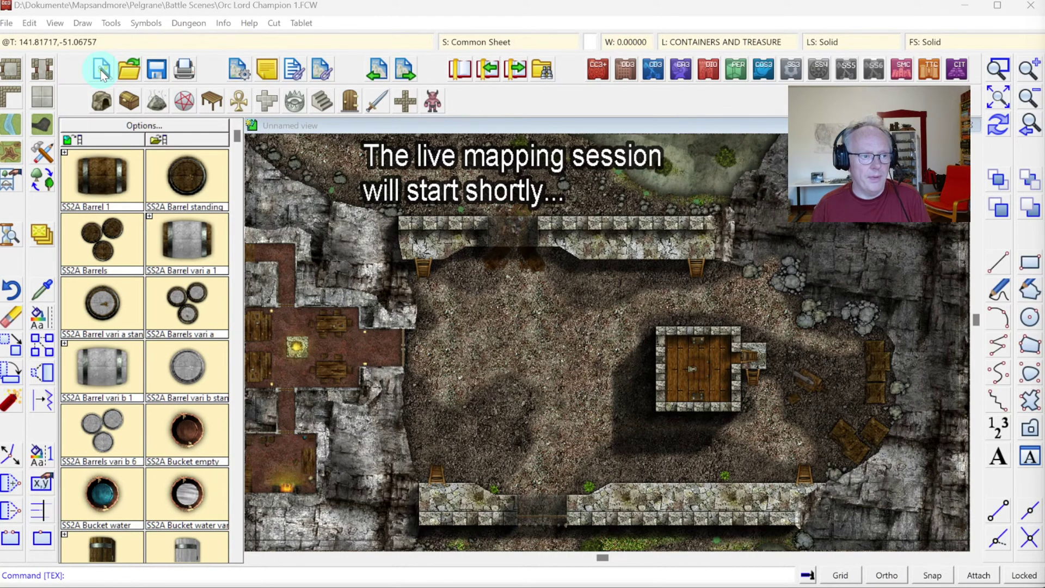
Step: Start a new Dungeons map with self-decided settings, discarding the changes to the open drawing
click(101, 71)
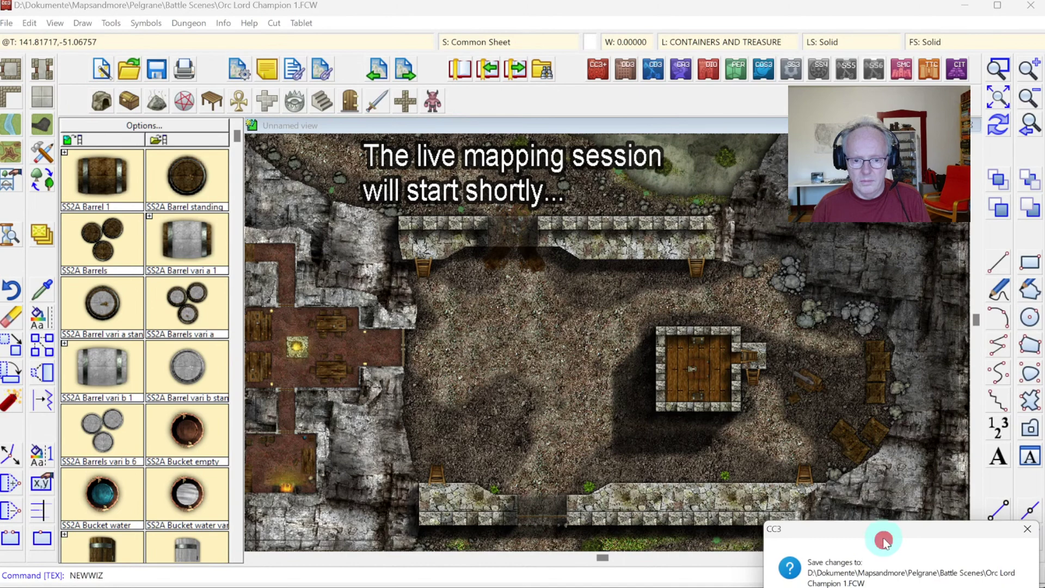
drag(883, 537, 648, 316)
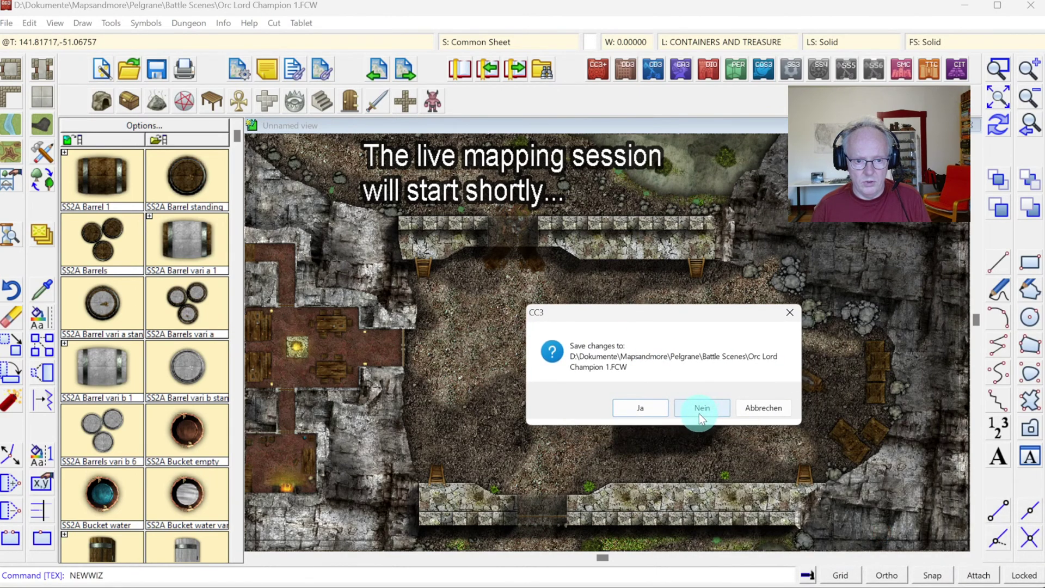
click(700, 411)
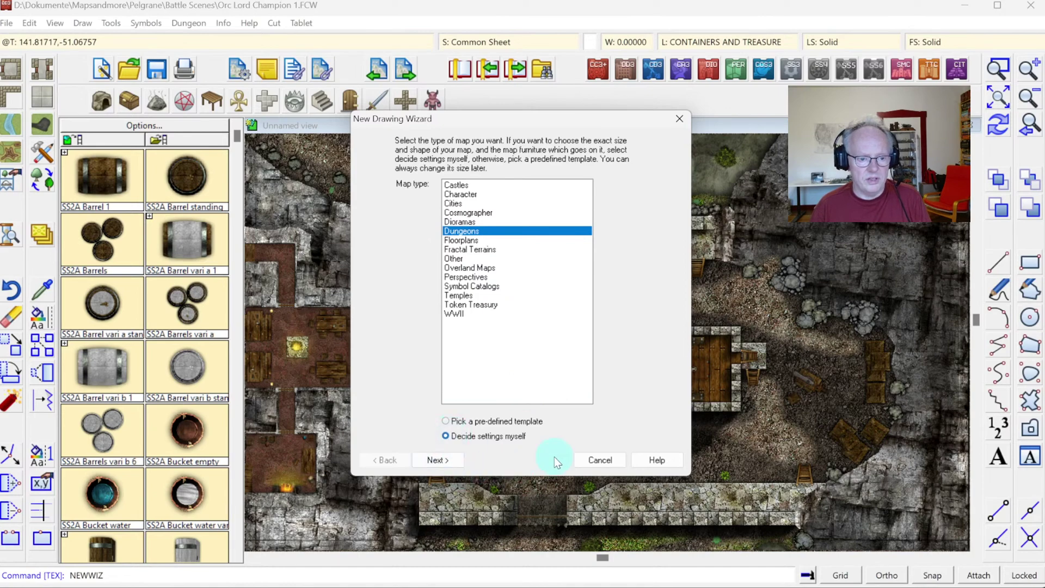
click(445, 459)
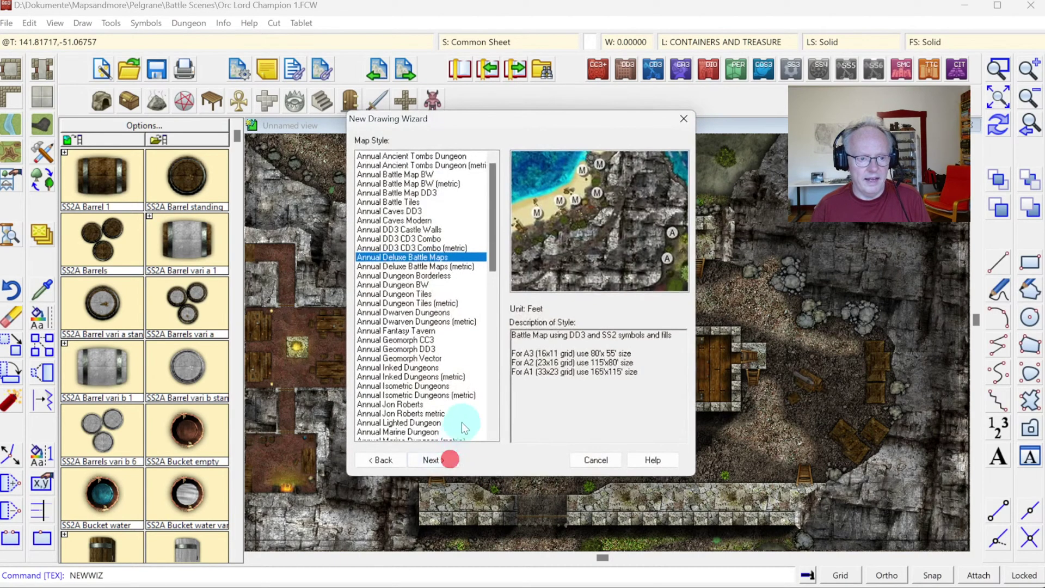
Step: Compare the metric and feet versions of the Annual Deluxe Battle Maps style and choose the feet version
click(404, 267)
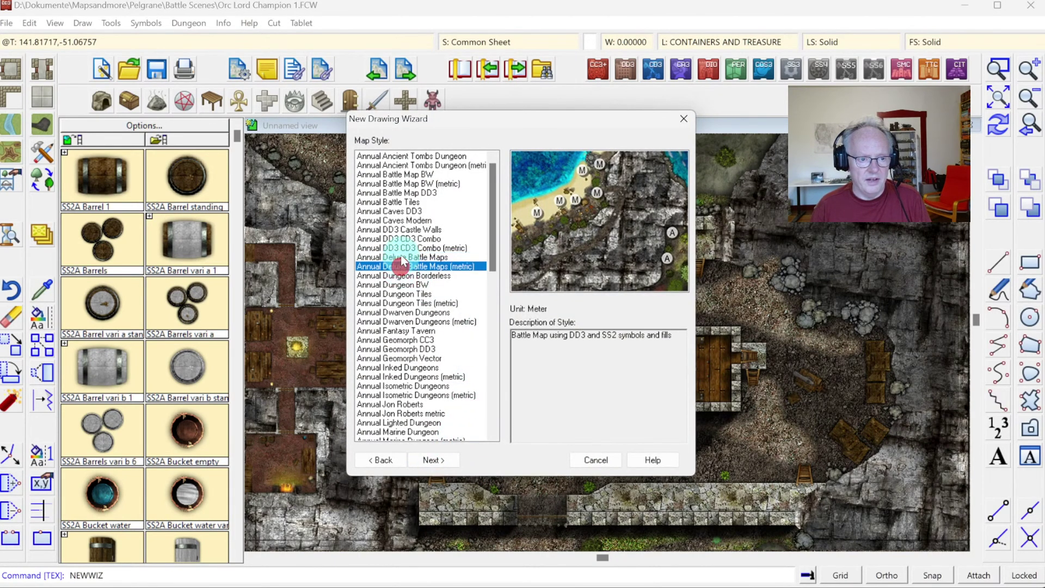
click(403, 257)
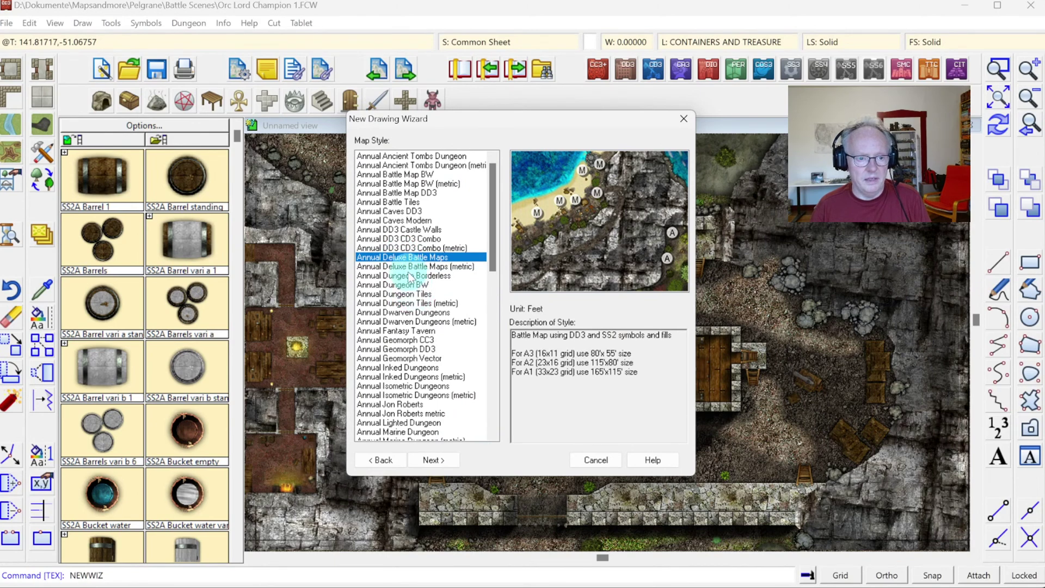
click(390, 257)
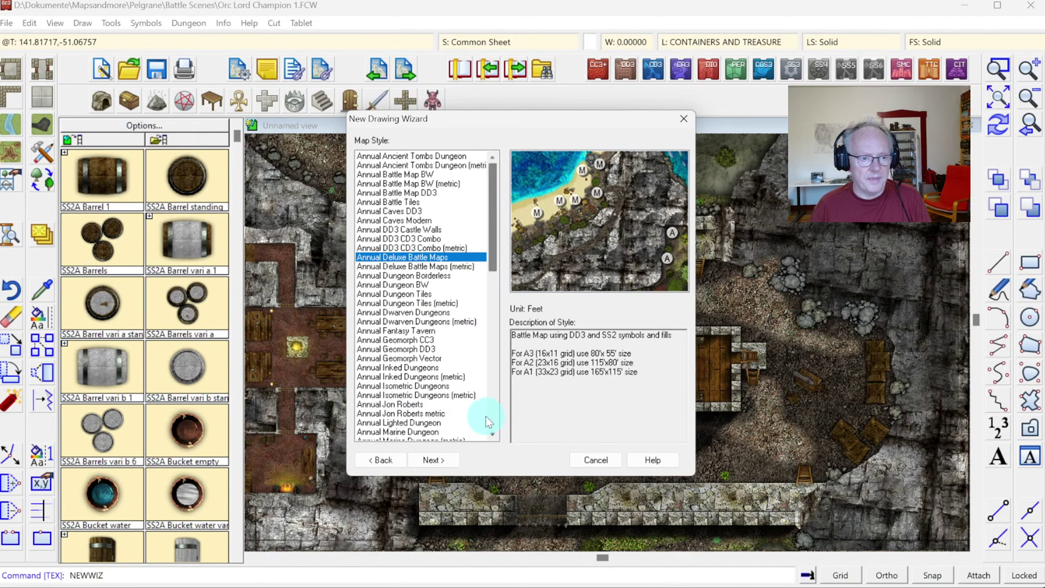
click(449, 457)
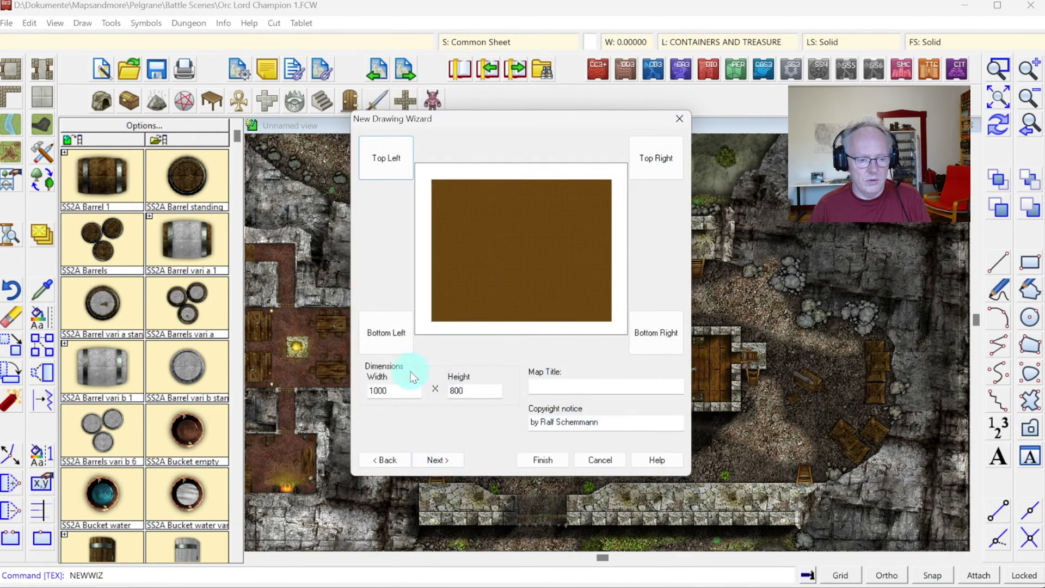
Step: Set the new map's dimensions to 300 wide by 240 high and finish the drawing setup
double_click(401, 390)
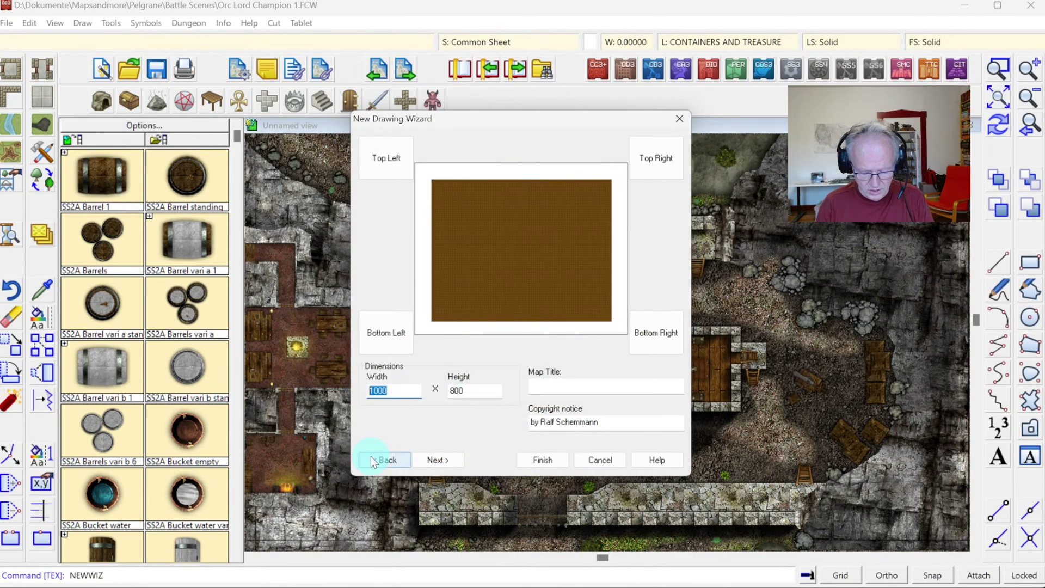
text(300)
key(Tab)
text(2)
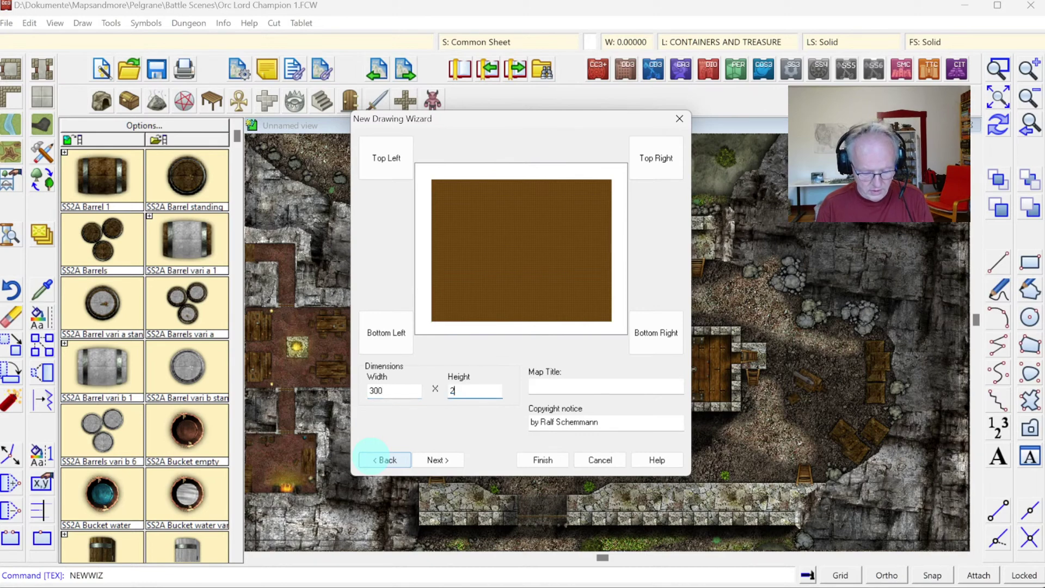
text(40)
click(535, 460)
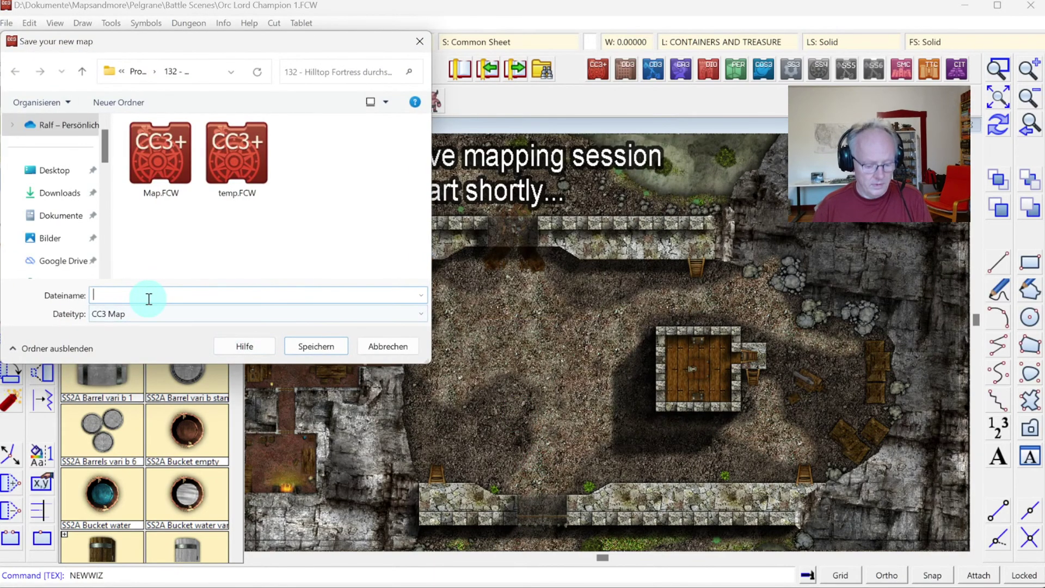
Step: Save the new map as temp.FCW, replacing the existing file
click(175, 162)
click(244, 185)
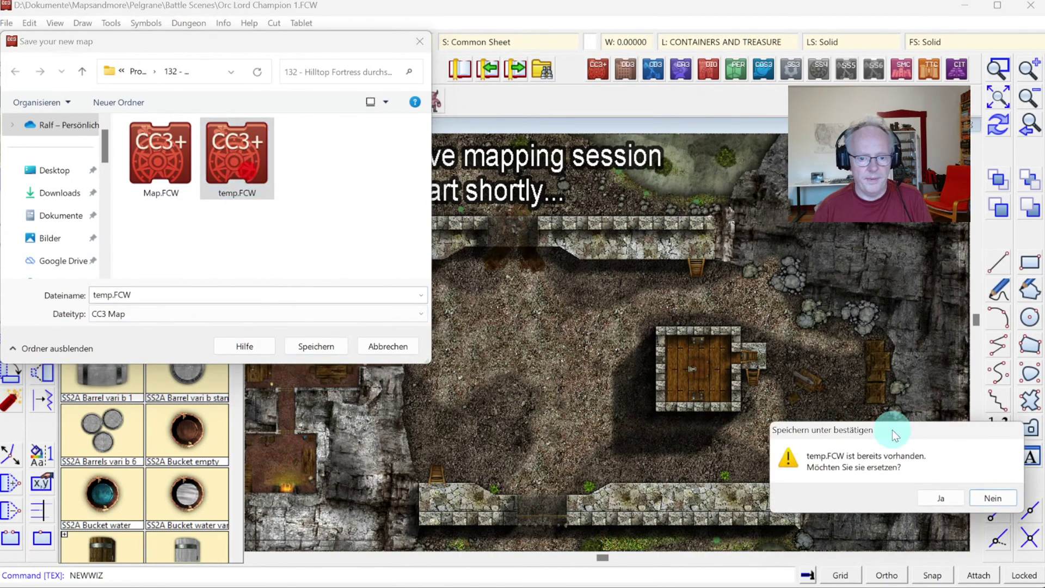
click(932, 498)
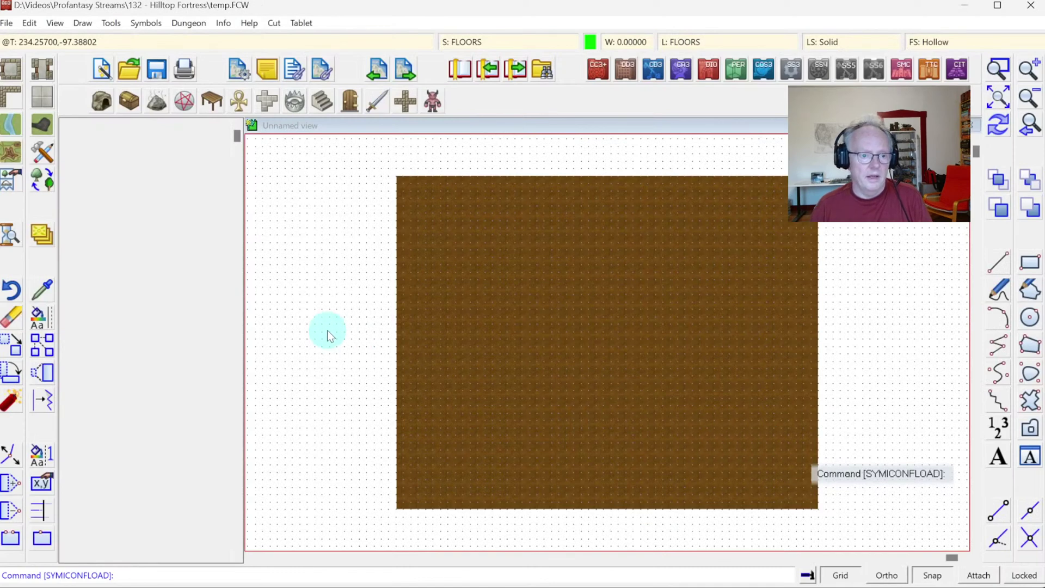
Step: Examine the bitmap fill styles available in the new map without changing the current fill
click(922, 43)
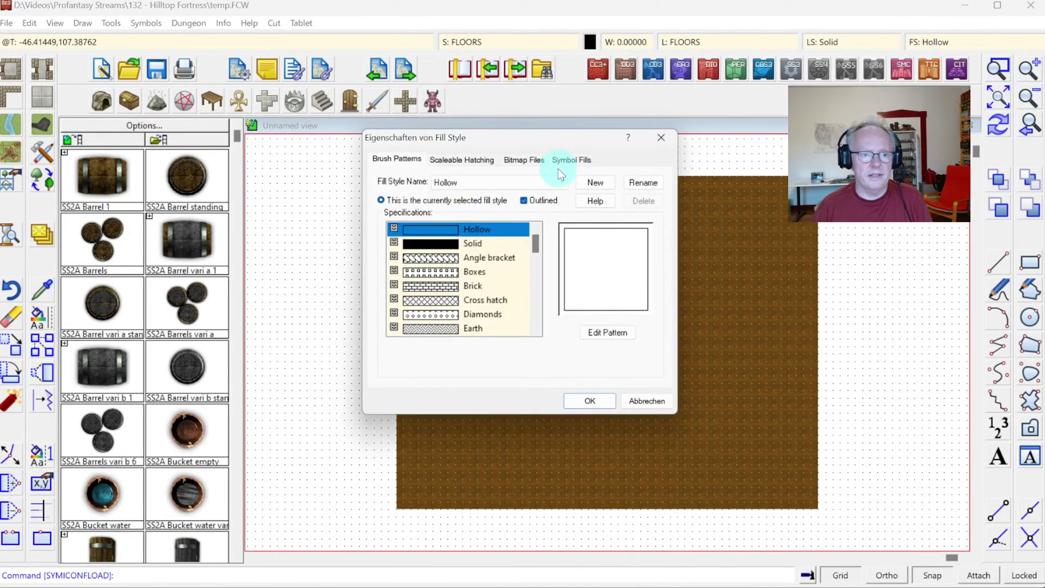
click(523, 160)
click(567, 181)
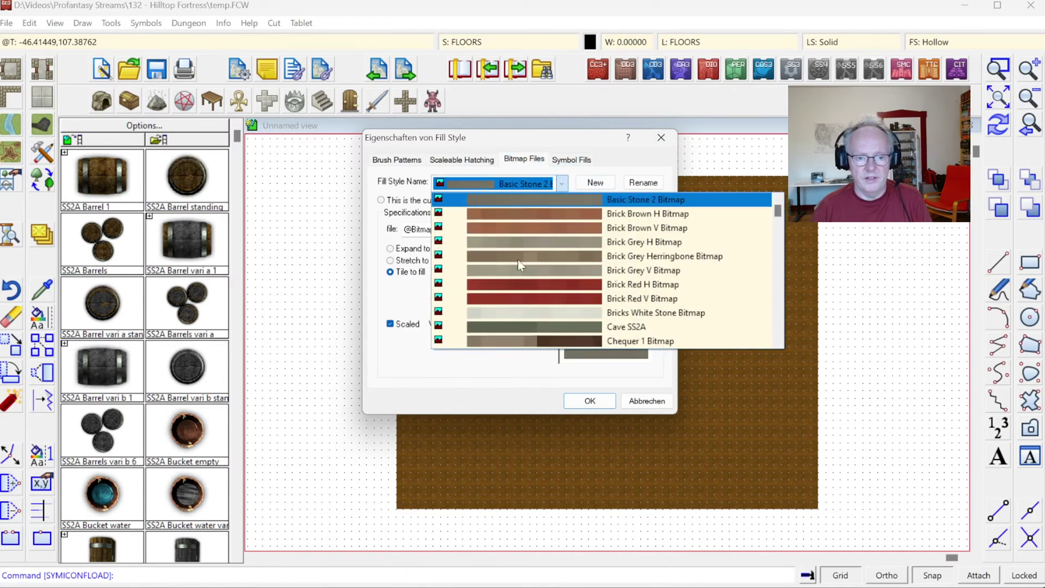
drag(778, 211, 782, 270)
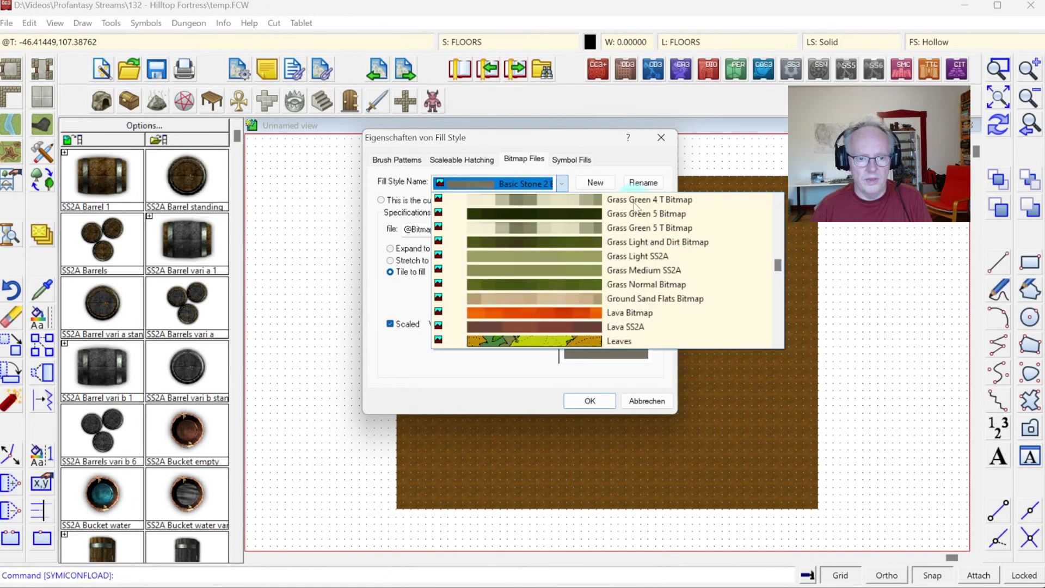
drag(779, 268, 788, 294)
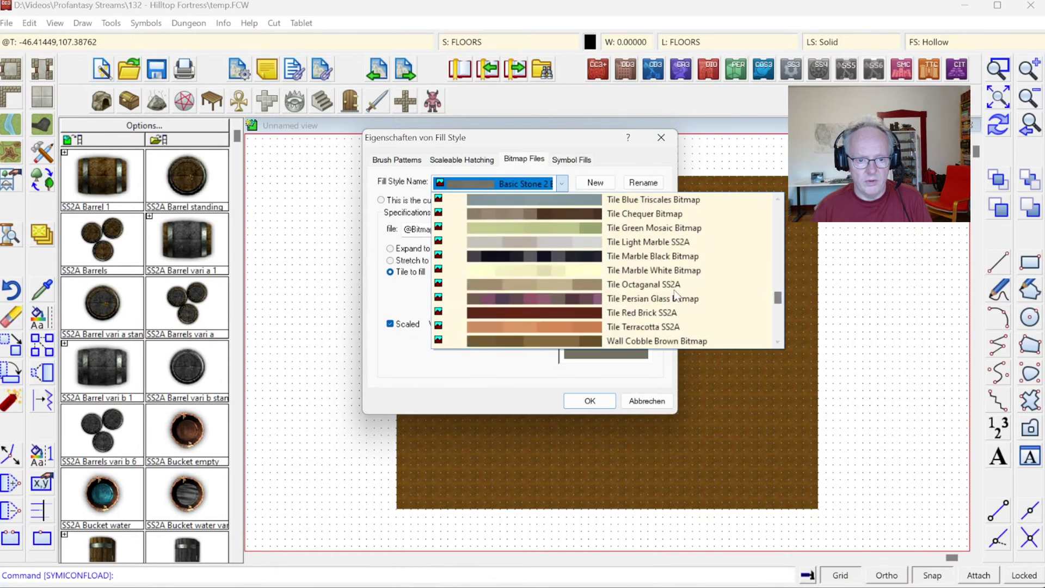
click(780, 296)
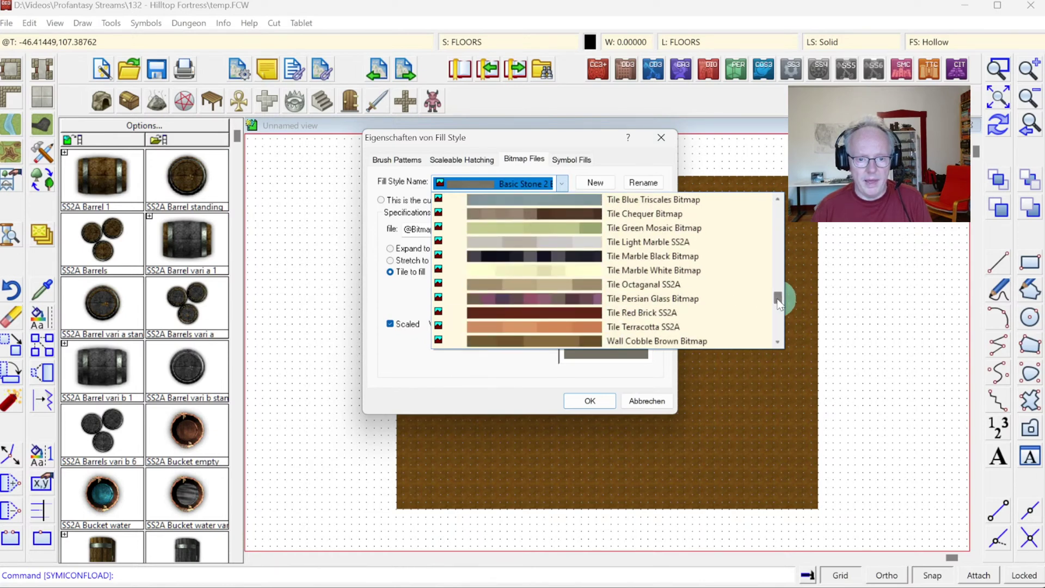
drag(780, 297, 753, 198)
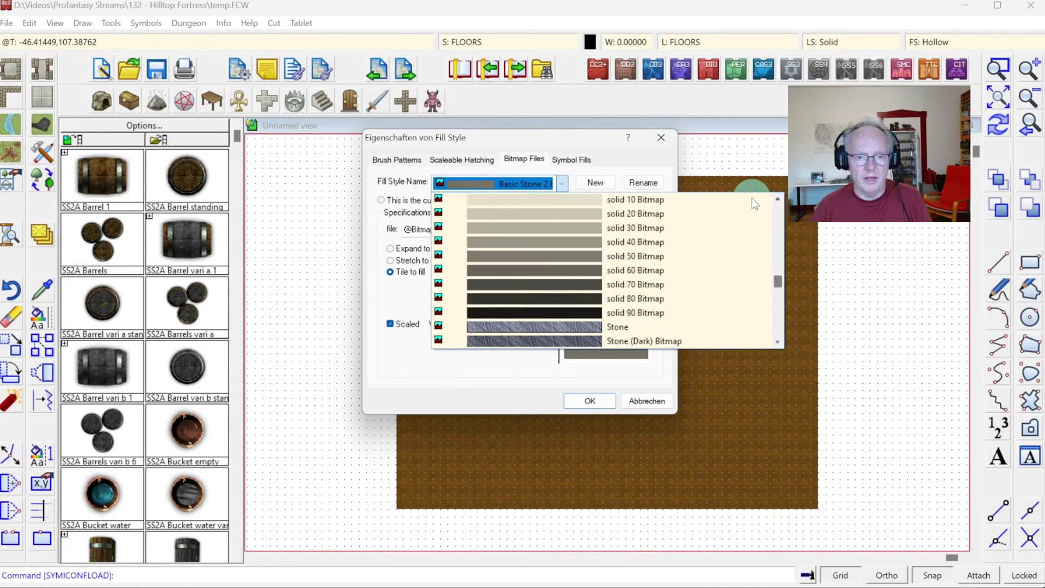
click(615, 152)
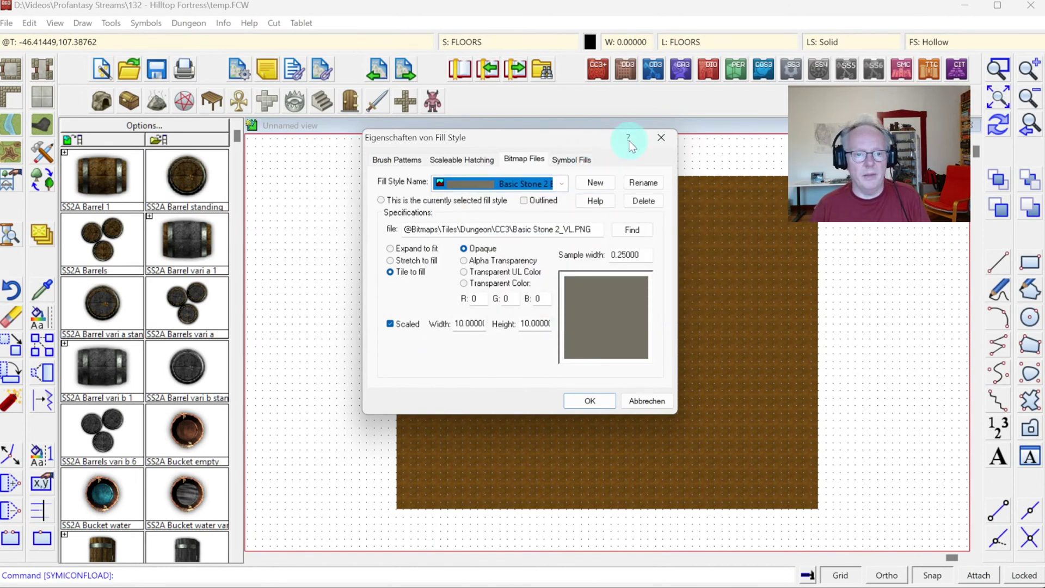
click(663, 141)
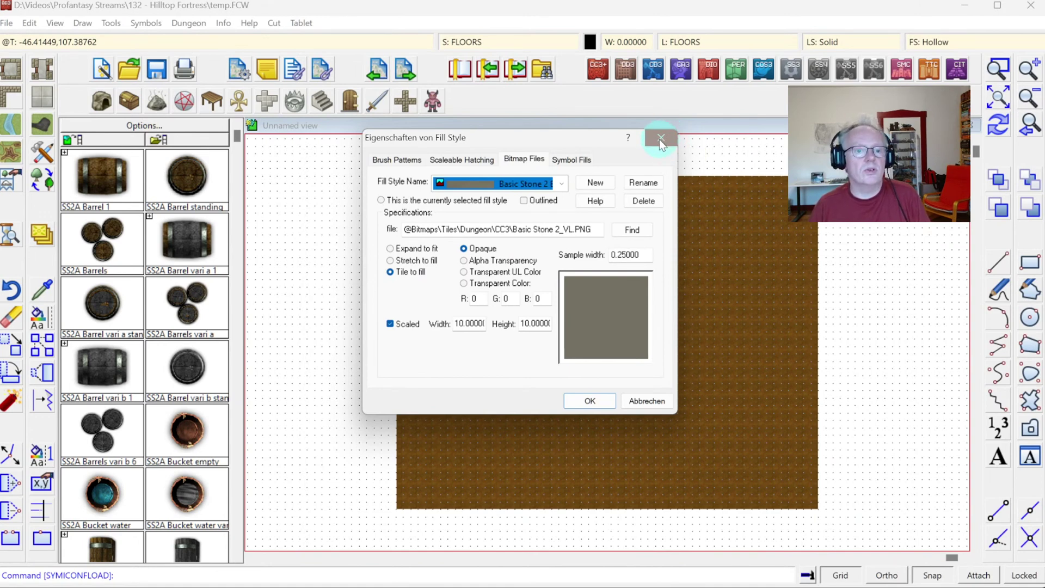
click(661, 139)
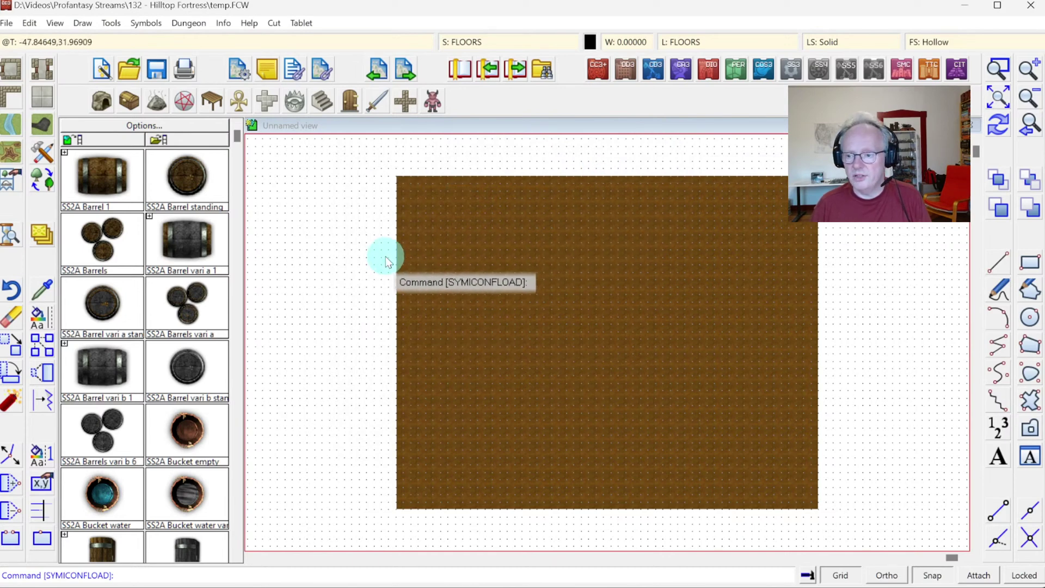
Step: Open the prepared drawing Map.FCW from the 132 - Hilltop Fortress folder
click(127, 70)
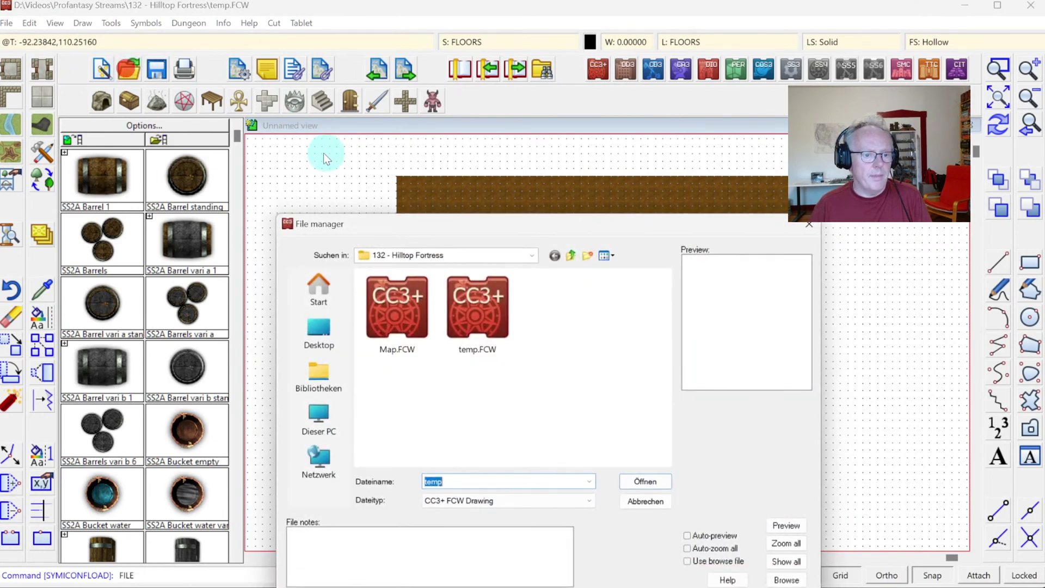
click(396, 314)
double_click(395, 312)
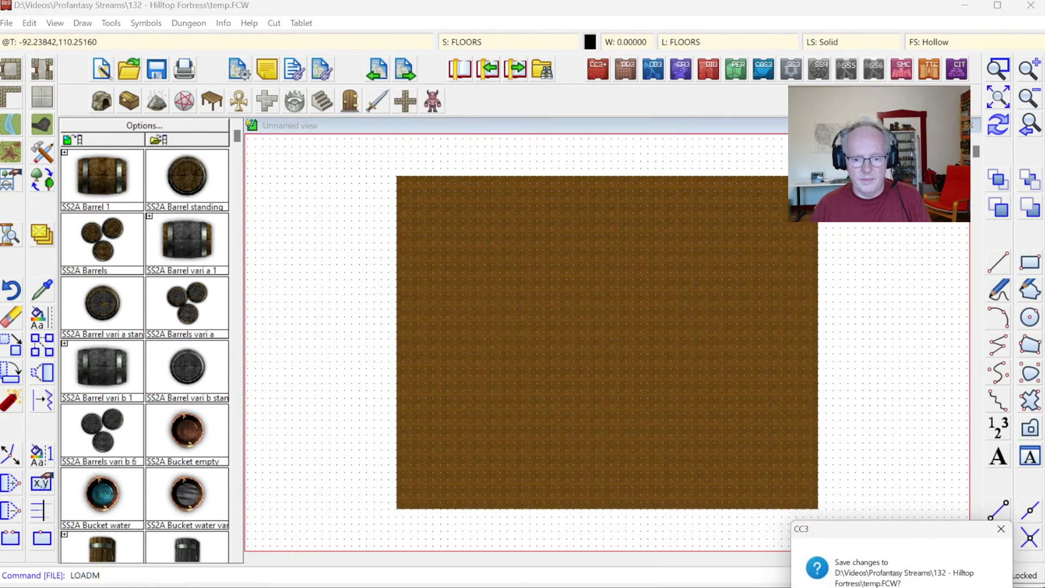
click(174, 379)
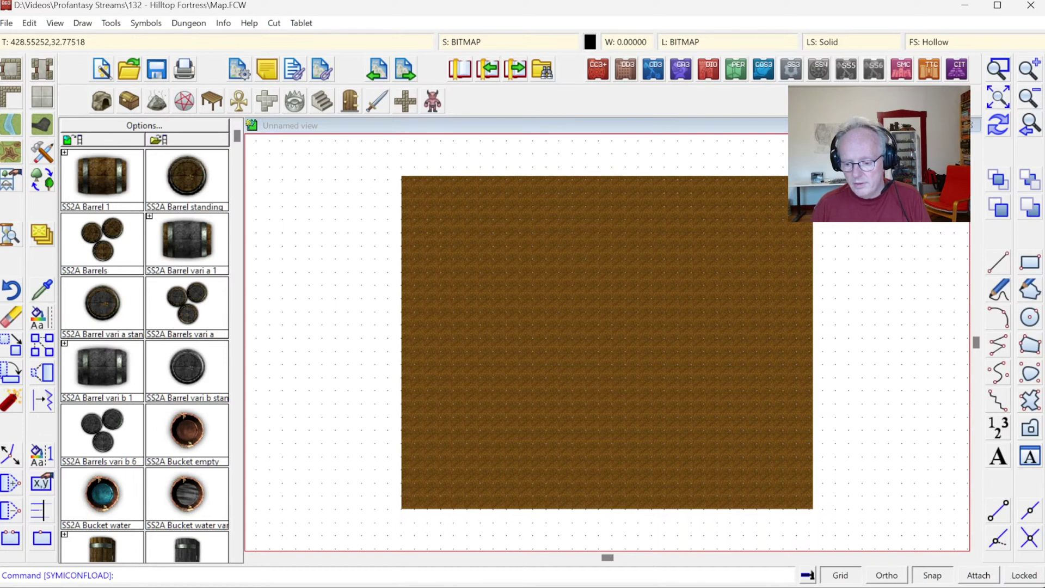
Step: View the reference Sketch.jpg and insert it across the map from origin 0,0 to the right edge, storing its path relative to the drawing
key(alt+Tab)
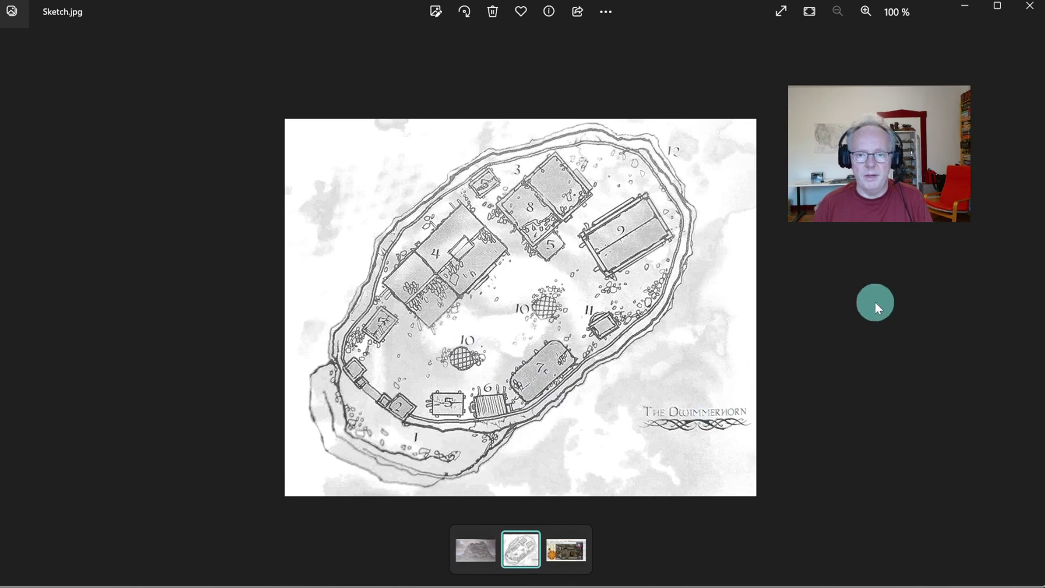
click(965, 5)
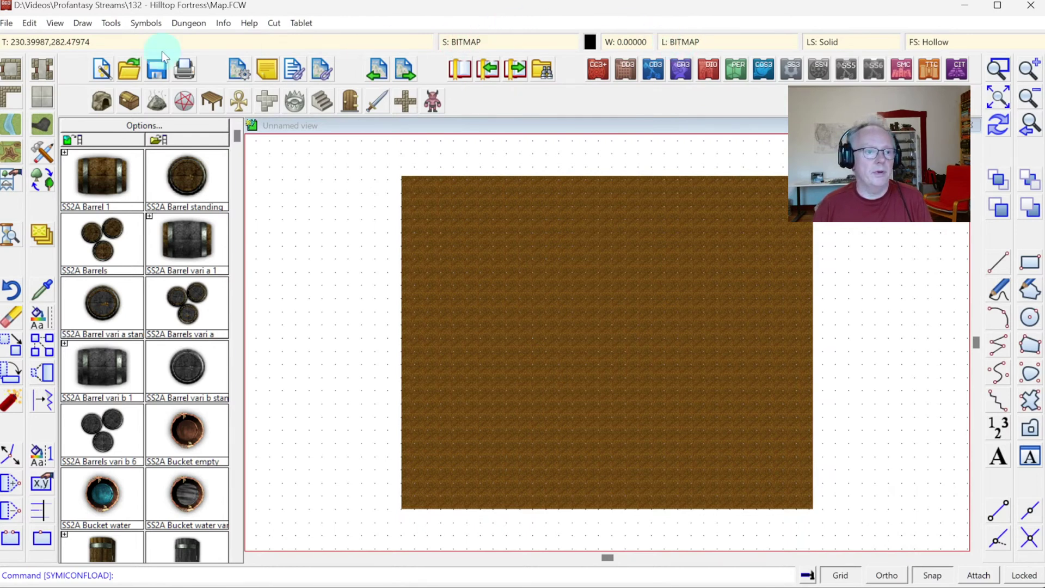
click(76, 26)
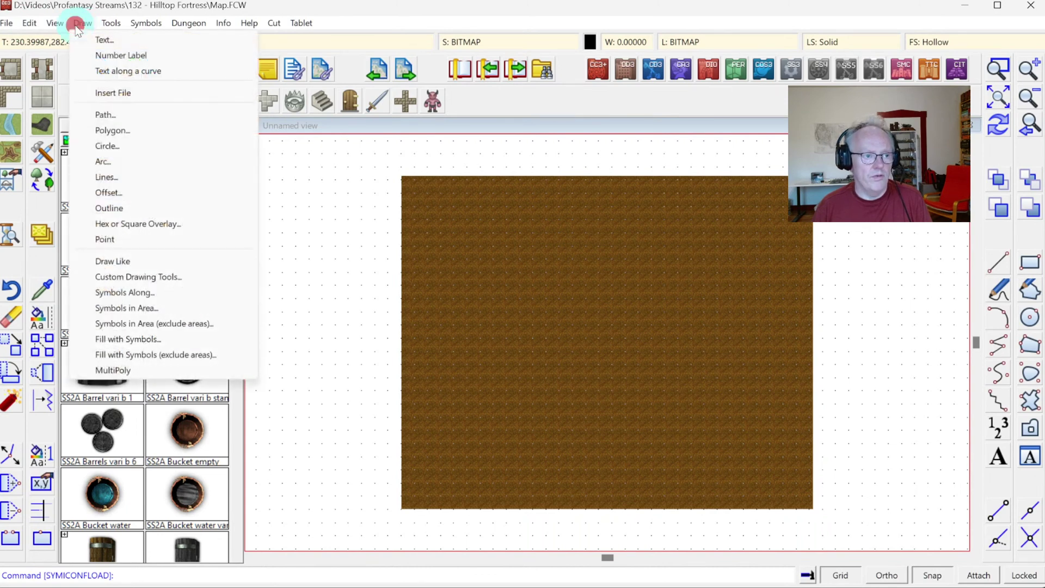
click(112, 93)
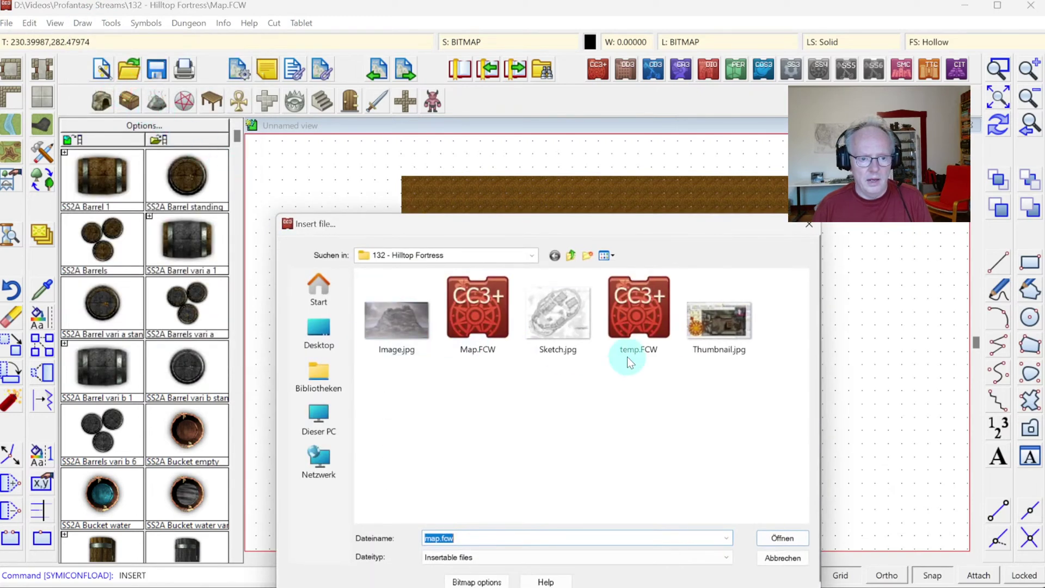
double_click(554, 319)
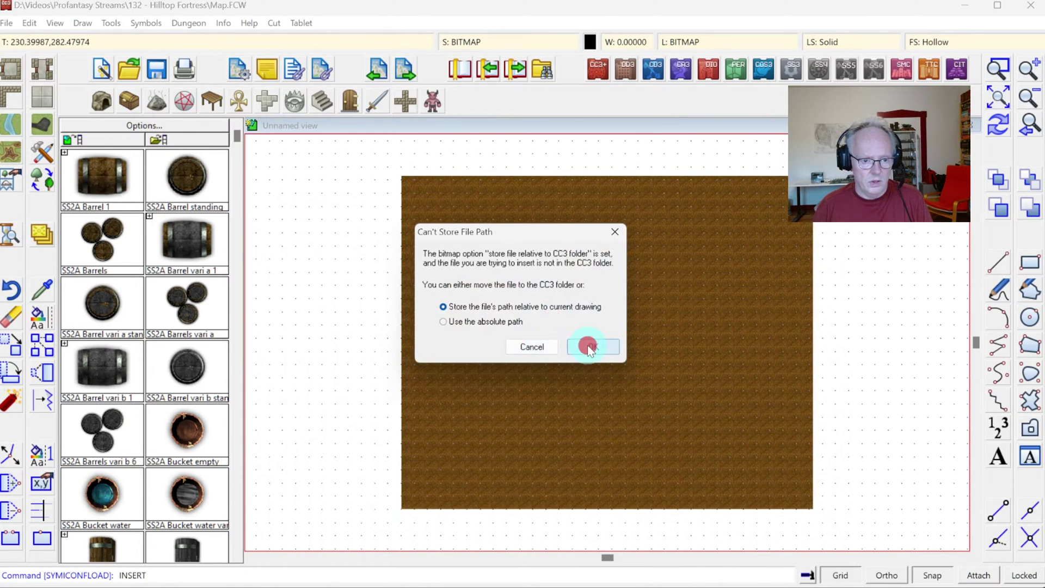
click(581, 345)
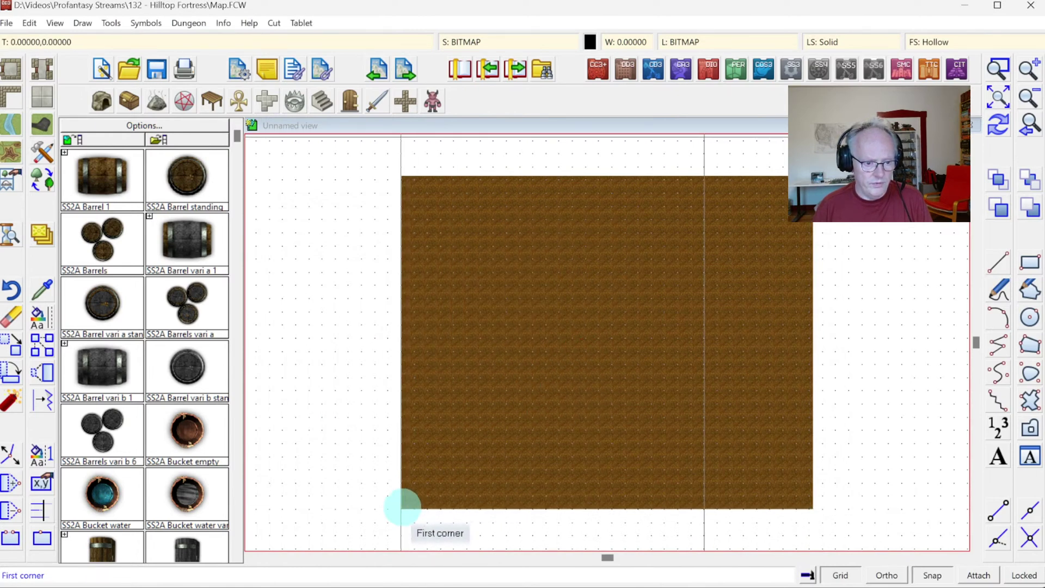
click(402, 507)
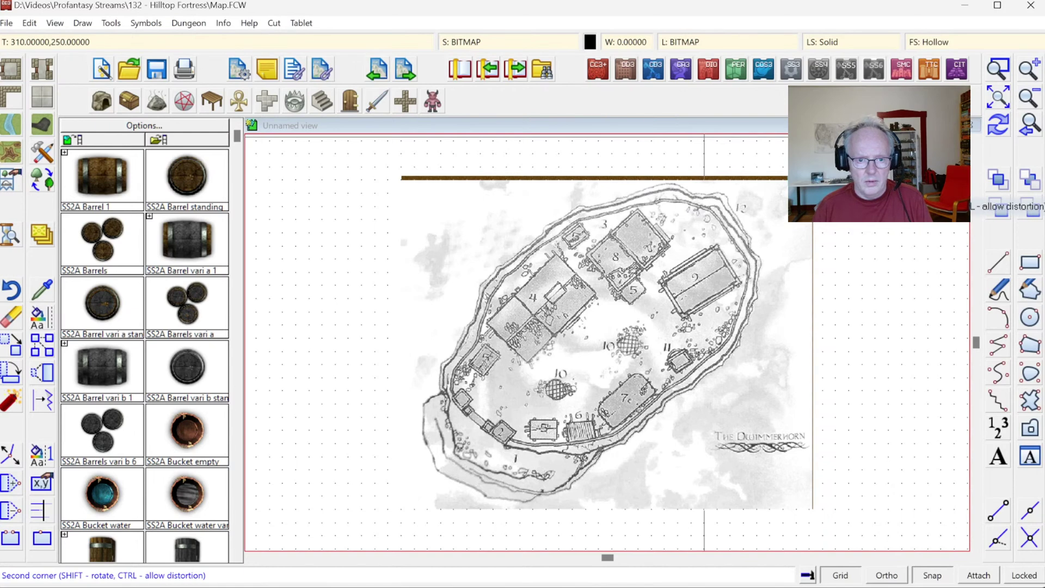
click(812, 179)
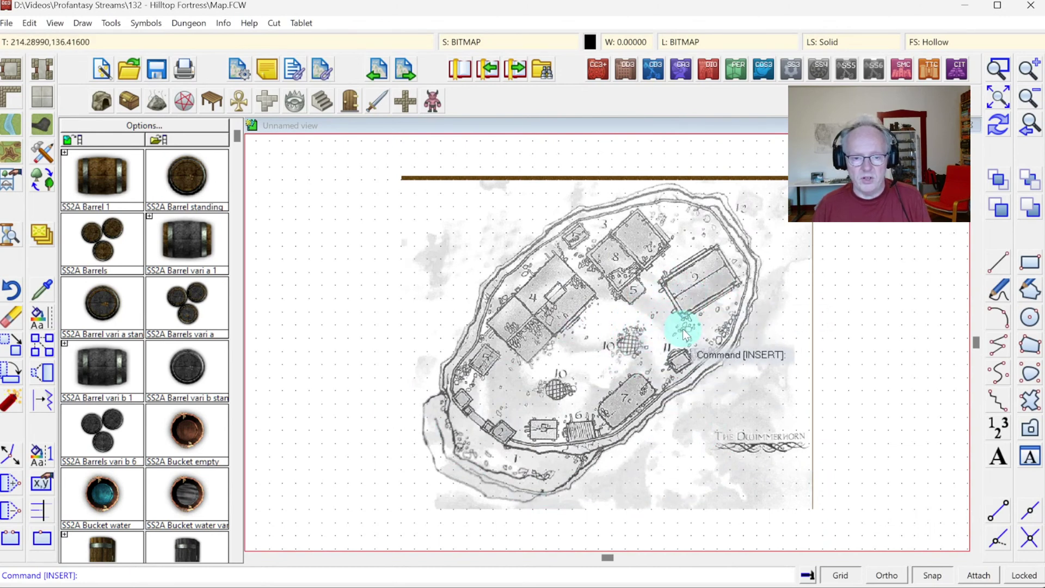
Step: Zoom in on building 9 and its surroundings in the inserted sketch
click(1001, 71)
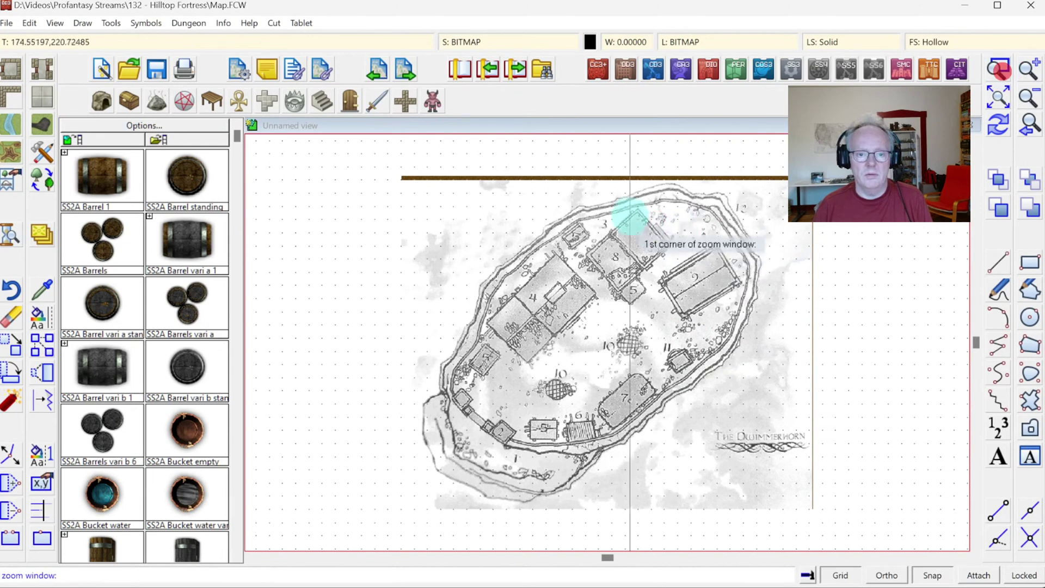
click(628, 214)
click(763, 345)
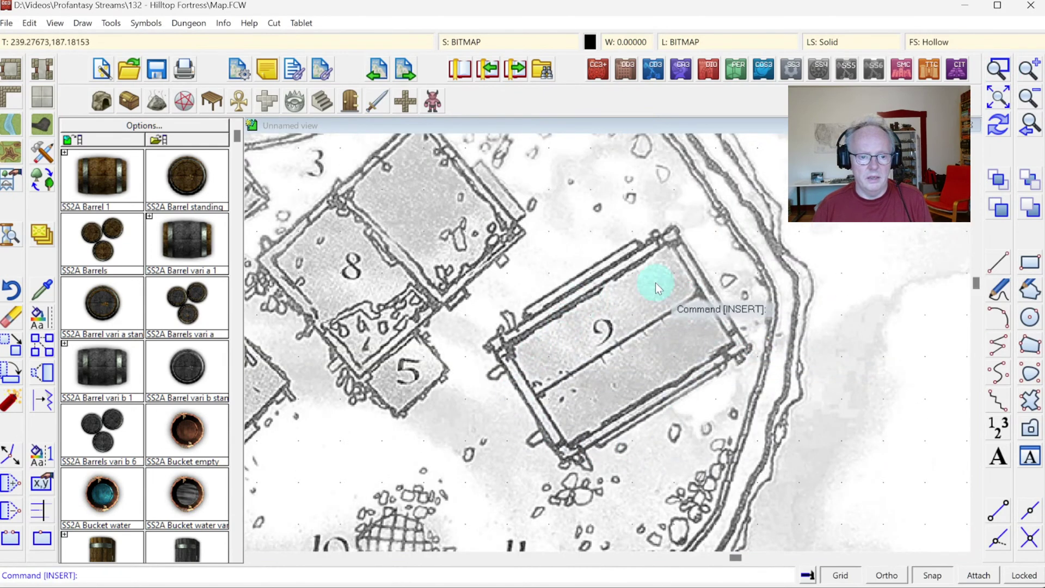
Step: Measure the length of building 9's short southwest wall in the sketch
click(224, 22)
click(477, 302)
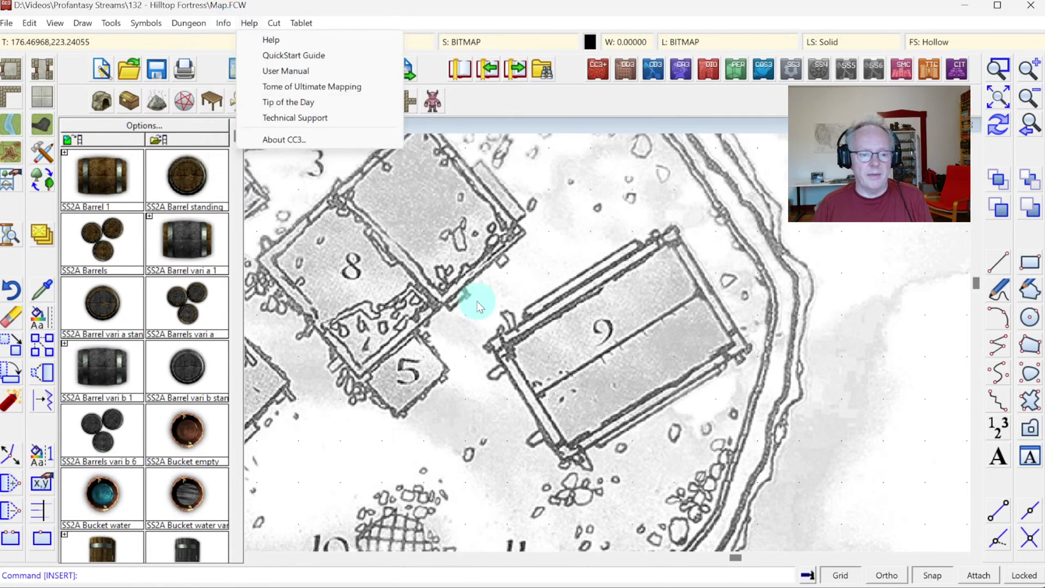
click(1030, 126)
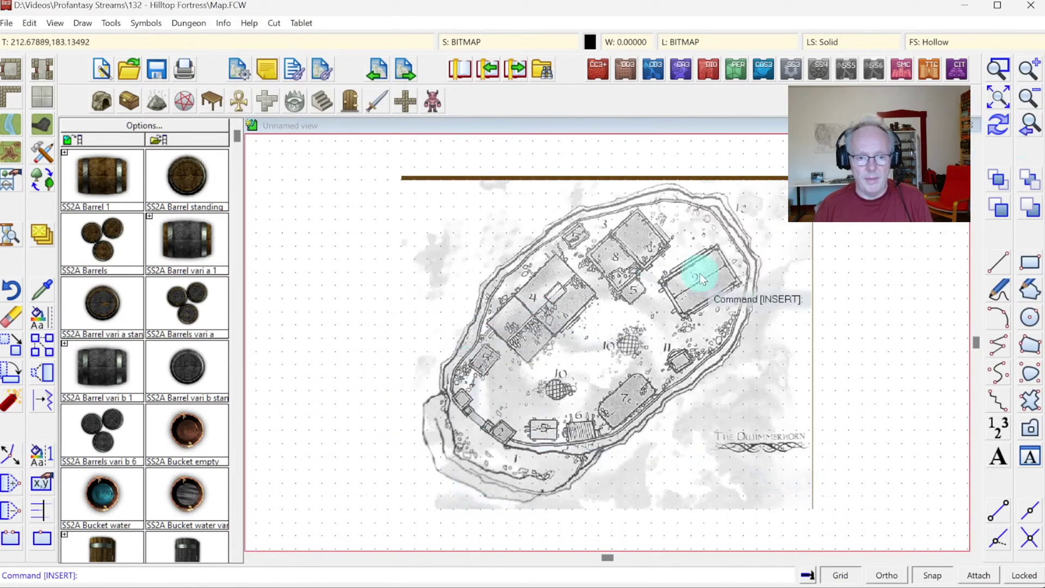
click(1031, 126)
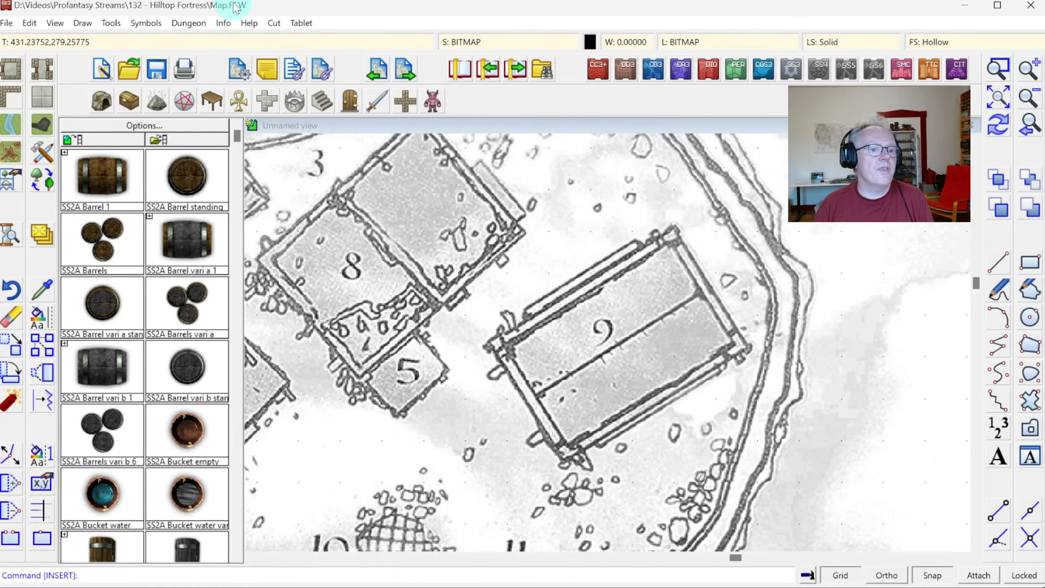
click(213, 23)
click(217, 23)
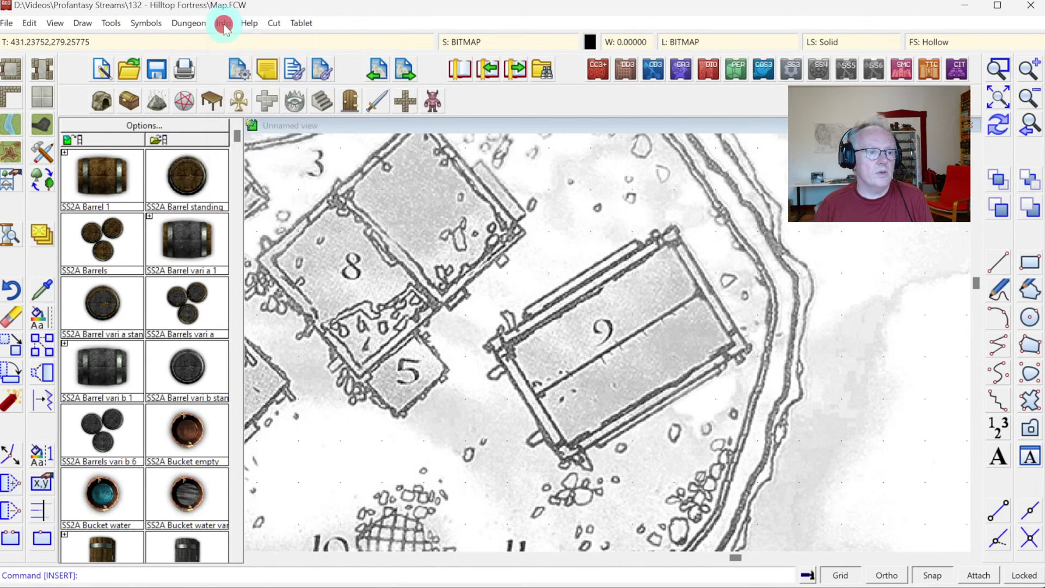
click(217, 23)
click(254, 124)
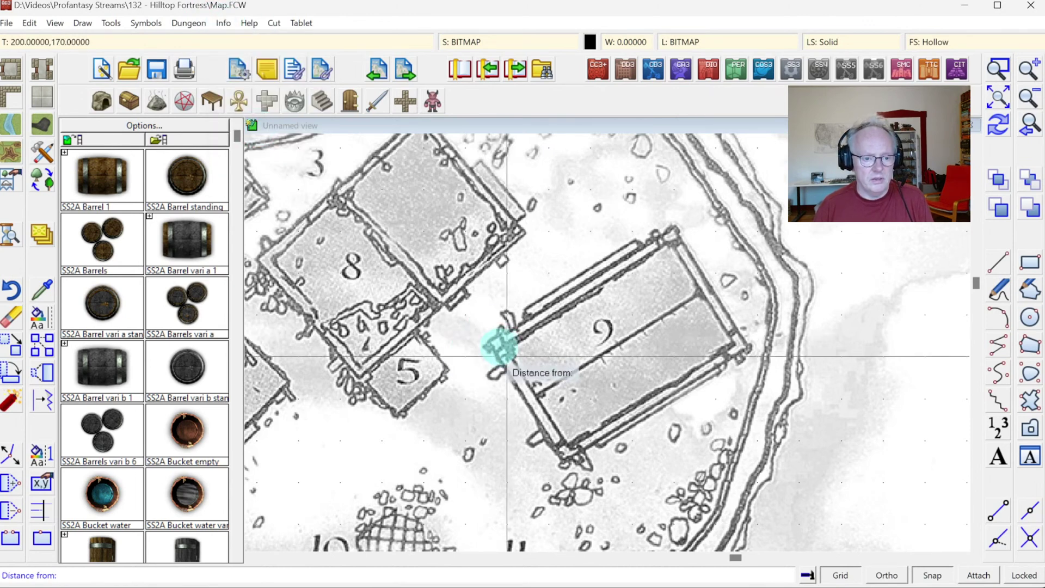
click(498, 343)
click(571, 442)
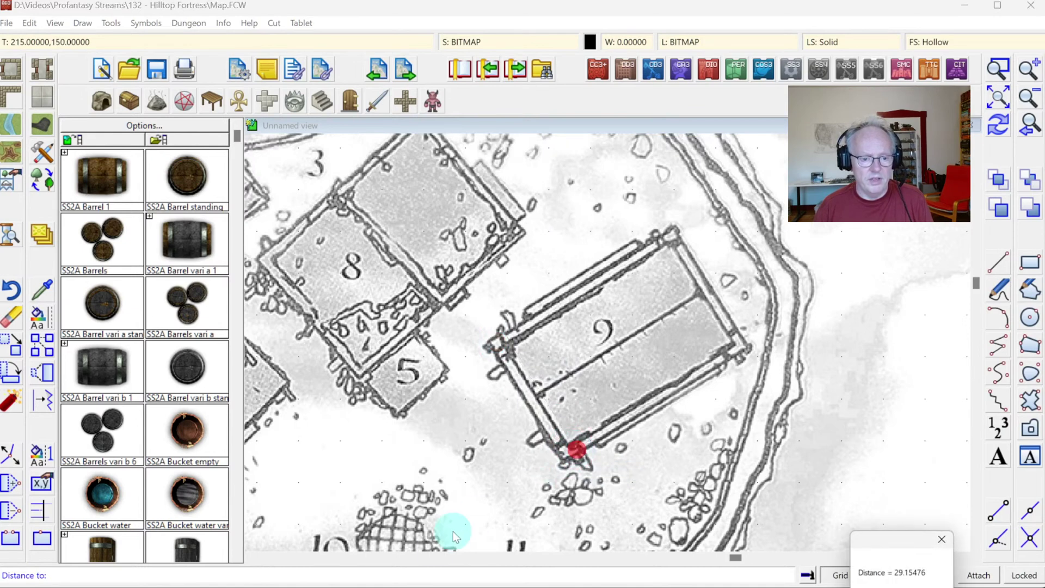
drag(902, 538, 693, 300)
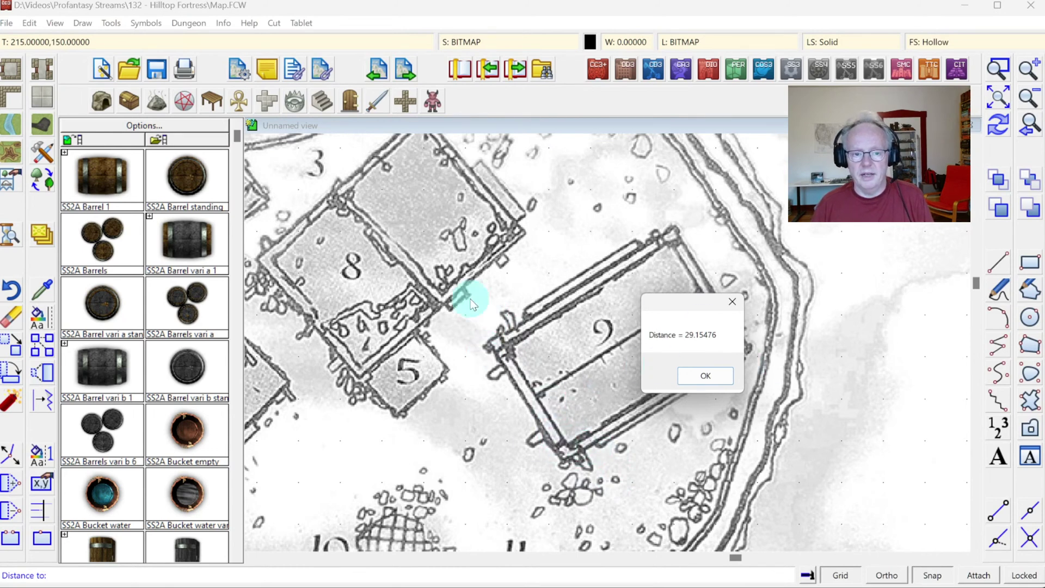
click(689, 376)
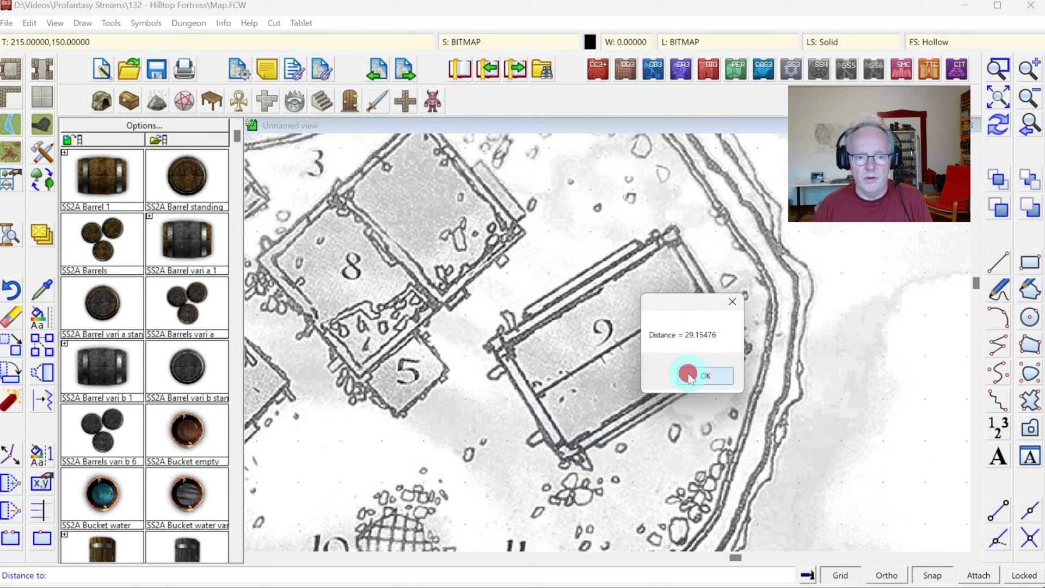
Step: Activate sheet effects and add a Transparency effect with 30% opacity to the BITMAP sheet
click(1001, 99)
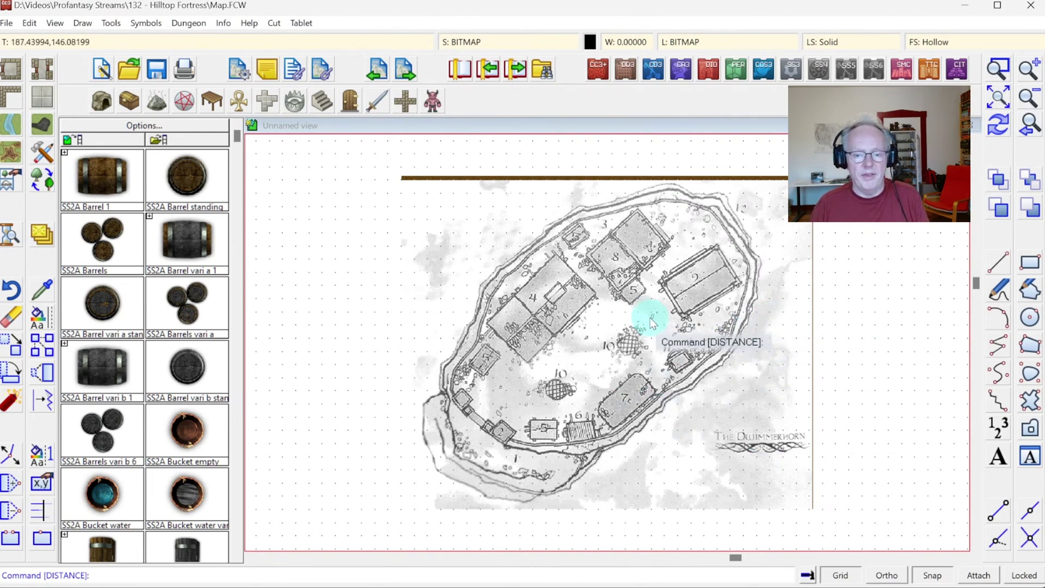
click(1025, 131)
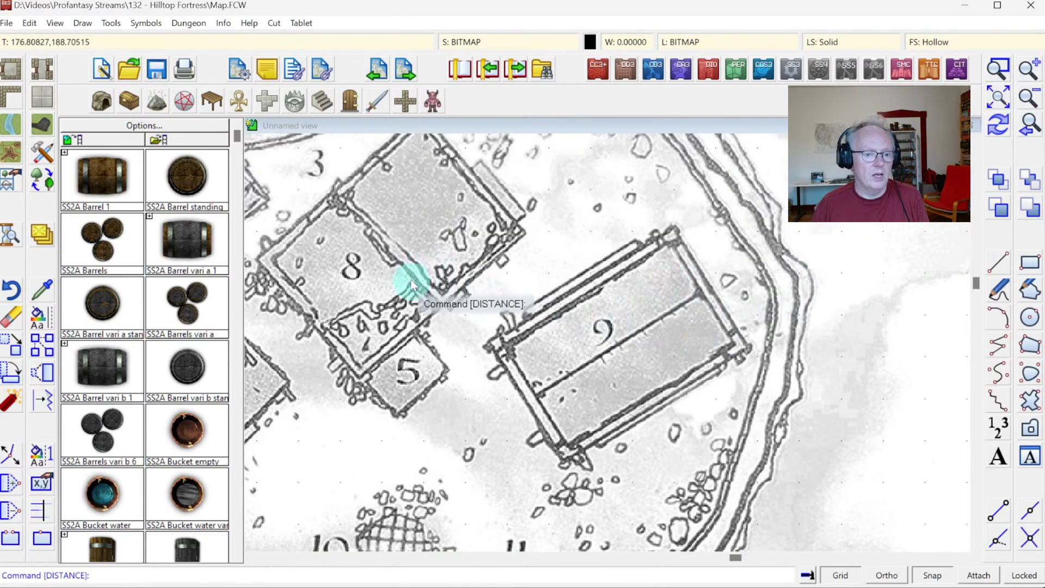
click(997, 100)
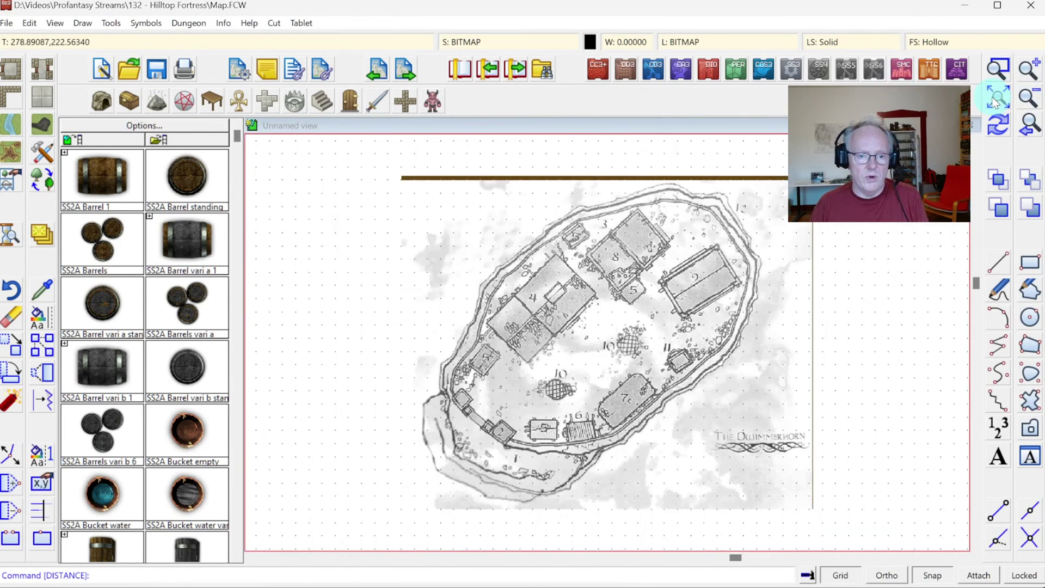
click(472, 44)
click(443, 457)
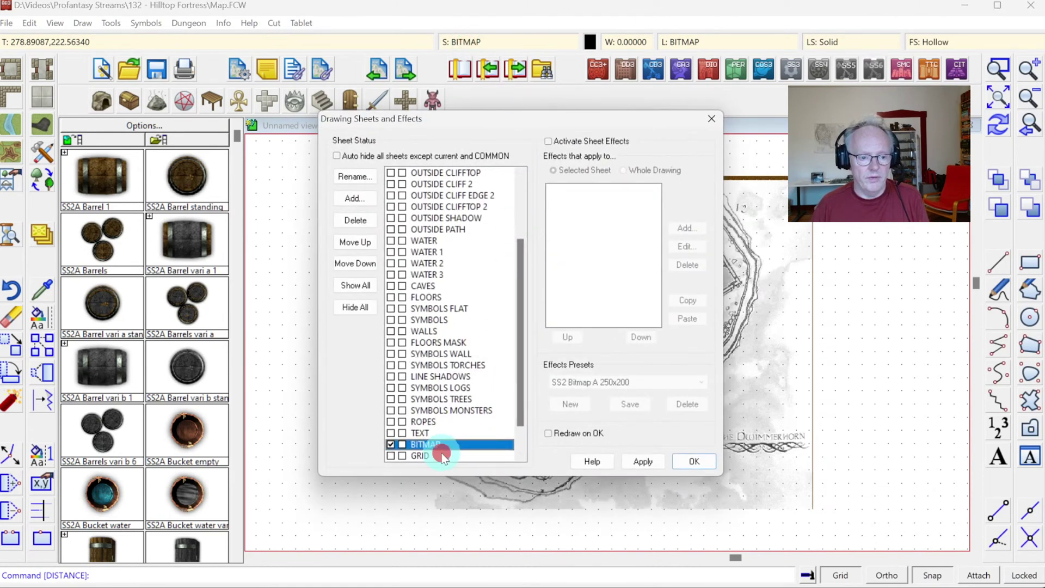
click(586, 141)
click(684, 228)
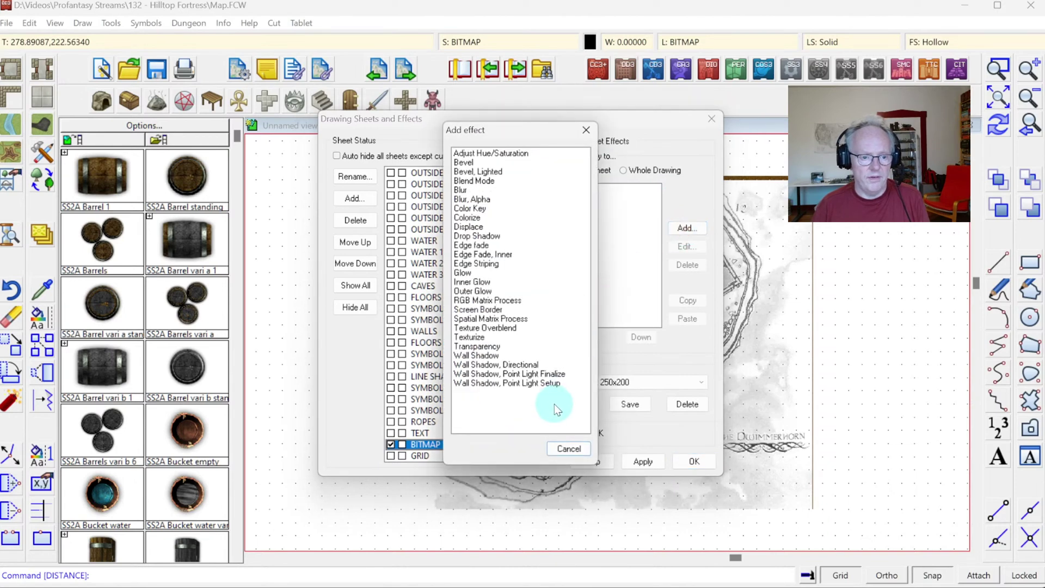
double_click(489, 348)
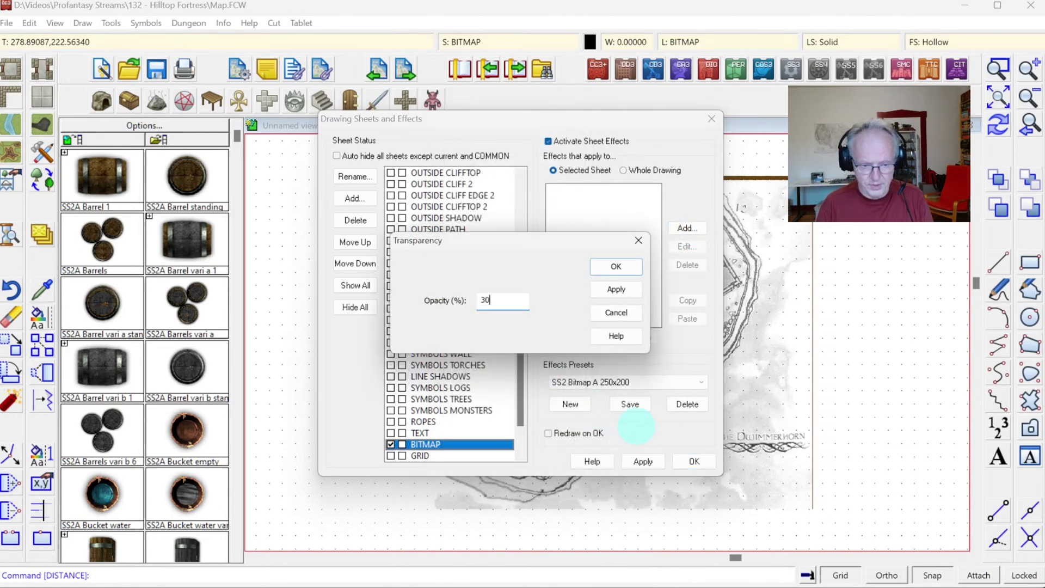
text(30)
key(Return)
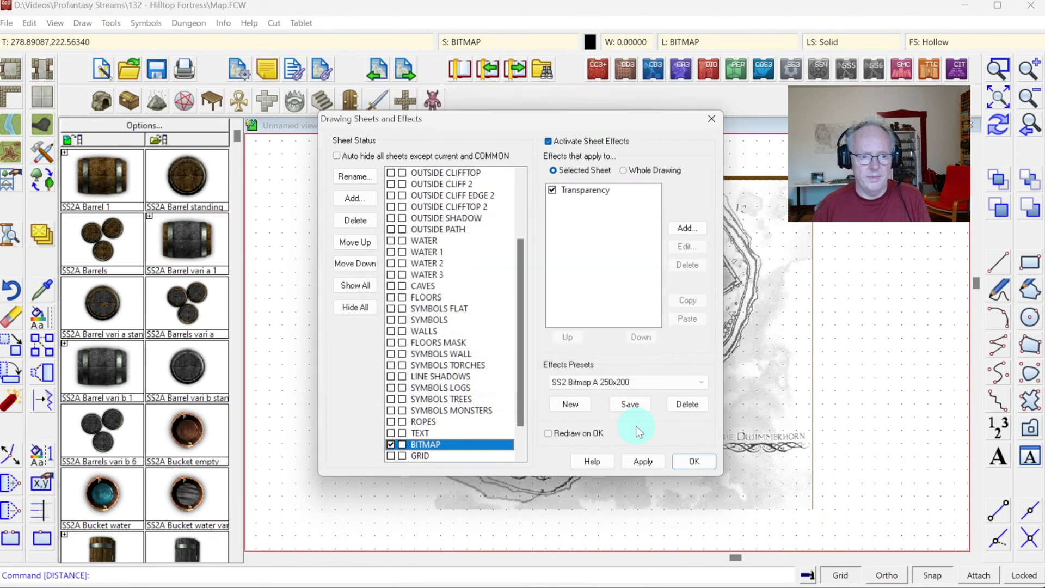
click(694, 462)
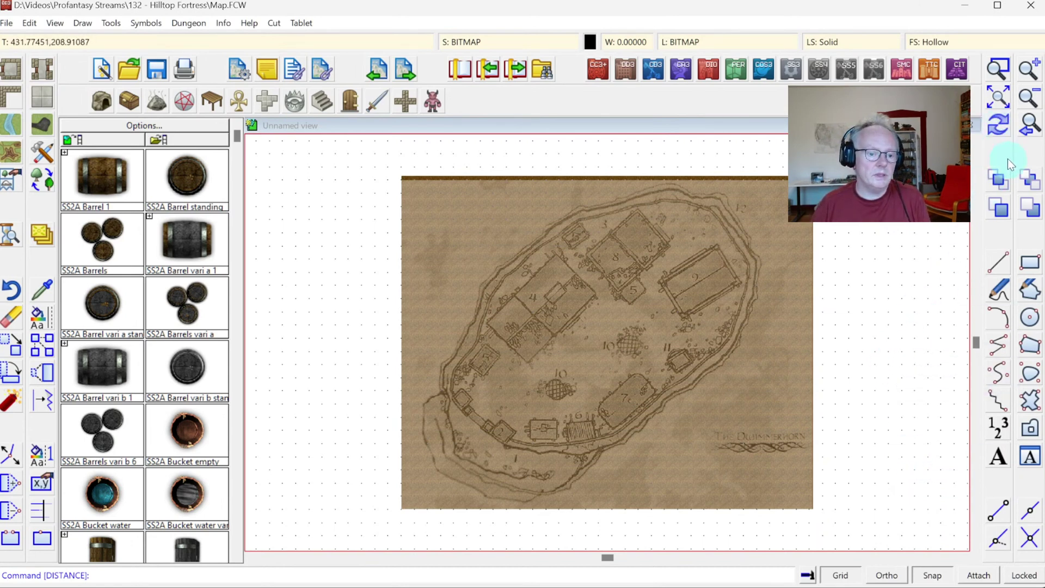
Step: Switch to the image viewer and view the hill illustration Image.jpg as a reference for the fortress terrain
click(999, 69)
click(381, 168)
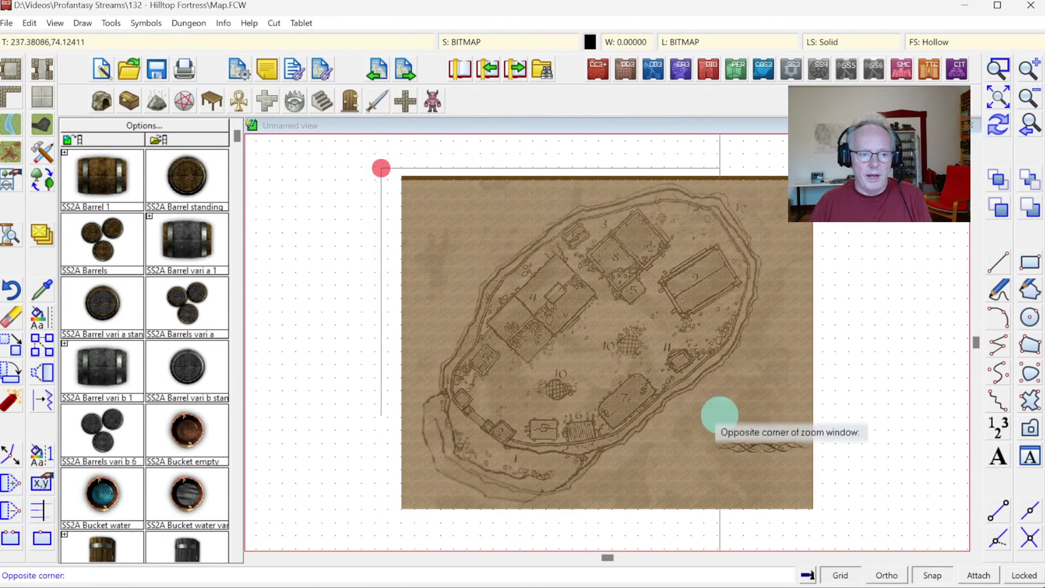
click(824, 514)
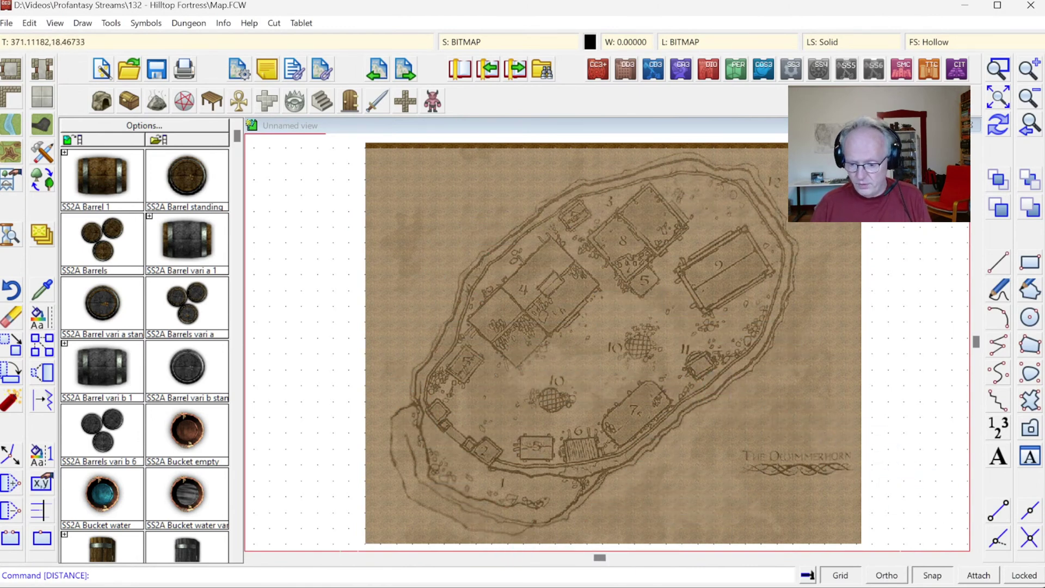
key(alt+Tab)
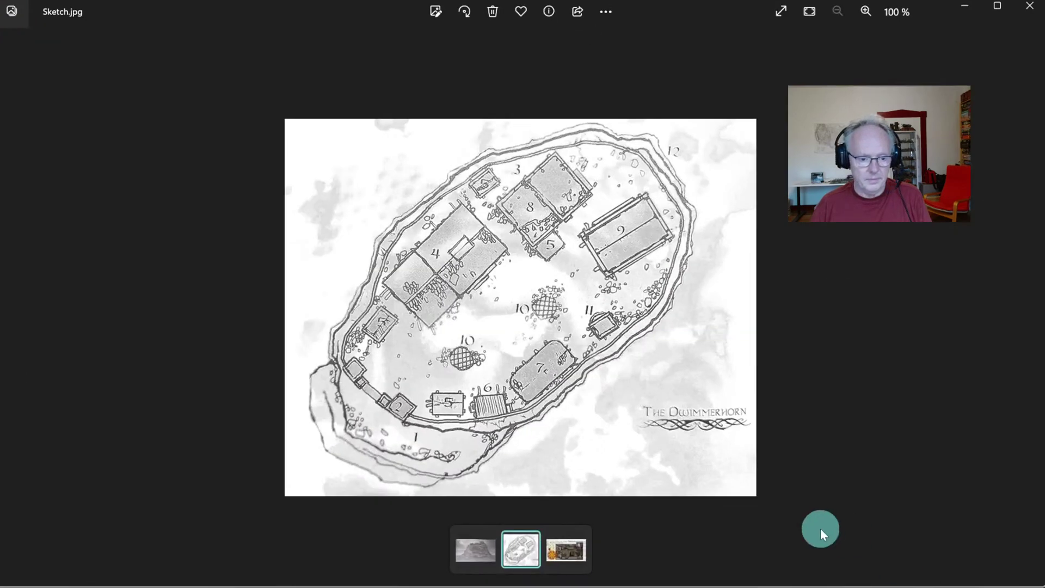
click(469, 555)
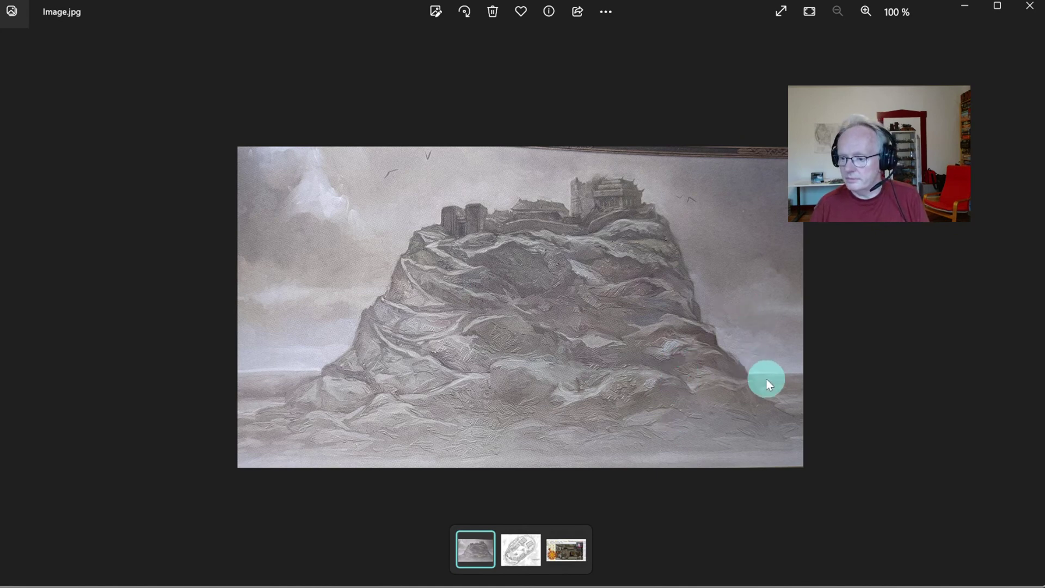
click(967, 8)
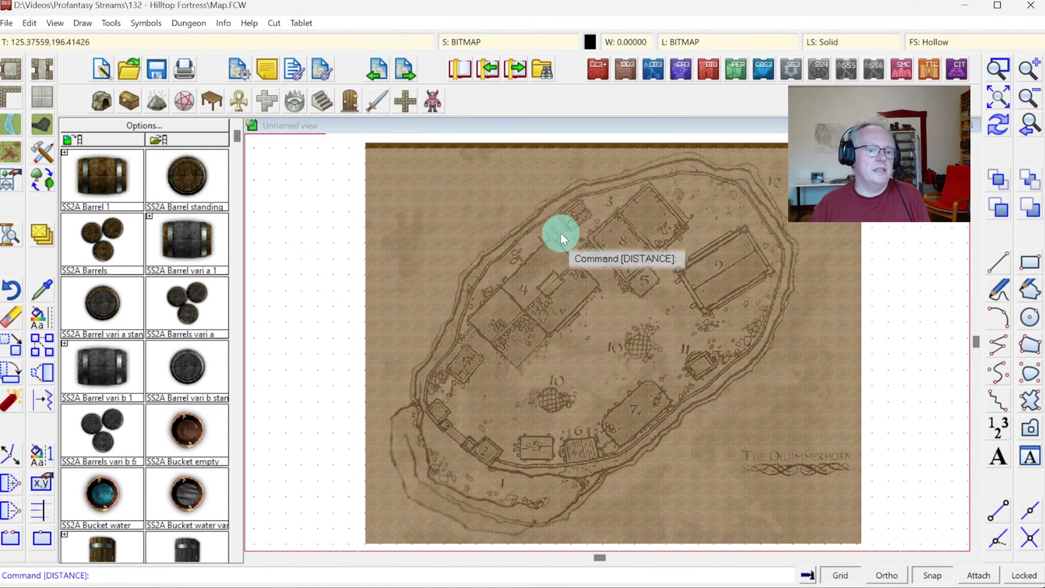
Step: Examine the dungeon drawing tools and the available tool styles, keeping the Dungeon DD3 Color style
click(42, 156)
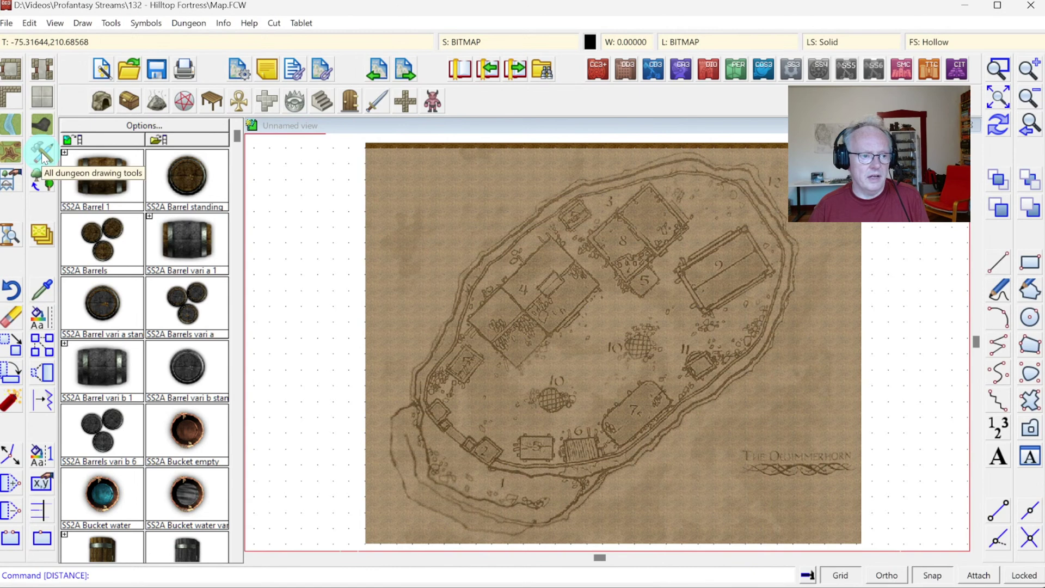
click(41, 156)
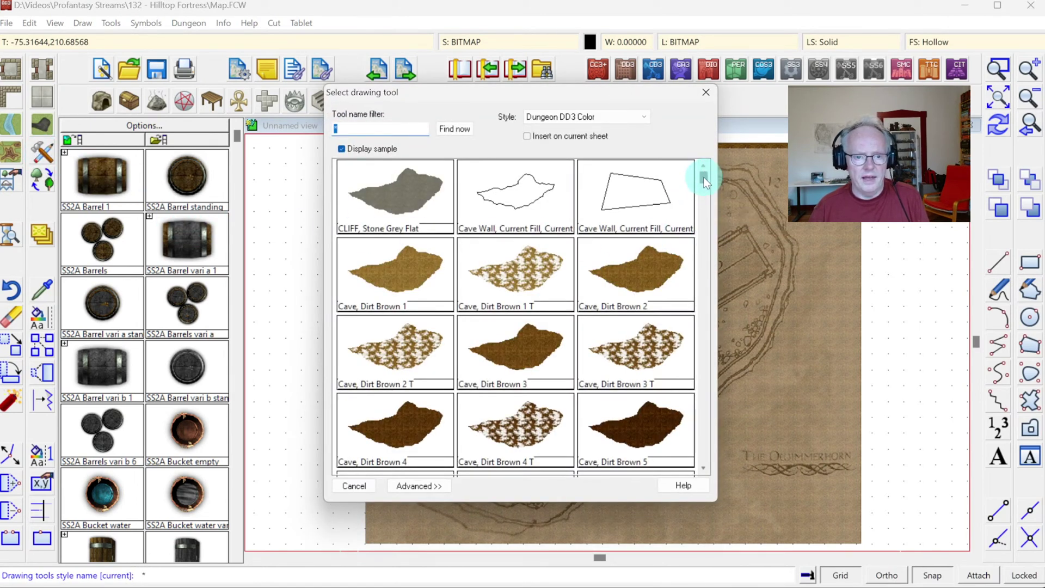
drag(704, 185, 701, 143)
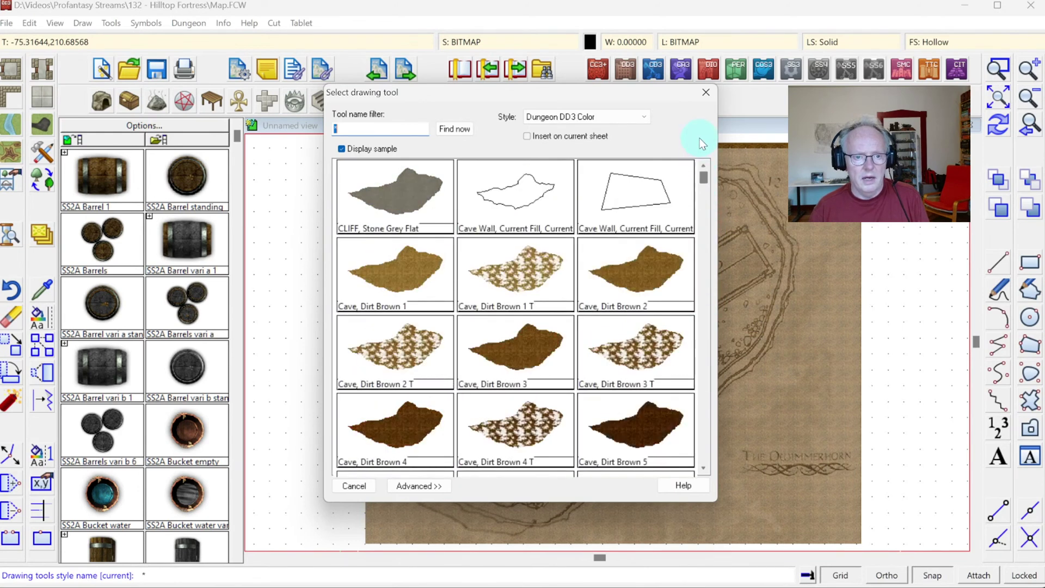
click(645, 117)
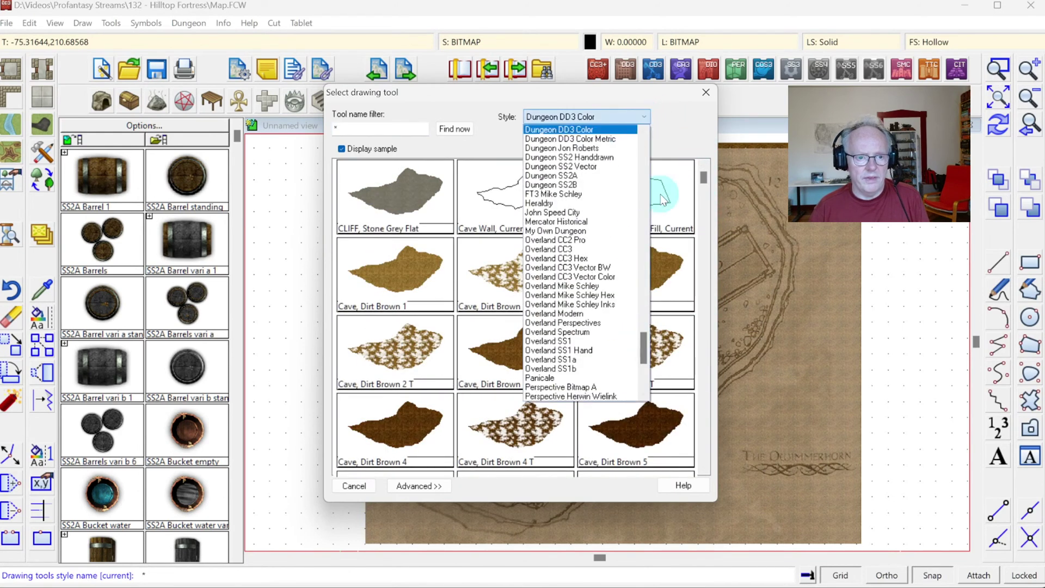
drag(645, 344, 677, 182)
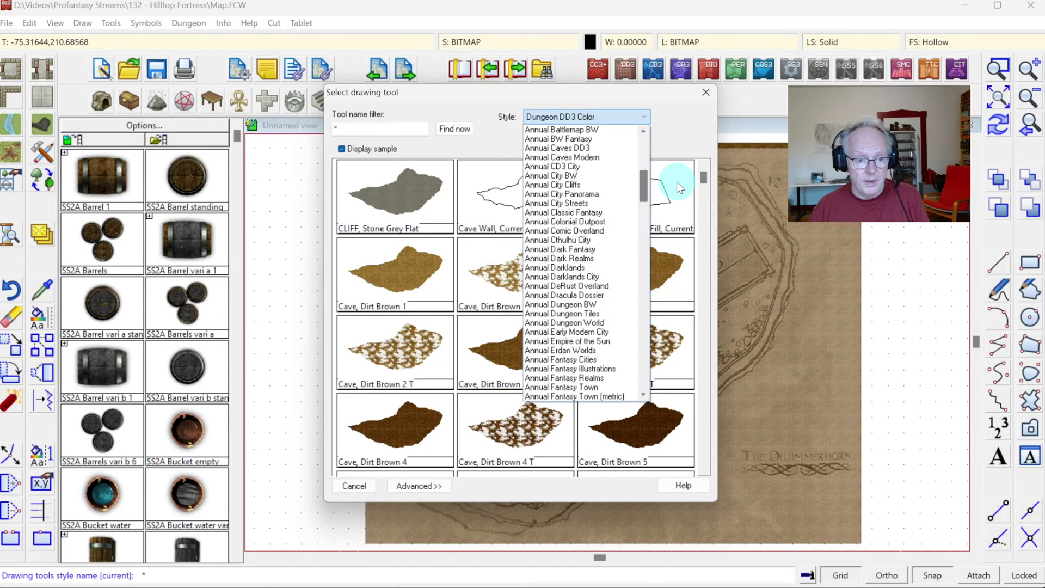
drag(677, 181, 680, 288)
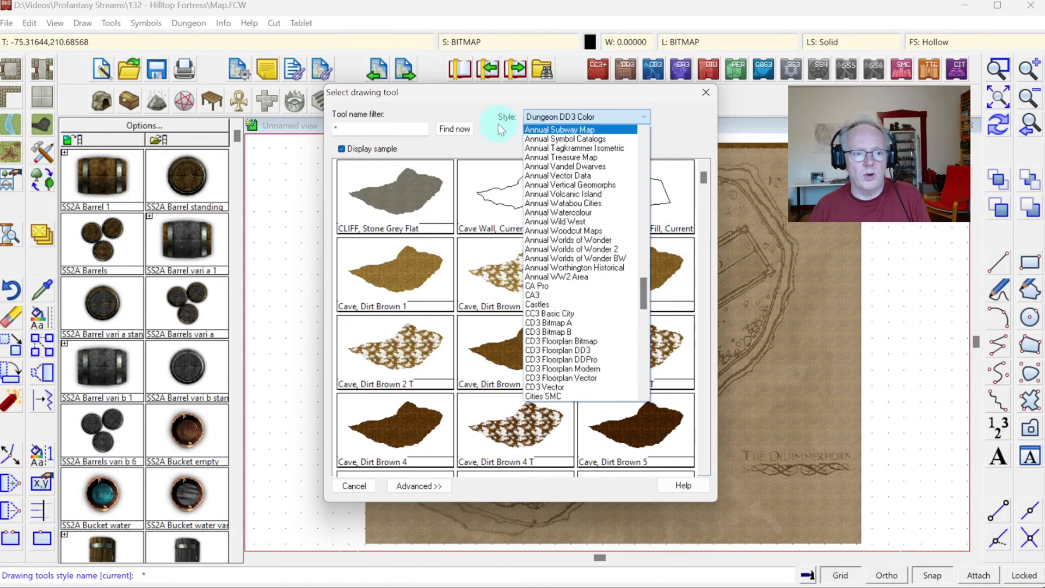
click(642, 115)
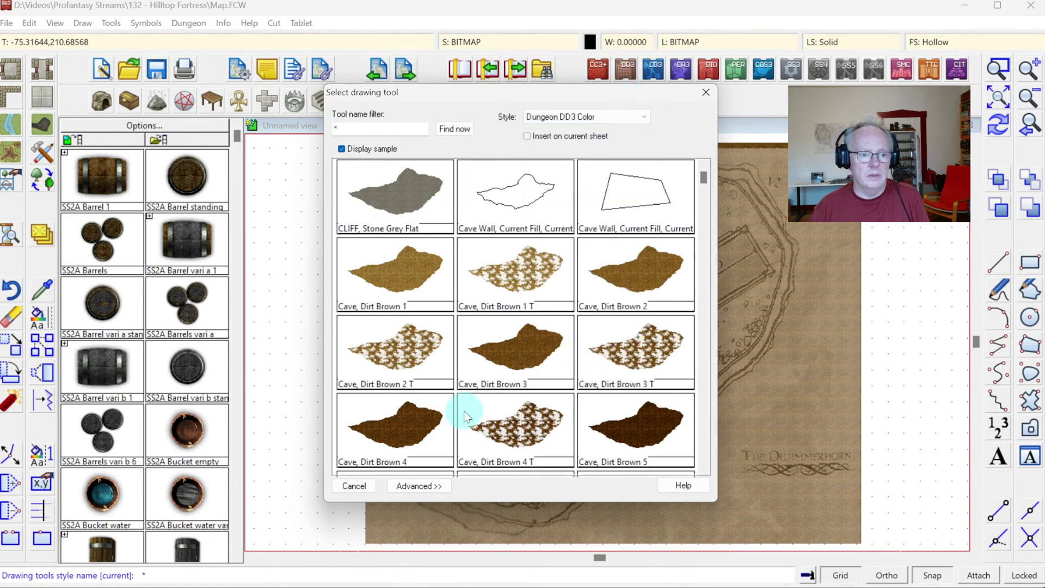
Step: Turn off the grid and trace the sketch's complete outer cliff outline with the CLIFF, Stone Grey Flat drawing tool
double_click(404, 204)
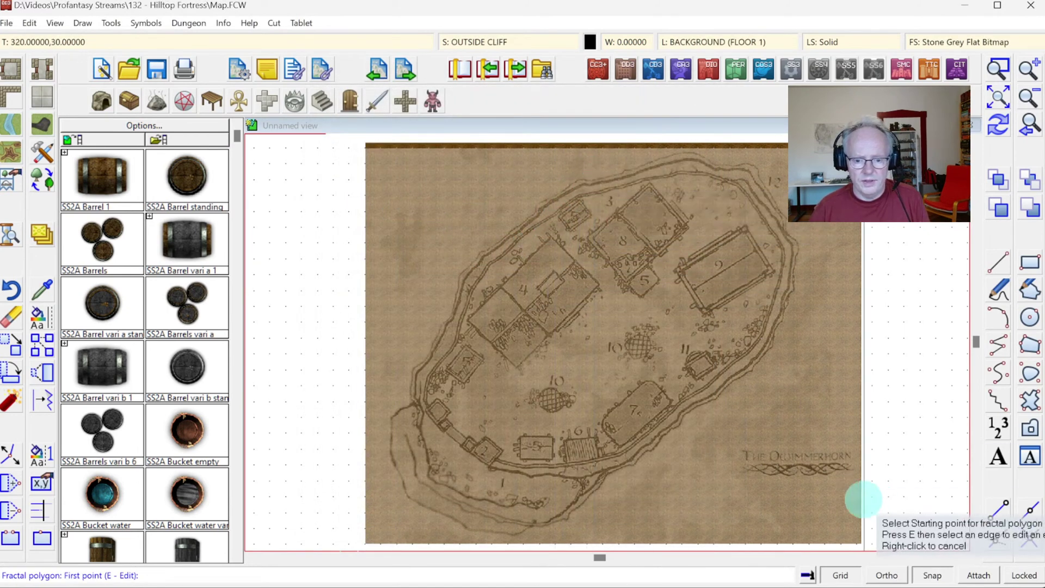
click(842, 576)
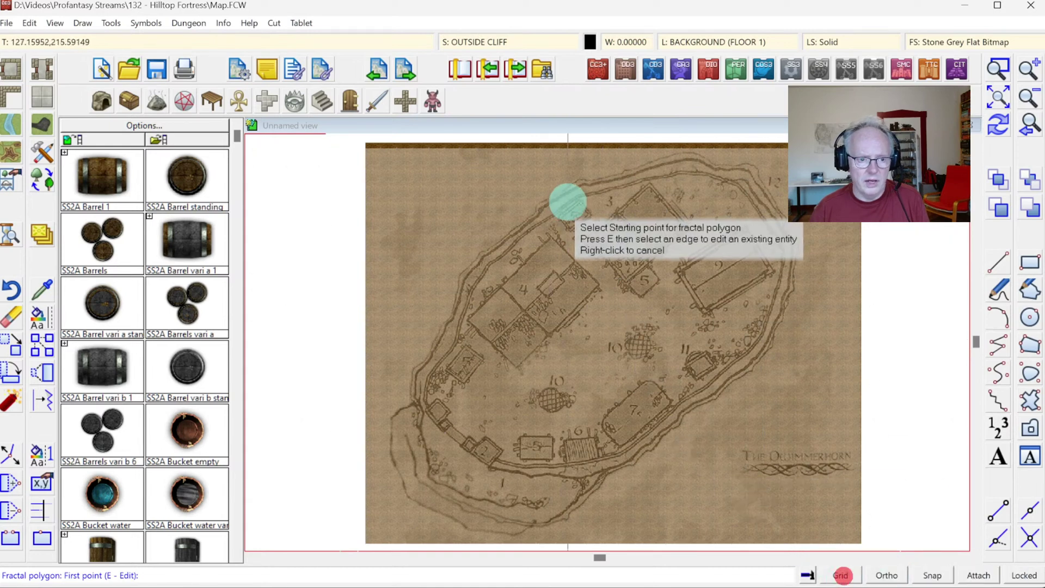
click(572, 181)
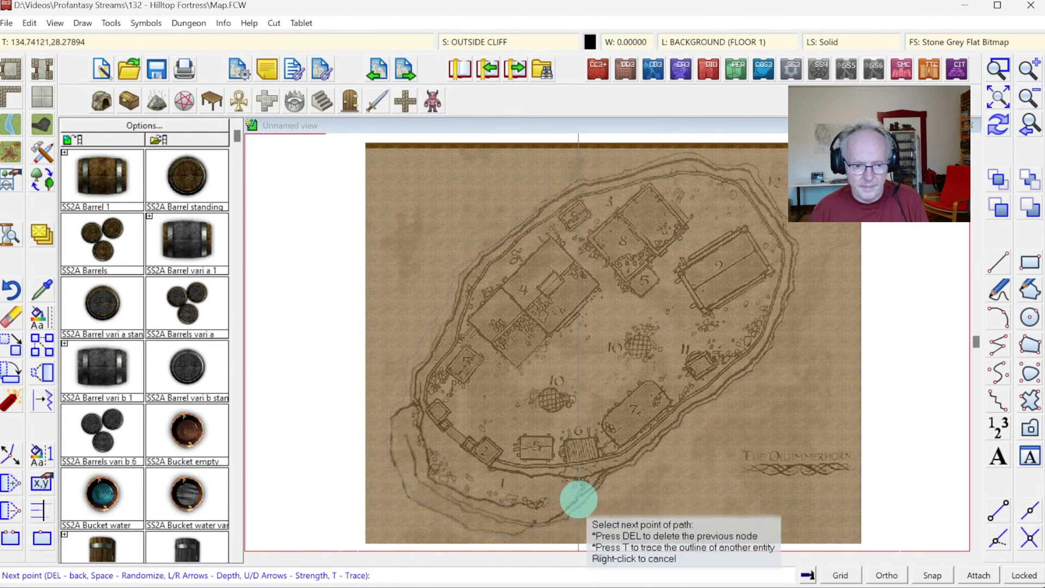
click(603, 480)
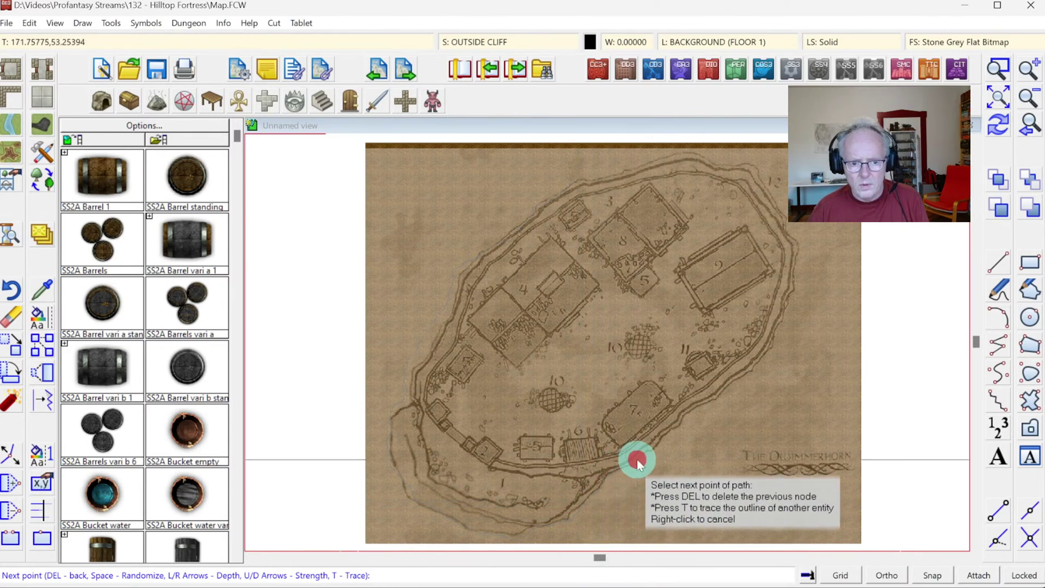
click(667, 434)
click(688, 408)
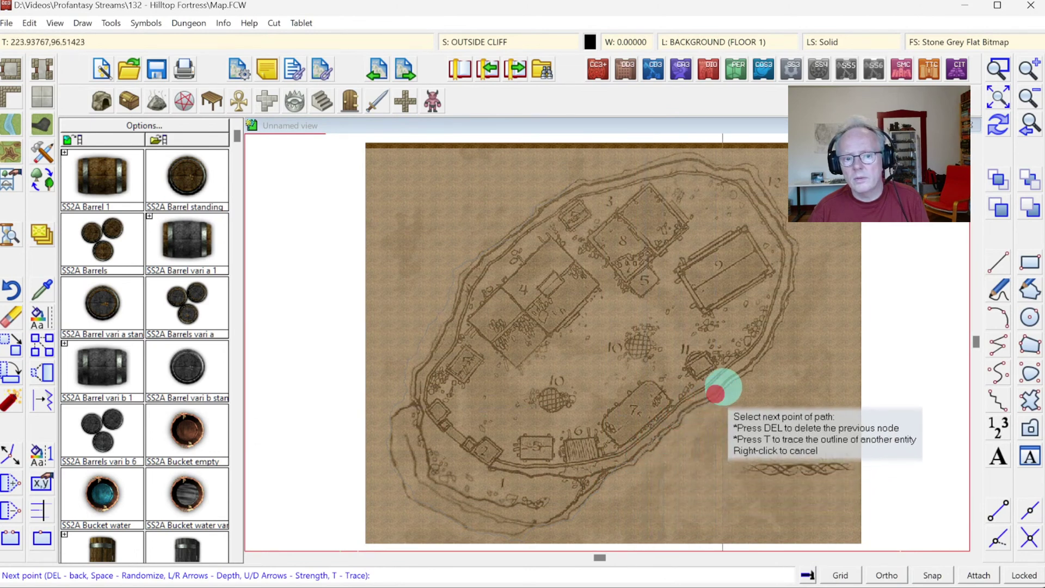
click(737, 376)
click(782, 336)
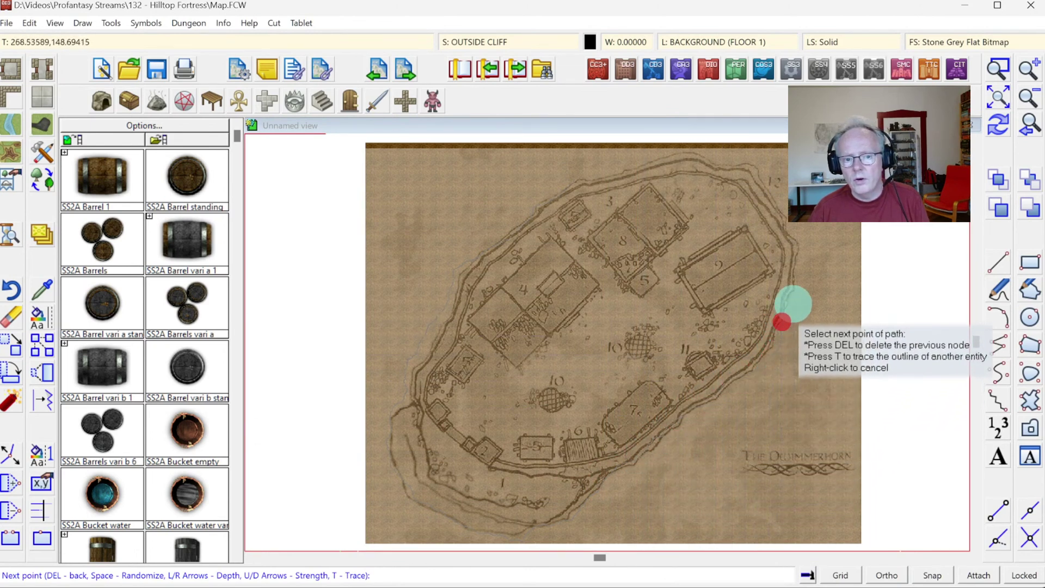
click(796, 246)
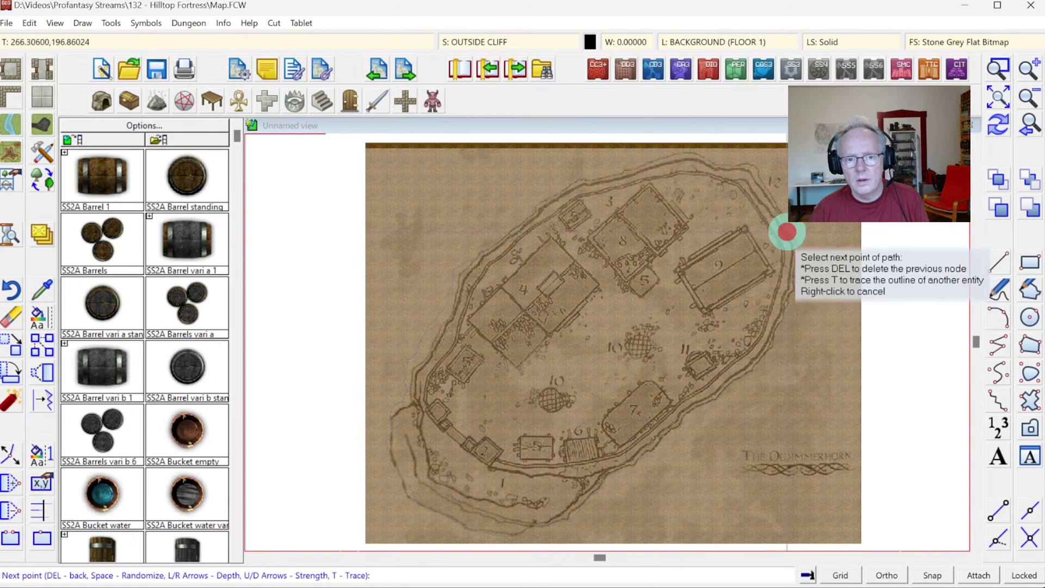
click(754, 181)
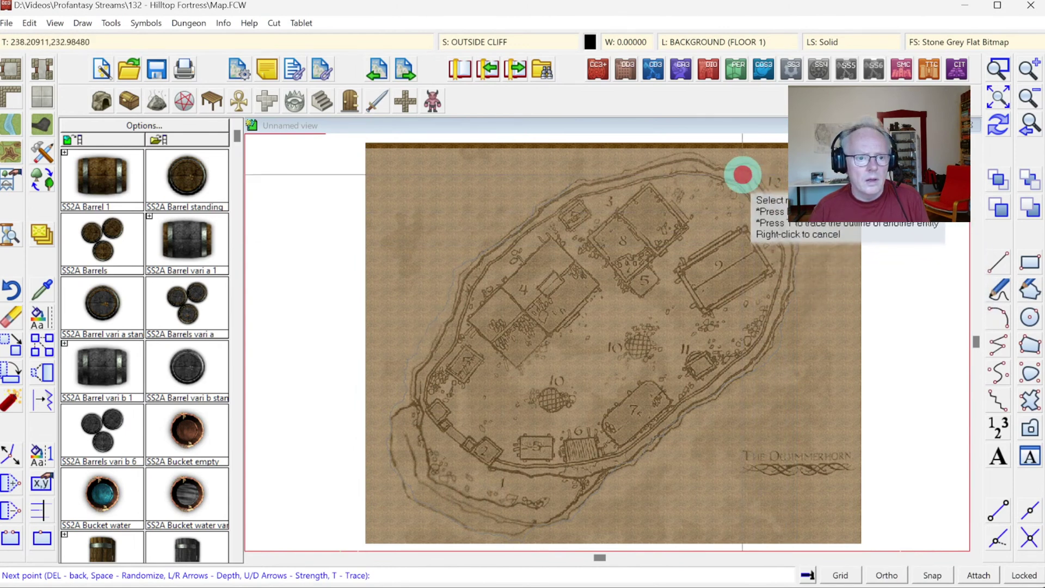
click(701, 160)
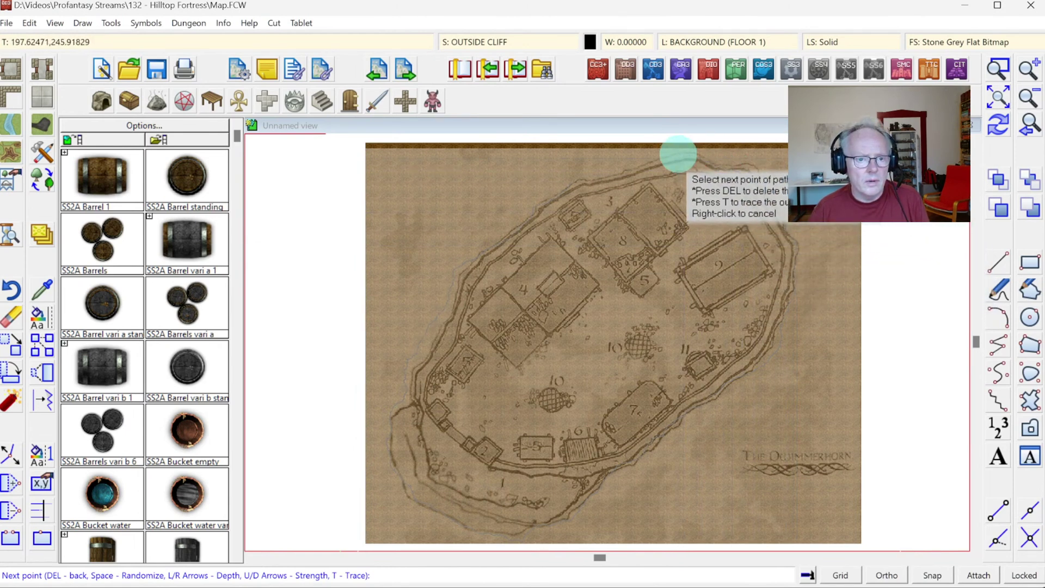
click(634, 164)
click(593, 181)
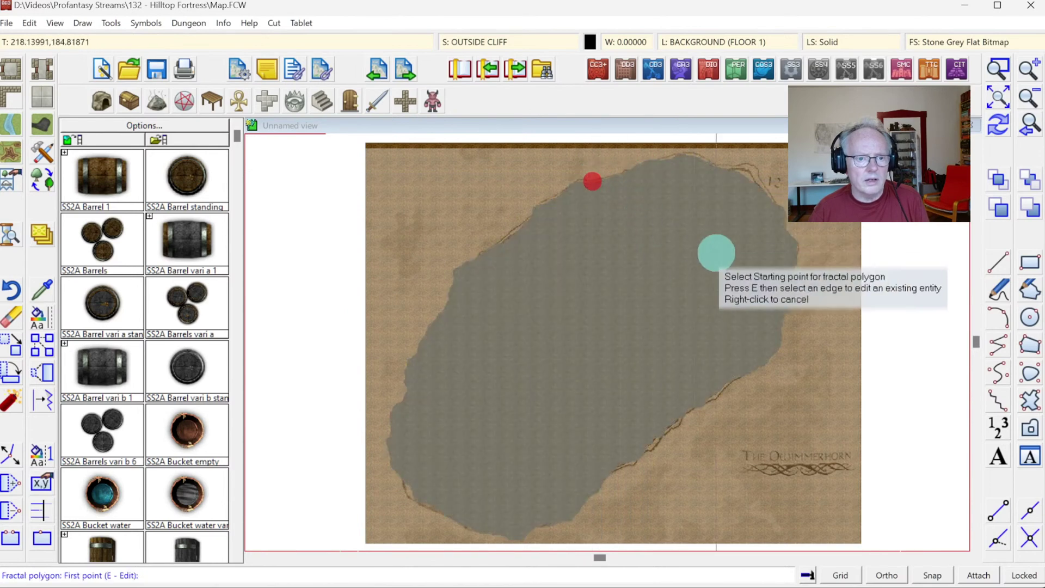
click(1004, 126)
right_click(665, 251)
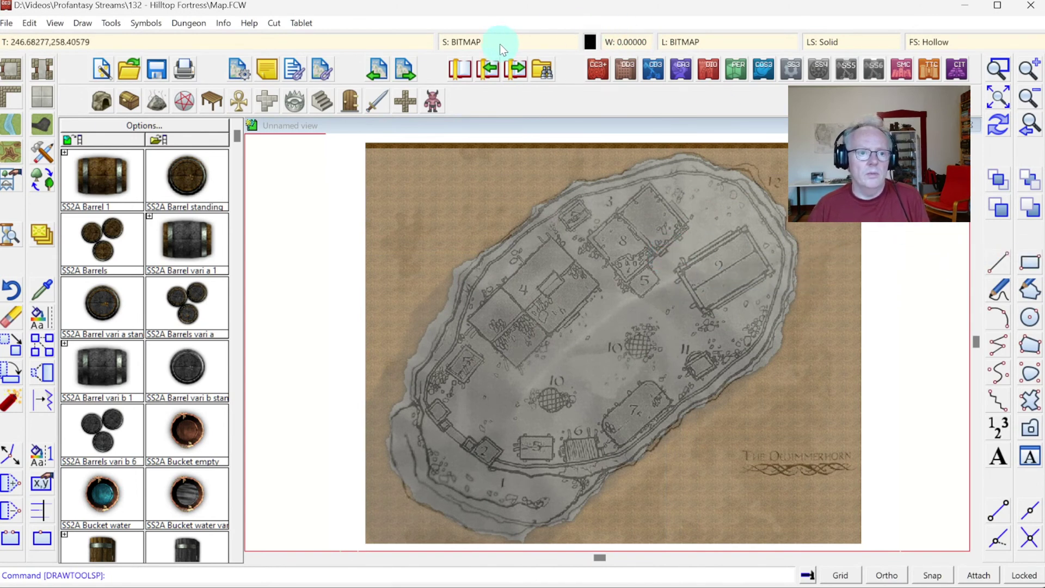
Step: Make TEXT the current sheet and hide the BITMAP sheet
click(473, 42)
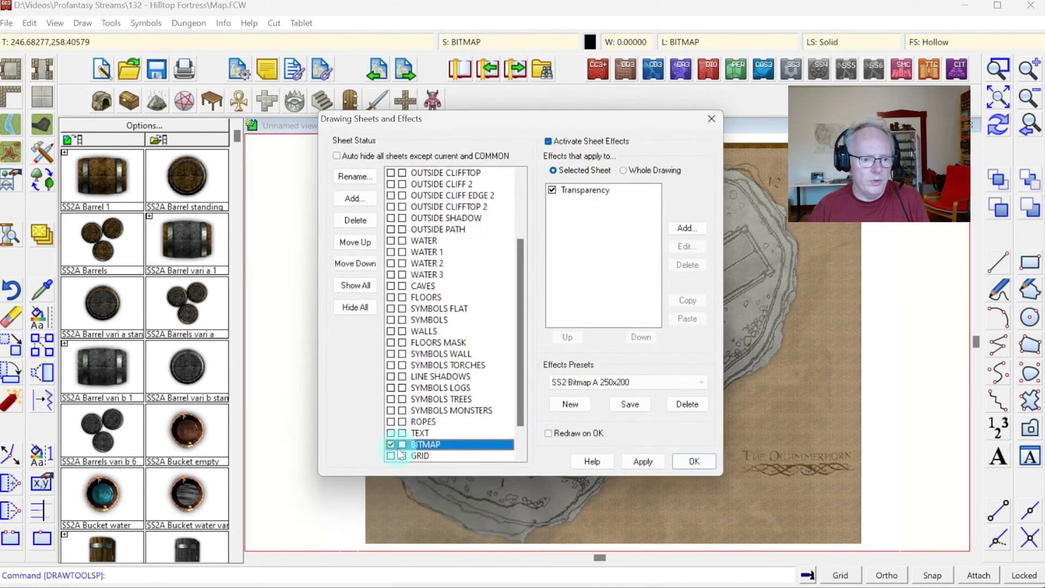
click(391, 433)
click(401, 444)
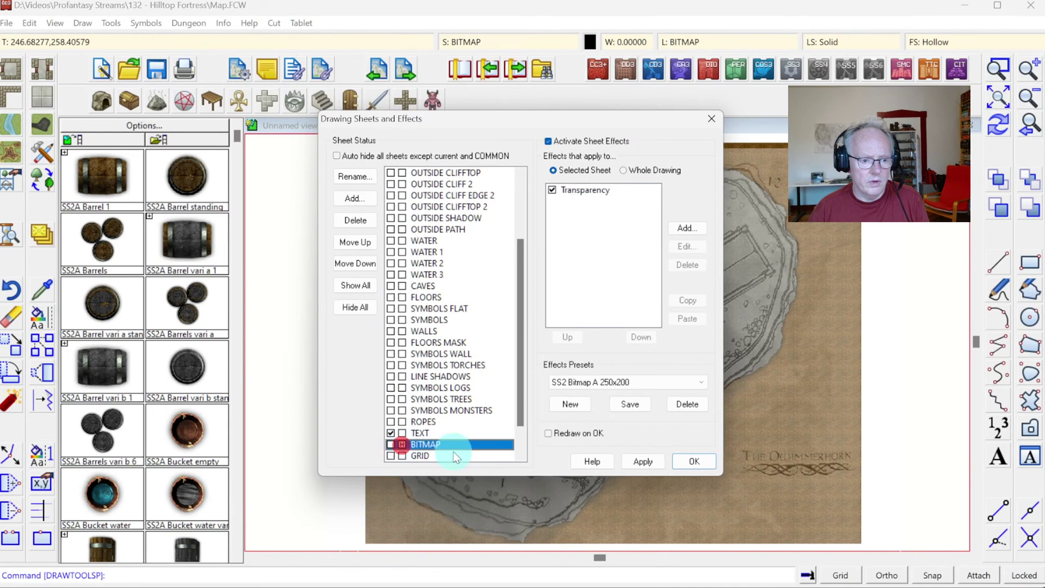
click(694, 461)
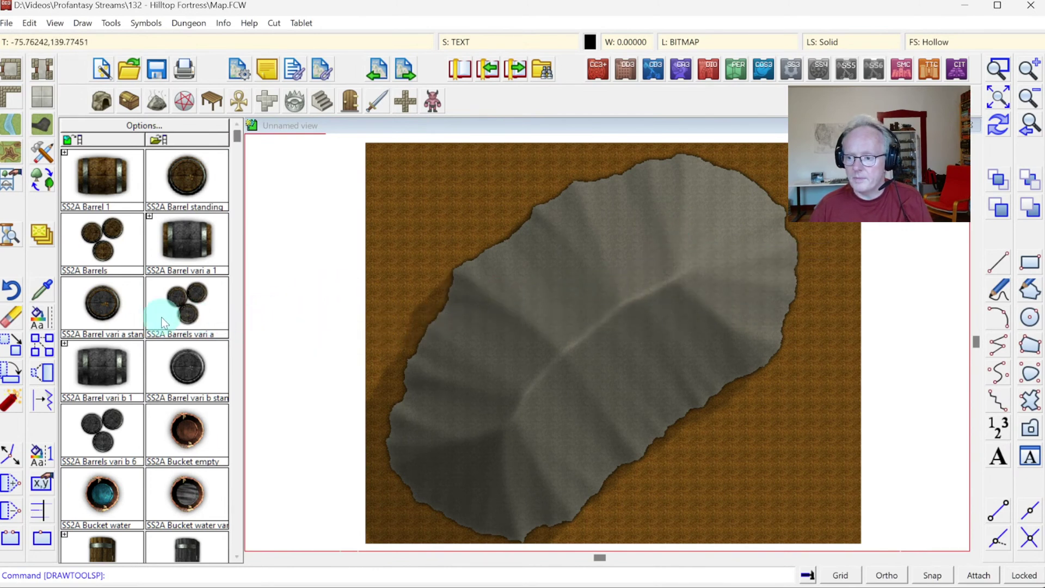
Step: Change the cliff polygon's fill style to the Cliffs SS2A bitmap fill and redraw the map
click(44, 319)
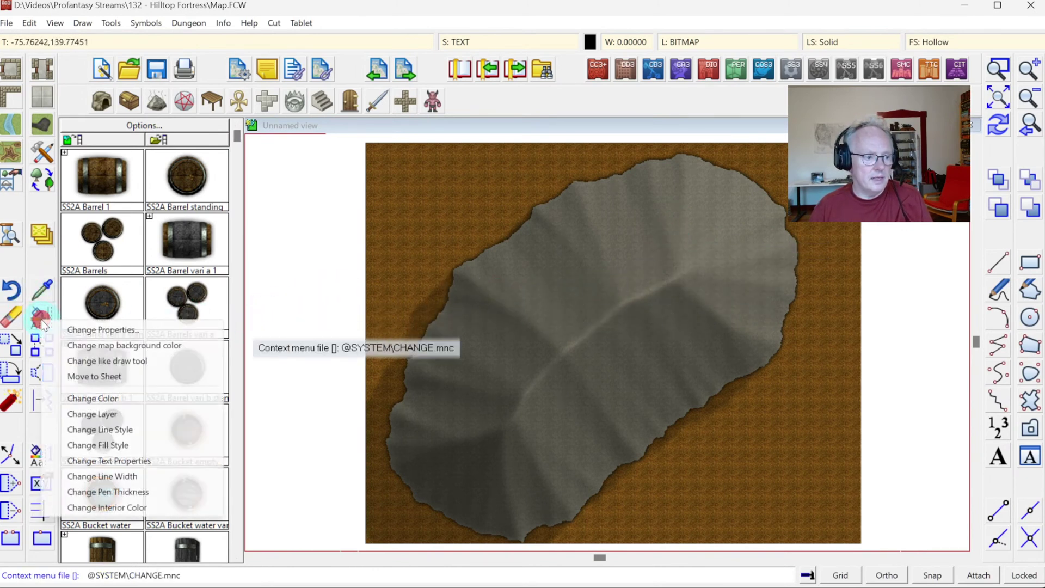
click(108, 446)
click(505, 238)
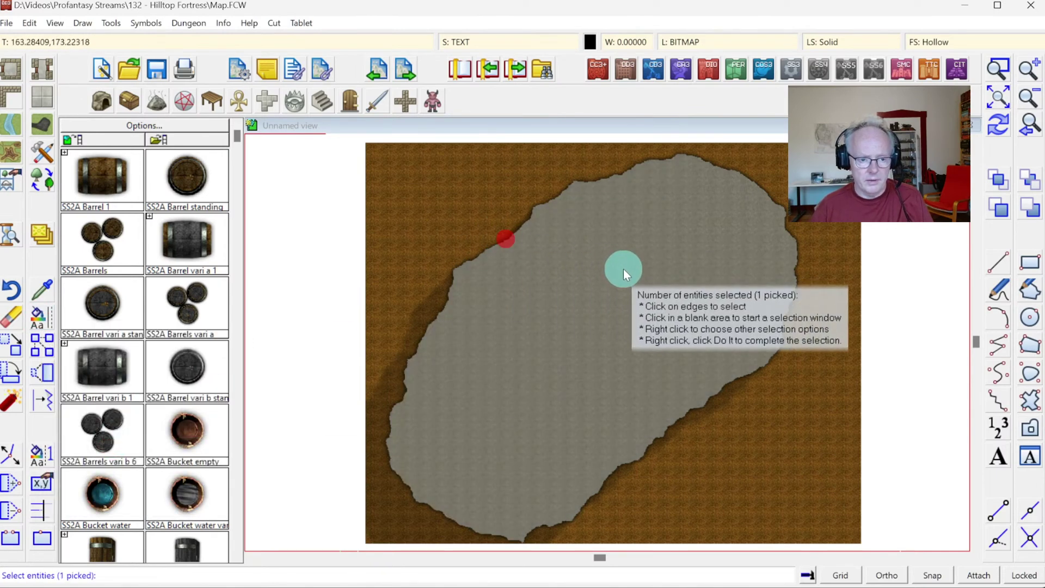
right_click(622, 268)
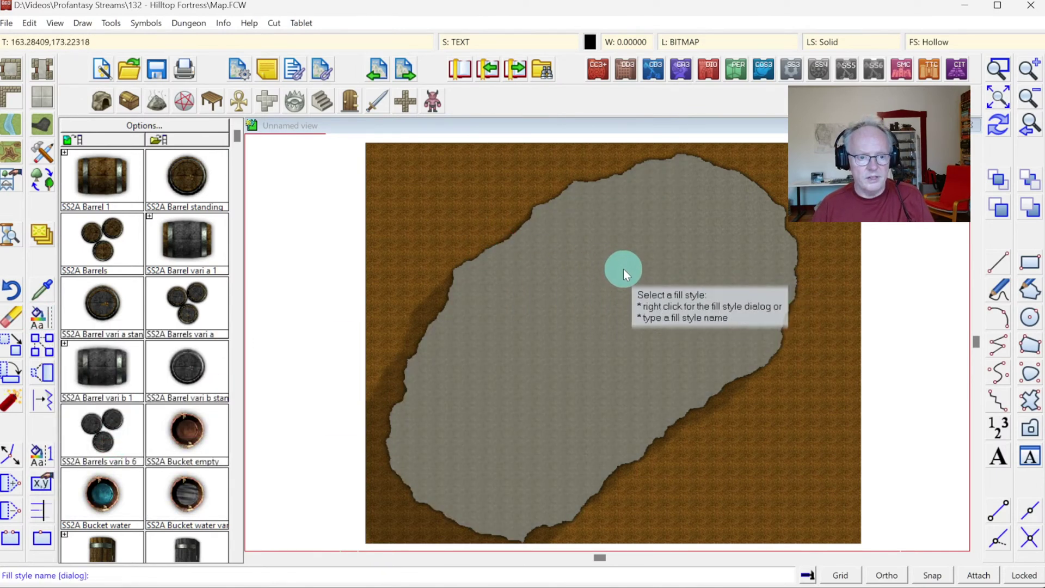
right_click(623, 269)
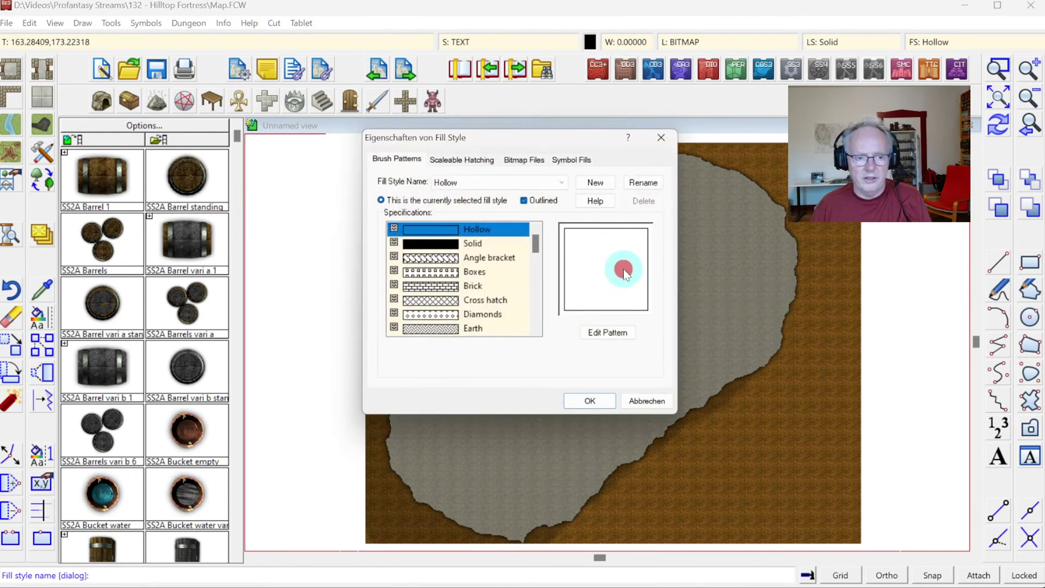
click(529, 160)
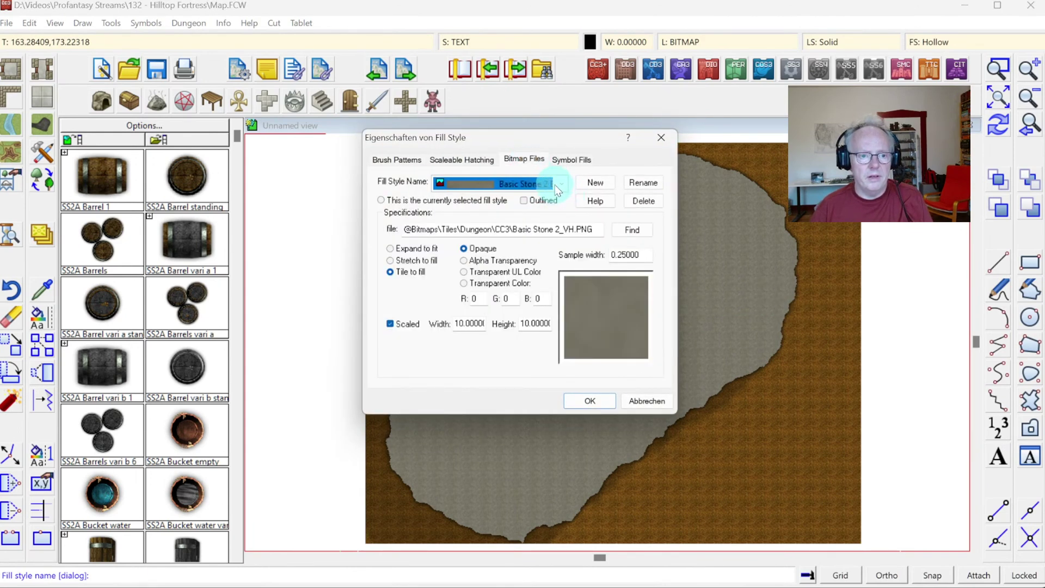
click(563, 184)
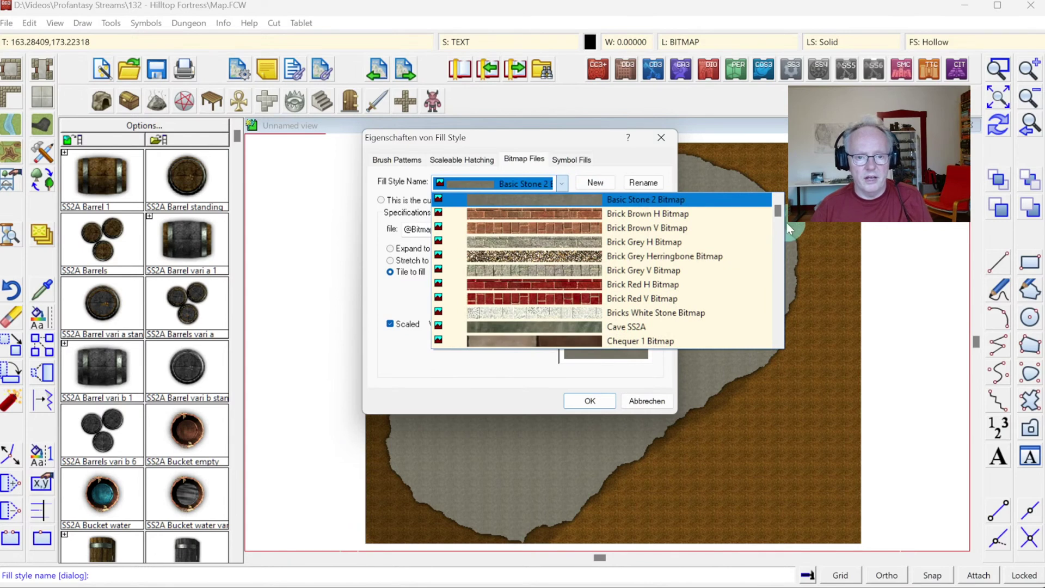
scroll(778, 214, down, 2)
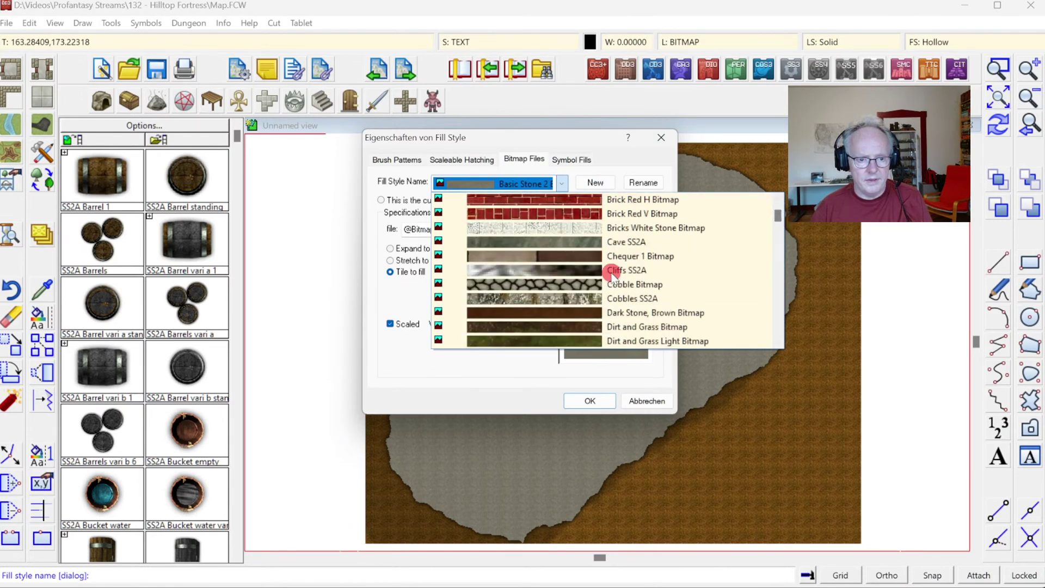
click(626, 270)
click(595, 400)
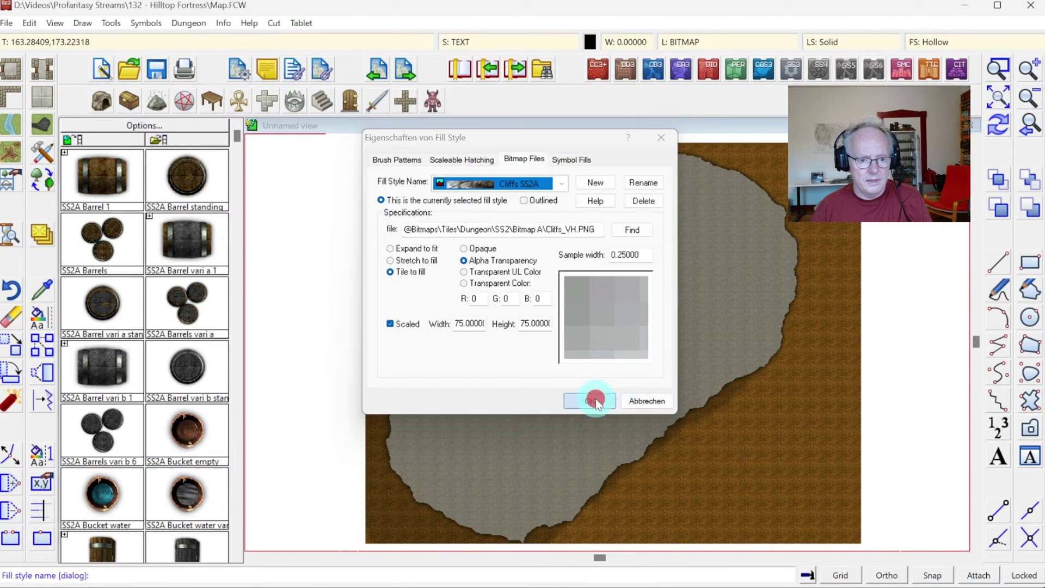
click(1000, 125)
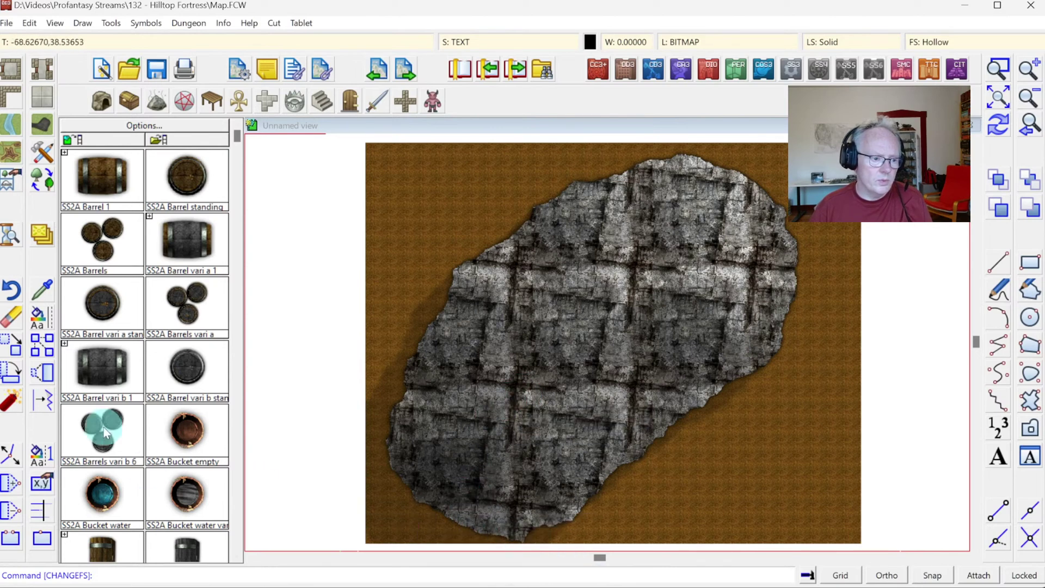
Step: Adopt the cliff polygon's properties as current and scale the Cliffs SS2A fill to width 50 and height 50
click(40, 293)
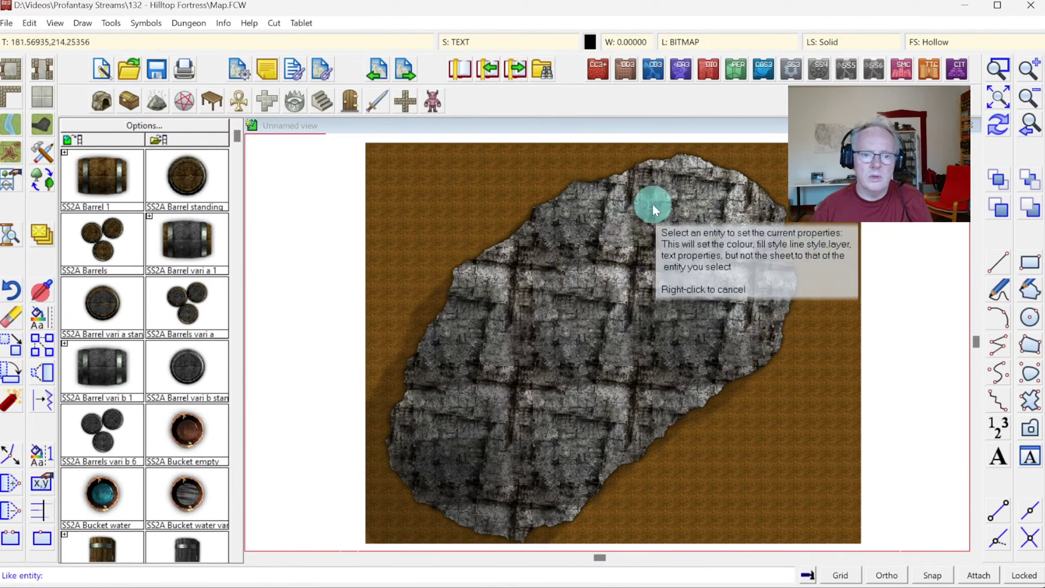
click(706, 162)
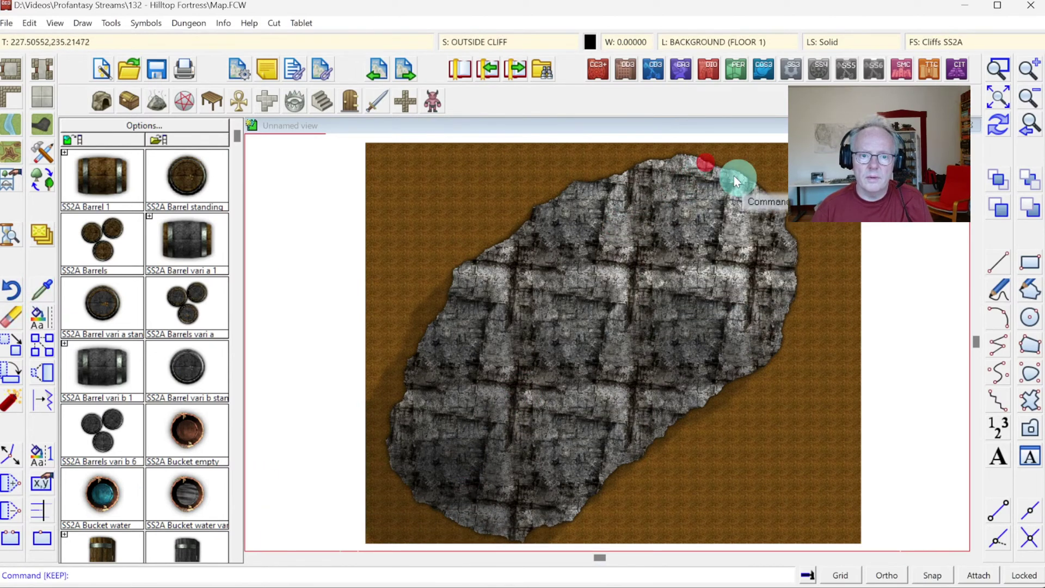
click(937, 43)
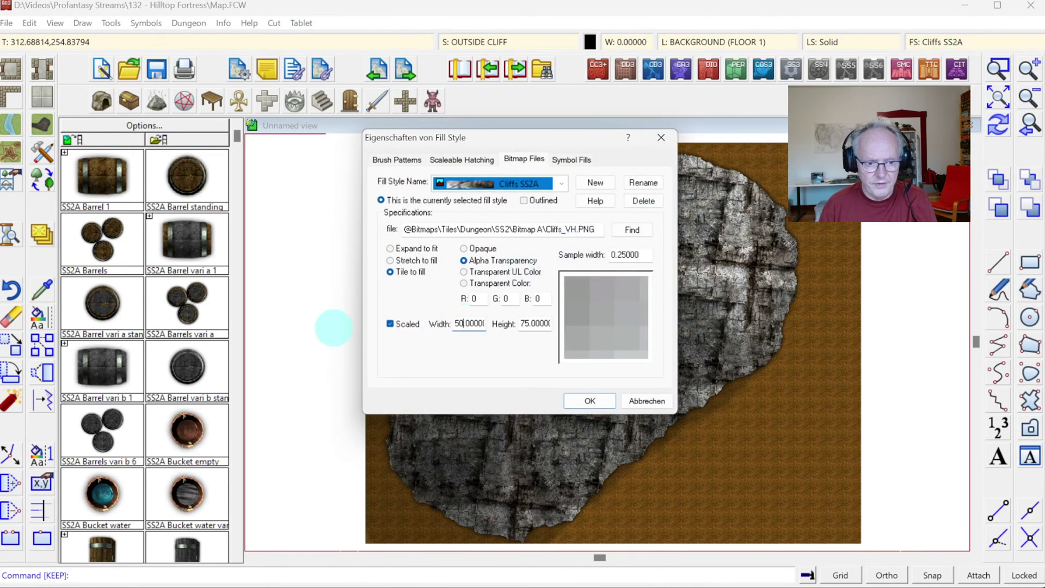
key(Tab)
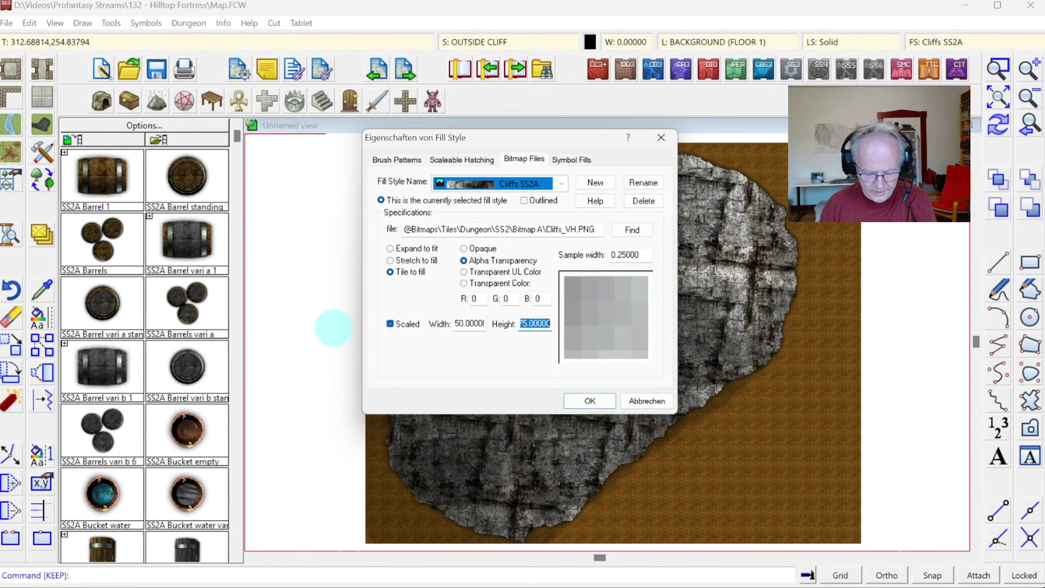
text(50)
key(Tab)
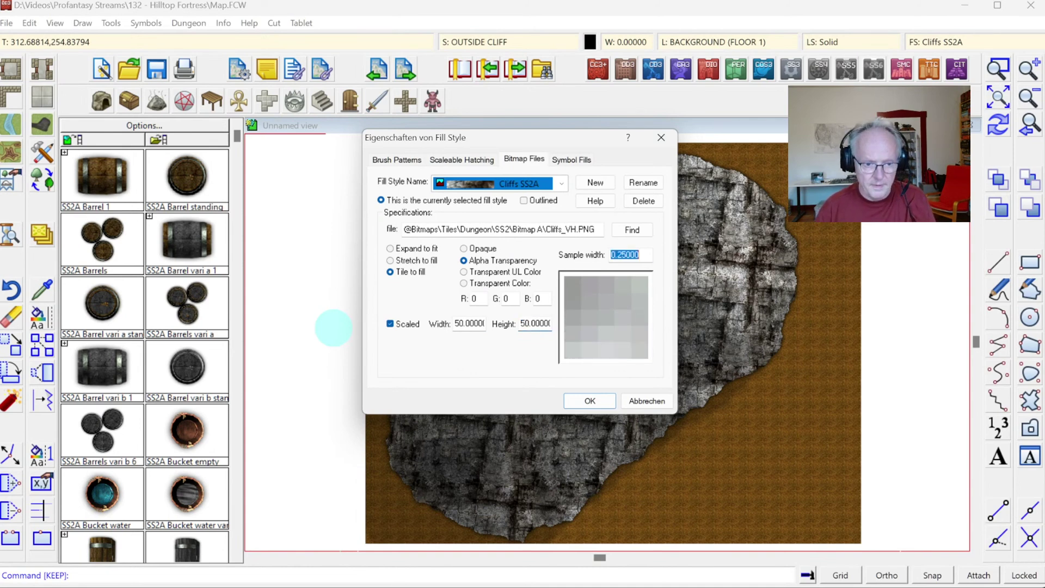
click(594, 402)
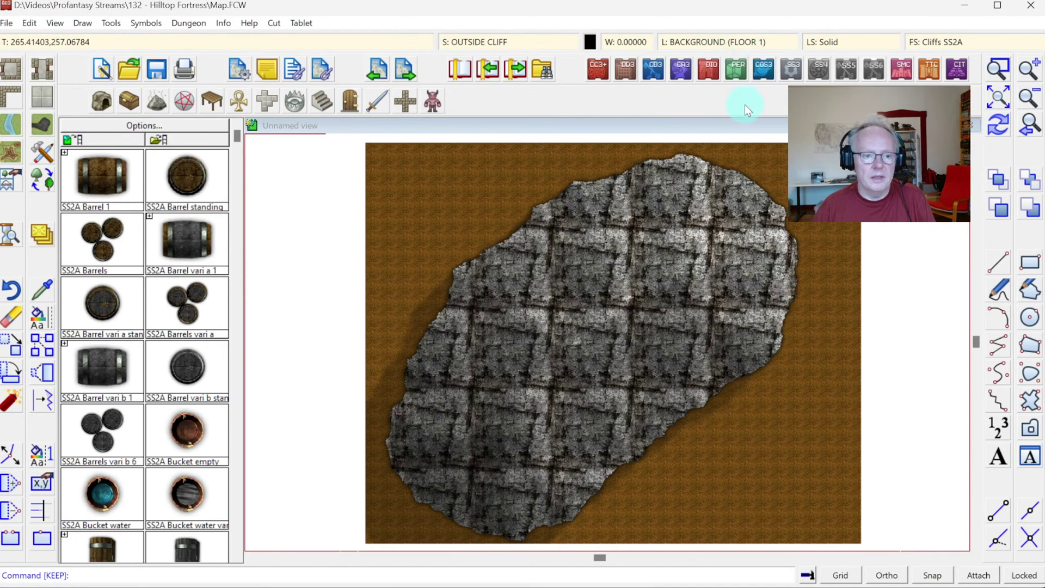
Step: Review the OUTSIDE CLIFF sheet in the sheet and effects settings, and check the display speed settings
click(463, 36)
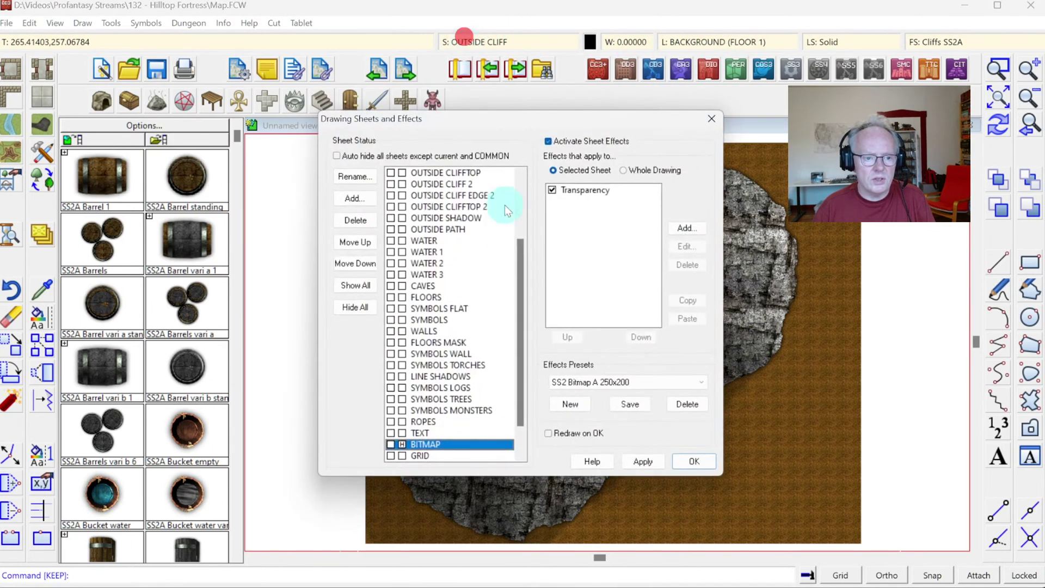
click(402, 444)
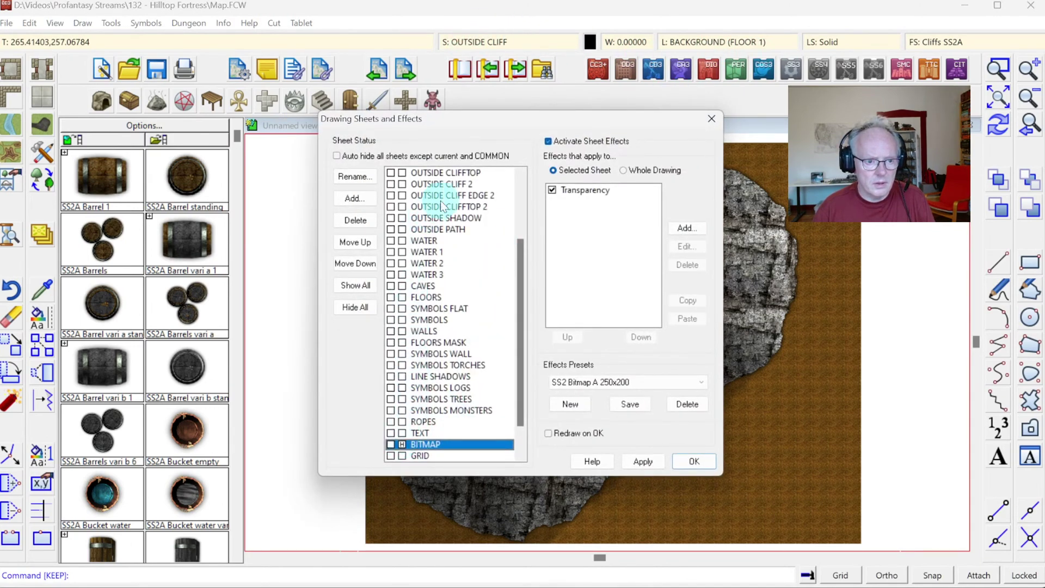
scroll(456, 197, up, 3)
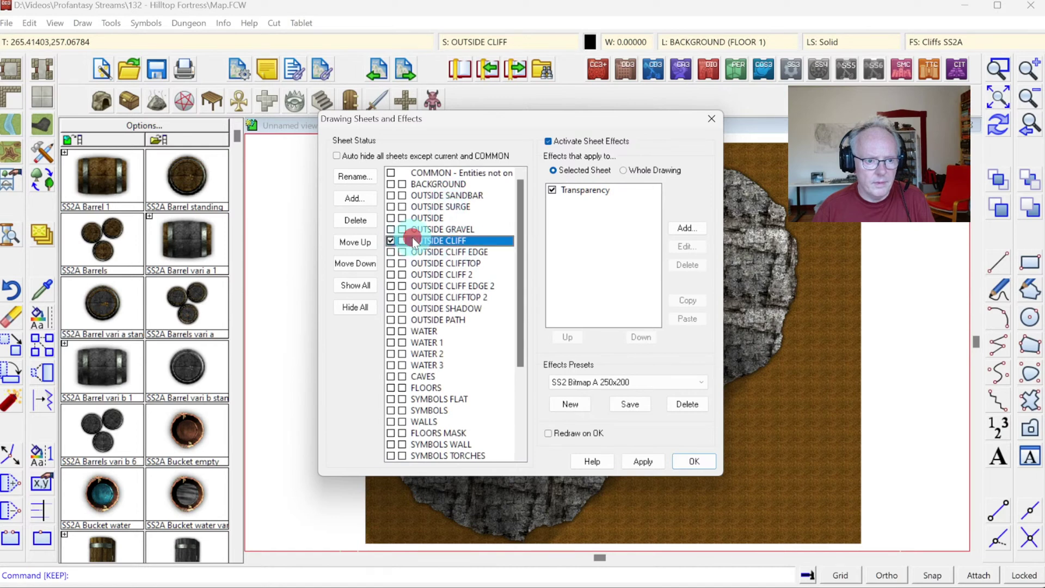
click(692, 461)
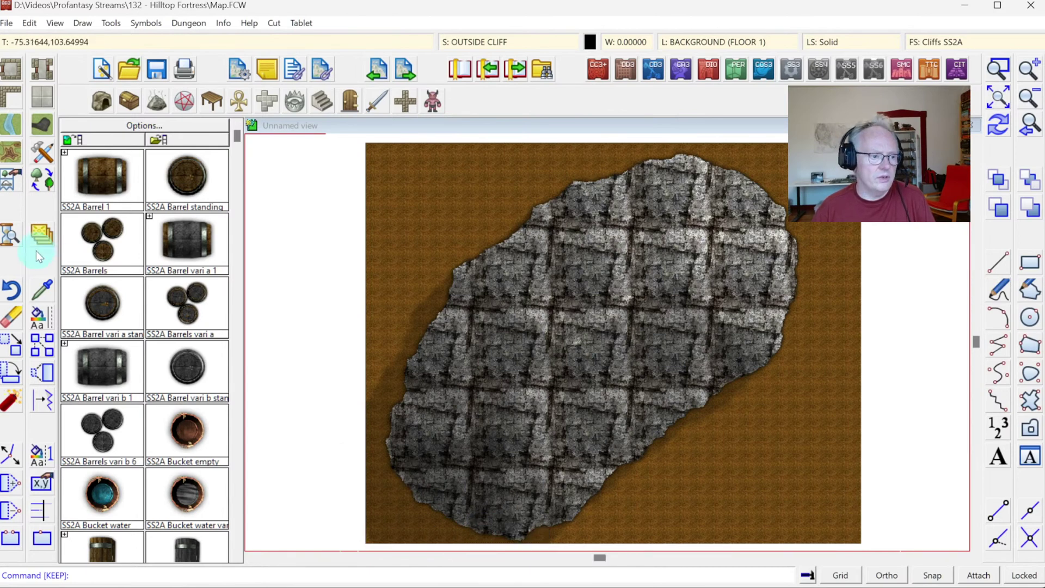
click(10, 236)
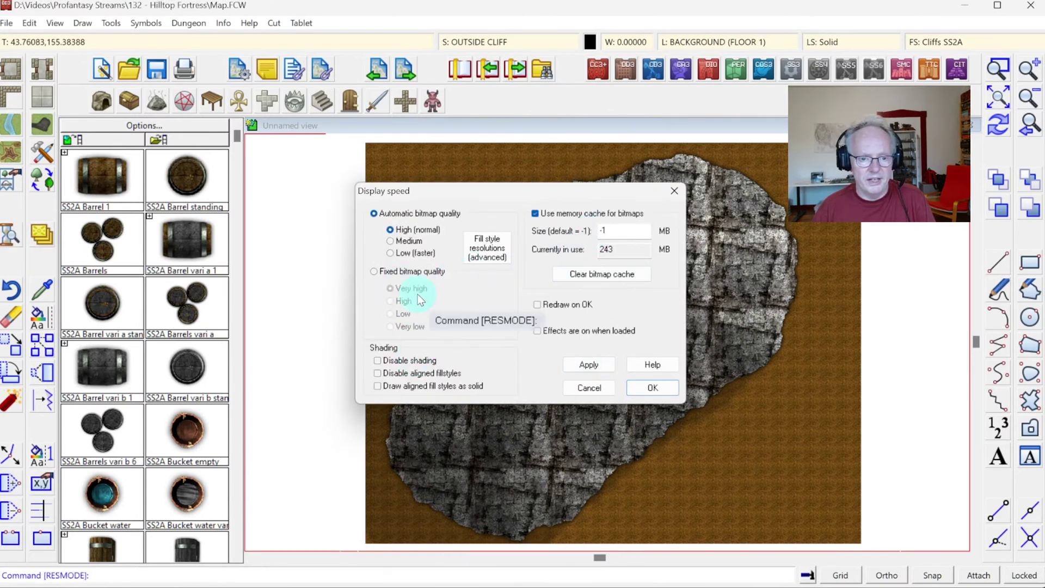
key(Return)
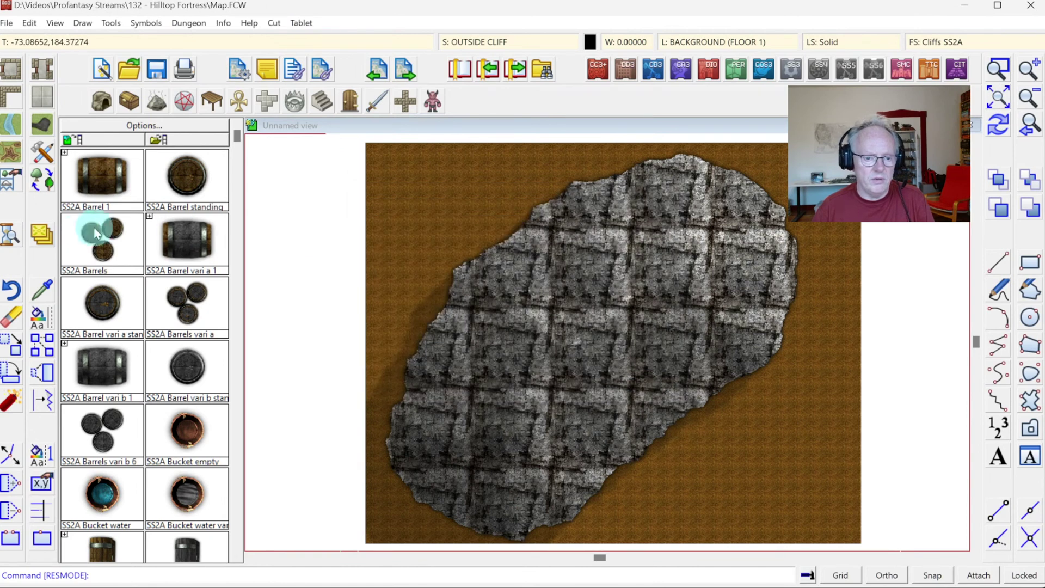
Step: Try a global sun azimuth of 135° on the map and settle on an azimuth of 165°
right_click(10, 238)
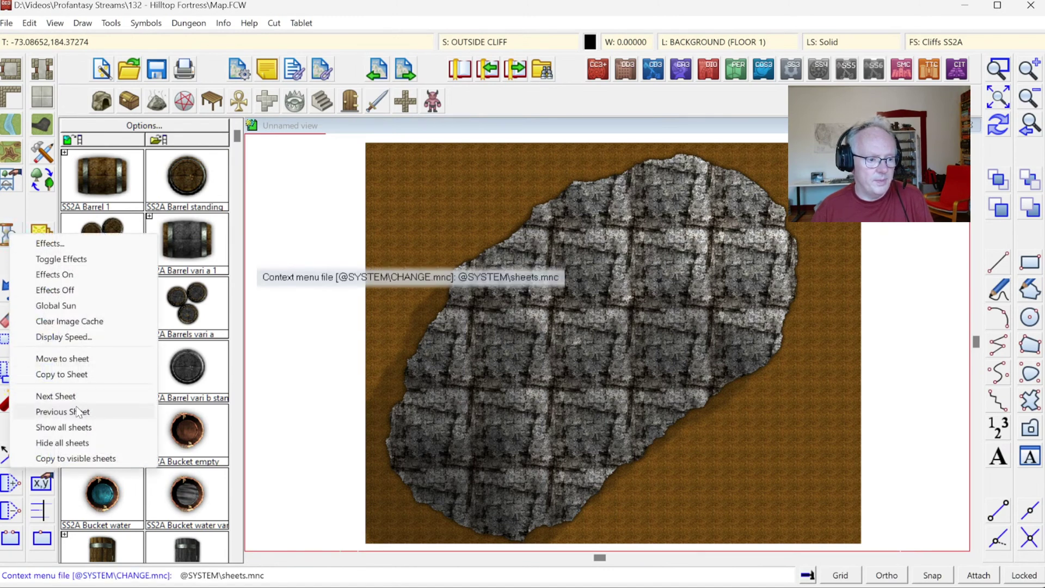
click(60, 305)
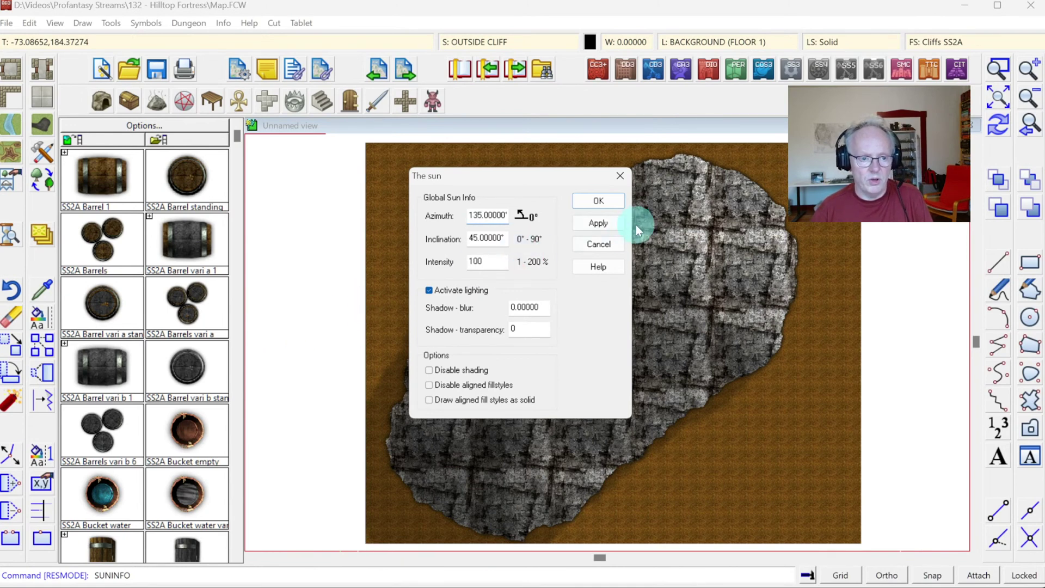
key(Tab)
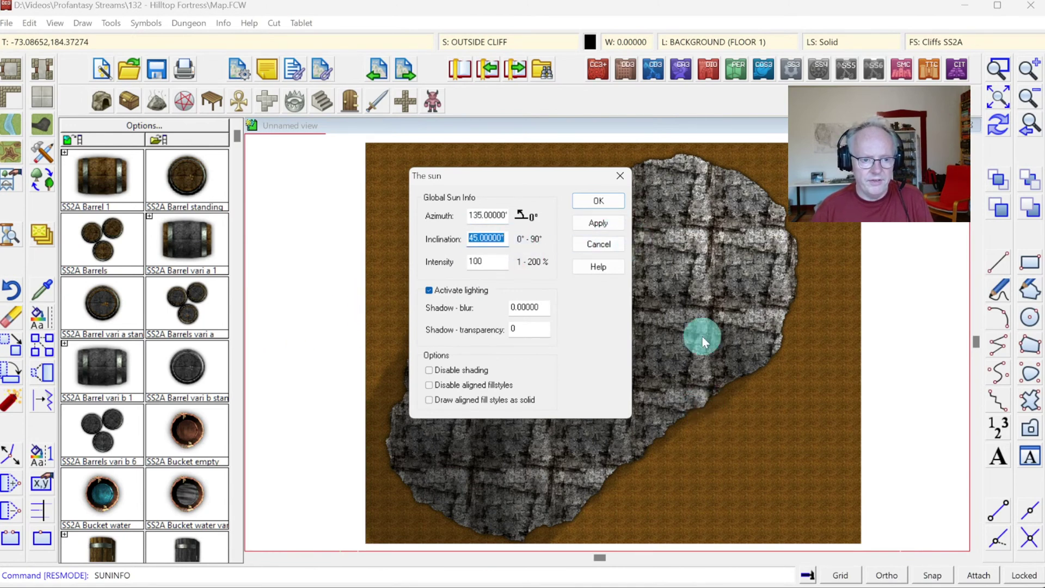
click(611, 221)
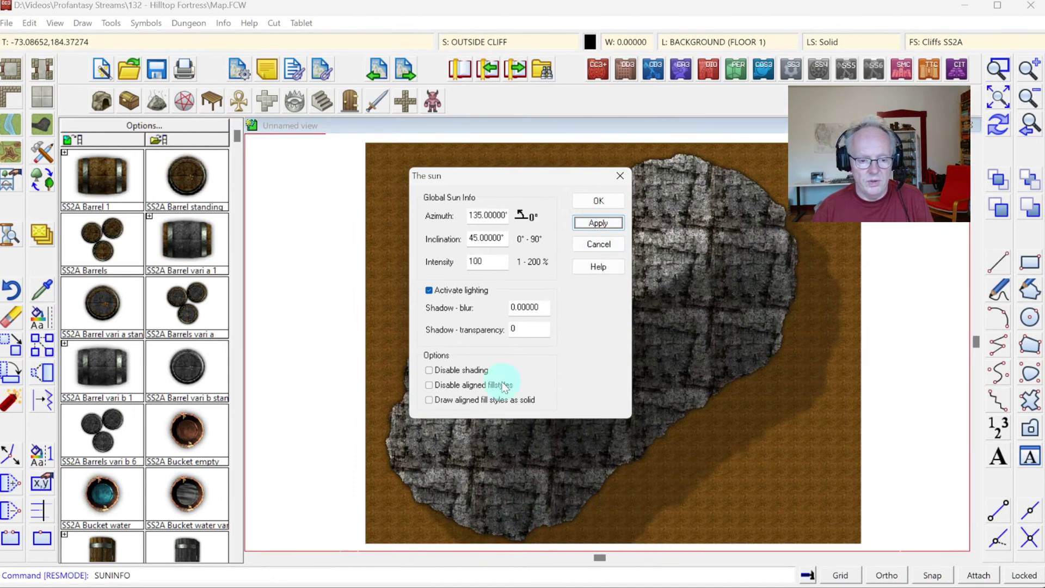
drag(521, 176, 541, 206)
click(506, 249)
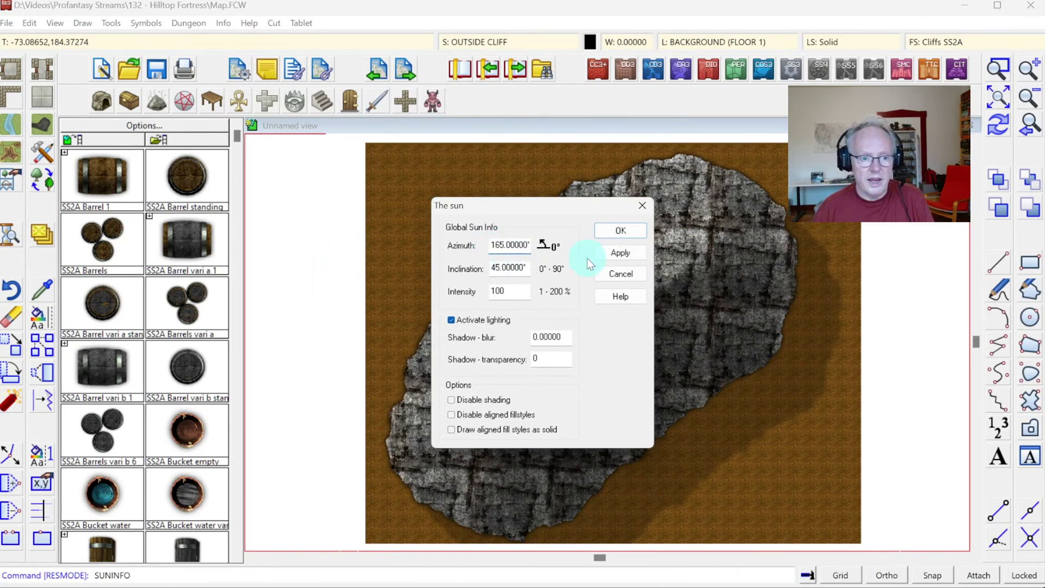
click(620, 254)
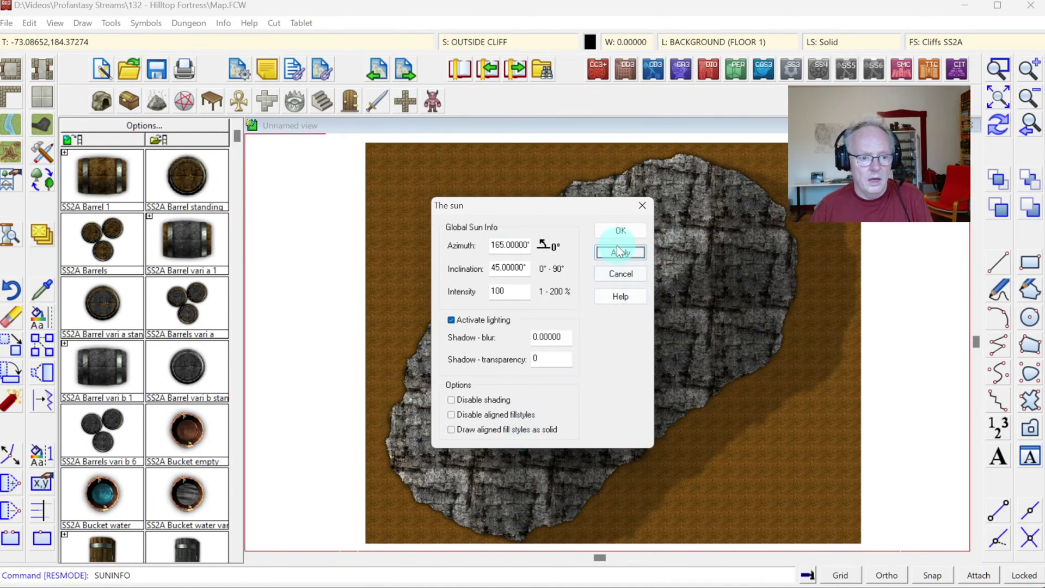
click(622, 232)
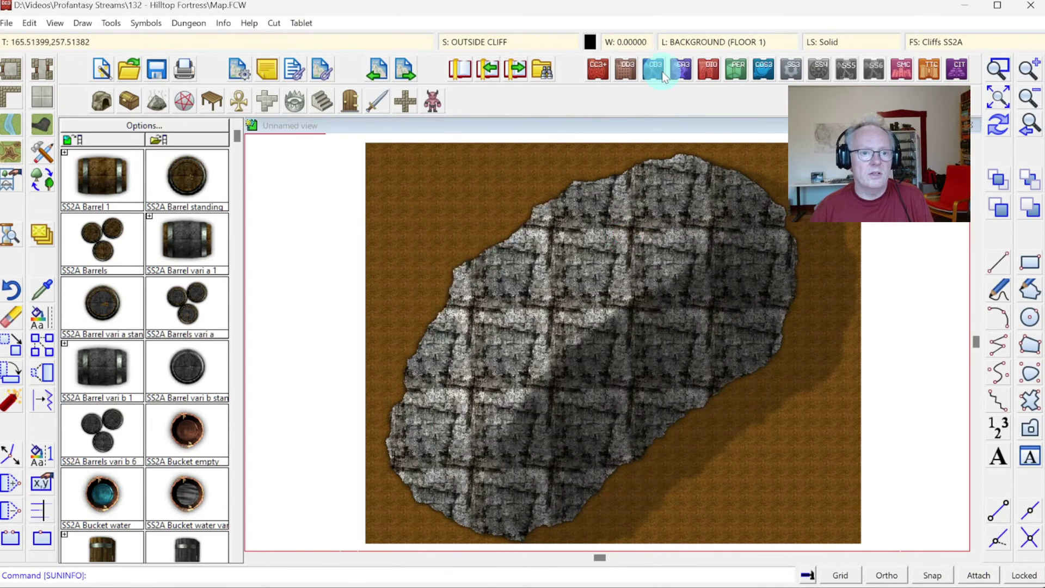
Step: Set the blur radius of the OUTSIDE CLIFF sheet's directional wall shadow to 15 map units, after trying 5
click(493, 42)
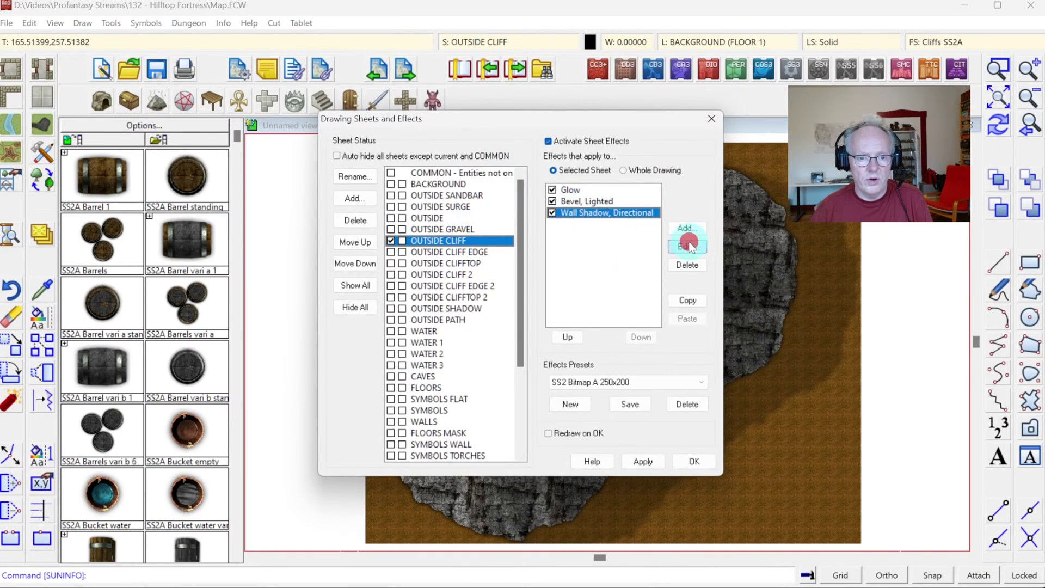
click(688, 246)
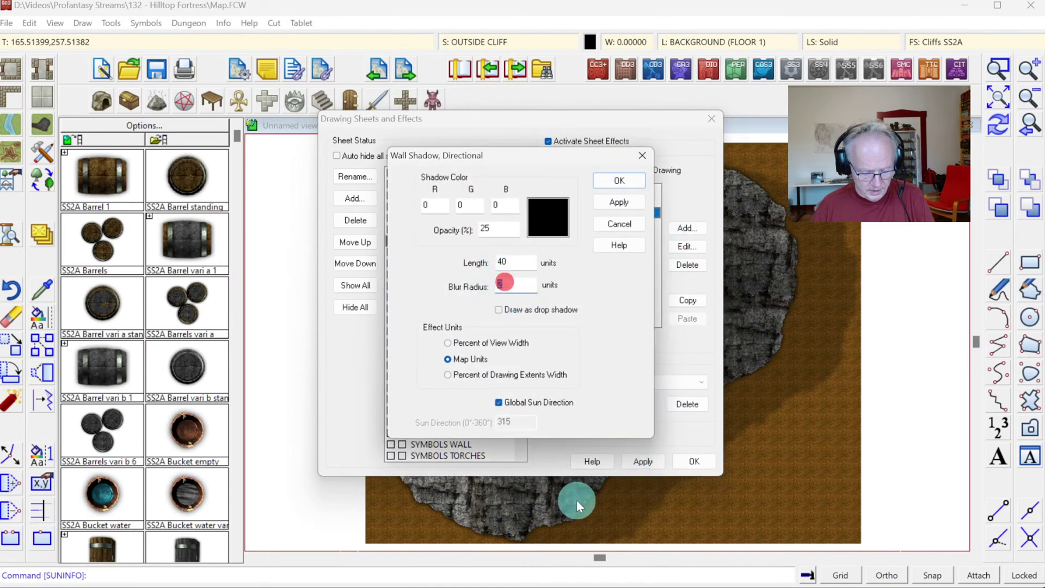
text(5)
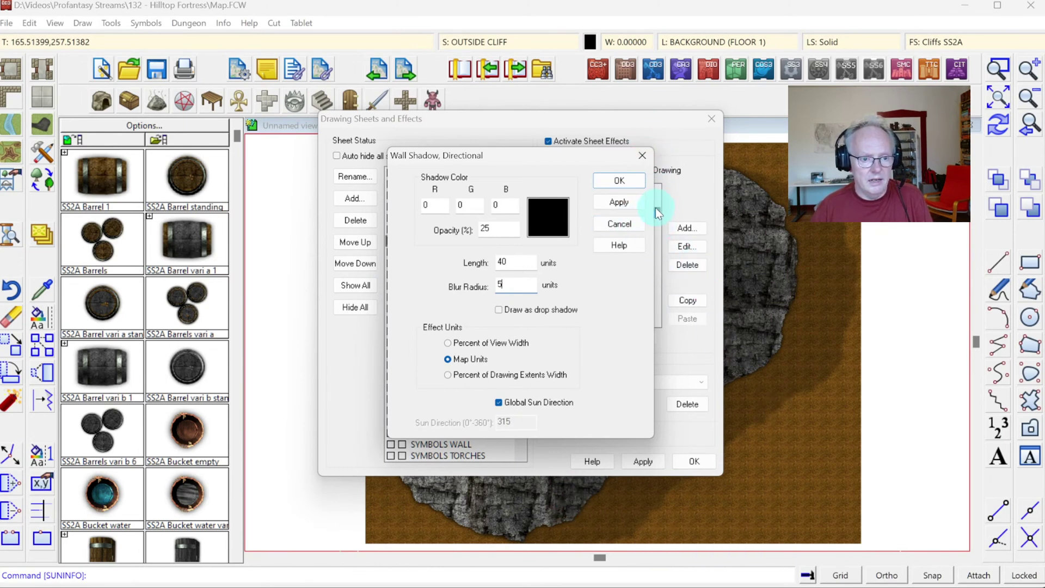
click(618, 203)
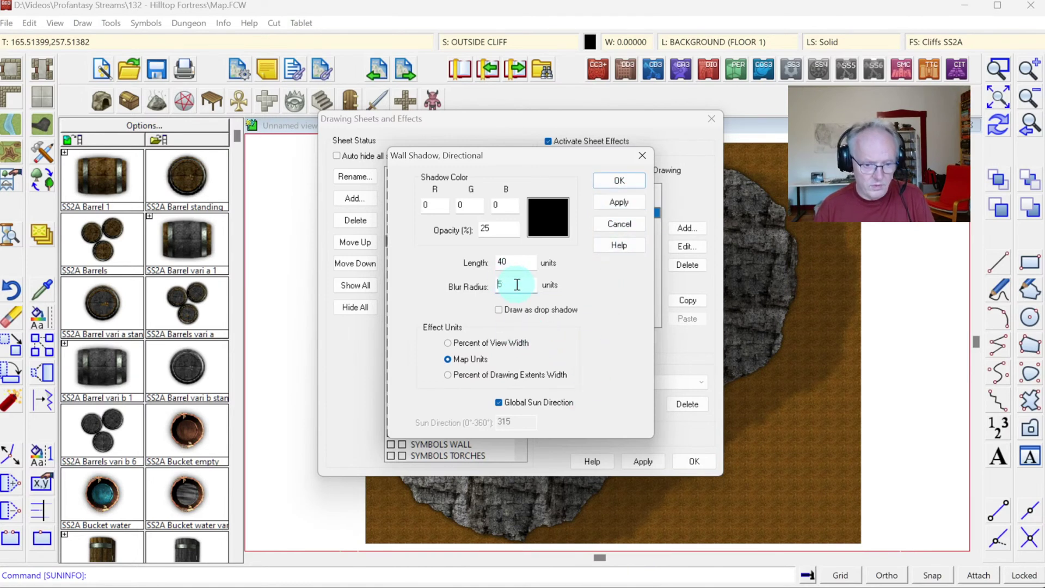
click(610, 206)
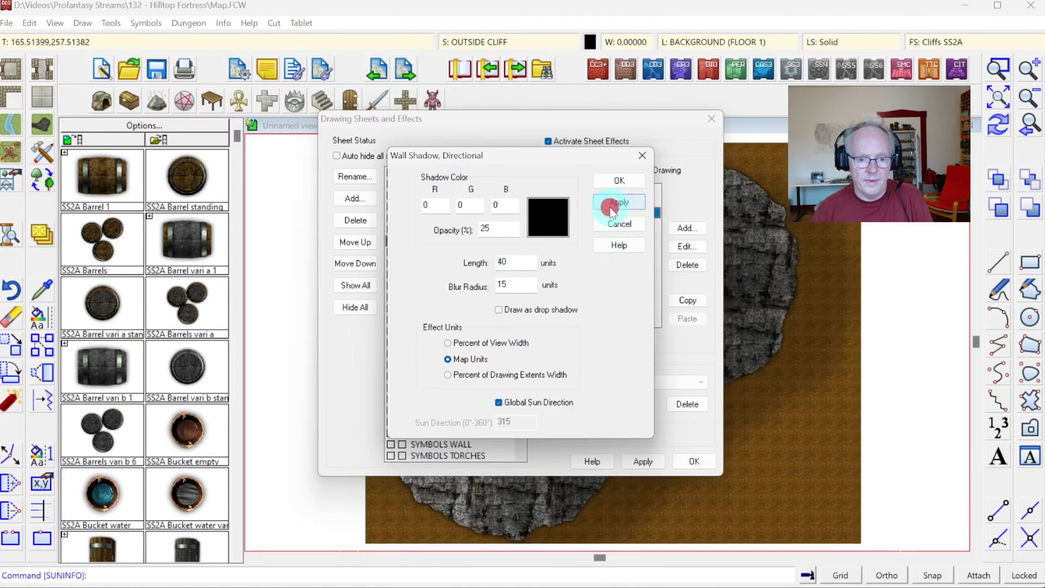
click(606, 179)
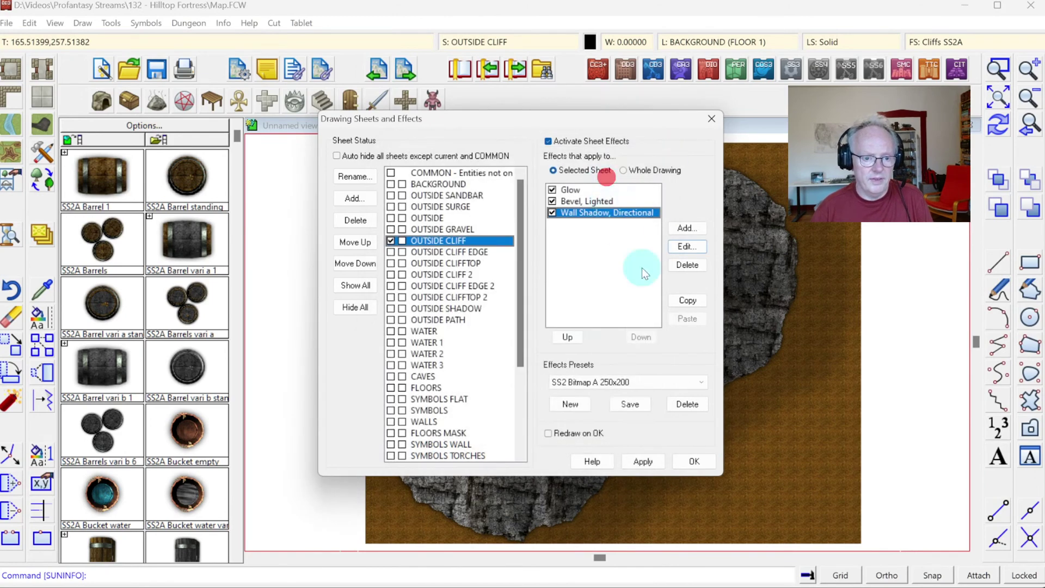
click(697, 460)
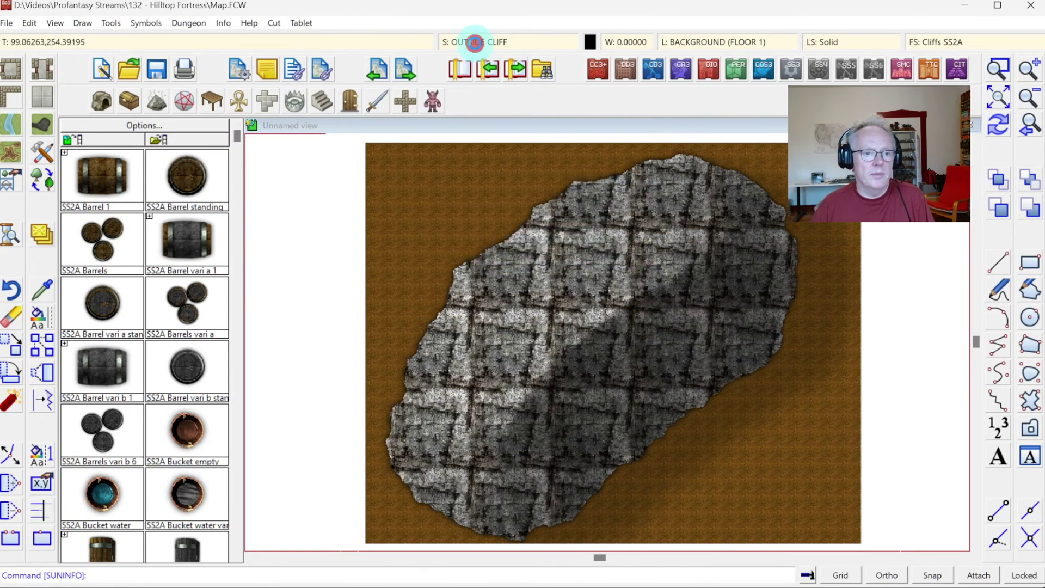
Step: Show the BITMAP sheet with the fortress sketch and make OUTSIDE CLIFFTOP 2 the current sheet
click(474, 42)
scroll(444, 441, down, 4)
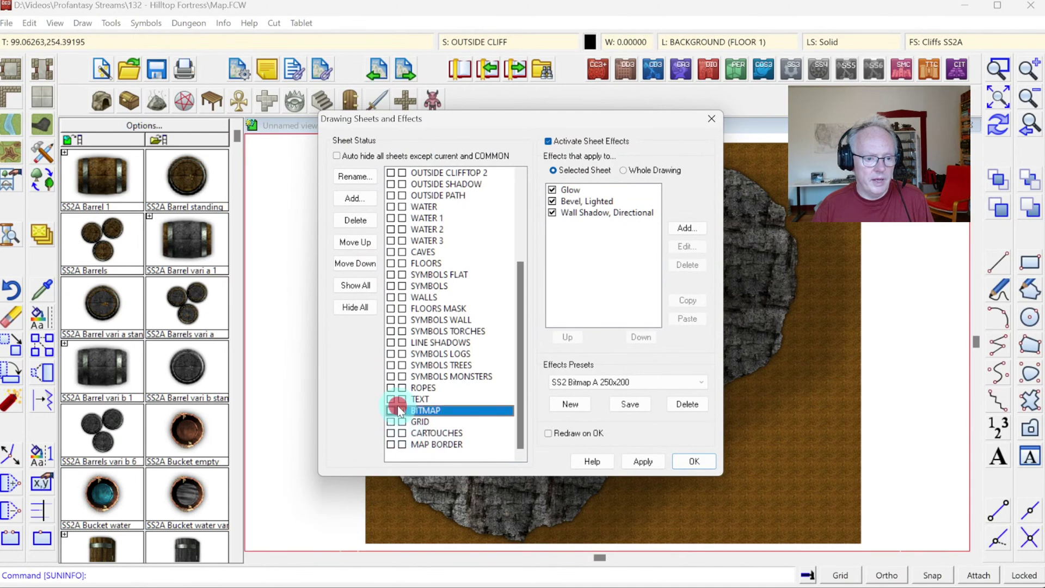
click(693, 461)
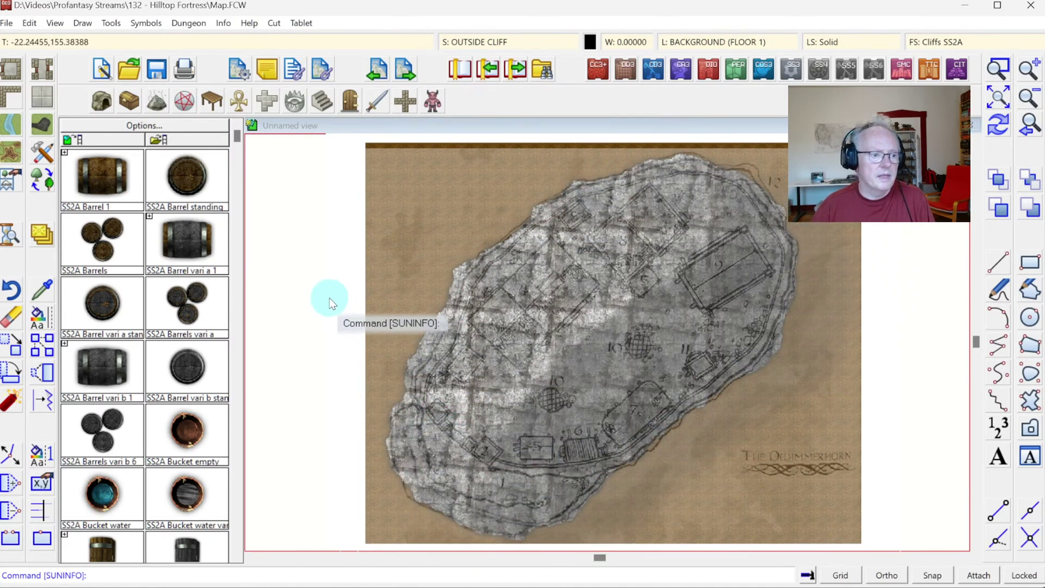
click(485, 43)
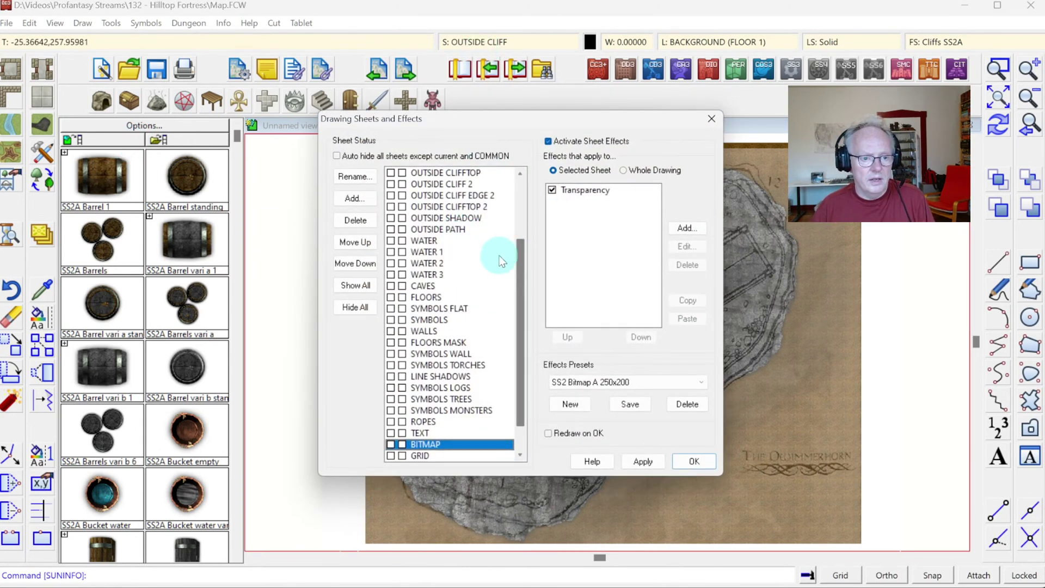
drag(522, 261, 522, 237)
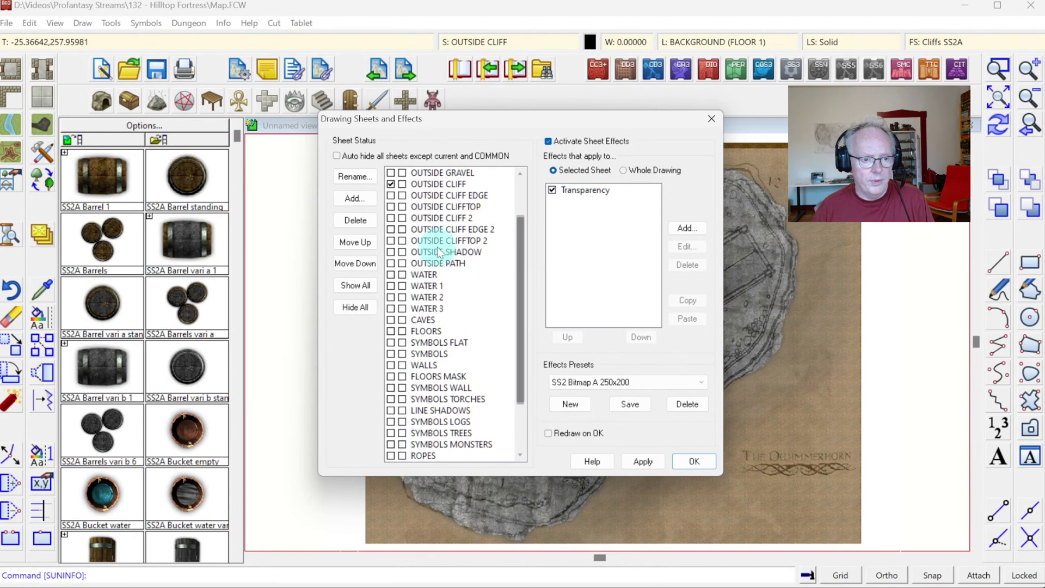
click(391, 241)
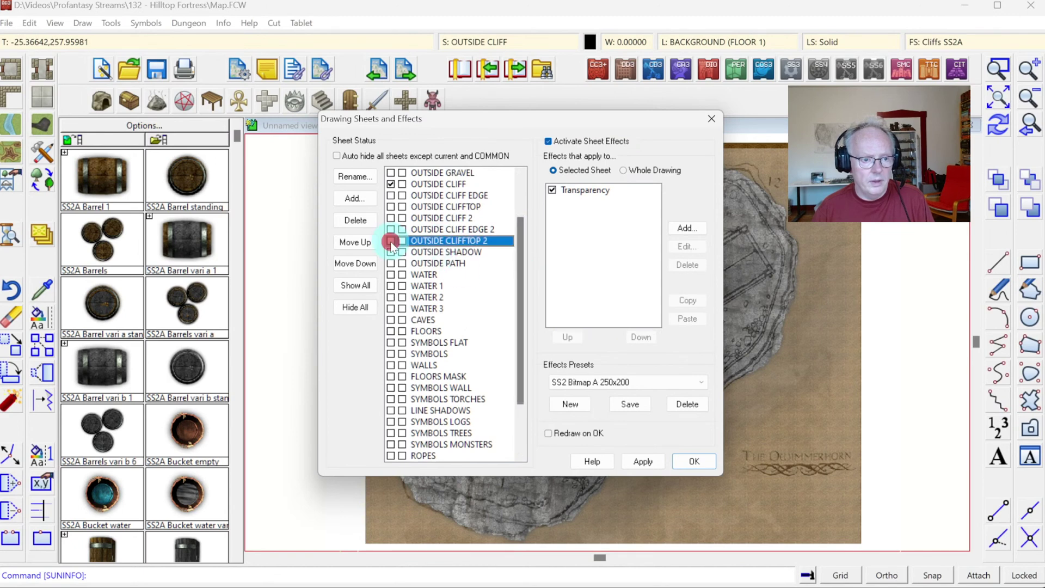
click(690, 462)
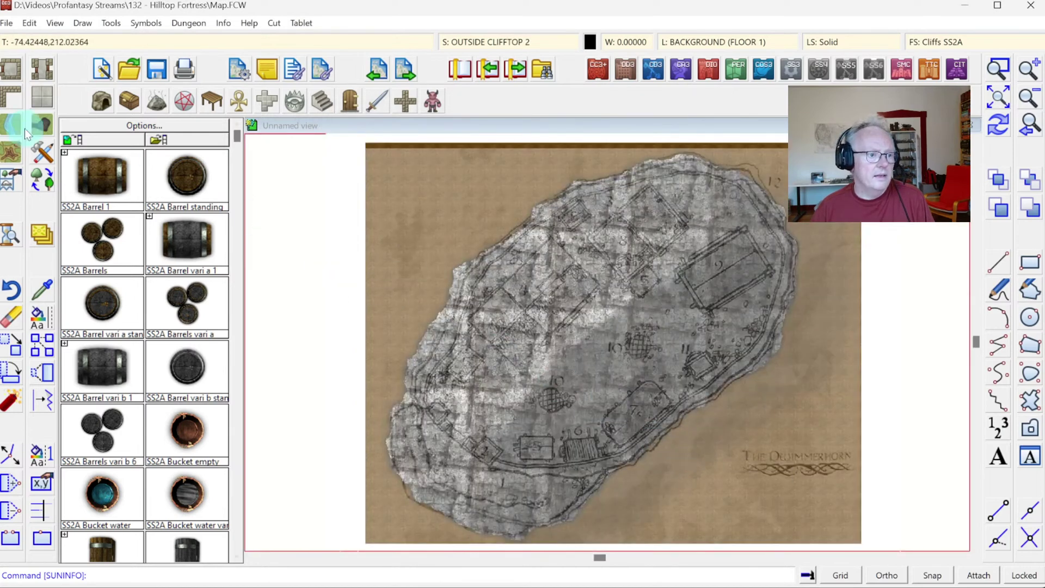
Step: Browse the drawing tools, filter them to terrain, and choose the Terrain, Dirt Grey 3, Curved tool
click(42, 154)
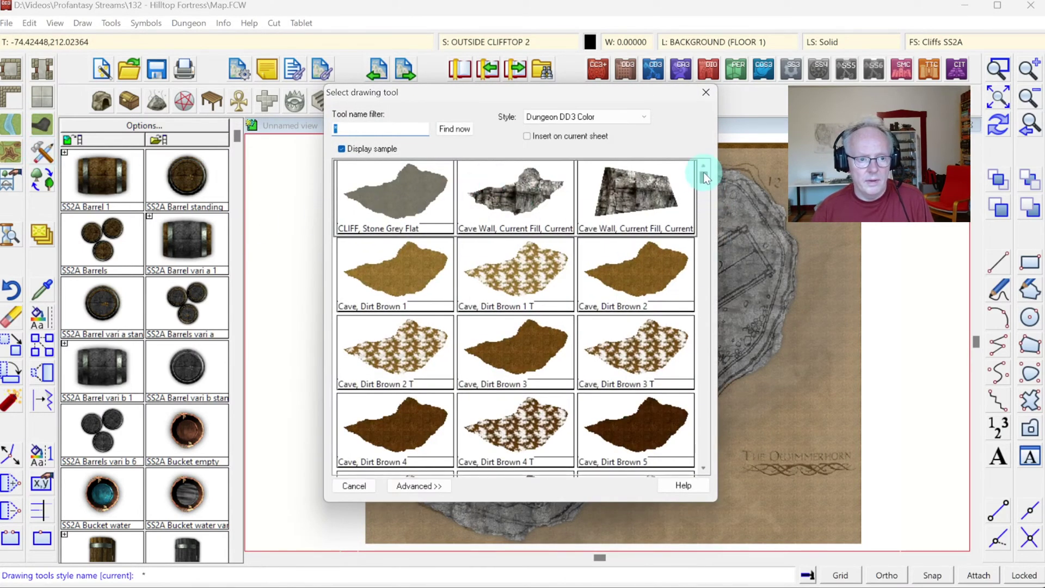
drag(704, 172, 706, 191)
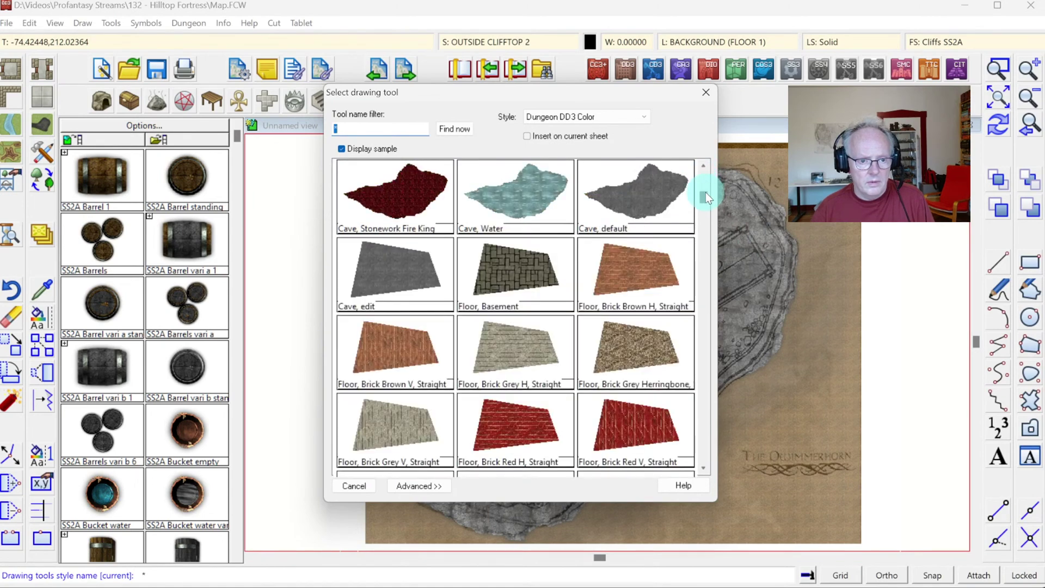
drag(701, 195, 701, 243)
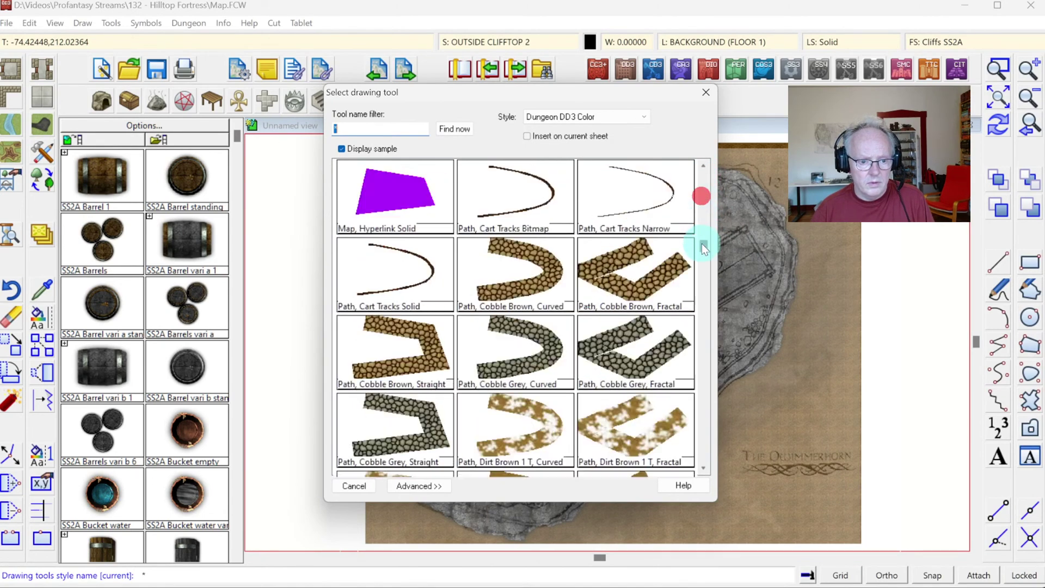
click(18, 159)
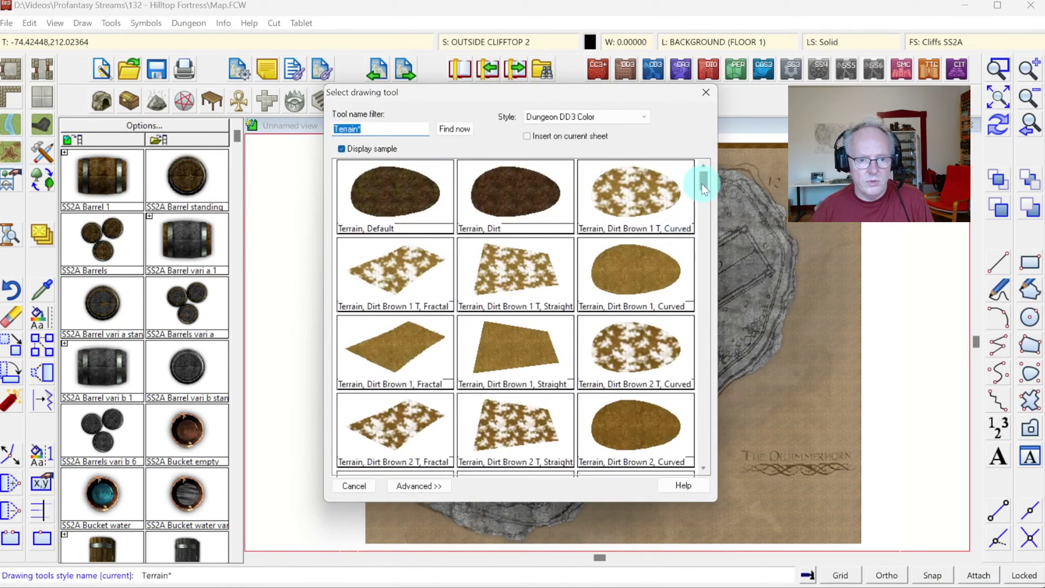
drag(703, 185, 714, 248)
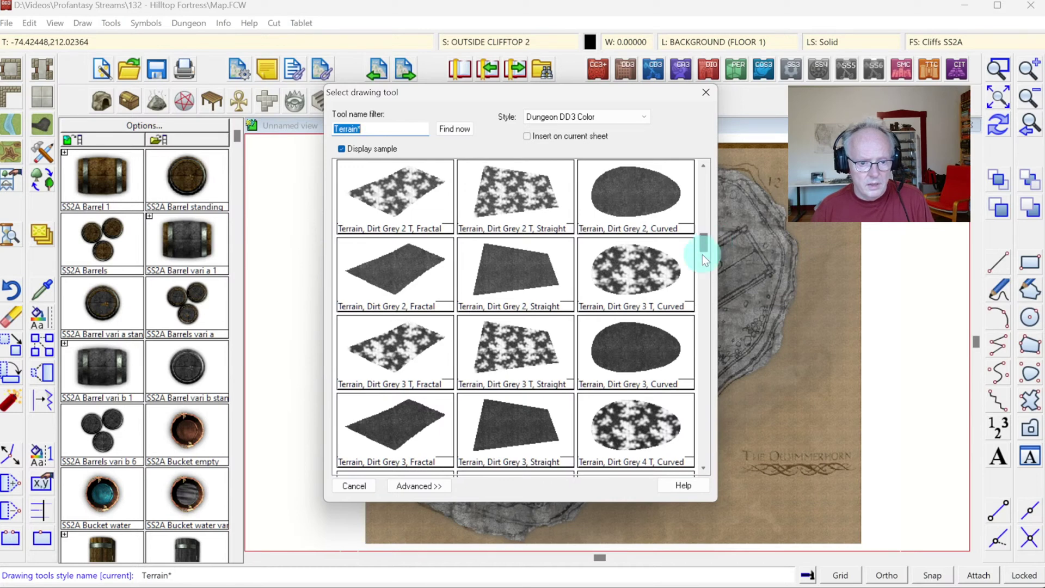
drag(704, 241, 706, 251)
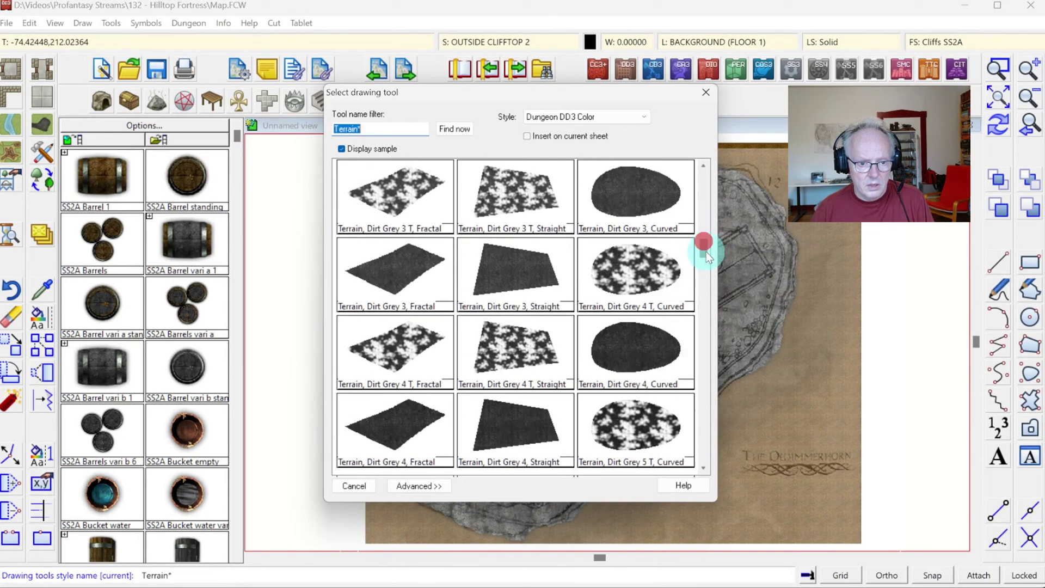
click(630, 195)
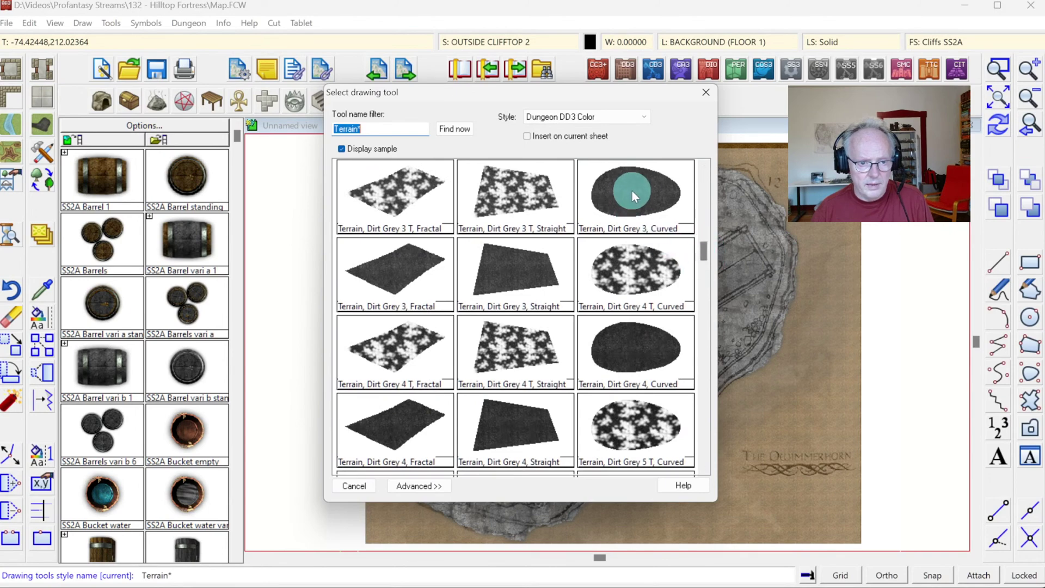
click(629, 193)
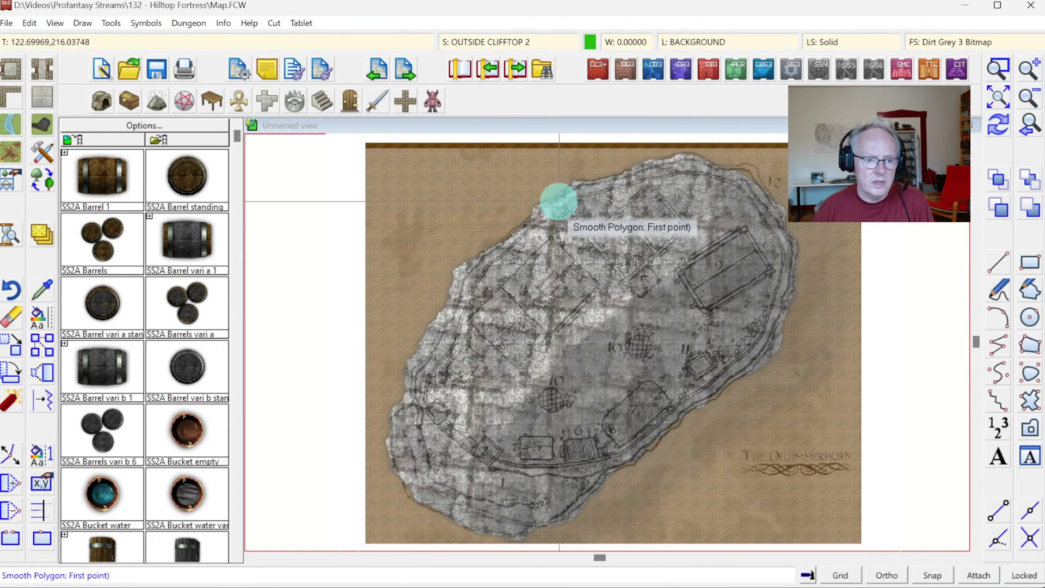
Step: Trace the sketched fortress wall line inside the cliff as a closed, curved Dirt Grey 3 polygon, leaving a rocky rim around it
click(553, 206)
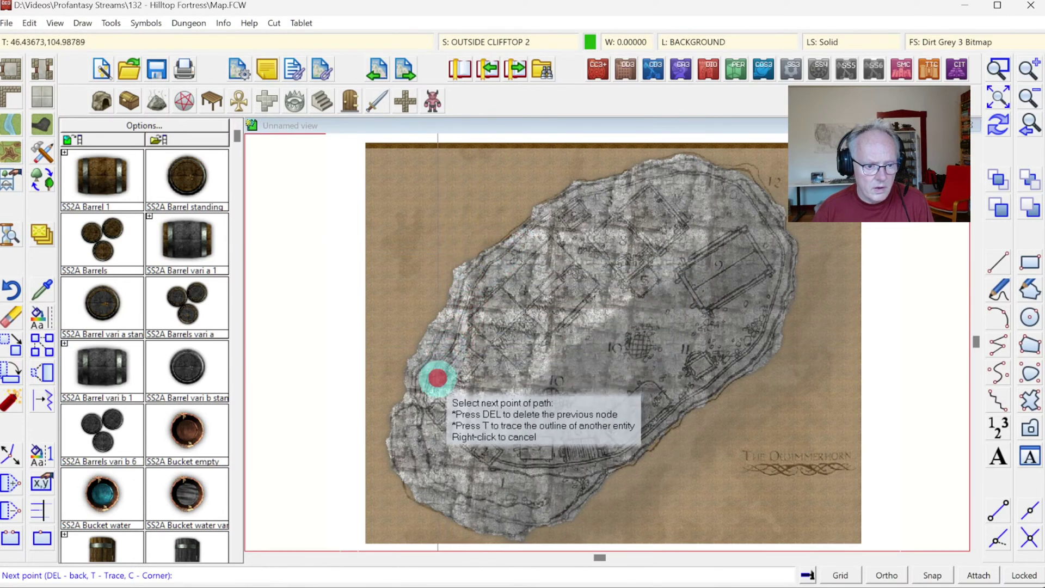
click(427, 393)
click(453, 438)
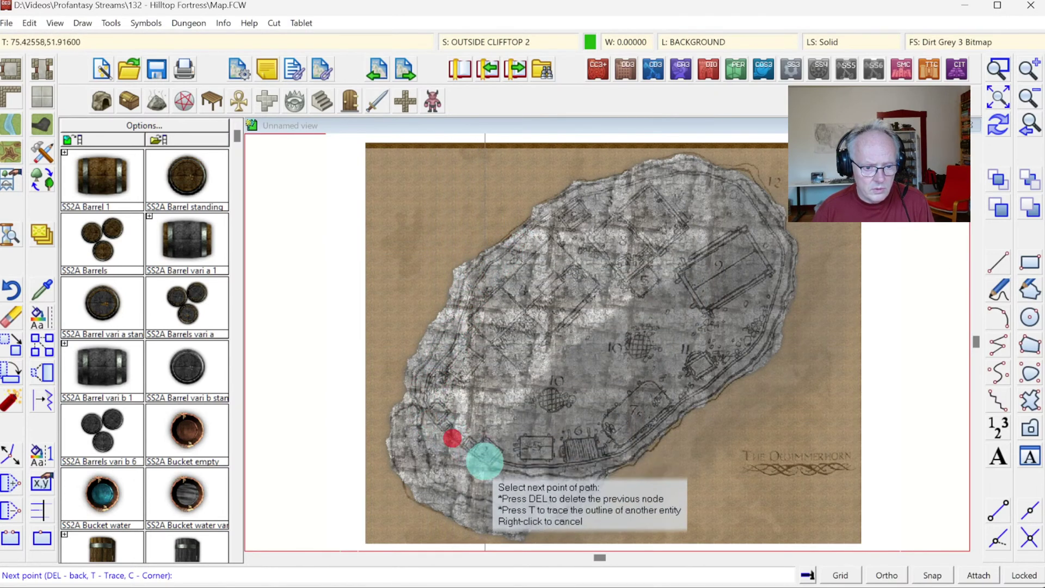
click(483, 458)
click(535, 468)
click(553, 462)
click(581, 460)
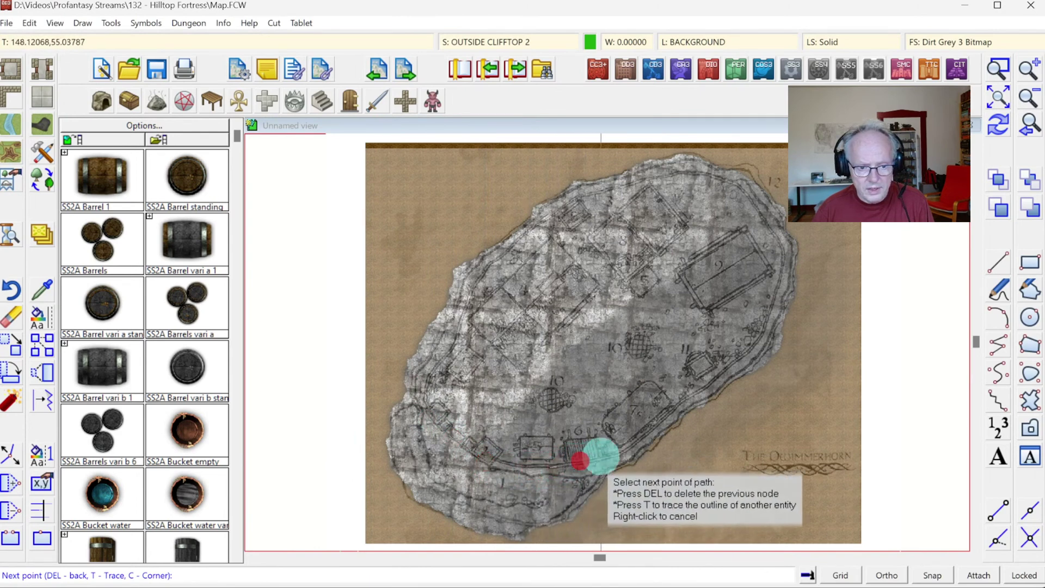
click(612, 445)
click(633, 431)
click(688, 401)
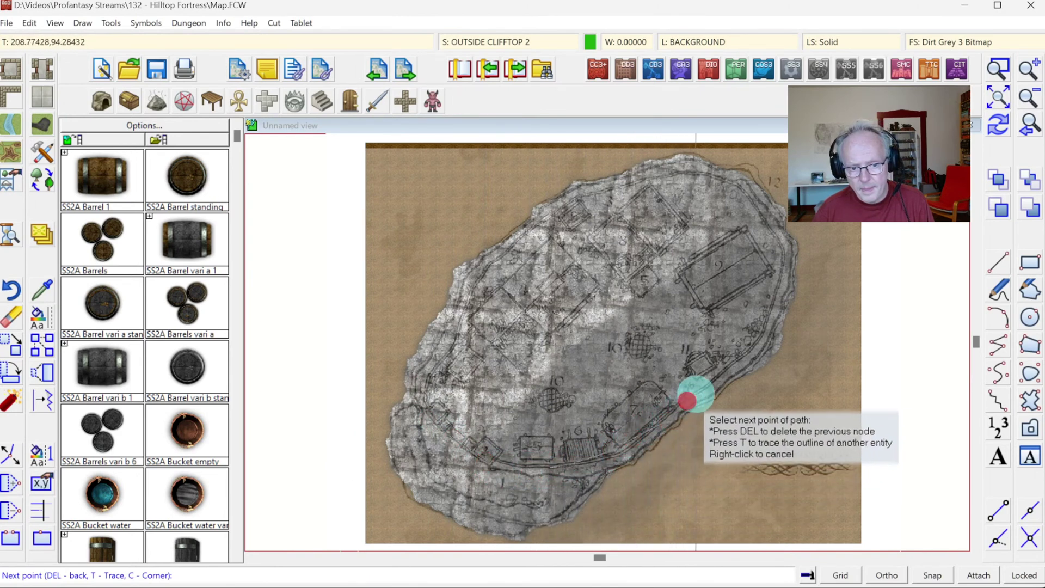
click(704, 385)
click(753, 347)
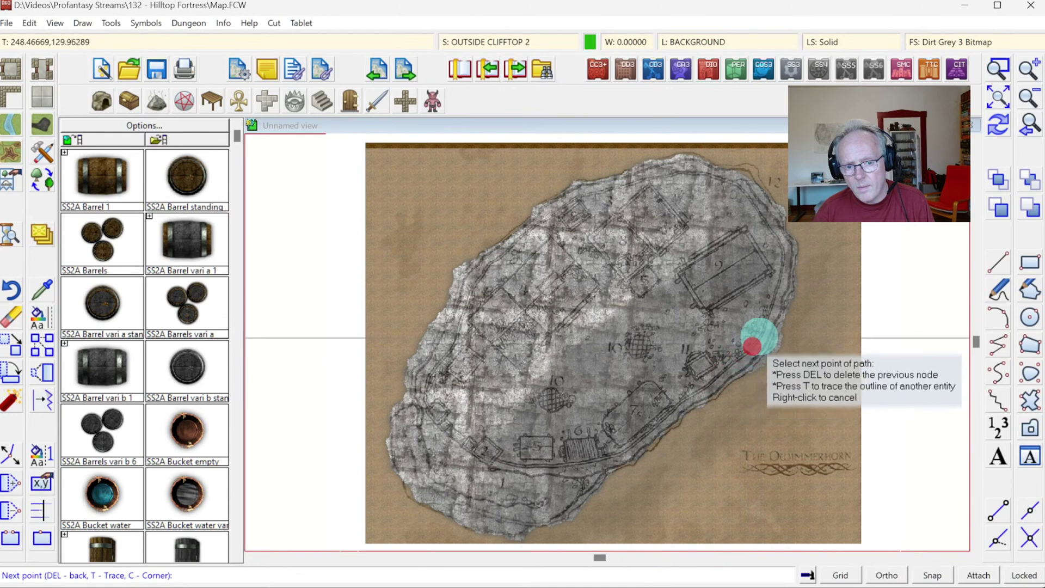
click(763, 327)
click(773, 306)
click(777, 285)
click(780, 248)
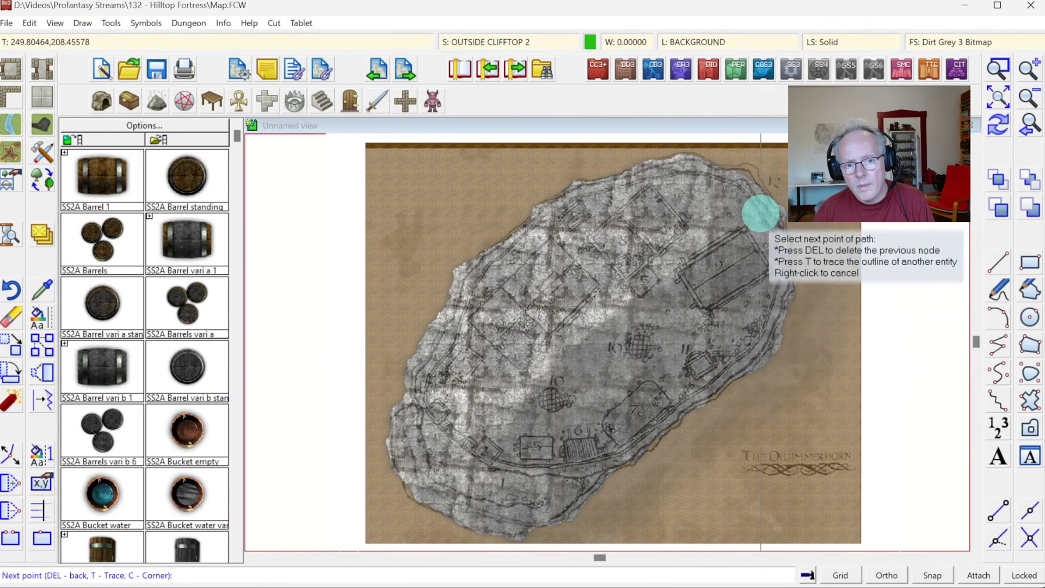
click(697, 173)
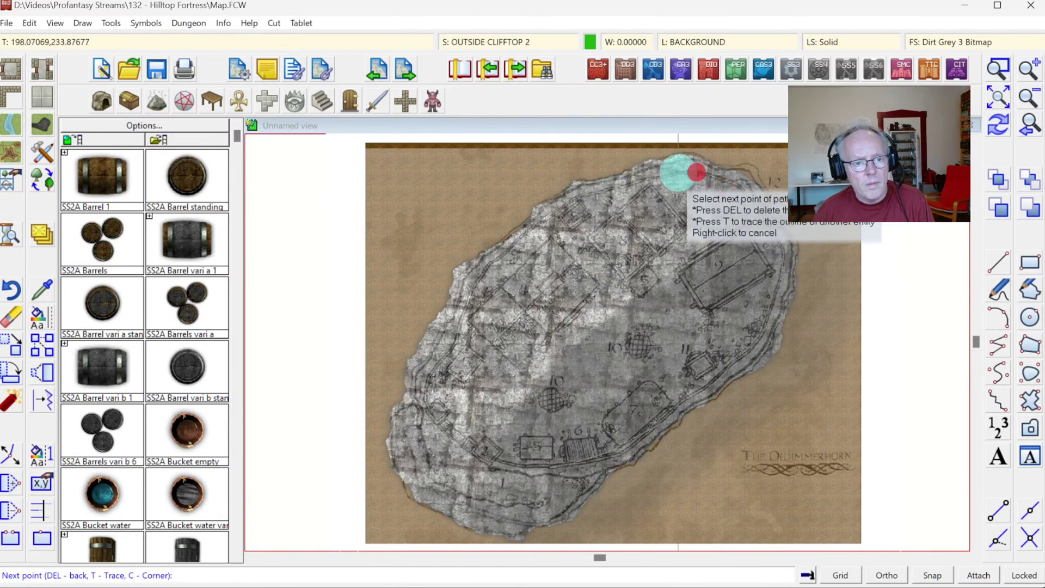
click(607, 184)
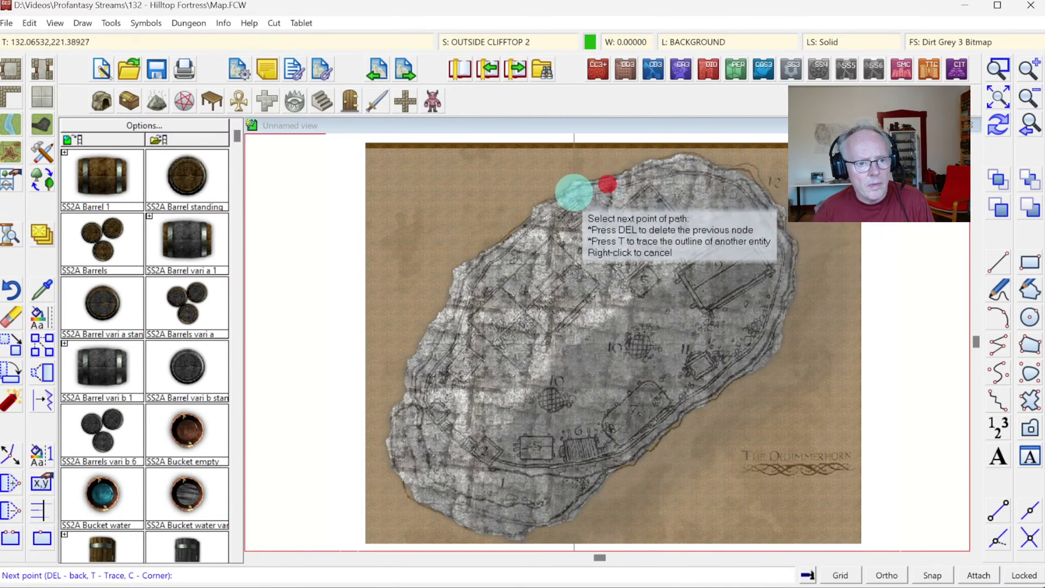
click(564, 206)
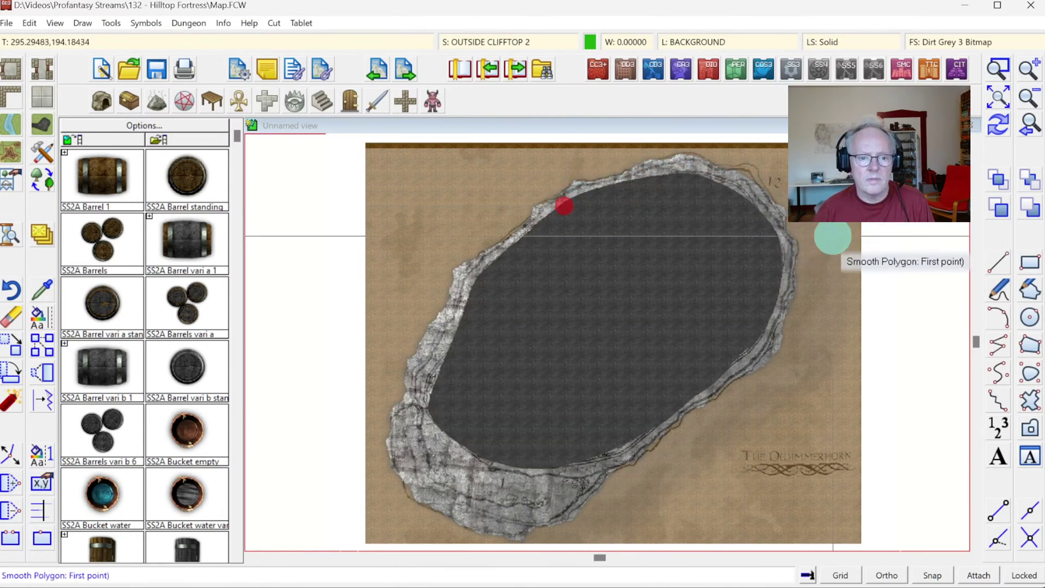
right_click(833, 236)
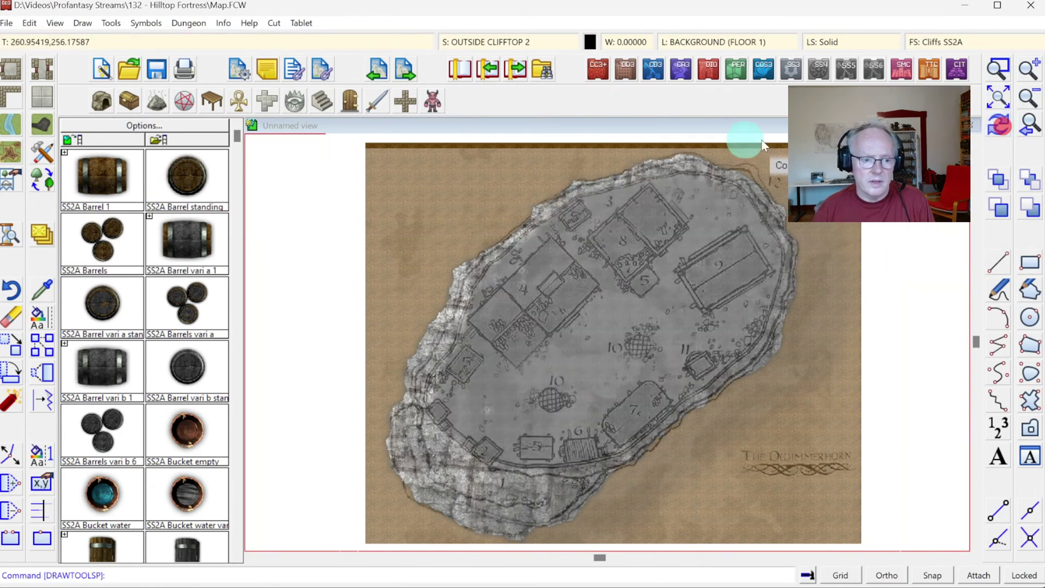
Step: Hide the BITMAP sheet so that the fortress sketch no longer overlays the map
click(478, 42)
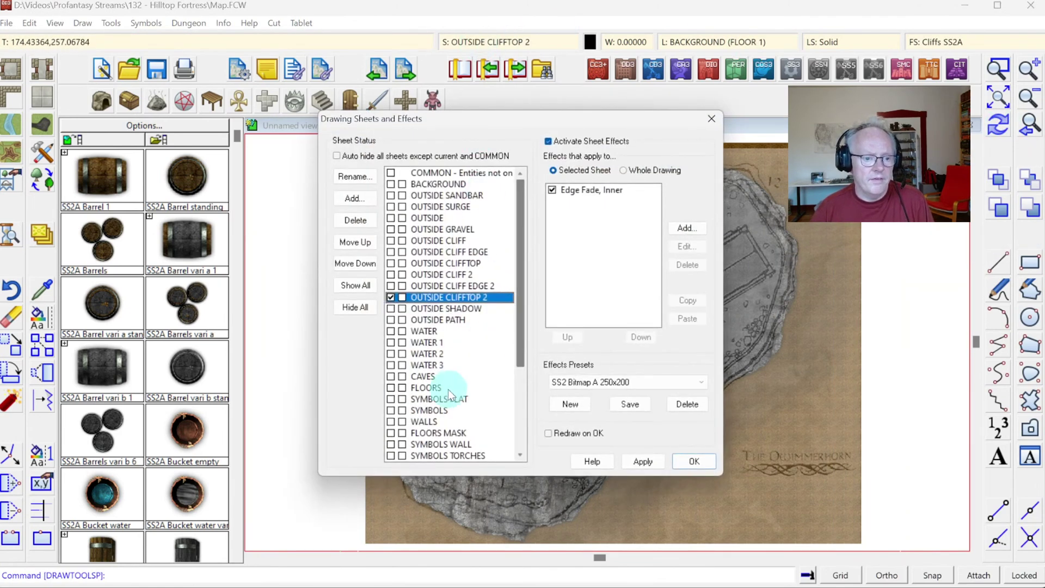
scroll(449, 390, down, 4)
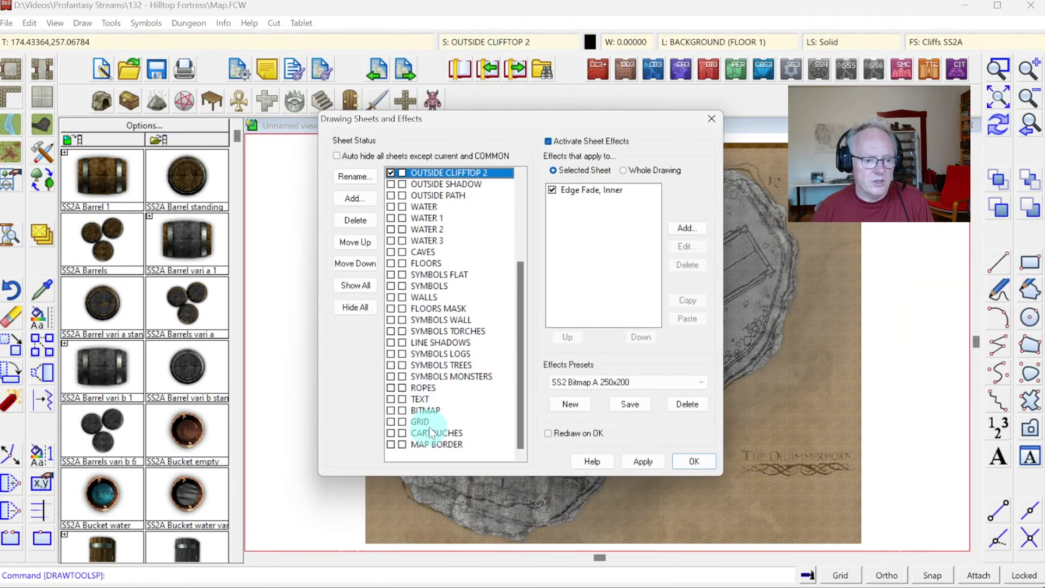
click(403, 410)
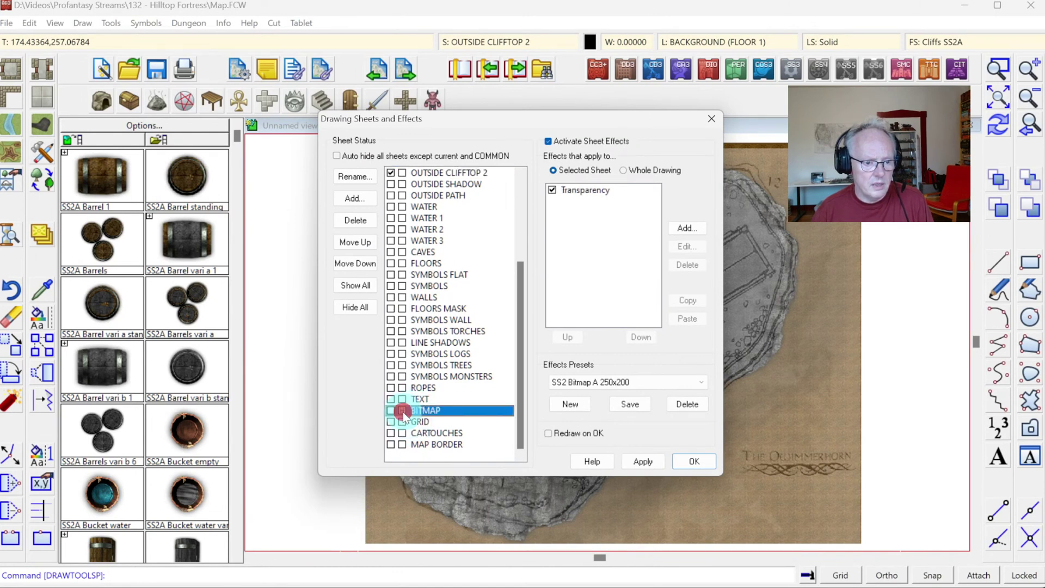
click(689, 465)
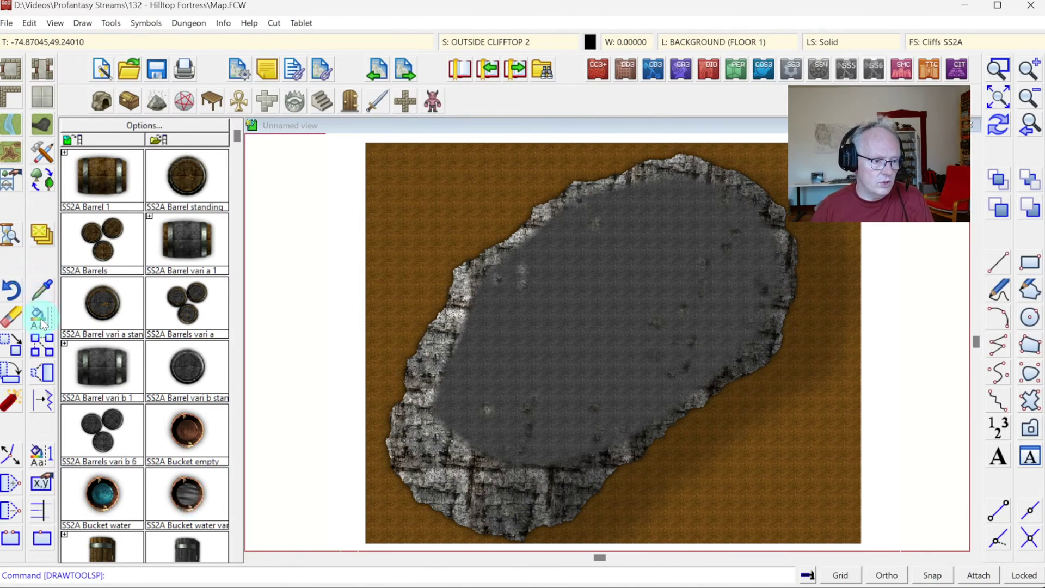
Step: Set the scaled width and height of the clifftop's Dirt Grey 3 Bitmap fill style to 25, and check the texture up close
click(42, 291)
click(463, 321)
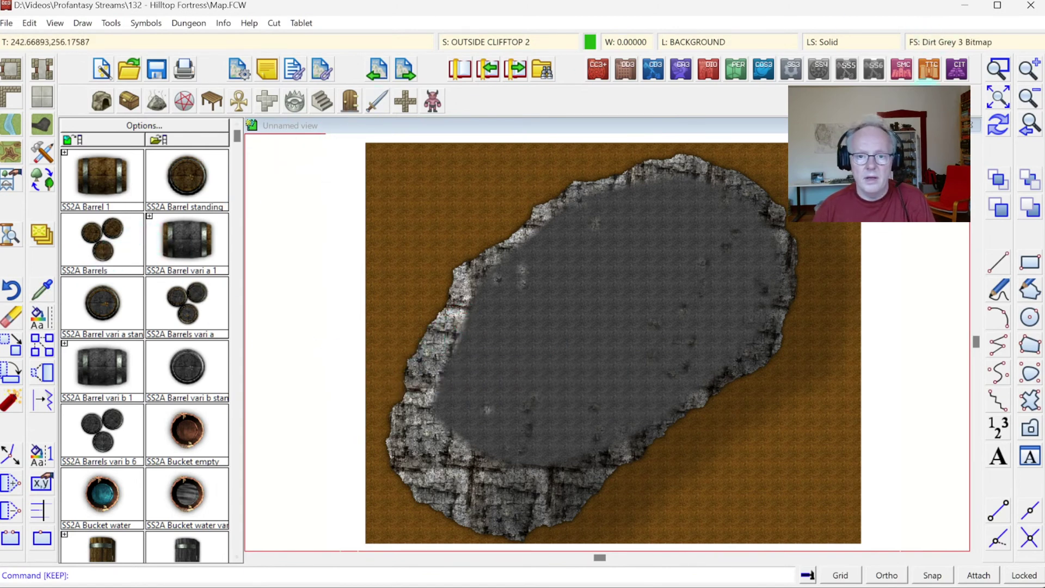
click(940, 43)
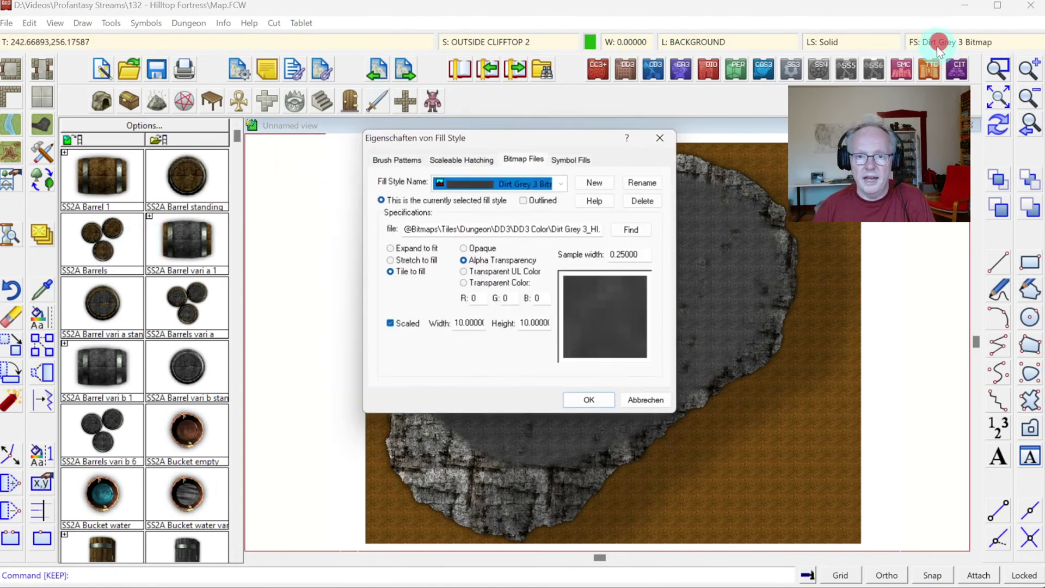
double_click(473, 321)
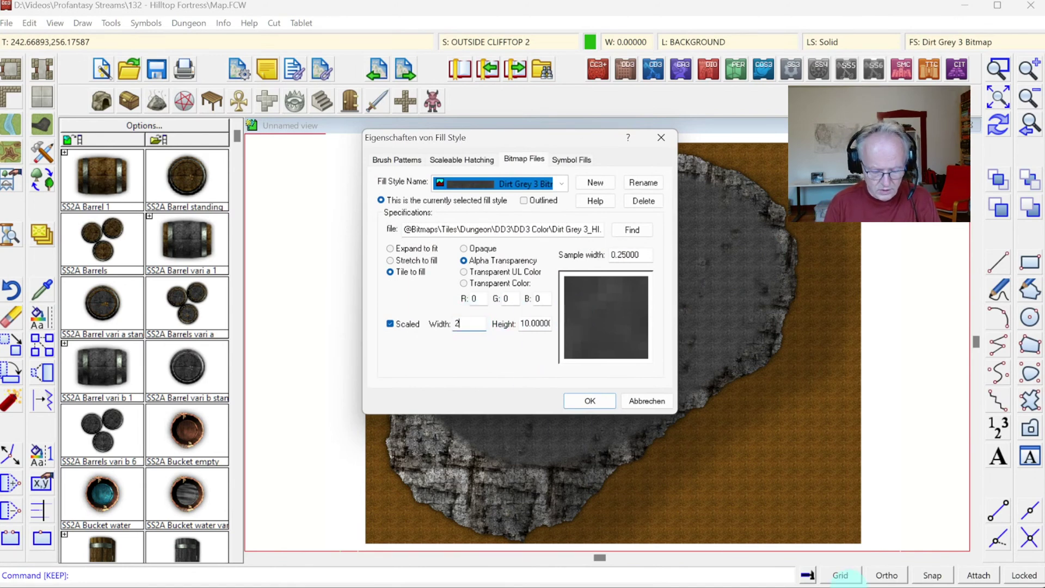
key(Tab)
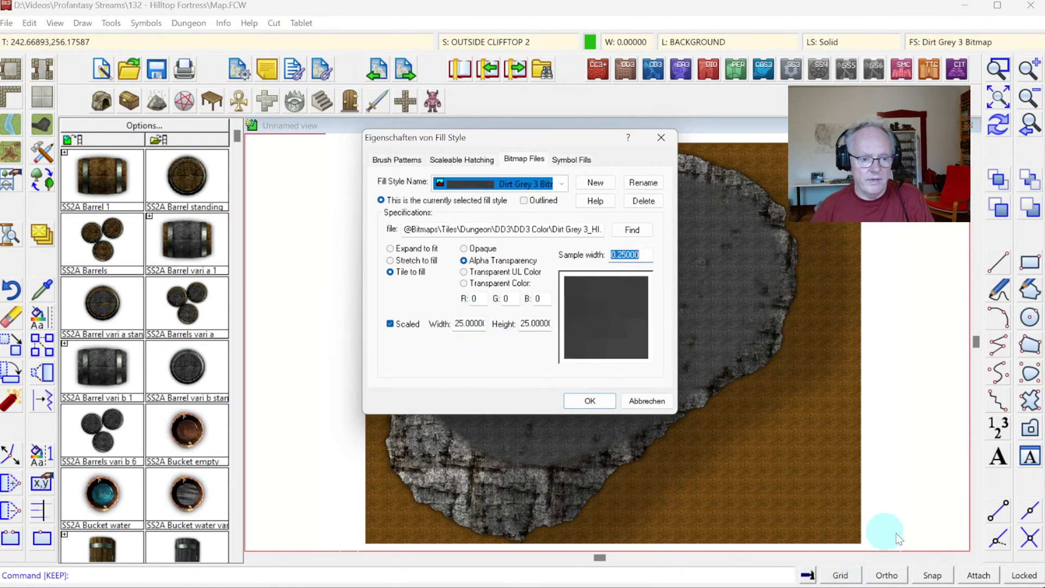
click(593, 400)
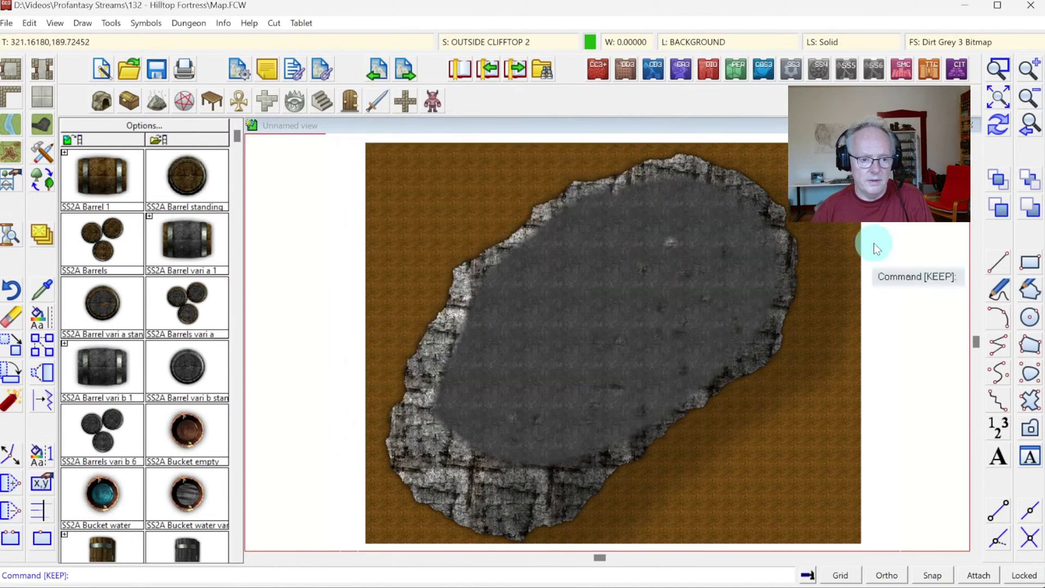
click(995, 126)
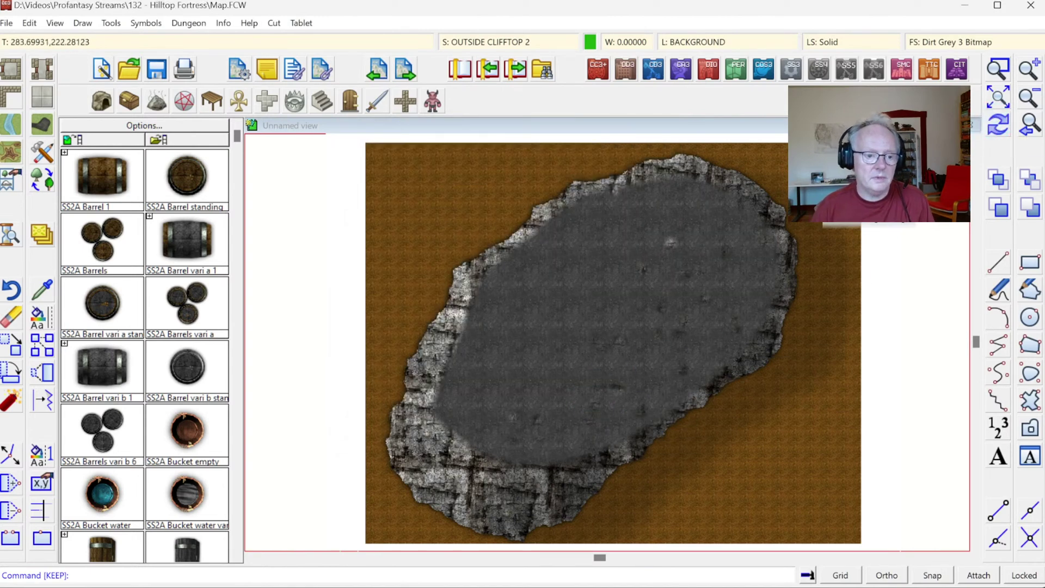
click(999, 69)
click(445, 180)
click(788, 460)
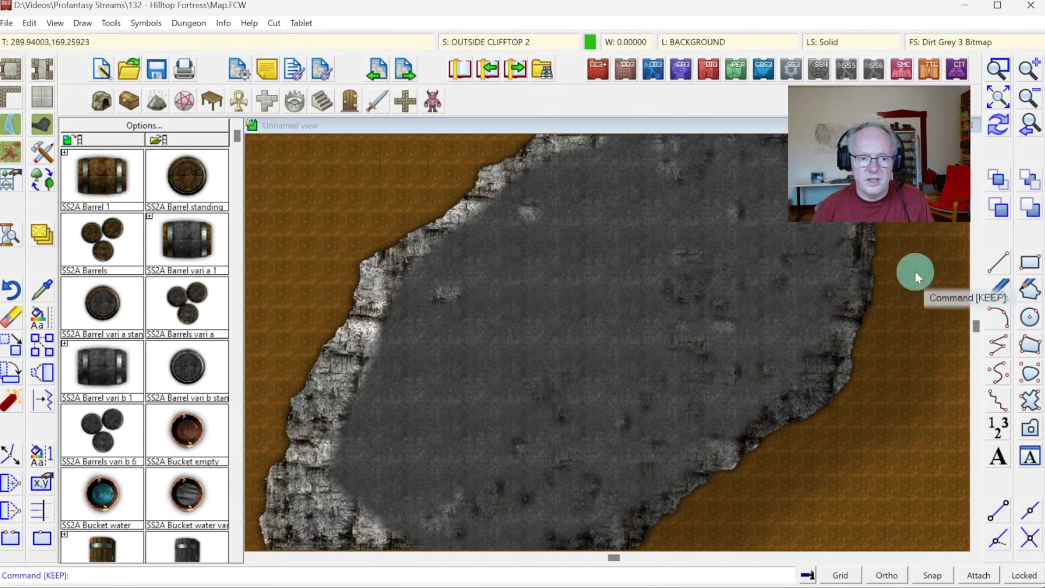
click(1029, 132)
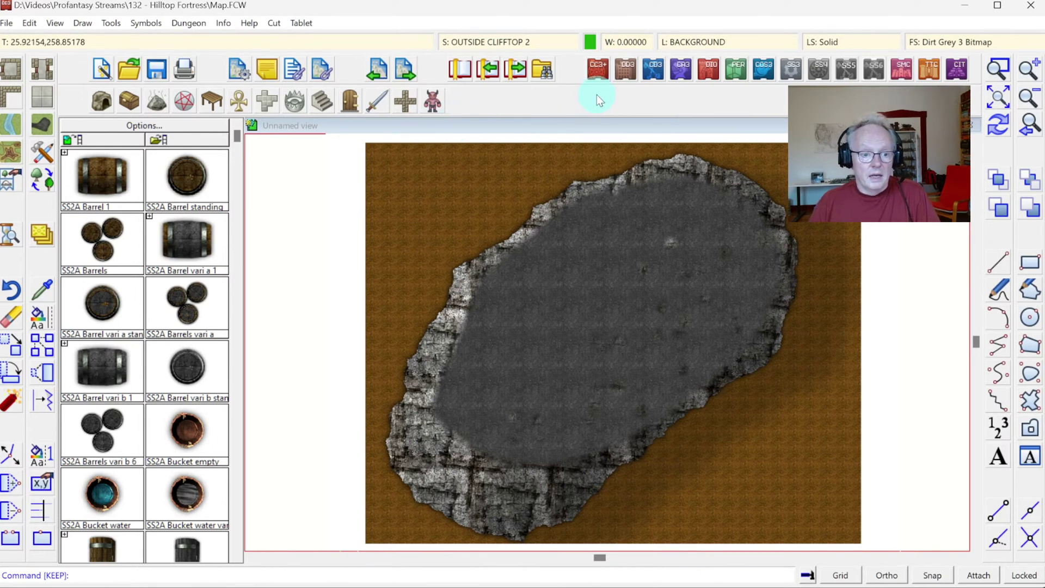
Step: Review the order of the cliff sheets and the effects on OUTSIDE CLIFFTOP 2
click(492, 47)
click(450, 208)
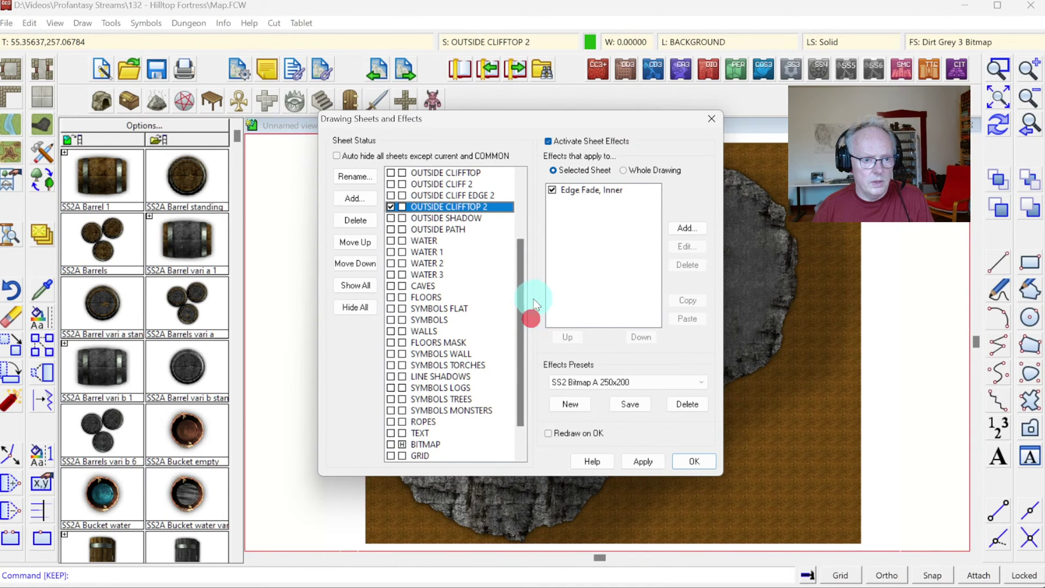
drag(524, 302, 521, 273)
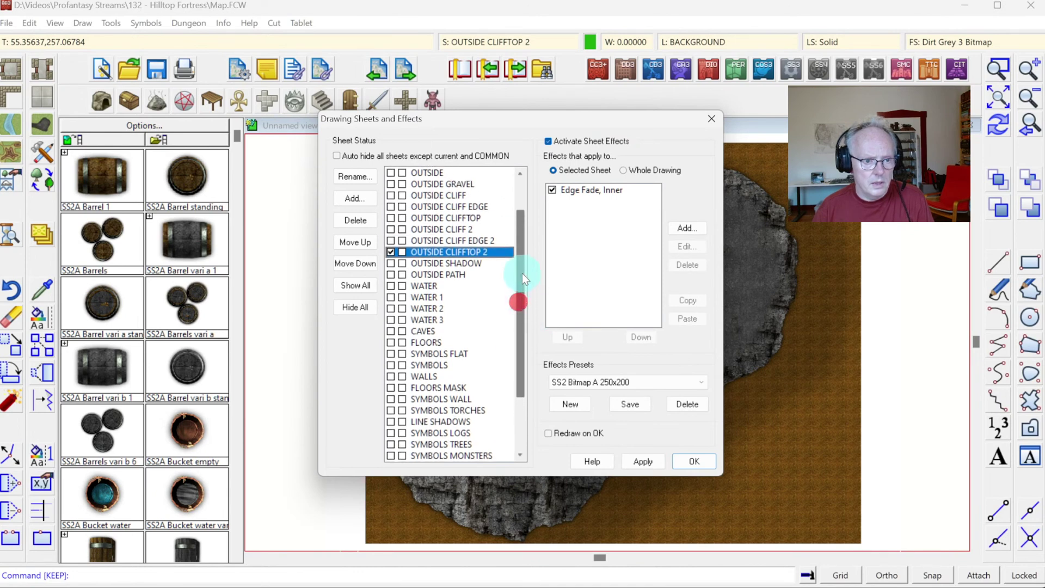
click(354, 198)
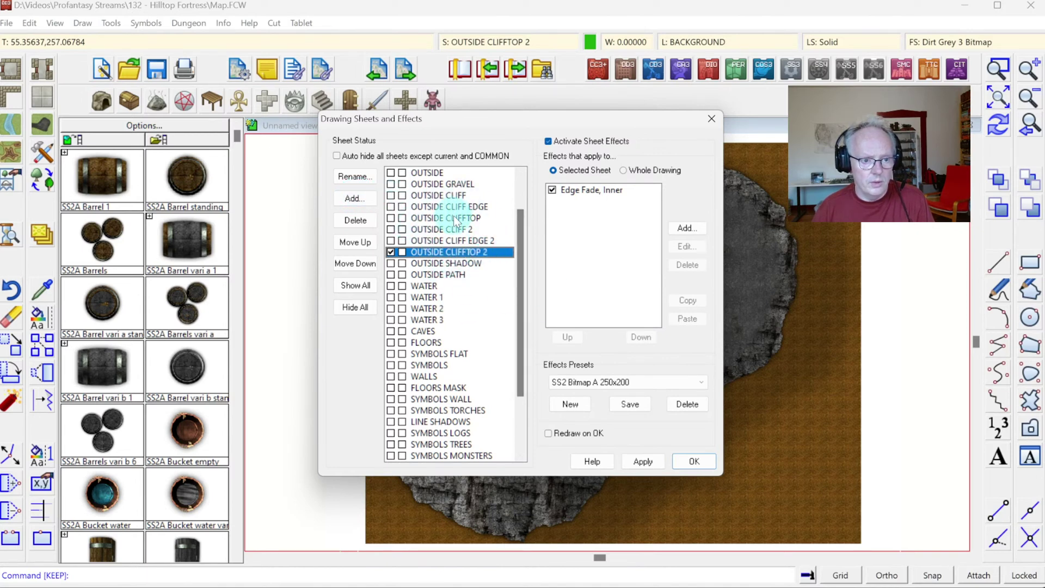
key(Return)
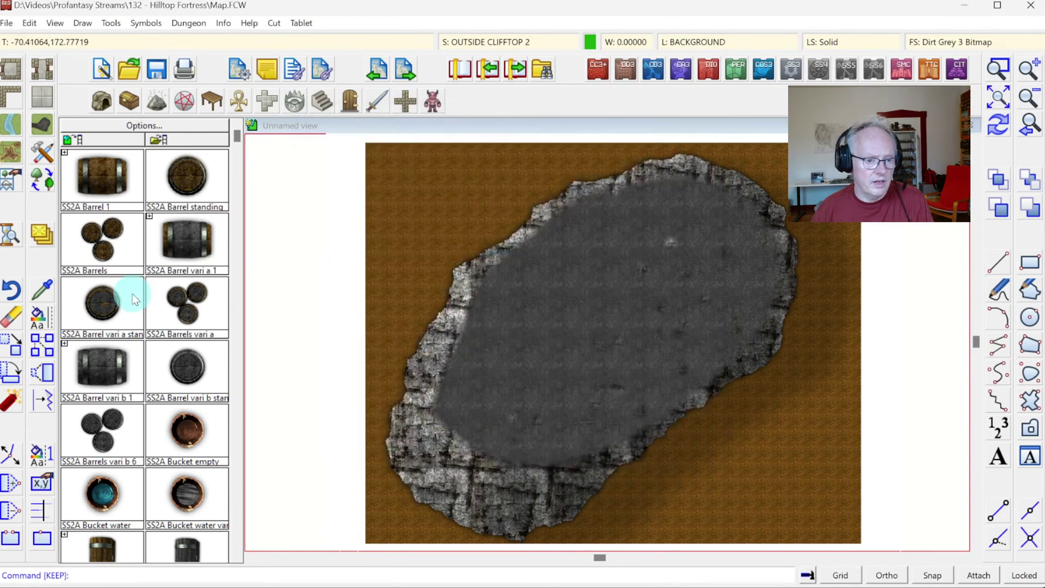
Step: Move the grey dirt clifftop polygon to the OUTSIDE CLIFFTOP sheet and redraw the map
right_click(42, 234)
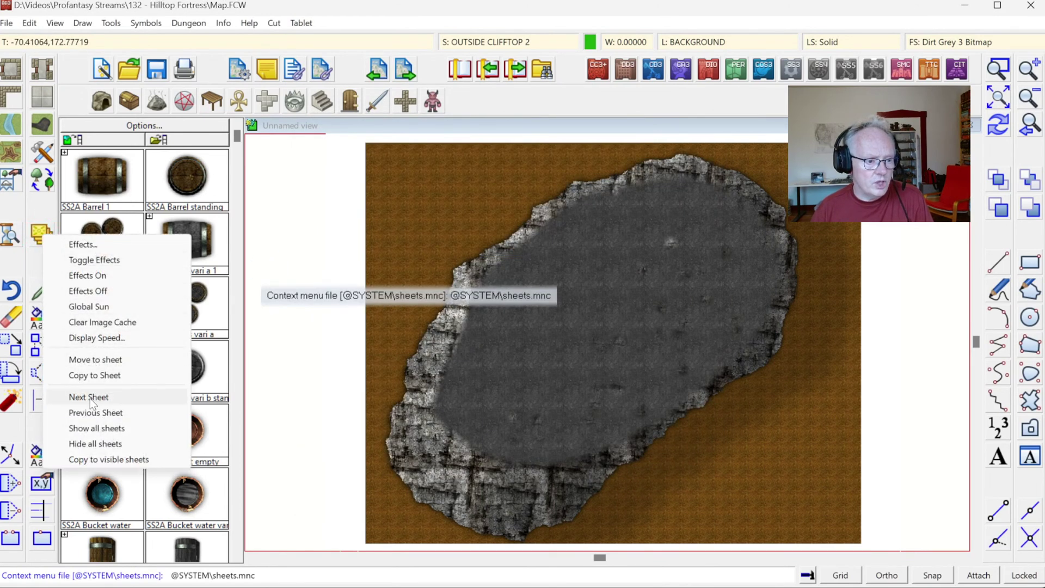
click(90, 360)
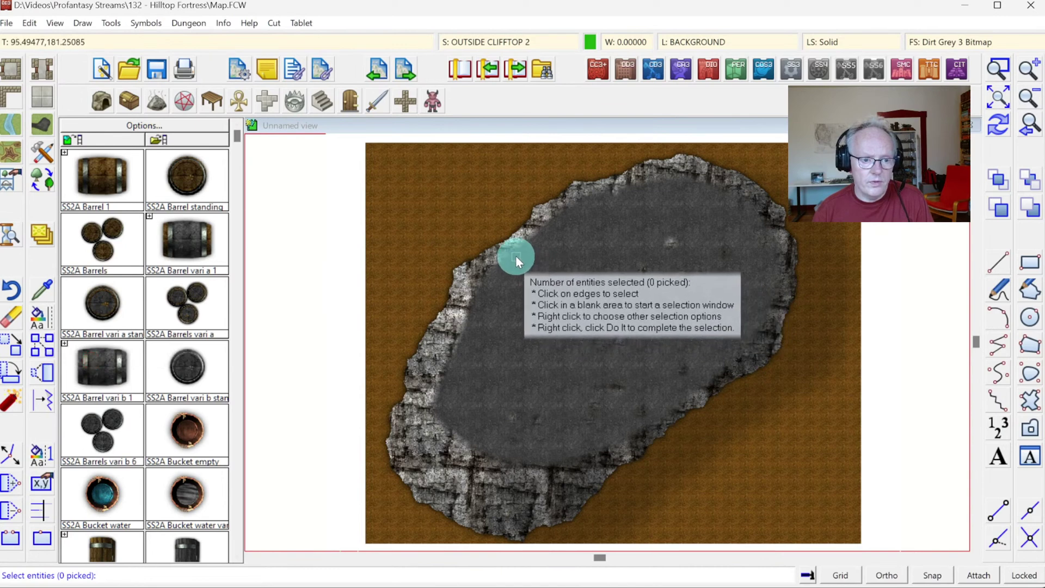
click(515, 256)
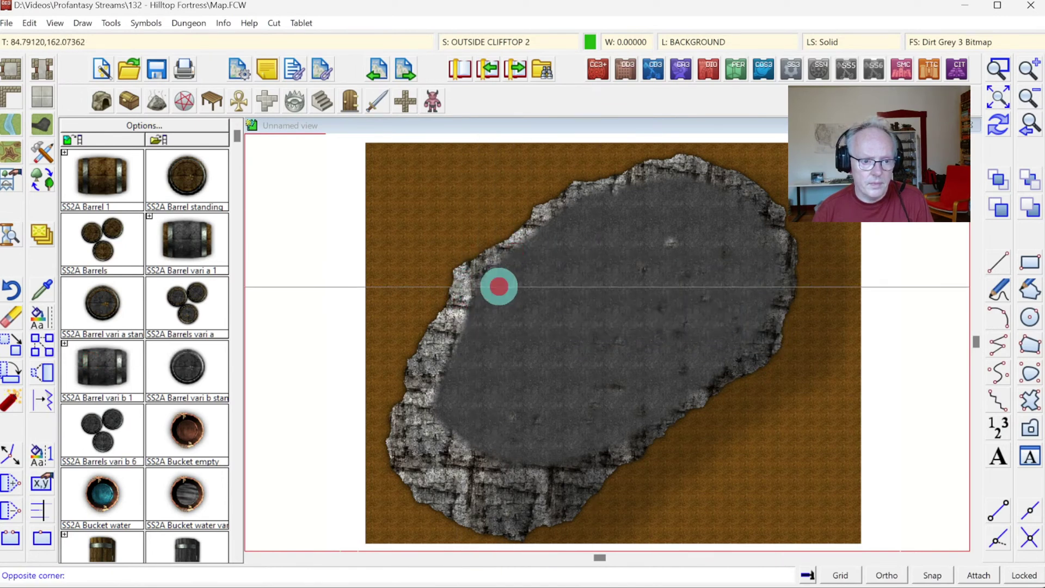
click(499, 286)
right_click(599, 287)
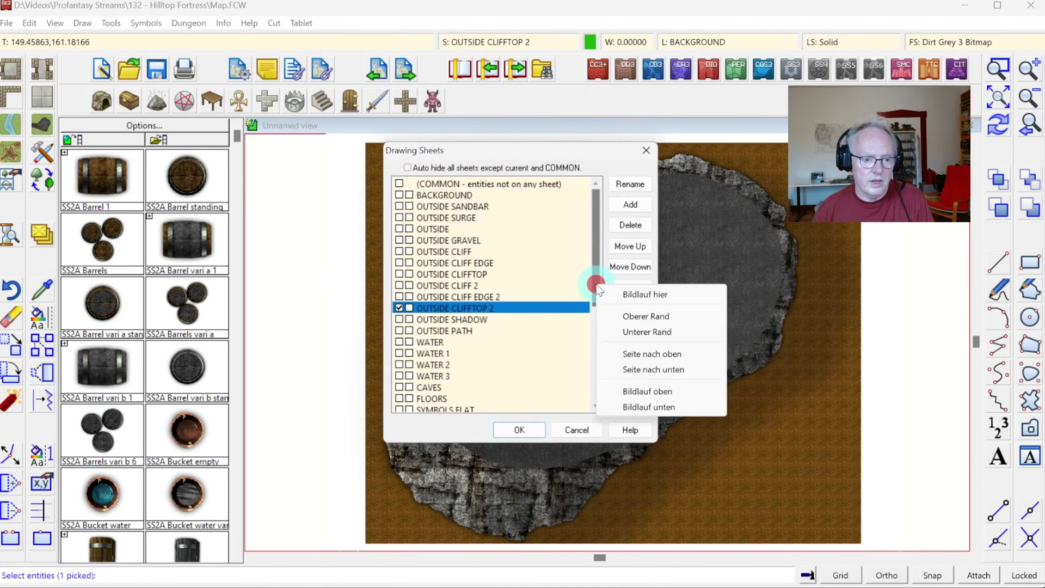
click(399, 263)
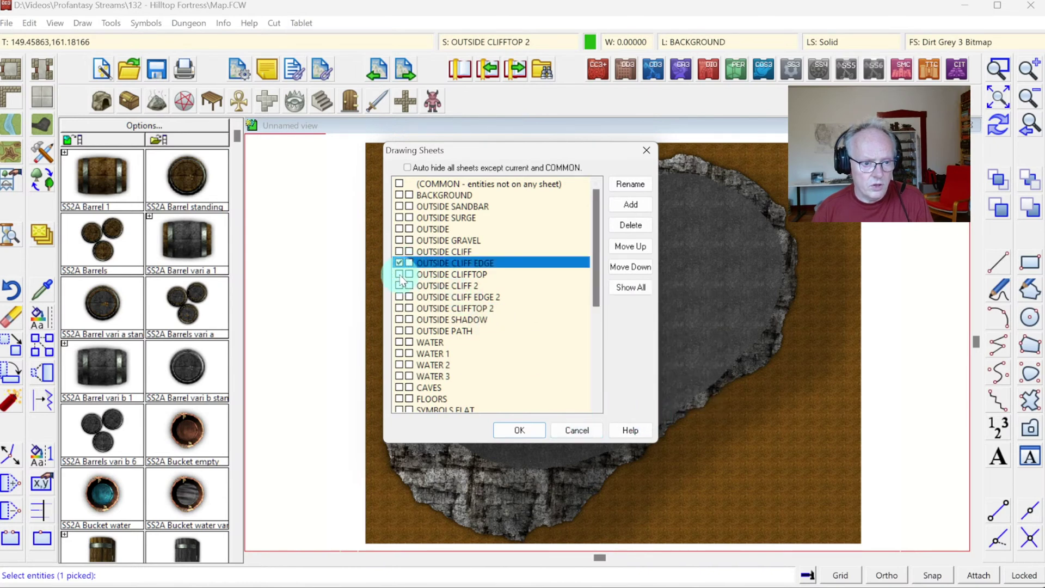
click(401, 275)
click(529, 428)
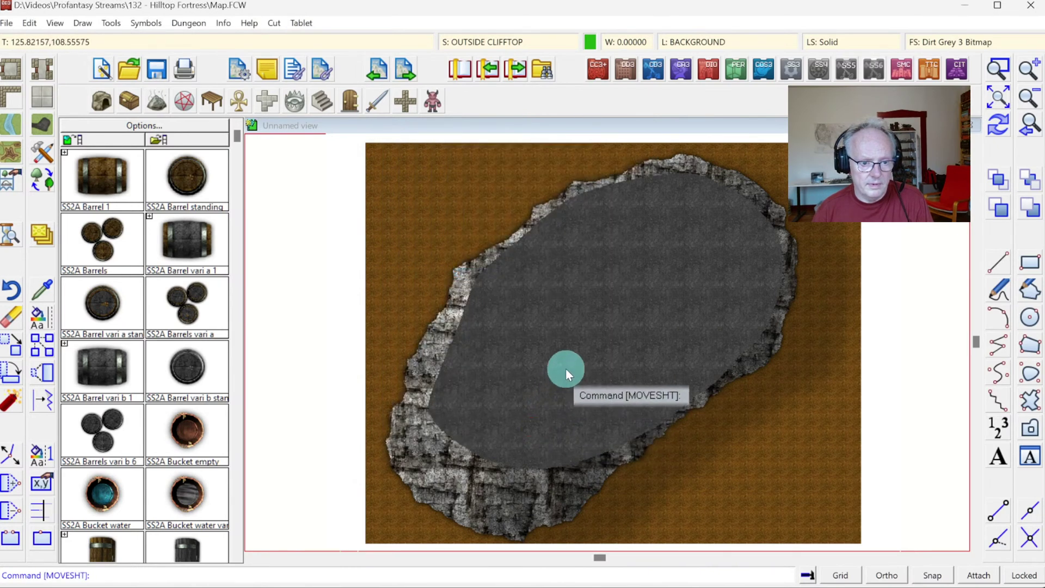
click(1004, 126)
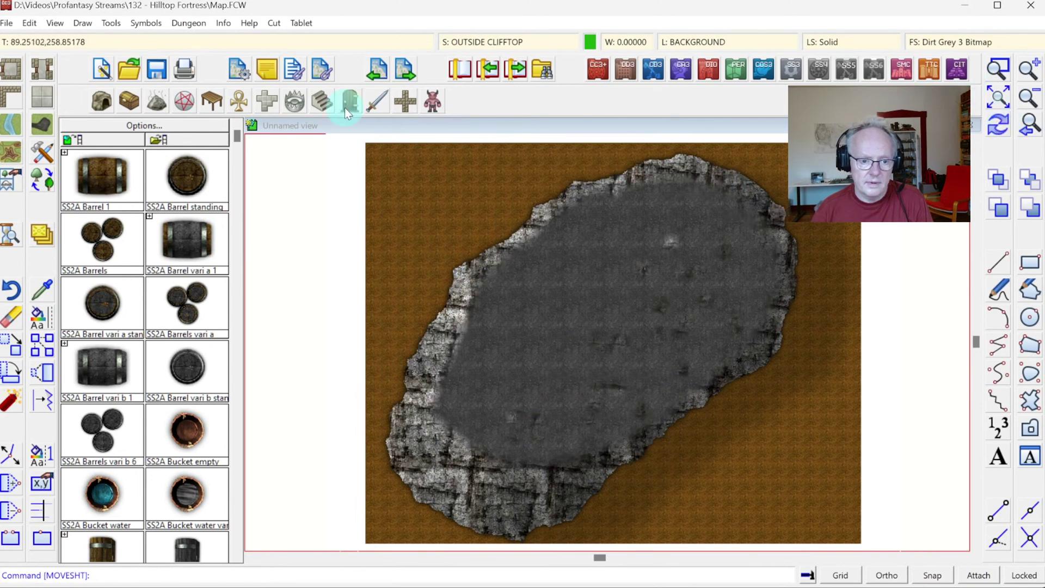
Step: Add a new sheet named OUTSIDE BACKING 1 directly after the OUTSIDE CLIFFTOP sheet
click(158, 239)
click(624, 70)
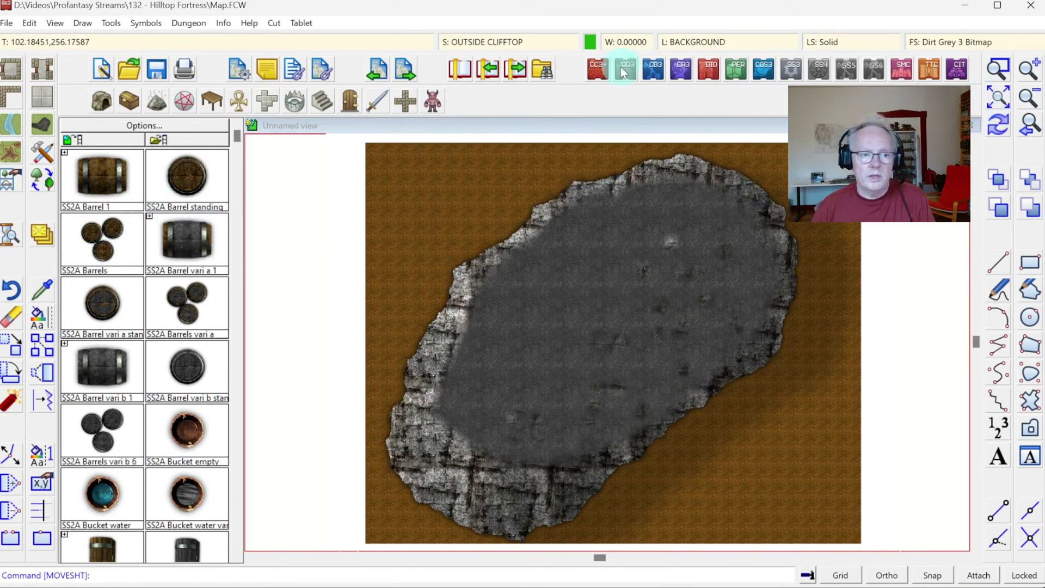
click(516, 48)
click(470, 297)
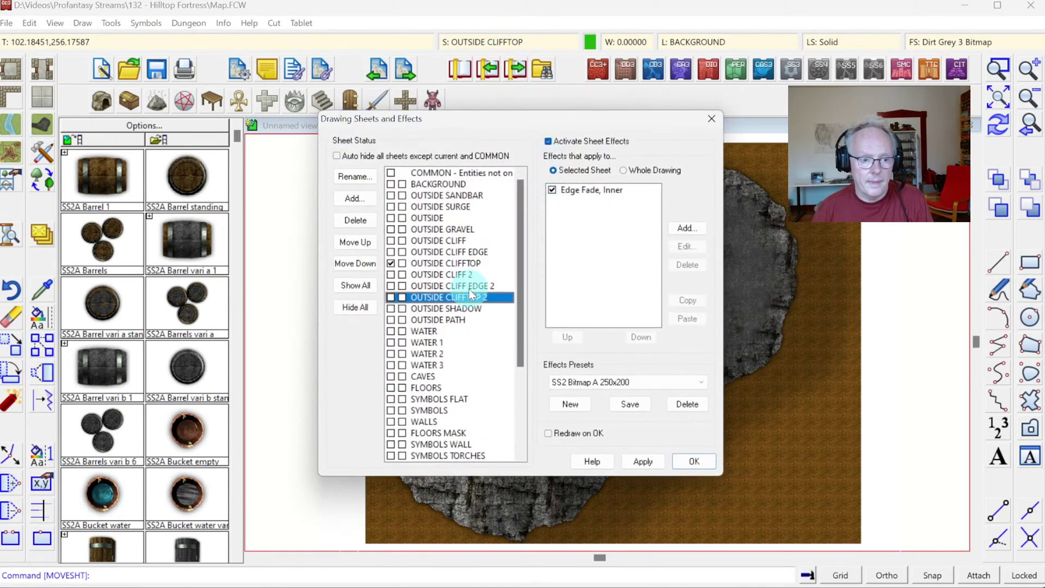
click(443, 268)
click(356, 199)
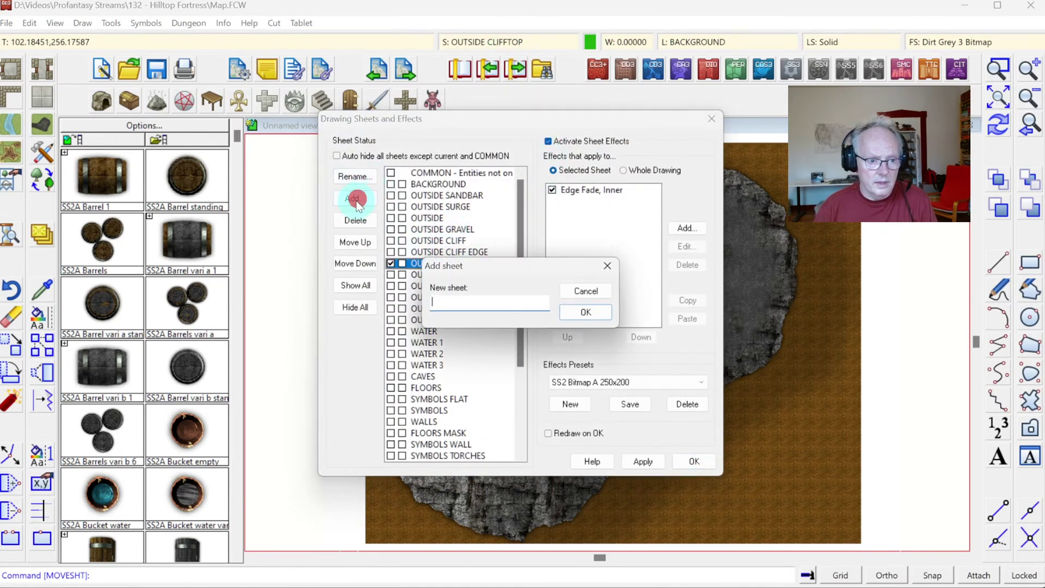
text(OUTSIDE BACK)
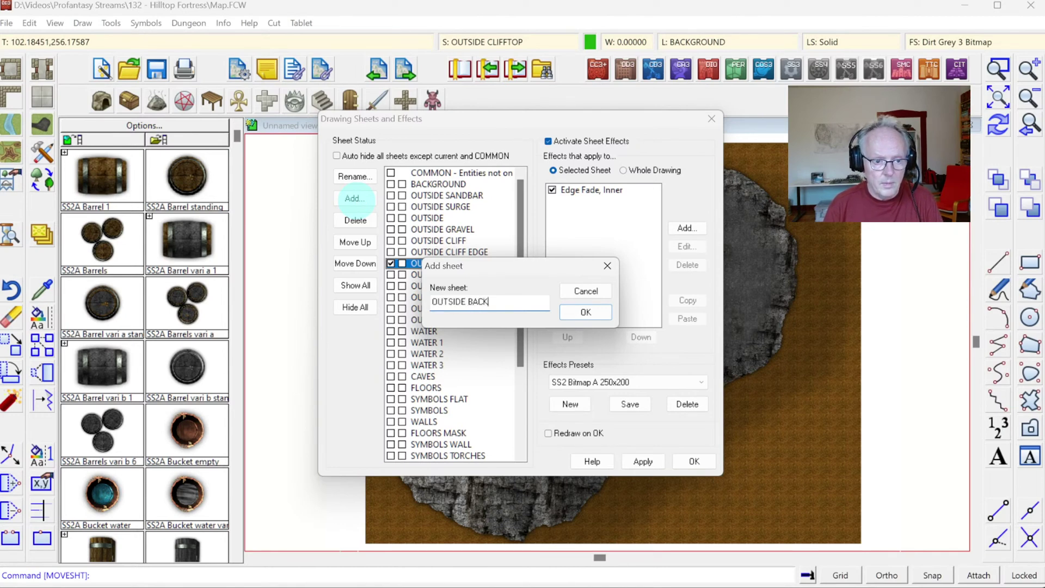
text(ING 1)
key(Return)
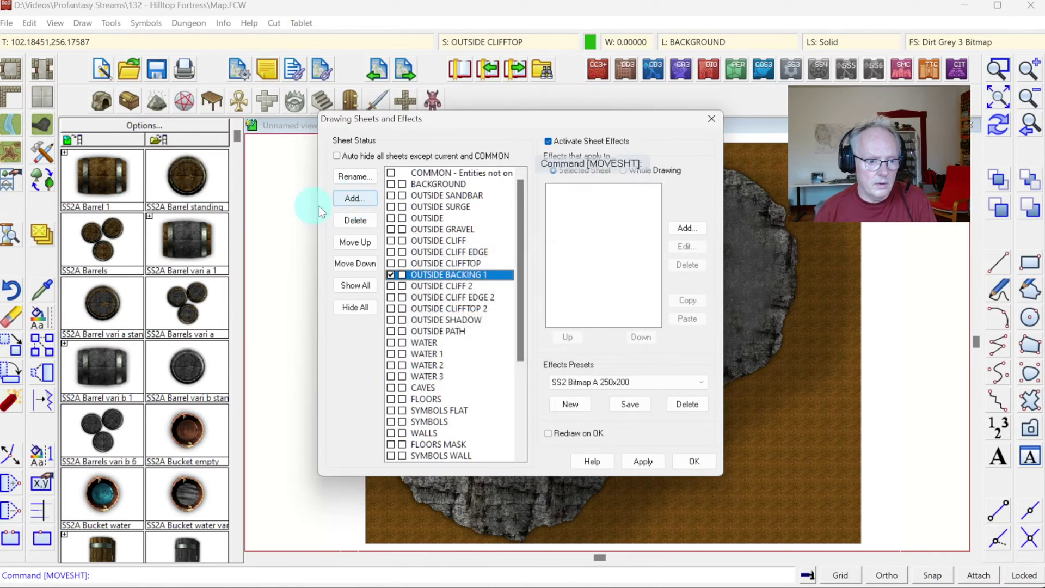
Step: Move OUTSIDE BACKING 1 above OUTSIDE CLIFFTOP in the sheet order and make OUTSIDE CLIFFTOP the current sheet
click(355, 241)
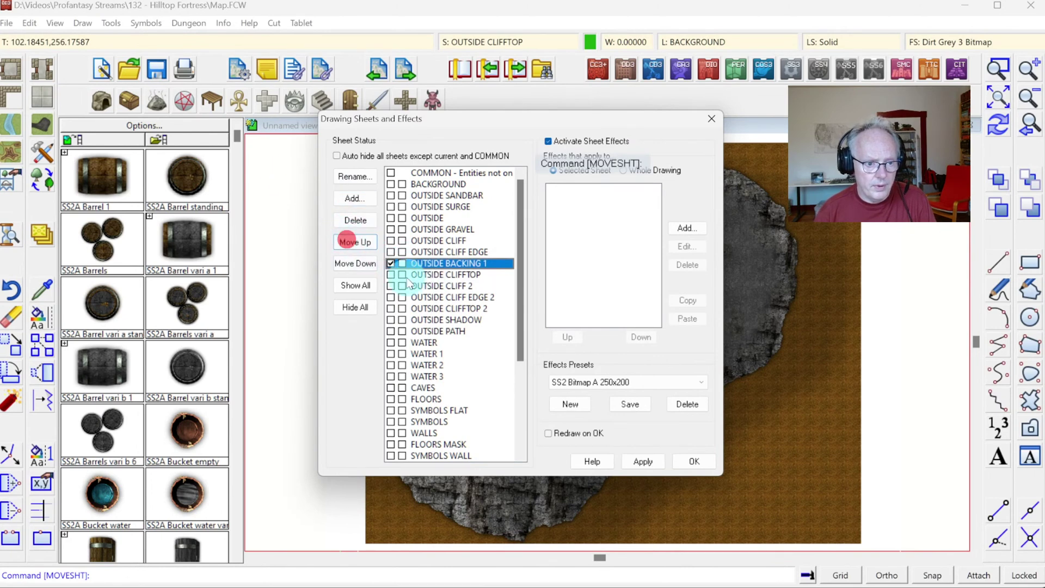
click(390, 274)
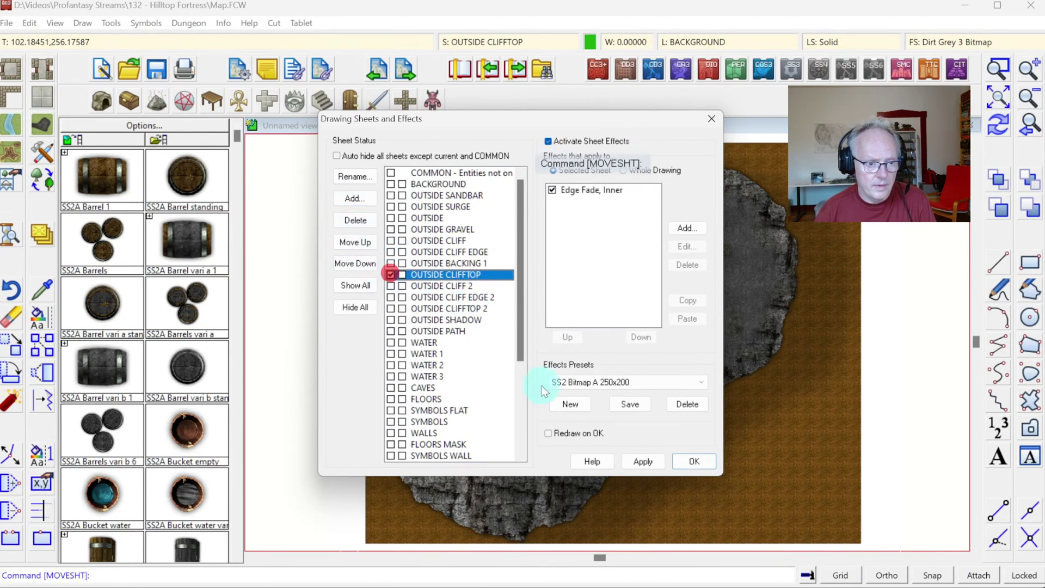
click(694, 462)
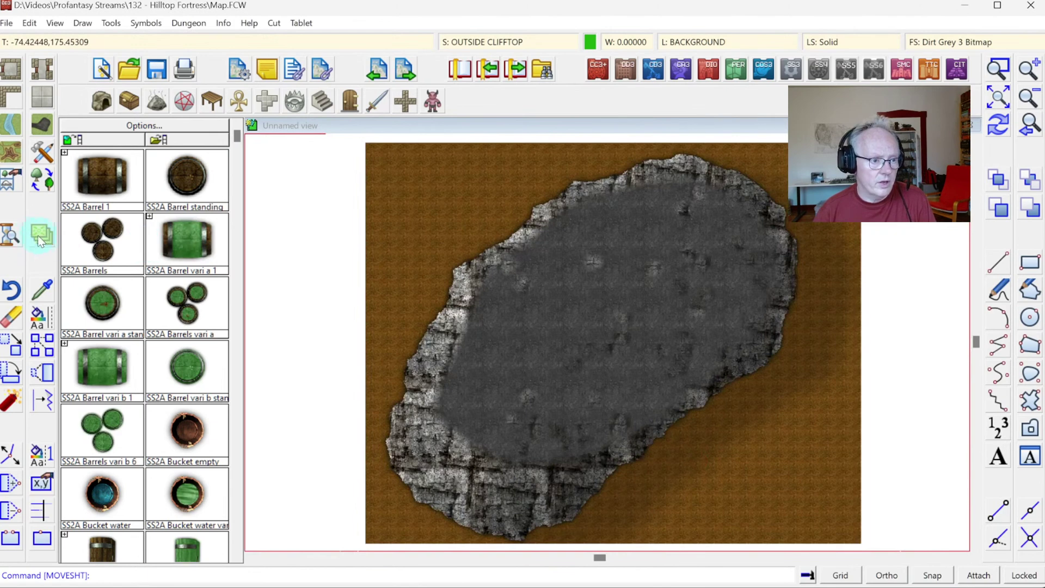
Step: Copy the grey dirt clifftop polygon to the OUTSIDE BACKING 1 sheet
right_click(39, 239)
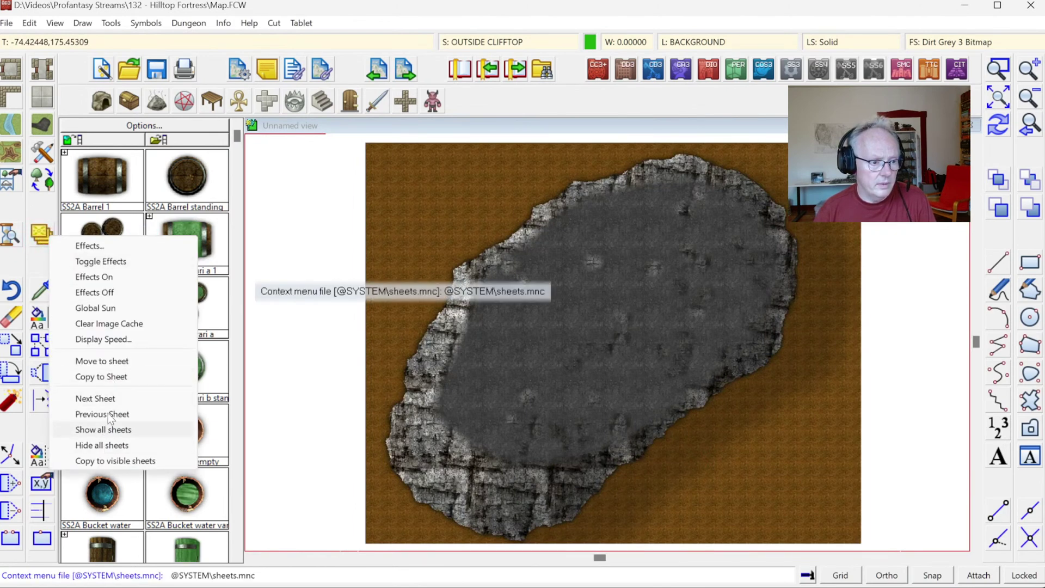
click(103, 378)
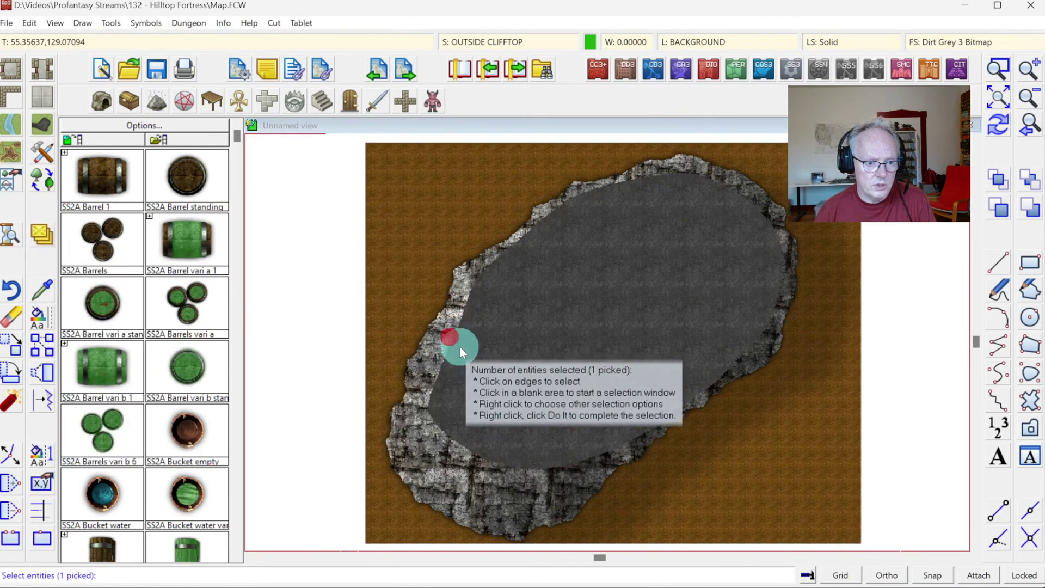
click(483, 362)
right_click(546, 326)
click(547, 335)
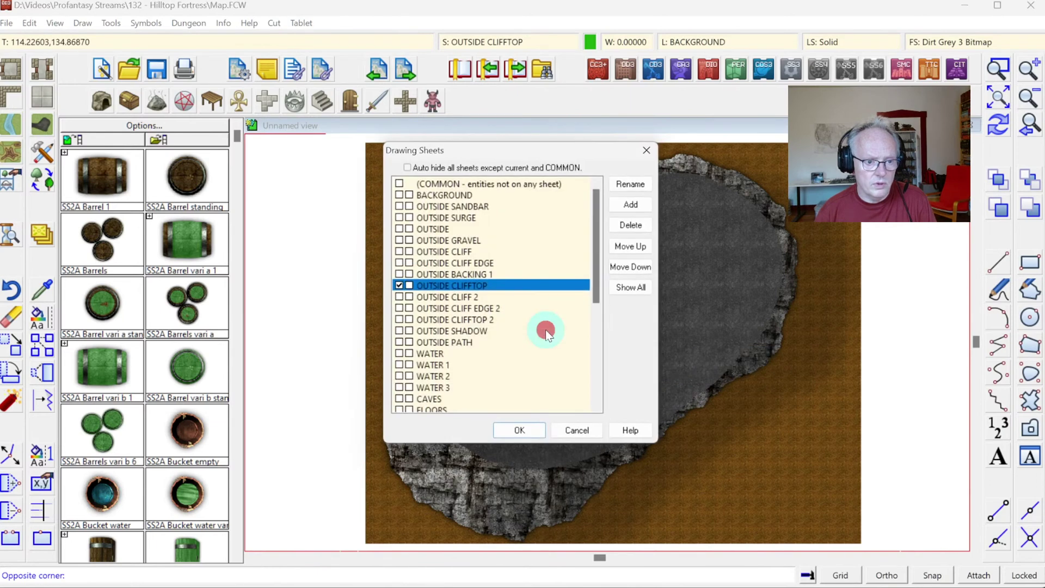
click(477, 272)
click(540, 428)
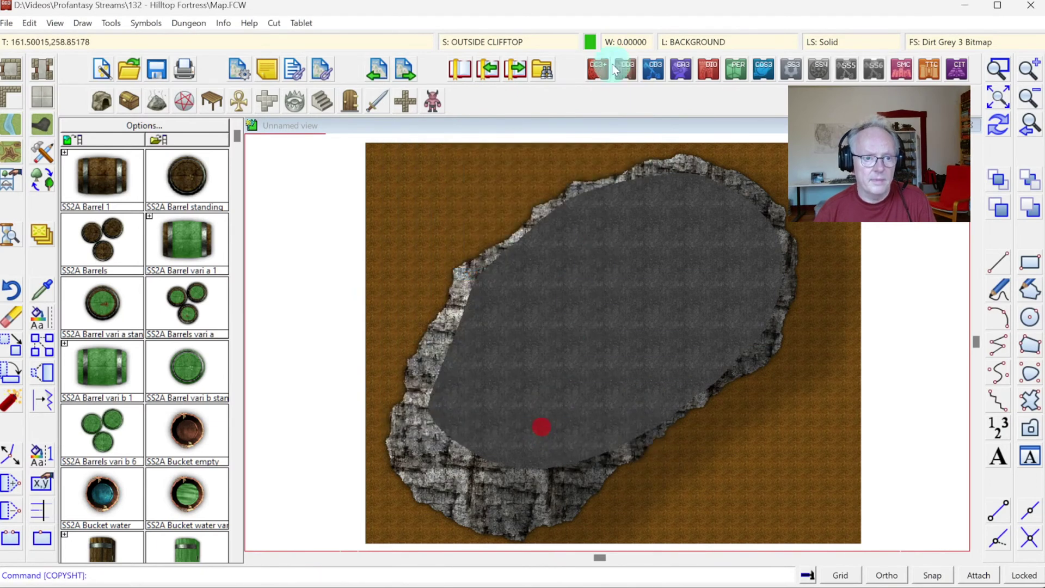
Step: Make OUTSIDE BACKING 1 the current sheet and hide the OUTSIDE CLIFFTOP sheet
click(460, 42)
click(384, 258)
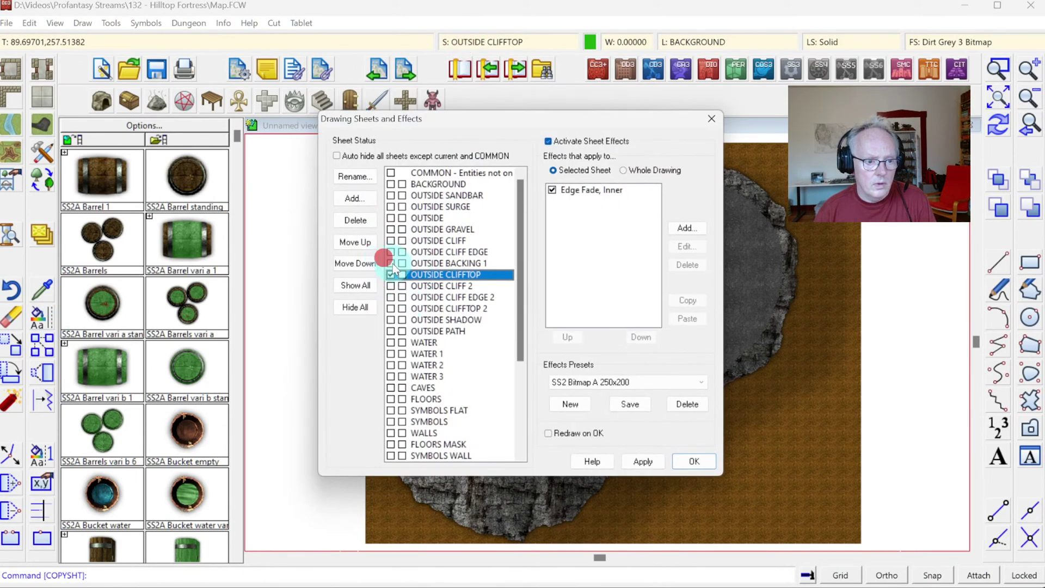
click(695, 462)
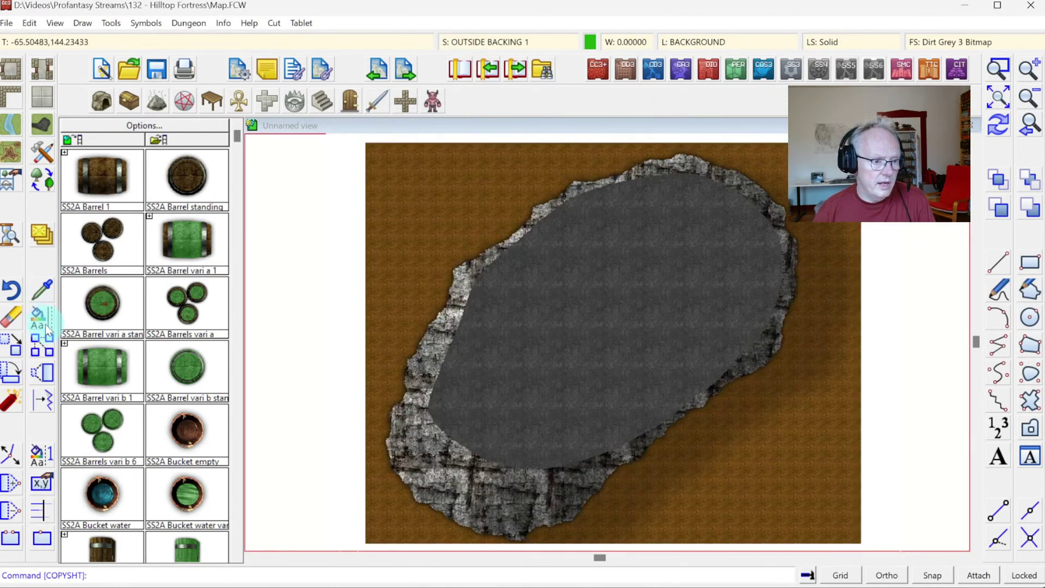
Step: Open the properties of the copied polygon on OUTSIDE BACKING 1 for changing and choose dark brown color 35
click(45, 324)
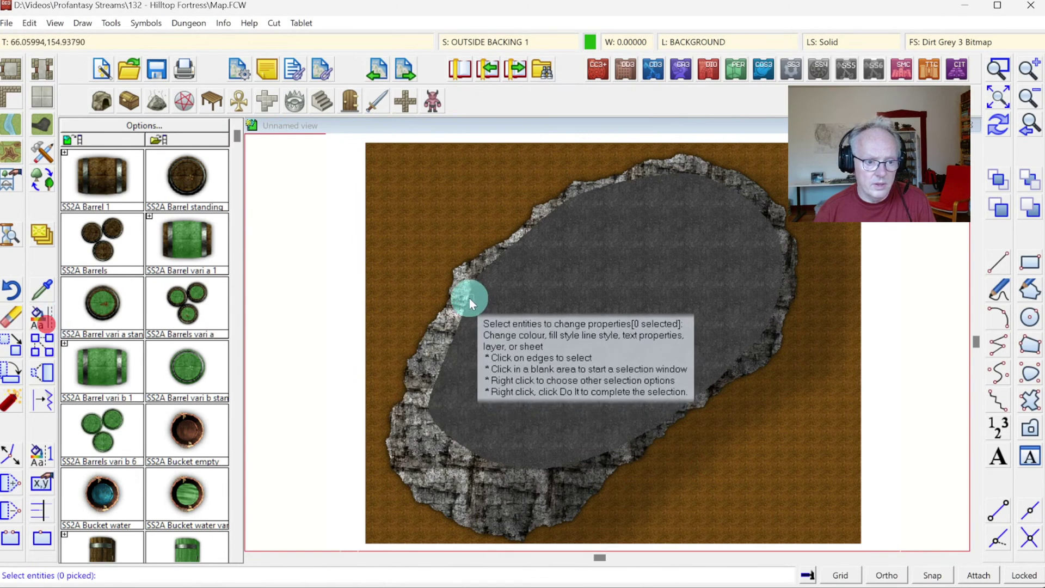
click(469, 297)
right_click(533, 292)
click(533, 293)
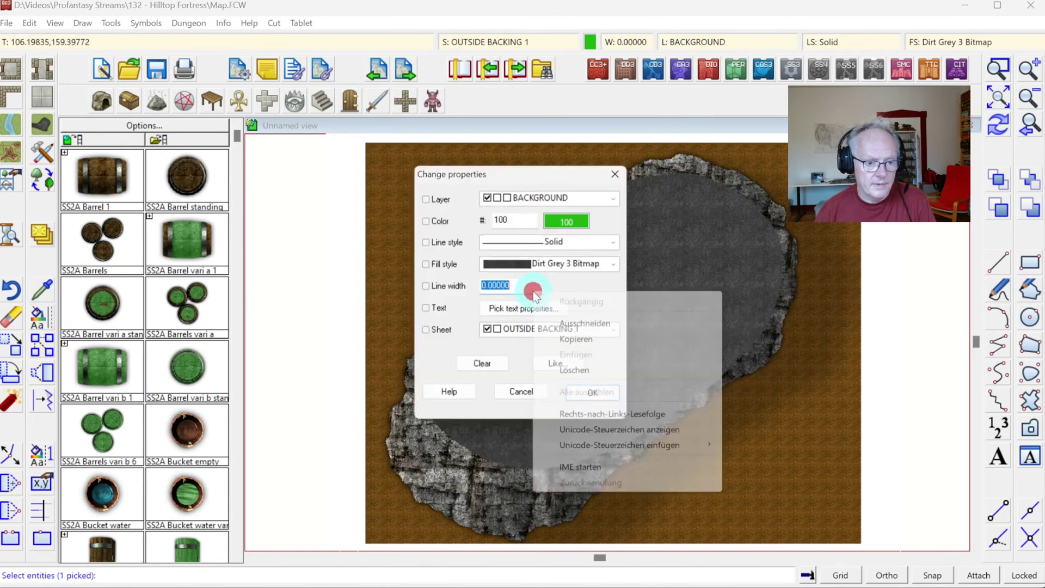
right_click(534, 292)
click(547, 212)
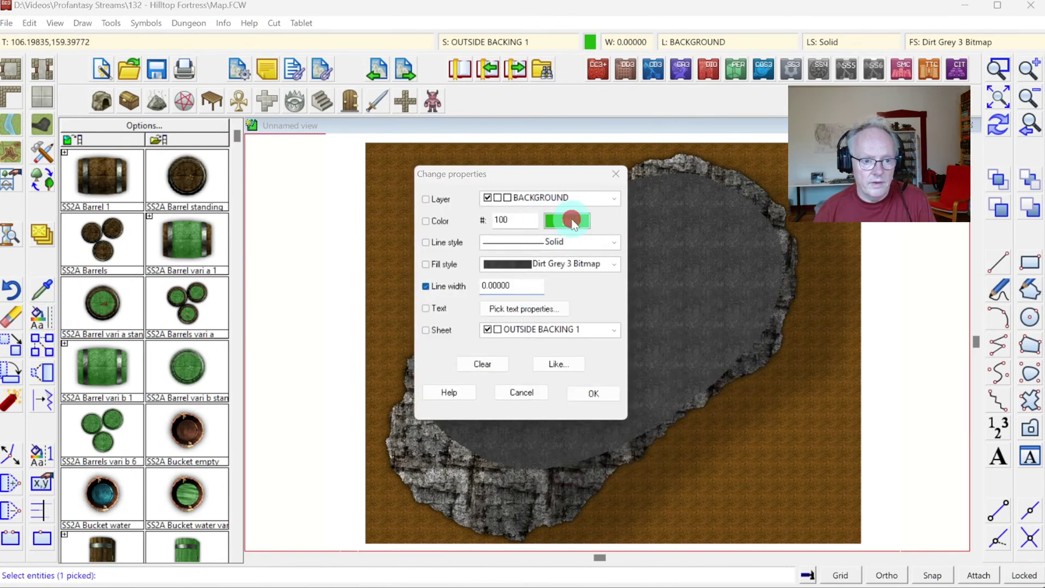
click(566, 220)
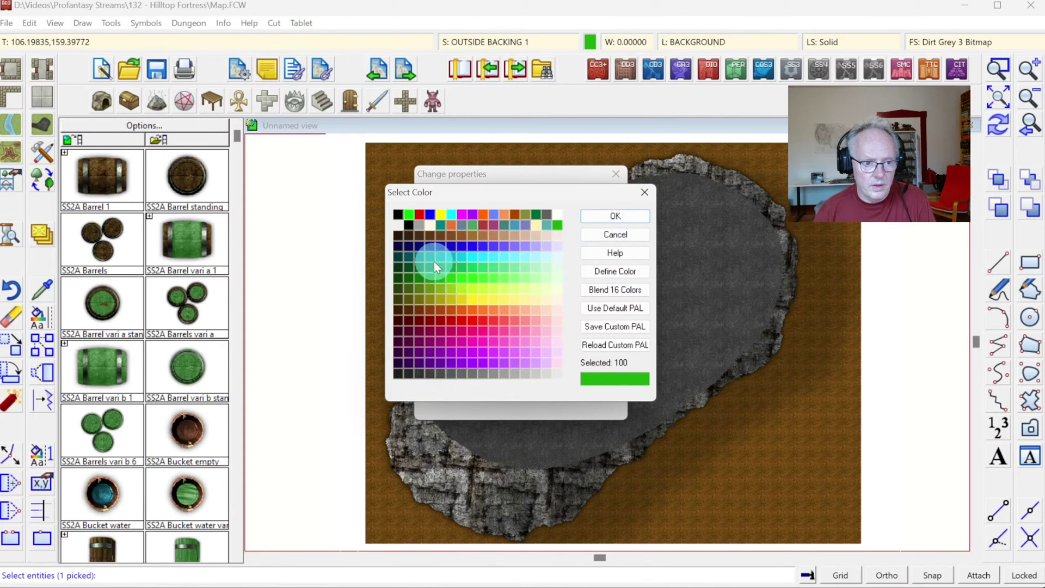
click(430, 235)
click(606, 212)
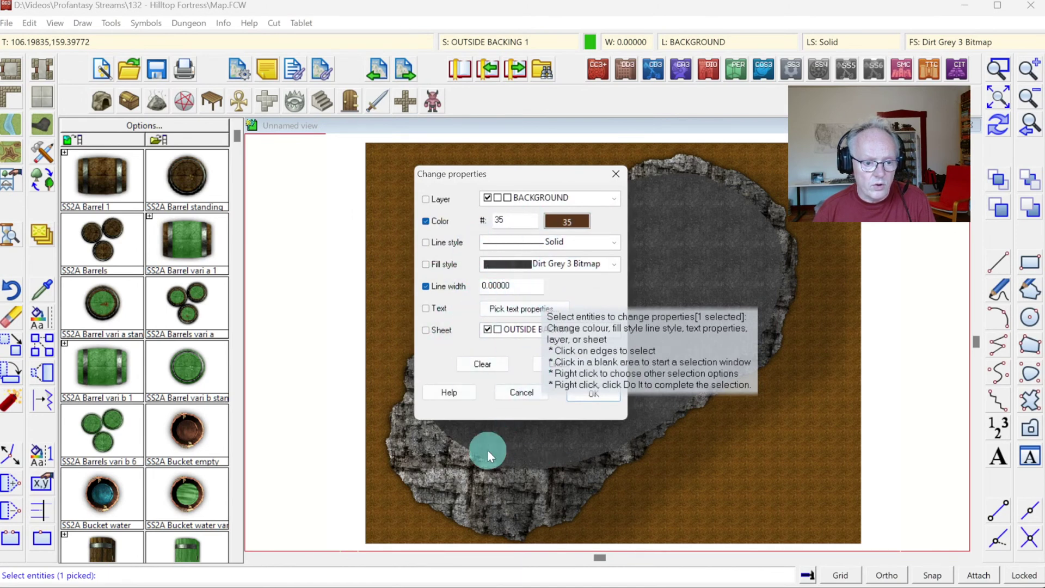
Step: Change the backing polygon's fill style to Solid, apply the property changes and redraw the map
click(426, 264)
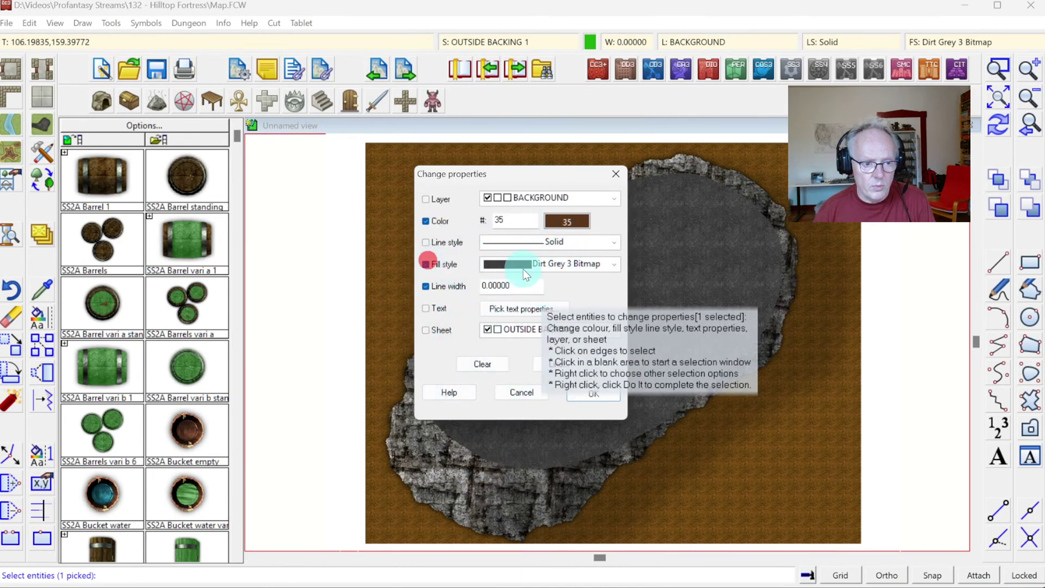
click(535, 262)
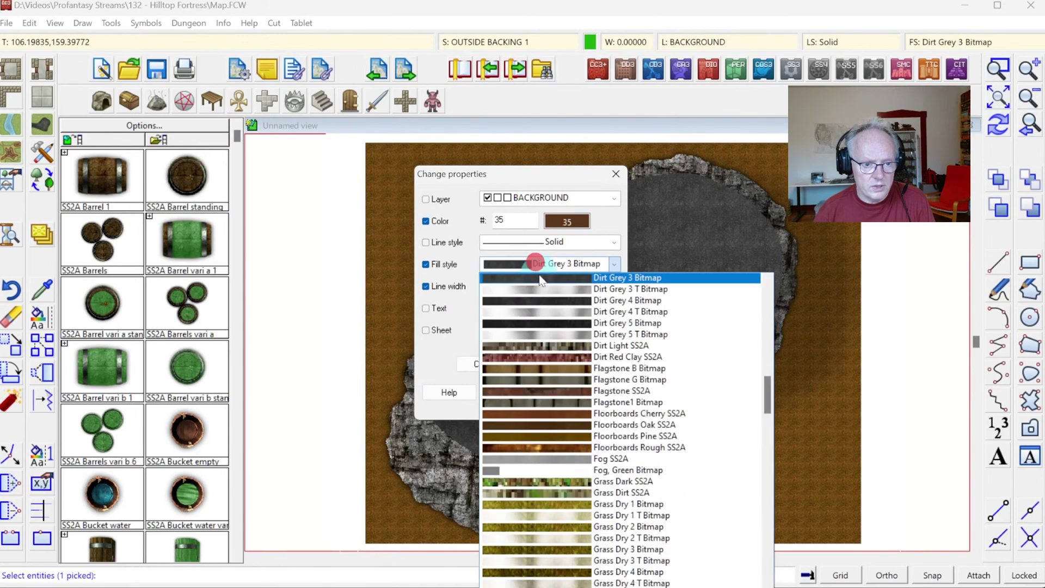
scroll(541, 280, up, 15)
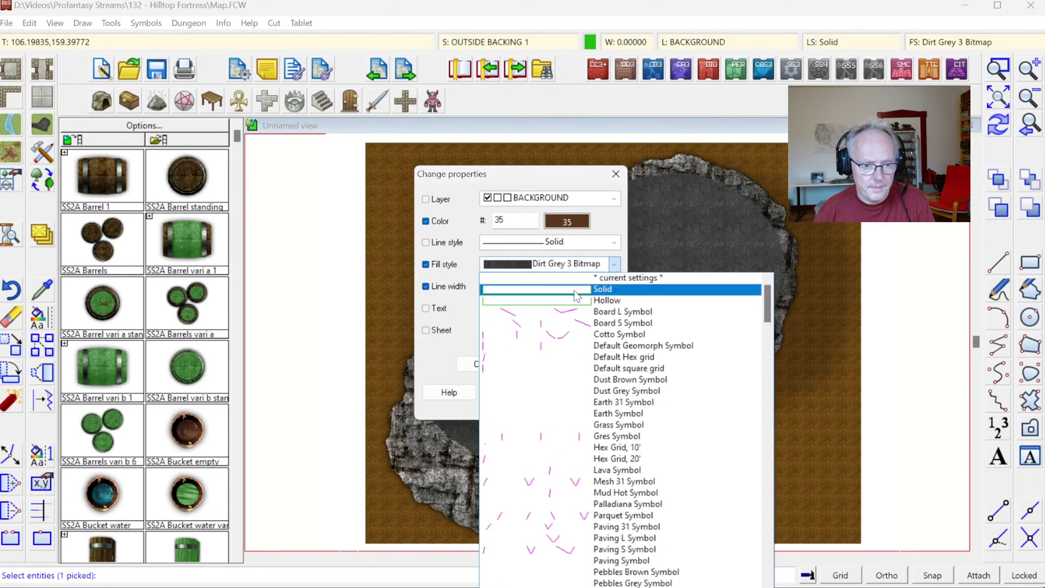
click(576, 292)
click(596, 397)
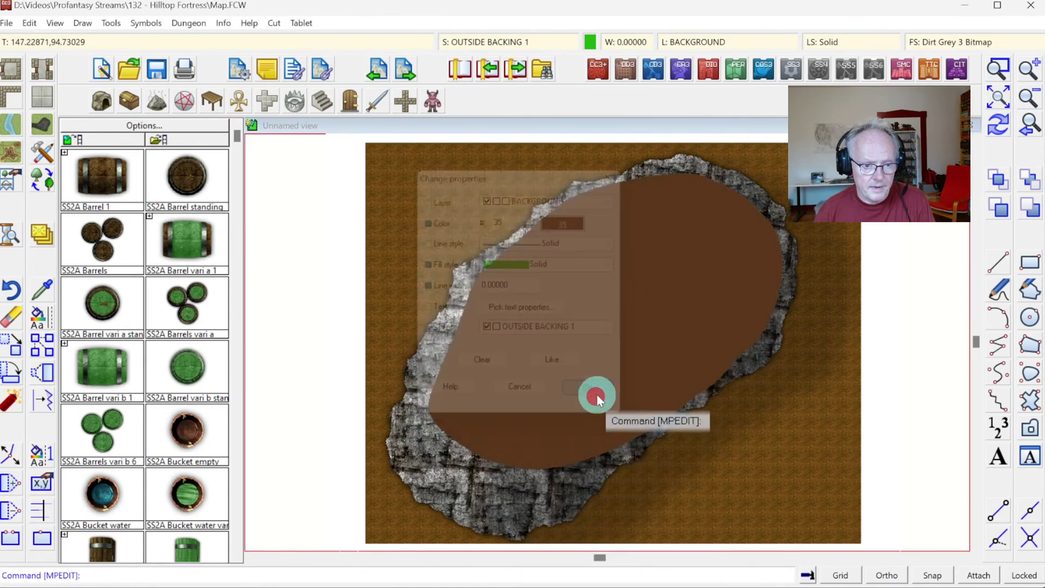
click(996, 120)
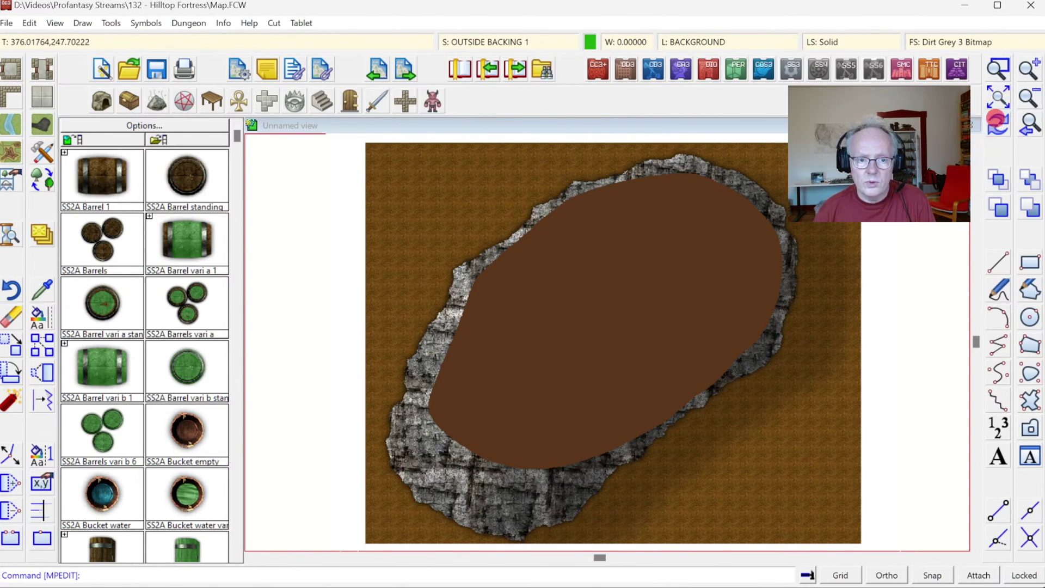
Step: Show OUTSIDE CLIFFTOP again as the current sheet and copy its Edge Fade, Inner effect to OUTSIDE BACKING 1
click(476, 44)
click(403, 275)
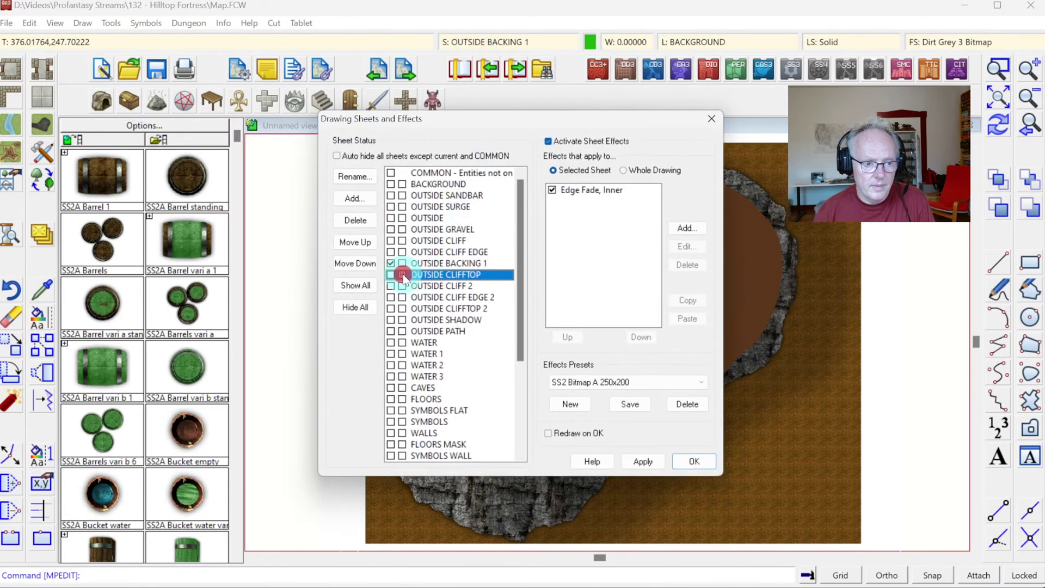
click(583, 190)
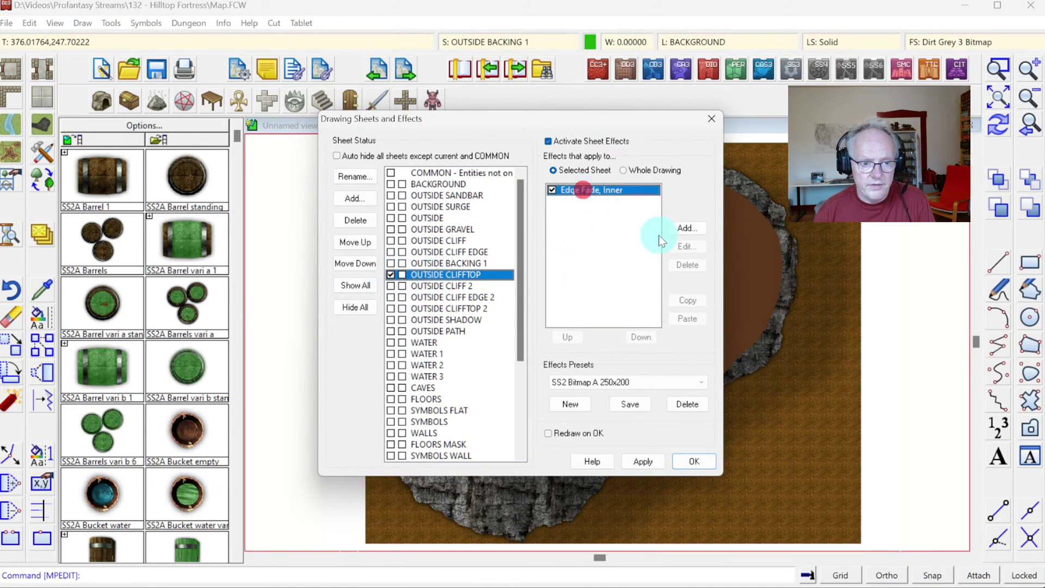
click(687, 300)
click(463, 261)
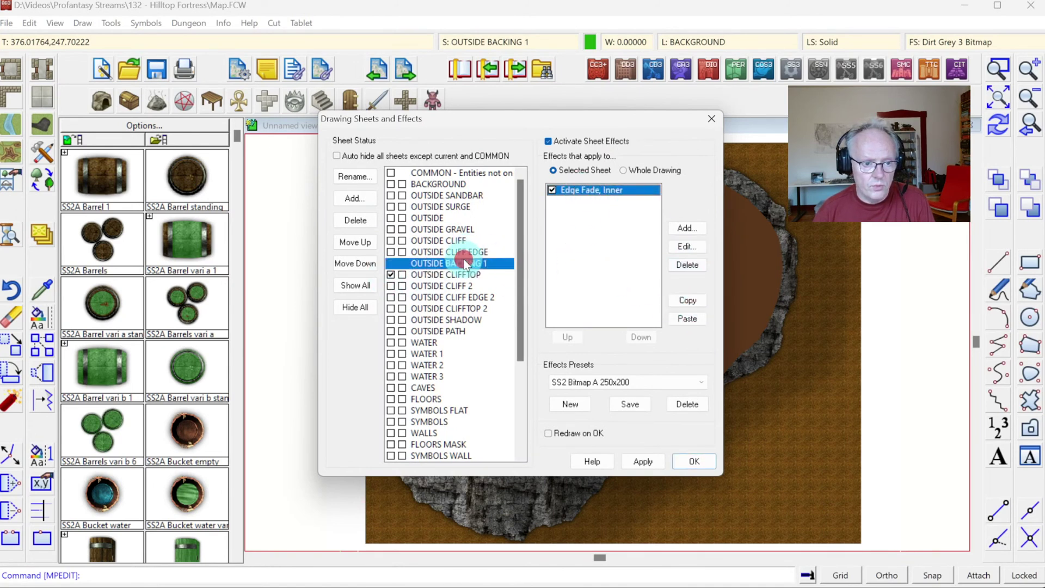
click(688, 318)
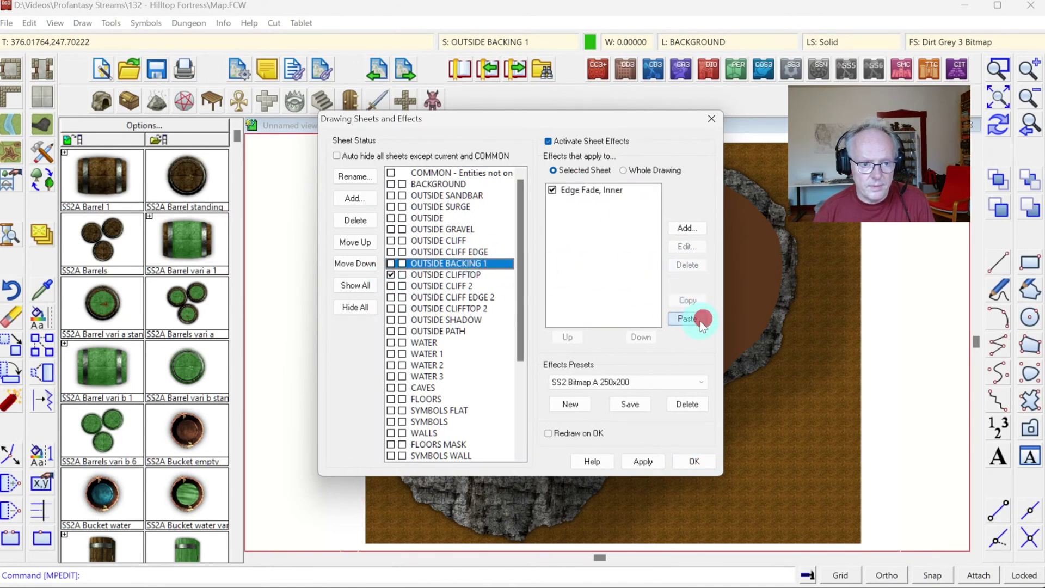
click(692, 461)
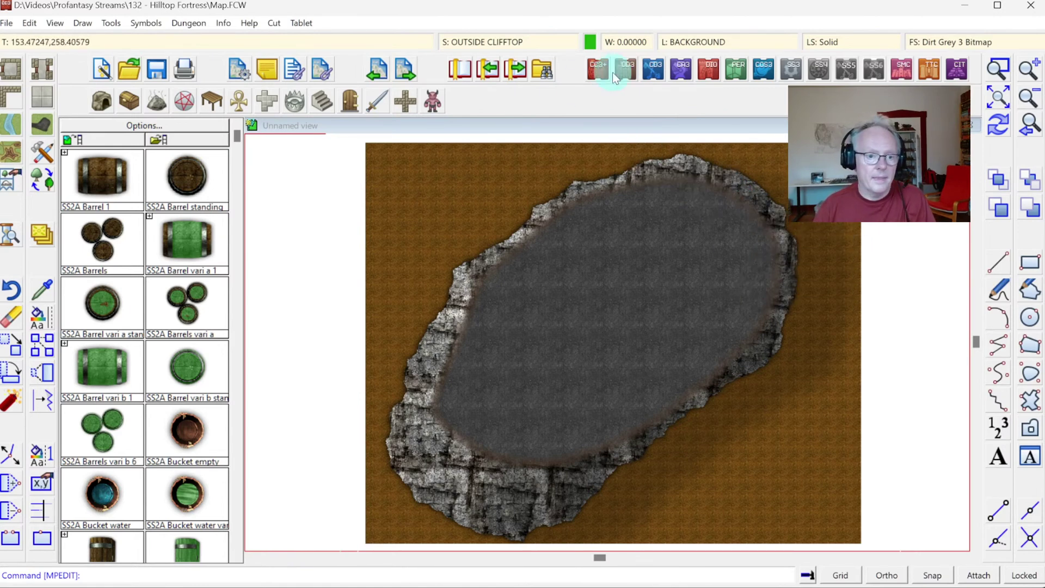
Step: Set the edge width of the Edge Fade, Inner effect on OUTSIDE BACKING 1 to 16 map units
click(493, 38)
click(588, 191)
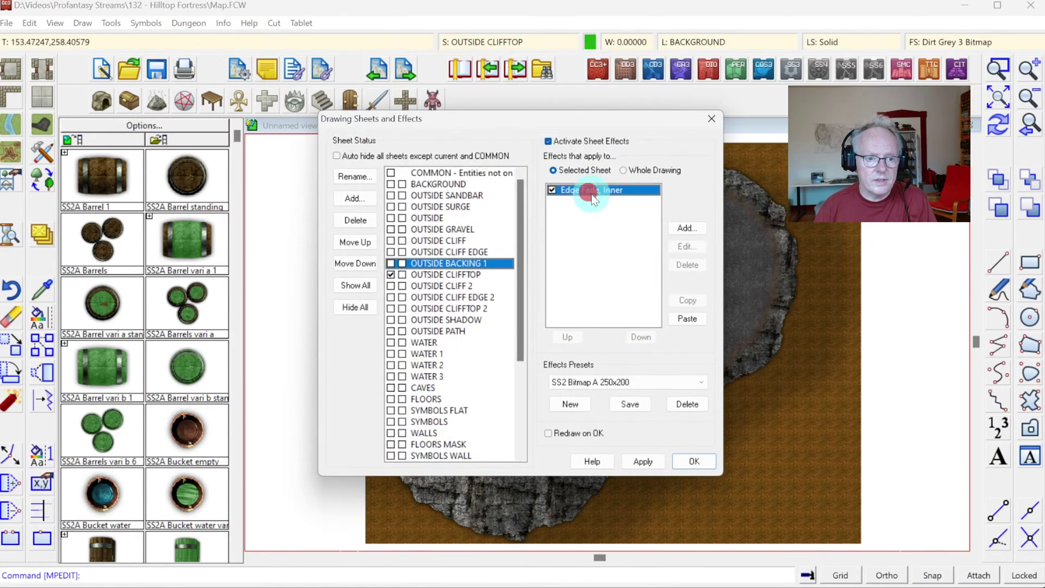
click(686, 247)
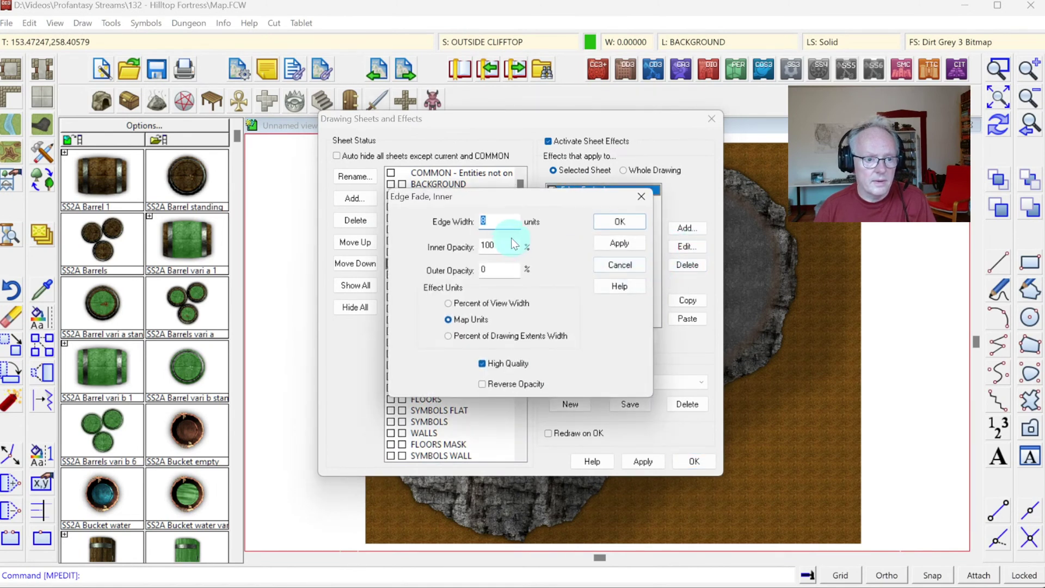
text(6)
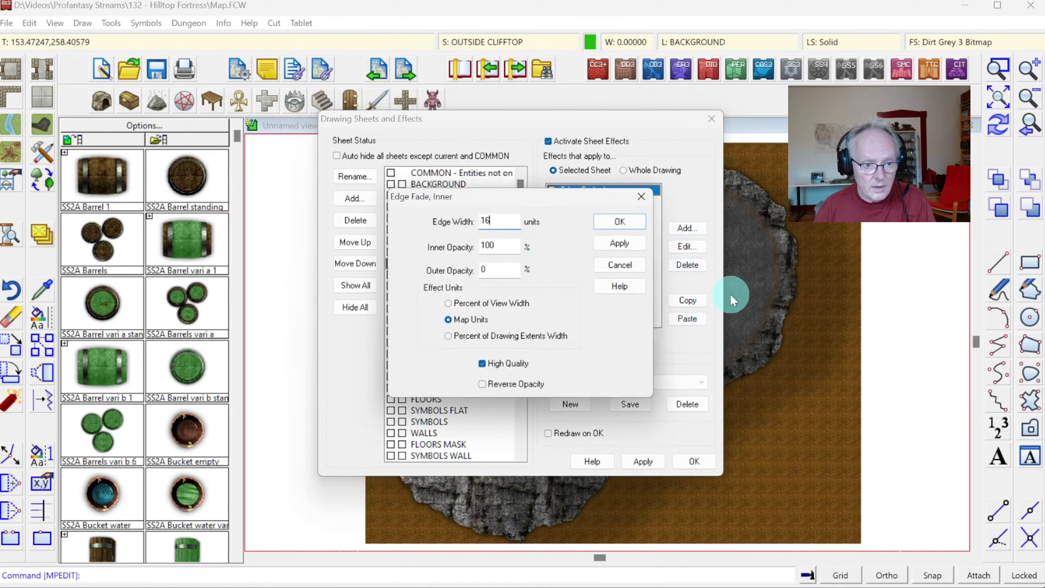
click(620, 243)
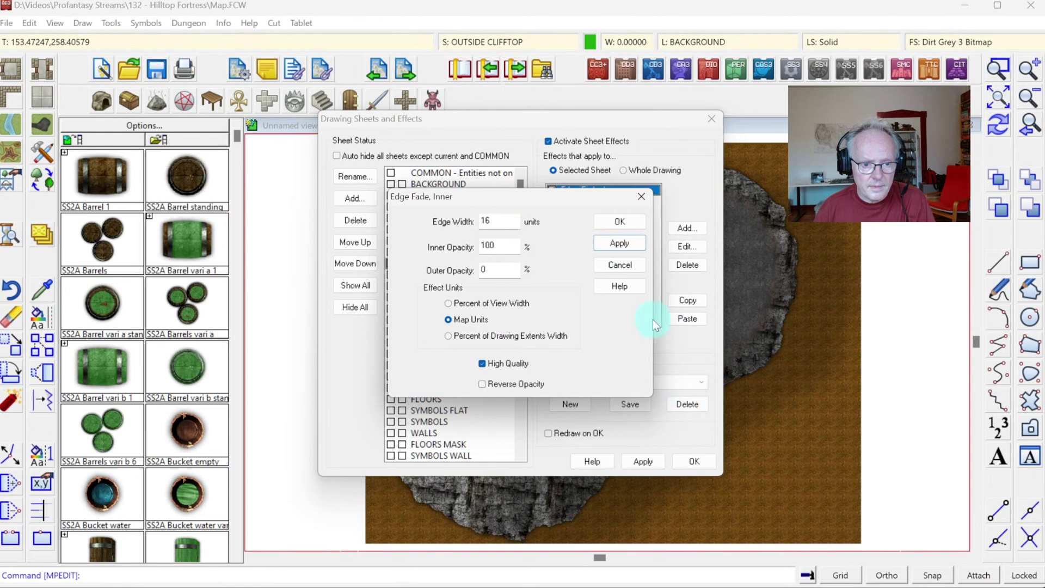
click(617, 221)
click(694, 461)
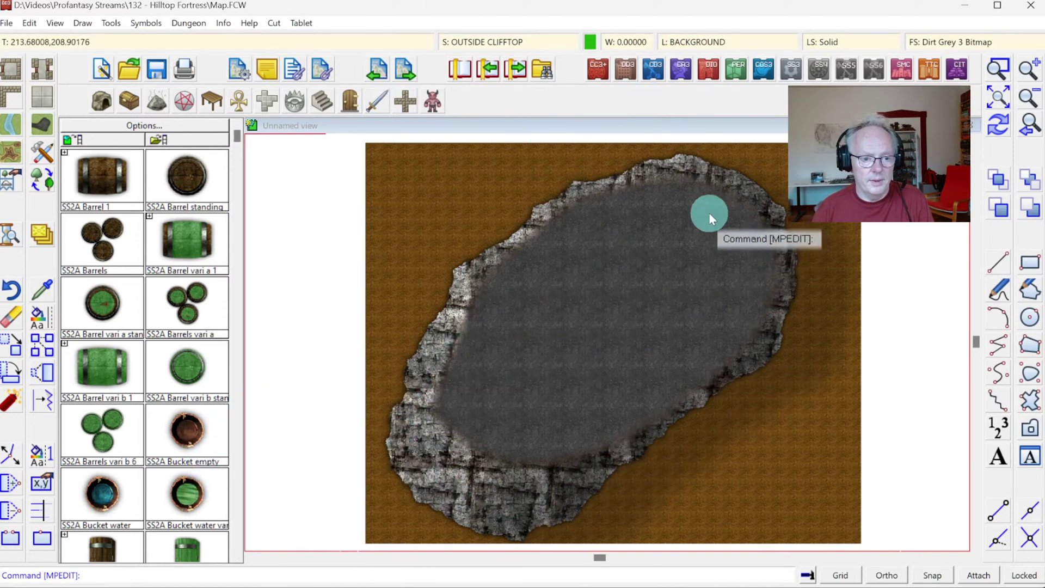
Step: Make OUTSIDE CLIFFTOP 2 the current drawing sheet
click(457, 25)
click(466, 40)
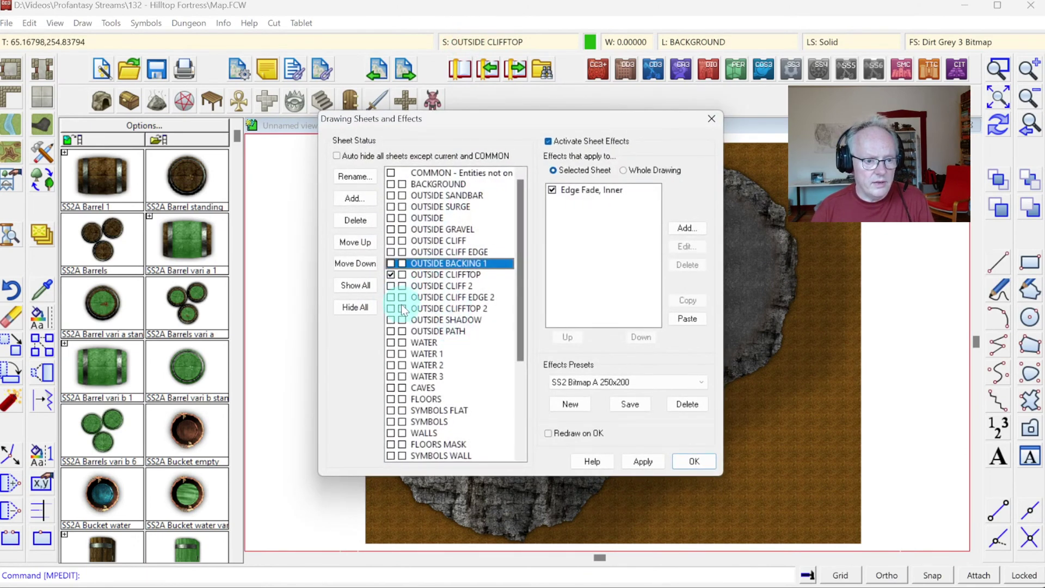
click(387, 305)
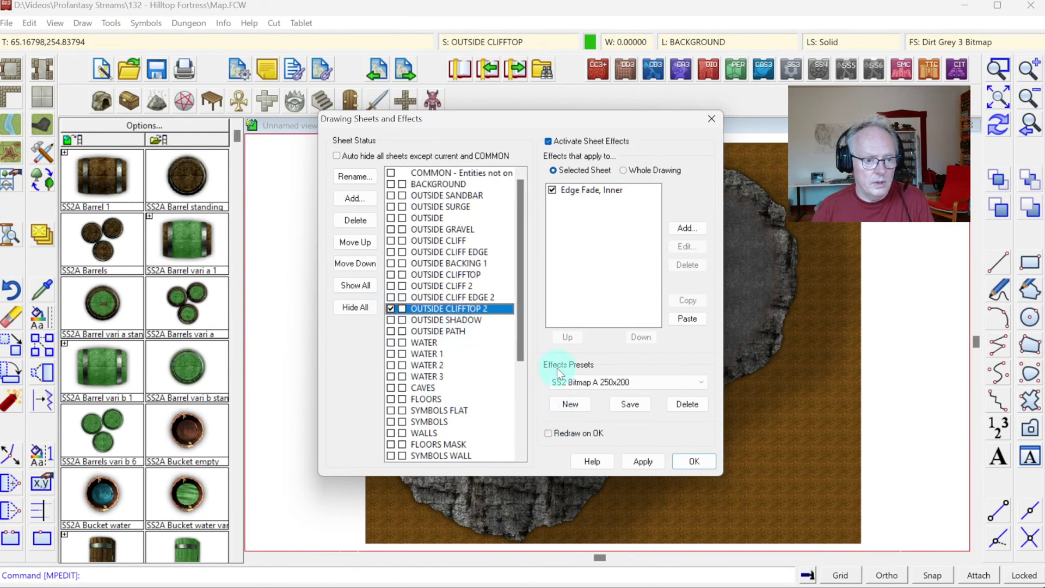
click(692, 462)
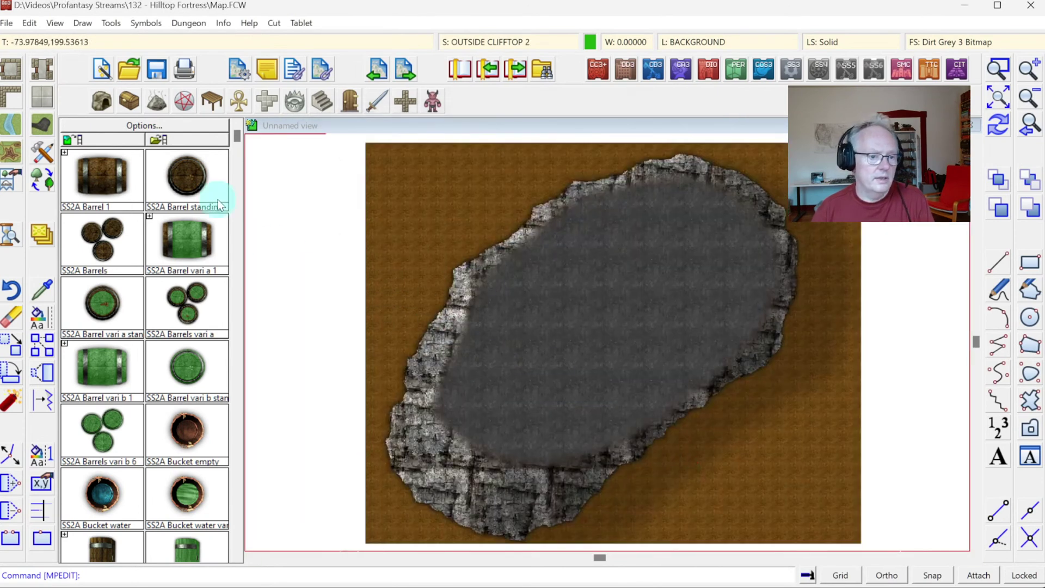
Step: Choose the drawing tool Terrain, Dirt Grey 2 T, Curved from the Dungeon DD3 Color style
click(42, 153)
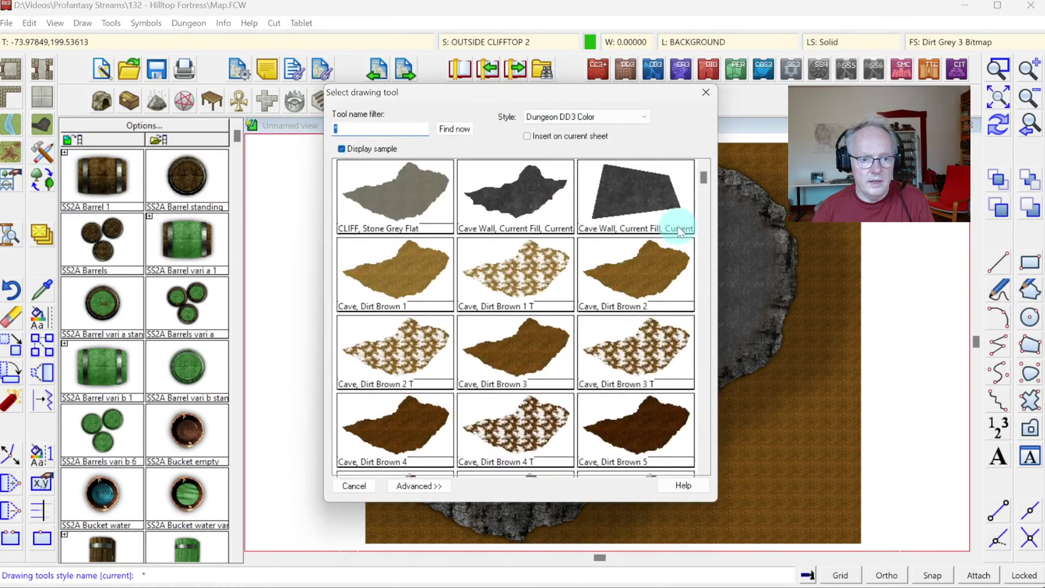
click(701, 175)
drag(702, 175, 708, 214)
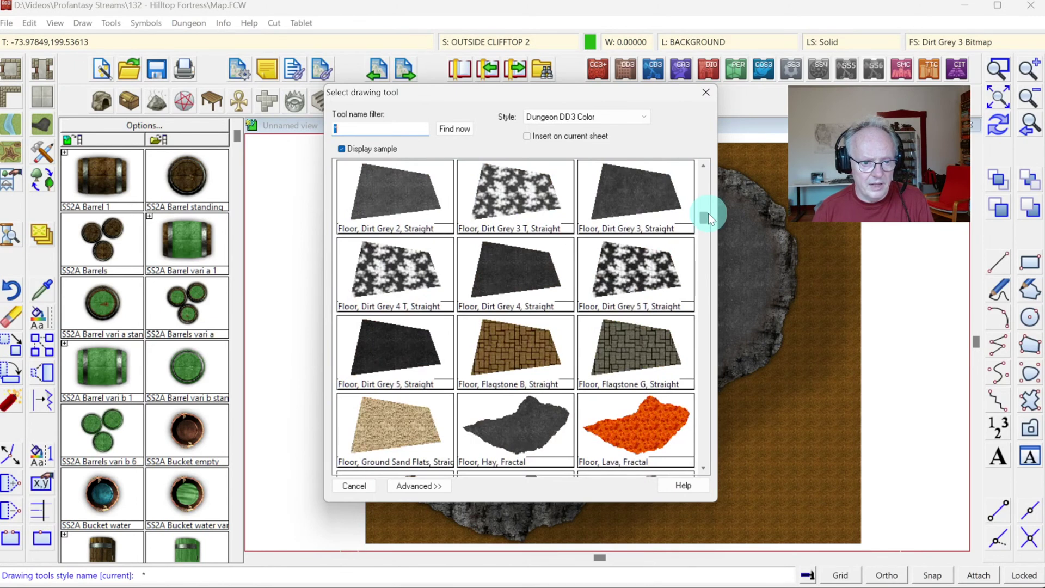
click(701, 162)
click(701, 163)
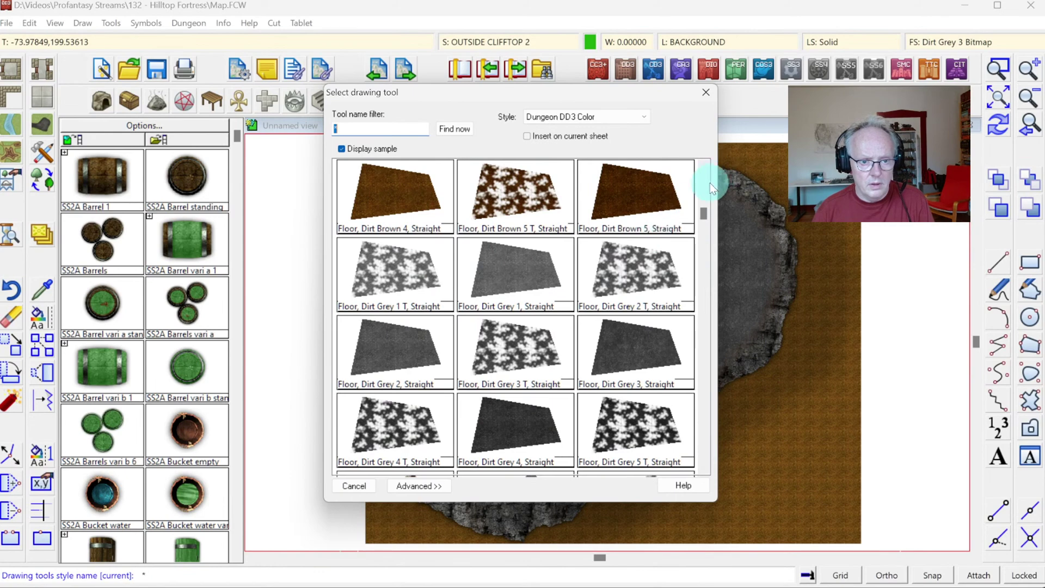
drag(700, 215, 703, 327)
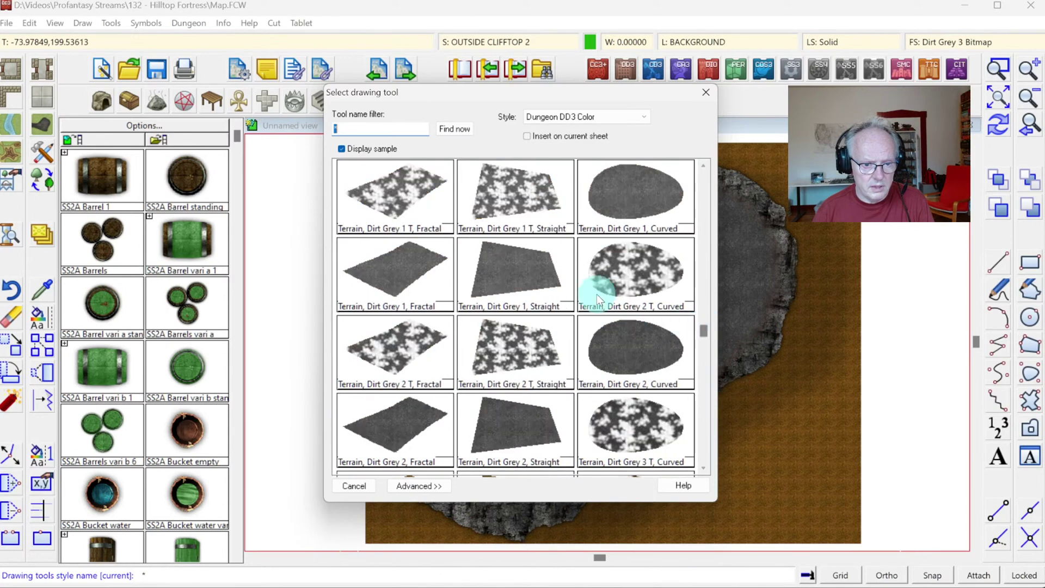
click(628, 276)
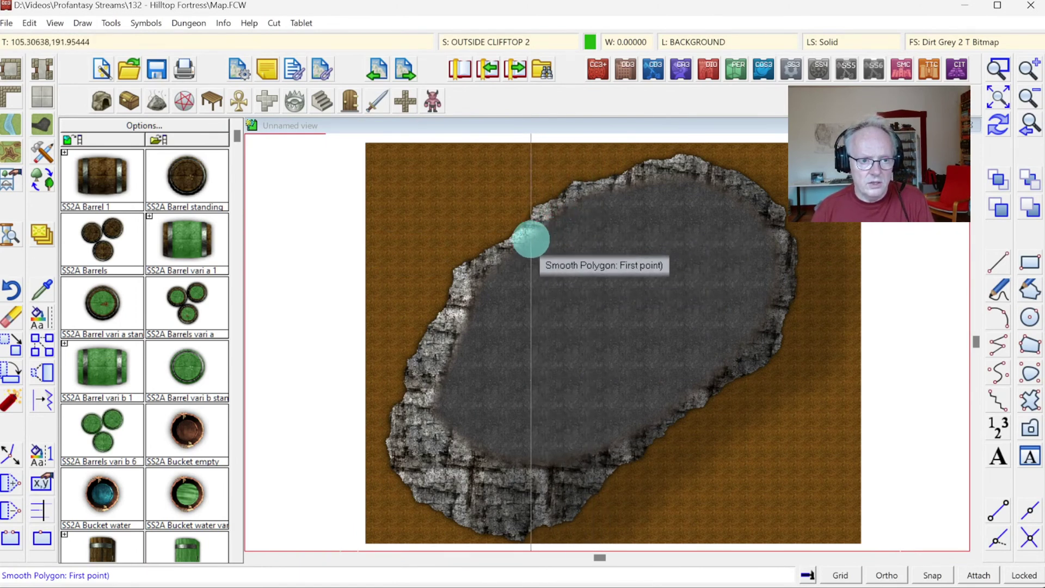
Step: Draw a large irregular smooth polygon of transparent grey dirt across the clifftop, leaving gaps on its western side and at the northern edge
click(536, 230)
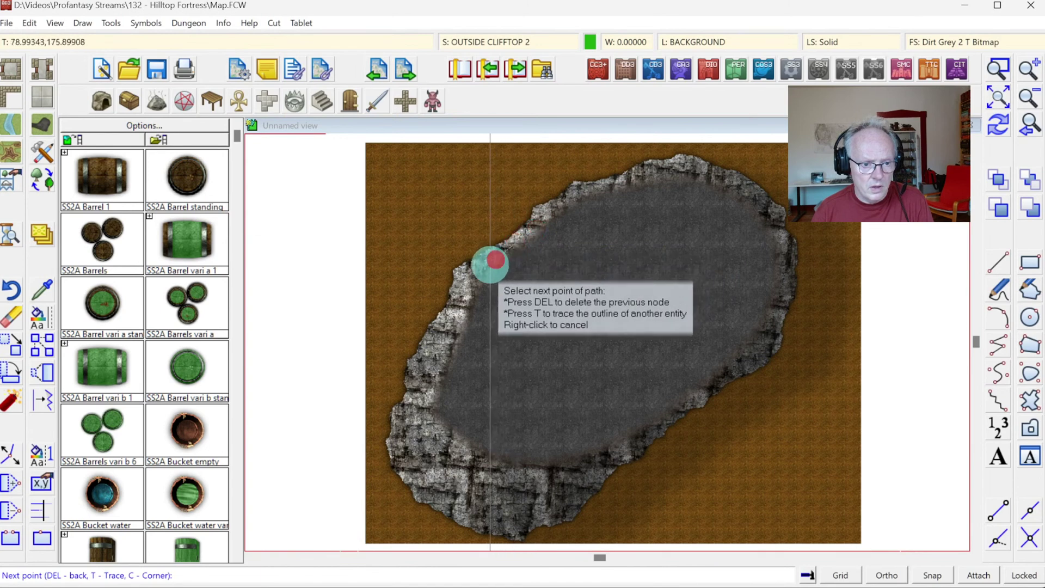
click(479, 279)
click(550, 307)
click(571, 341)
click(531, 356)
click(534, 403)
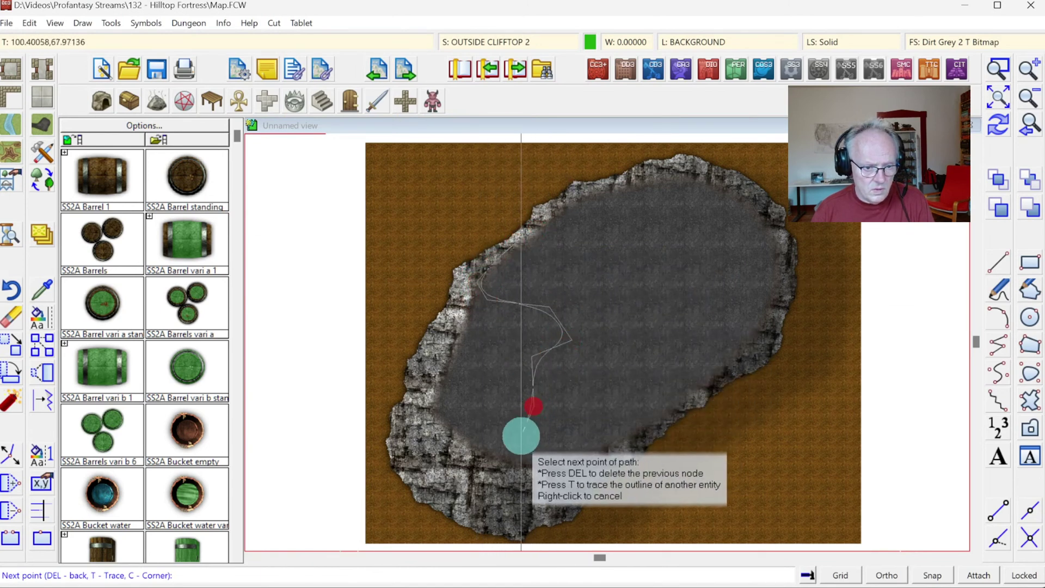
click(476, 460)
click(521, 474)
click(581, 471)
click(623, 389)
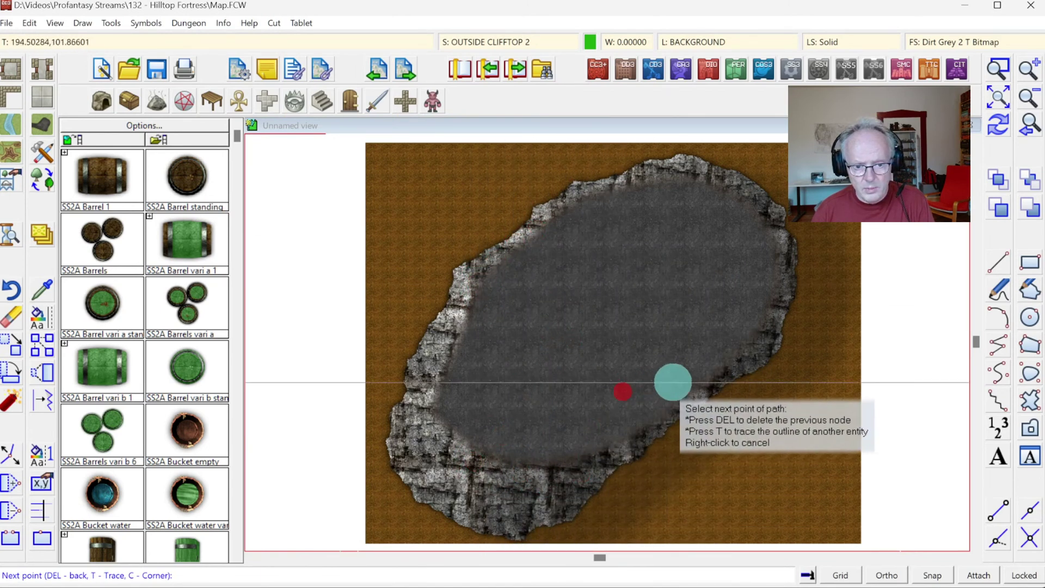
click(745, 343)
click(780, 259)
click(765, 211)
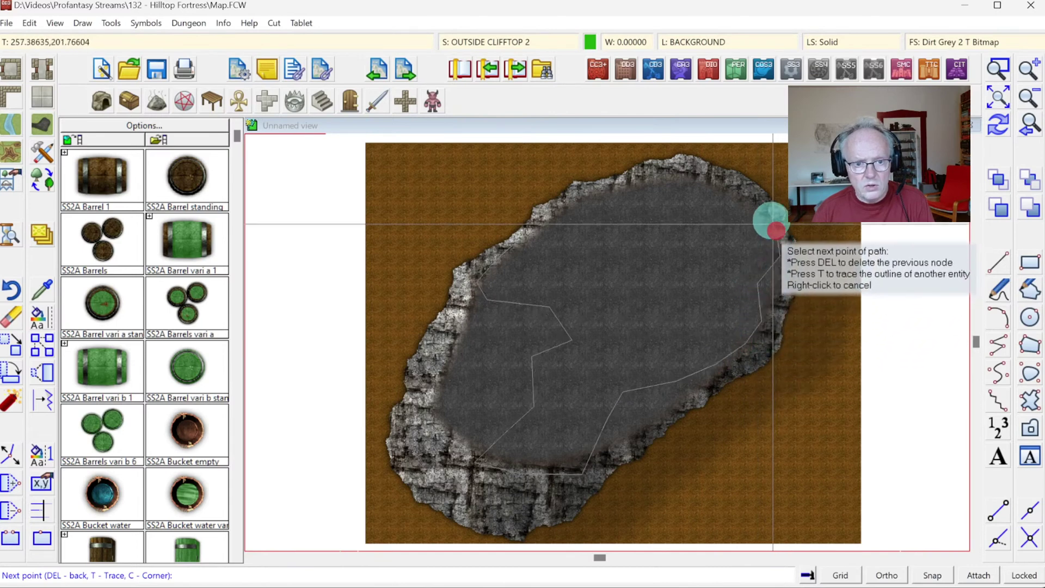
click(714, 201)
click(688, 241)
click(573, 211)
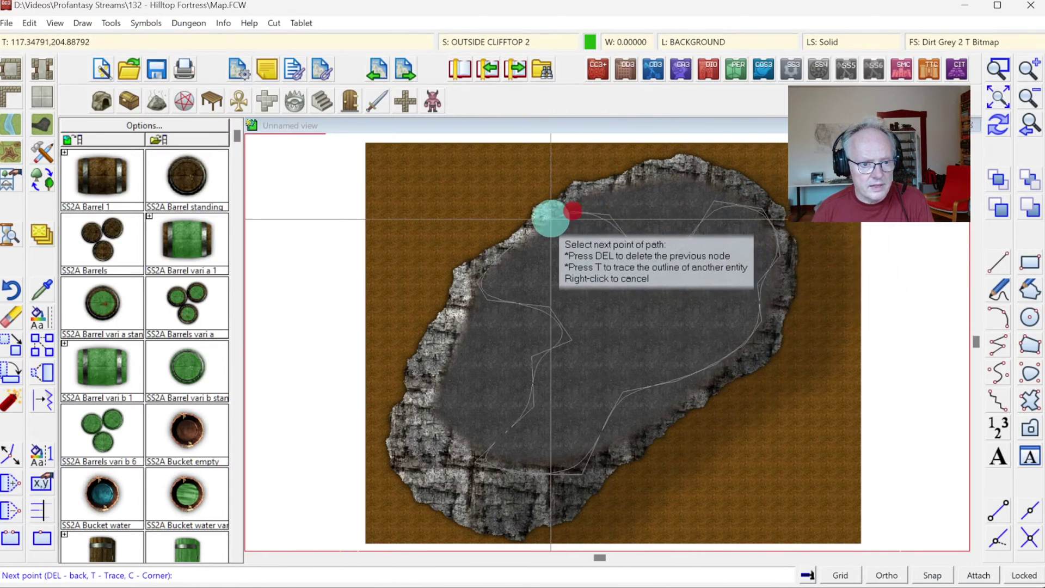
click(551, 219)
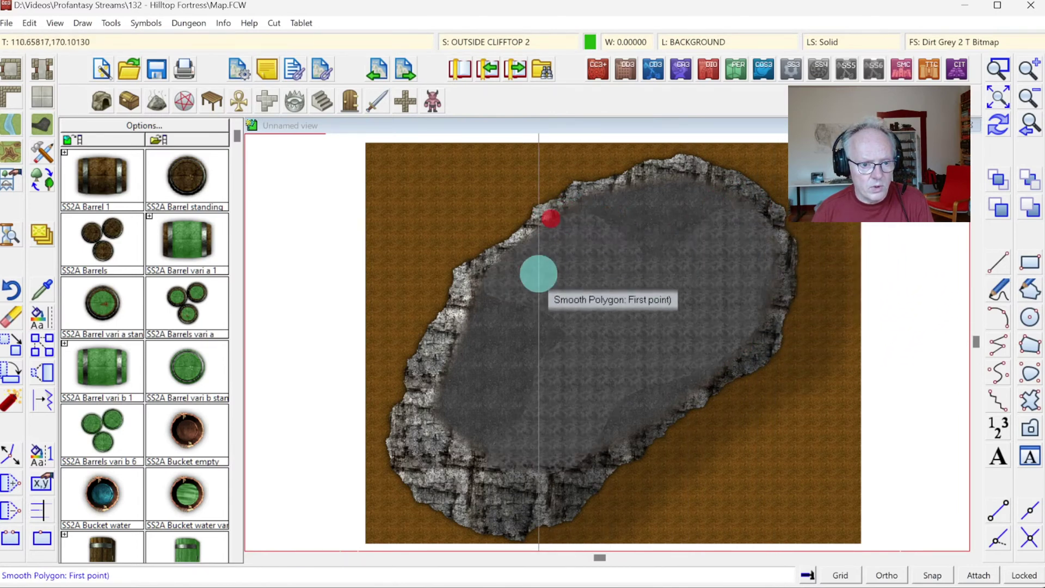
Step: Add two small transparent dirt patches, one in the western gap and one in the northern gap of the large polygon
click(480, 376)
click(497, 340)
right_click(498, 340)
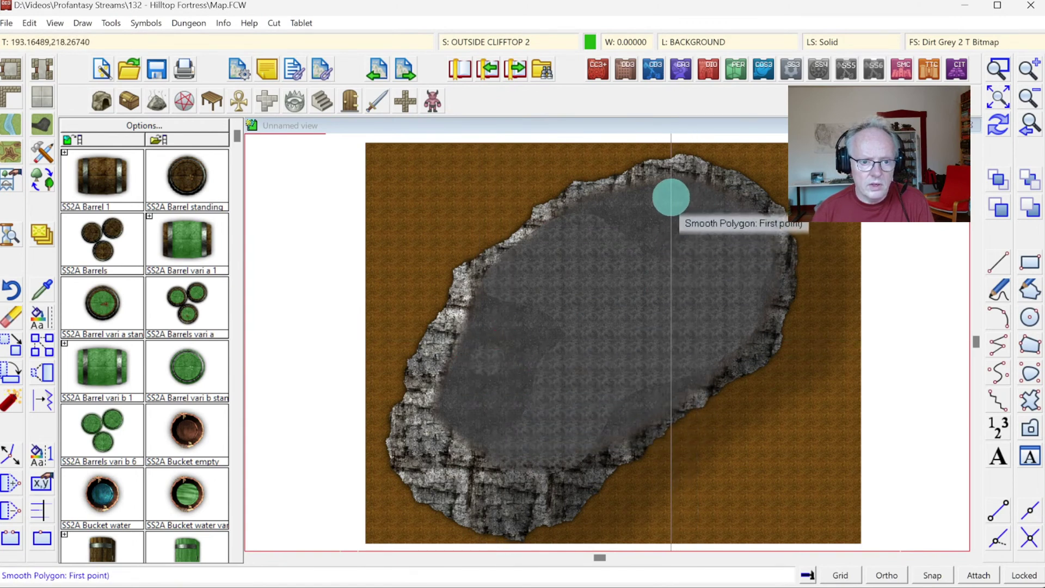
click(638, 207)
click(665, 220)
click(677, 188)
right_click(676, 188)
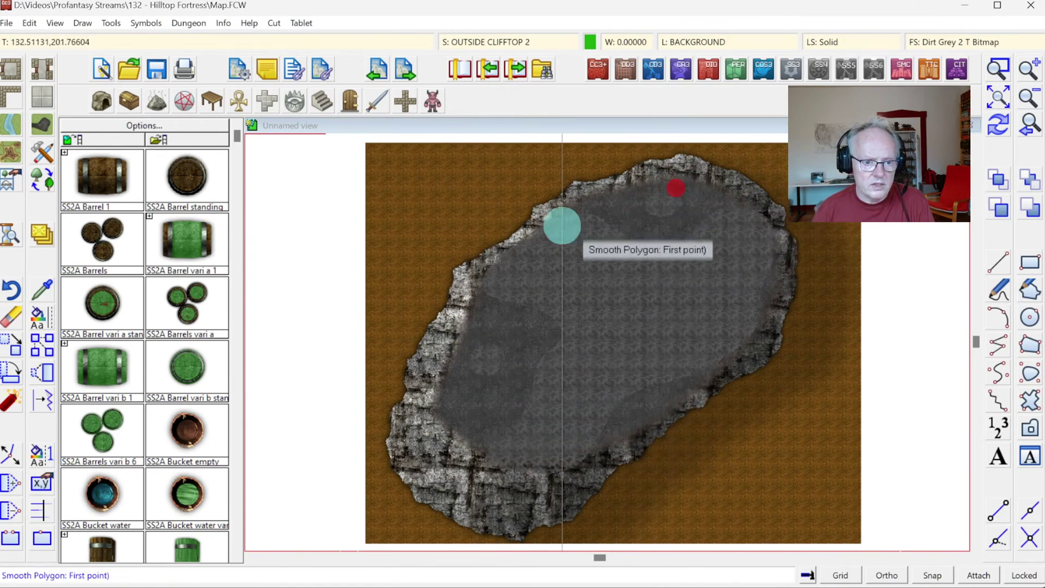
Step: Take the current properties from the transparent dirt polygon and scale its Dirt Grey 2 T bitmap fill to 35 wide by 35 high
click(41, 294)
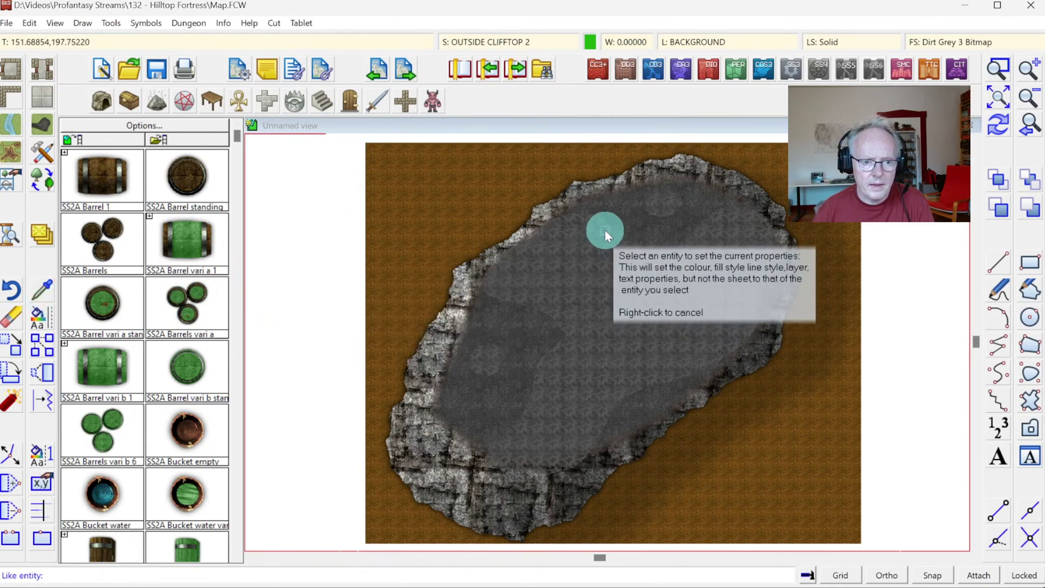
click(555, 322)
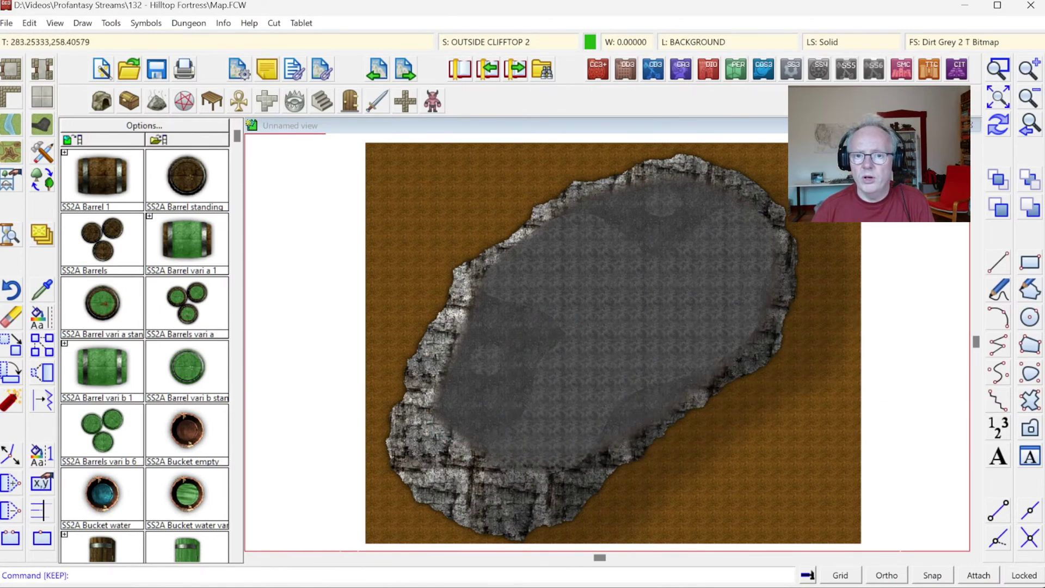
click(936, 43)
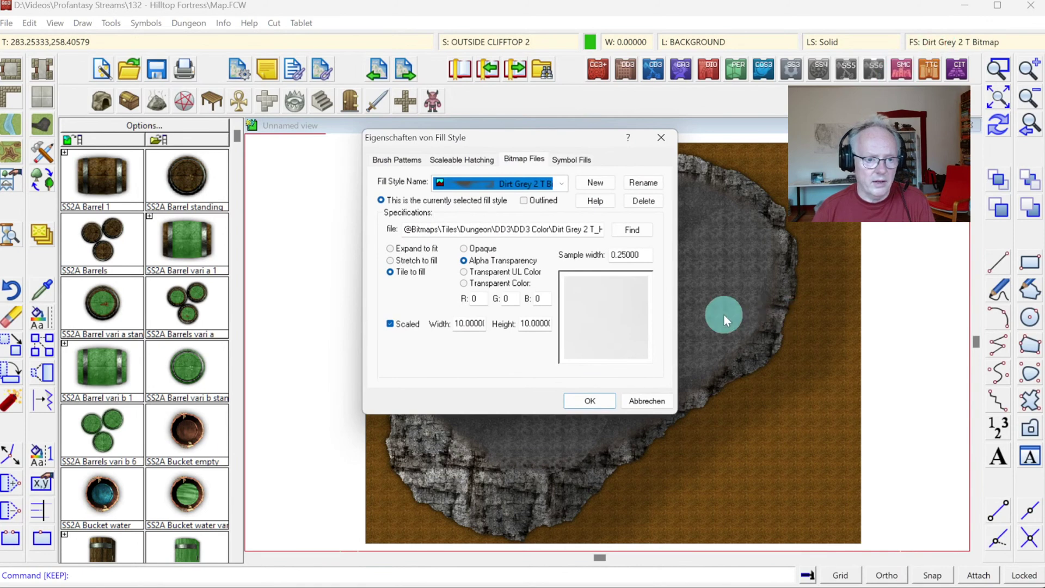
drag(464, 325, 471, 327)
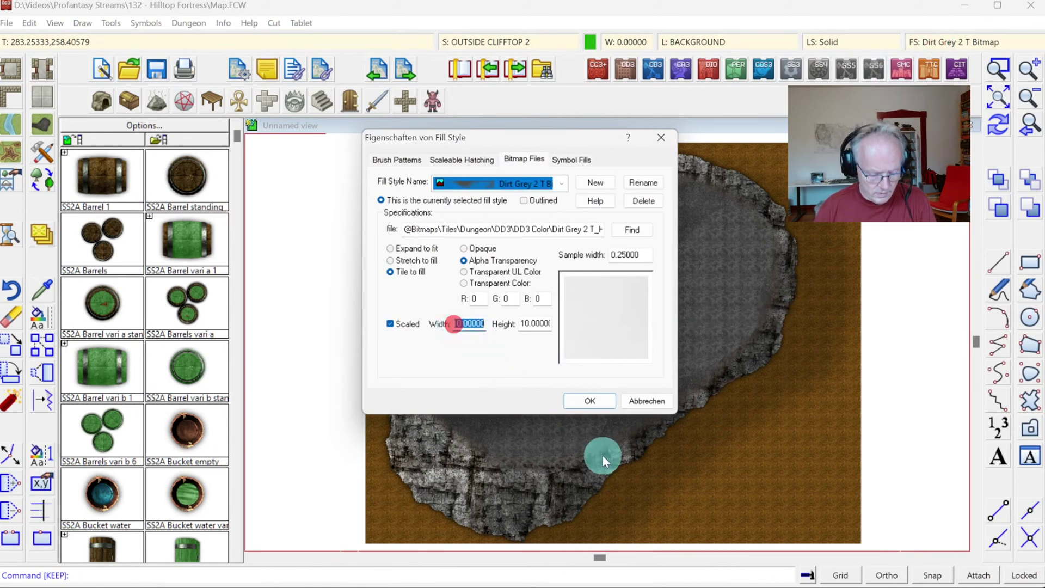
key(Tab)
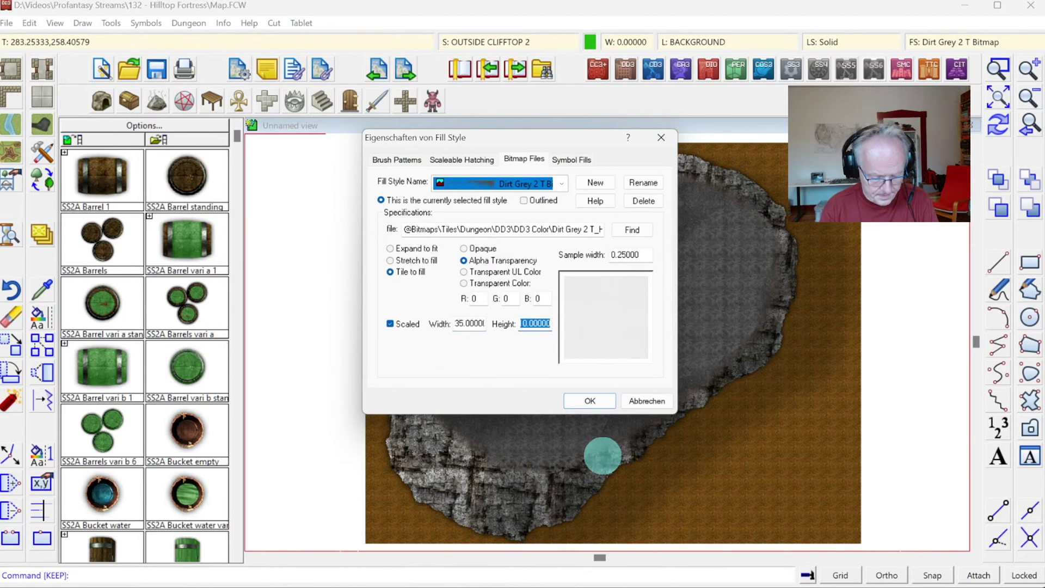
text(35)
key(Tab)
click(604, 403)
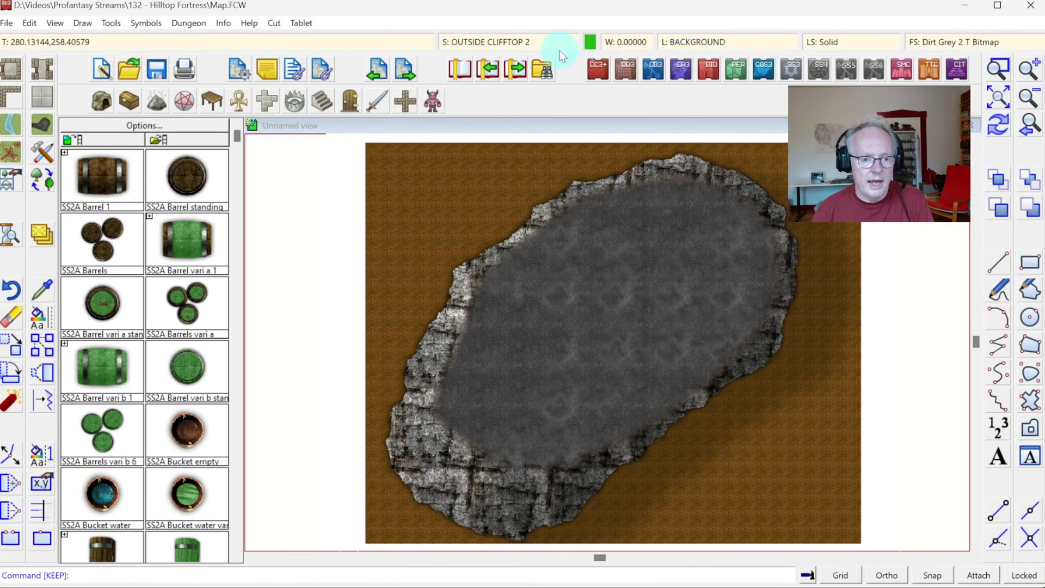
Step: Turn off the Edge Fade, Inner effect on OUTSIDE CLIFFTOP 2 and set its edge width to 1 map unit
click(478, 42)
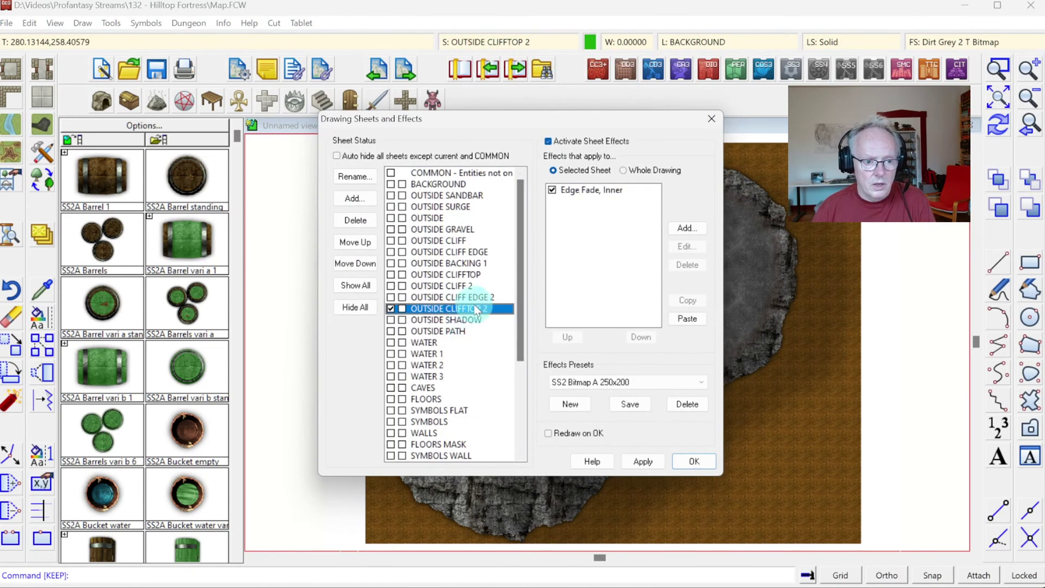
click(694, 462)
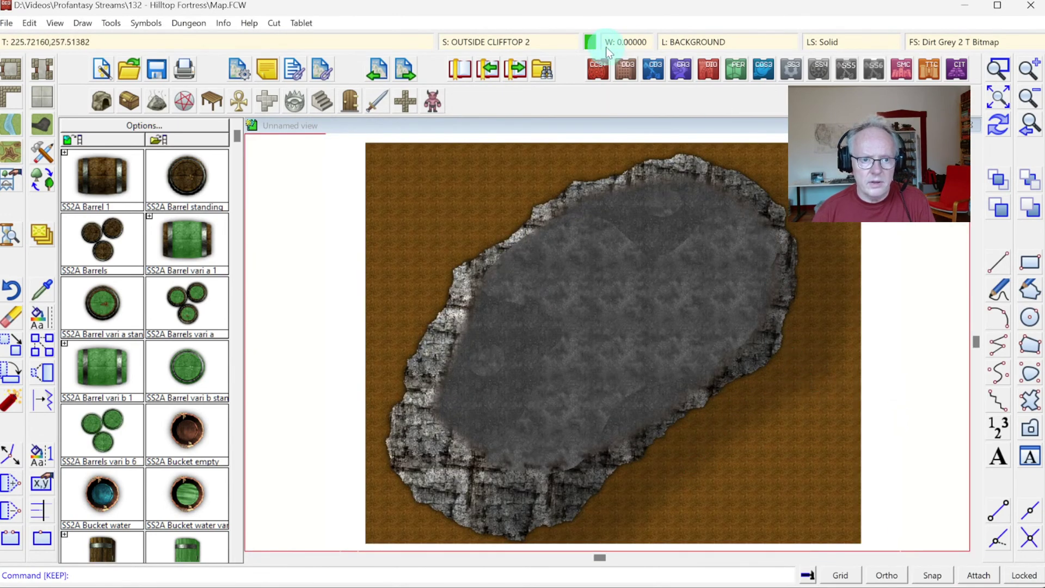
click(507, 44)
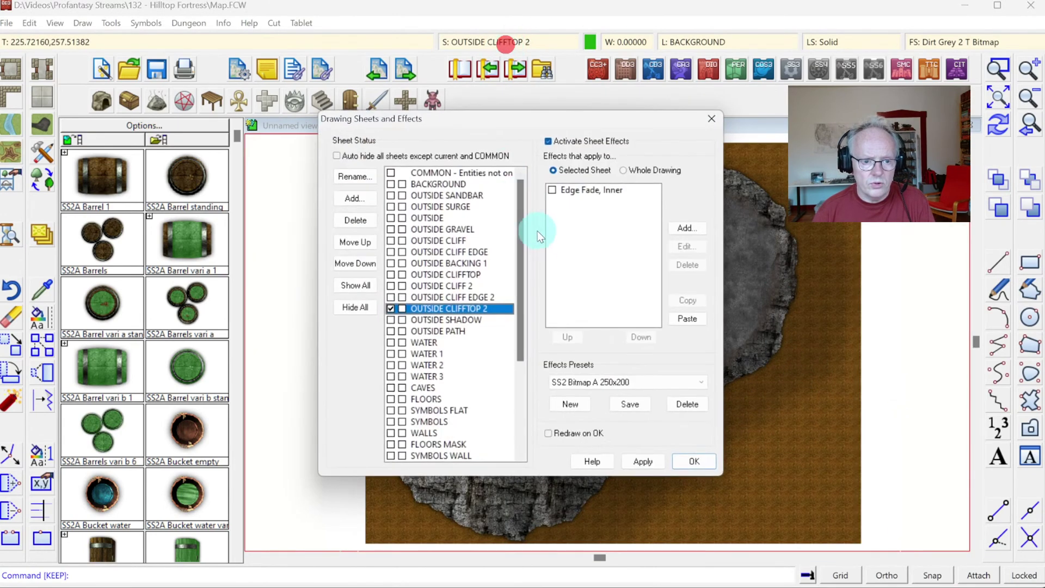
click(685, 246)
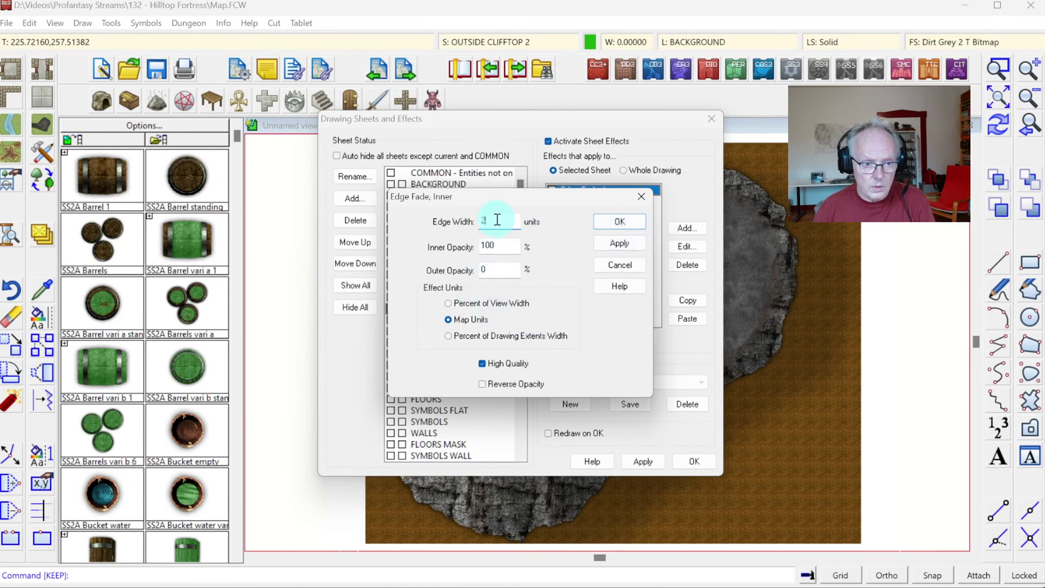
click(632, 226)
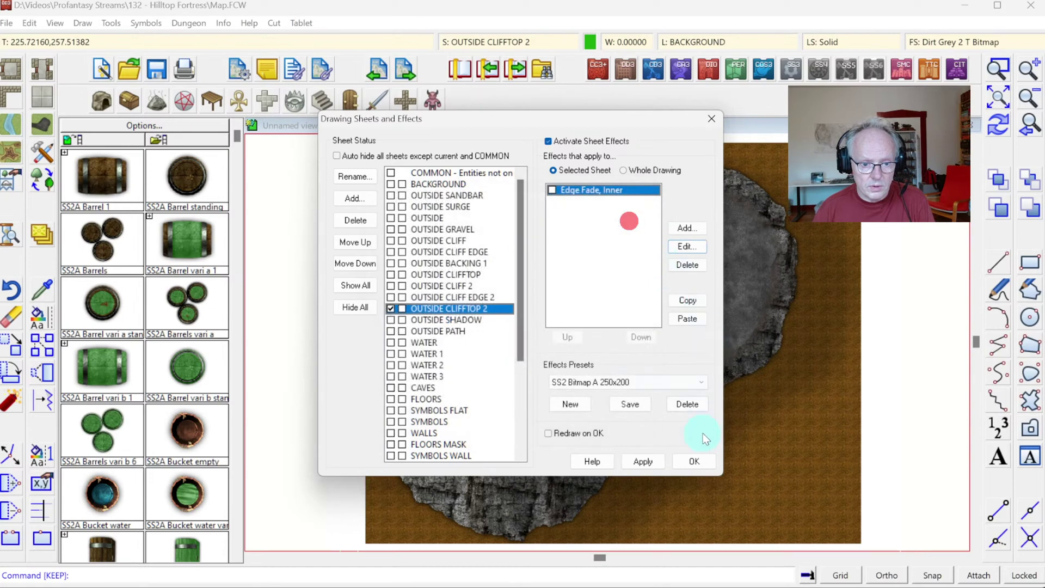
click(693, 460)
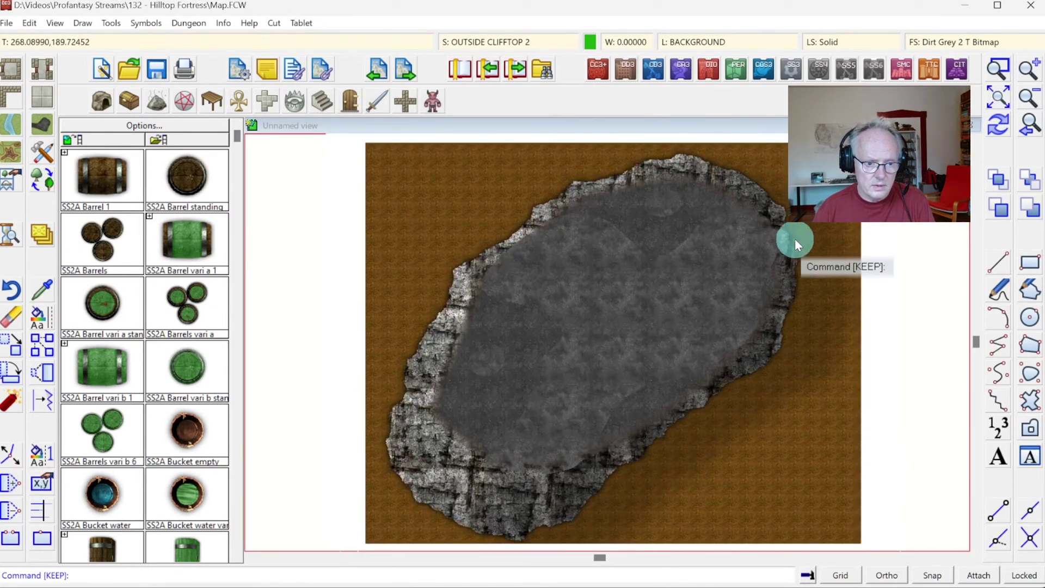
Step: Take the current properties from the clifftop dirt and turn the Edge Fade, Inner effect on OUTSIDE CLIFFTOP 2 back on
click(43, 297)
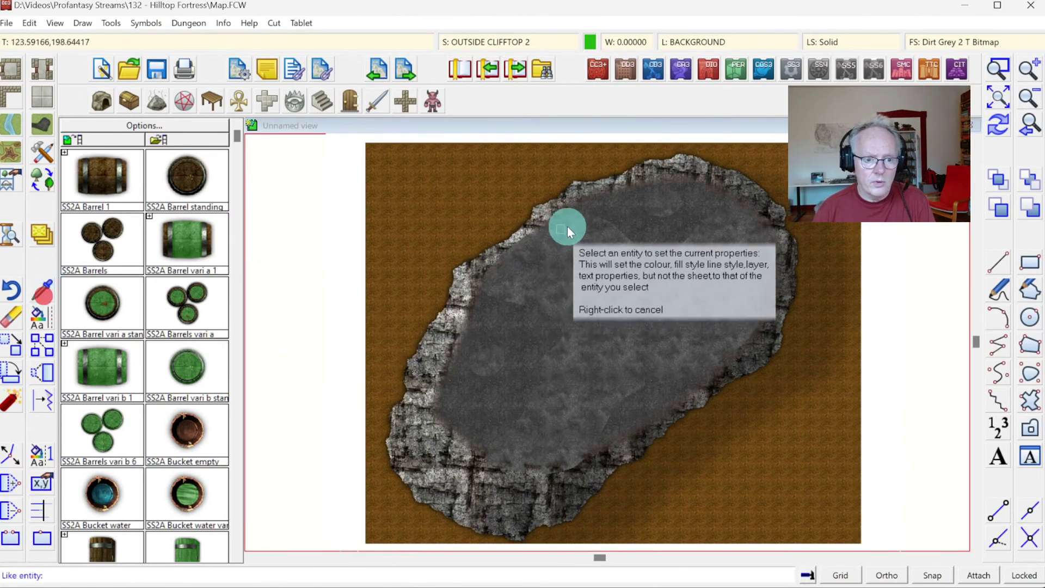
click(621, 227)
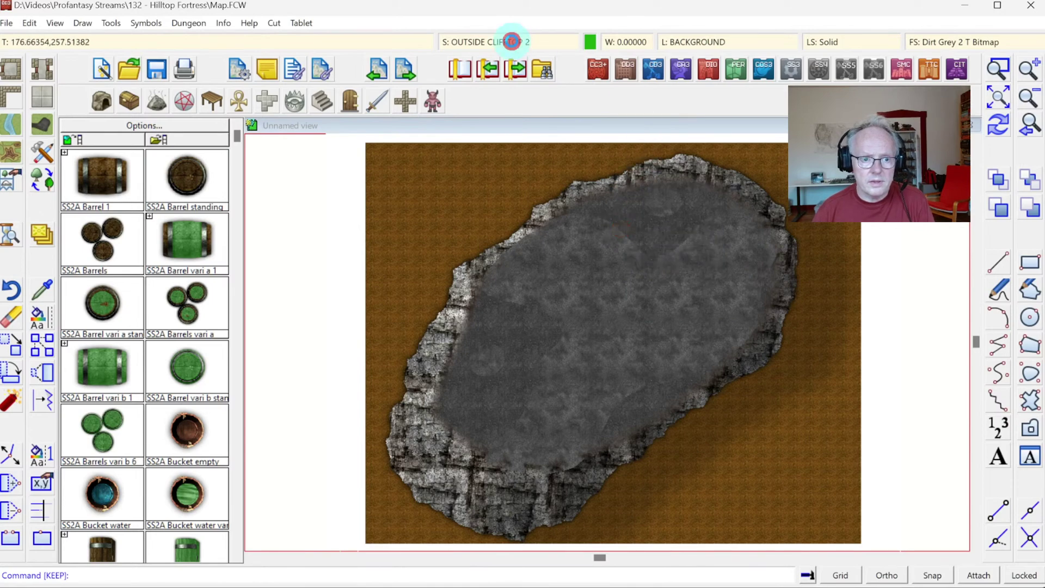
click(511, 42)
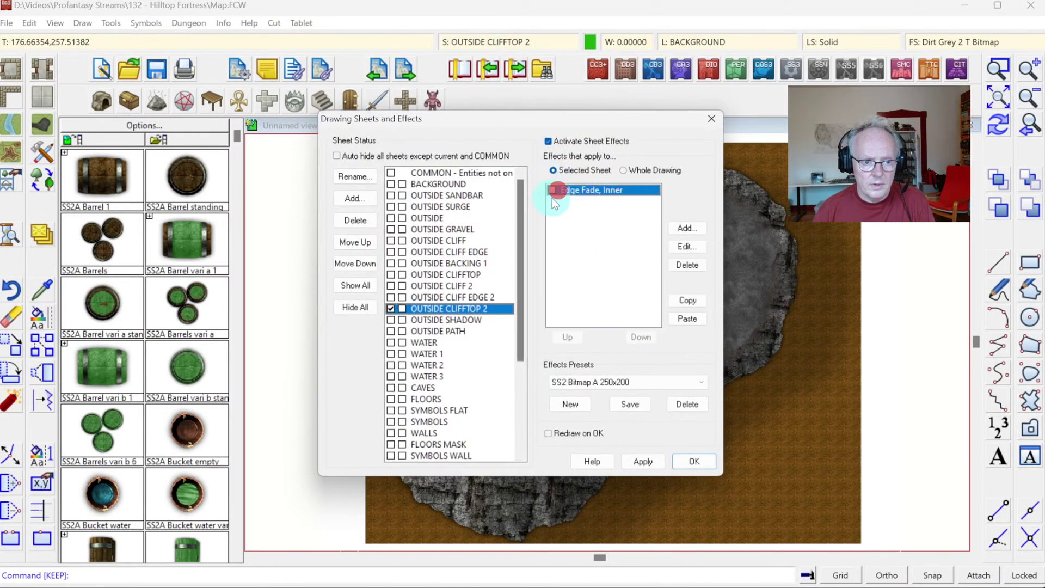
click(694, 462)
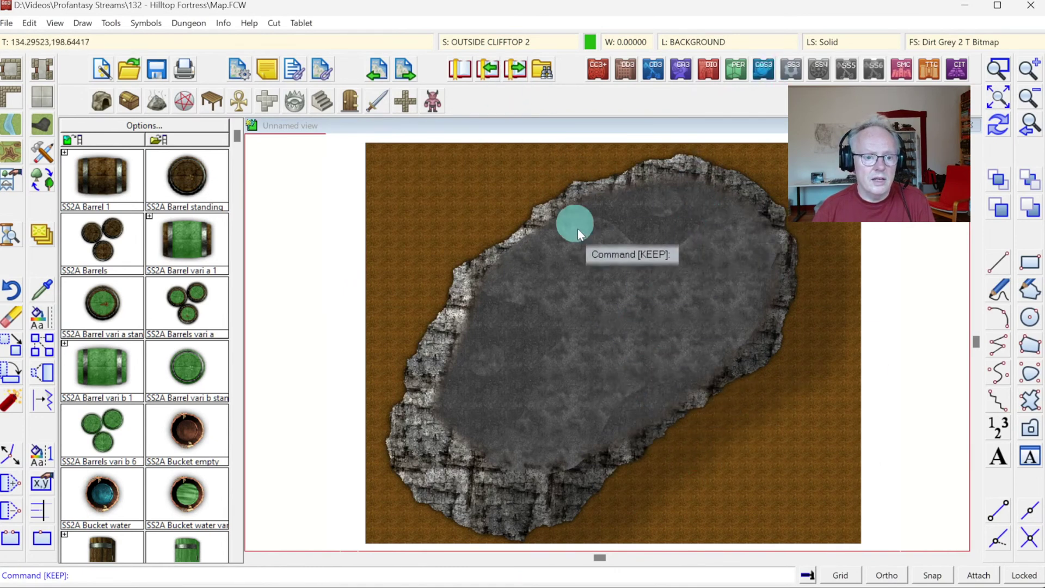
Step: Adjust the edge width of the Edge Fade, Inner effect on the OUTSIDE CLIFFTOP 2 sheet and apply it to the map
click(475, 42)
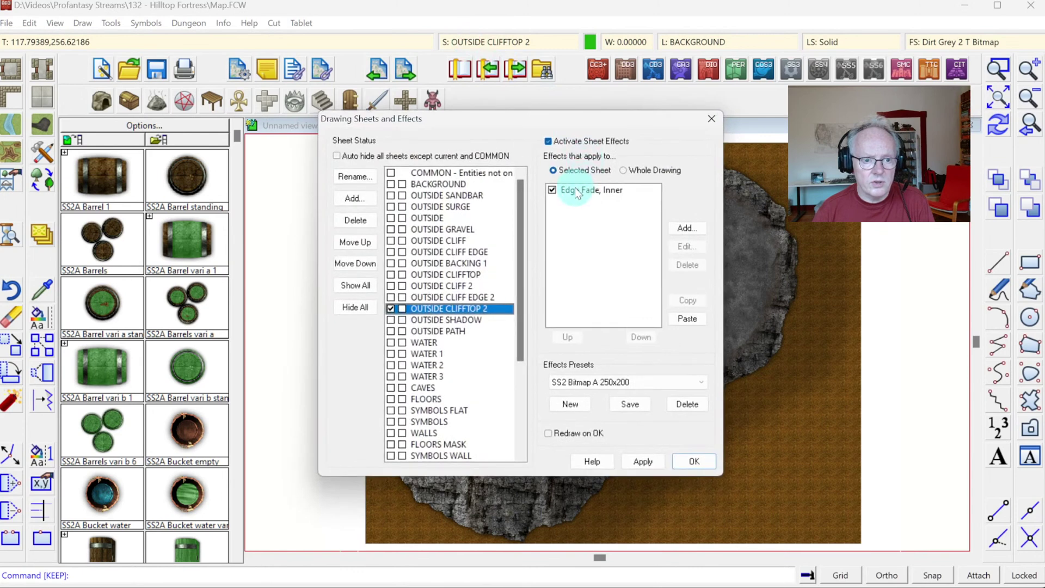
click(684, 247)
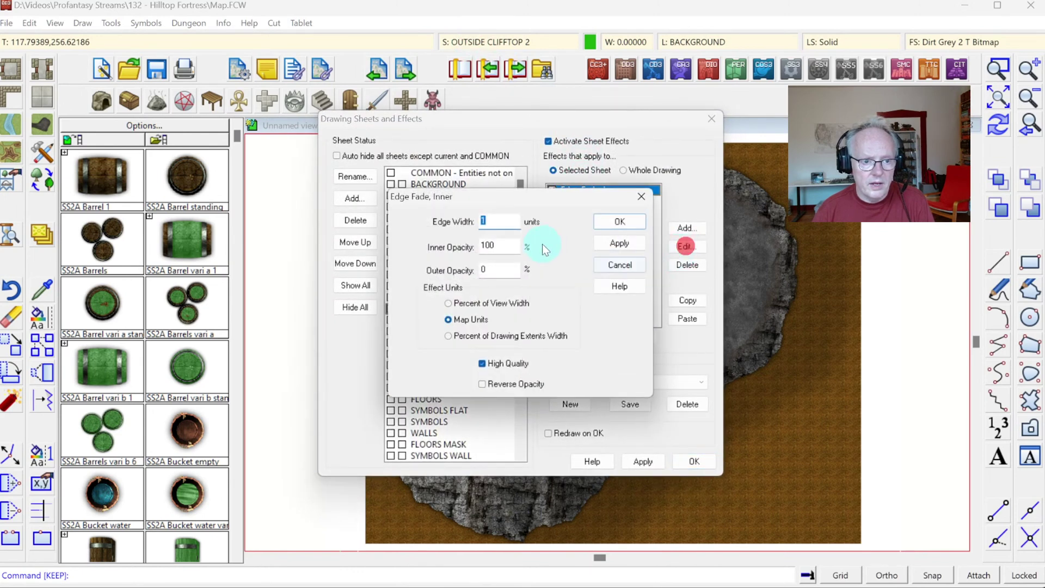
click(625, 243)
click(619, 221)
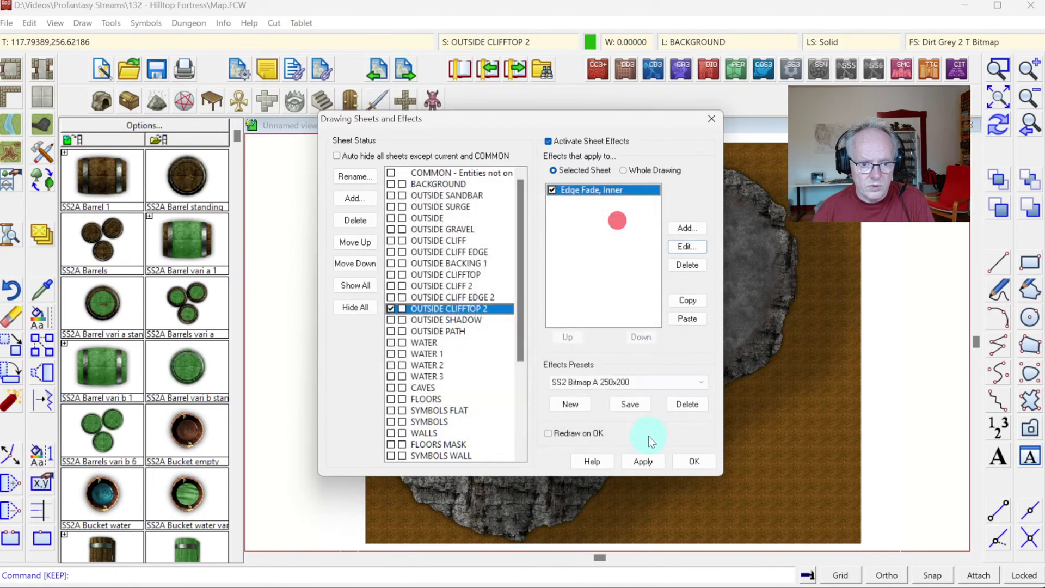
click(689, 461)
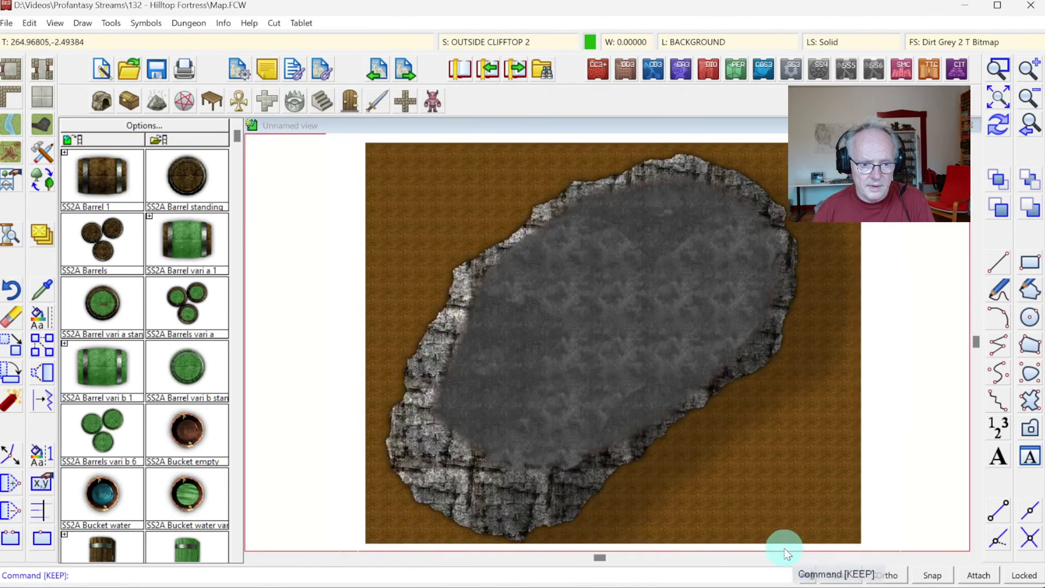
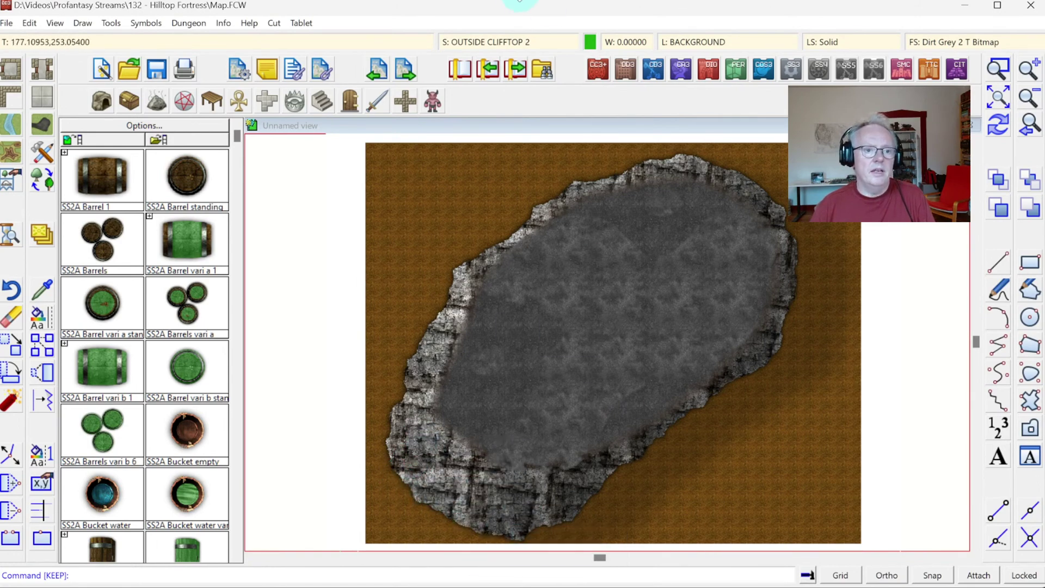
Step: Make OUTSIDE PATH the current drawing sheet
click(482, 43)
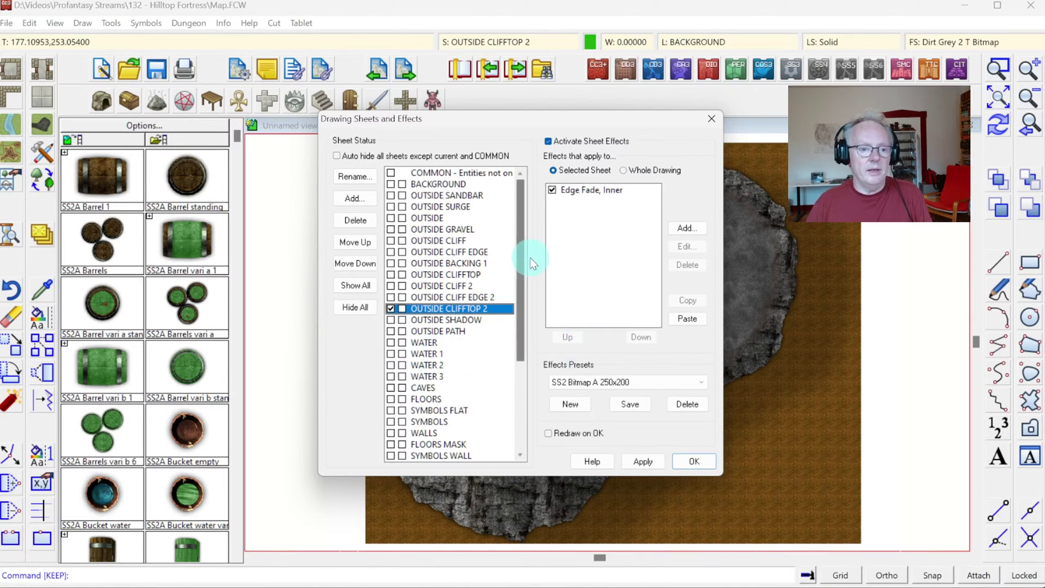
scroll(523, 264, down, 1)
scroll(524, 271, up, 1)
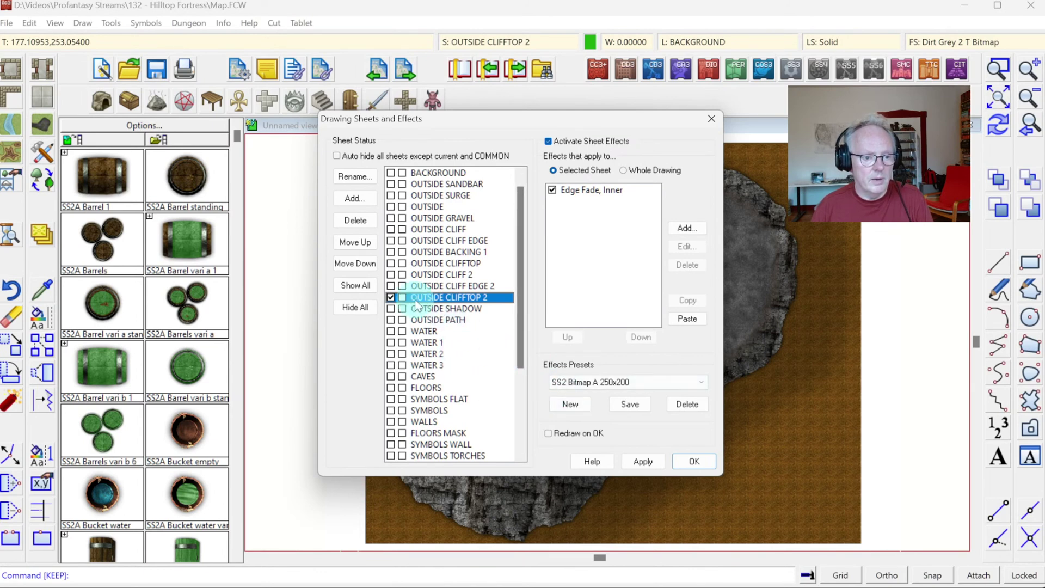
click(390, 320)
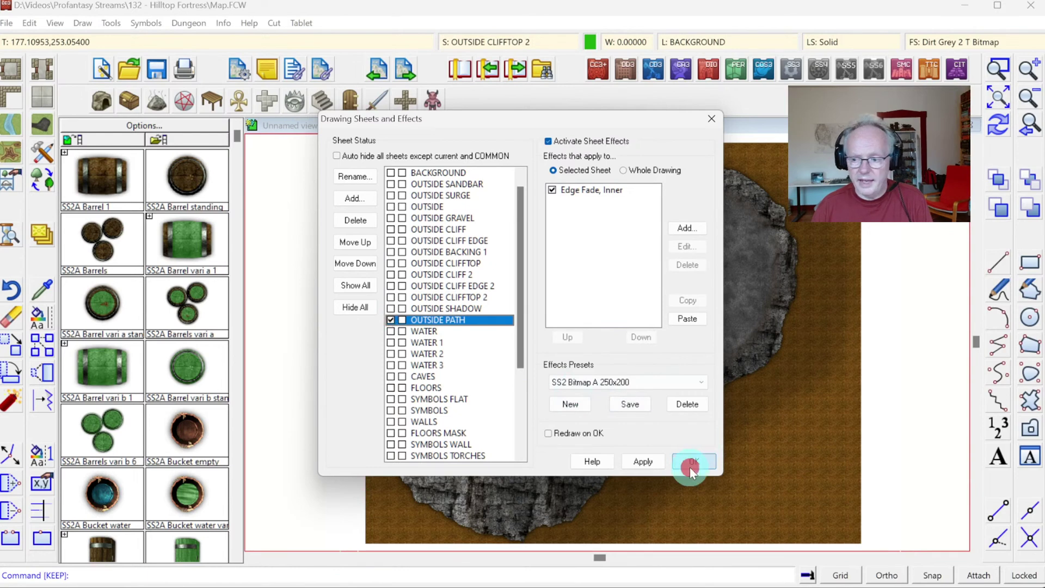
click(690, 466)
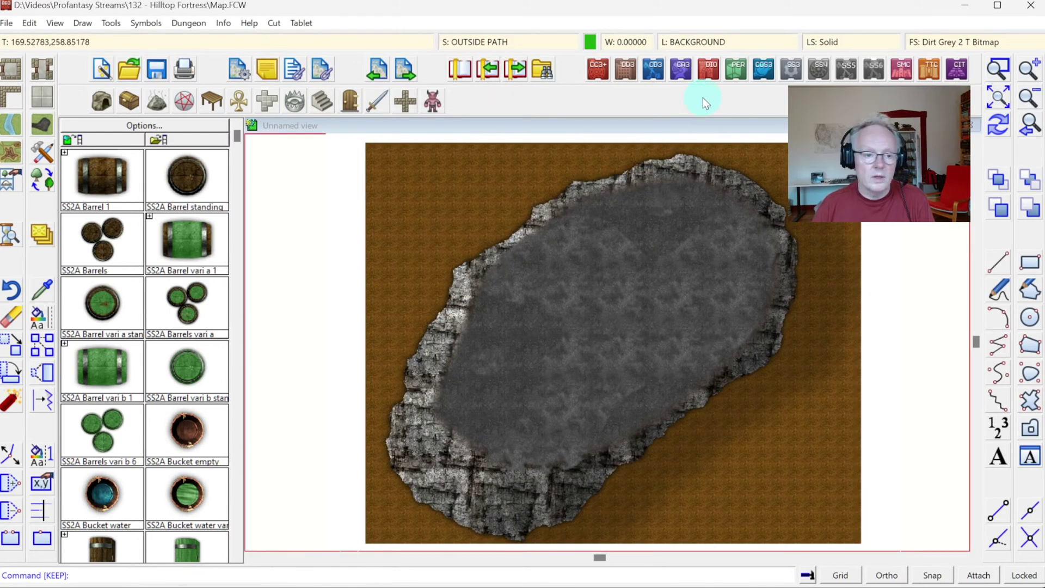
Step: Show the hidden BITMAP sheet so the sketch overlays the map
click(490, 42)
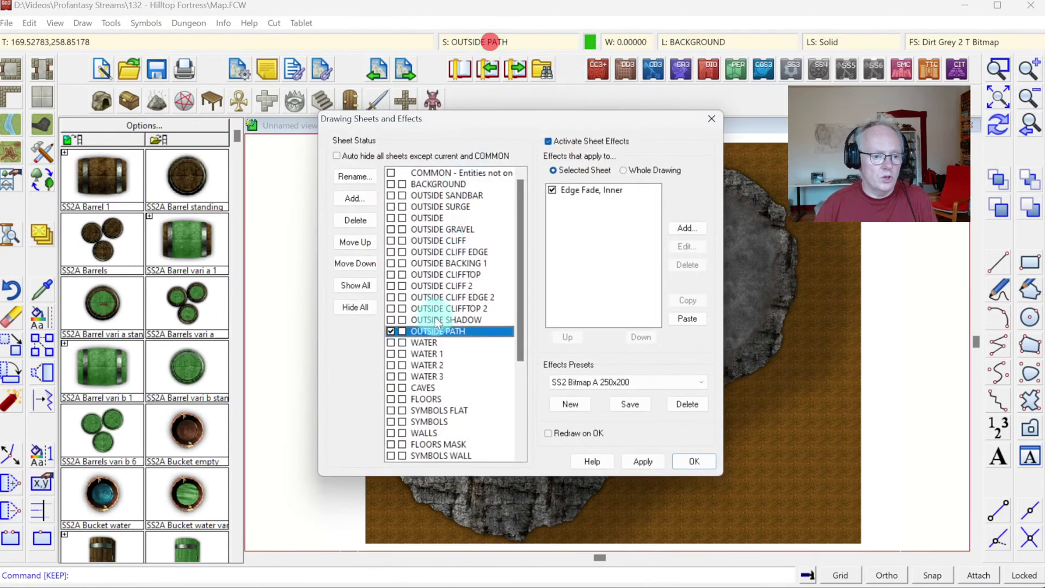
scroll(455, 327, down, 4)
click(402, 410)
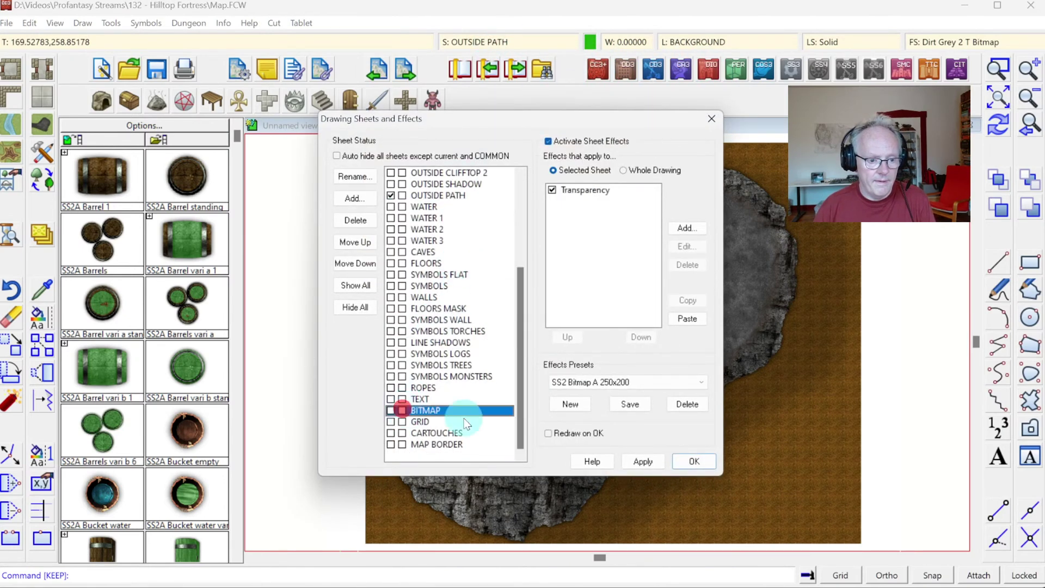
click(695, 464)
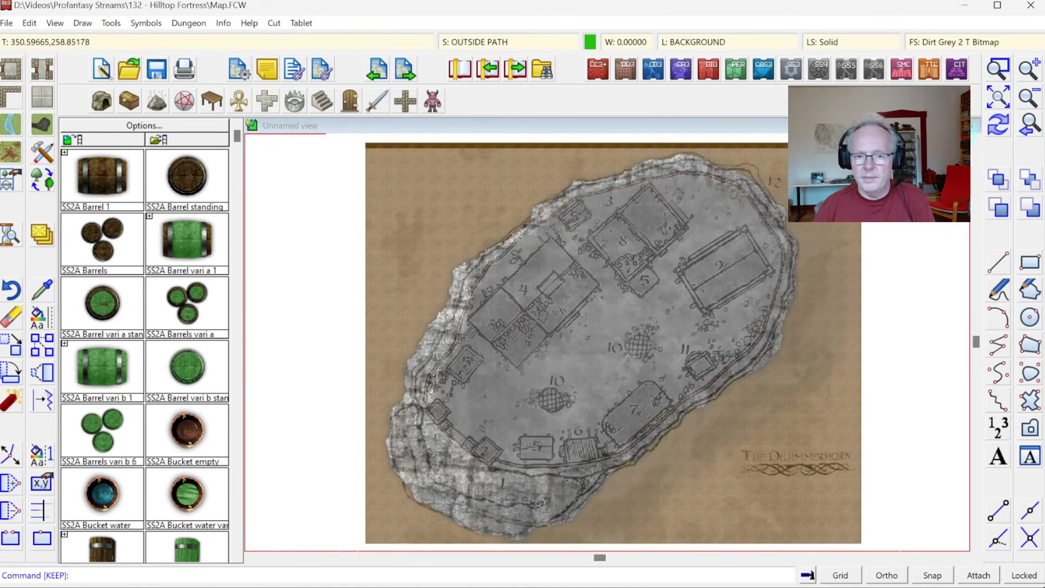
Step: Raise the opacity of the Transparency effect on the BITMAP sheet to make the sketch clearer over the southwestern cliff
click(1005, 69)
click(368, 399)
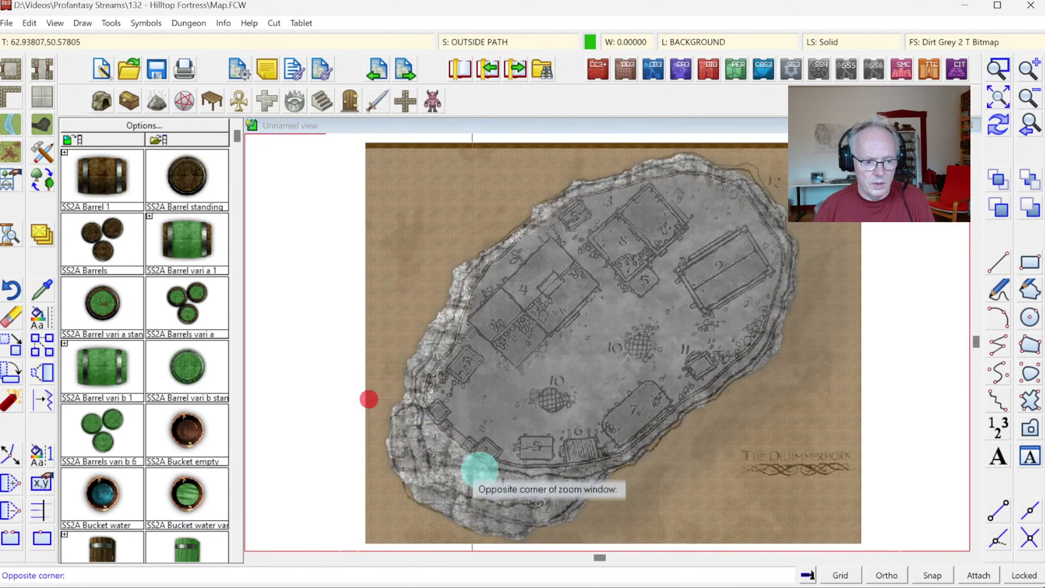
click(593, 544)
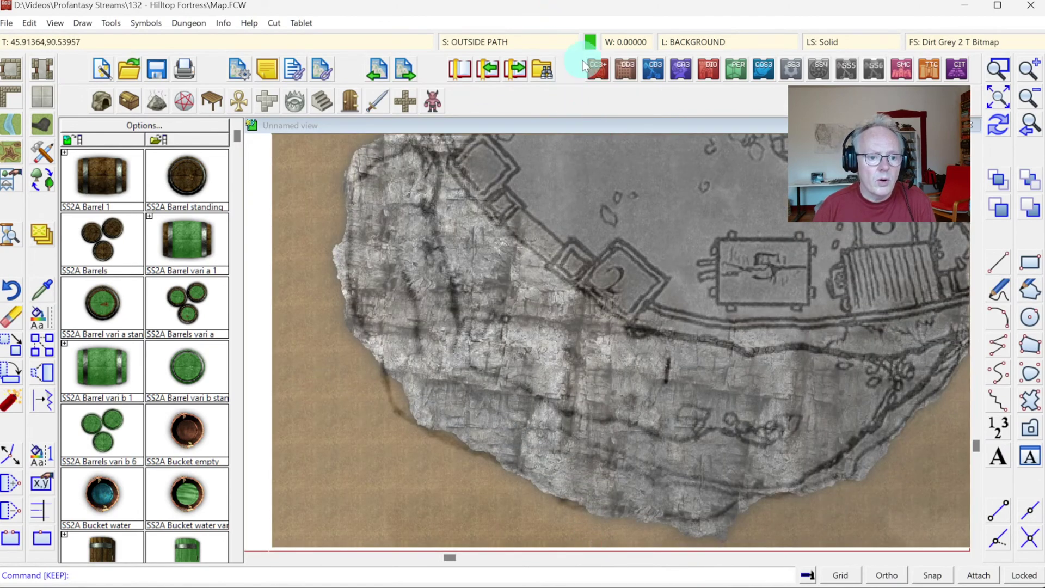
click(493, 40)
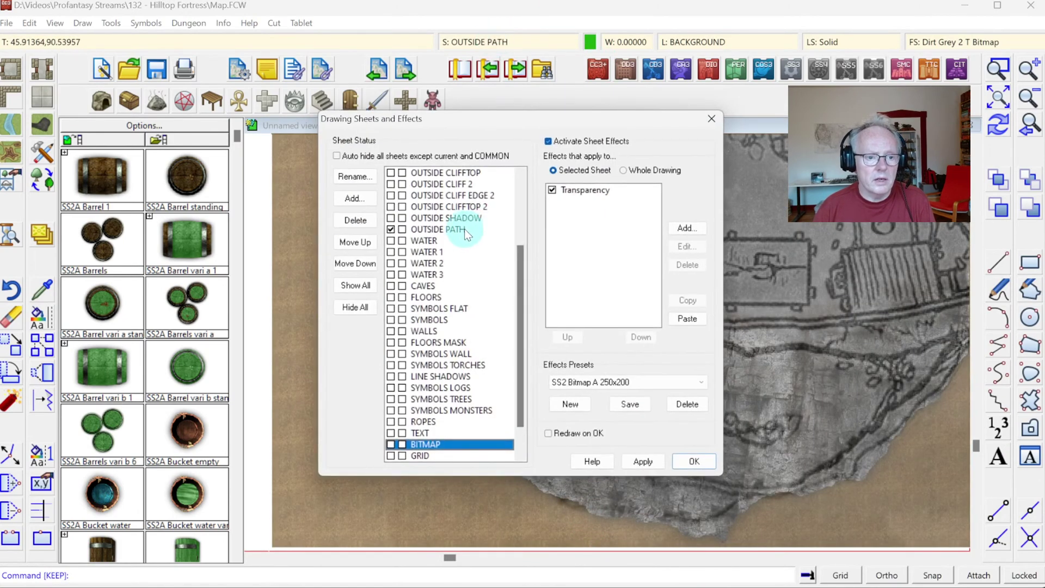
click(591, 190)
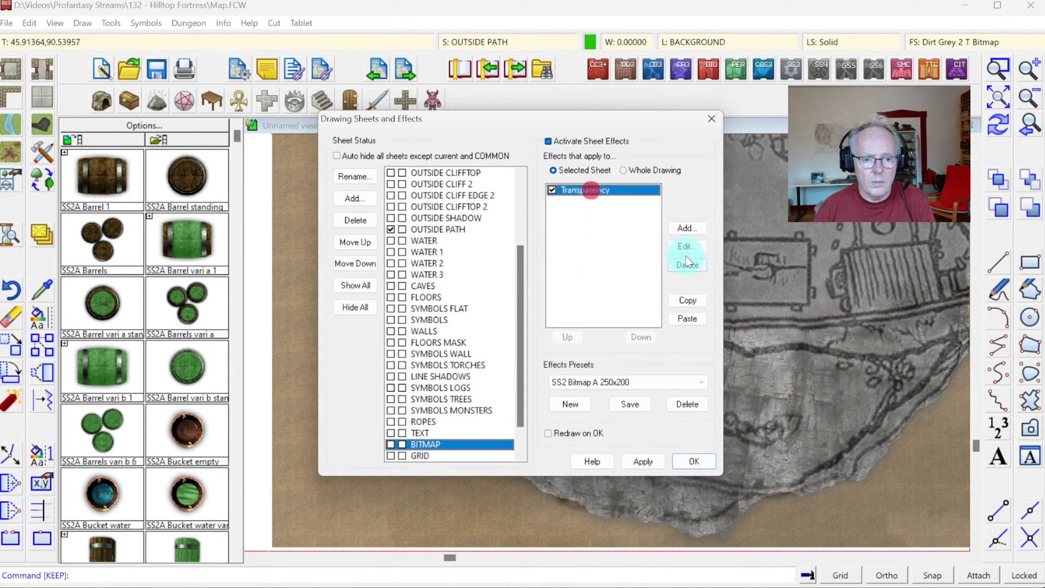
click(685, 250)
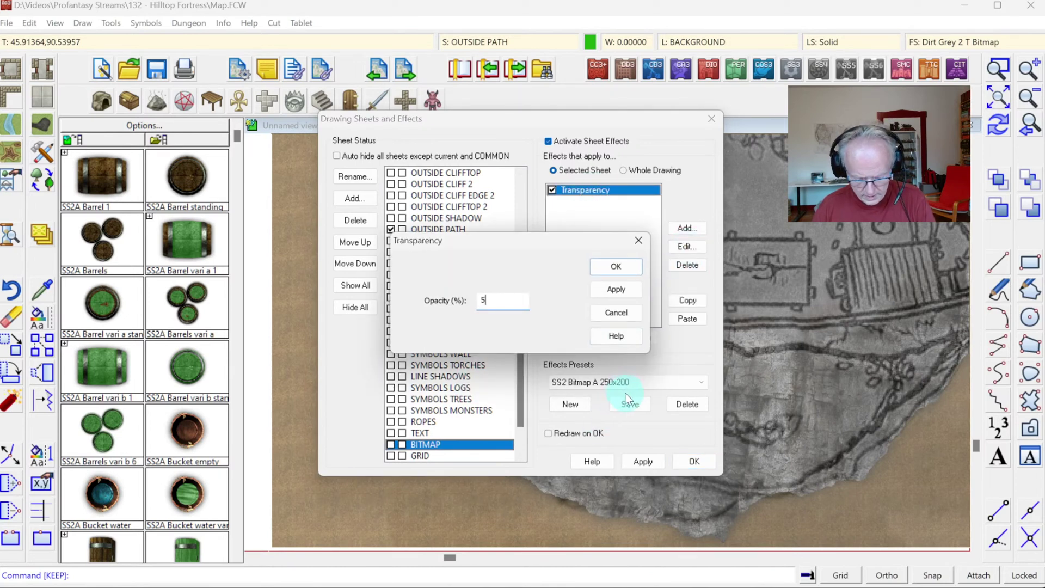
click(625, 262)
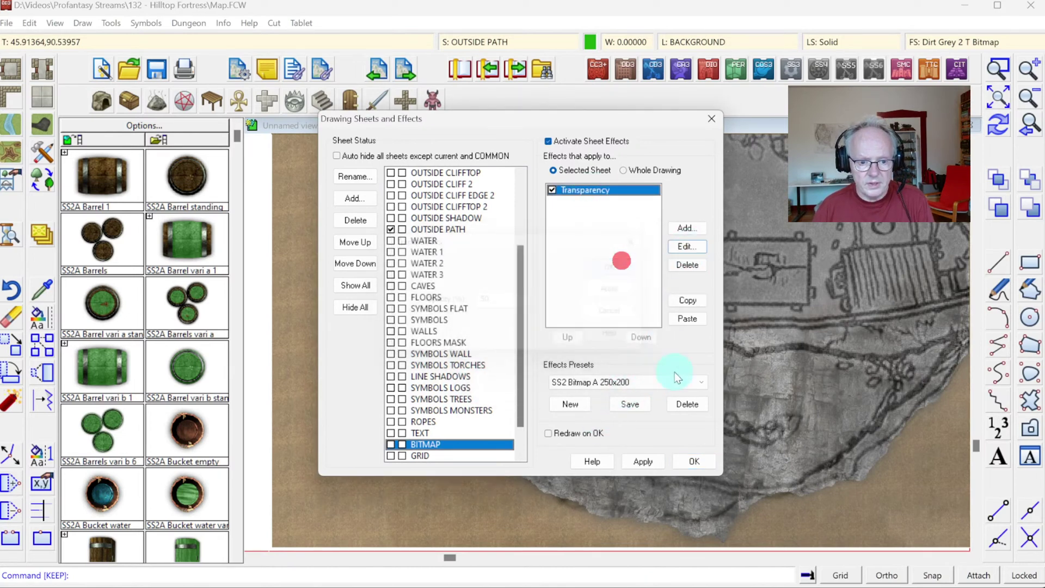
click(695, 460)
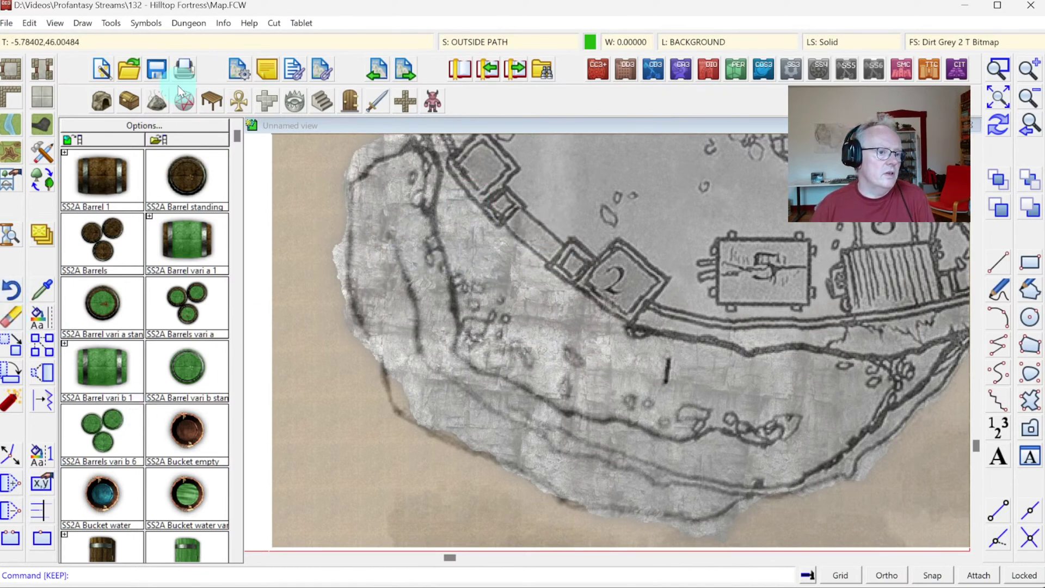
Step: Draw the switchback path up the southwestern cliff with the Terrain, Dirt Brown 4, Straight tool, tracing the sketched route, and redraw the map
click(42, 152)
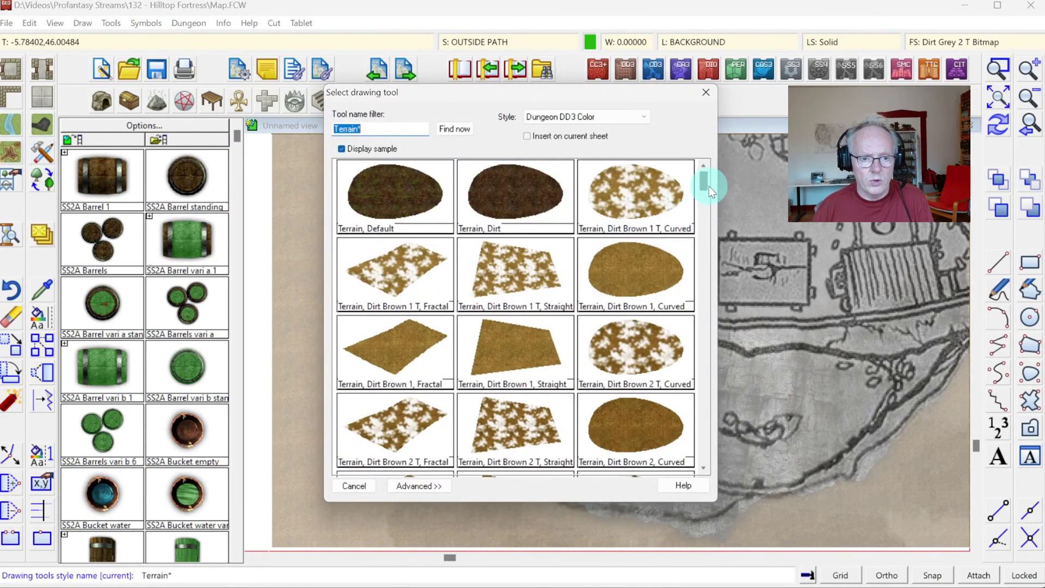
drag(708, 187, 708, 210)
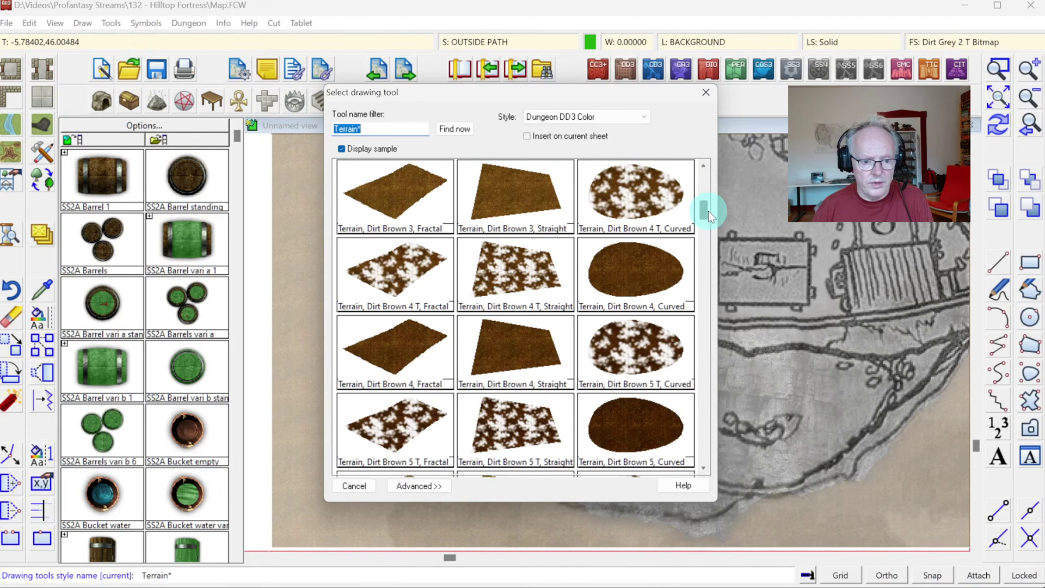
click(484, 346)
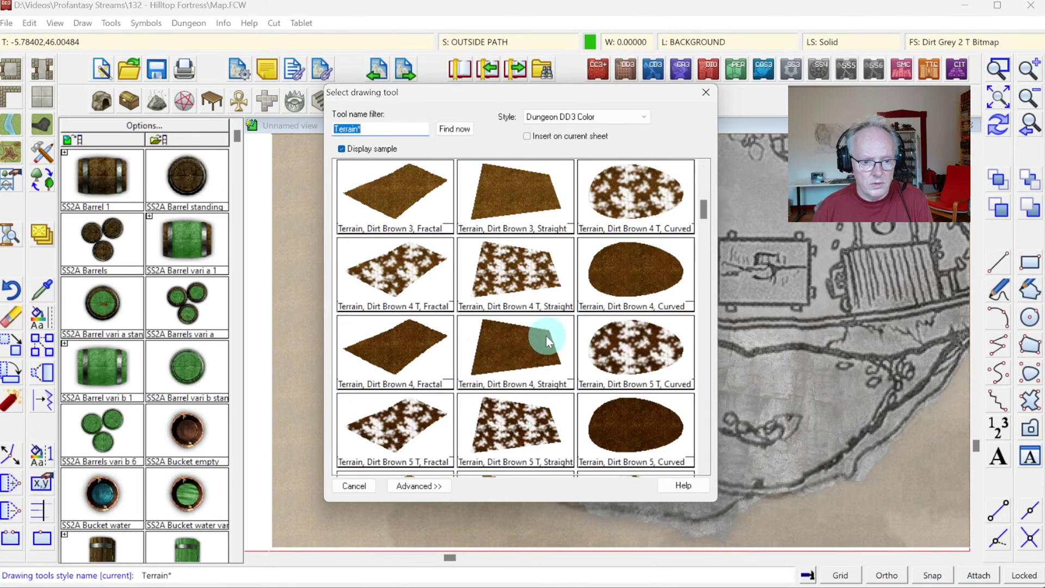
double_click(520, 360)
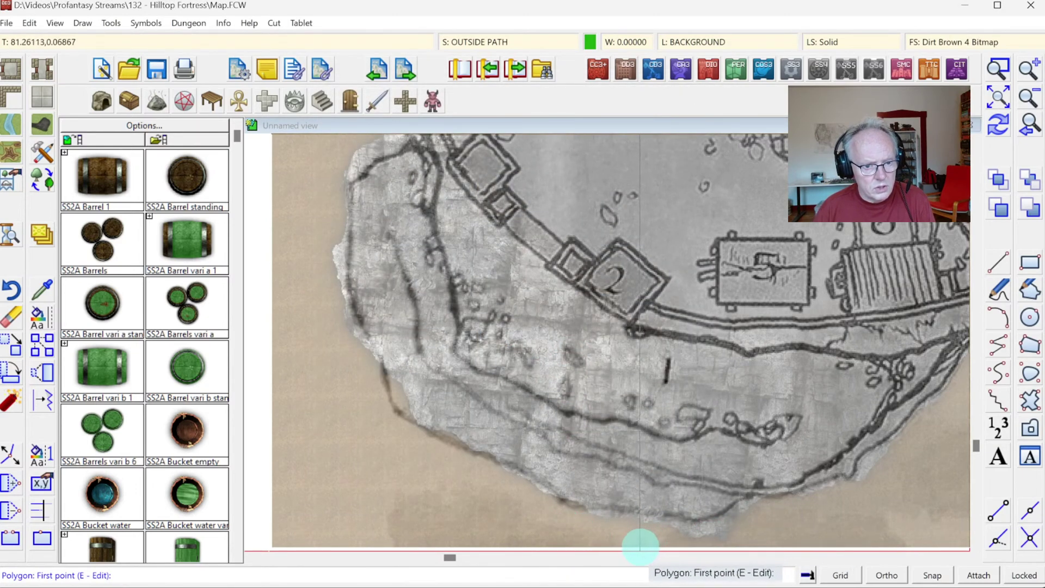
click(621, 502)
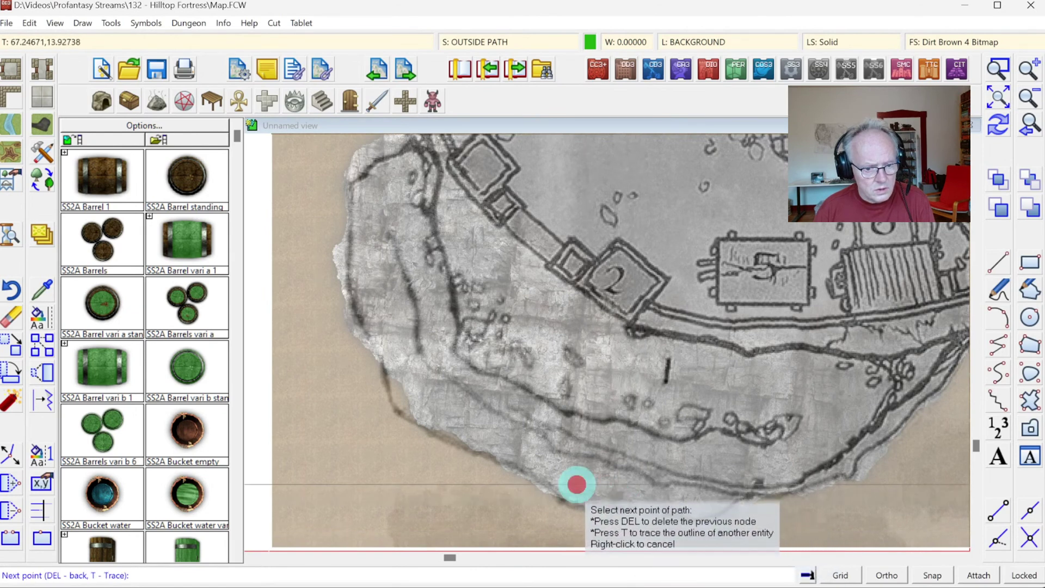
click(421, 391)
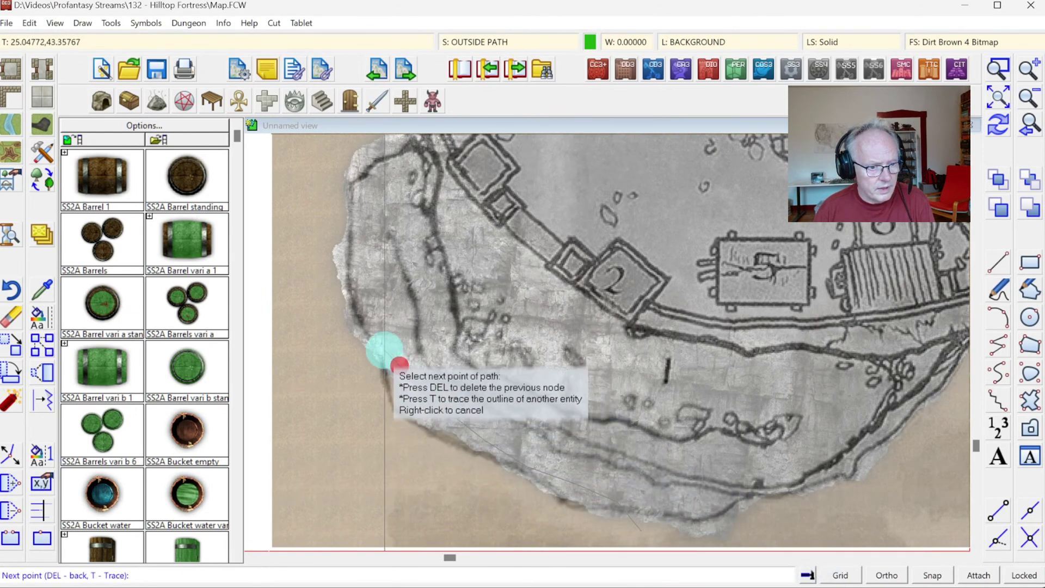
click(356, 274)
click(354, 187)
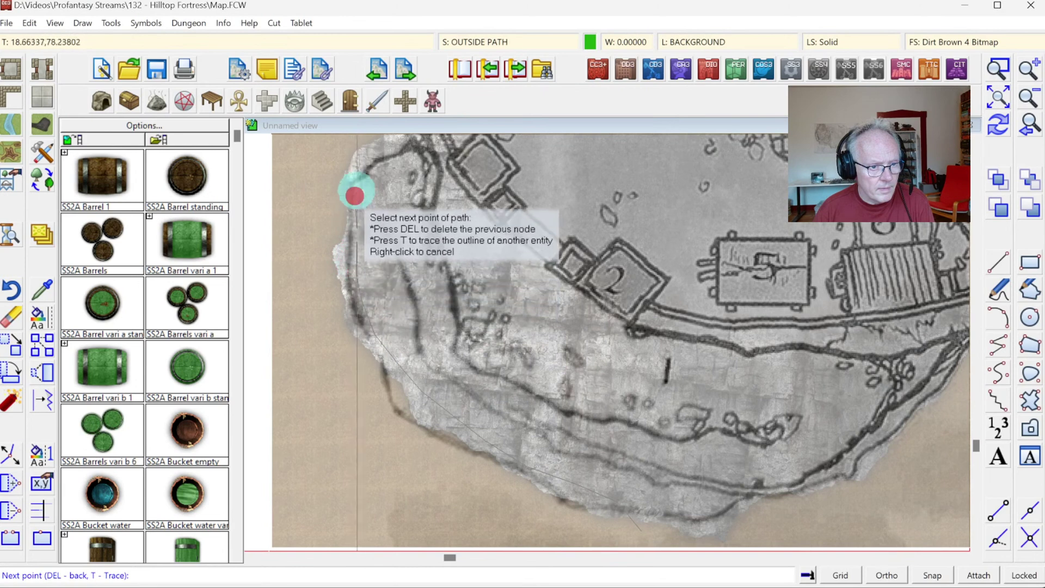
click(380, 159)
click(425, 176)
click(429, 213)
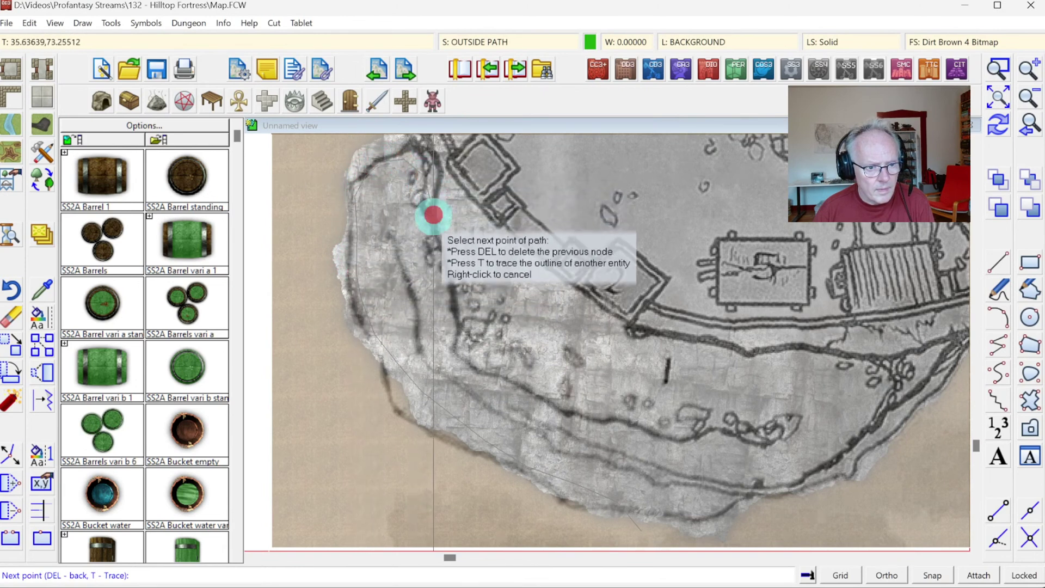
click(430, 245)
click(434, 273)
click(444, 313)
click(455, 346)
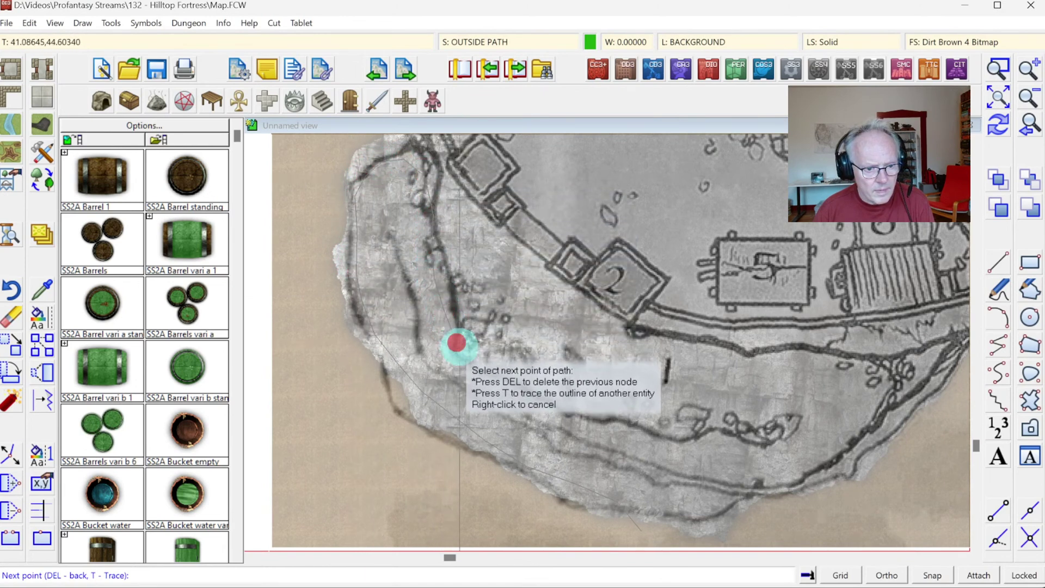
click(471, 364)
click(496, 392)
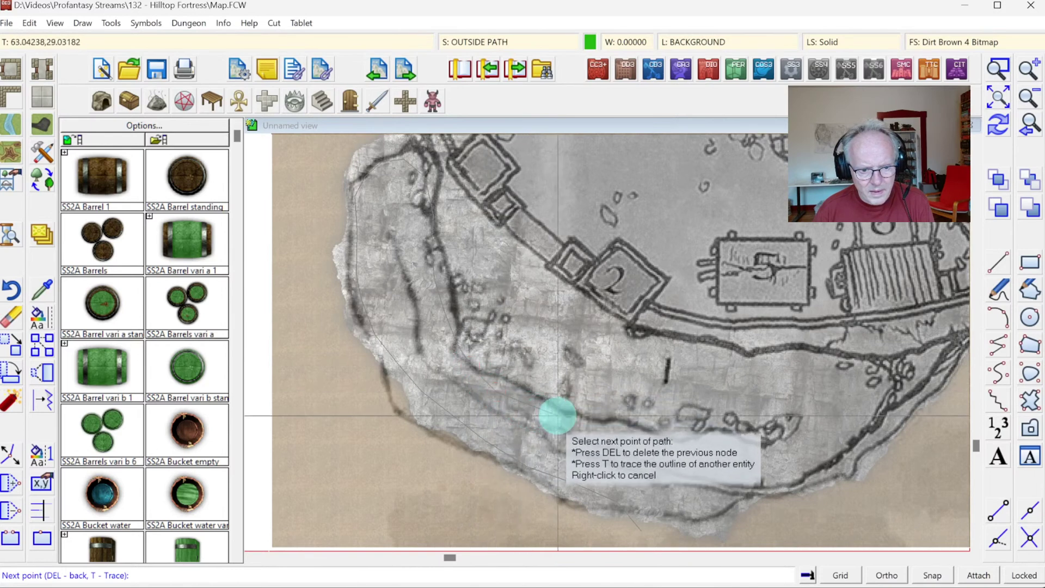
click(555, 416)
click(621, 434)
click(651, 445)
click(688, 447)
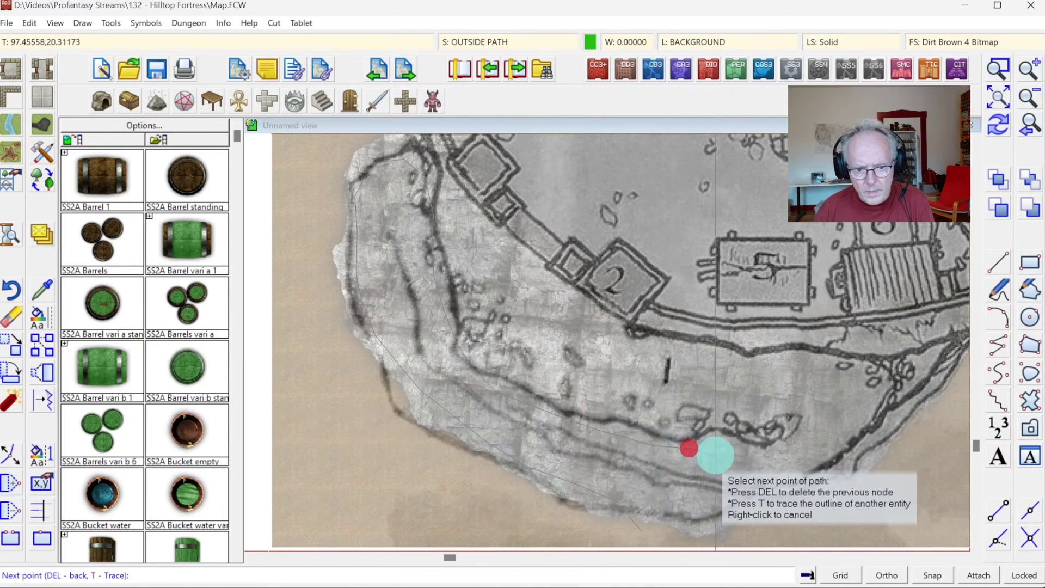
click(723, 452)
click(763, 454)
click(806, 433)
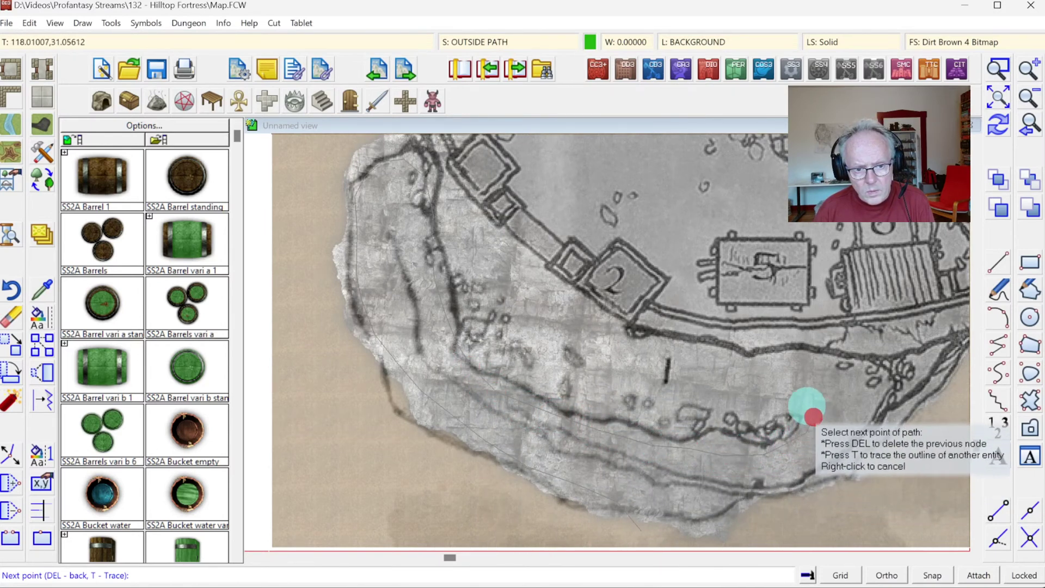
click(795, 400)
click(766, 390)
click(735, 393)
click(652, 390)
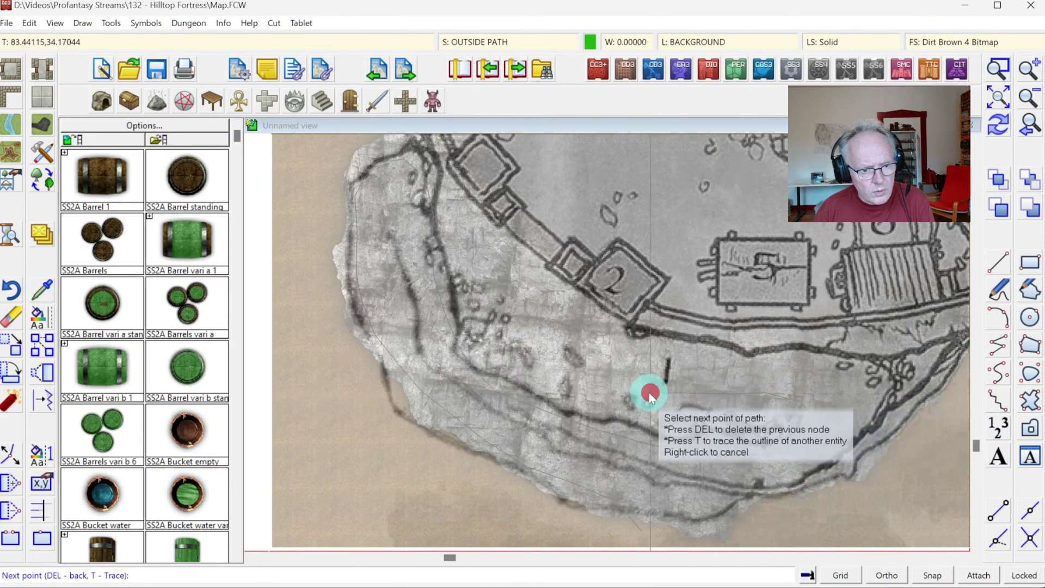
click(611, 376)
click(596, 372)
click(533, 341)
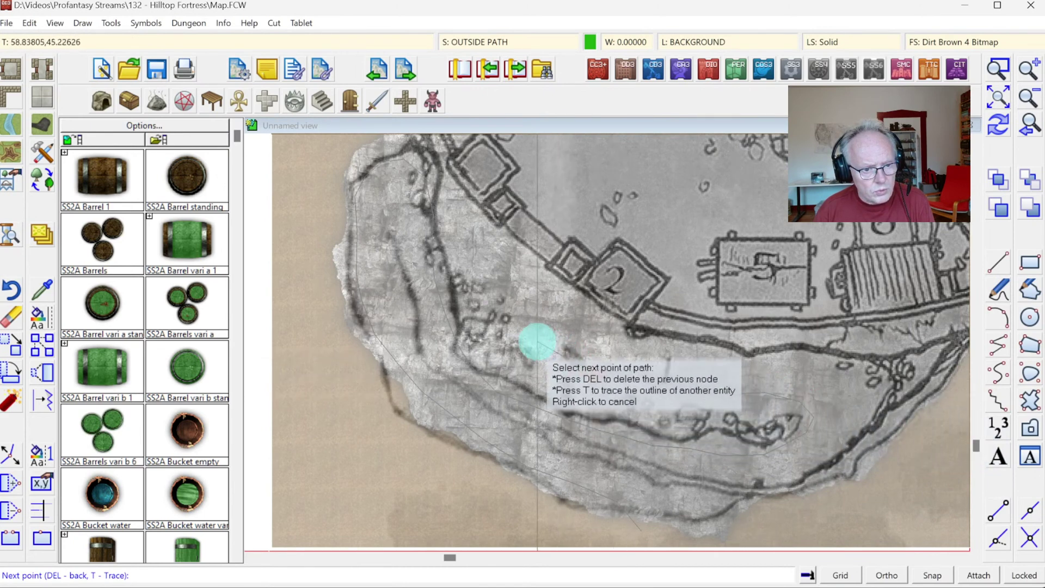
click(497, 299)
click(477, 273)
click(491, 244)
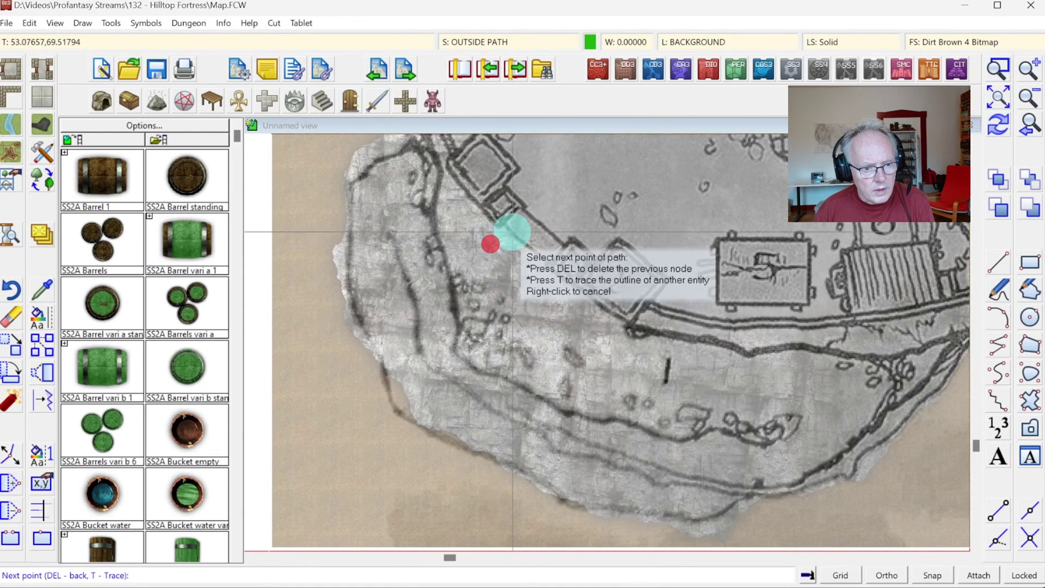
click(509, 224)
click(543, 236)
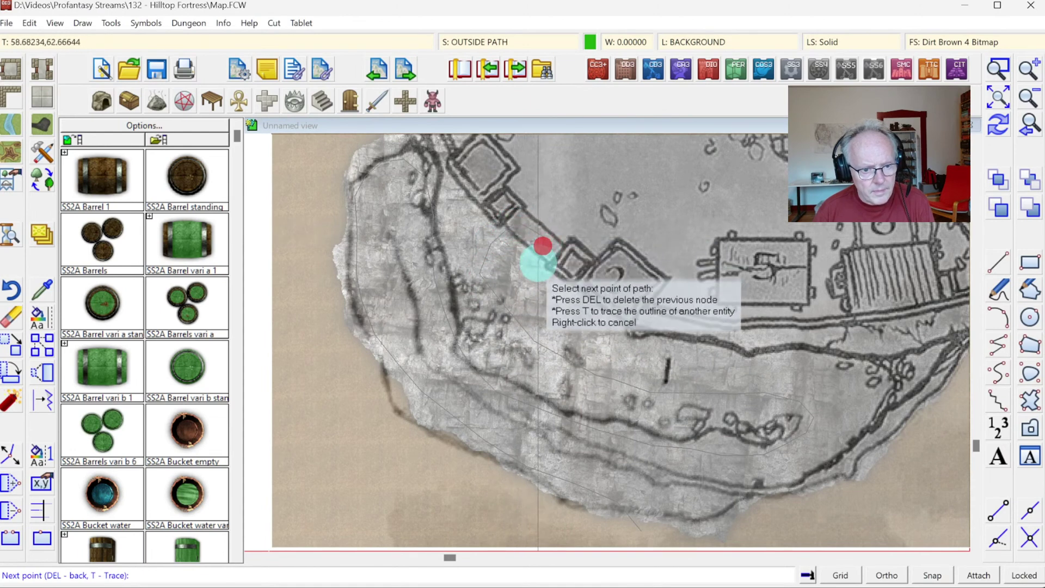
click(547, 283)
click(576, 326)
click(609, 350)
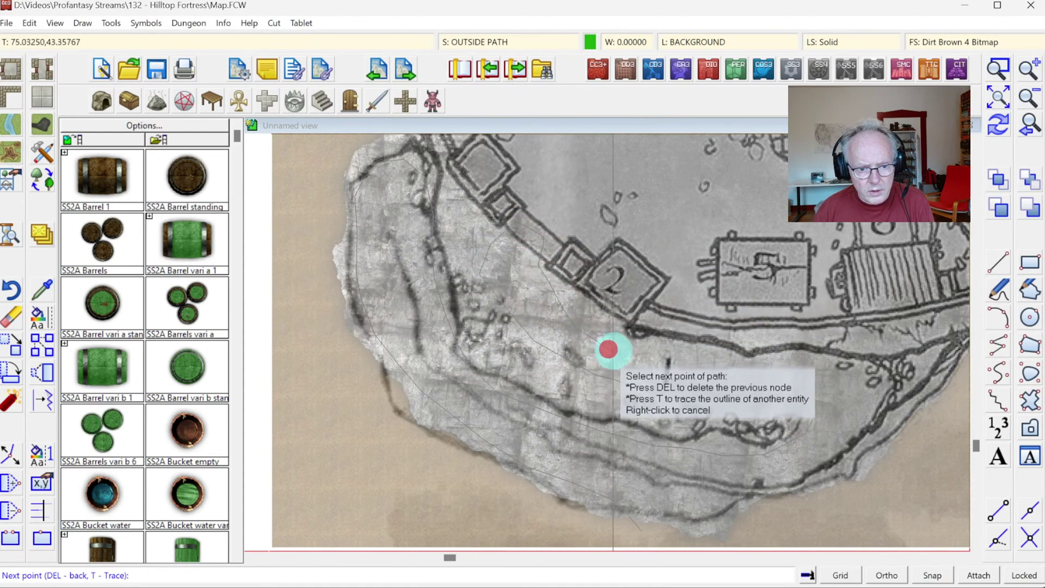
click(800, 370)
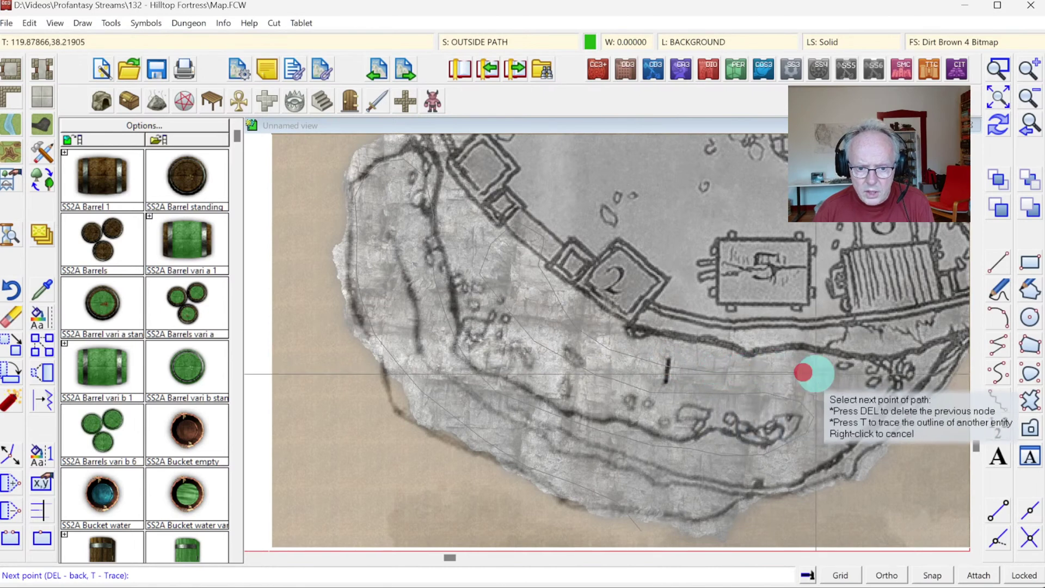
click(829, 375)
click(851, 422)
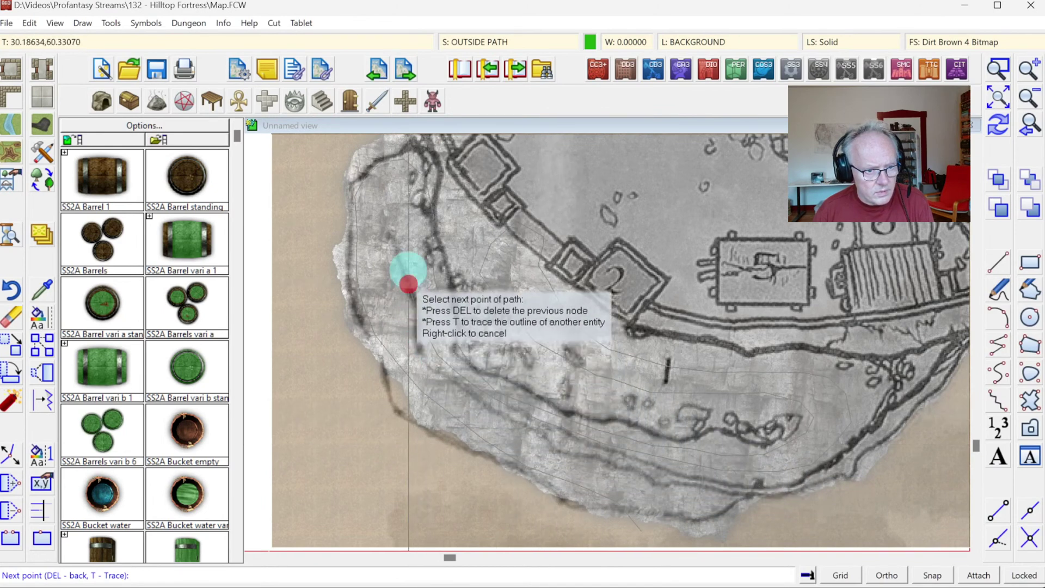
click(387, 229)
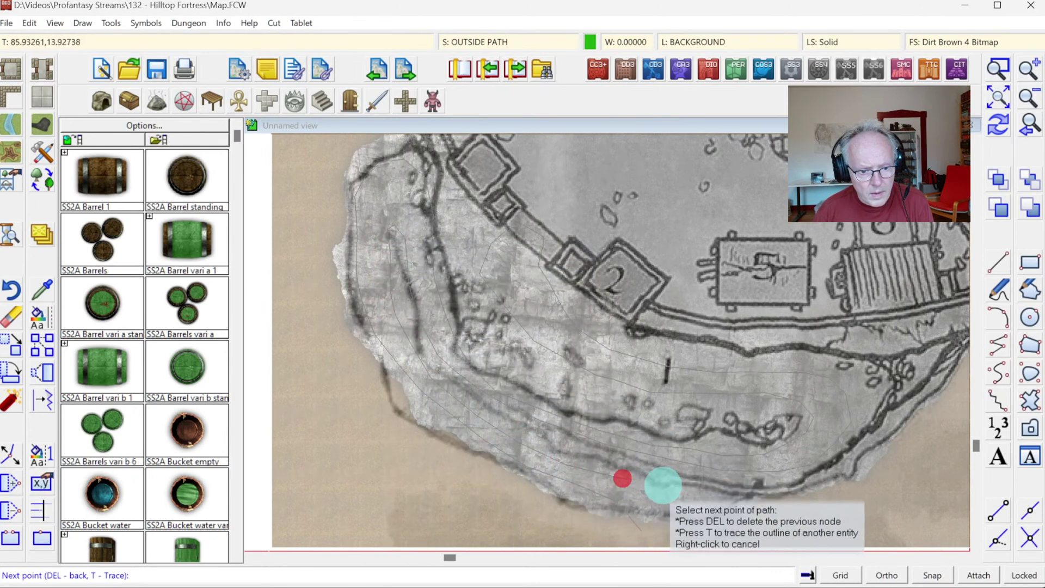
right_click(725, 524)
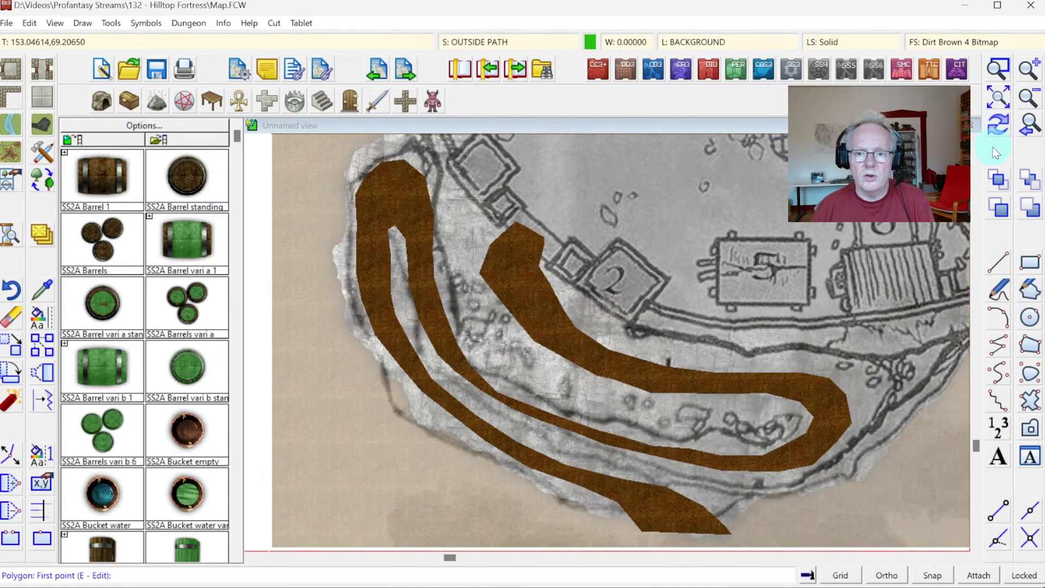
click(998, 126)
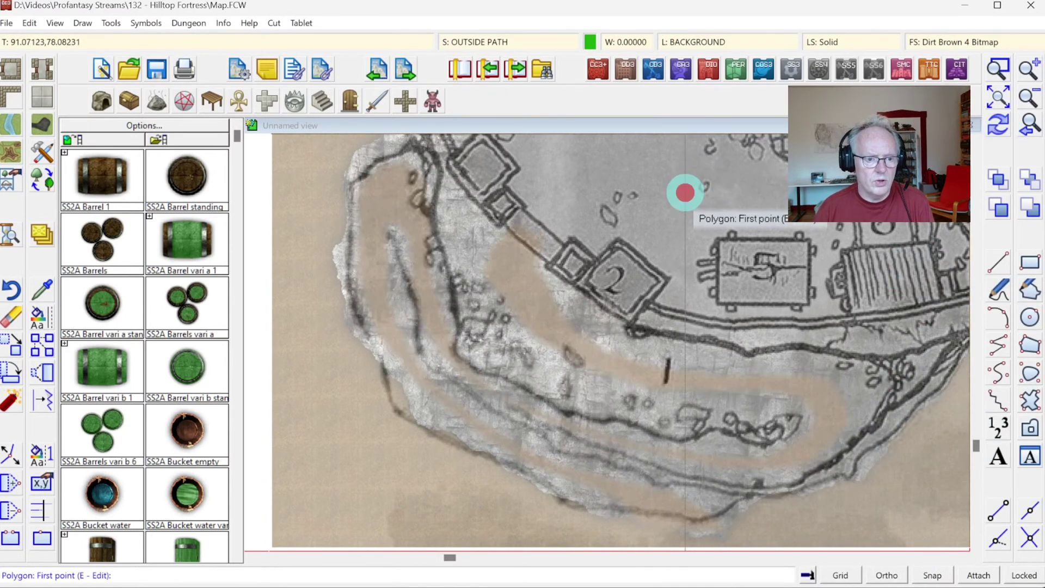
right_click(684, 191)
Step: Hide the BITMAP sheet so the map displays without the sketch overlay
click(463, 40)
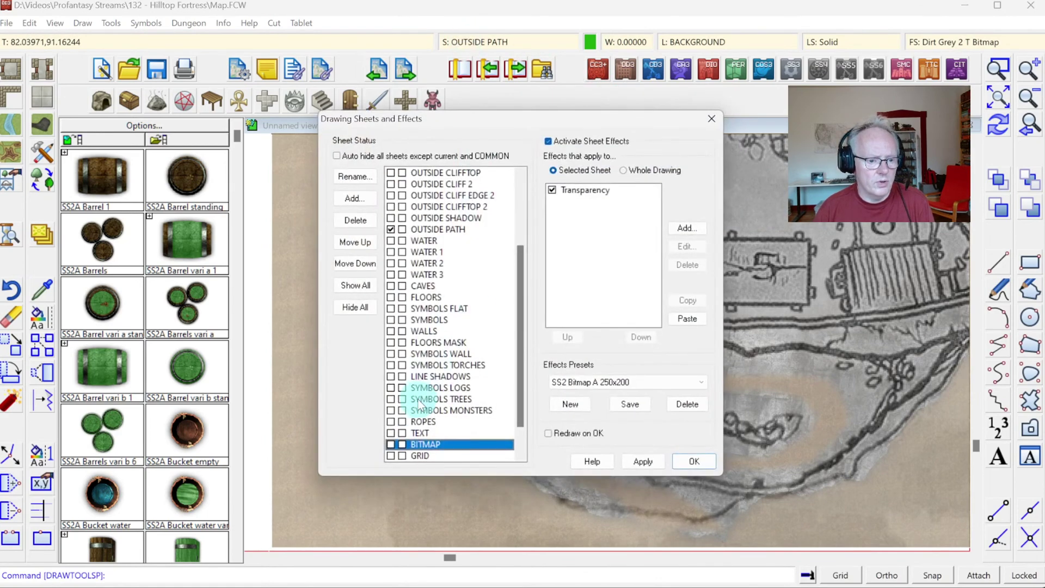
scroll(413, 414, down, 1)
click(692, 461)
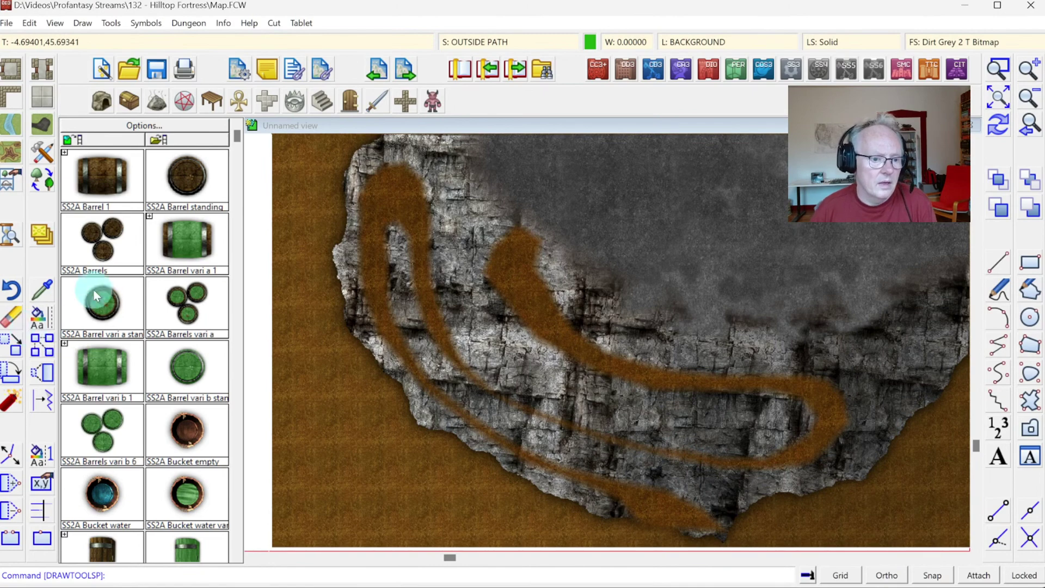
Step: Widen the western part of the dirt path's middle stretch by moving its upper-edge nodes outward
click(20, 460)
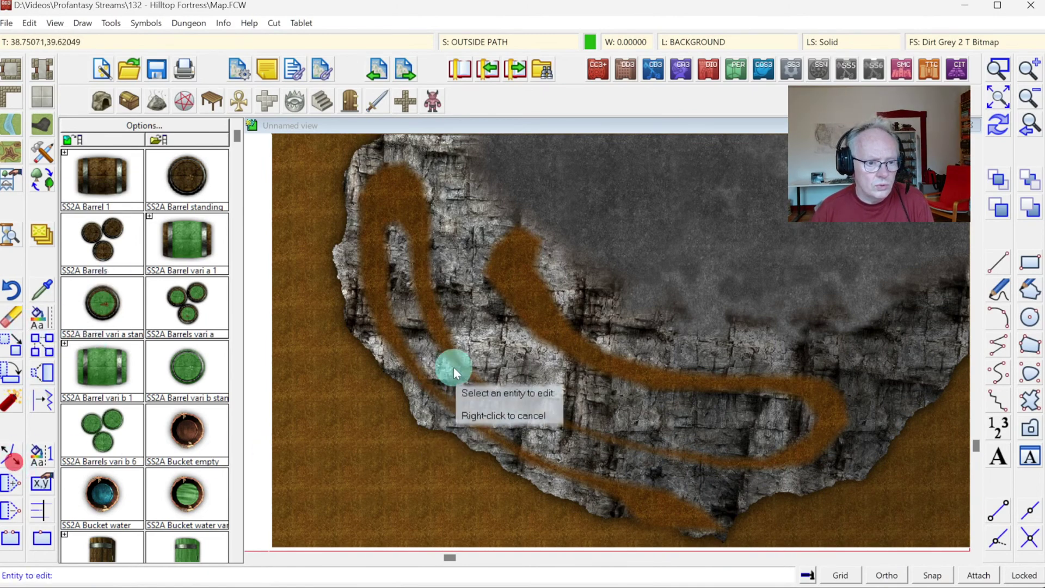
click(476, 352)
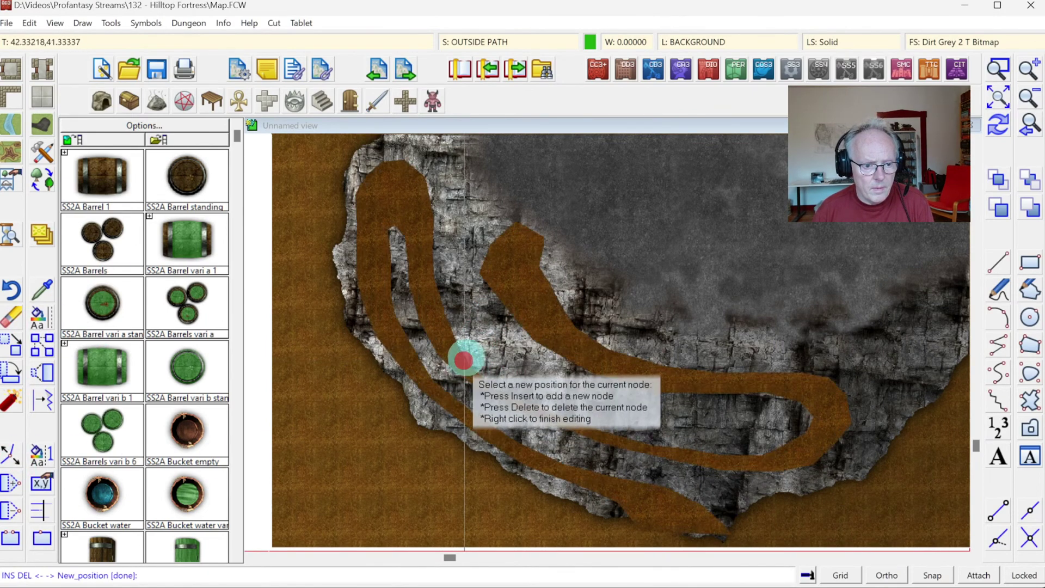
click(488, 355)
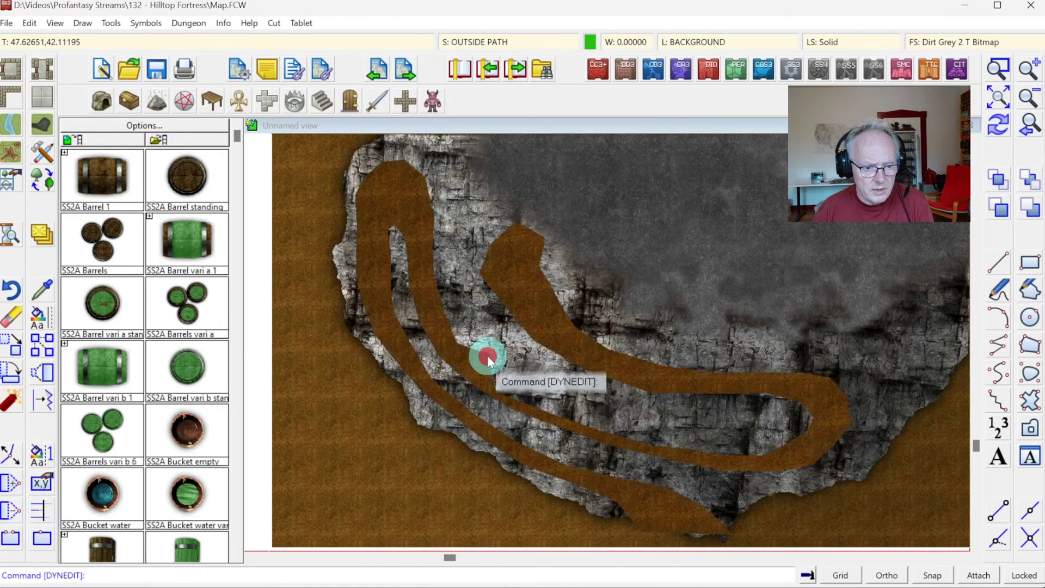
click(495, 387)
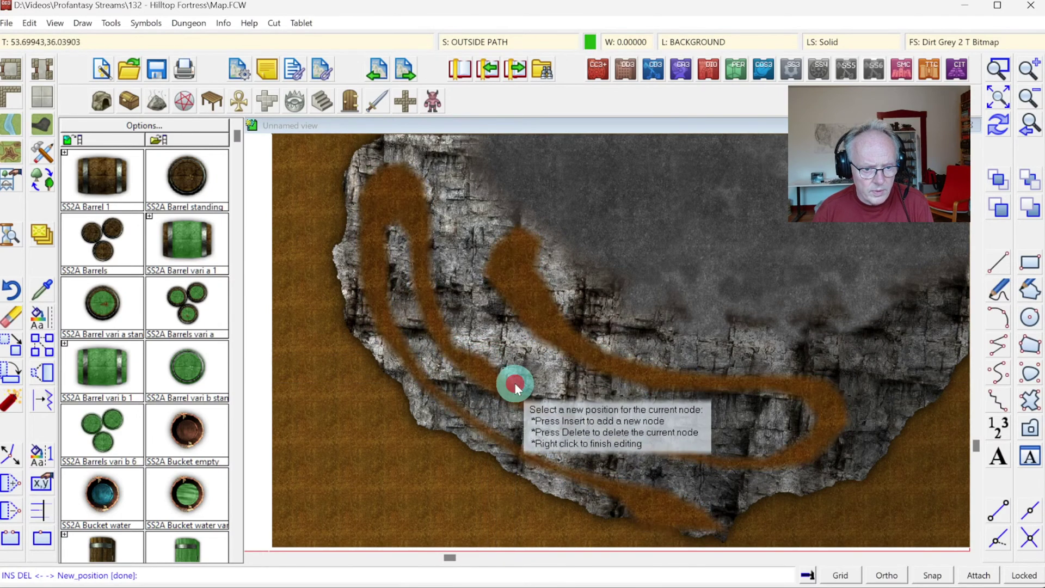
click(515, 383)
right_click(453, 351)
right_click(453, 349)
click(461, 338)
right_click(488, 350)
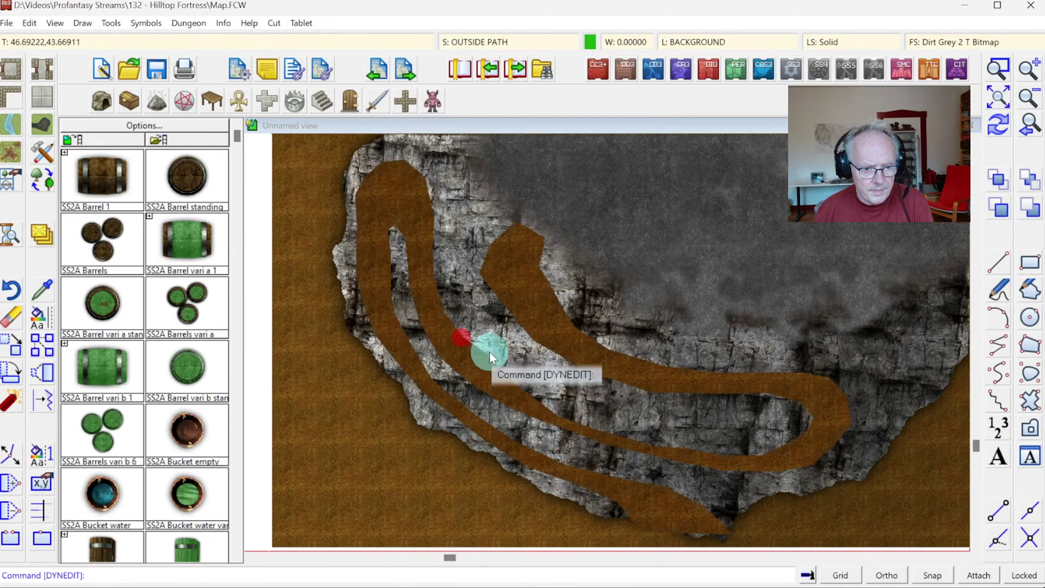
Step: Move the remaining upper-edge nodes outward along the path's middle stretch to widen it towards the eastern bend
right_click(569, 422)
click(571, 409)
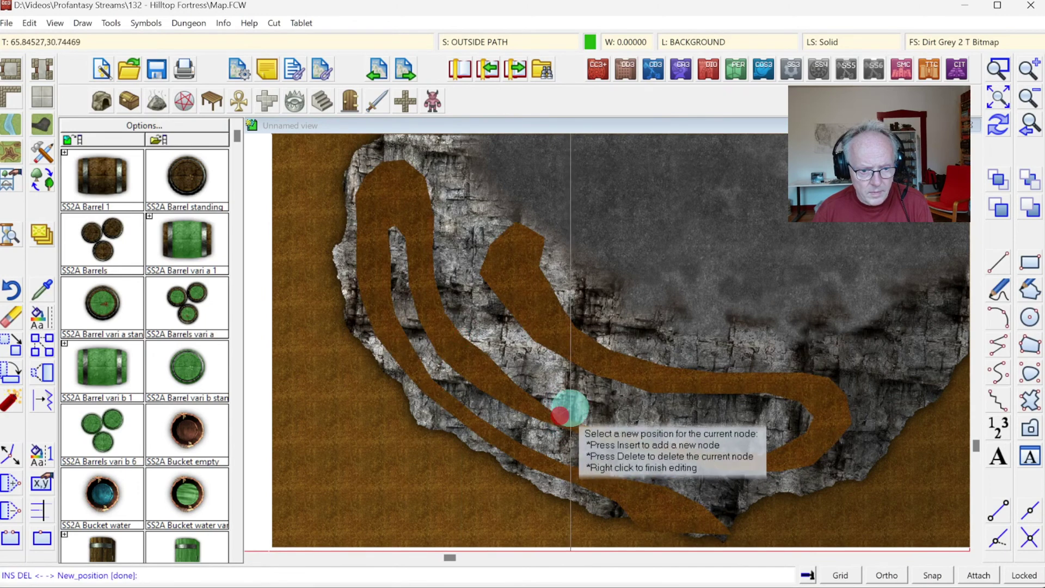
right_click(604, 422)
right_click(609, 424)
click(599, 422)
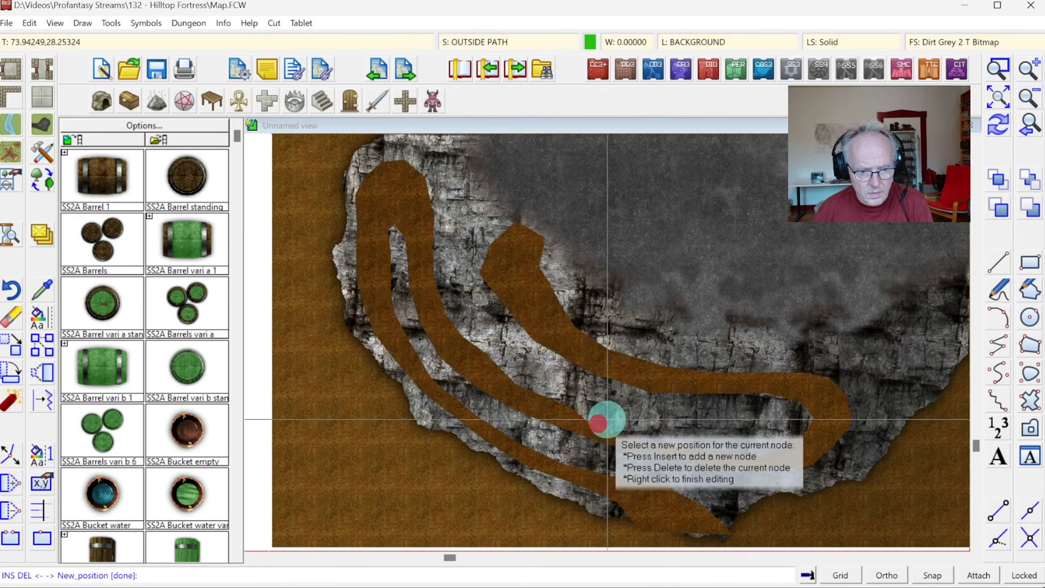
right_click(626, 435)
right_click(632, 437)
click(634, 434)
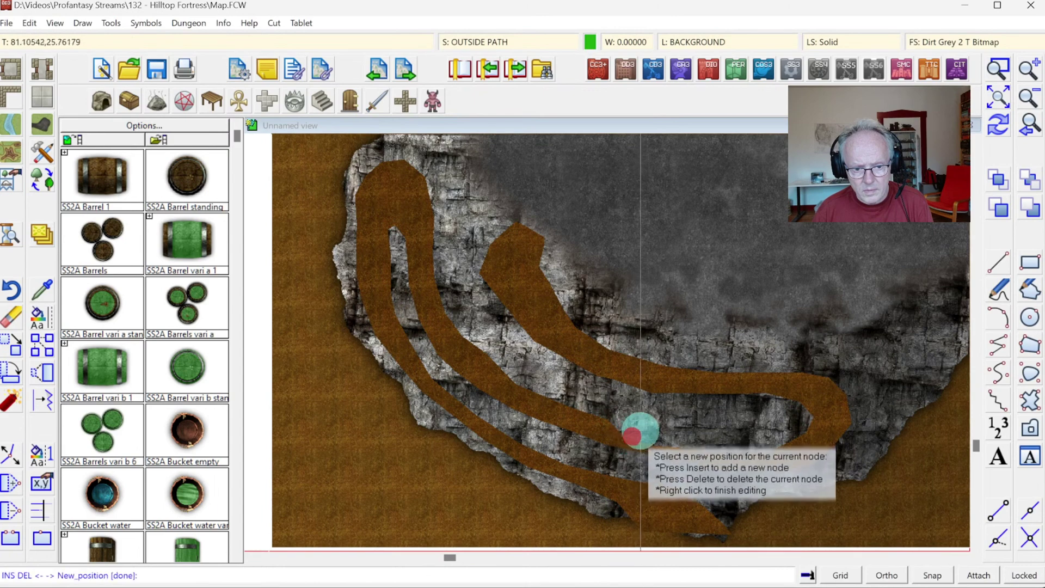
right_click(662, 435)
right_click(660, 442)
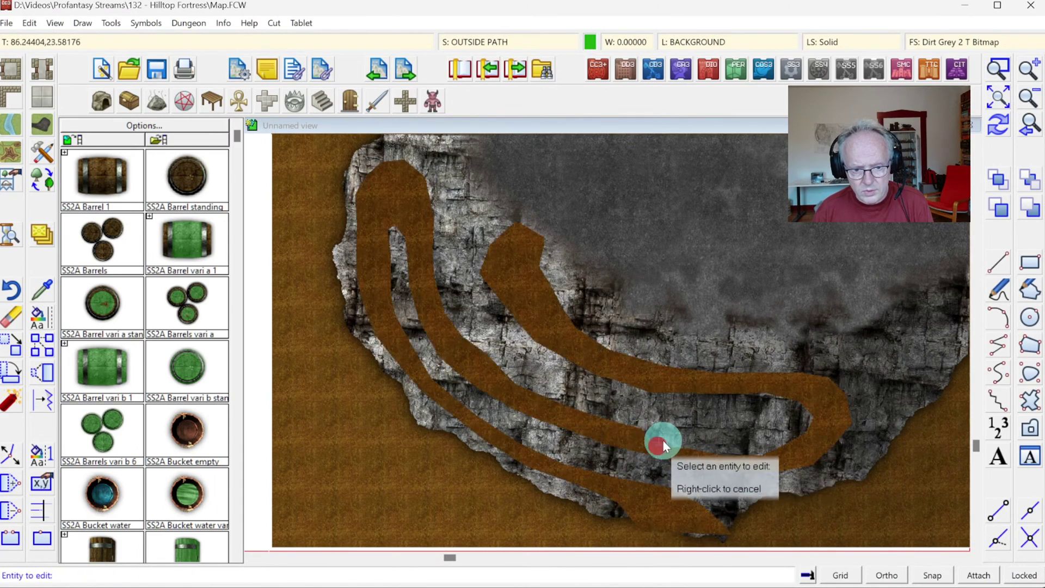
right_click(663, 435)
right_click(665, 433)
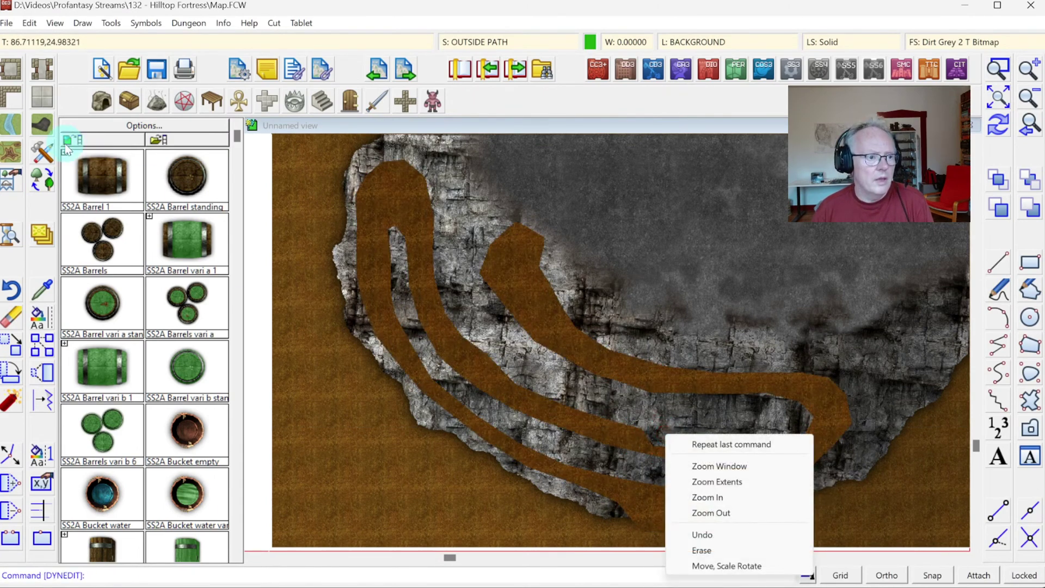
Step: Draw a polygon with the Terrain, Dirt Brown 4, Straight tool over the narrow part of the middle stretch before the eastern bend
click(43, 151)
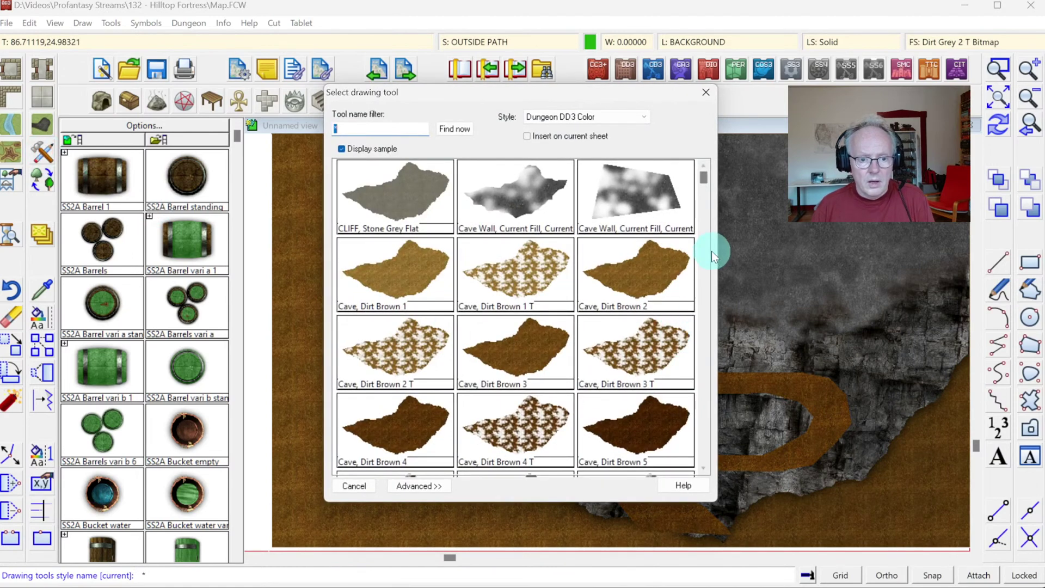
click(16, 155)
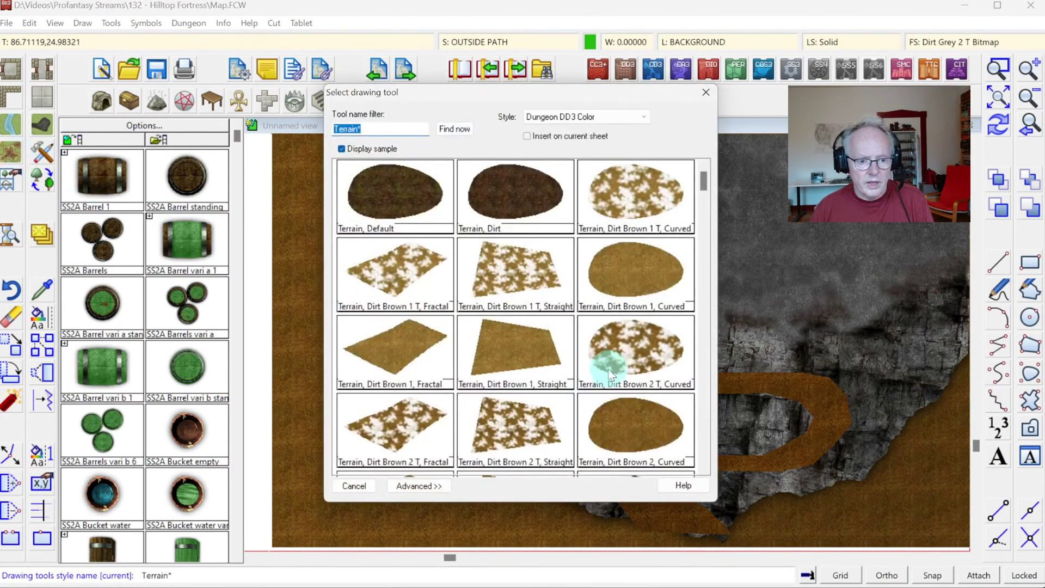
drag(699, 185, 708, 208)
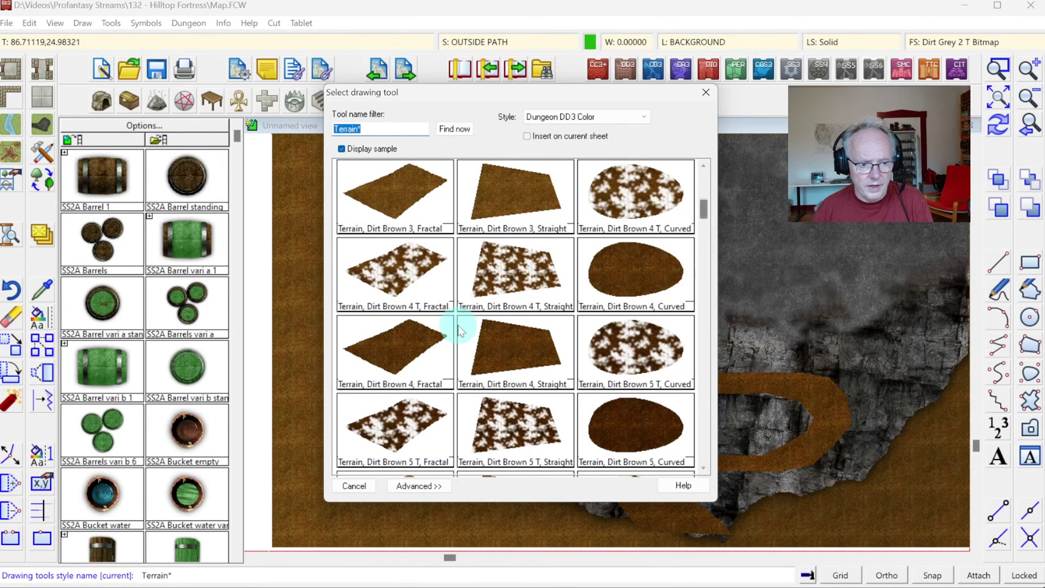
click(500, 339)
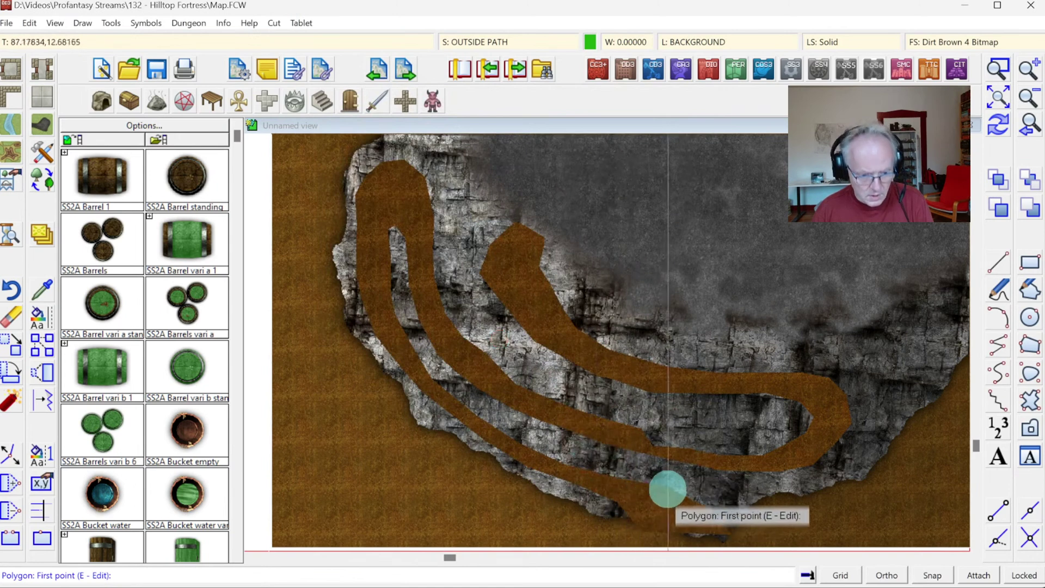
click(646, 430)
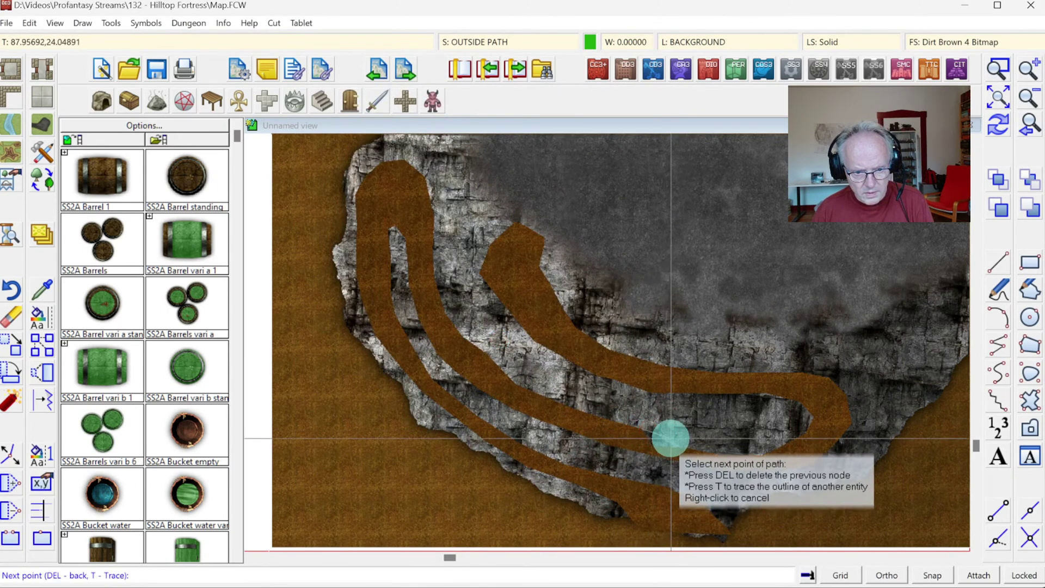
click(717, 444)
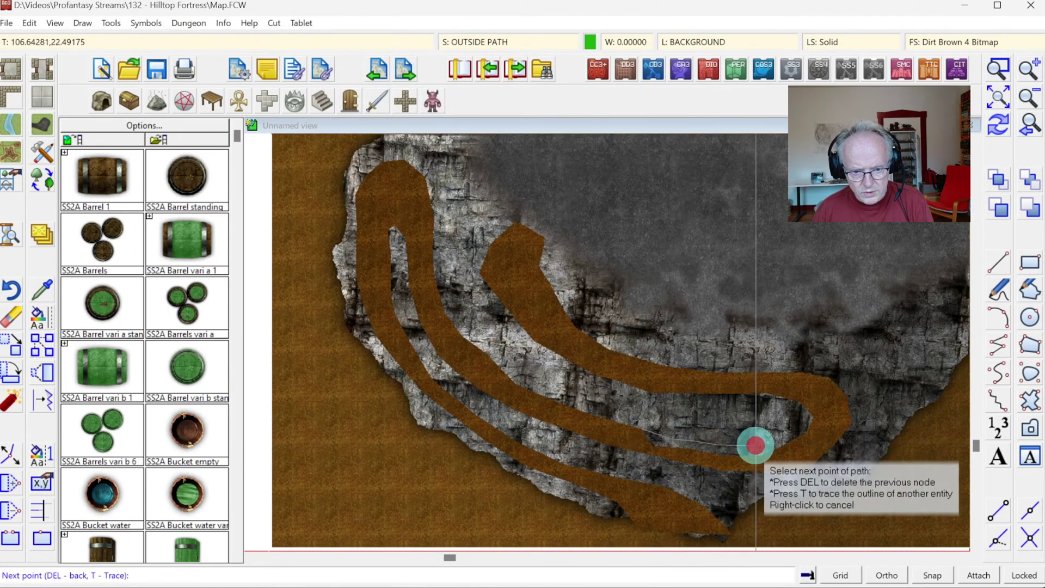
key(t)
click(754, 443)
click(797, 438)
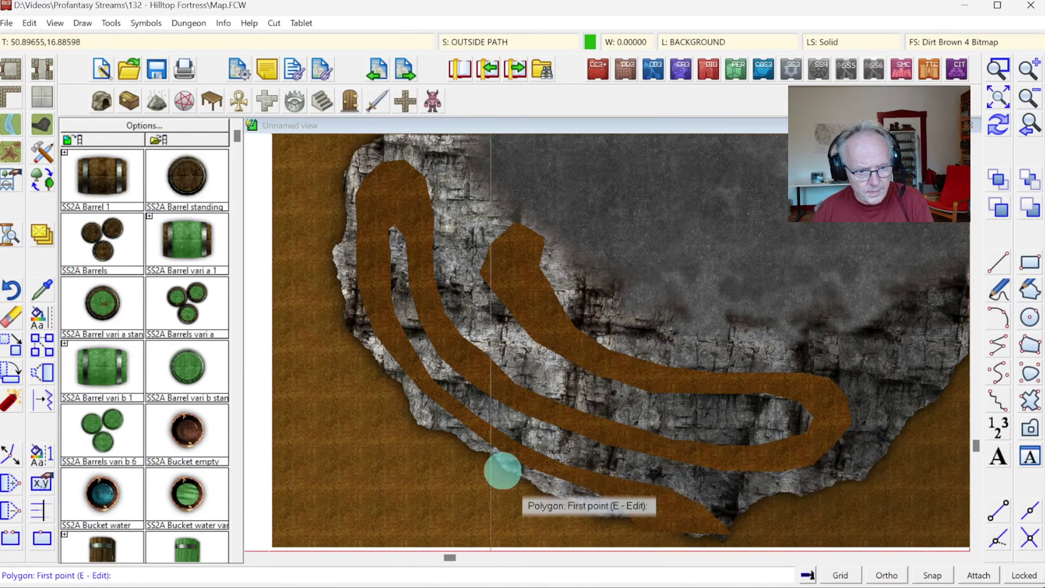
Step: Draw another Dirt Brown 4 polygon along the upper edge of the lowest path stretch to widen it, and redraw the map
key(t)
click(413, 340)
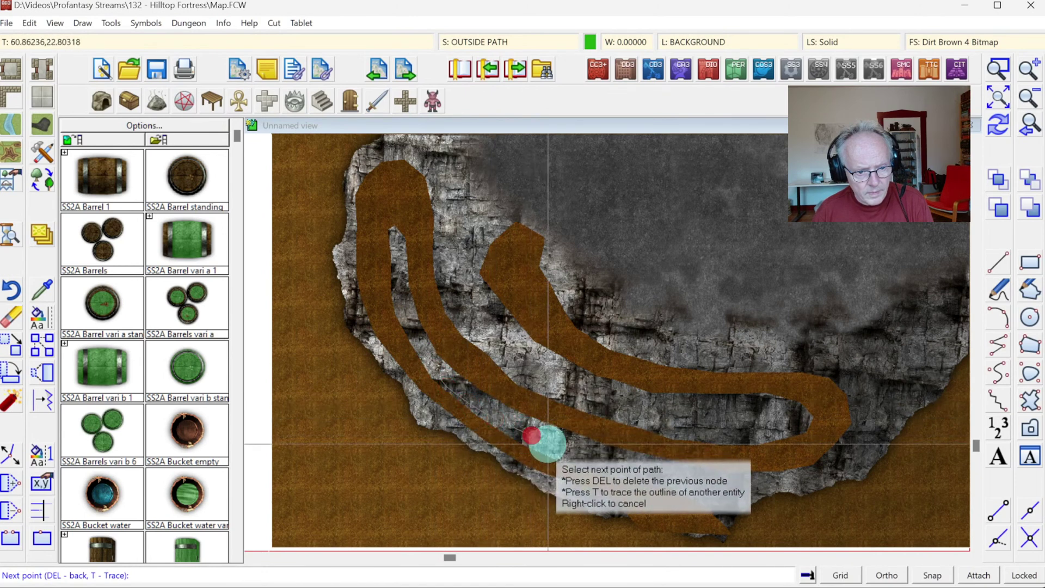
click(607, 472)
click(632, 479)
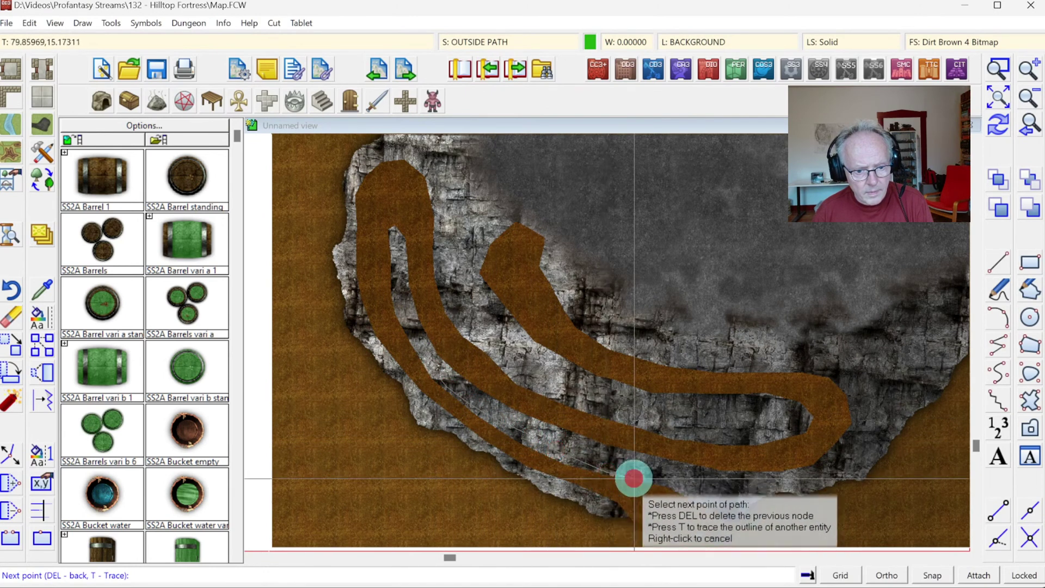
right_click(648, 485)
right_click(670, 495)
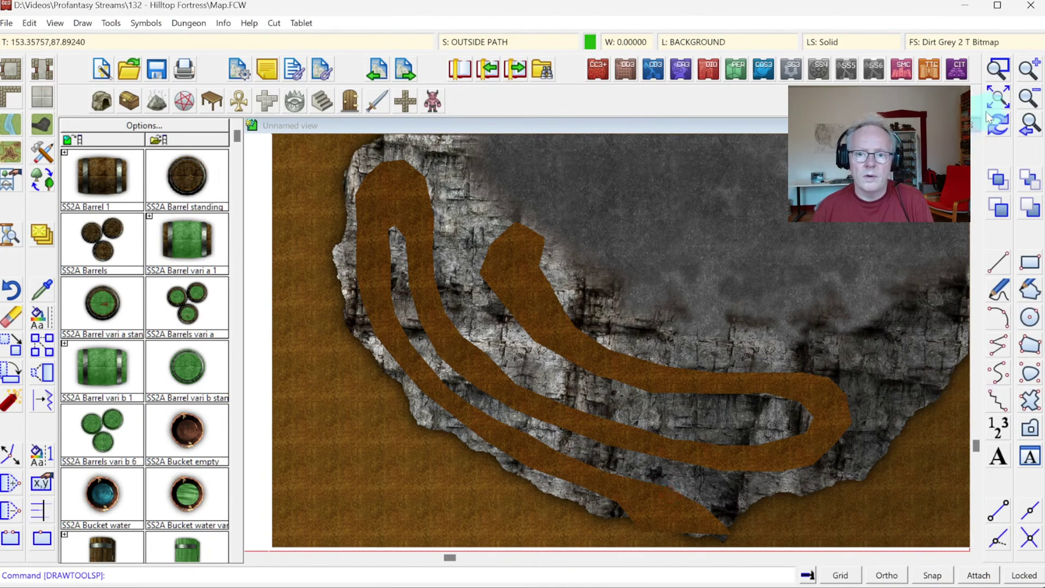
click(998, 125)
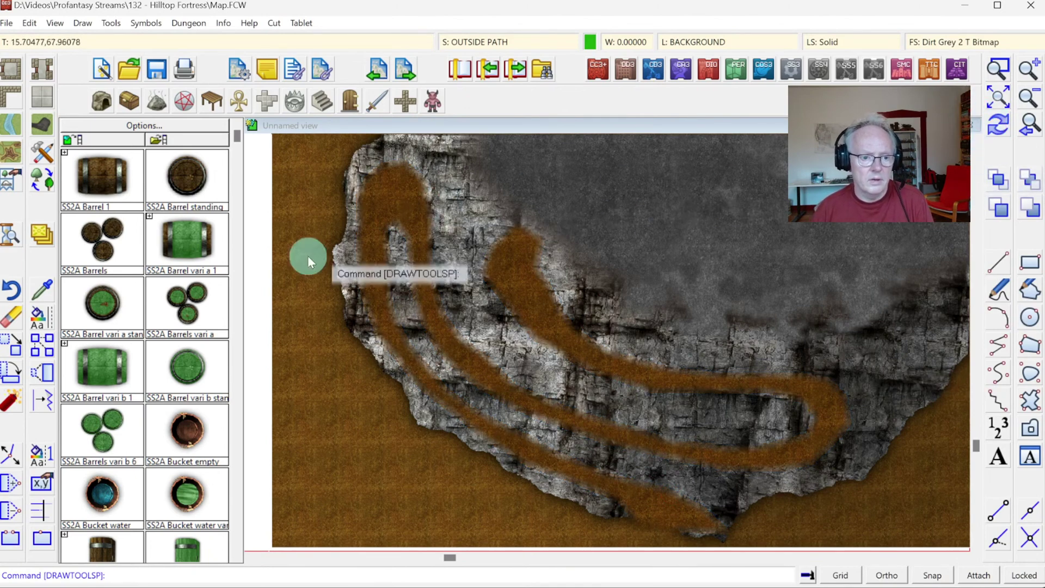
Step: Move the two nodes at the path's upper end up towards the northeast so it reaches the plateau, and redraw the map
click(10, 458)
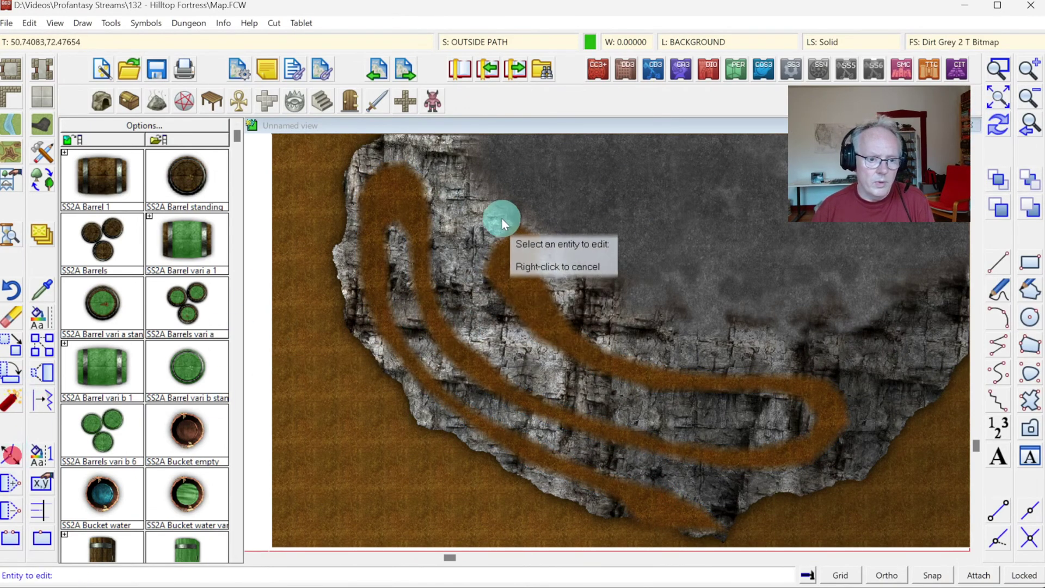
click(516, 227)
click(532, 205)
right_click(531, 205)
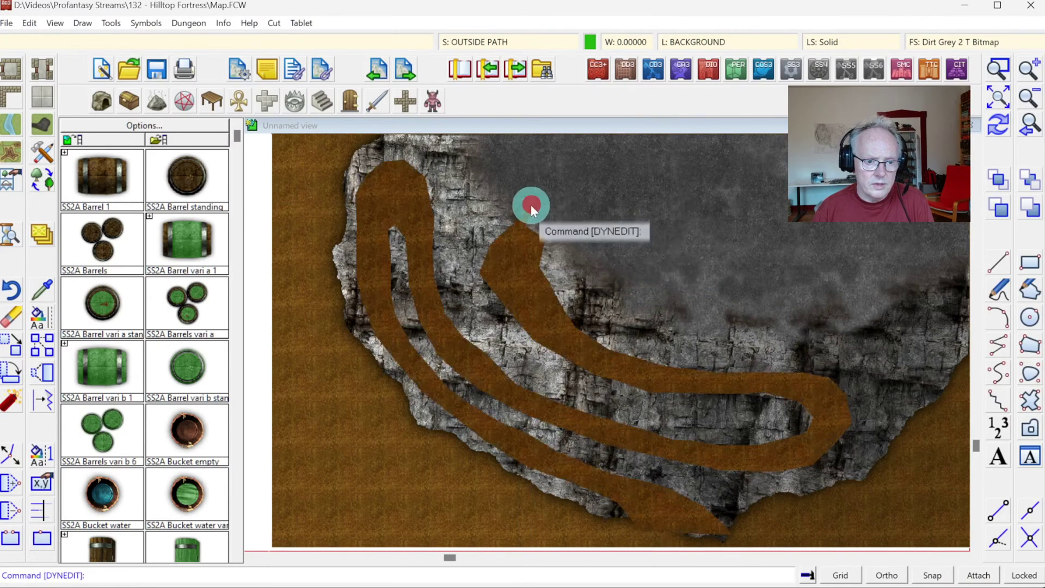
click(531, 231)
click(554, 218)
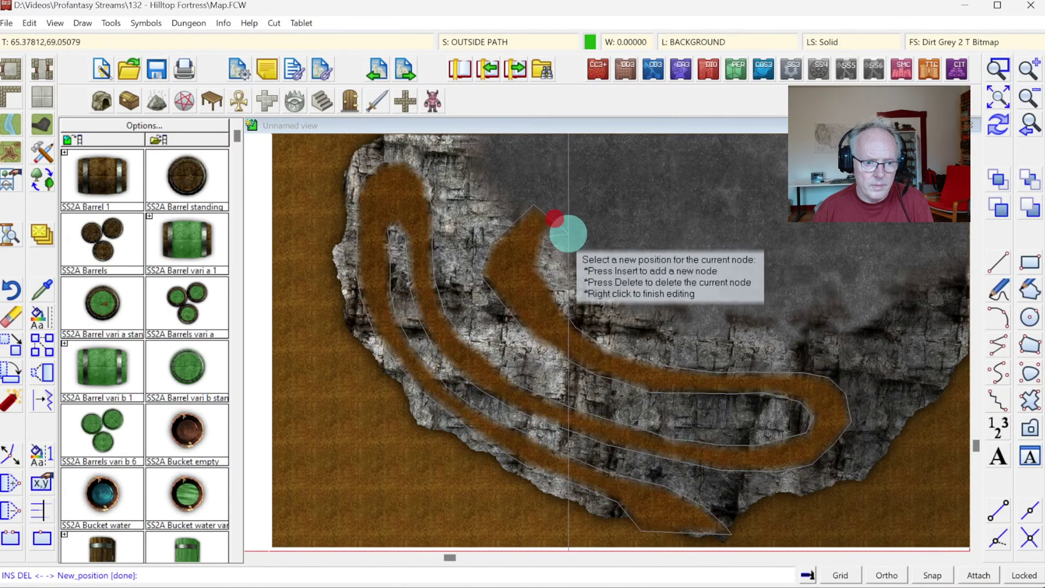
right_click(585, 240)
click(999, 124)
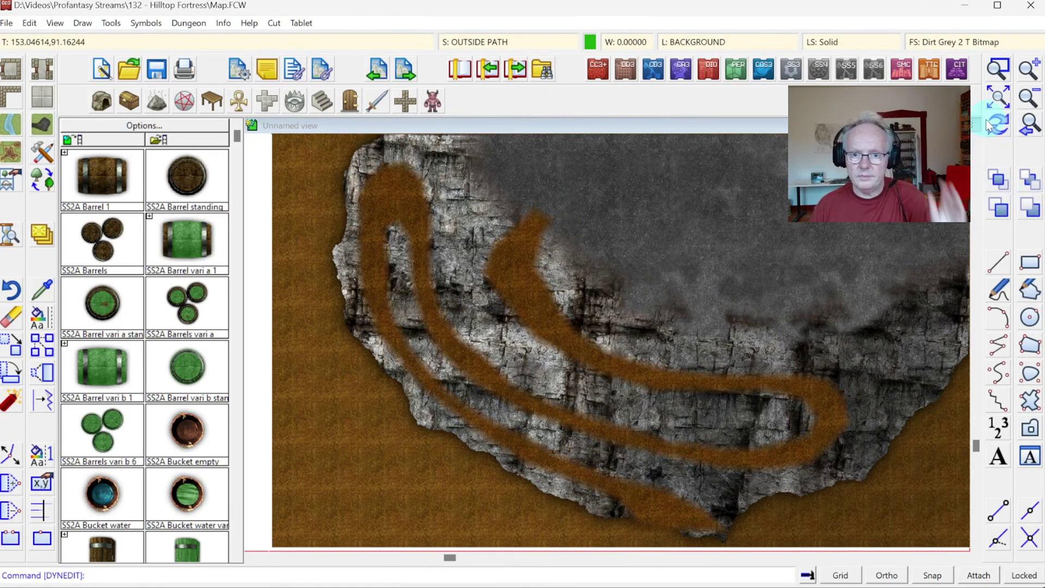
Step: Move the node at the path's lower end down past the map's southern edge and redraw the map
click(988, 103)
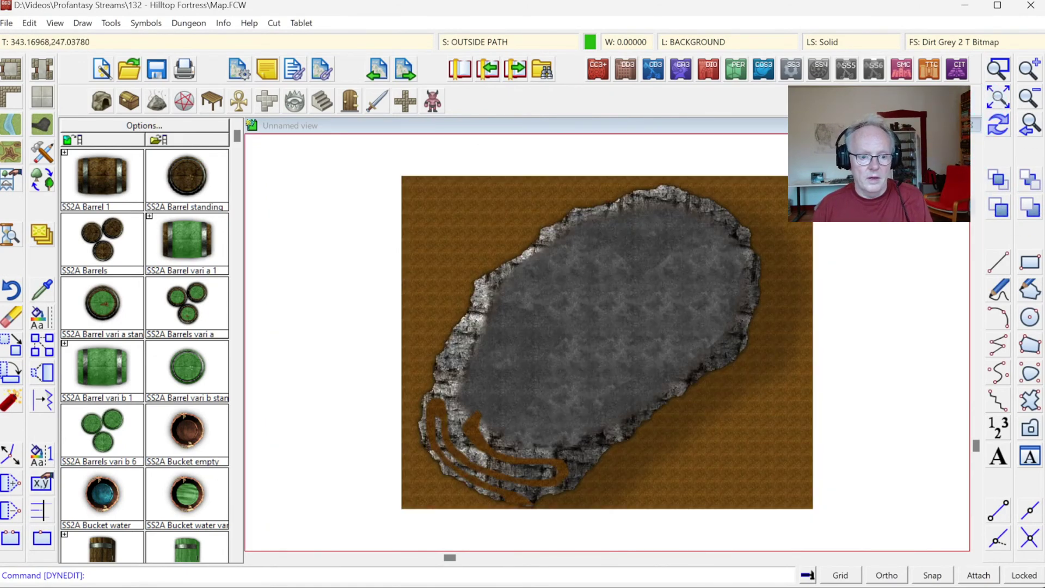
click(1003, 74)
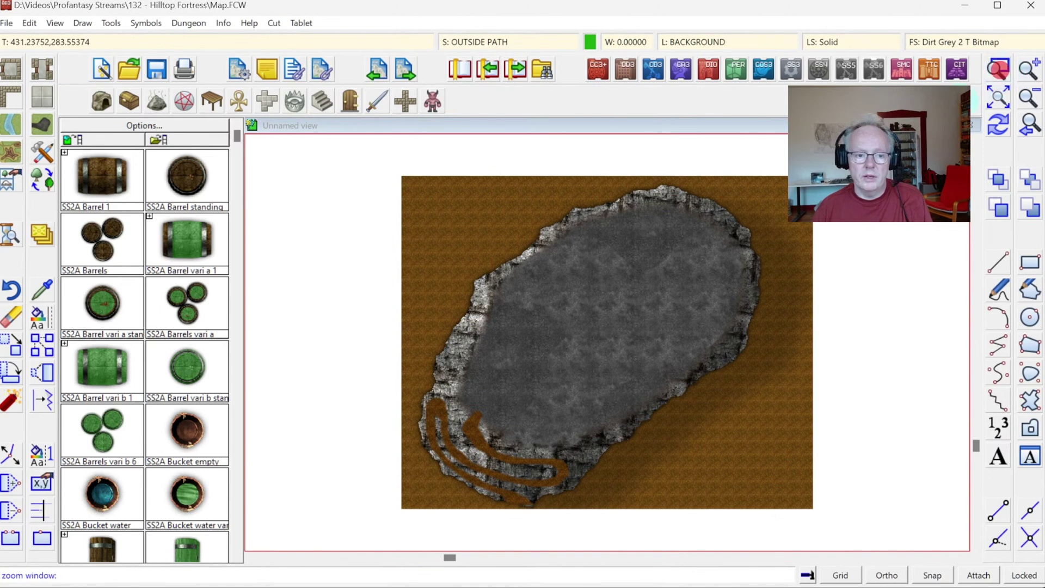
click(417, 390)
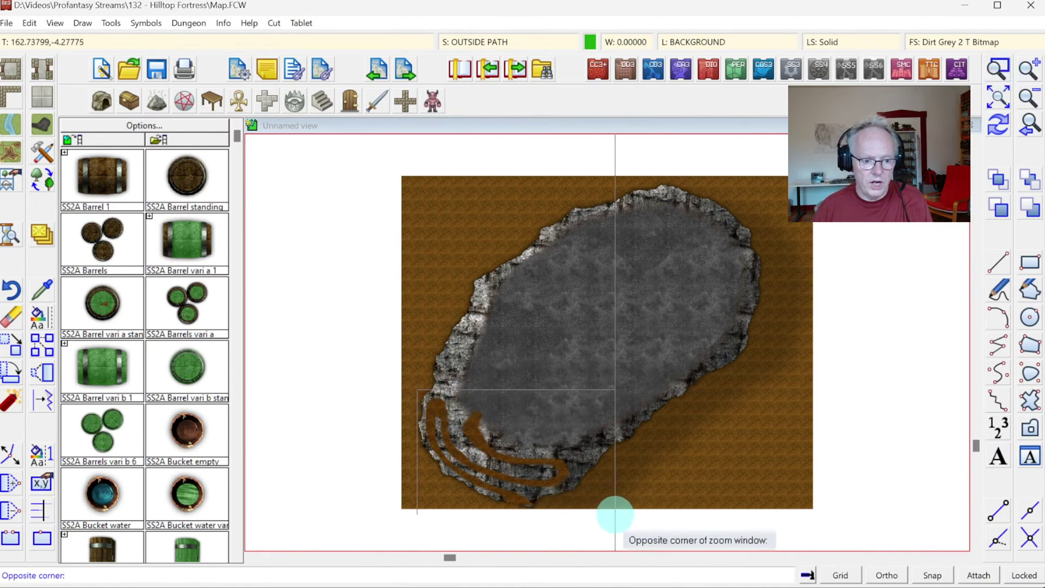
click(612, 509)
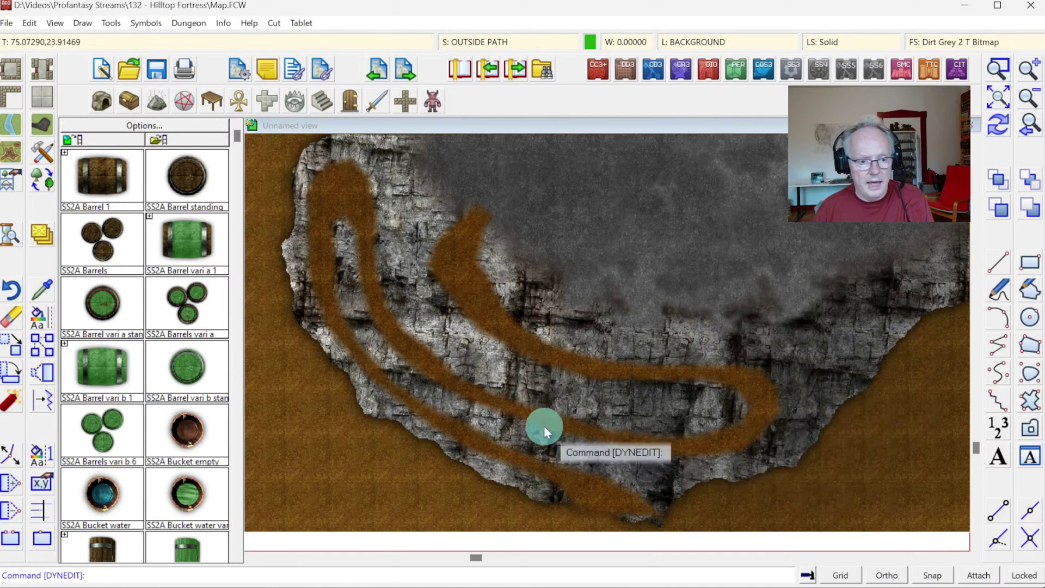
click(11, 459)
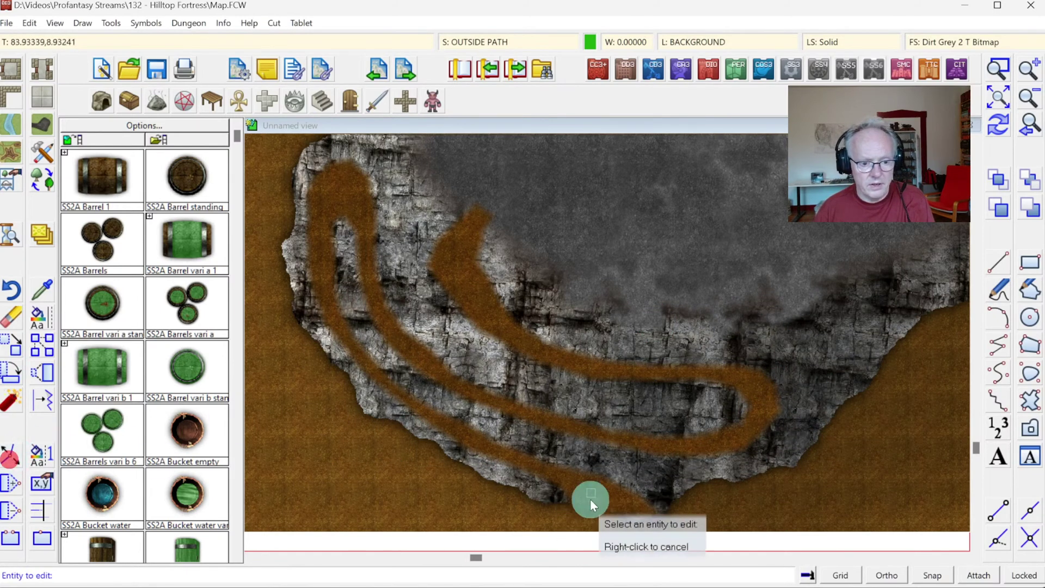
right_click(627, 515)
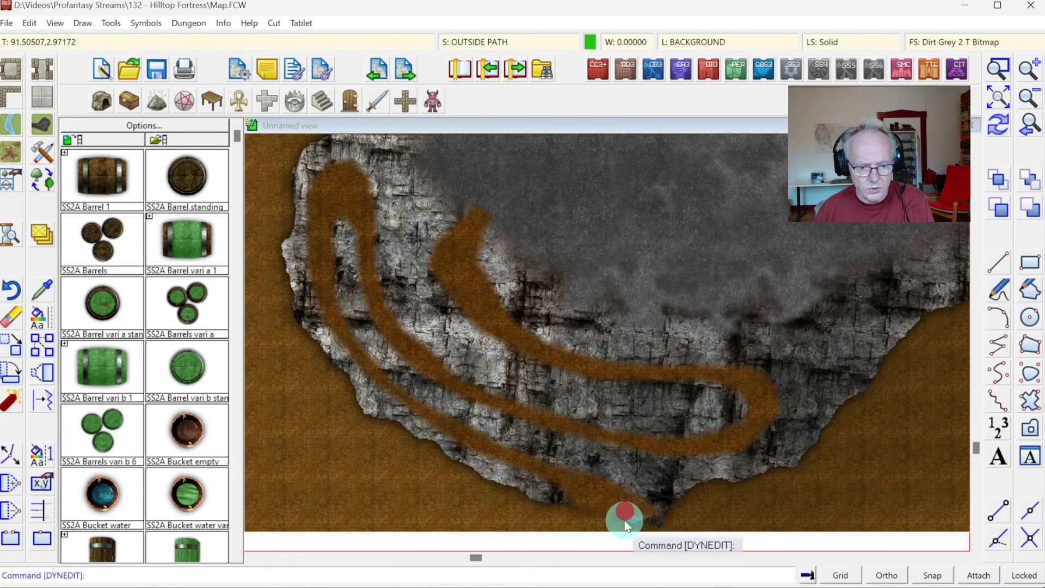
right_click(622, 527)
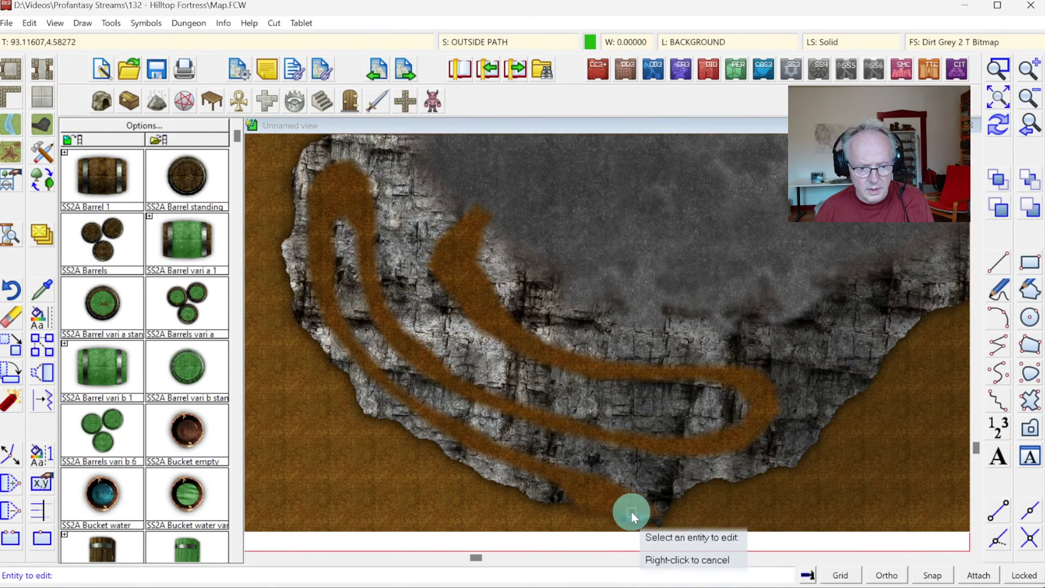
click(633, 513)
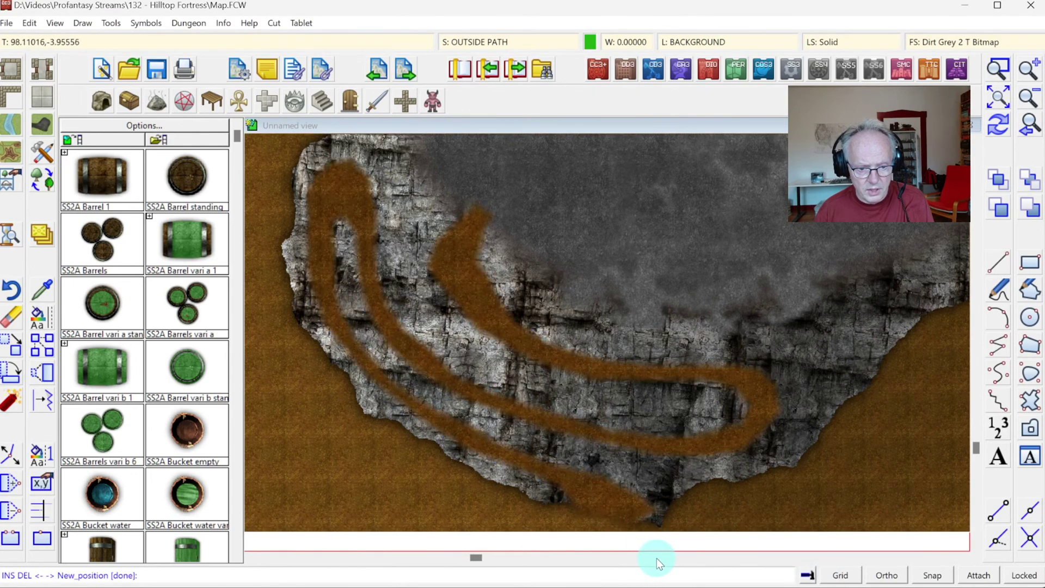
click(638, 538)
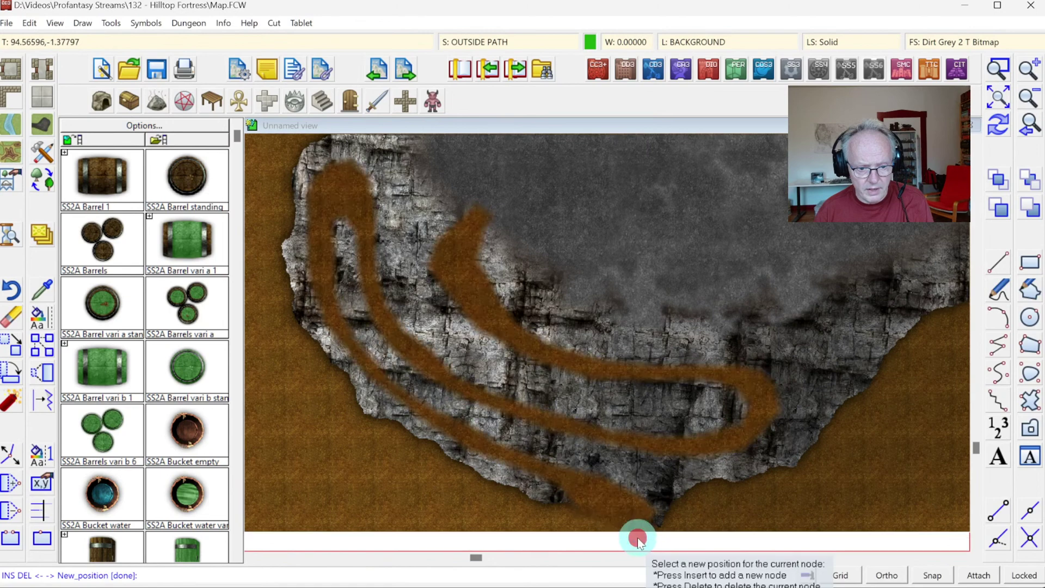
right_click(638, 538)
right_click(993, 126)
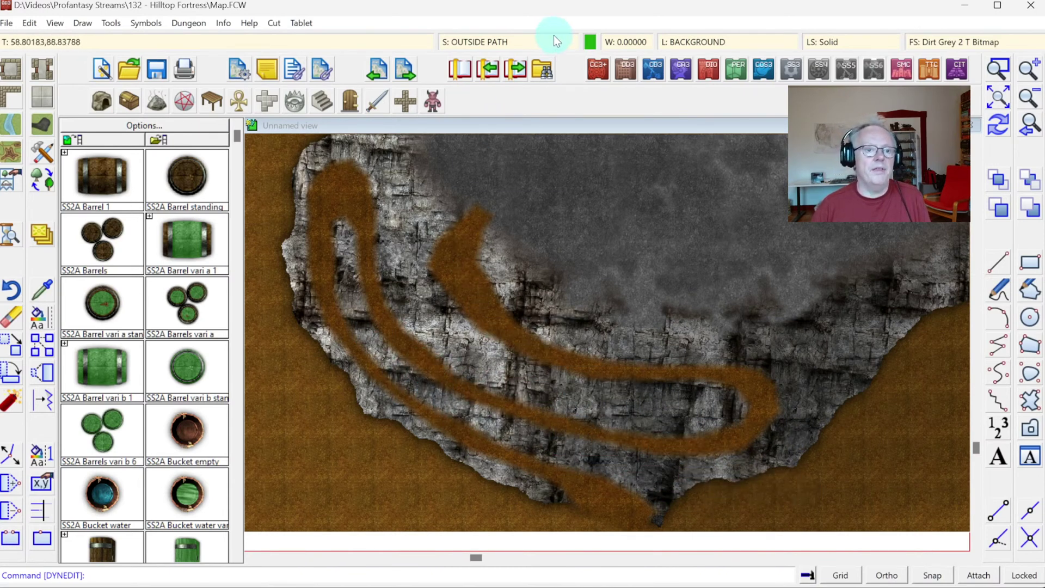
Step: Make OUTSIDE SHADOW the current drawing sheet
click(475, 41)
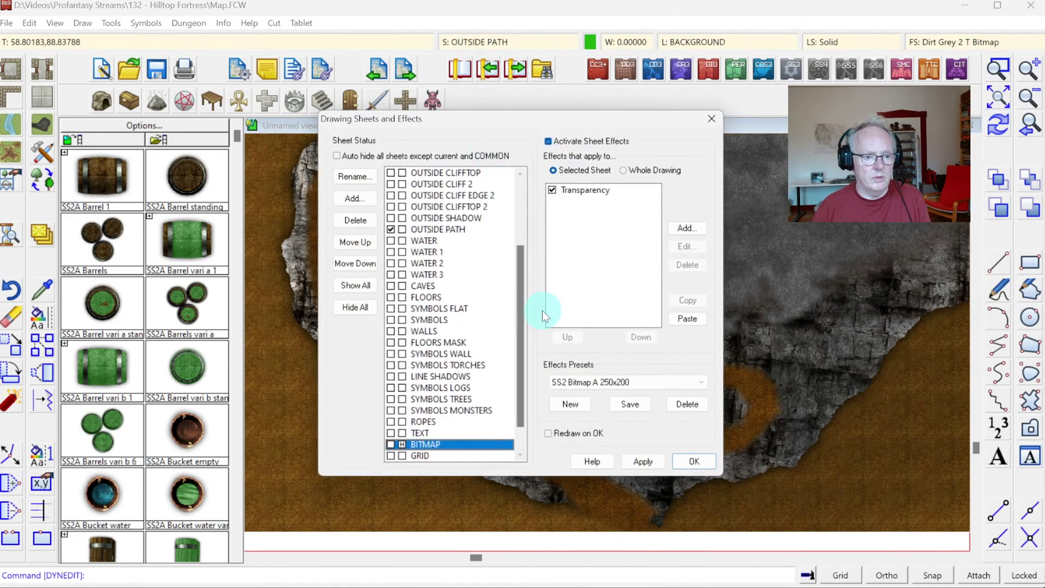
click(391, 218)
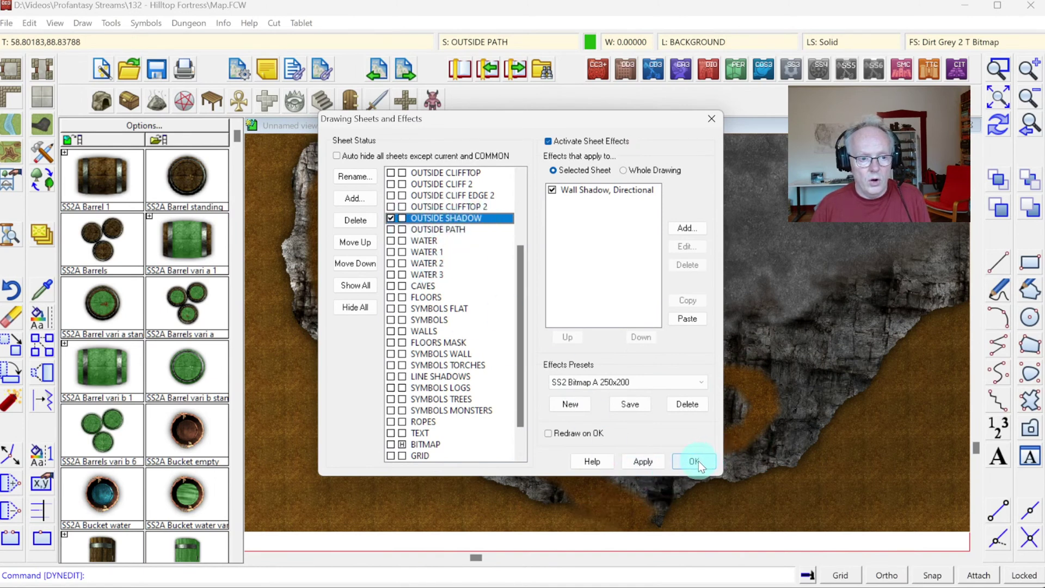
drag(519, 284, 524, 233)
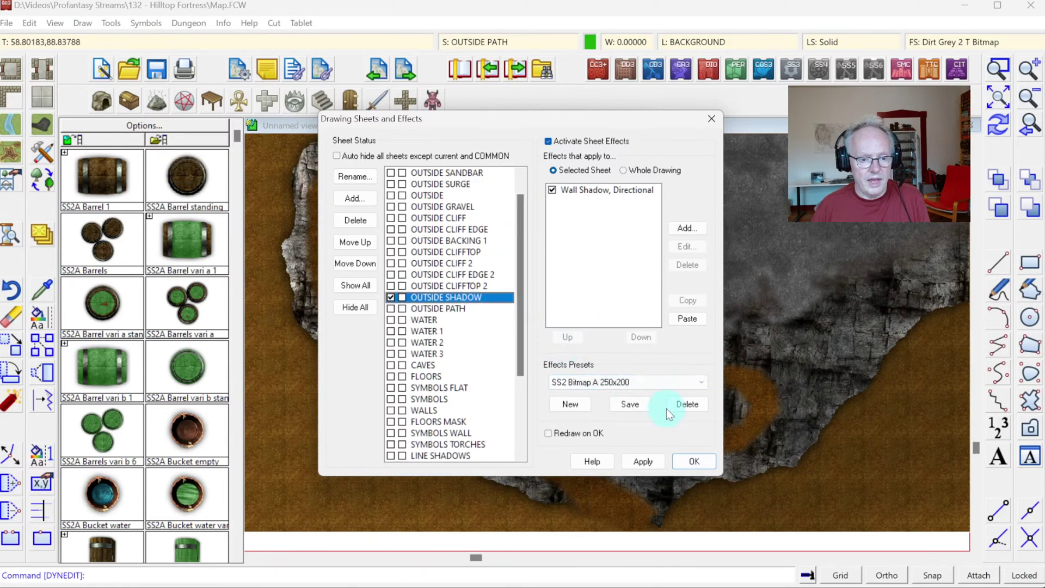
click(693, 461)
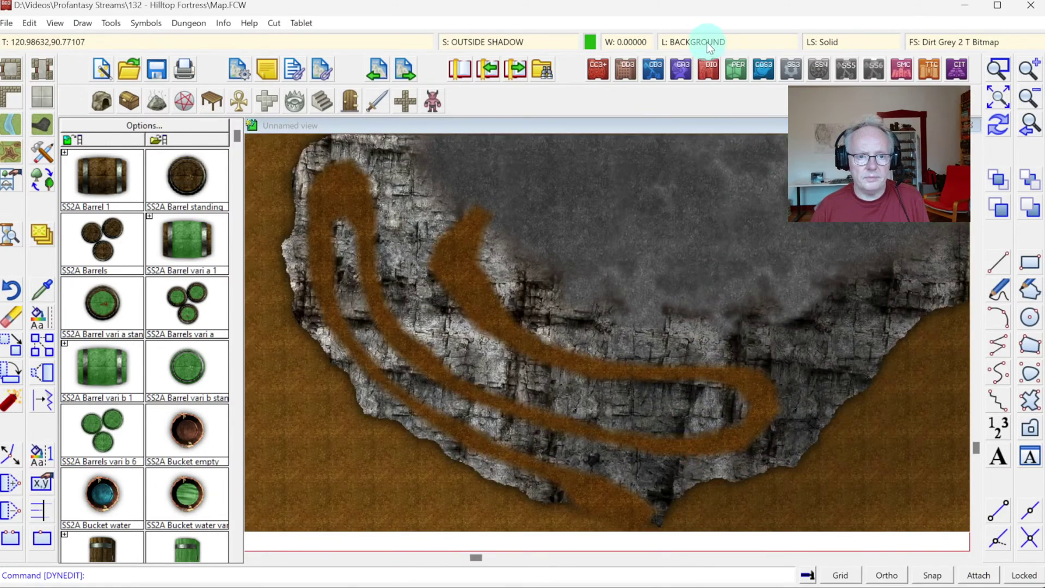
Step: Make BACKGROUND (FLOOR 1) the current layer
click(707, 42)
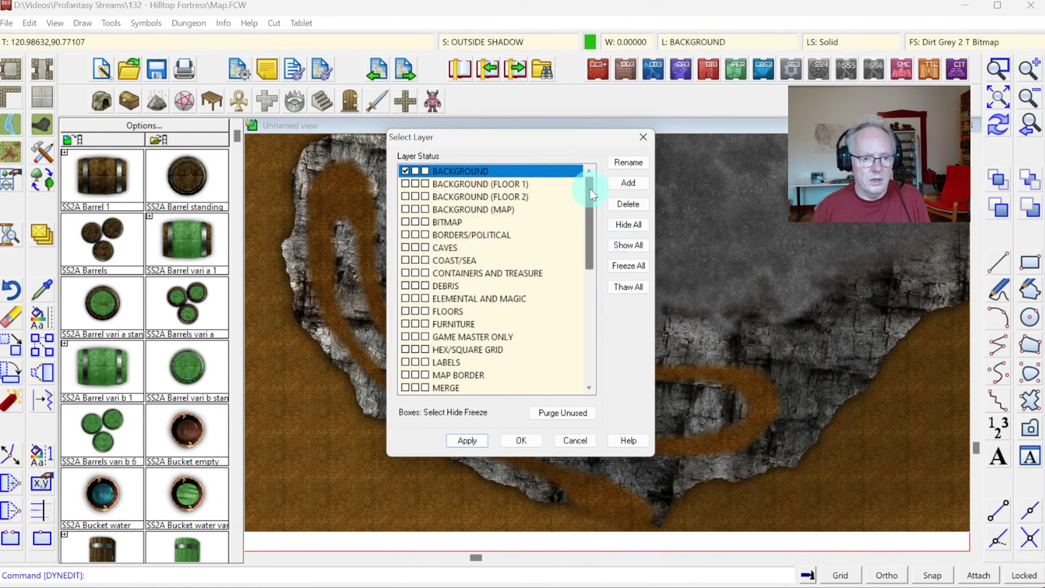
drag(593, 194, 590, 144)
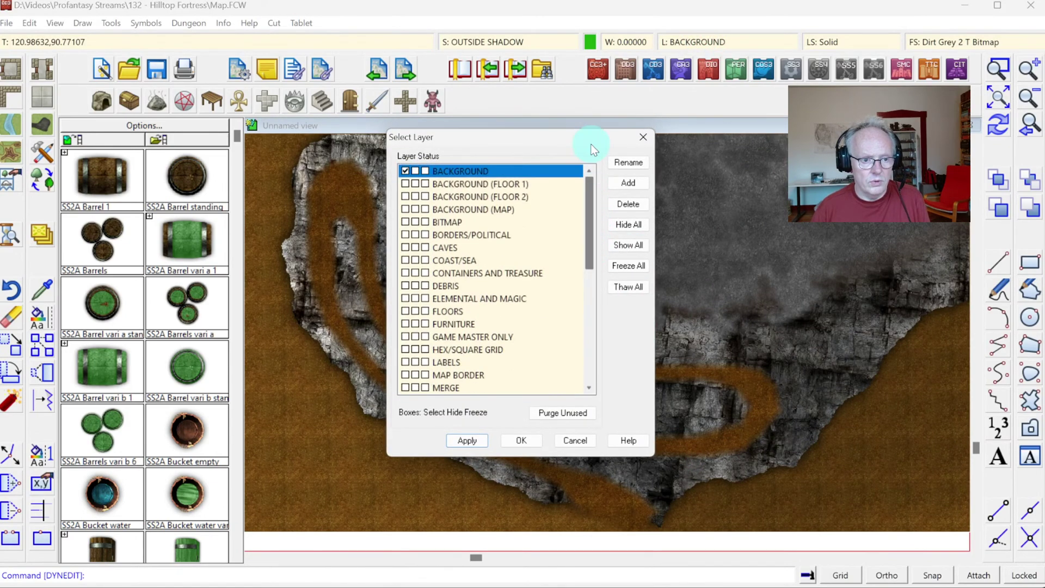
click(404, 184)
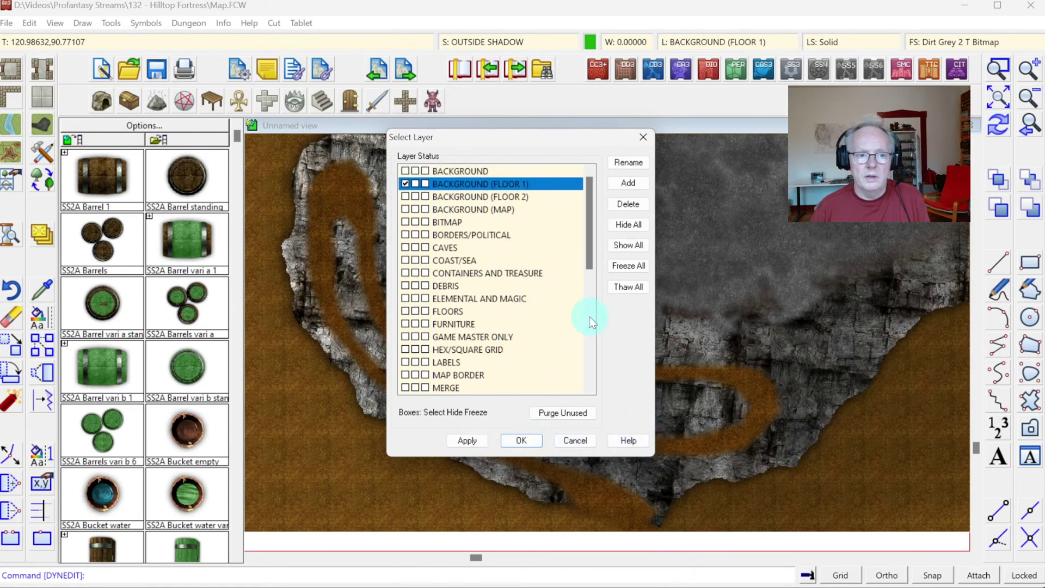
click(521, 440)
Step: Set the drawing color to black and the fill style to solid 60 Bitmap
click(590, 43)
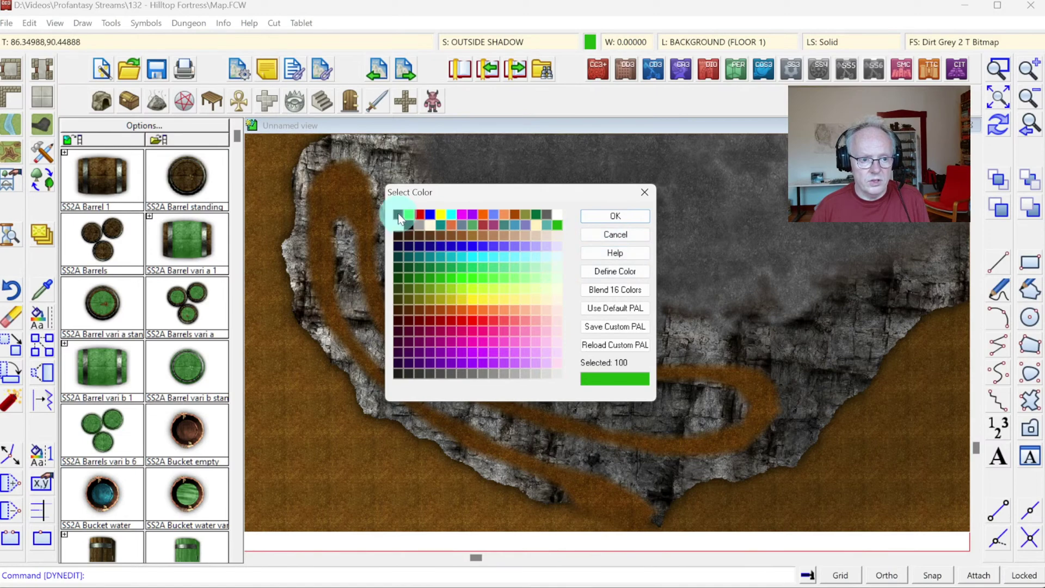
click(621, 216)
click(940, 40)
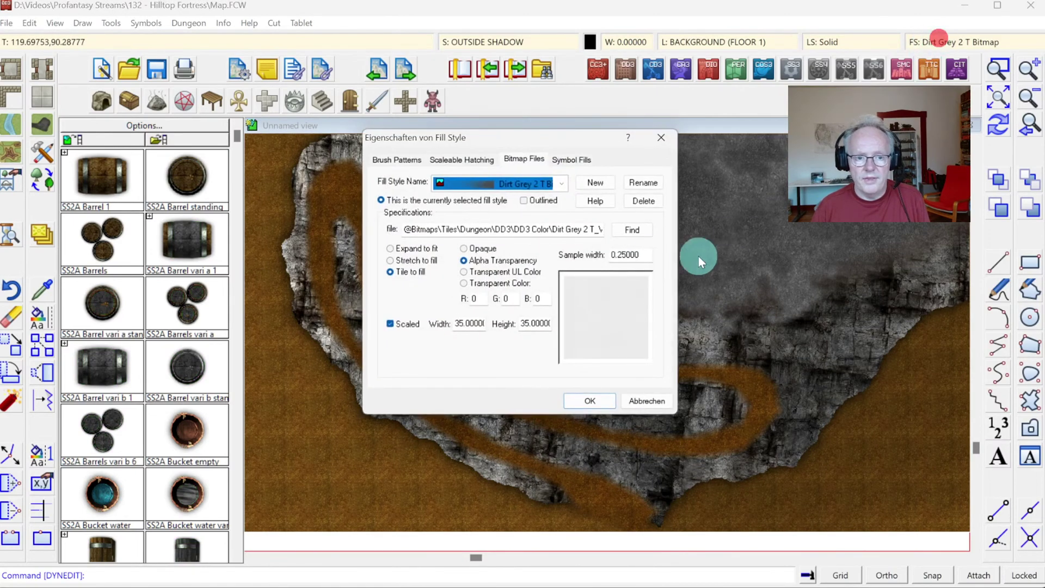
click(565, 181)
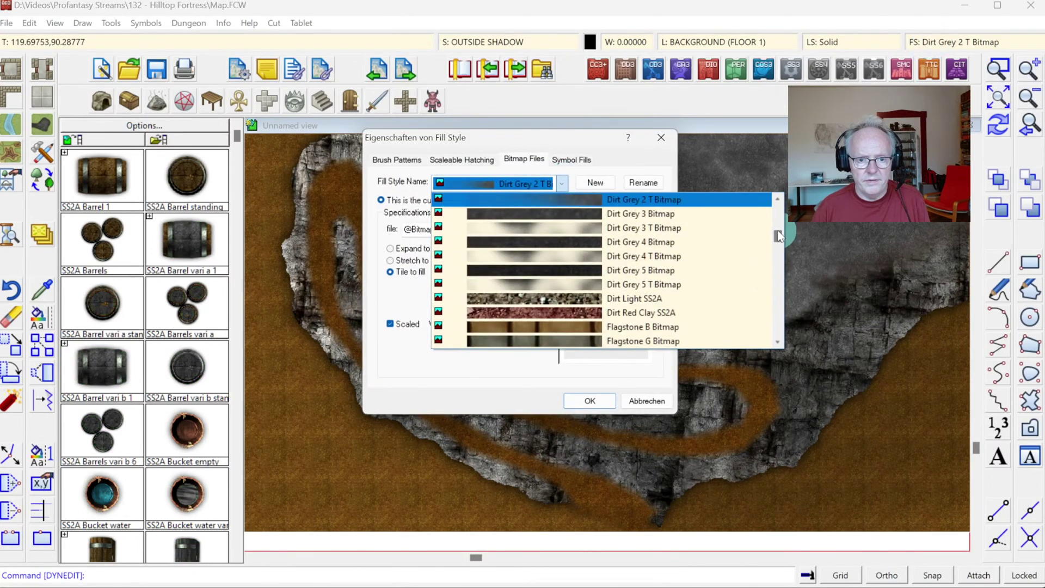
drag(779, 235, 786, 280)
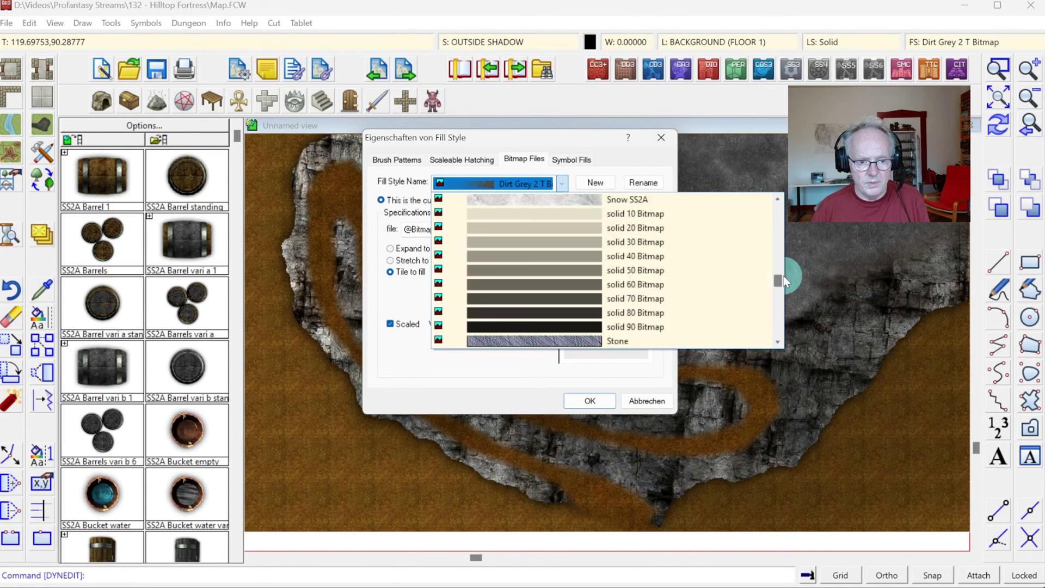
click(612, 288)
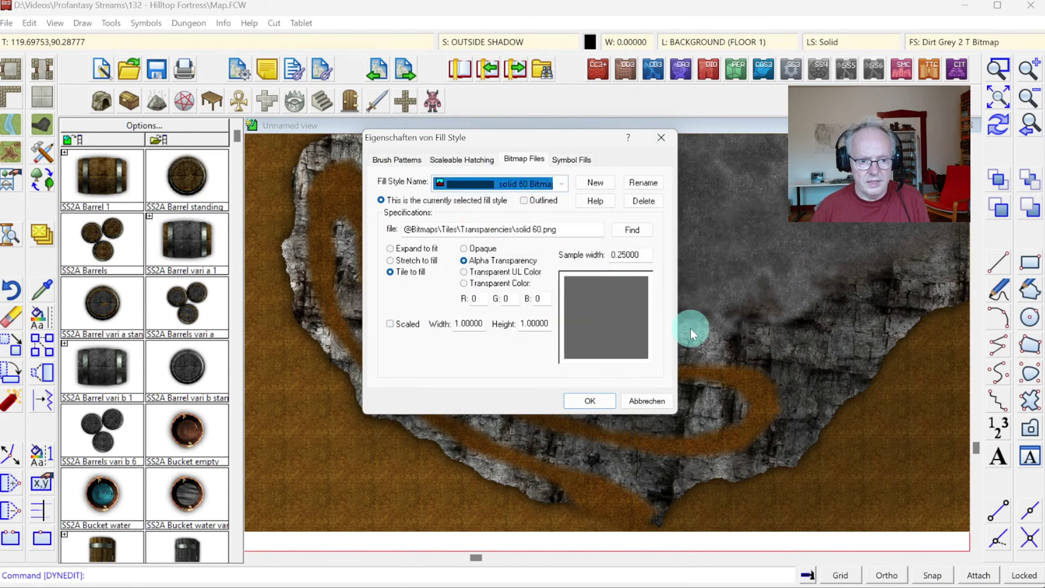
click(598, 403)
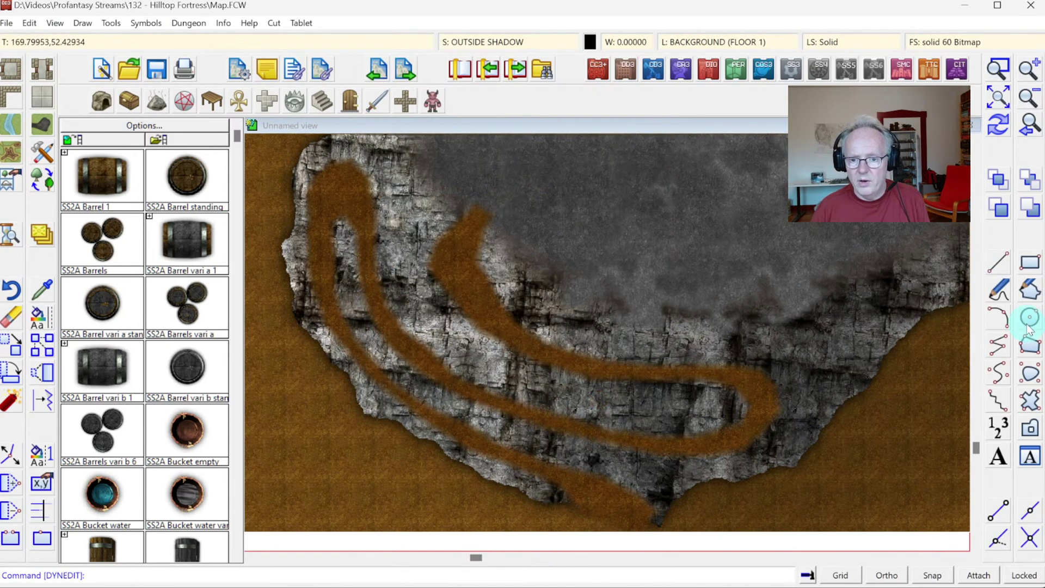
Step: Draw a smooth shadow polygon on the cliff below the upper path stretch, from its wide upper part to inside the eastern bend
click(1026, 373)
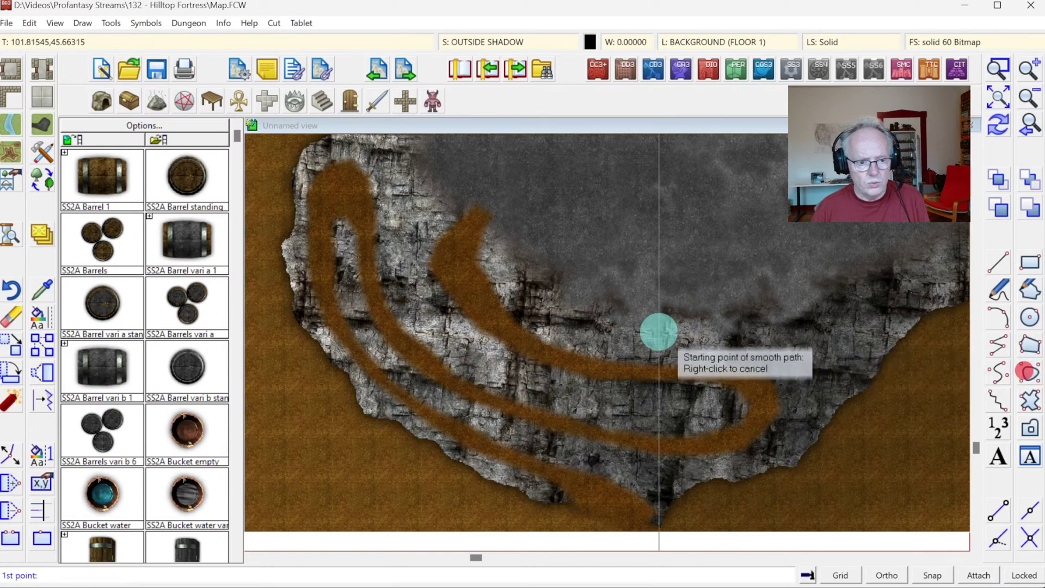
click(450, 294)
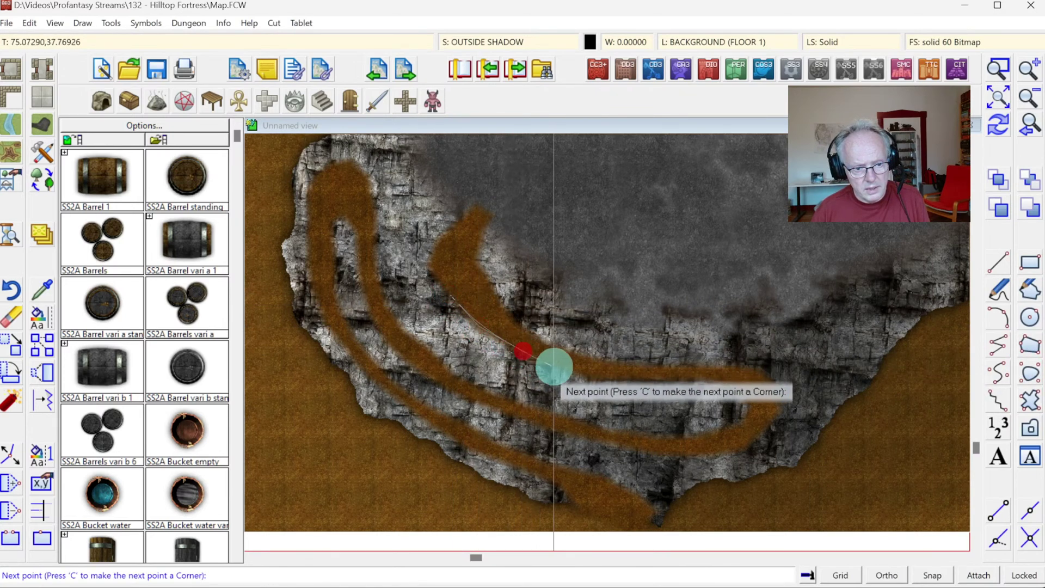
click(601, 375)
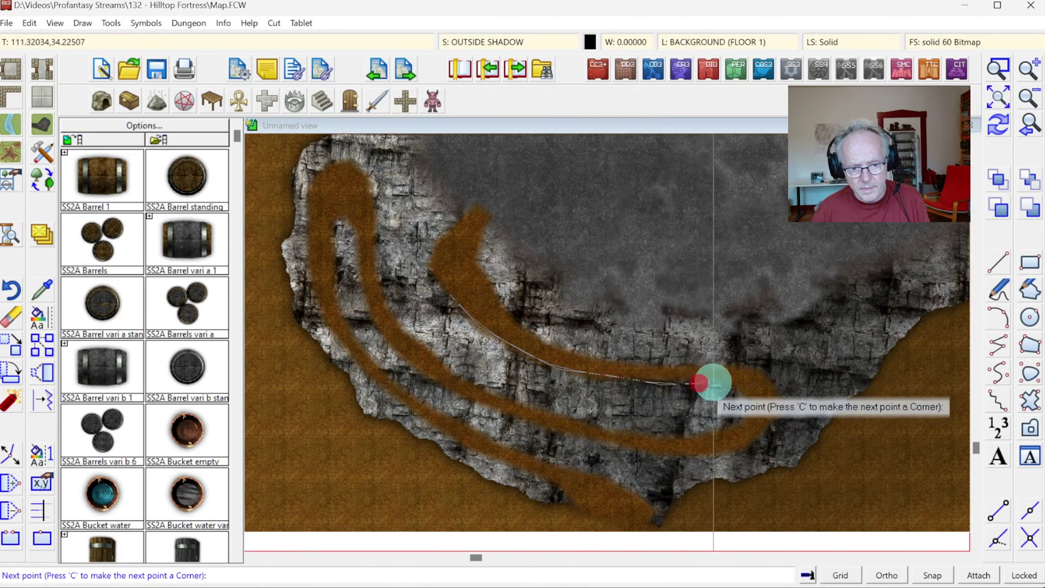
click(731, 387)
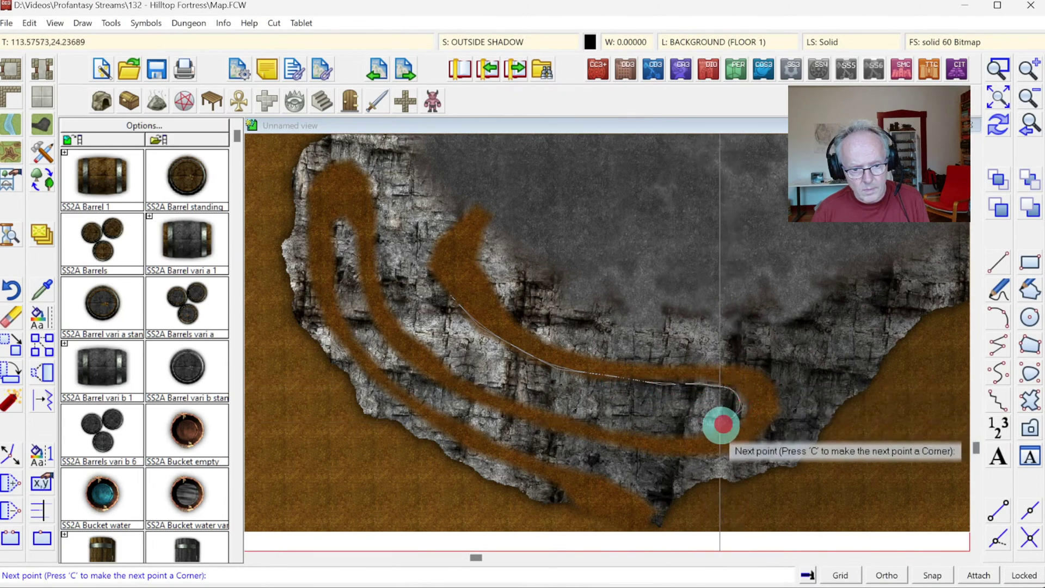
click(722, 424)
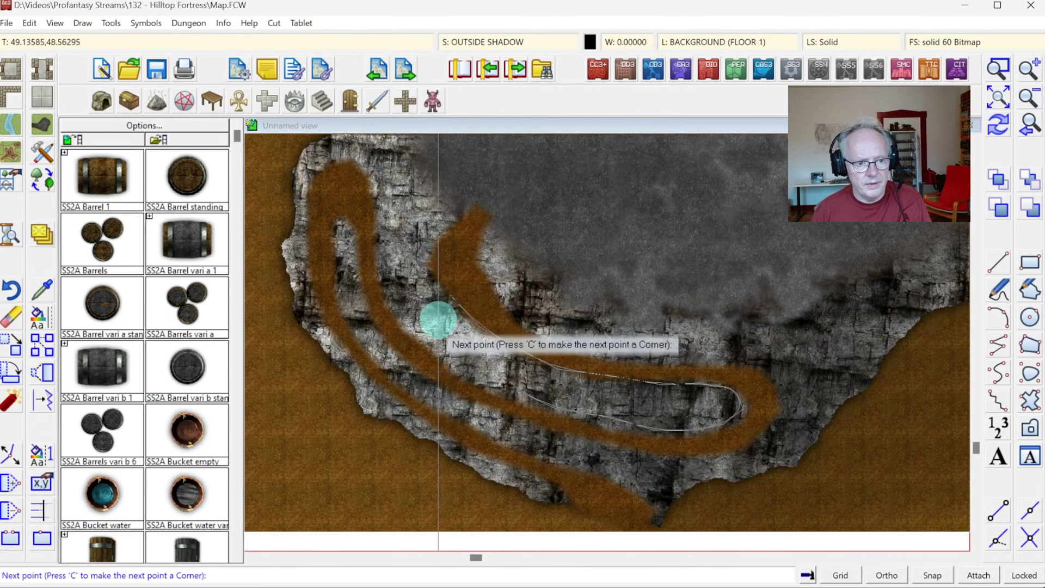
click(441, 292)
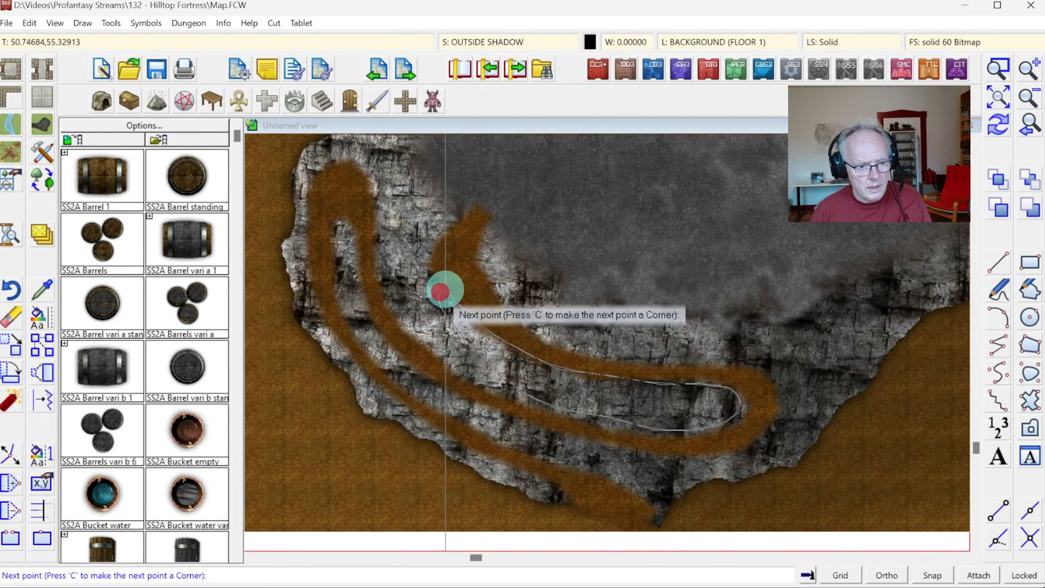
right_click(442, 294)
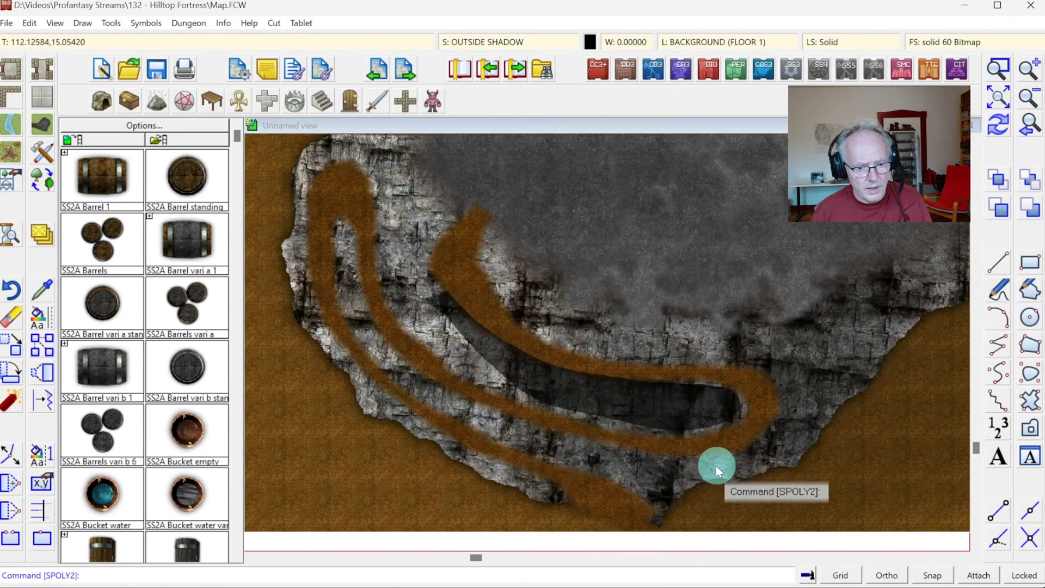
Step: Draw a second smooth shadow polygon along the lower edge of the middle path stretch, towards the cliff's southern tip
key(Return)
click(670, 453)
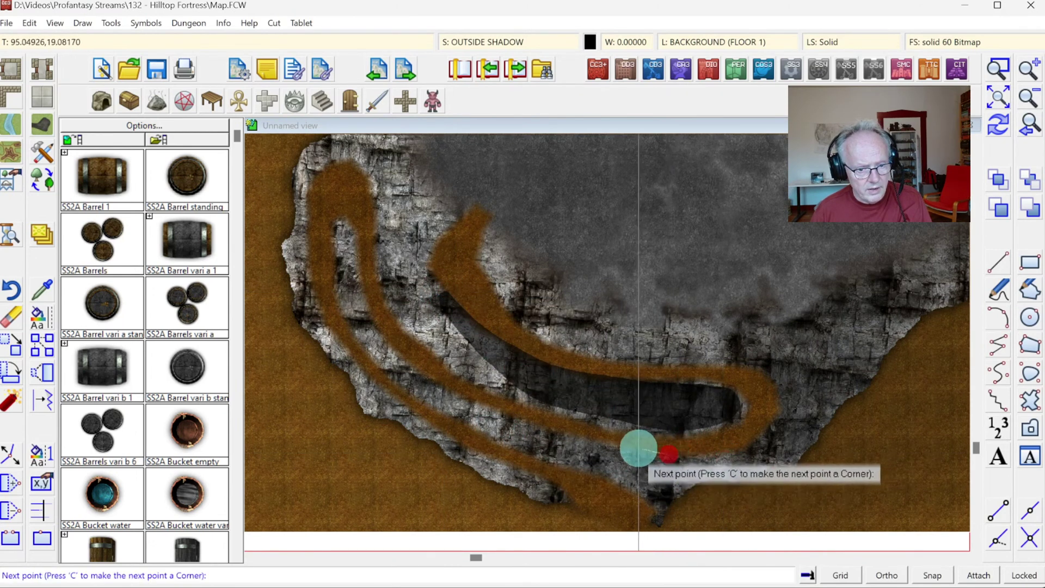
mouse_move(639, 449)
mouse_down()
mouse_move(587, 440)
mouse_move(455, 388)
mouse_move(484, 415)
mouse_move(653, 495)
mouse_move(700, 480)
mouse_move(709, 471)
mouse_move(684, 455)
mouse_up()
right_click(684, 455)
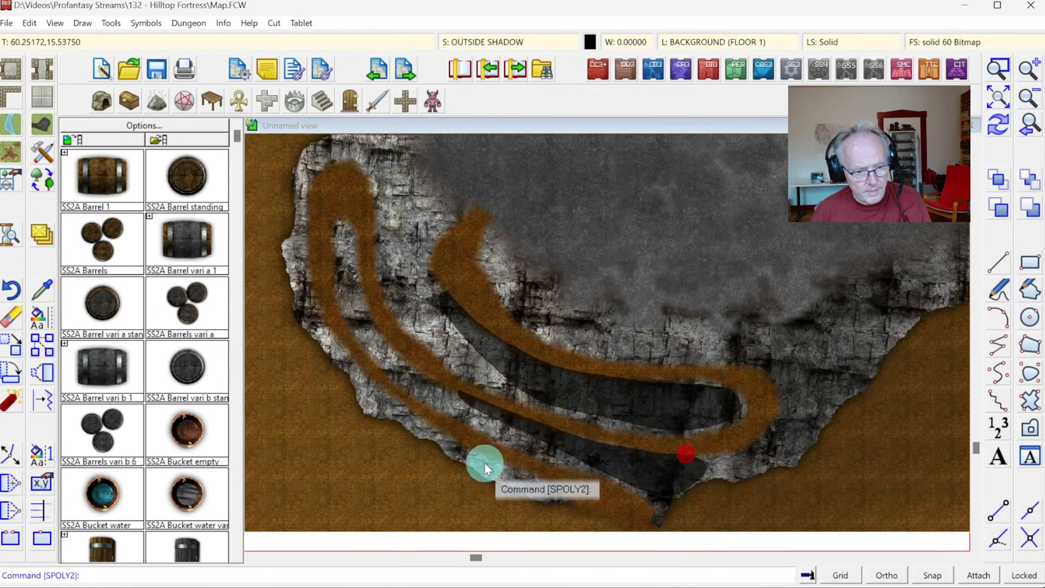
Step: Draw a narrow smooth shadow polygon between the lowest path stretch and the cliff's southwestern edge, and redraw the map
right_click(403, 407)
drag(402, 404, 569, 502)
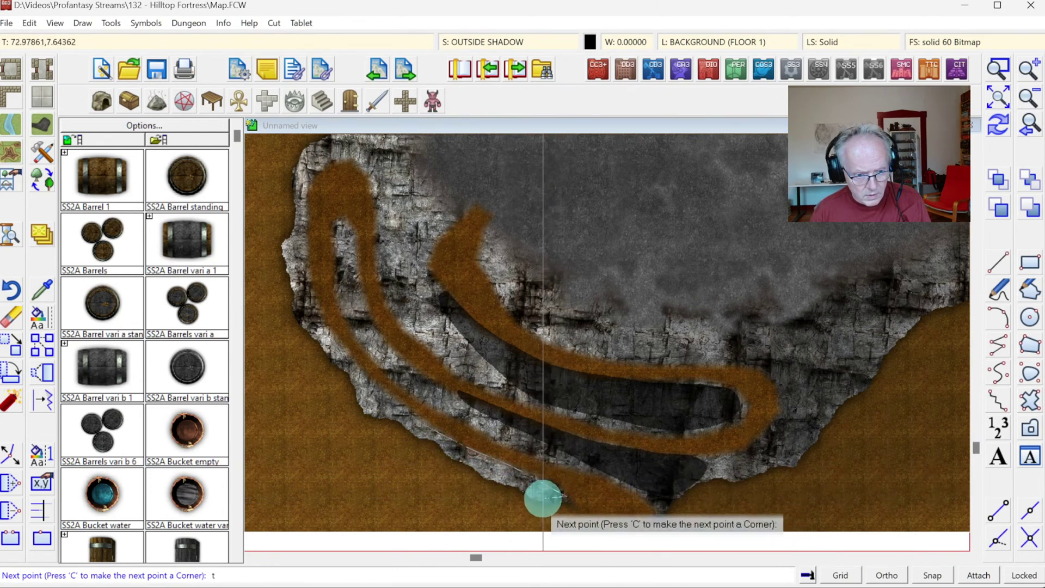
click(545, 499)
mouse_move(545, 499)
mouse_down()
mouse_move(476, 474)
mouse_move(406, 422)
mouse_up()
right_click(403, 420)
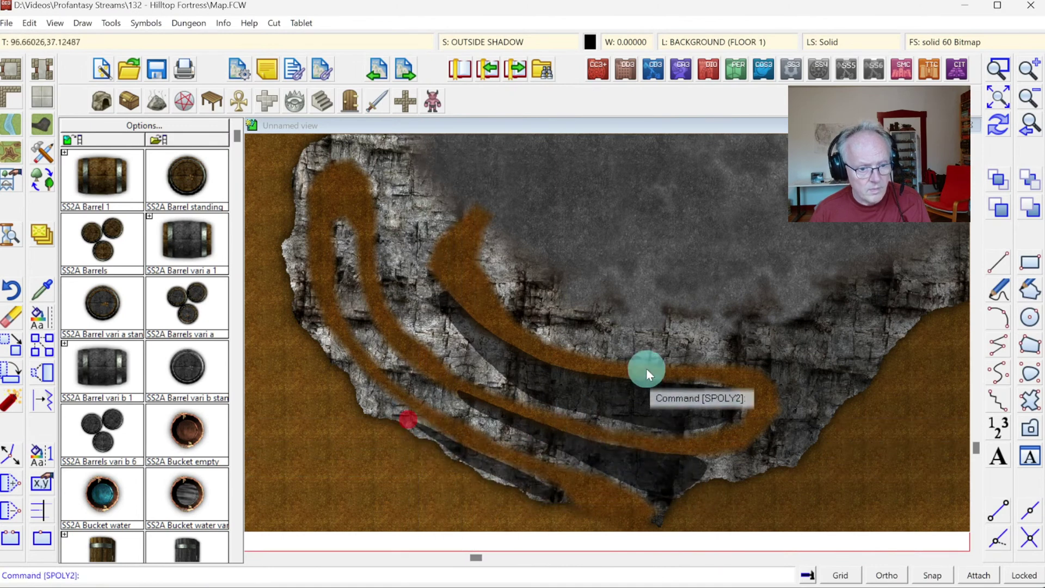
right_click(668, 352)
click(1004, 124)
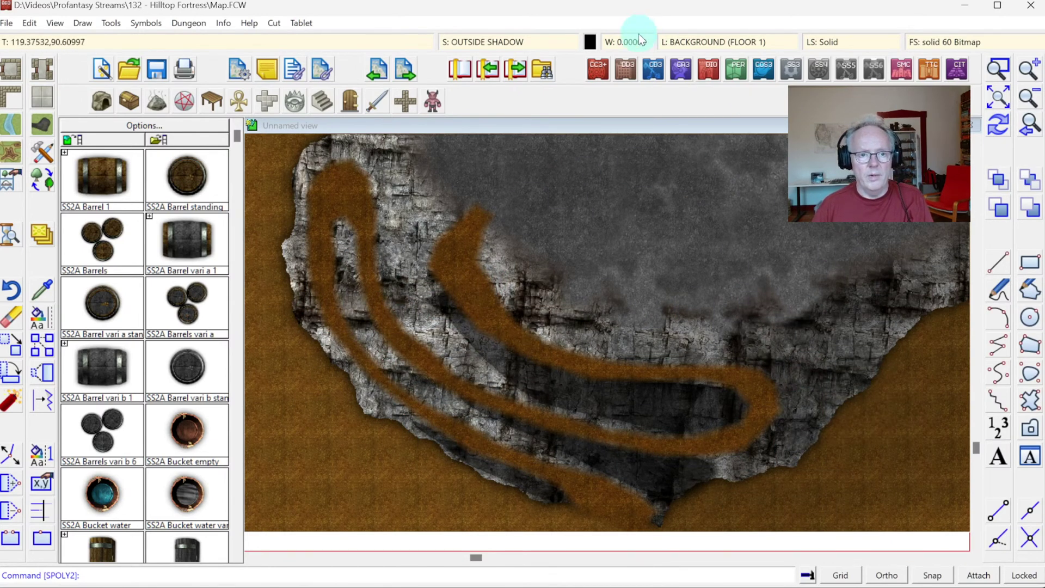
Step: Check the settings of the Wall Shadow, Directional effect on the OUTSIDE SHADOW sheet without changing them
click(504, 46)
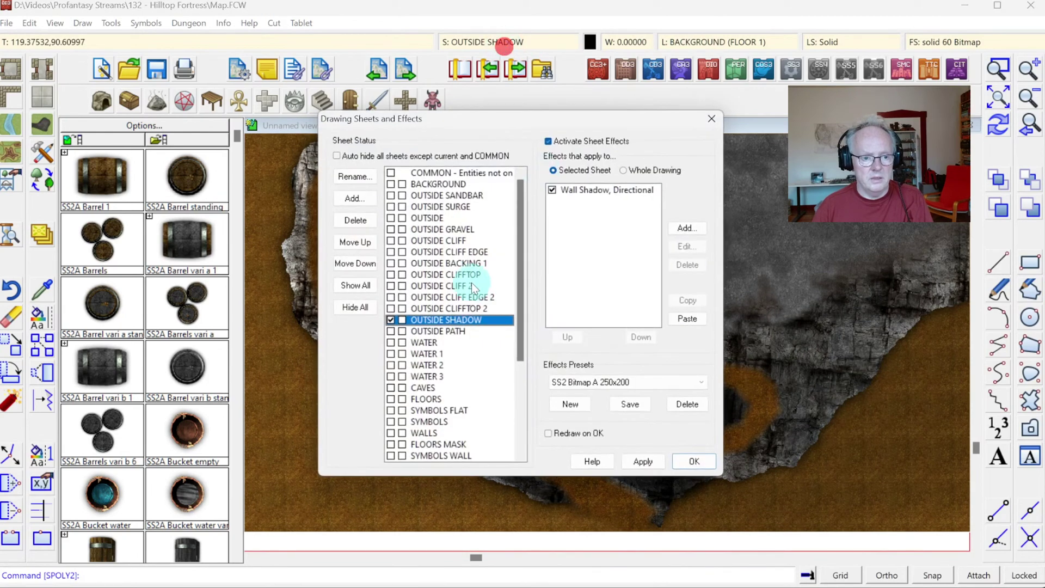
click(605, 193)
click(684, 247)
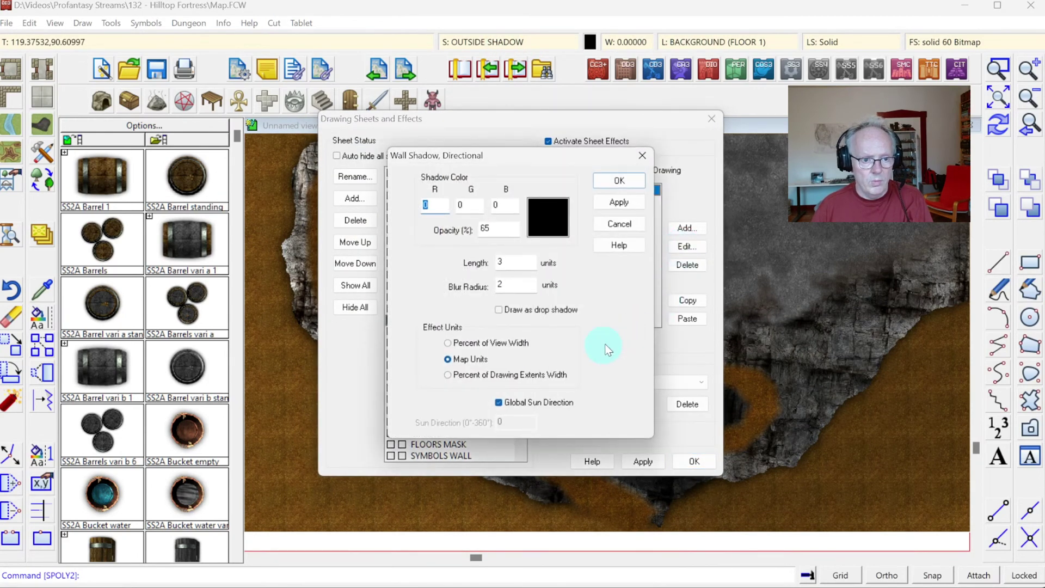
key(Escape)
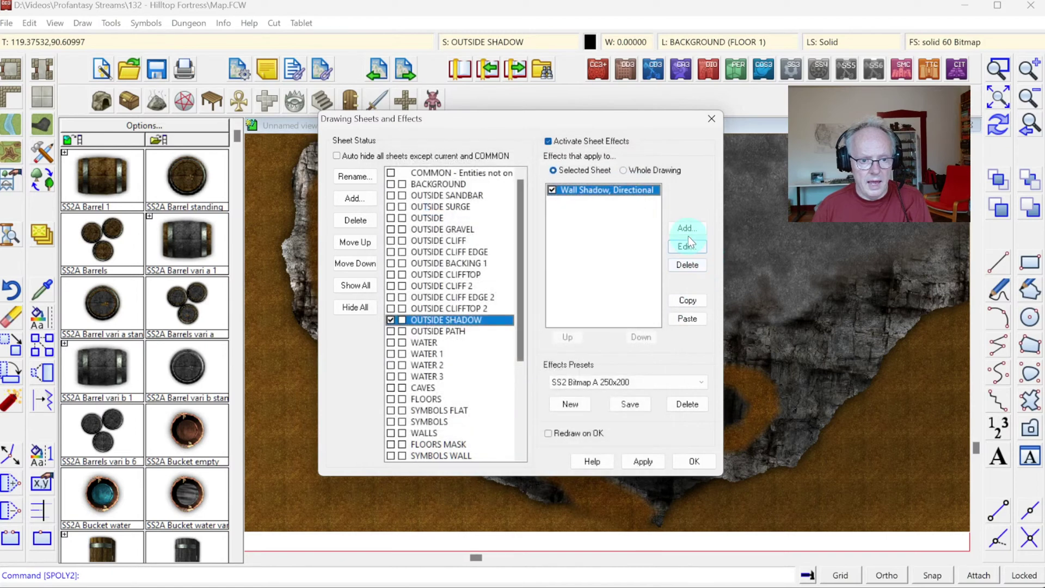
Step: Add an Edge Fade, Inner effect with an edge width of 3 map units to the OUTSIDE SHADOW sheet
click(680, 225)
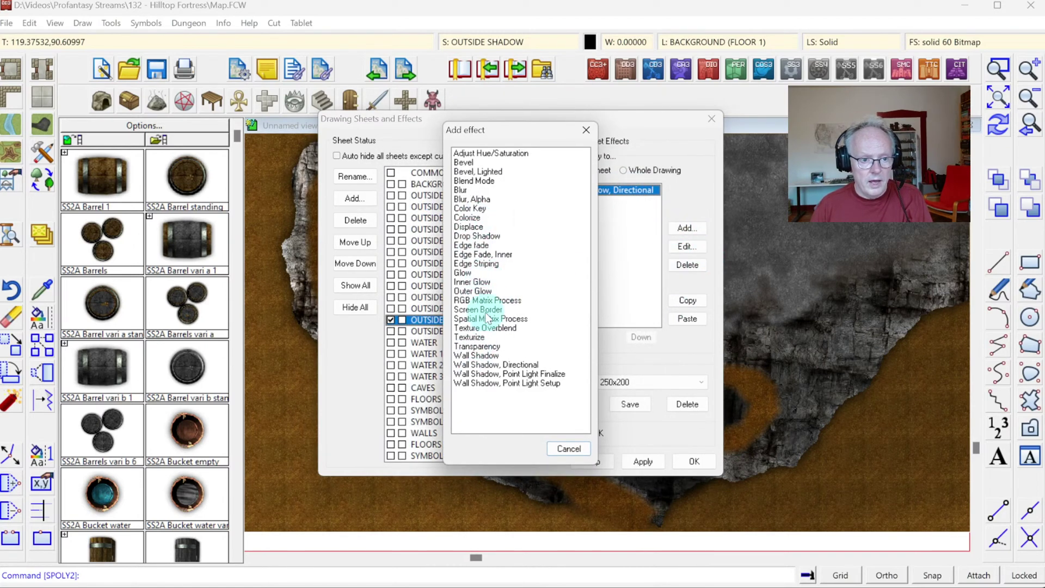
double_click(484, 256)
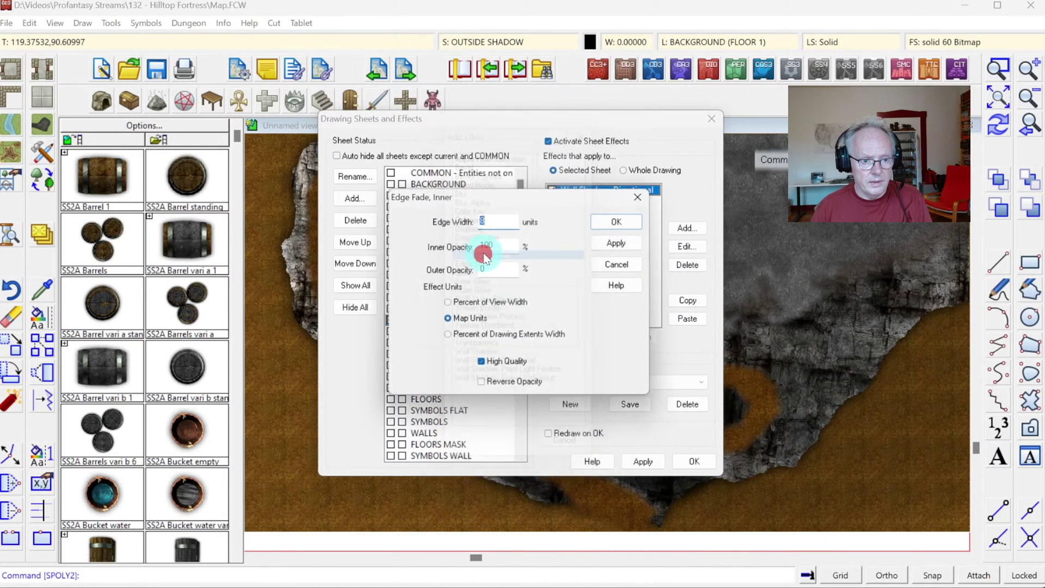
text(3)
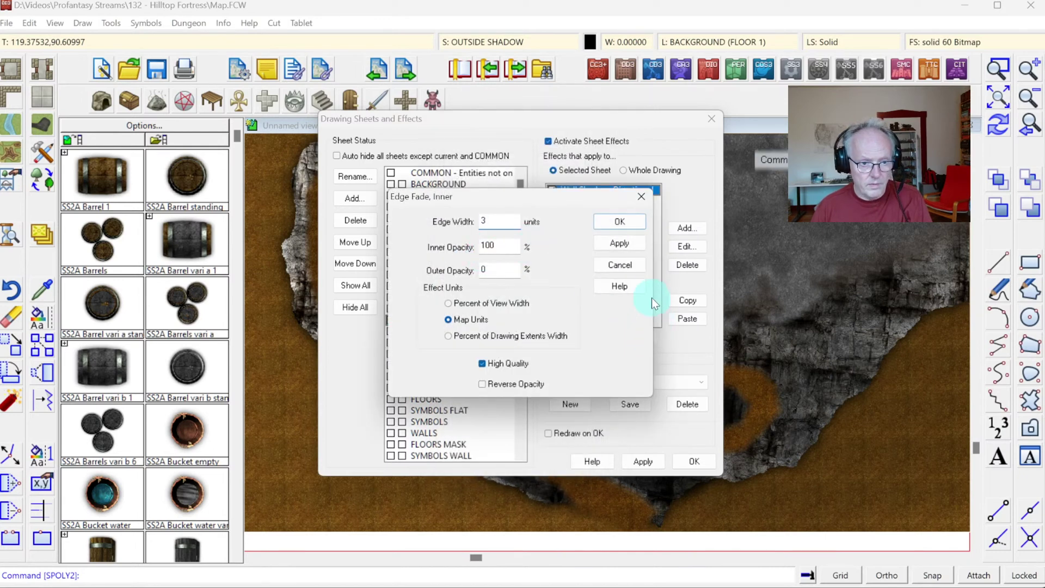
click(623, 243)
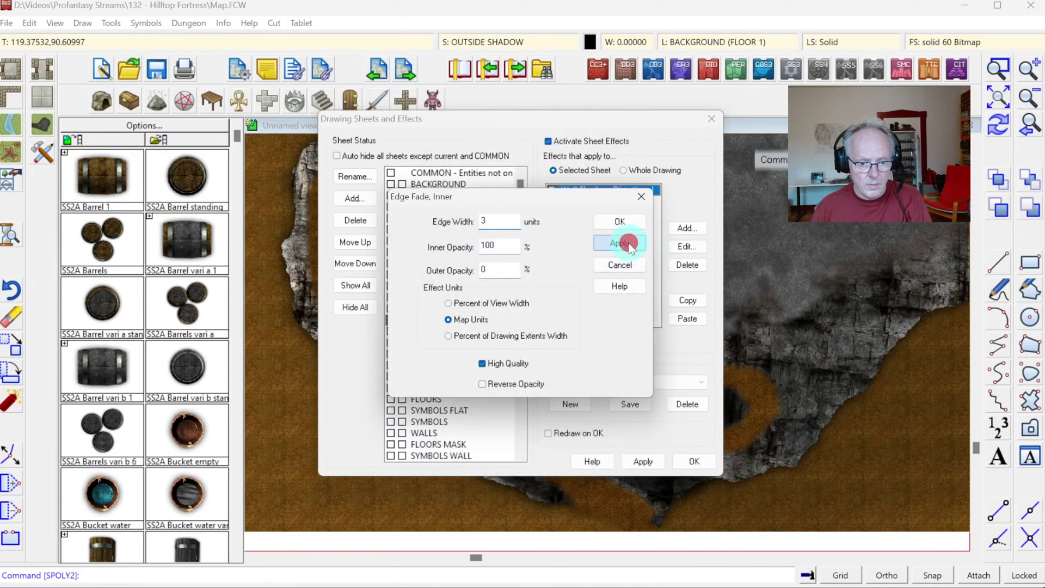
click(635, 227)
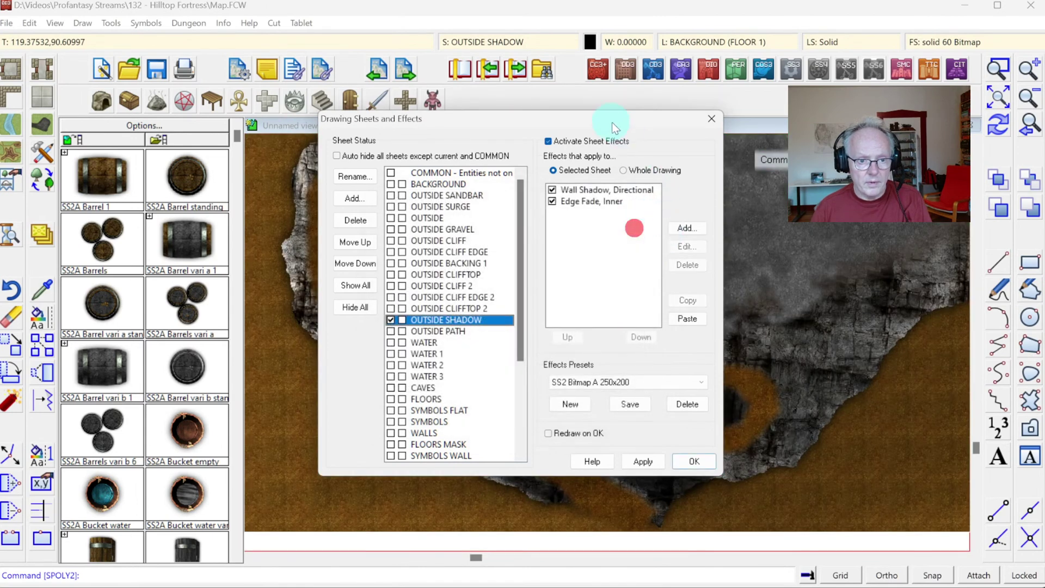
Step: Move the Edge Fade, Inner effect above Wall Shadow, Directional in the OUTSIDE SHADOW sheet's effect order
mouse_move(611, 121)
mouse_down()
mouse_move(456, 97)
mouse_move(248, 89)
mouse_move(631, 165)
mouse_up()
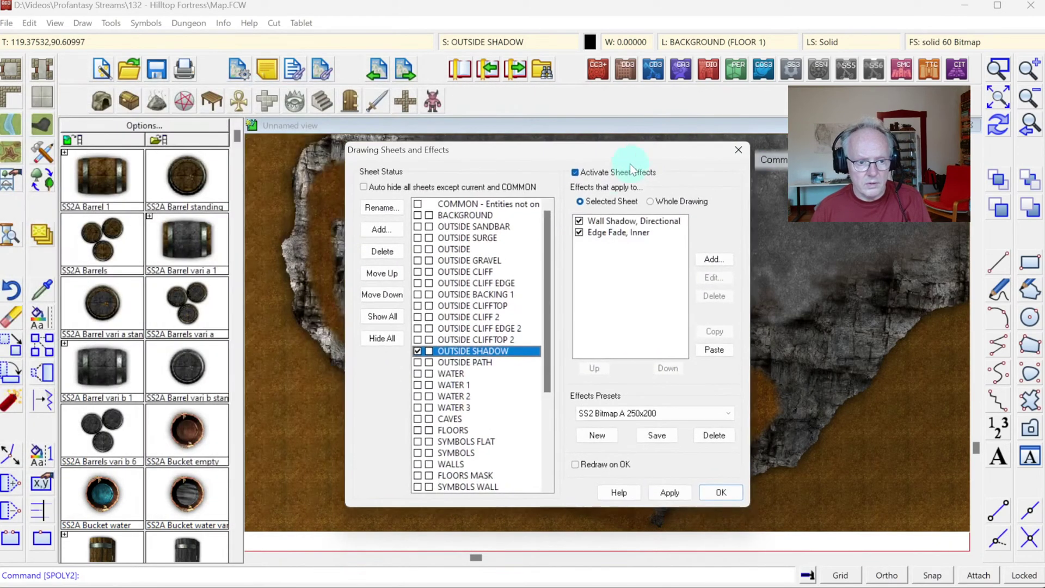
click(619, 234)
click(601, 371)
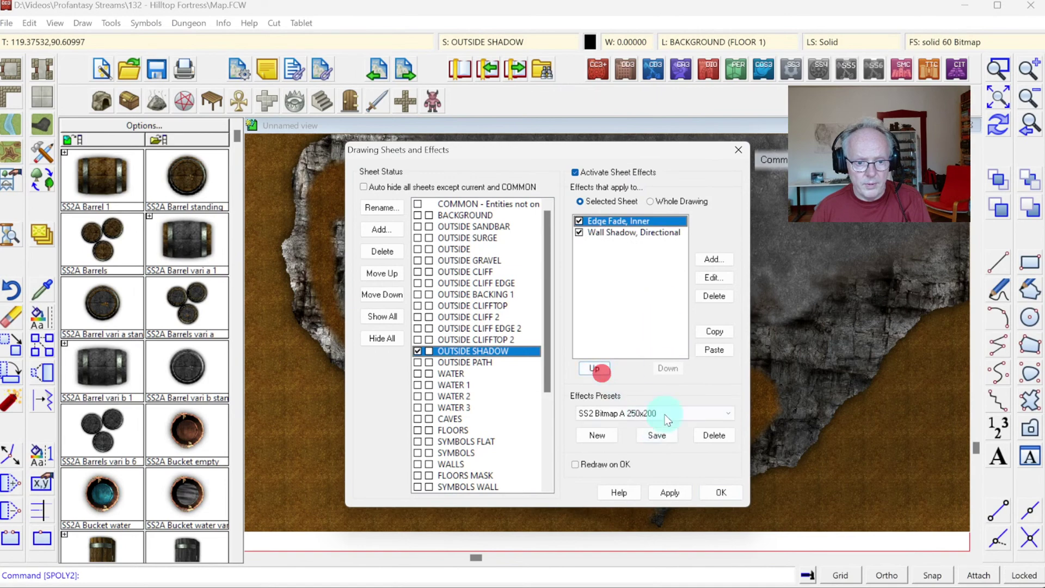
Step: Set the edge width of the OUTSIDE SHADOW sheet's Edge Fade, Inner effect to 2 map units
click(669, 494)
mouse_move(550, 154)
mouse_down()
mouse_move(486, 146)
mouse_move(241, 226)
mouse_move(82, 236)
mouse_move(508, 211)
mouse_up()
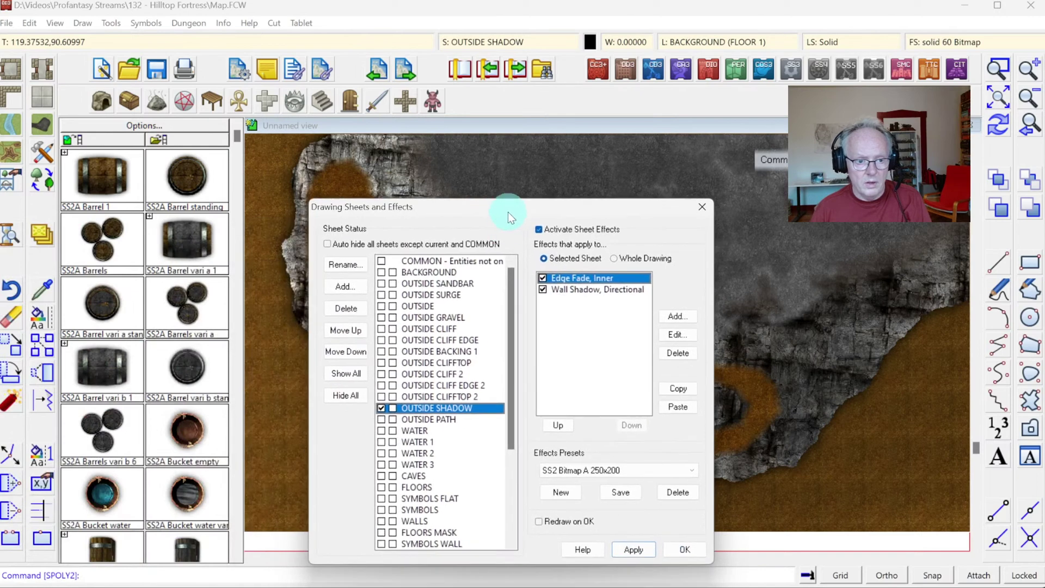
click(679, 334)
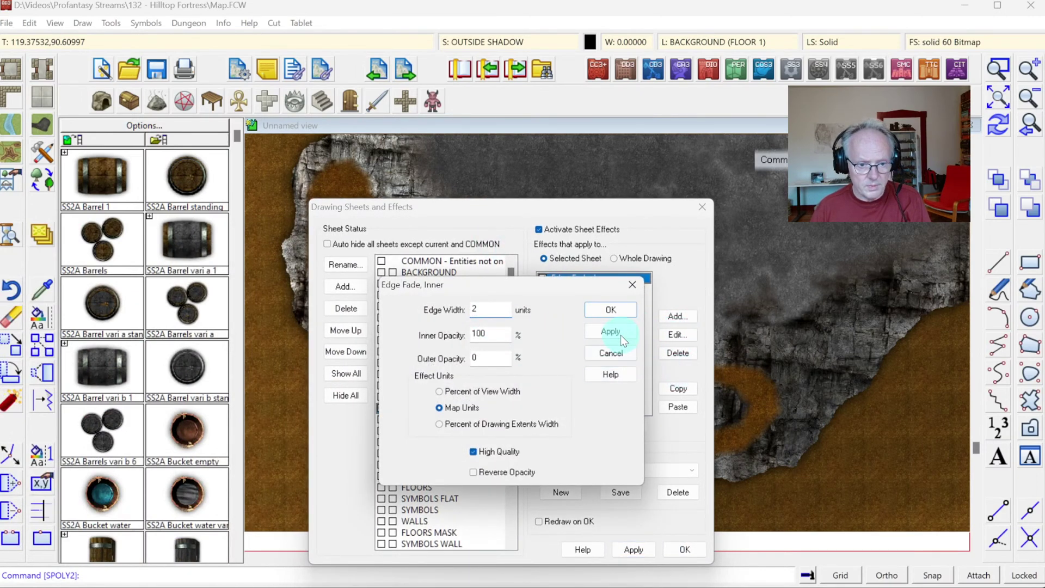
click(623, 340)
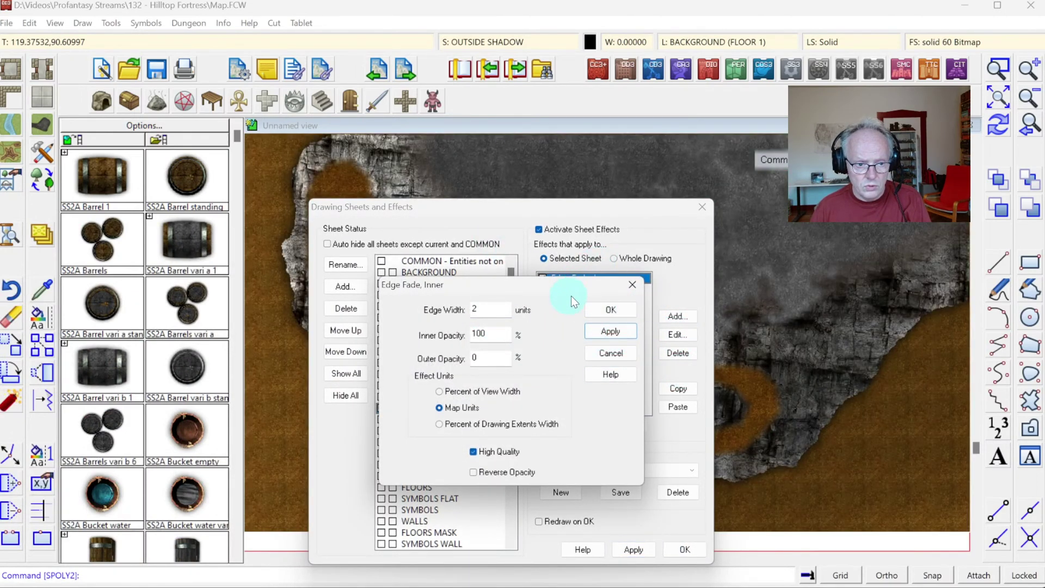
click(610, 310)
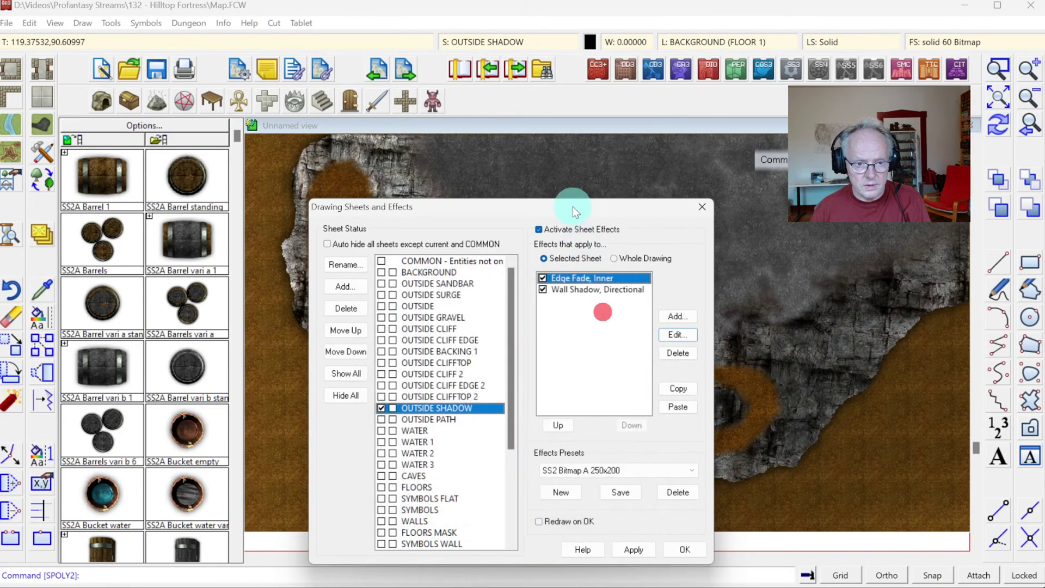
mouse_move(569, 210)
mouse_down()
mouse_move(531, 179)
mouse_move(281, 171)
mouse_move(161, 146)
mouse_move(217, 166)
mouse_move(206, 162)
mouse_move(467, 181)
mouse_up()
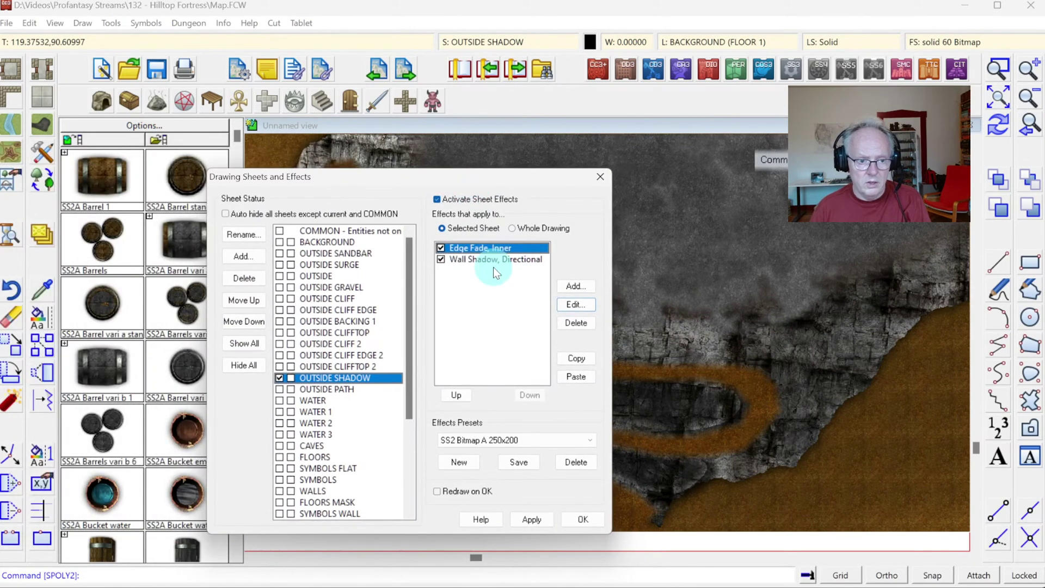
Step: Delete the Edge Fade, Inner effect from the OUTSIDE SHADOW sheet and disable its Wall Shadow, Directional effect
click(574, 324)
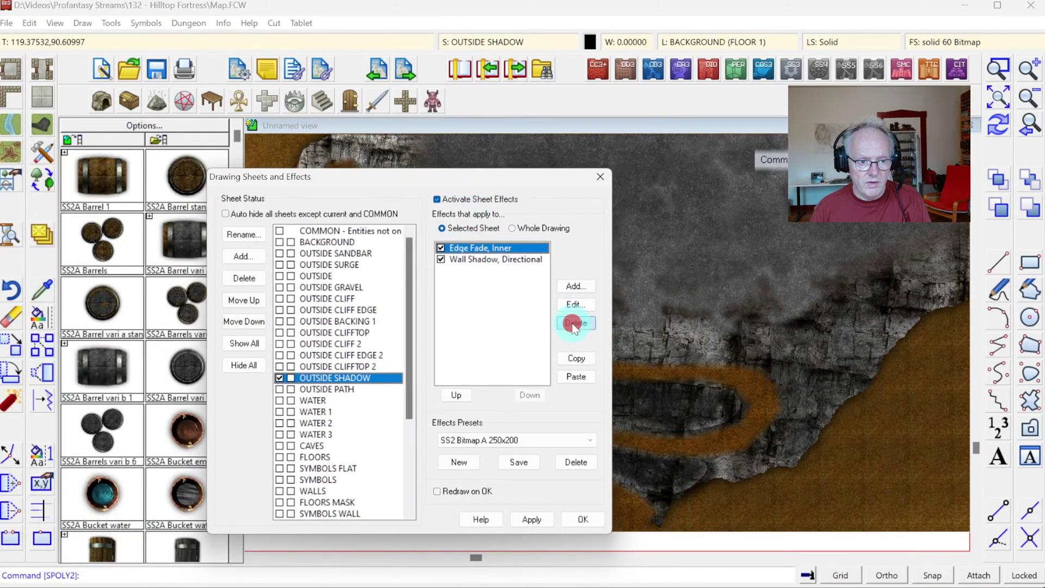
click(462, 249)
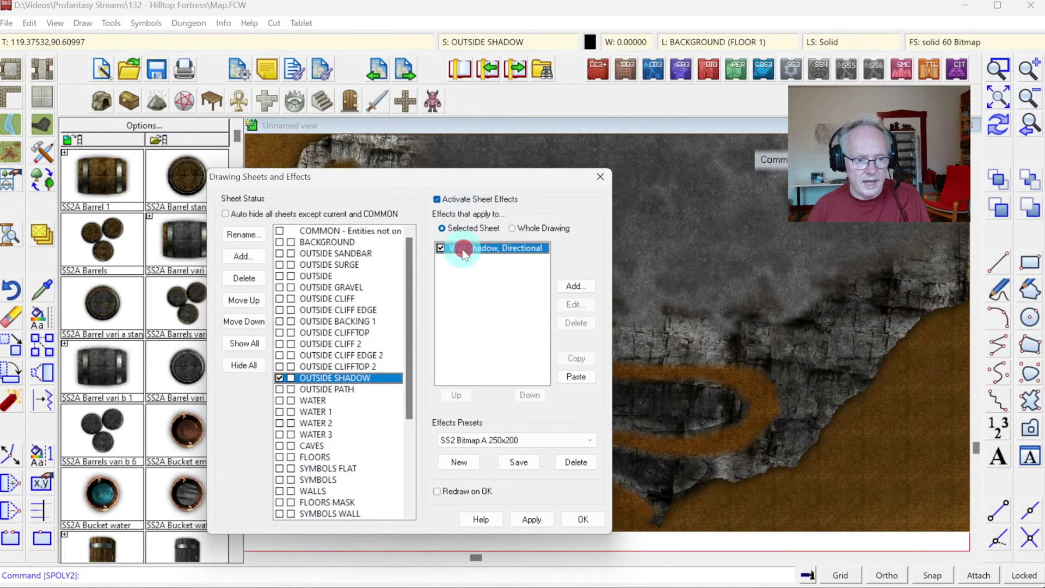
click(440, 249)
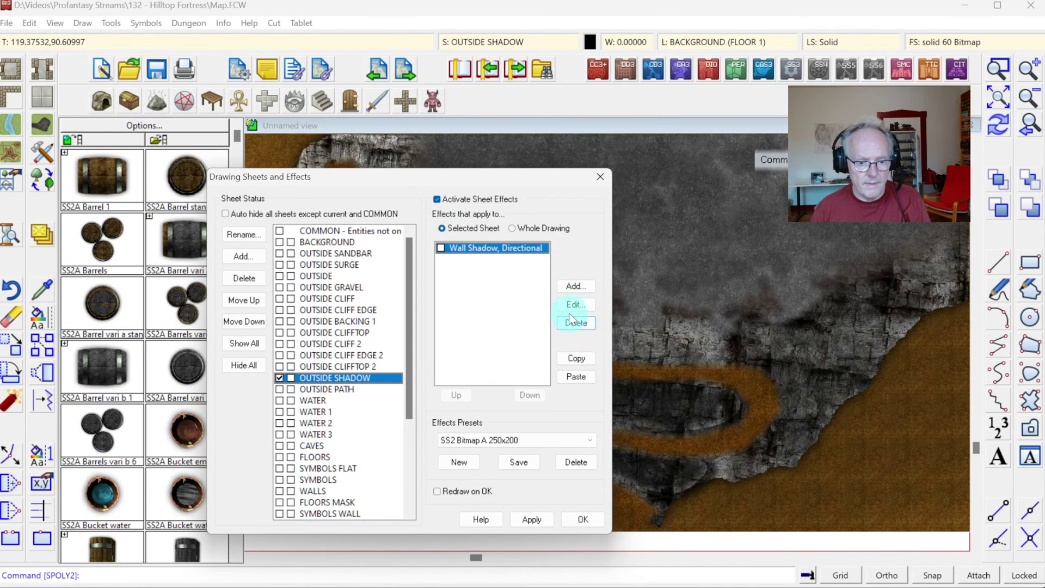
Step: Try a Blur effect with radius 1 on the OUTSIDE SHADOW sheet, in percent of view width and in map units
click(573, 287)
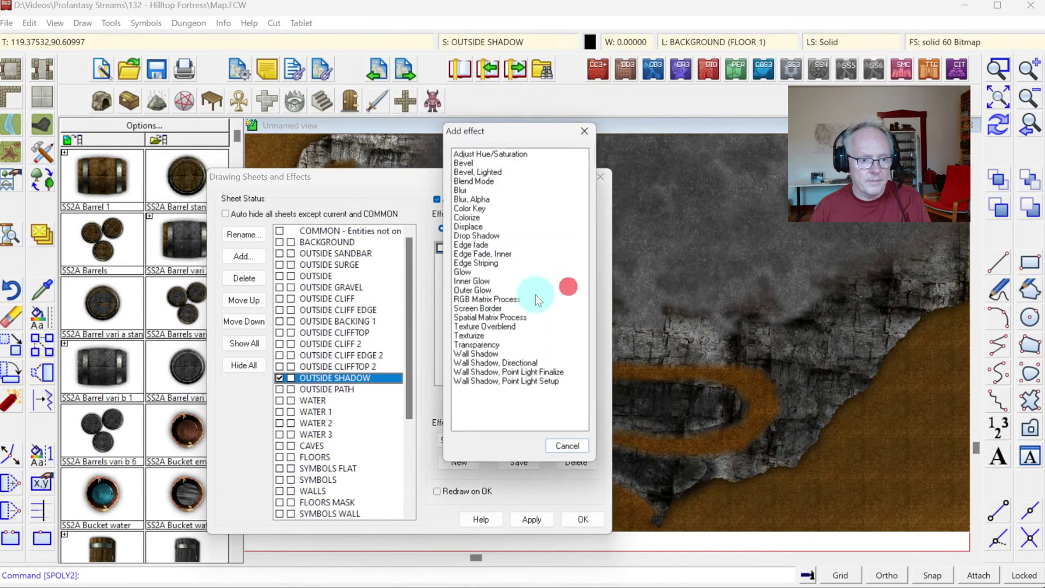
double_click(460, 189)
text(1)
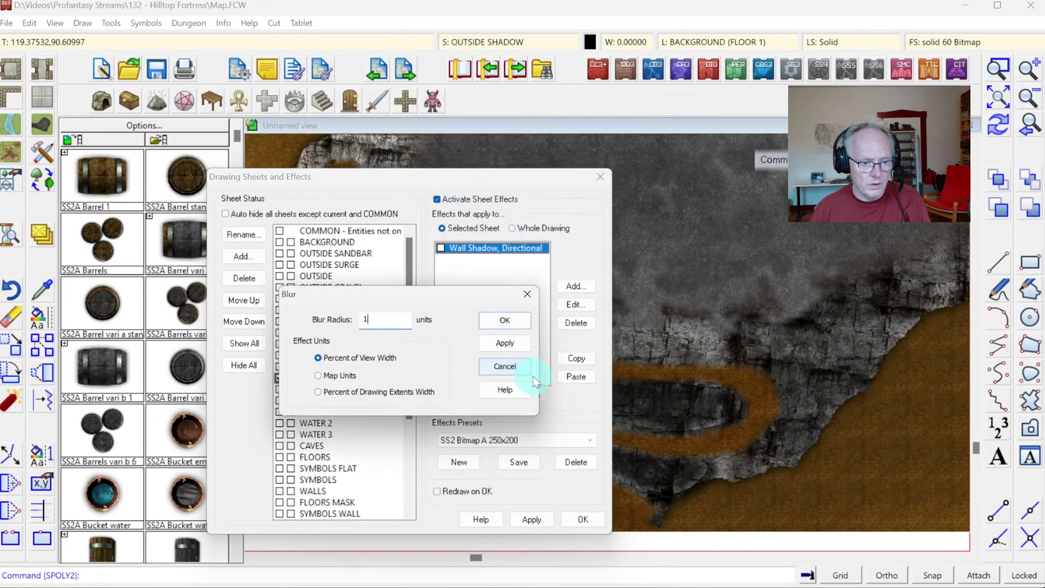
click(505, 342)
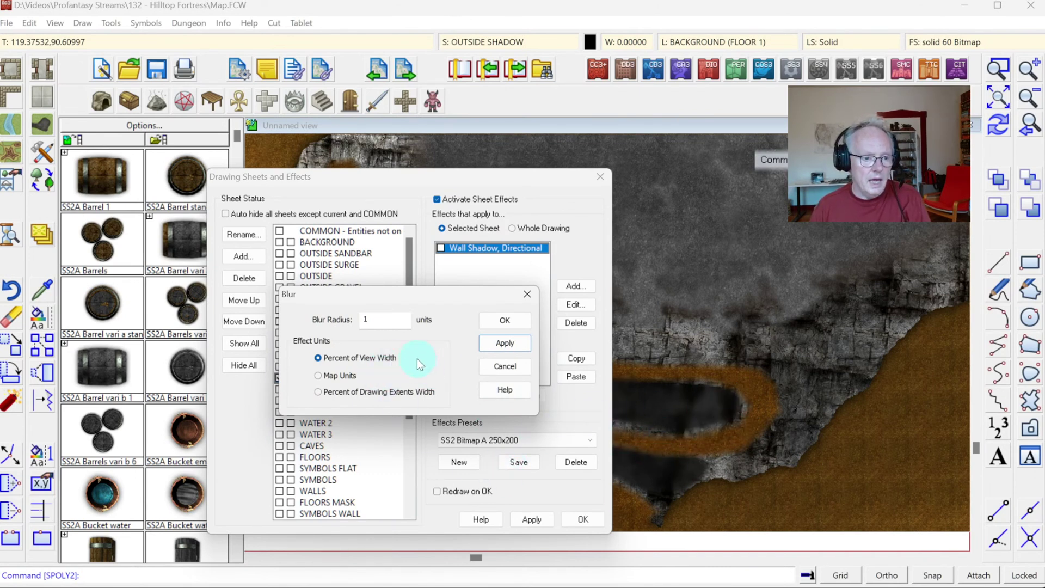
click(342, 377)
click(506, 343)
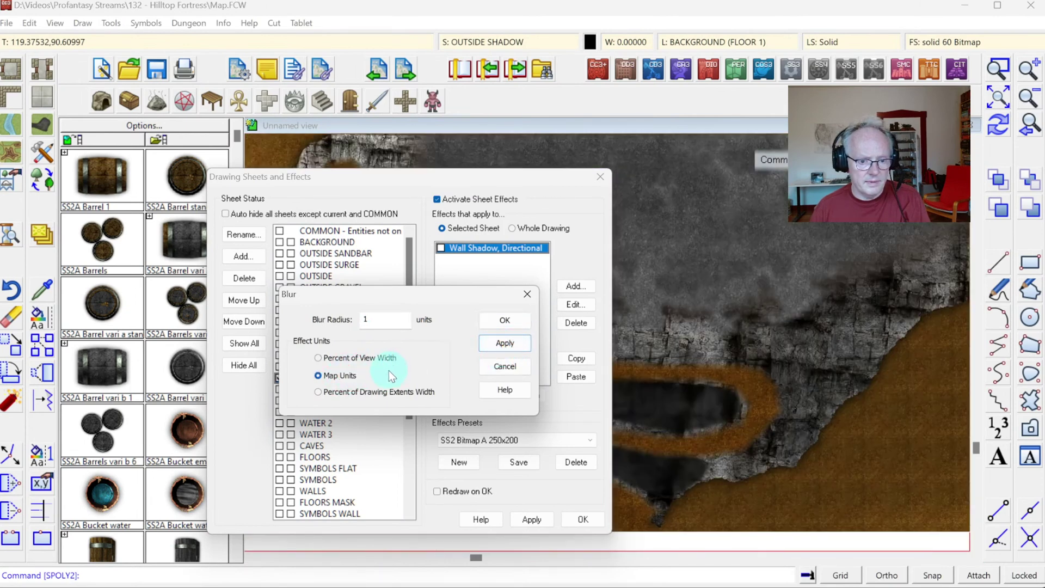
click(500, 361)
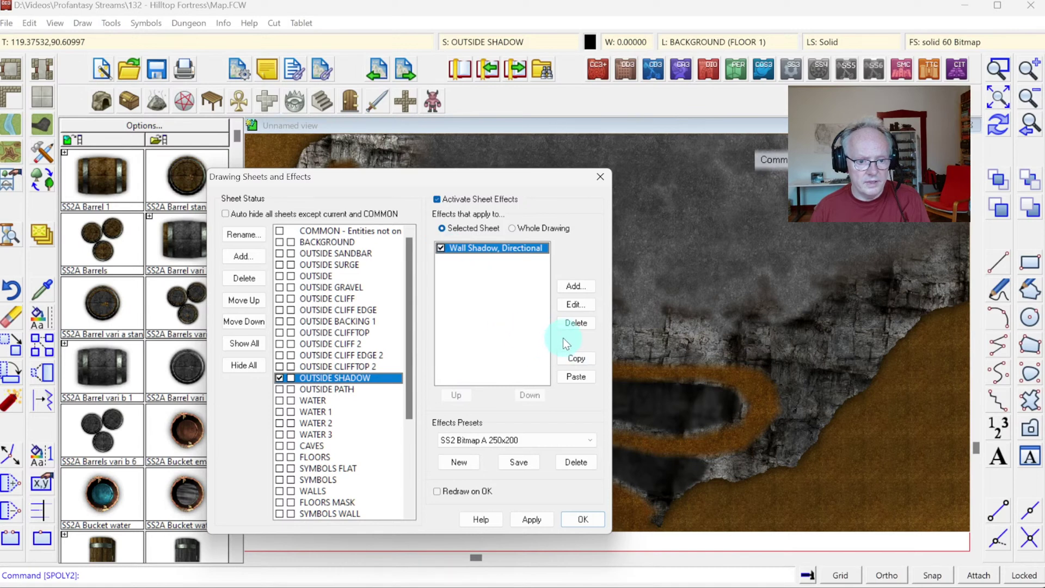
Step: Disable Wall Shadow, Directional on the OUTSIDE SHADOW sheet and add Edge Fade, Inner with an edge width of 1 map unit
click(535, 516)
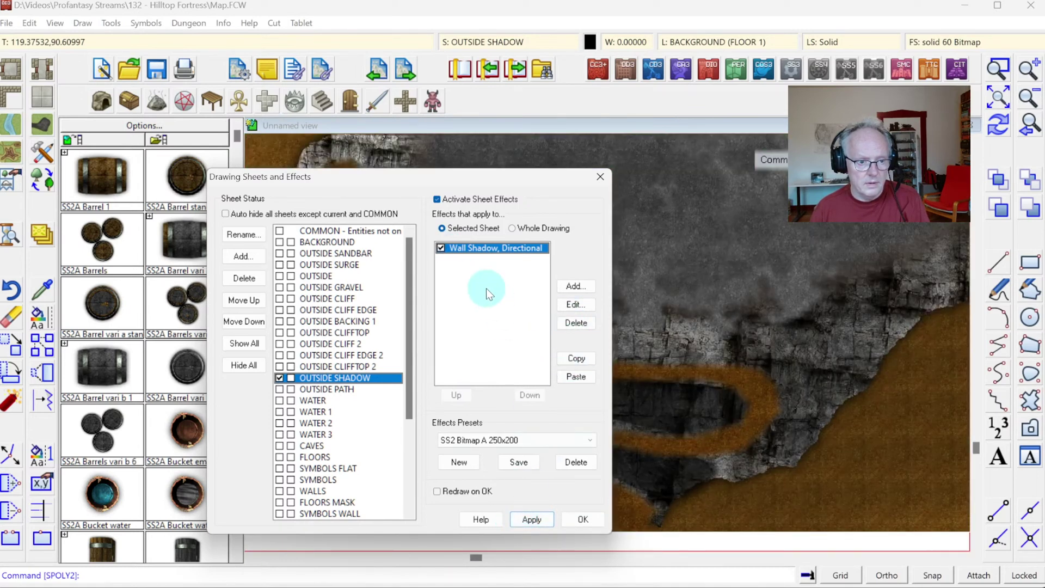
click(441, 248)
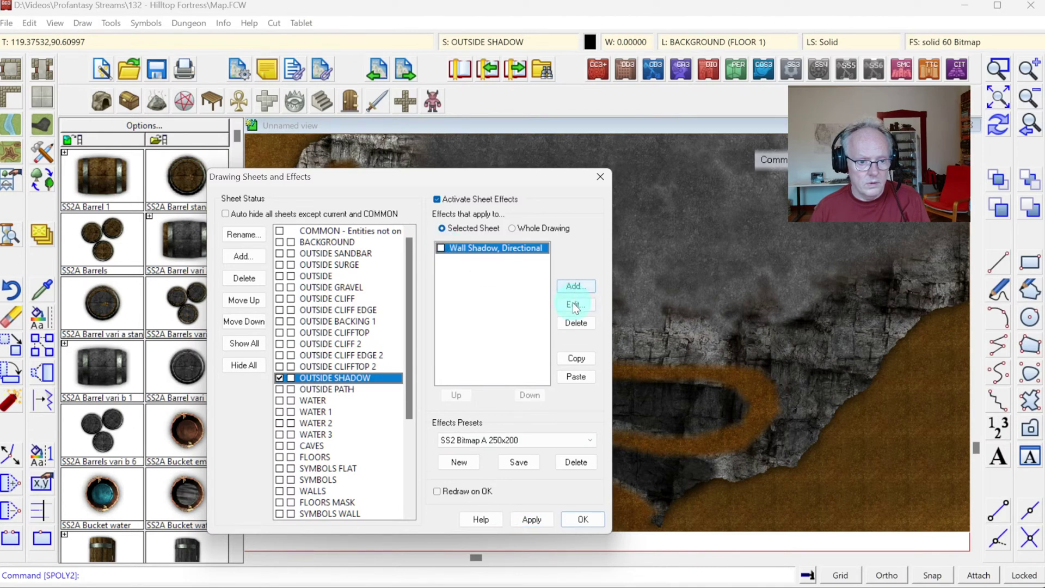
click(573, 303)
click(524, 278)
click(569, 285)
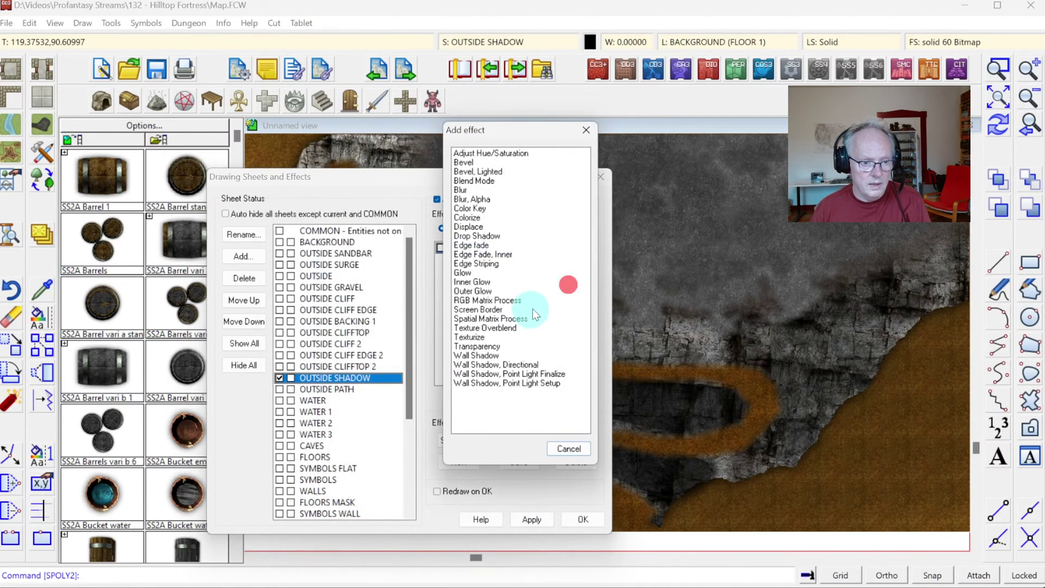
double_click(478, 254)
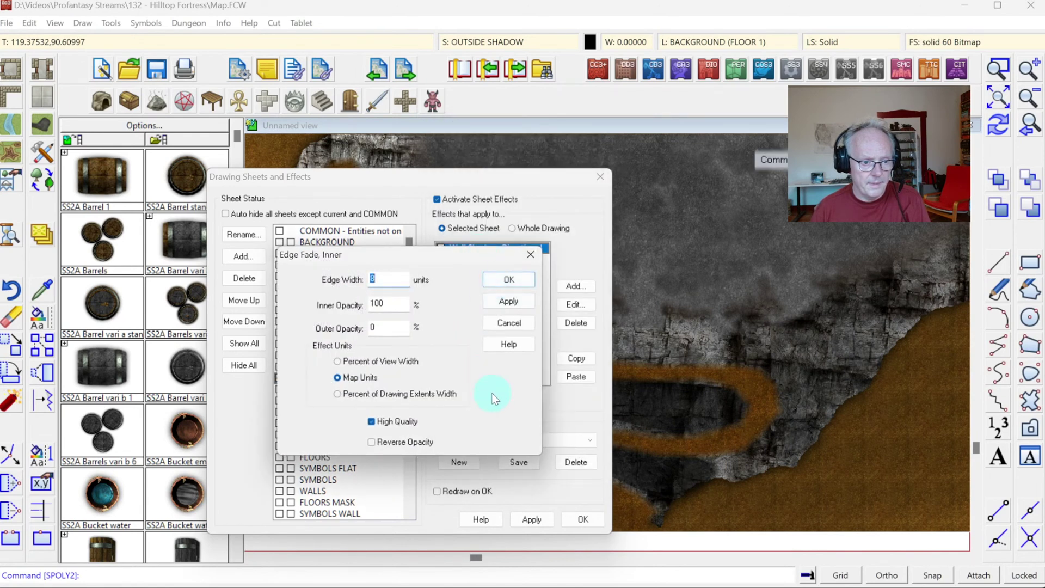
click(511, 300)
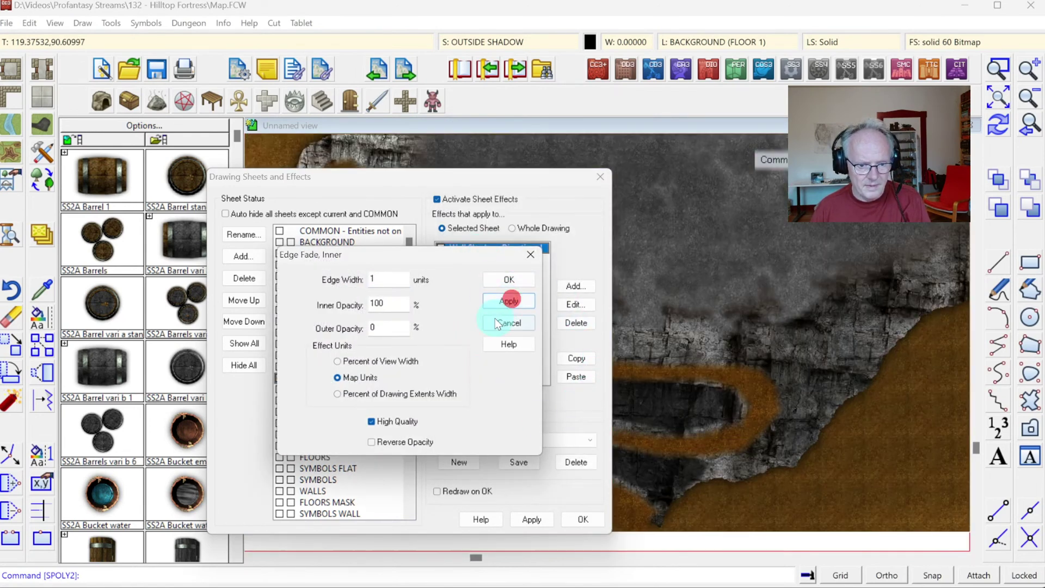
click(521, 280)
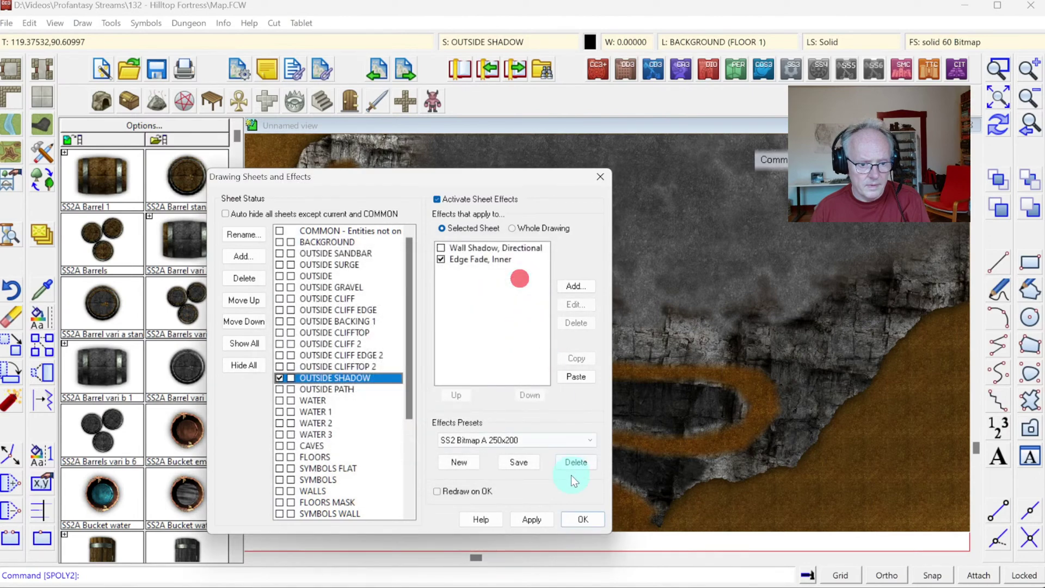
click(575, 516)
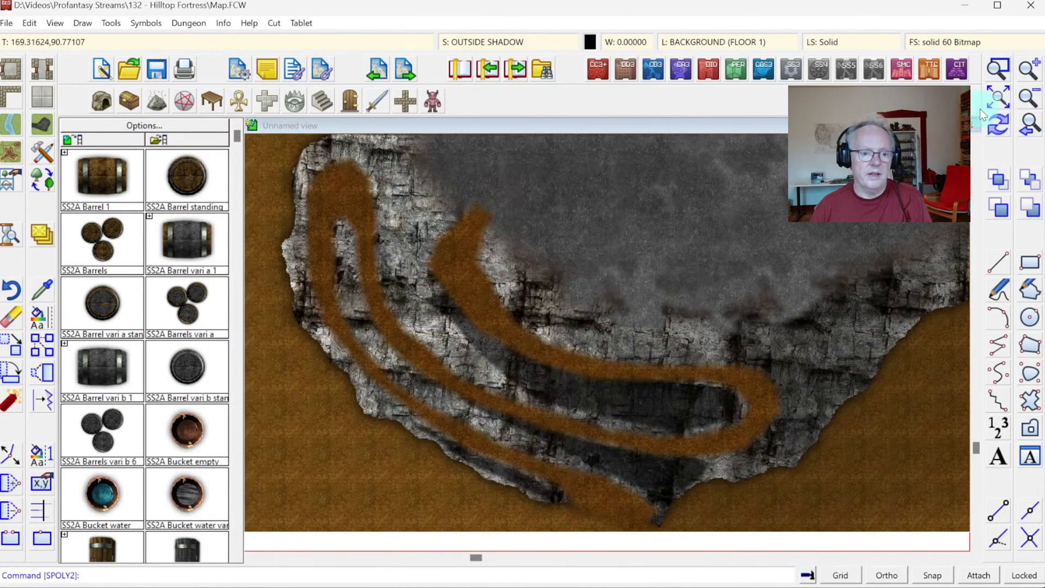
Step: Draw a smooth shadow polygon between the path's eastern bend and the cliff's southeastern edge, using the properties of an existing shadow polygon
click(998, 98)
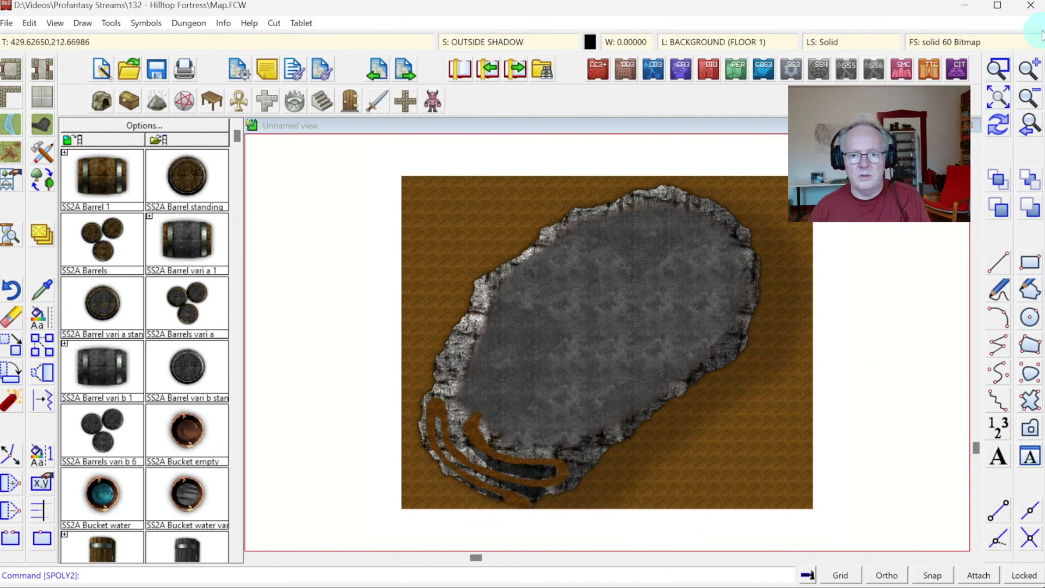
click(996, 76)
click(495, 436)
click(641, 525)
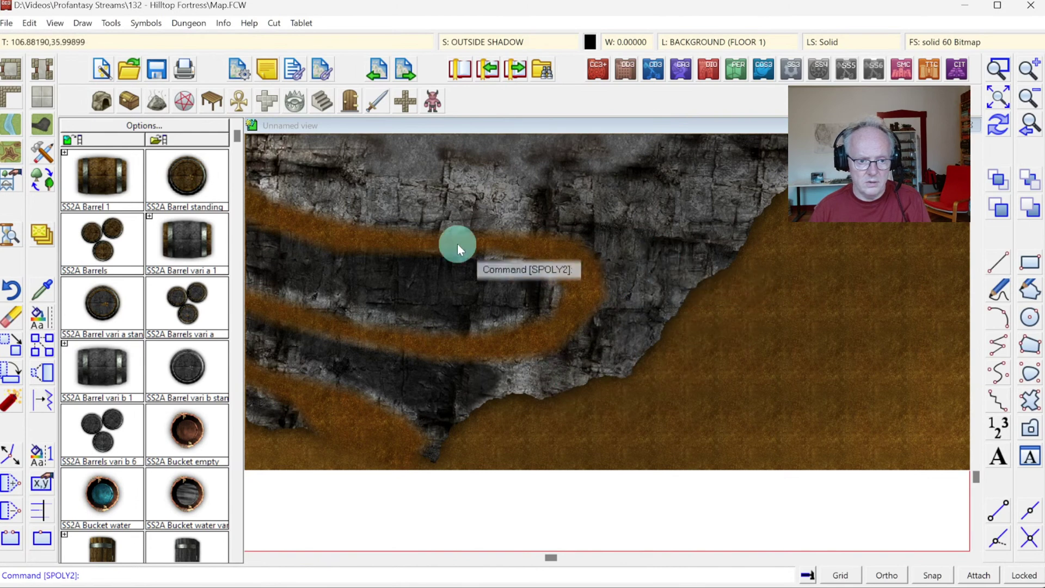
click(37, 296)
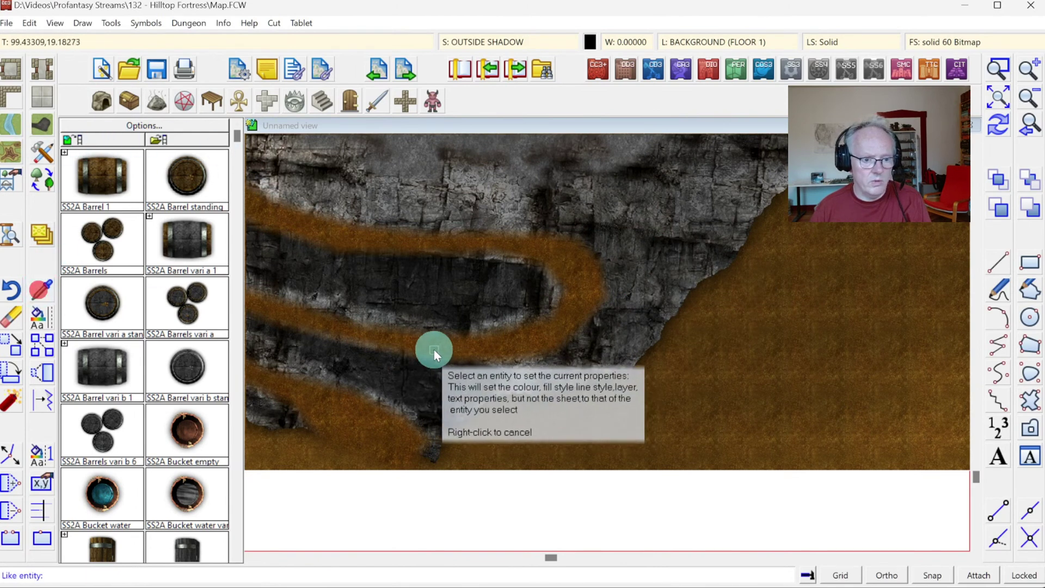
click(505, 375)
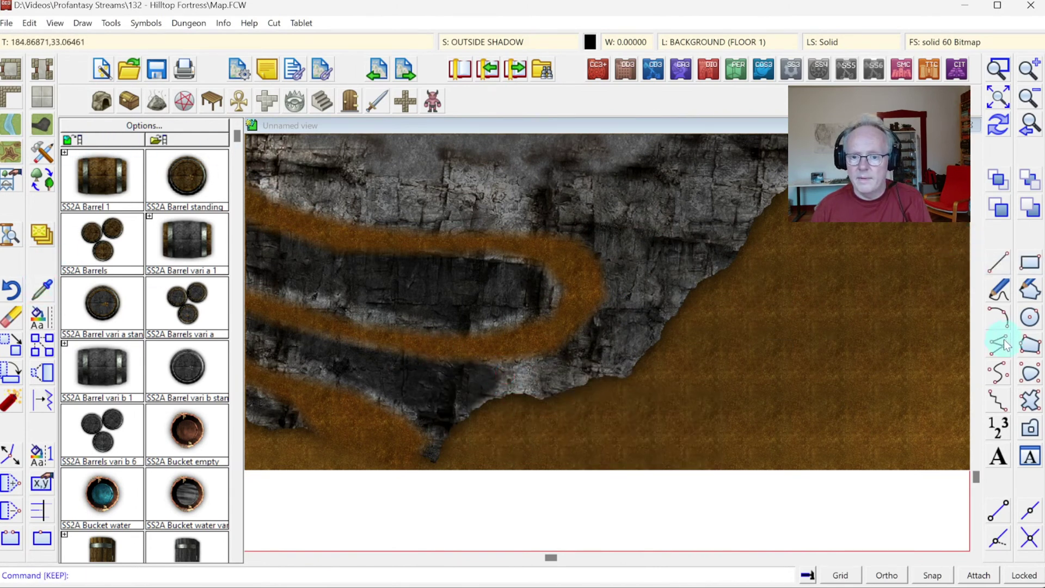
click(1031, 375)
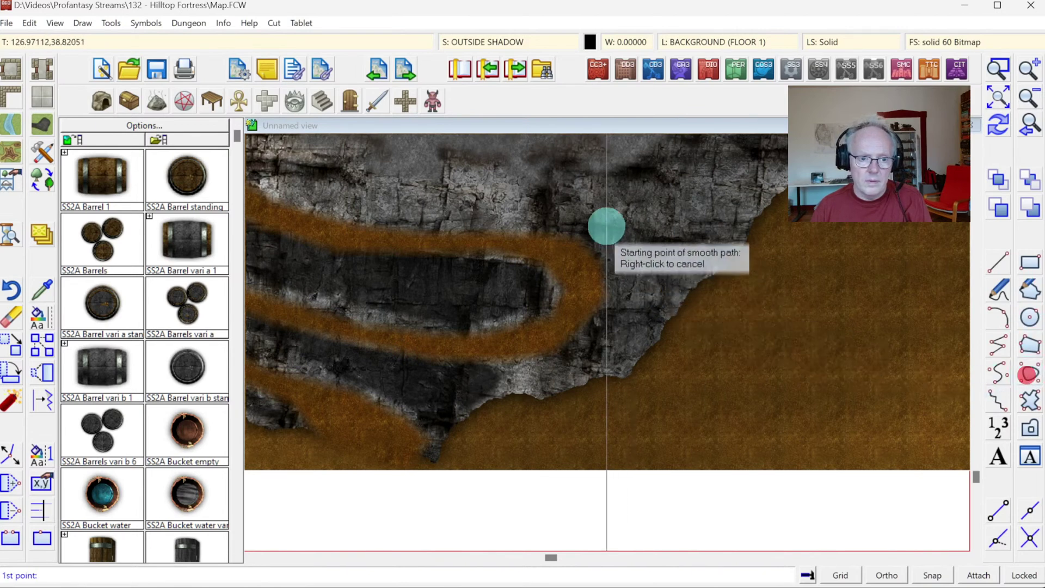
click(594, 225)
click(602, 254)
click(603, 289)
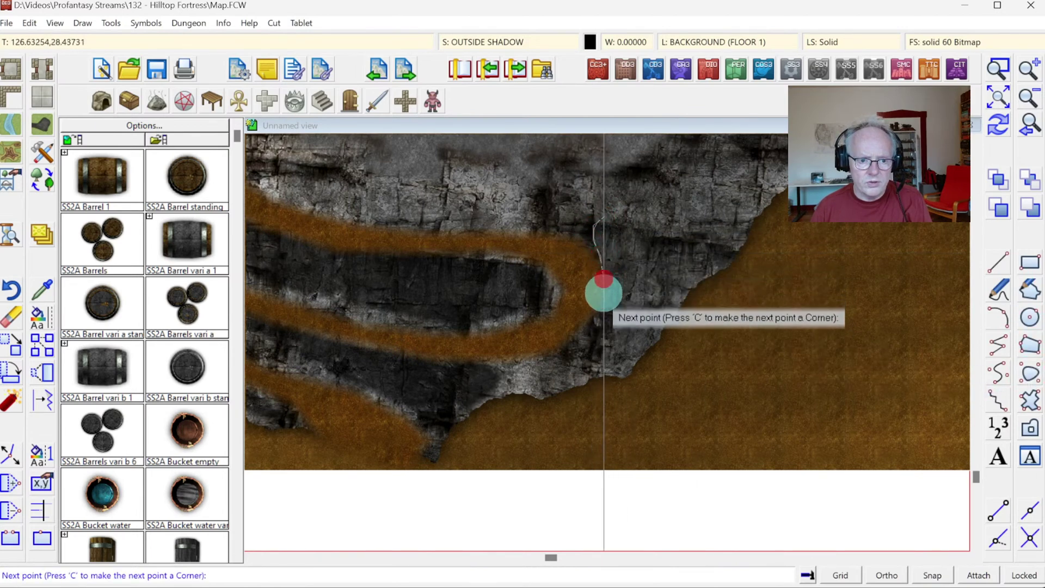
click(595, 313)
click(577, 331)
click(541, 350)
click(501, 358)
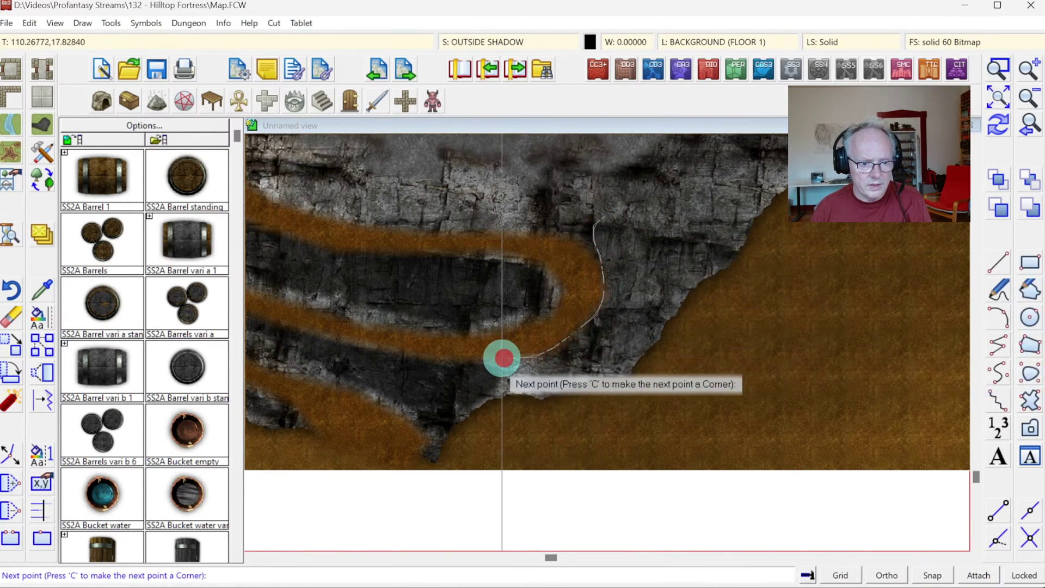
click(489, 390)
click(541, 390)
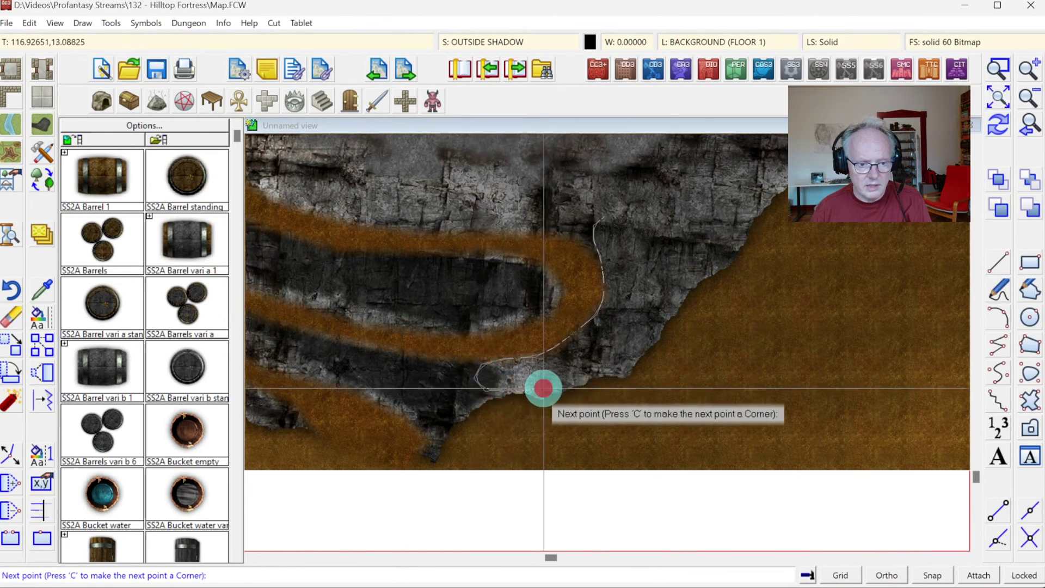
click(588, 380)
click(629, 373)
click(660, 336)
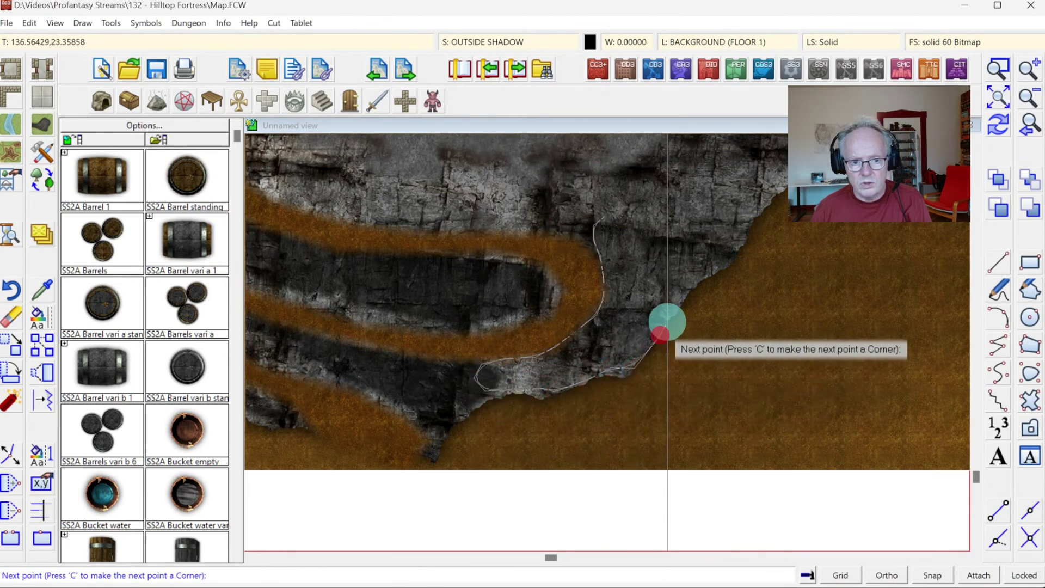
click(670, 306)
click(720, 256)
click(738, 226)
click(661, 217)
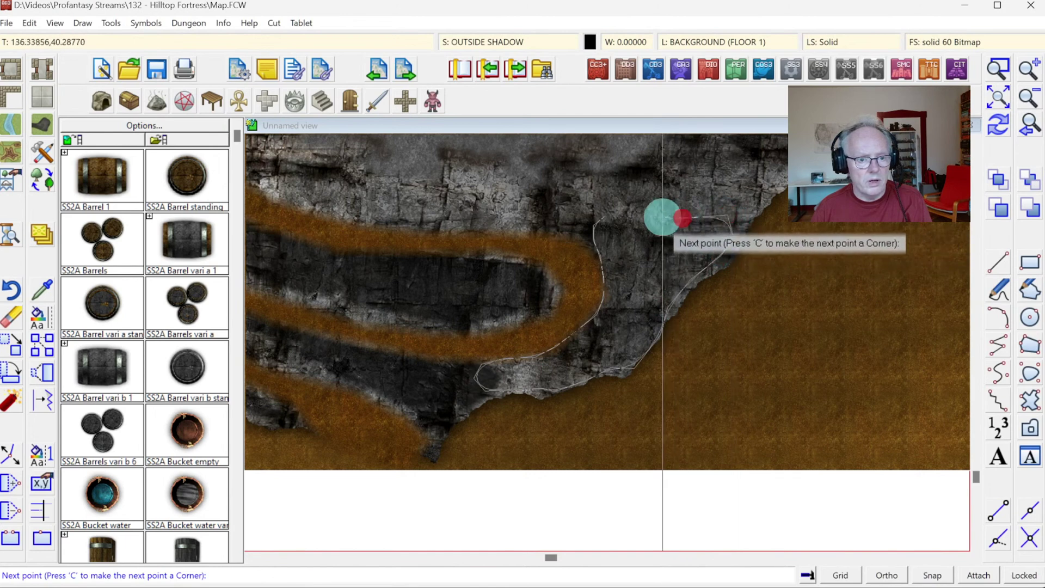
click(614, 208)
right_click(616, 206)
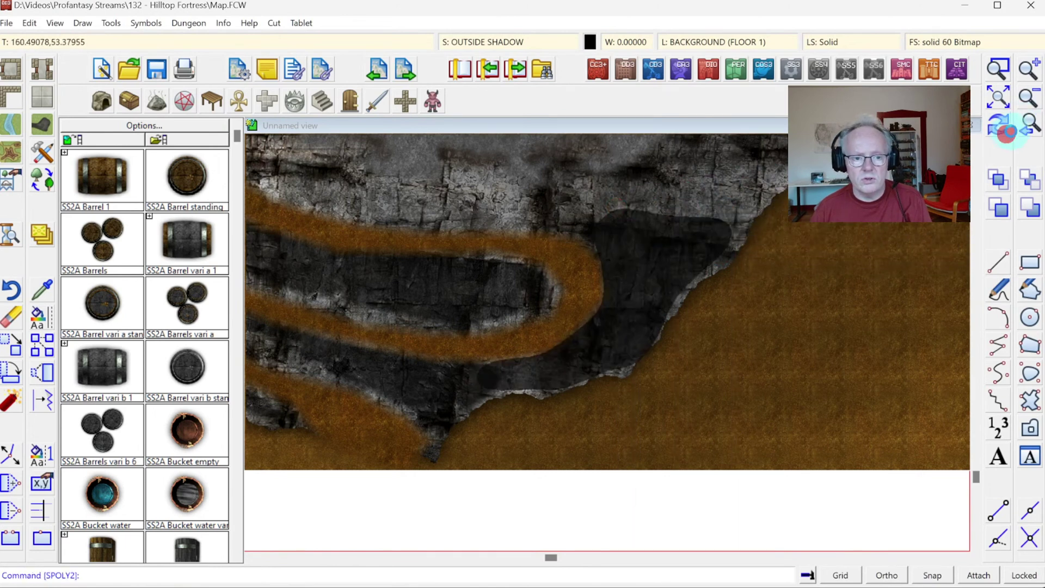
click(997, 100)
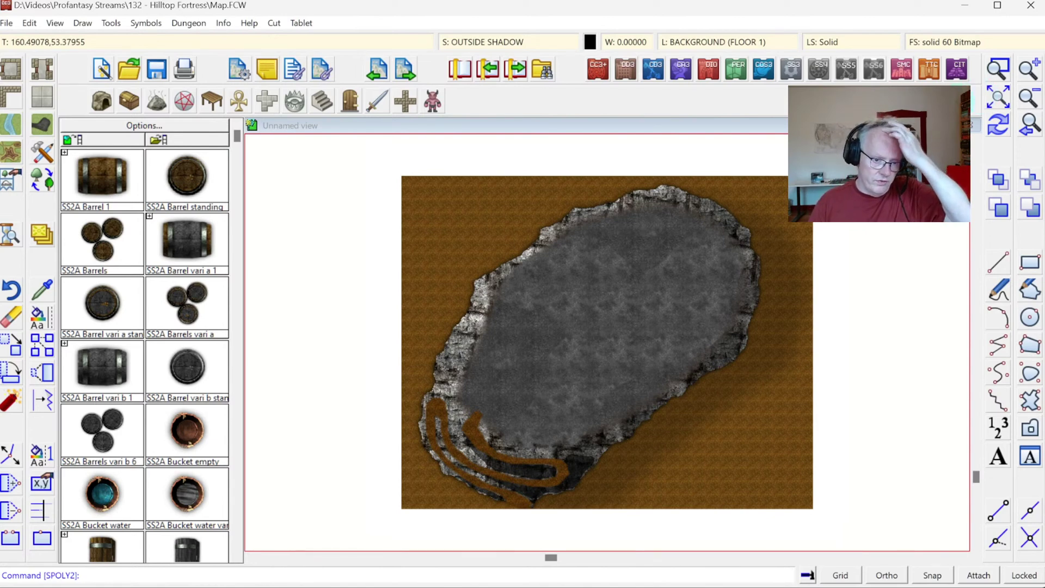
click(1002, 74)
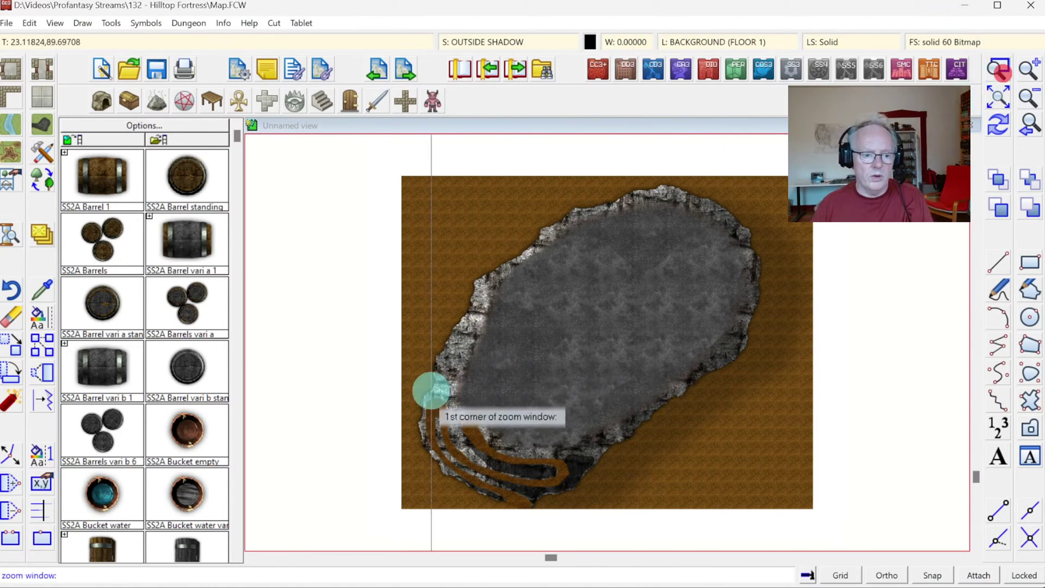
click(417, 386)
click(608, 517)
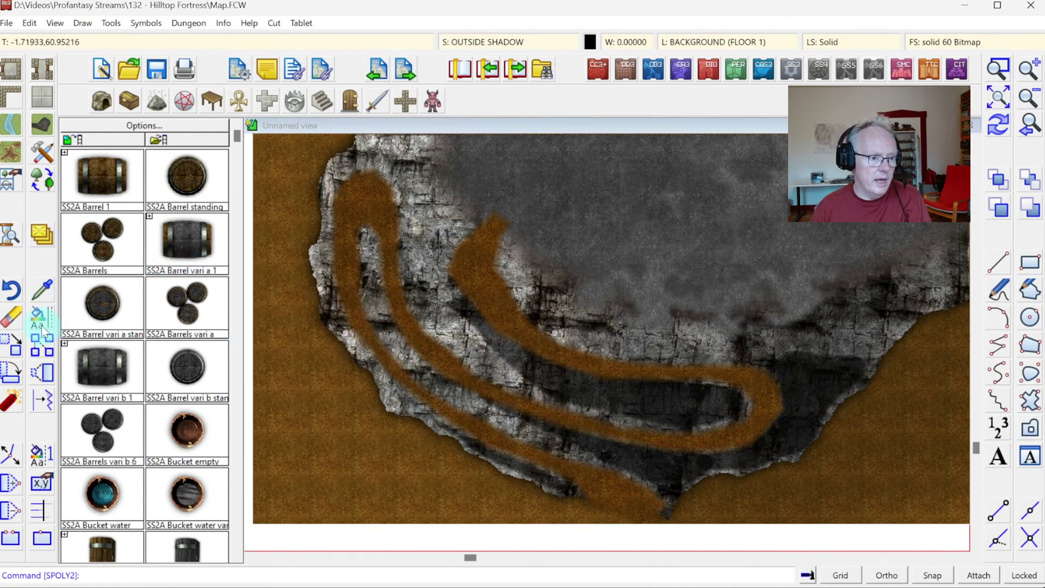
click(98, 315)
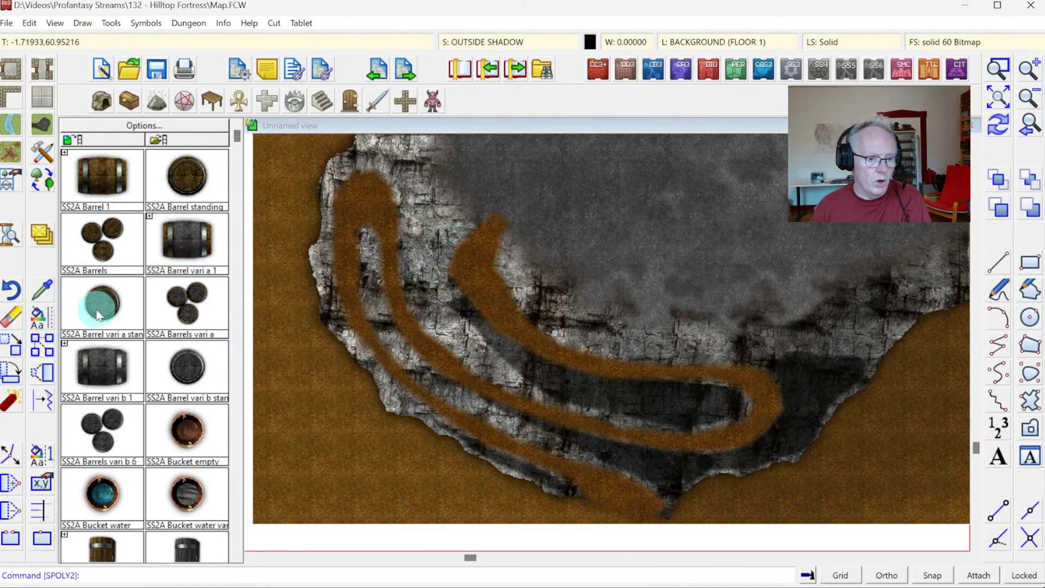
right_click(42, 320)
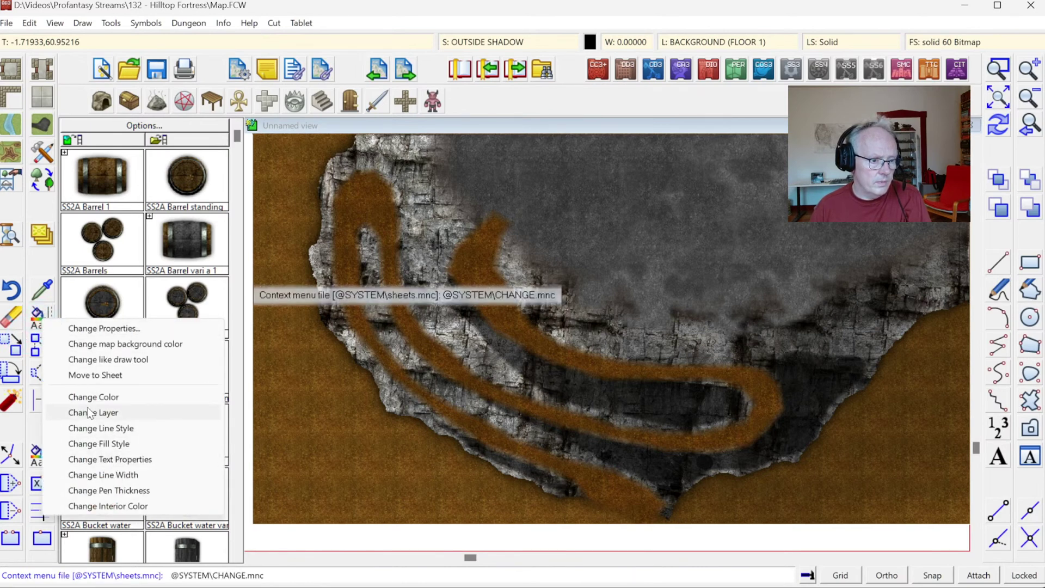
right_click(36, 347)
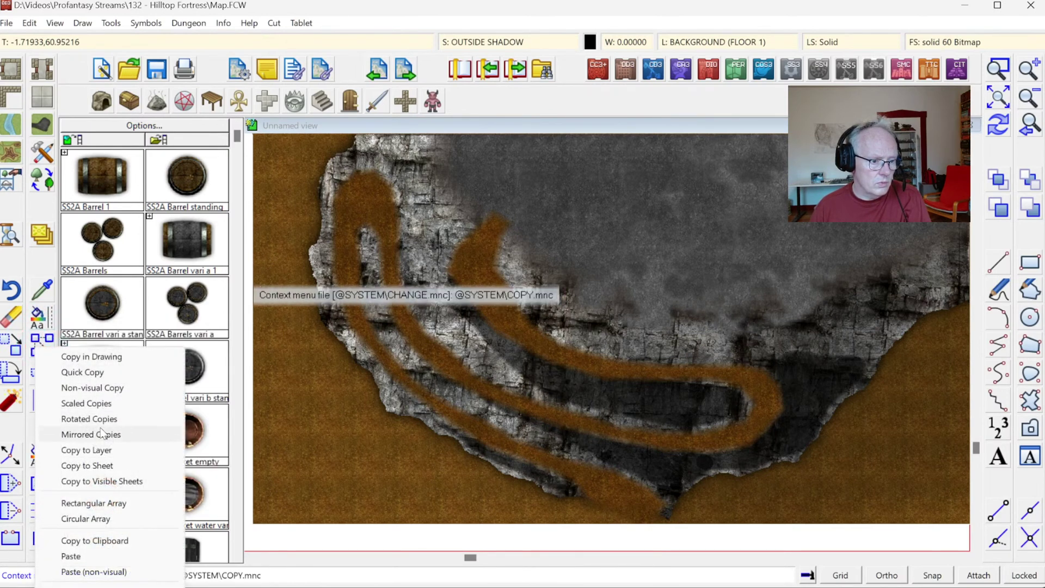
right_click(90, 388)
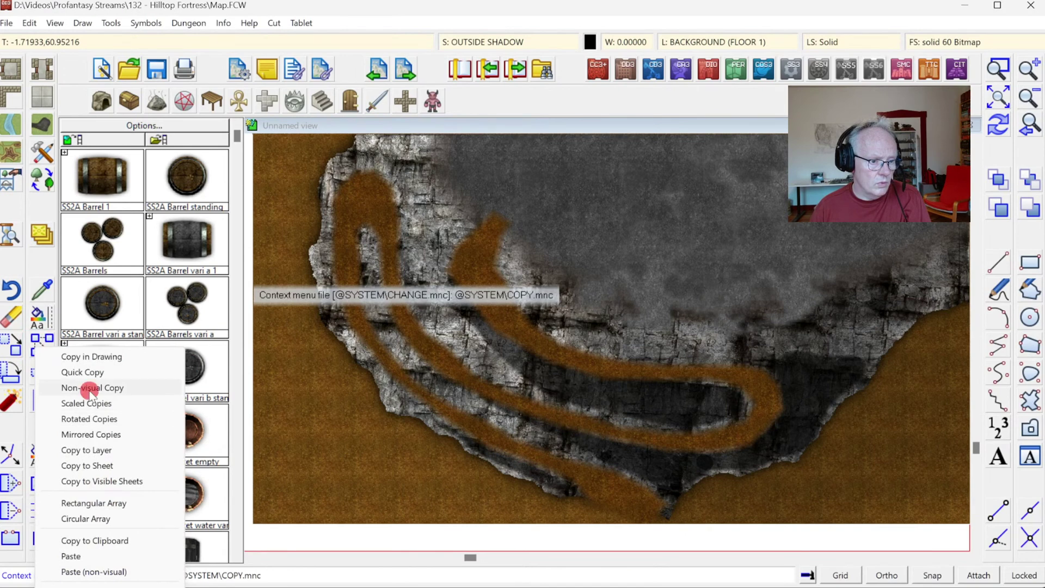
click(464, 240)
right_click(417, 249)
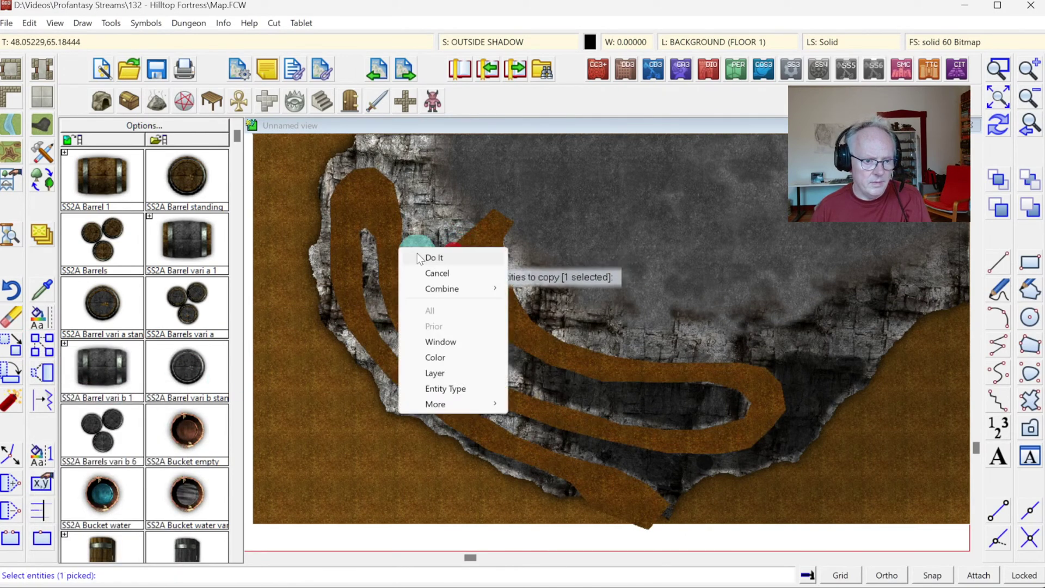
click(423, 257)
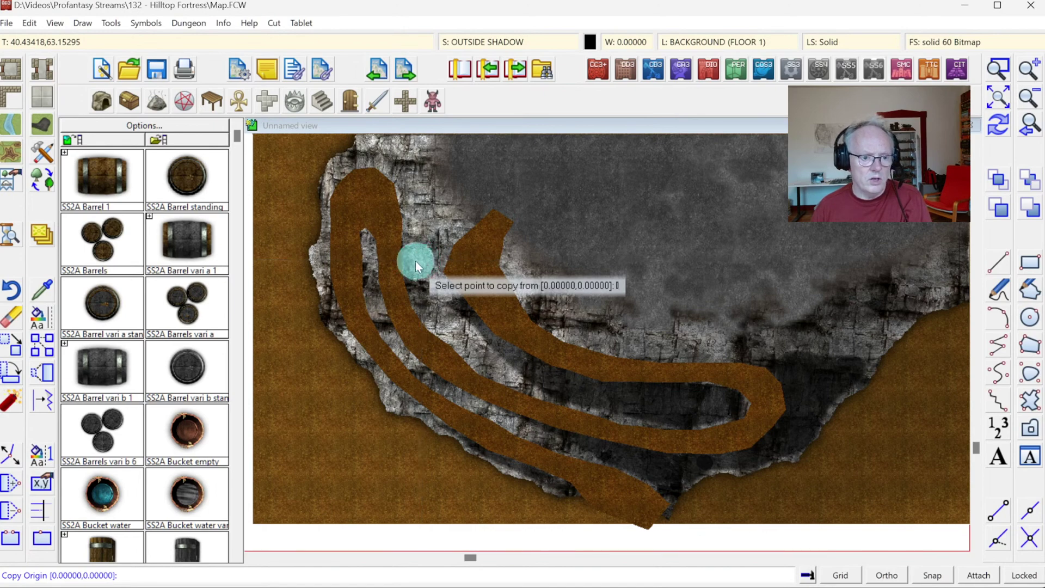
click(421, 260)
click(421, 260)
Step: Take over the dirt path's properties as the current drawing properties and make a non-visual copy of the path in place
click(36, 293)
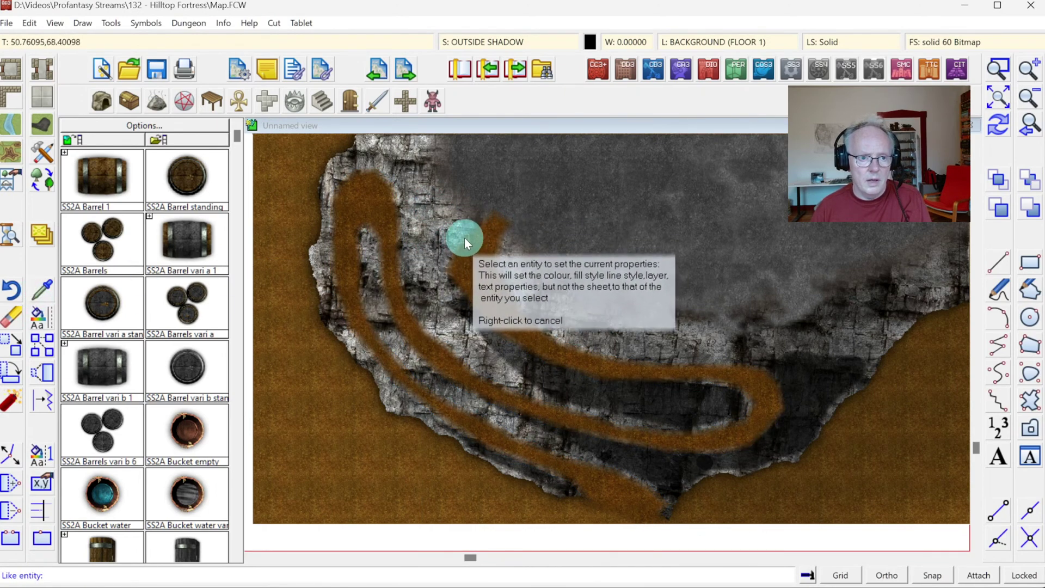
click(465, 238)
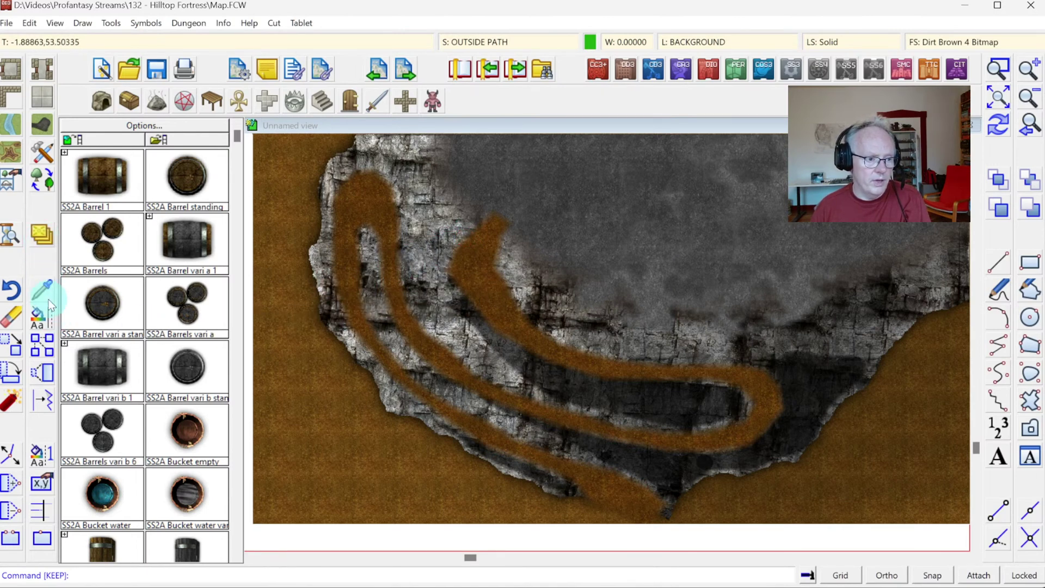
right_click(46, 348)
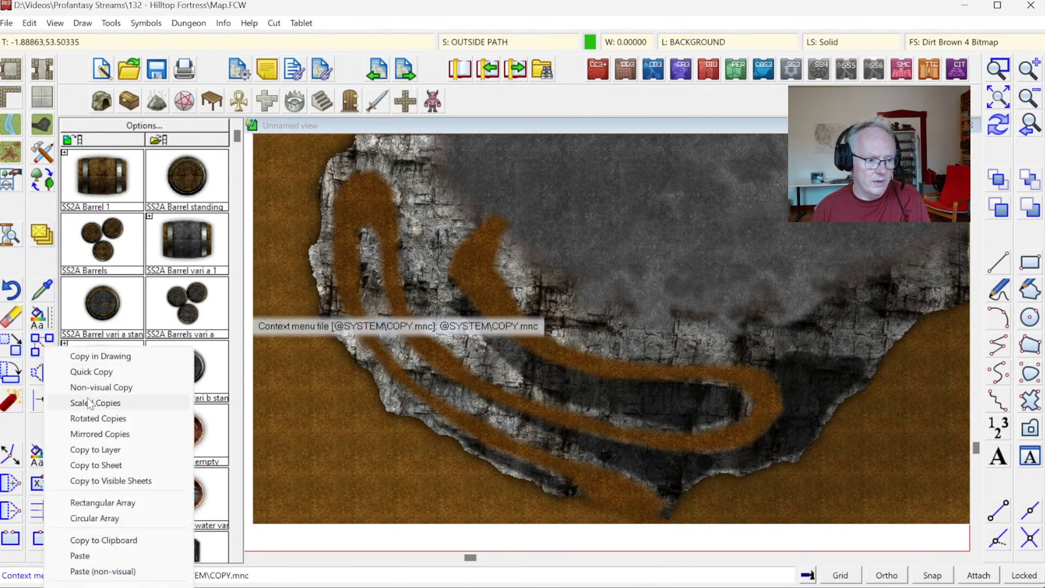
click(102, 388)
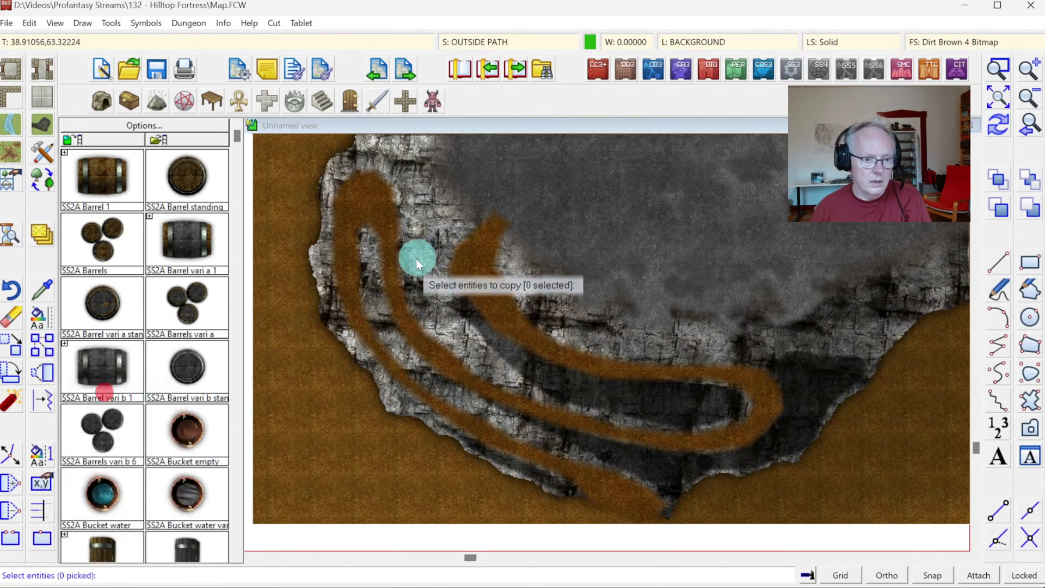
click(465, 238)
right_click(442, 242)
click(442, 243)
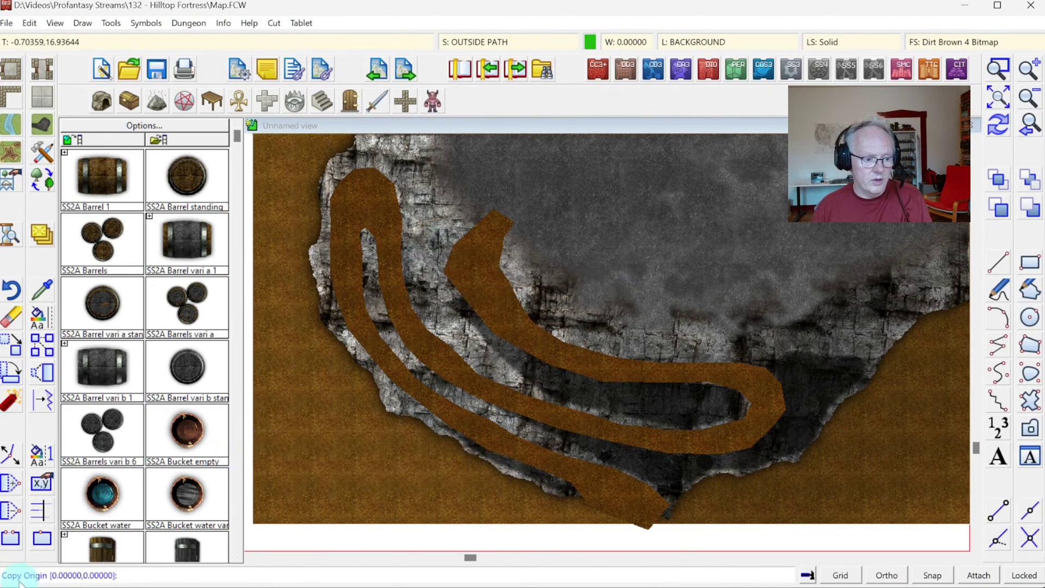
click(311, 394)
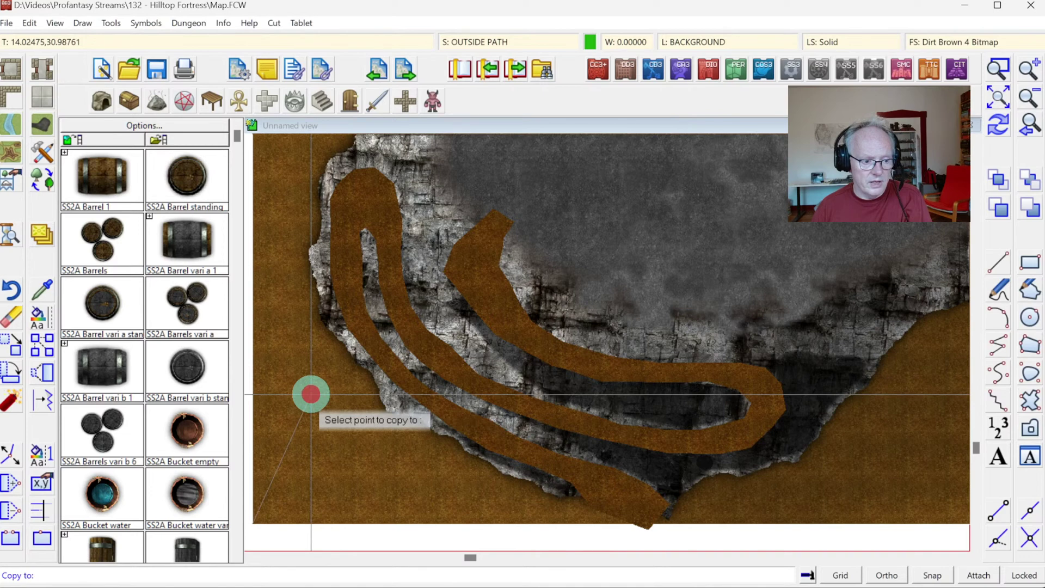
click(351, 346)
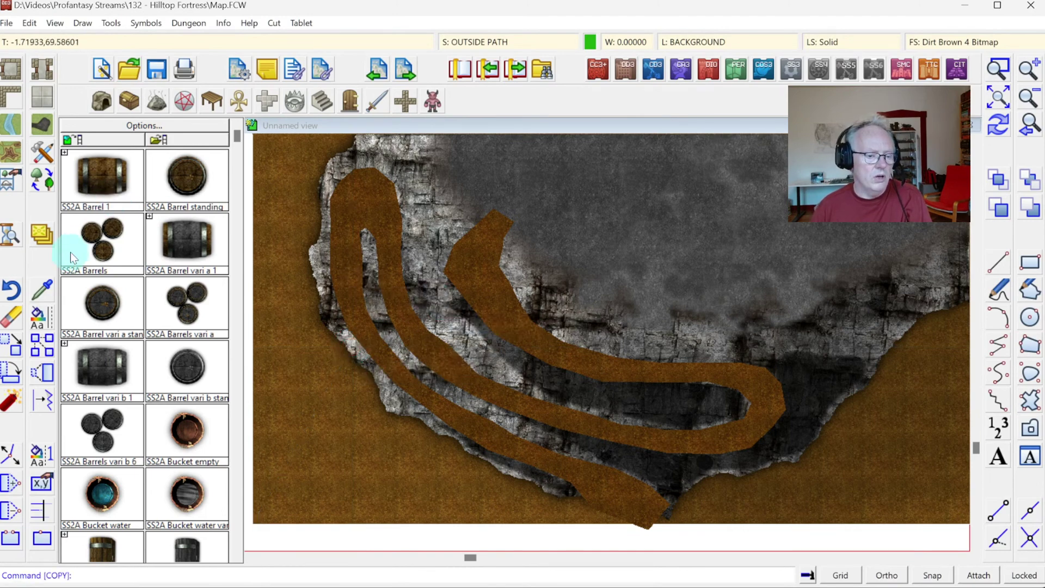
Step: Change the fill style of the previously selected path to Dirt Brown 3 T Bitmap
right_click(38, 318)
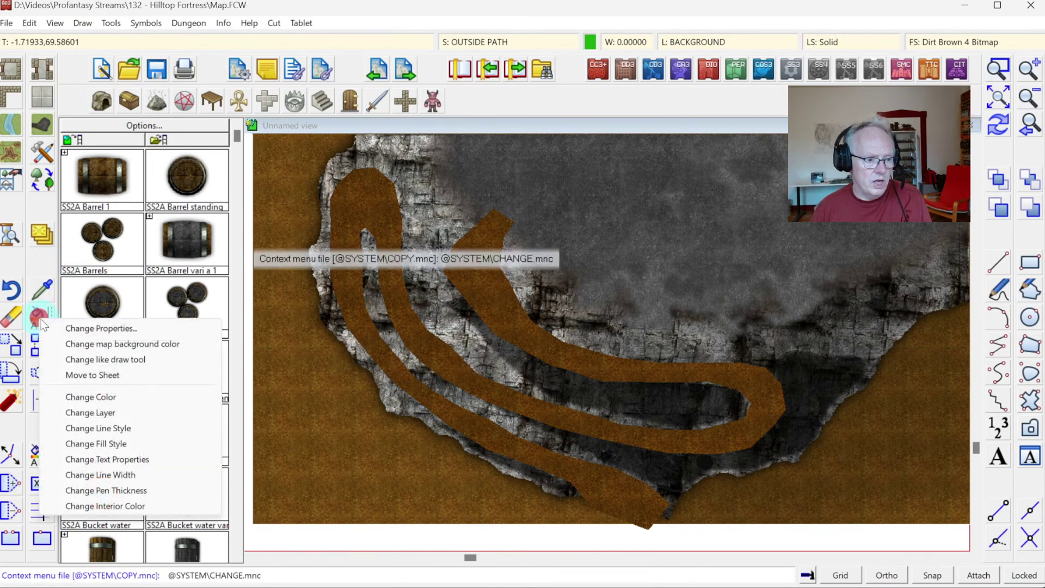
click(116, 444)
right_click(360, 328)
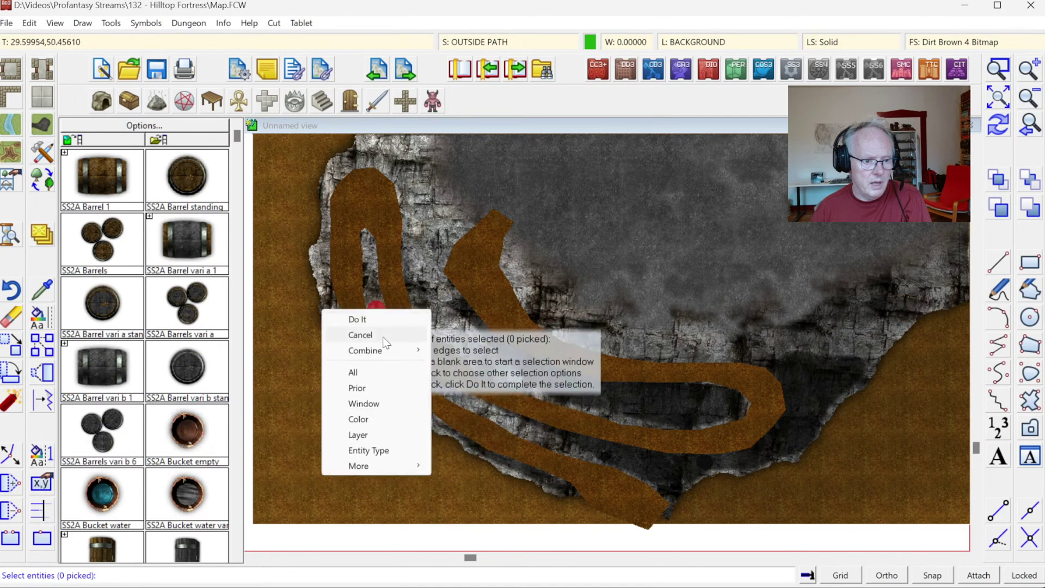
click(377, 388)
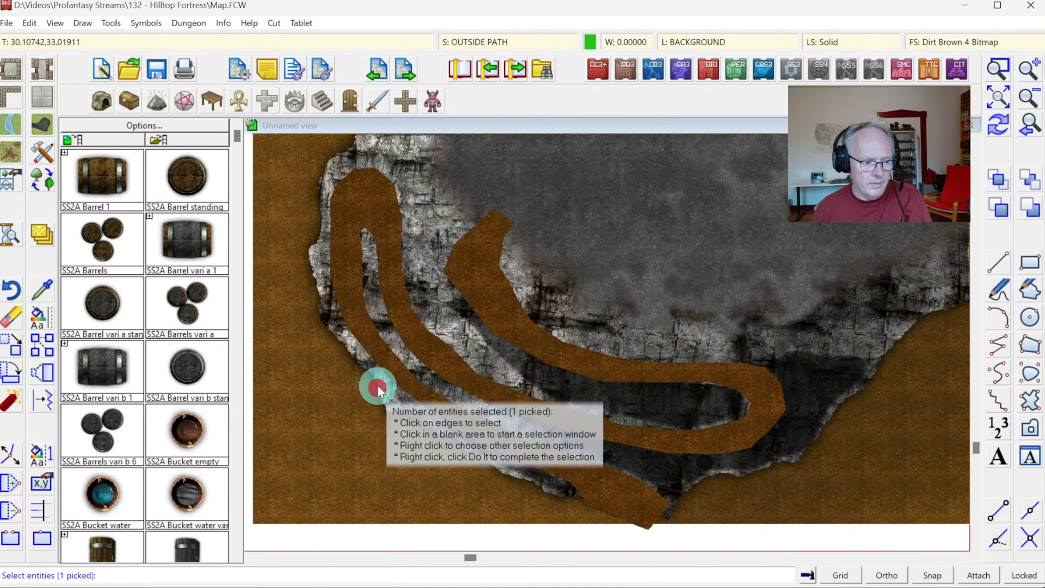
key(Return)
right_click(302, 354)
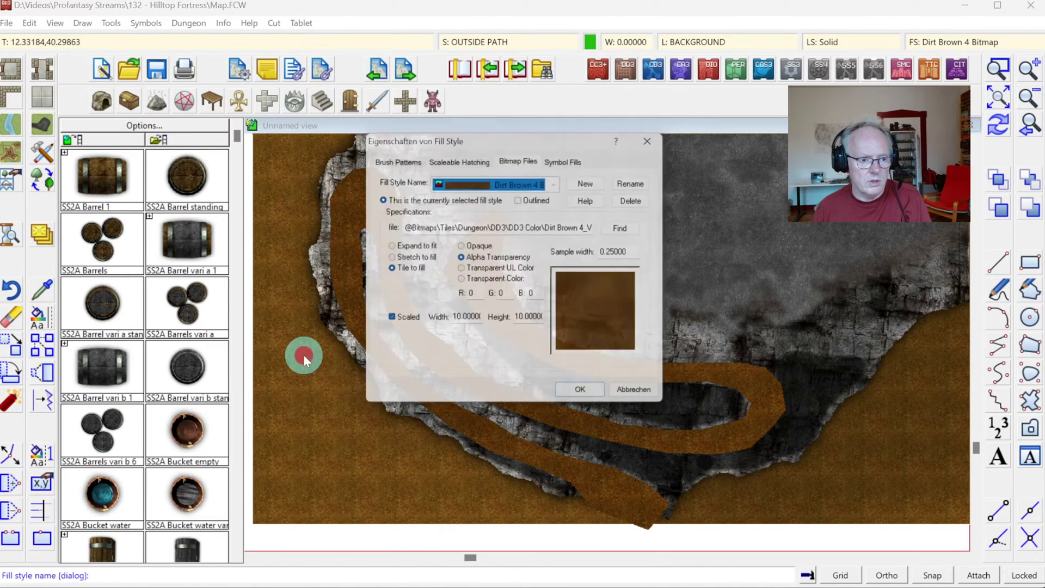
click(565, 184)
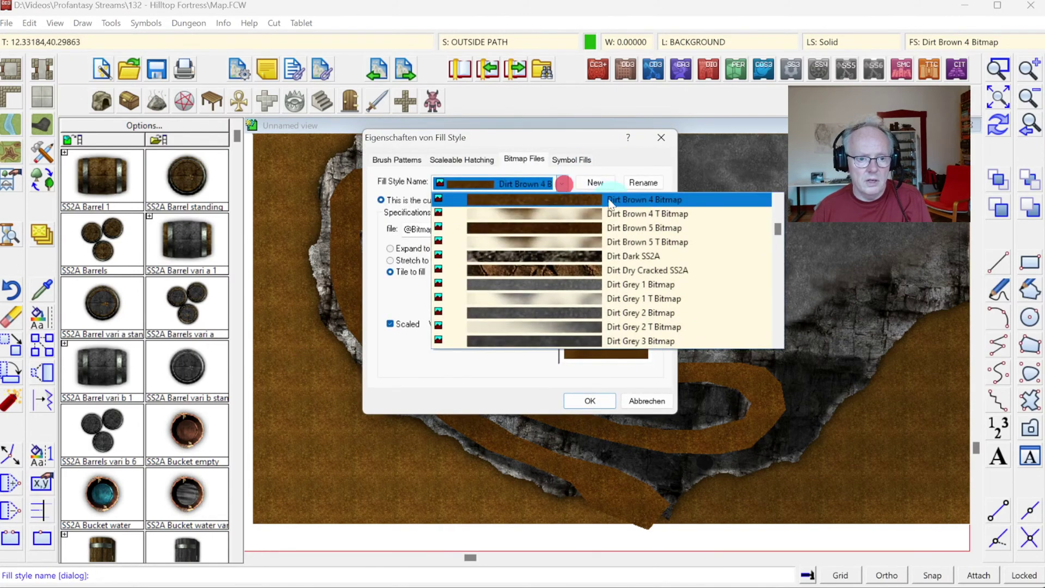
drag(780, 231, 779, 225)
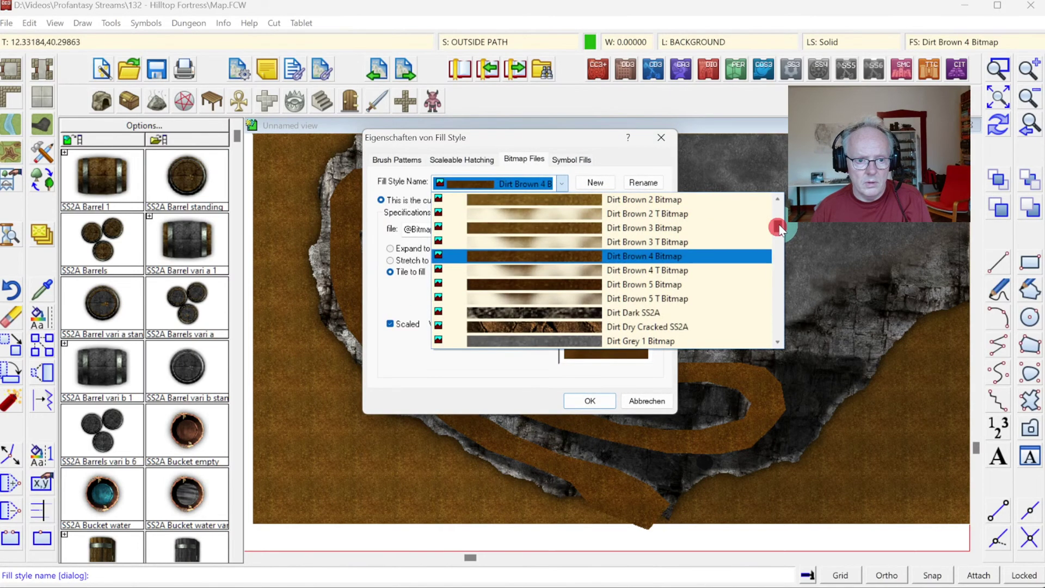
click(620, 243)
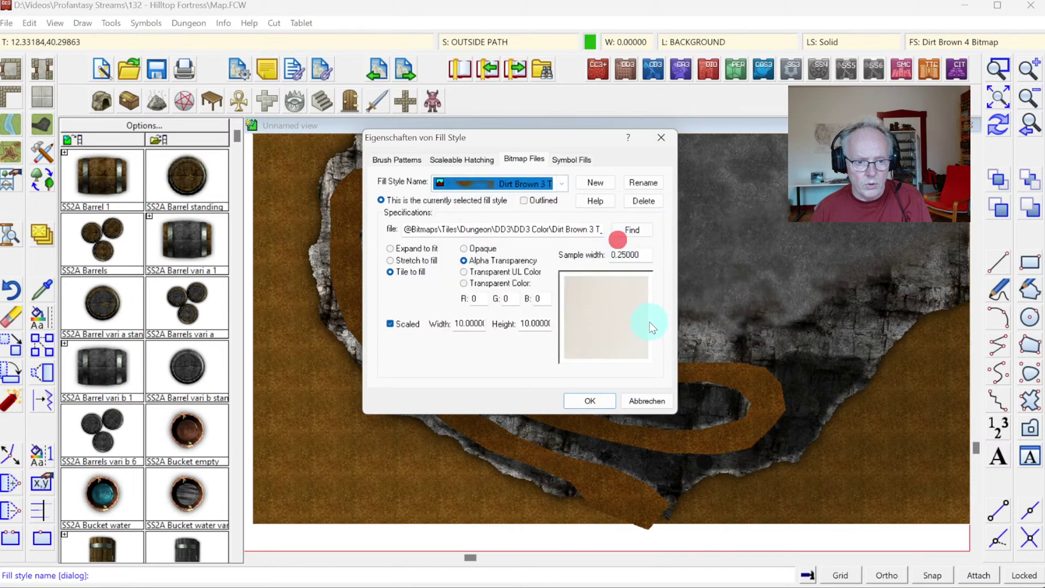
click(591, 403)
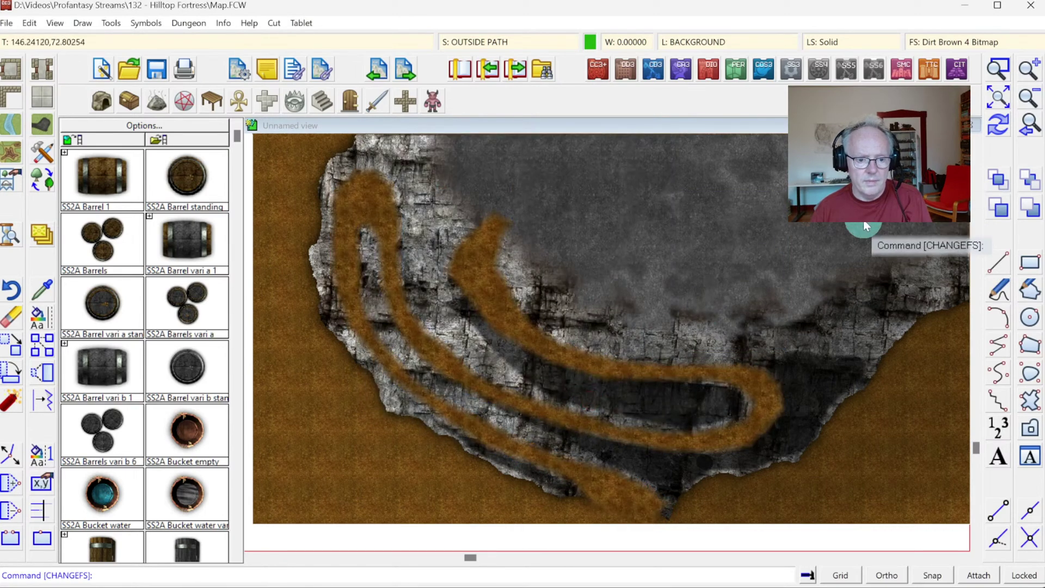
Step: Make Dirt Brown 3 T Bitmap the current fill style and set its scaled width and height to 20
click(523, 393)
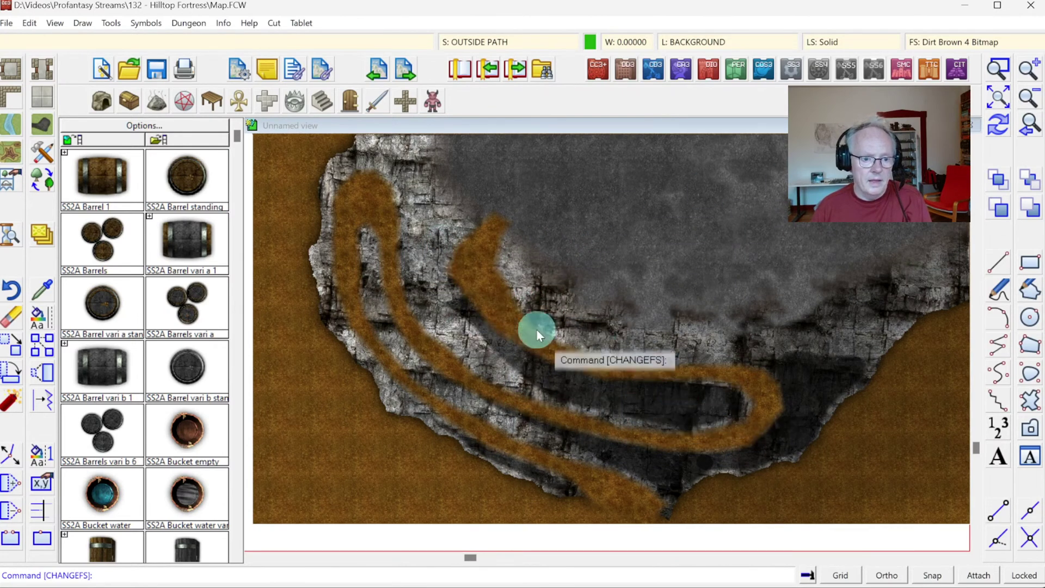
click(935, 49)
click(563, 184)
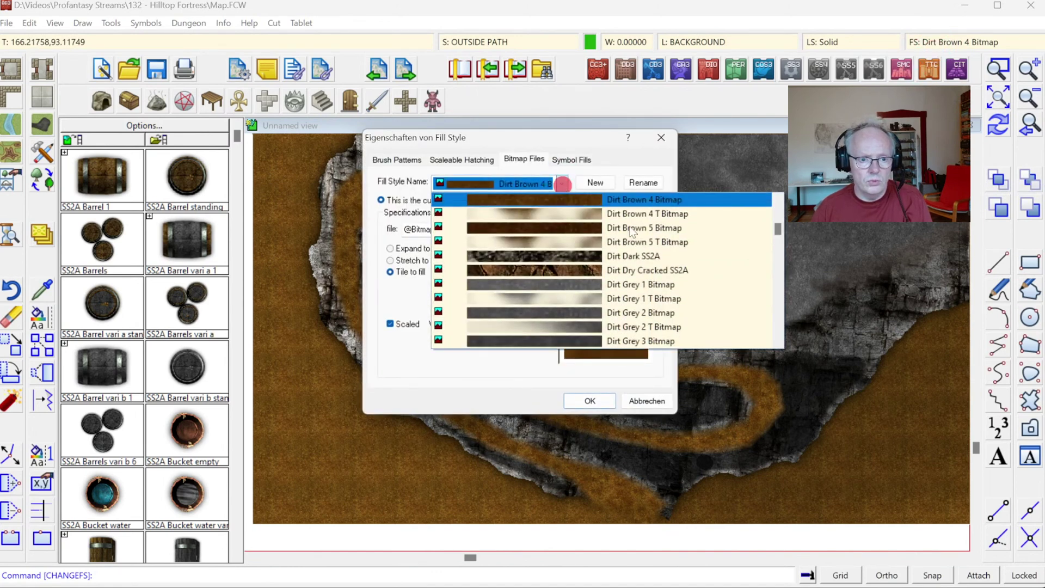
scroll(776, 212, up, 1)
click(678, 206)
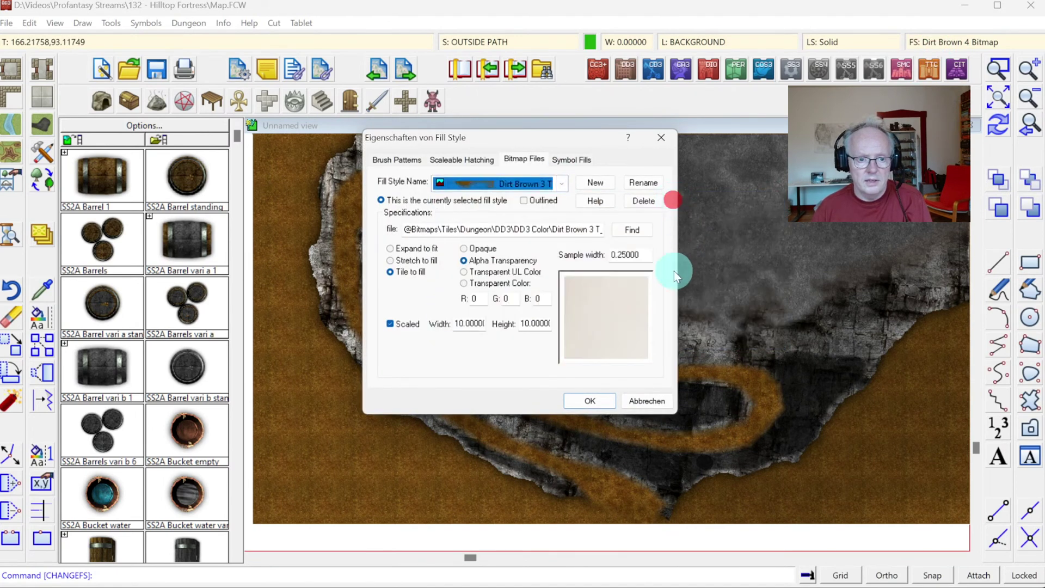
double_click(476, 321)
text(20)
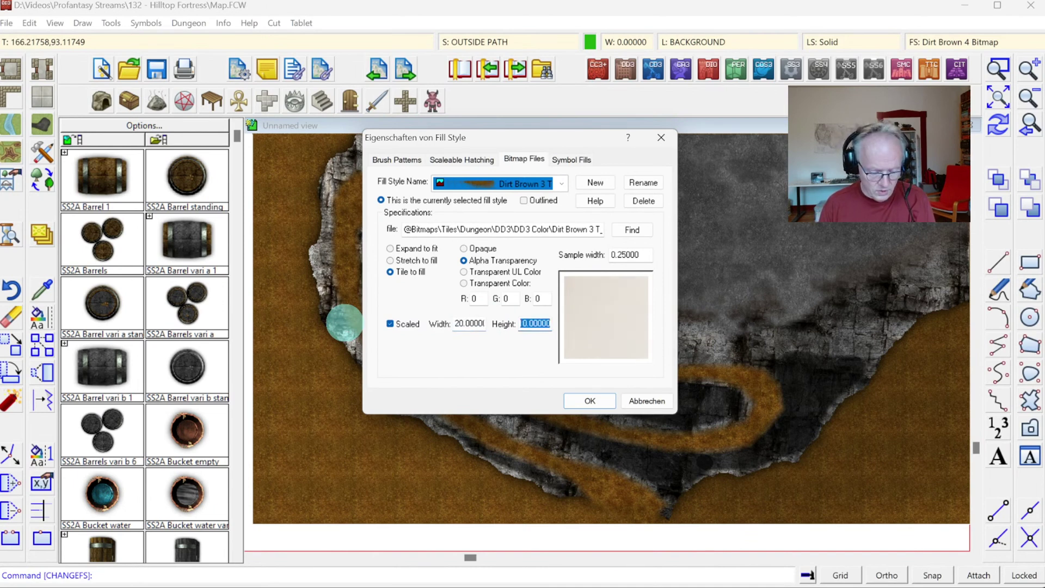
text(20)
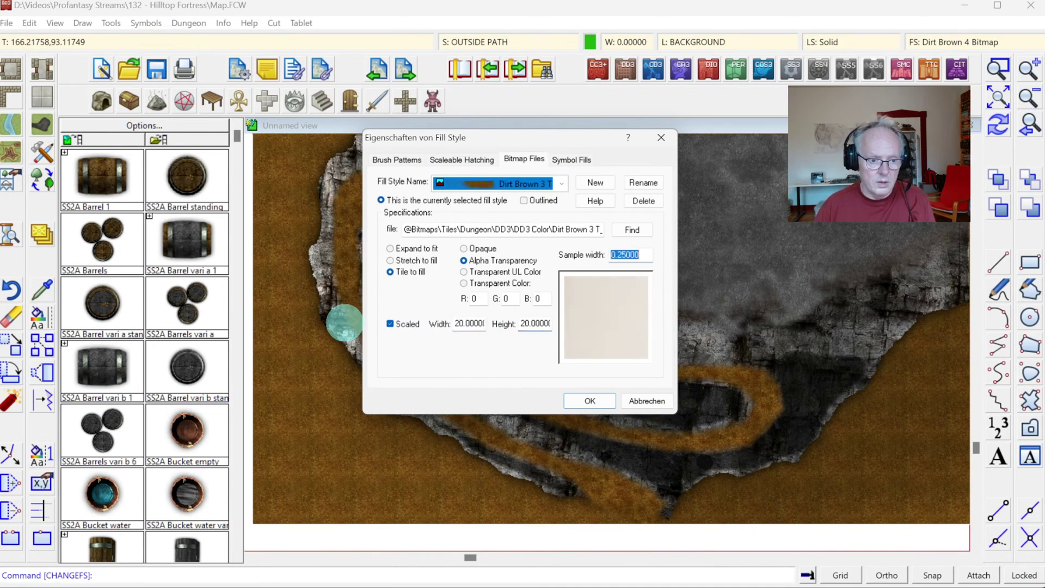
click(582, 400)
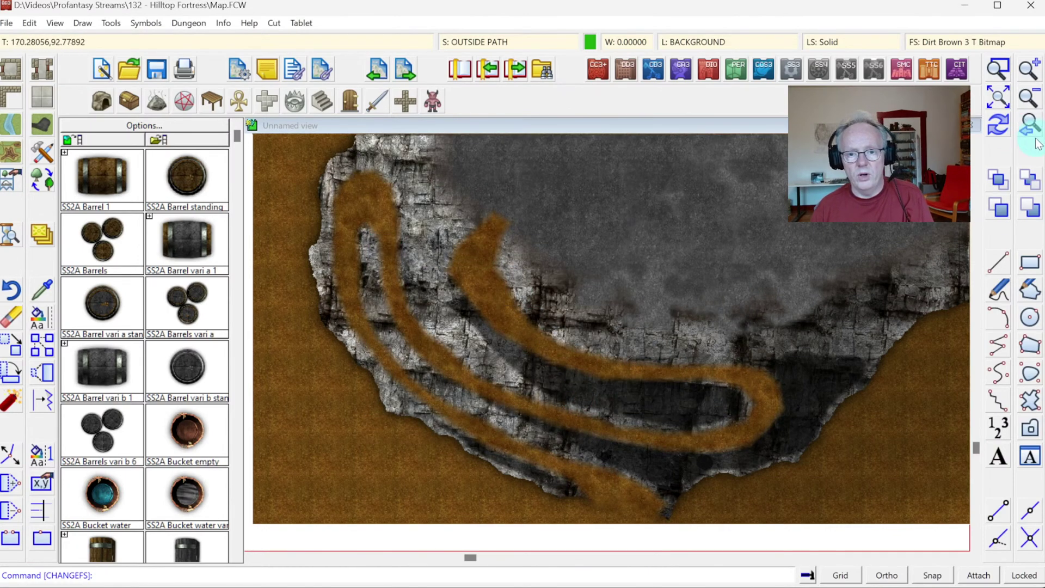
Step: Make Dirt Brown 3 Bitmap the current fill style and set its scaled width and height to 20
click(996, 94)
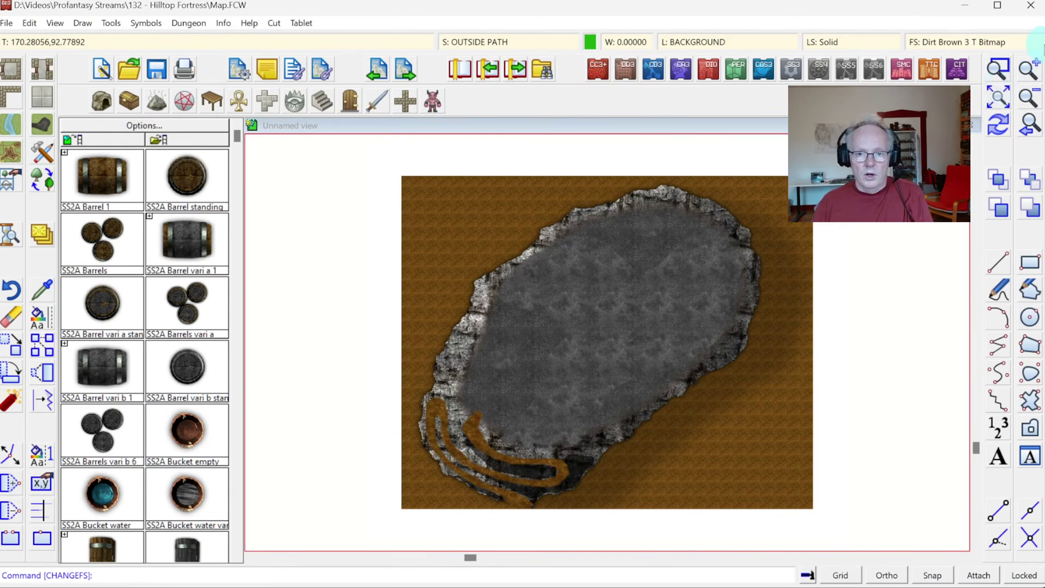
click(1006, 75)
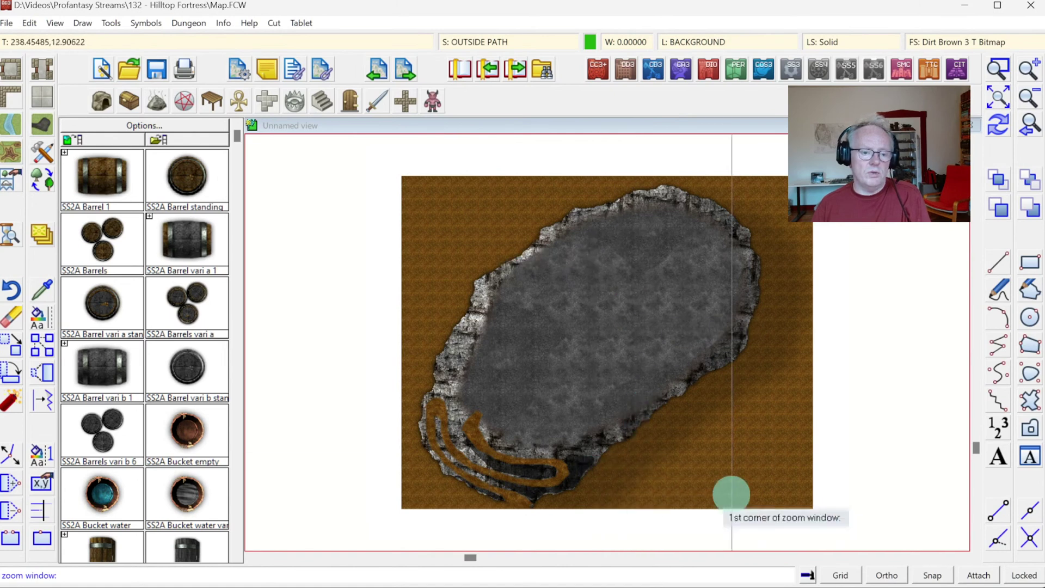
right_click(730, 488)
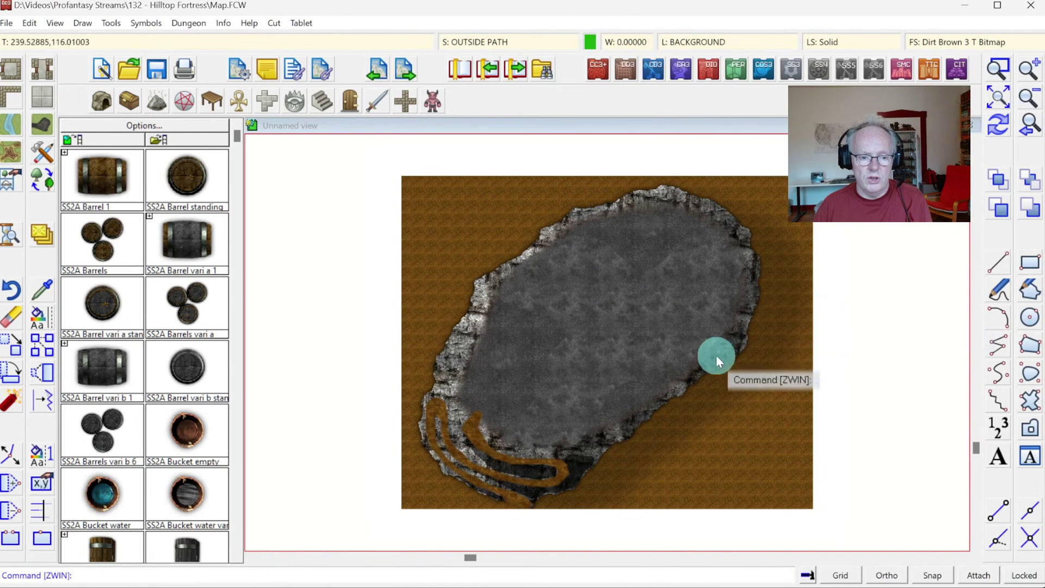
click(935, 44)
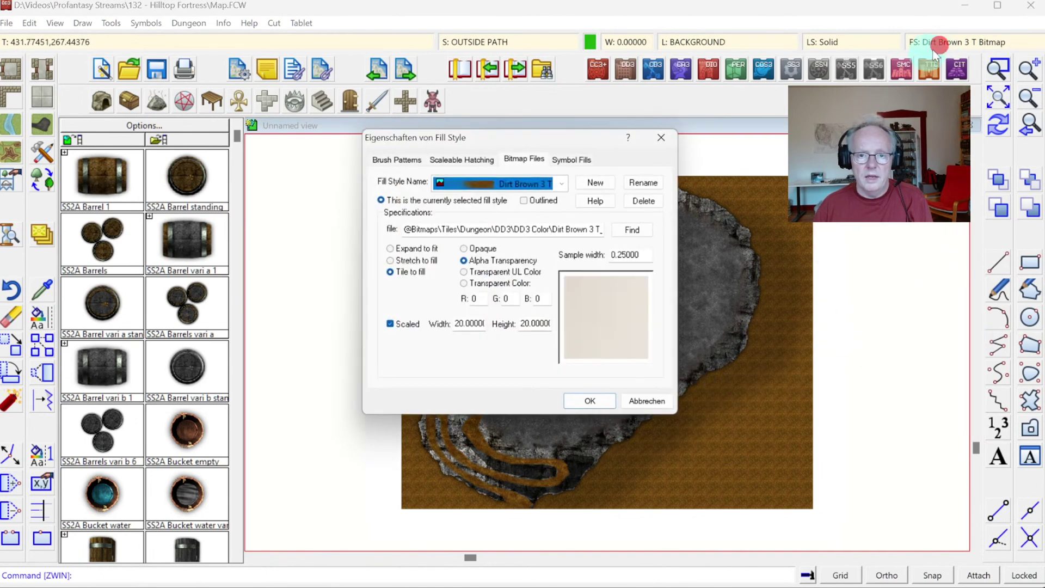
click(561, 178)
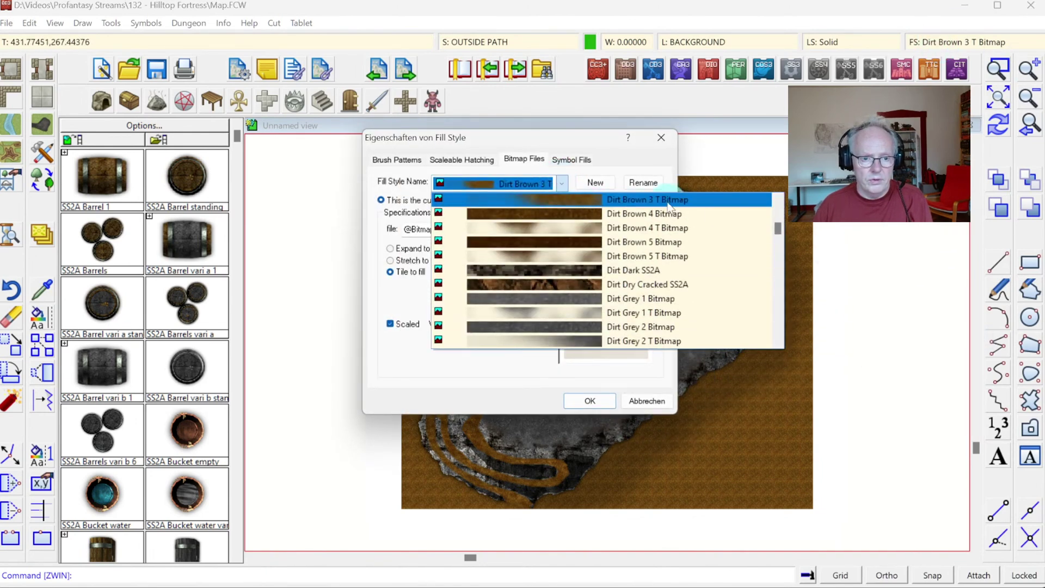
click(778, 200)
click(662, 201)
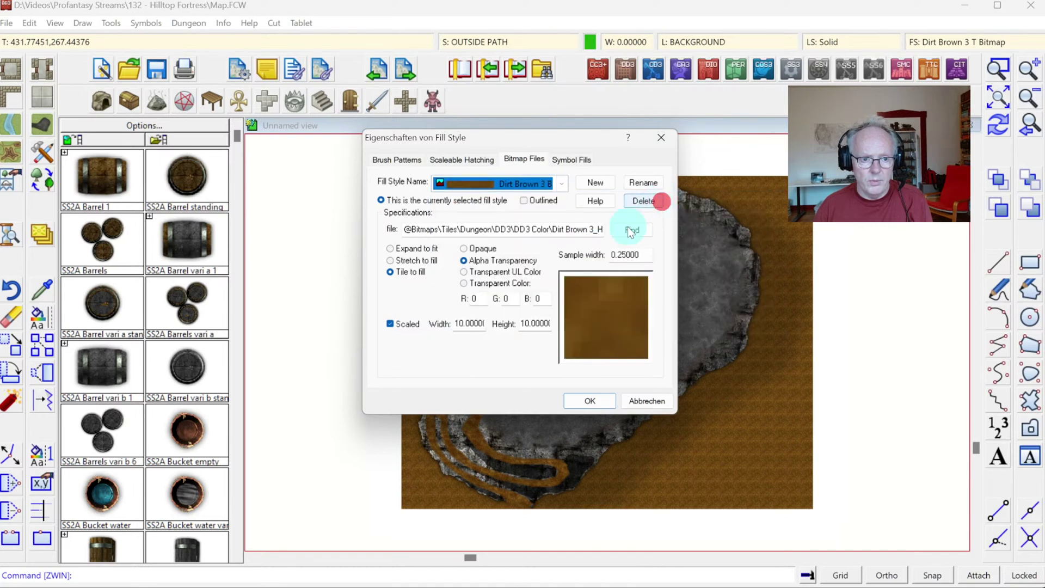
double_click(460, 321)
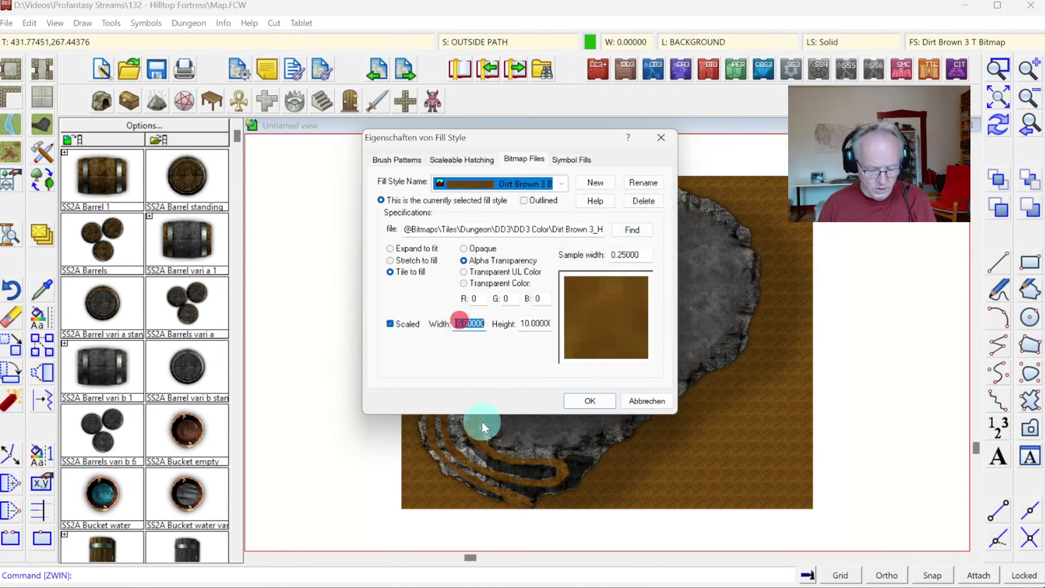
text(20)
key(Tab)
key(Tab)
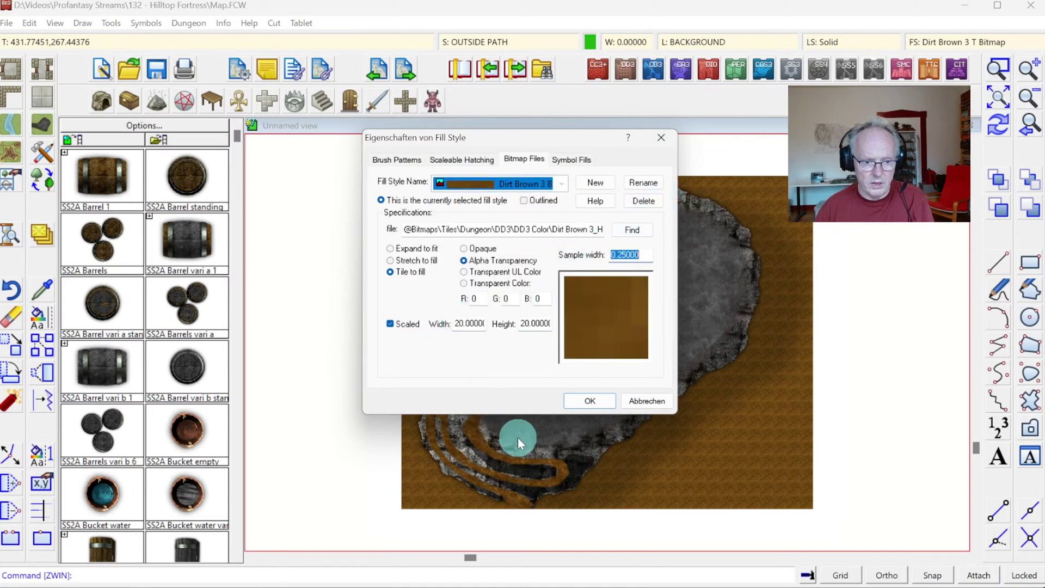
click(586, 402)
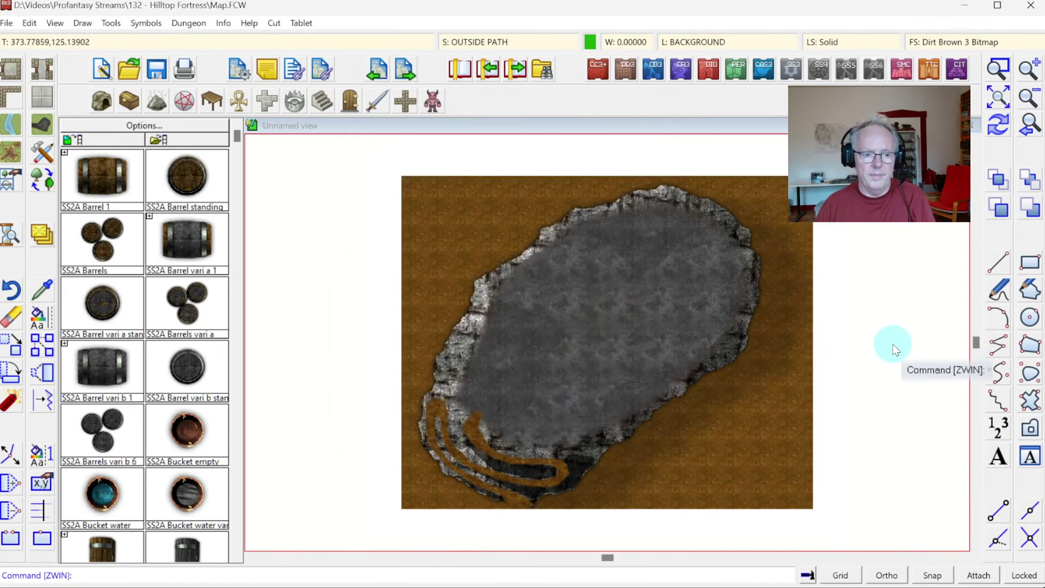
Step: Set the scaled width and height of the Dirt Brown 3 Bitmap fill style to 25
click(948, 36)
click(467, 326)
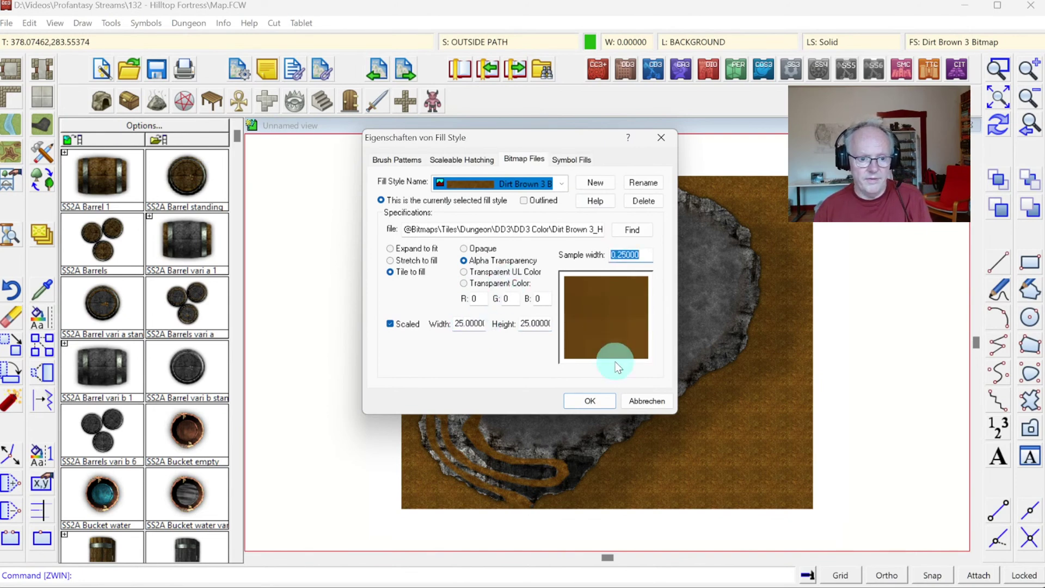
click(590, 401)
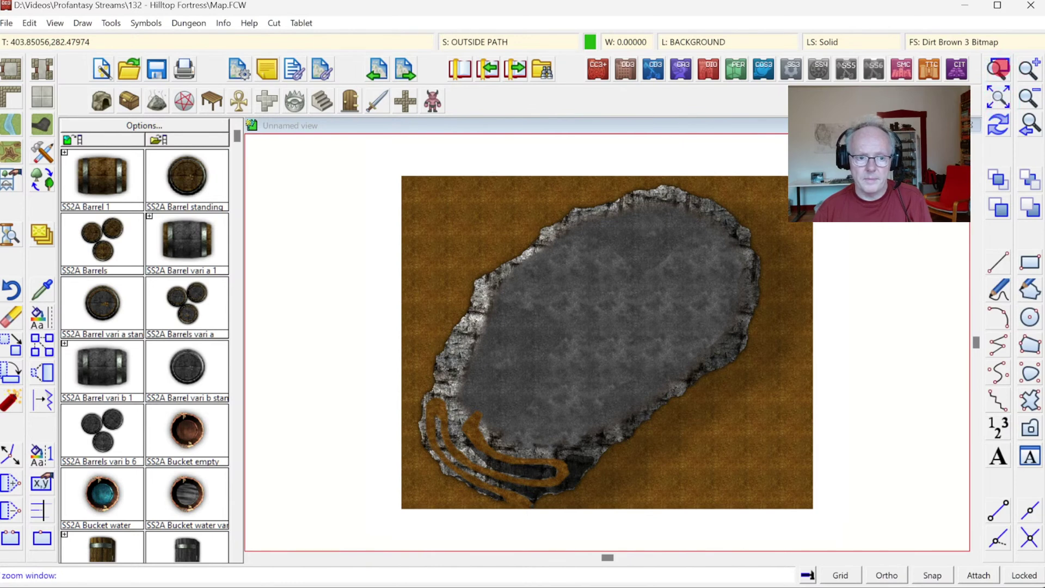
Step: Make the OUTSIDE sheet the current drawing sheet
click(383, 166)
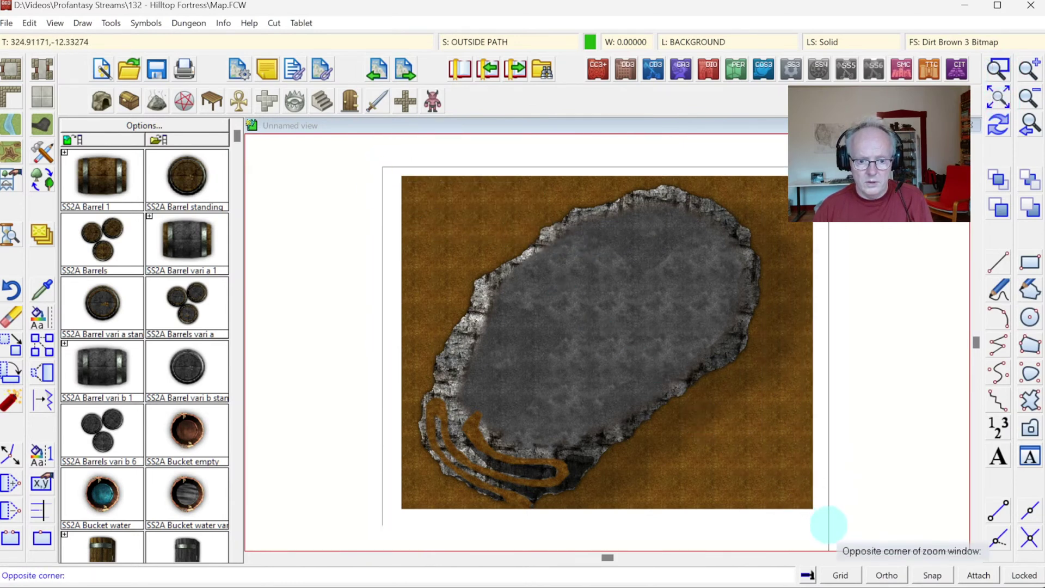
click(828, 525)
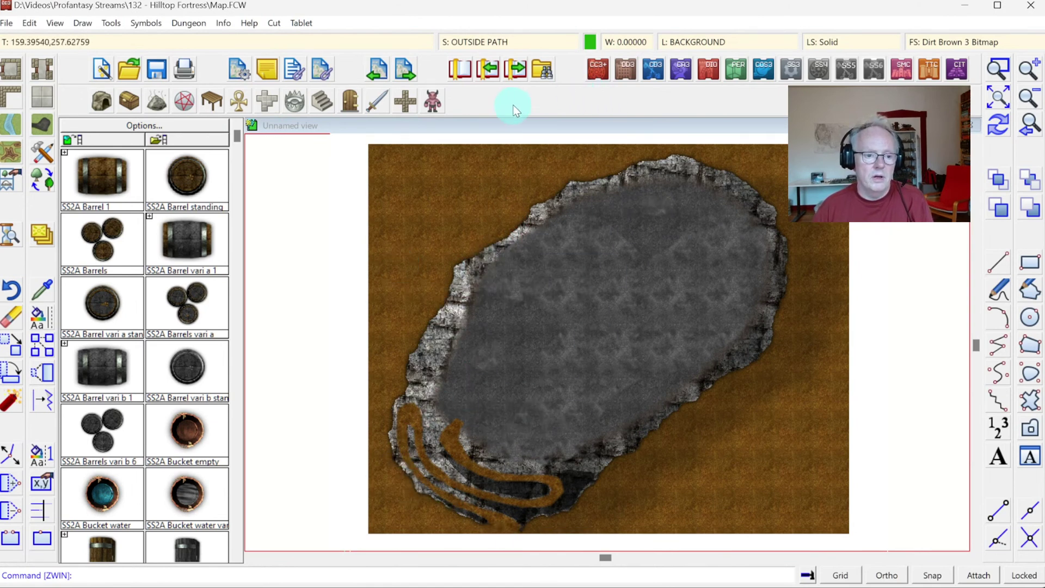
click(485, 42)
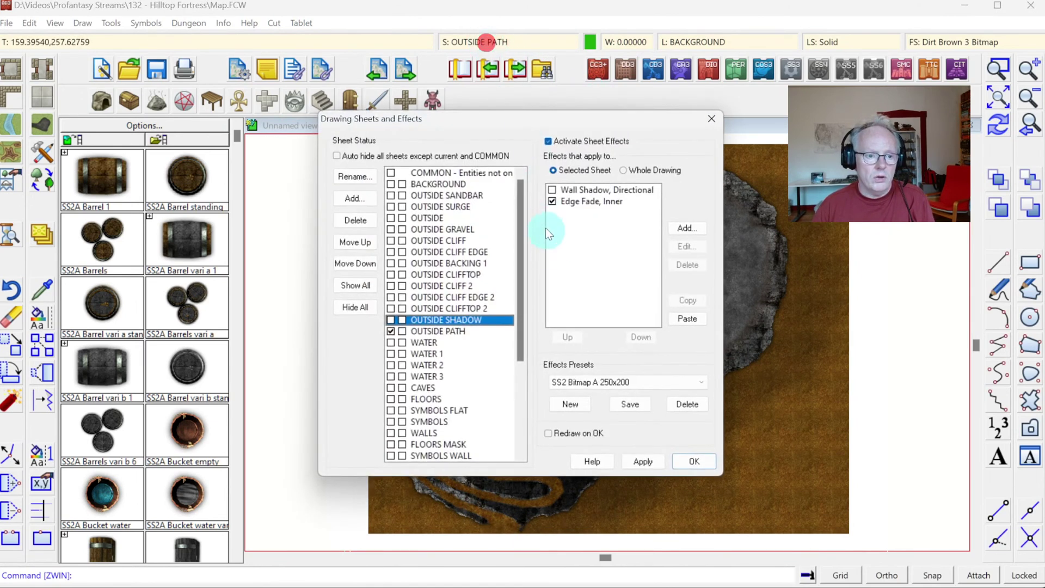
click(445, 240)
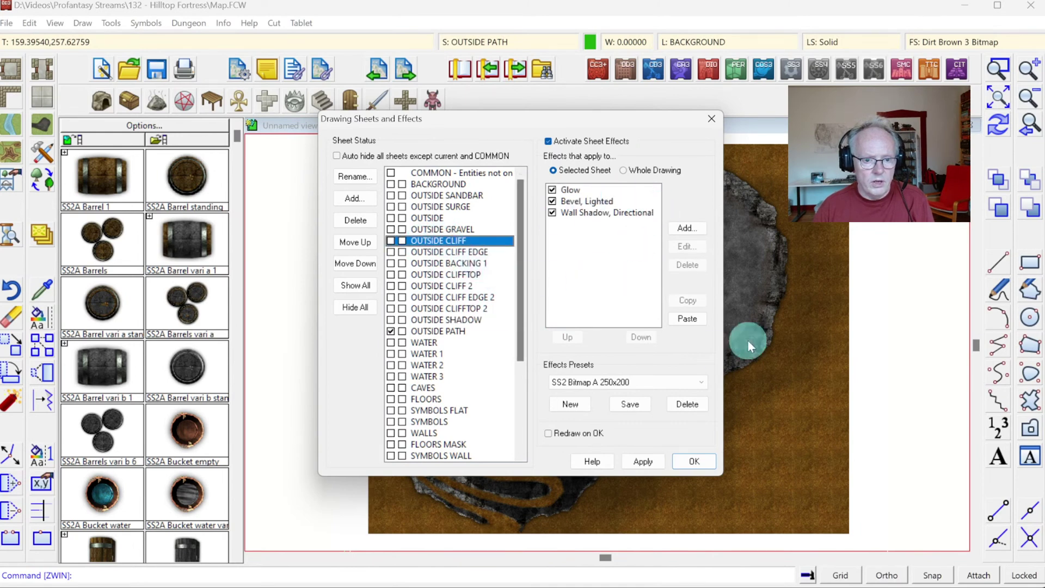
click(391, 218)
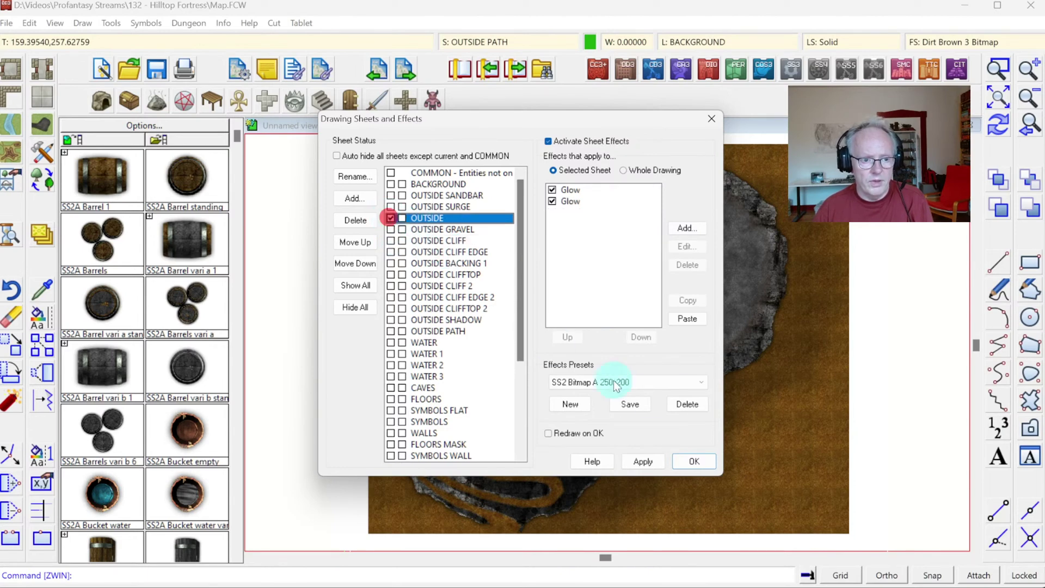
click(699, 461)
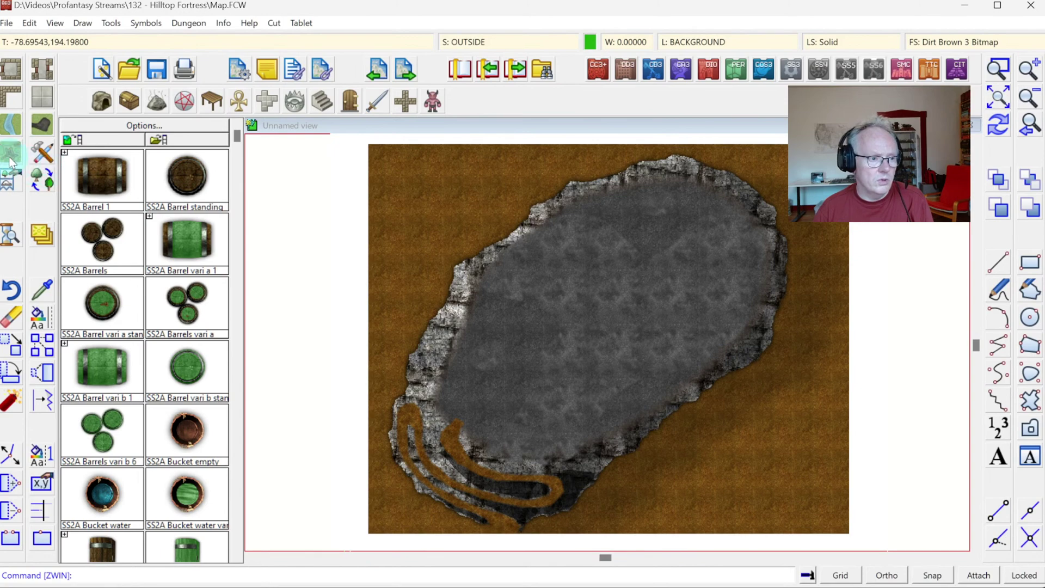
key(F8)
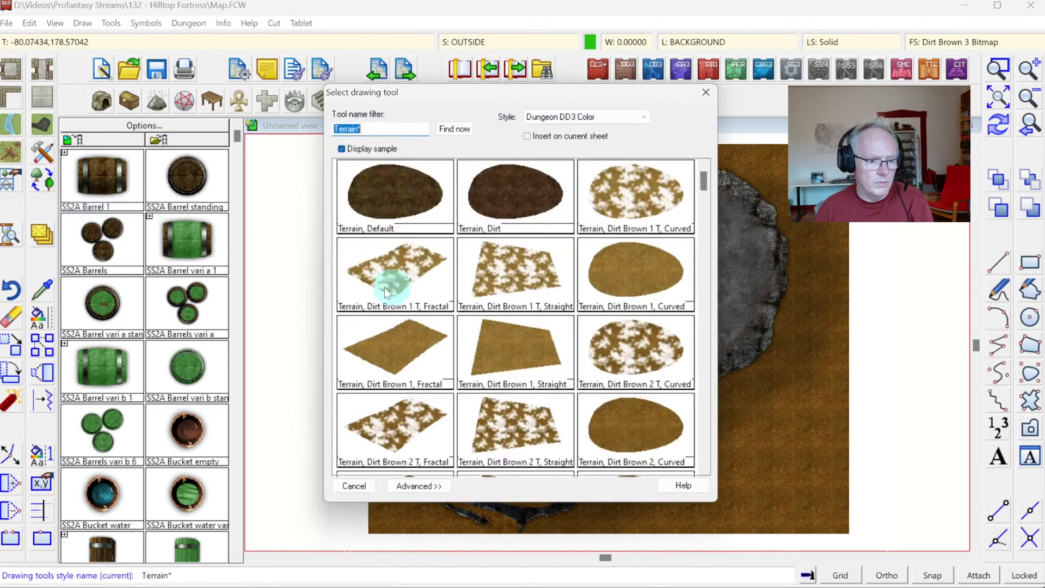
drag(706, 178, 705, 232)
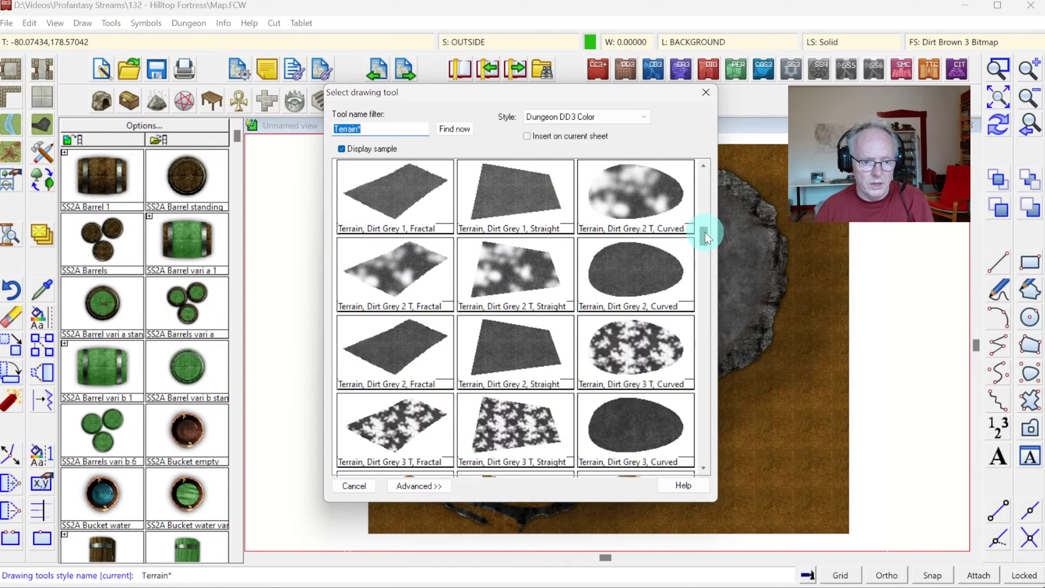
drag(705, 232, 706, 326)
scroll(703, 370, down, 10)
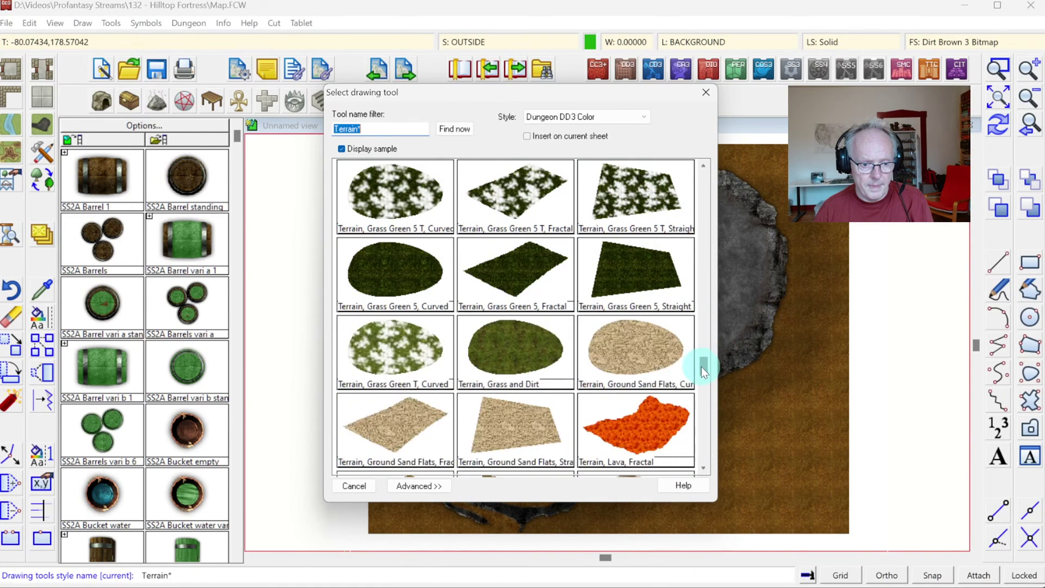
drag(700, 439, 688, 149)
click(495, 186)
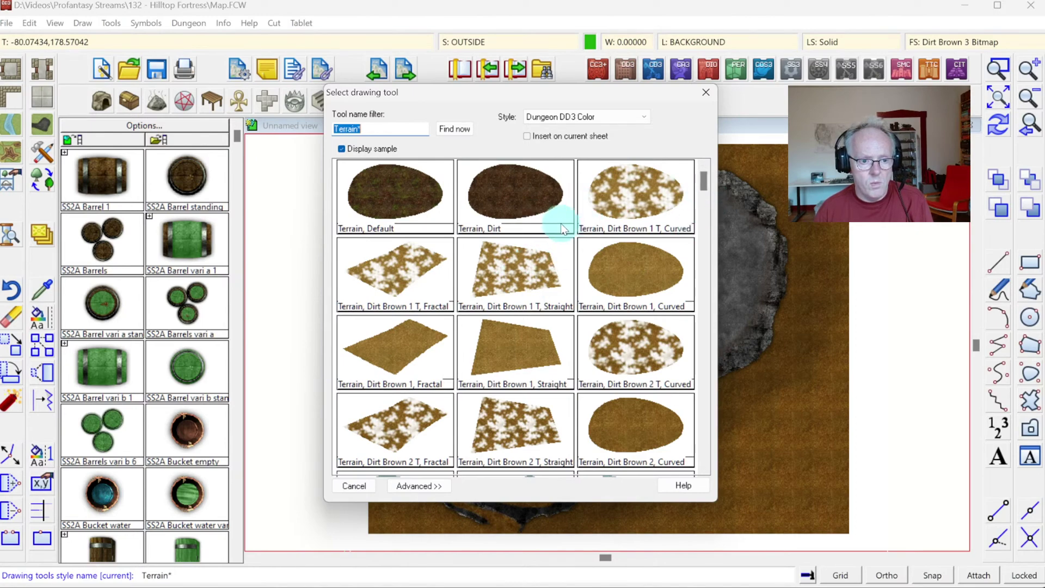
drag(703, 178, 715, 238)
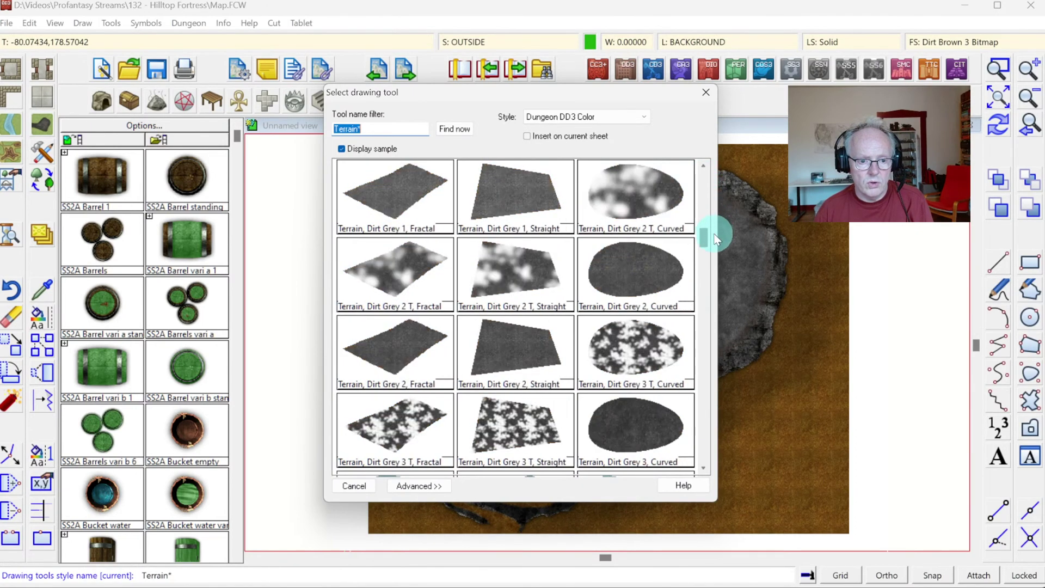
click(645, 346)
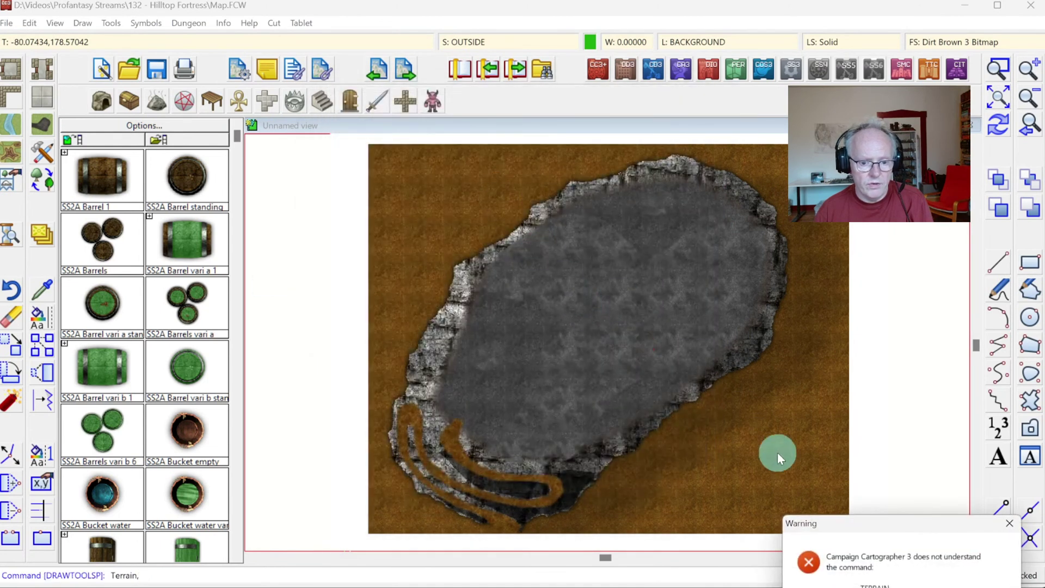
click(854, 532)
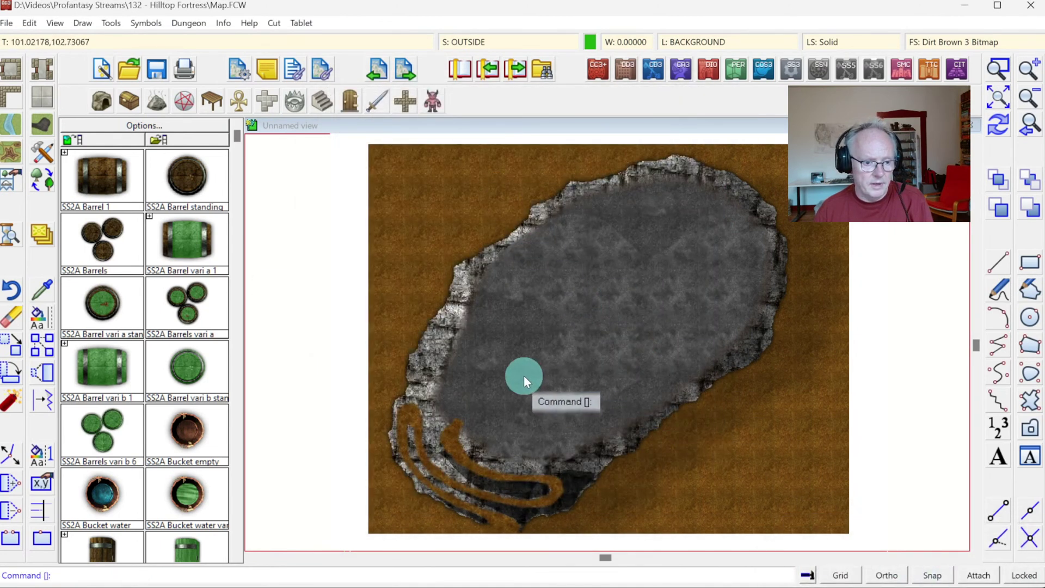
click(43, 154)
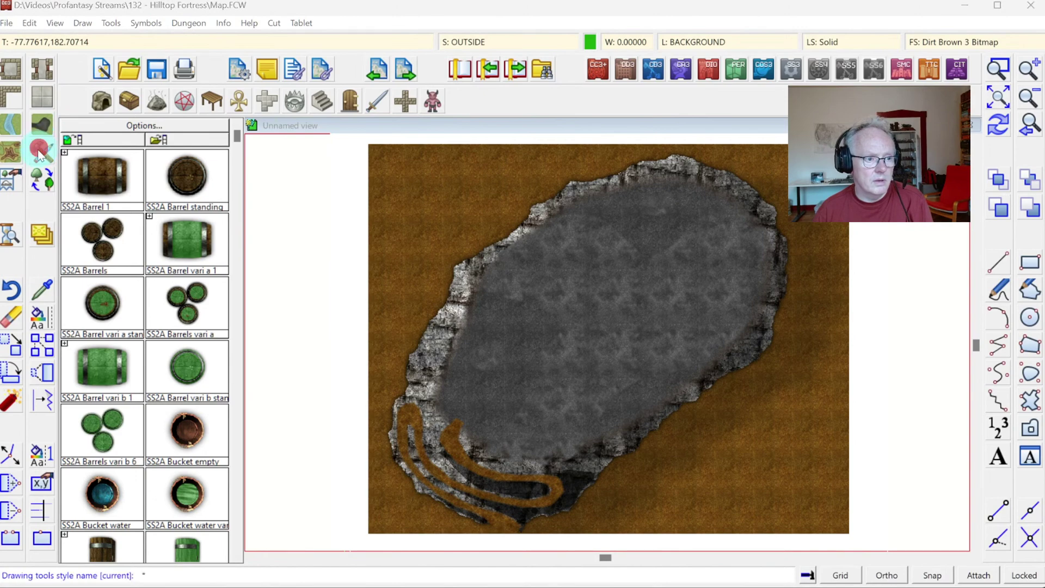
drag(702, 181, 709, 409)
key(Escape)
Step: Draw a smooth polygon with the Terrain, Dirt Grey 3 T, Curved tool on the brown ground, closely surrounding the whole cliff, and redraw the map
click(10, 154)
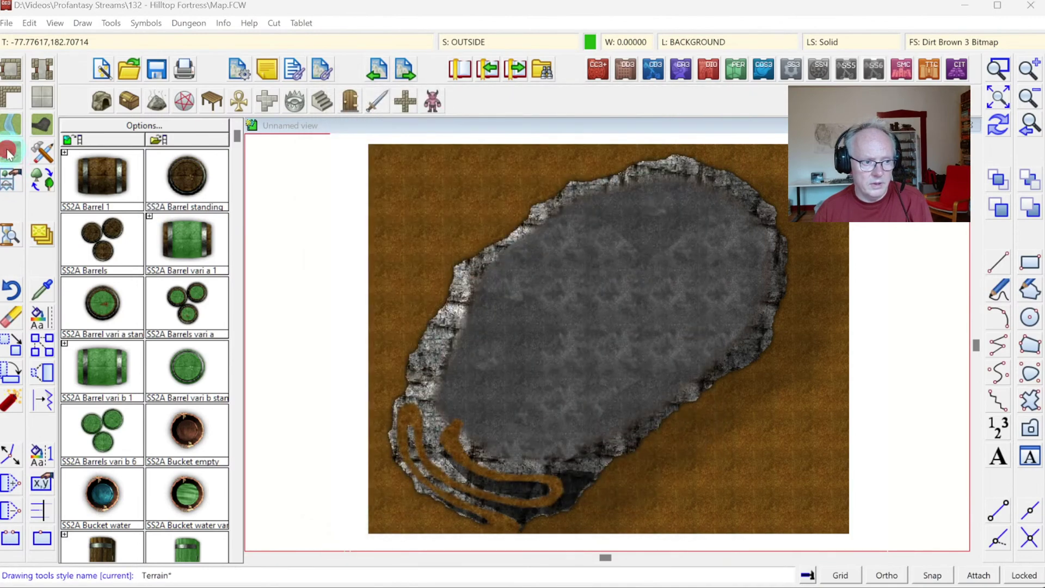
drag(705, 188, 709, 247)
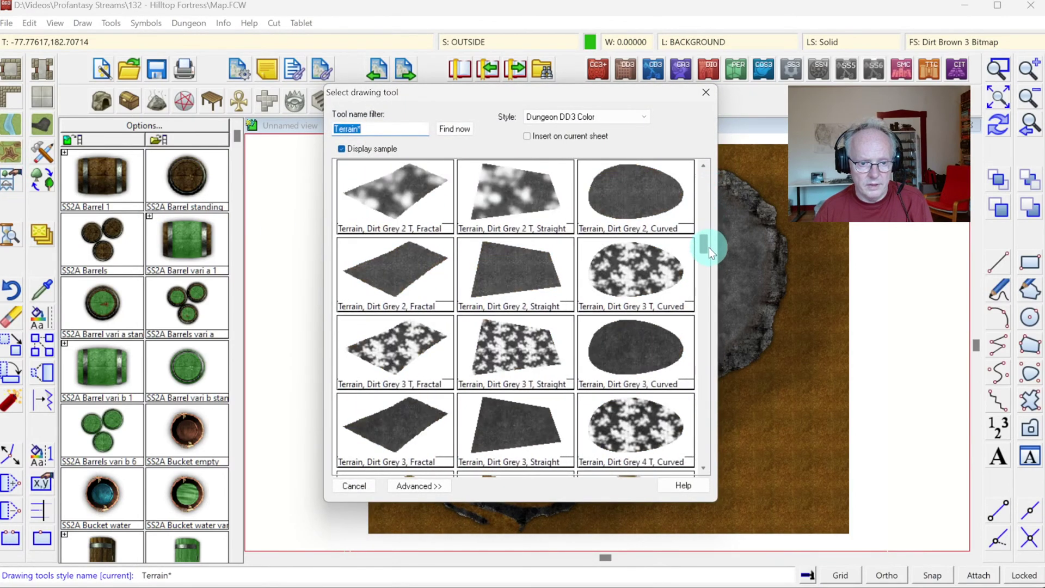
click(630, 282)
click(501, 219)
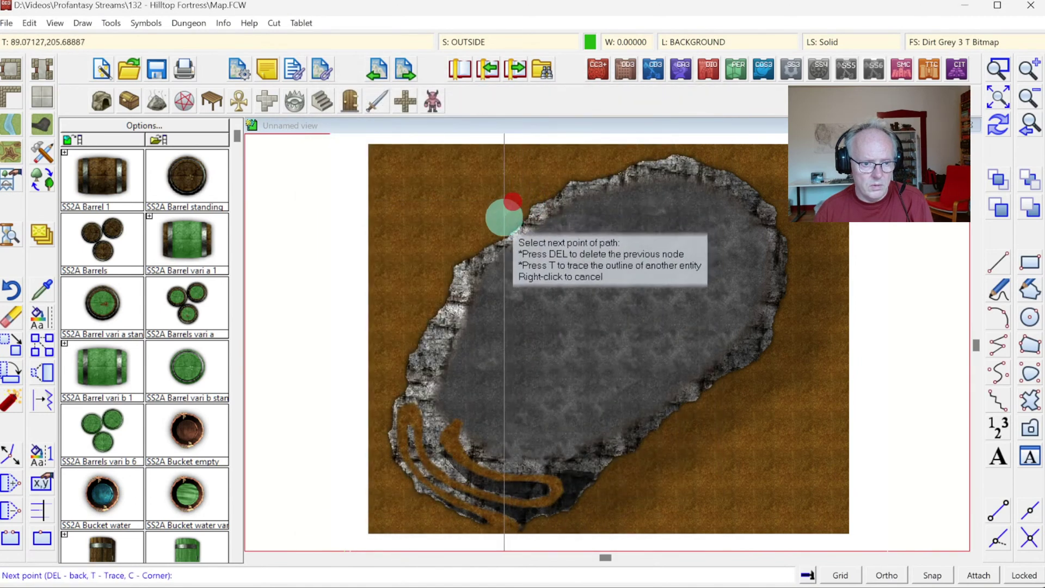
click(448, 240)
click(434, 252)
click(420, 315)
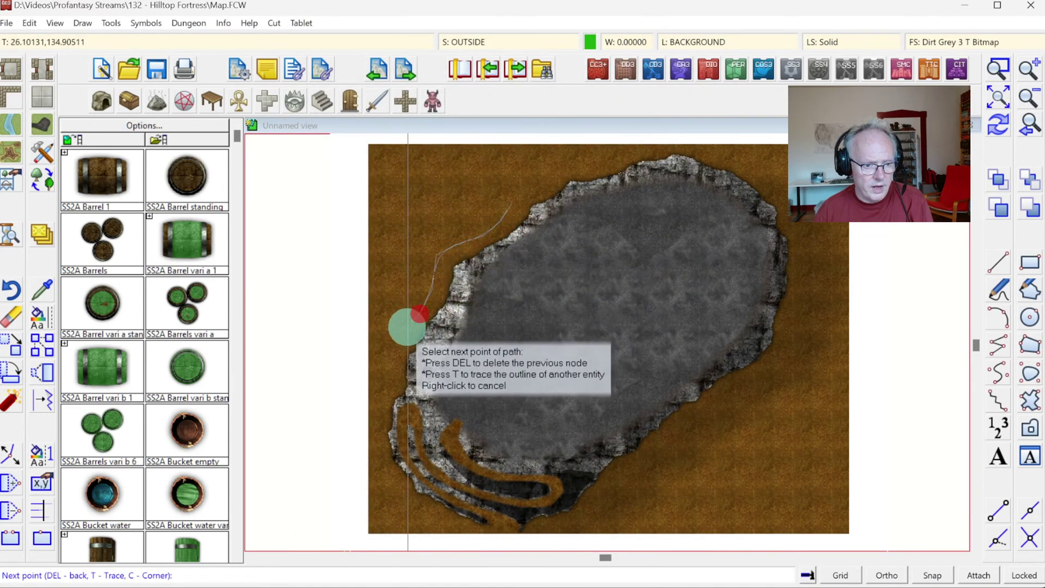
click(406, 333)
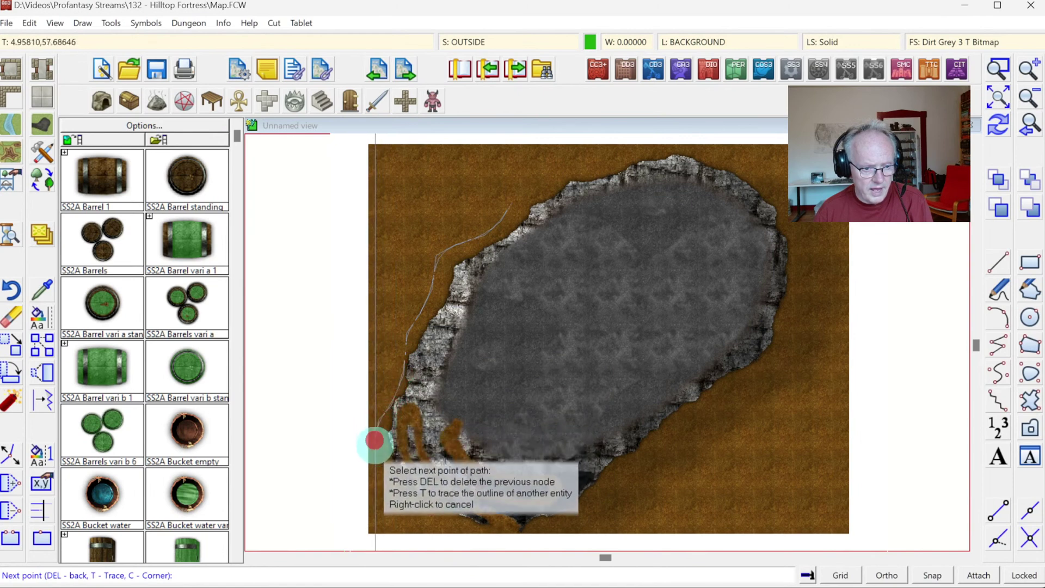
click(375, 440)
click(392, 482)
click(455, 516)
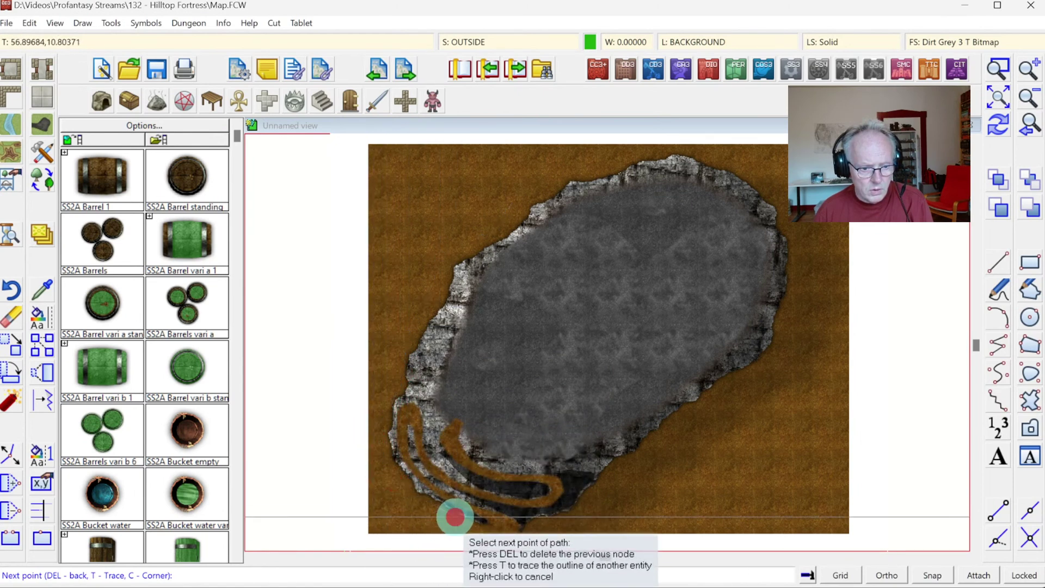
click(483, 517)
click(508, 520)
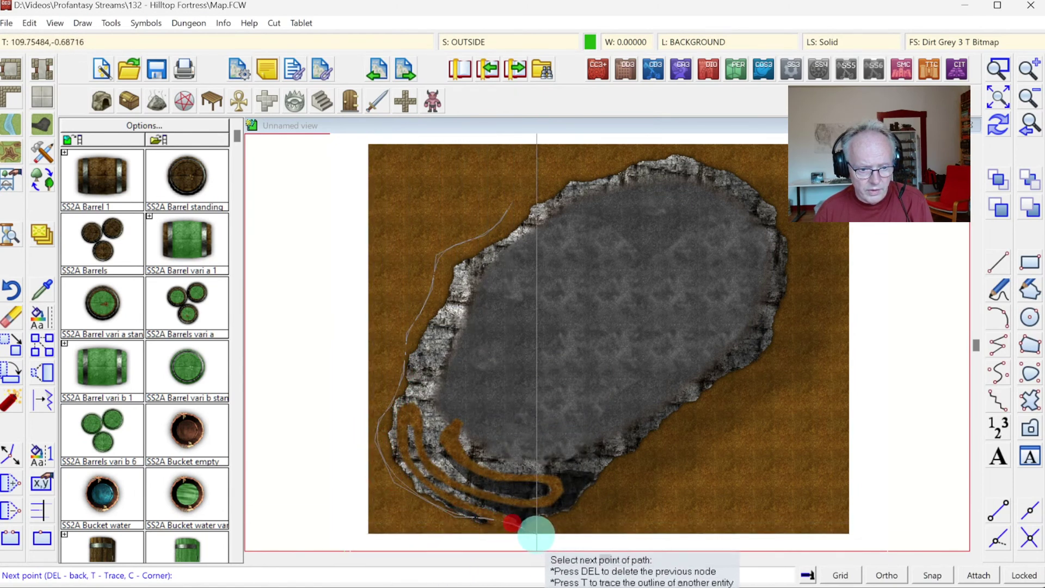
click(541, 526)
click(566, 517)
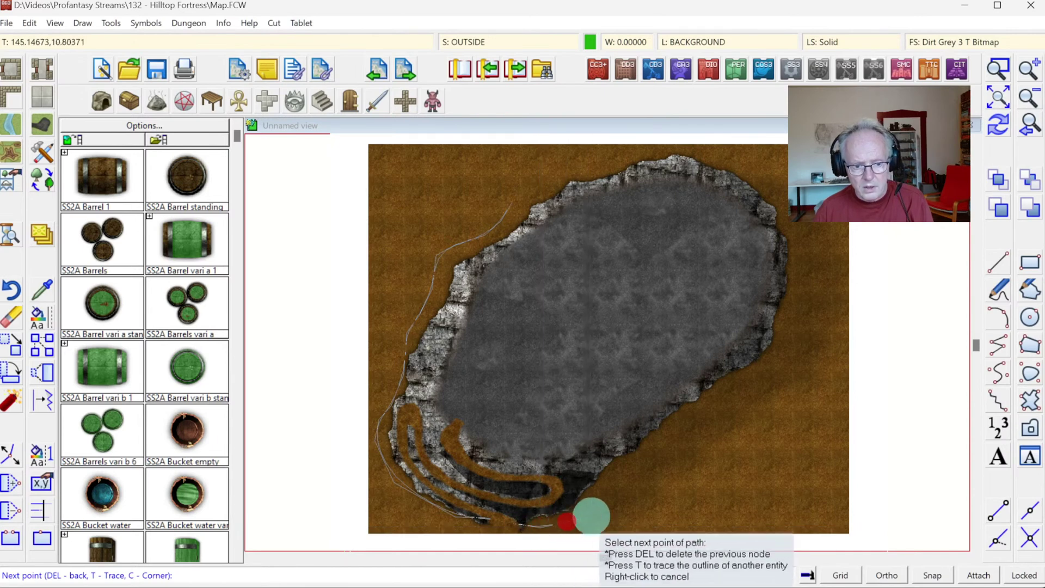
click(594, 512)
click(647, 446)
click(672, 427)
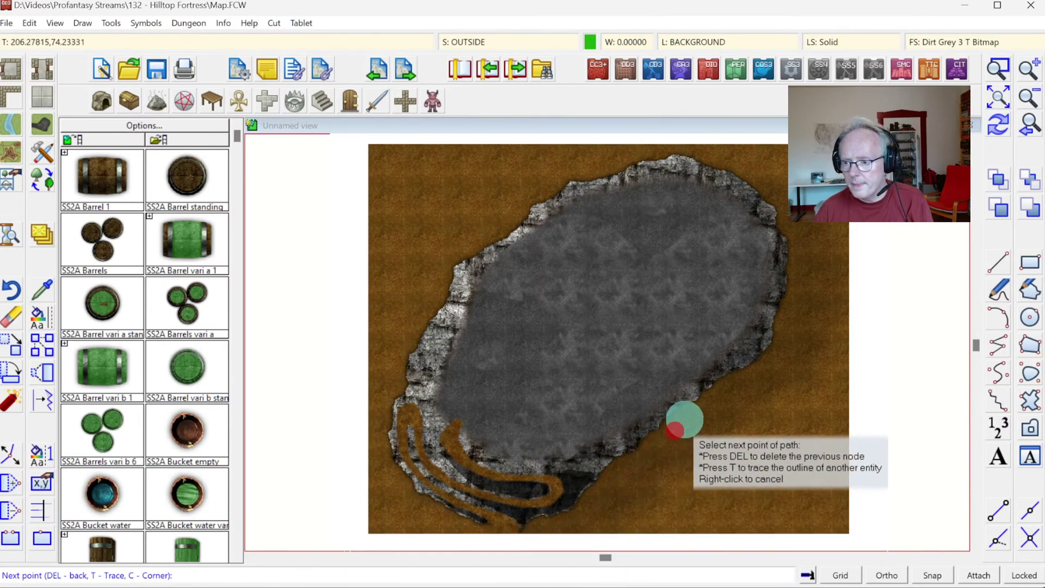
click(686, 417)
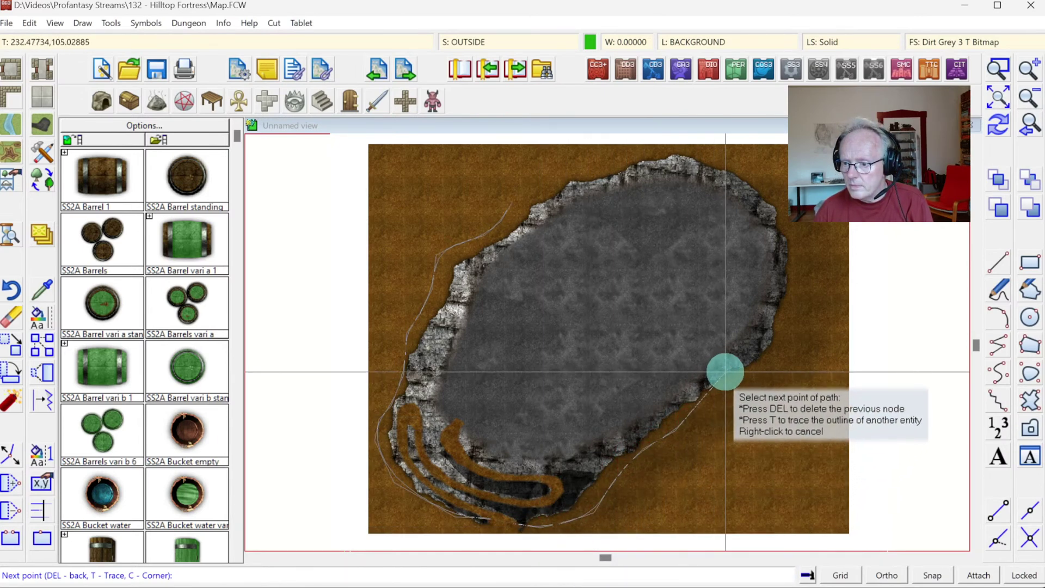
click(727, 373)
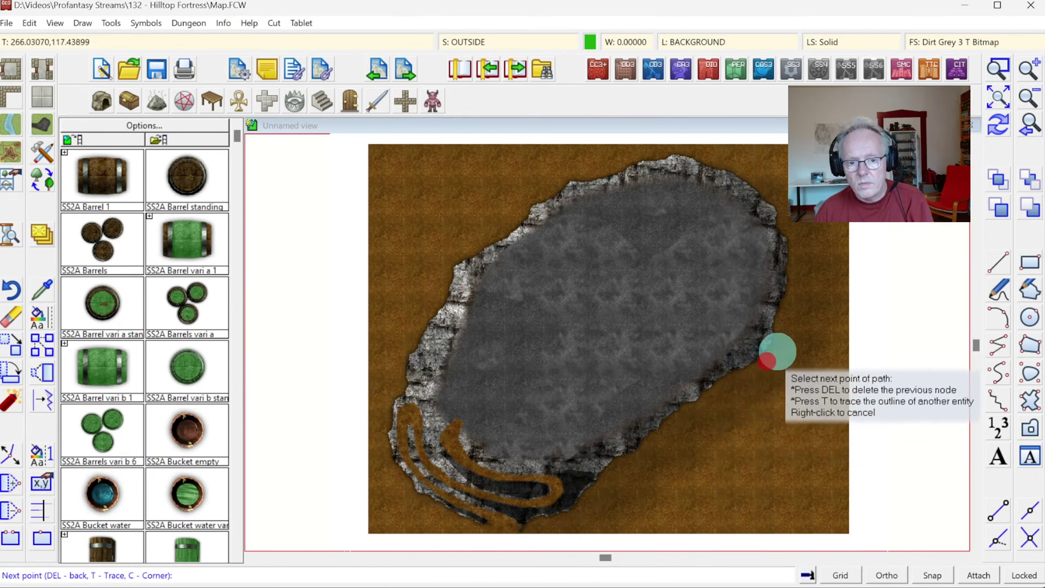
click(788, 324)
click(798, 279)
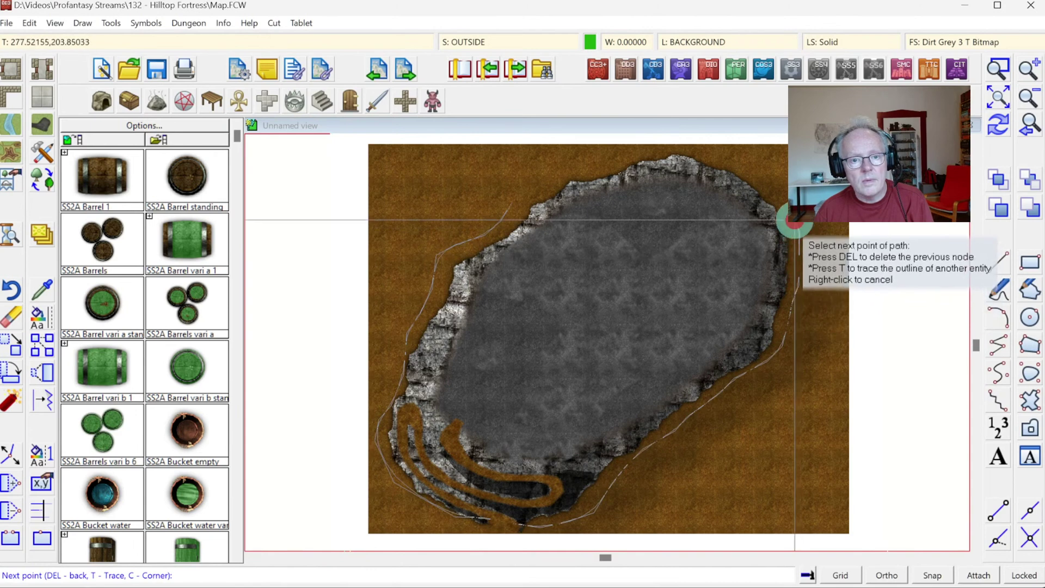
click(784, 198)
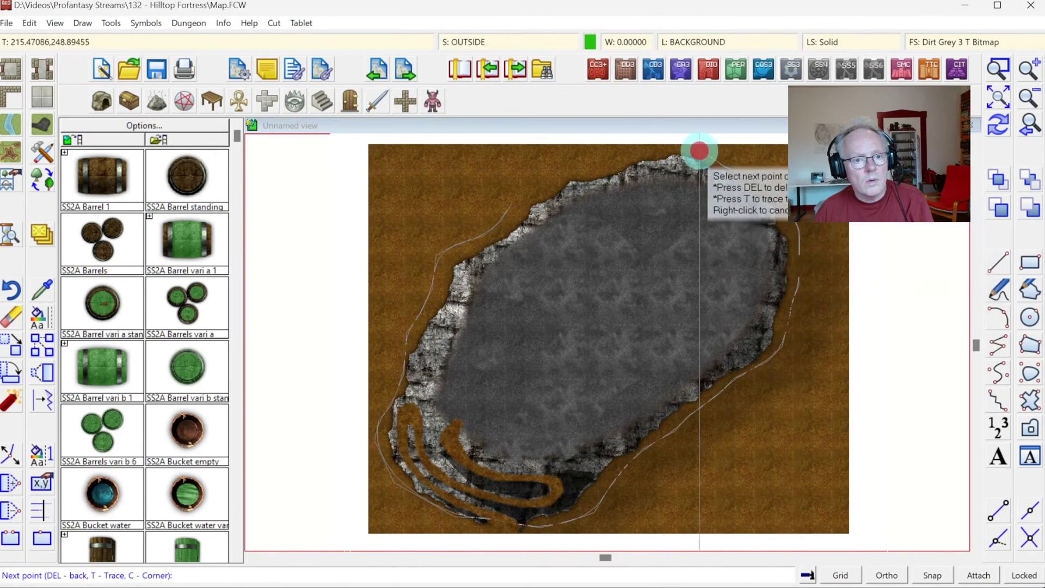
click(674, 143)
click(623, 159)
click(593, 168)
click(546, 181)
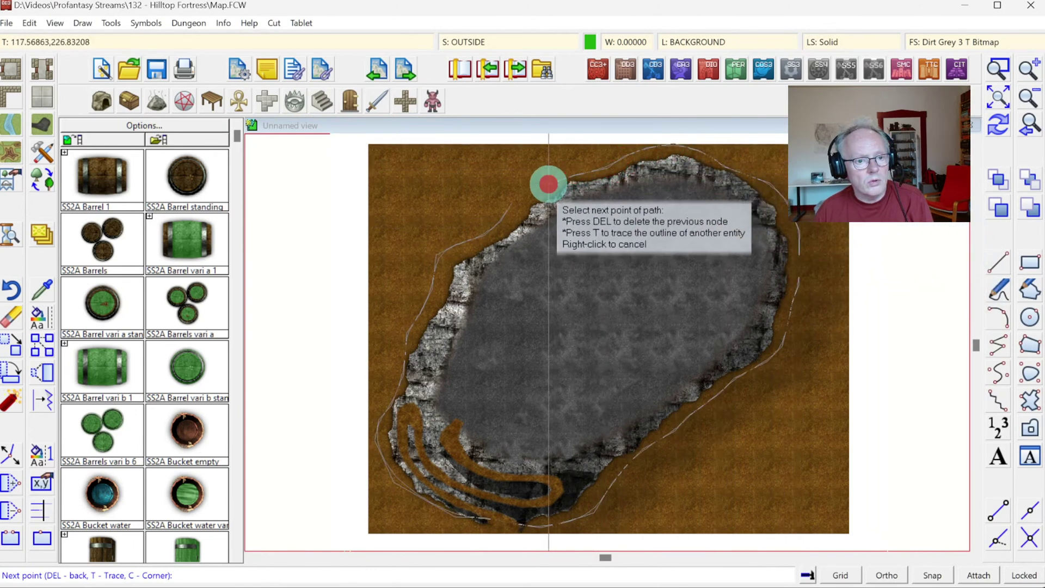
click(530, 197)
right_click(737, 189)
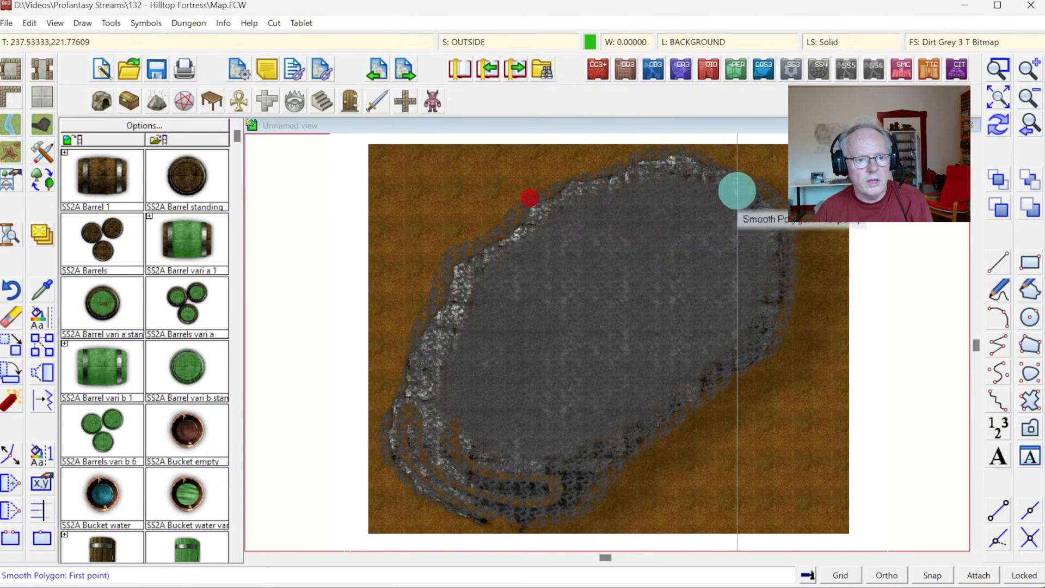
click(1007, 131)
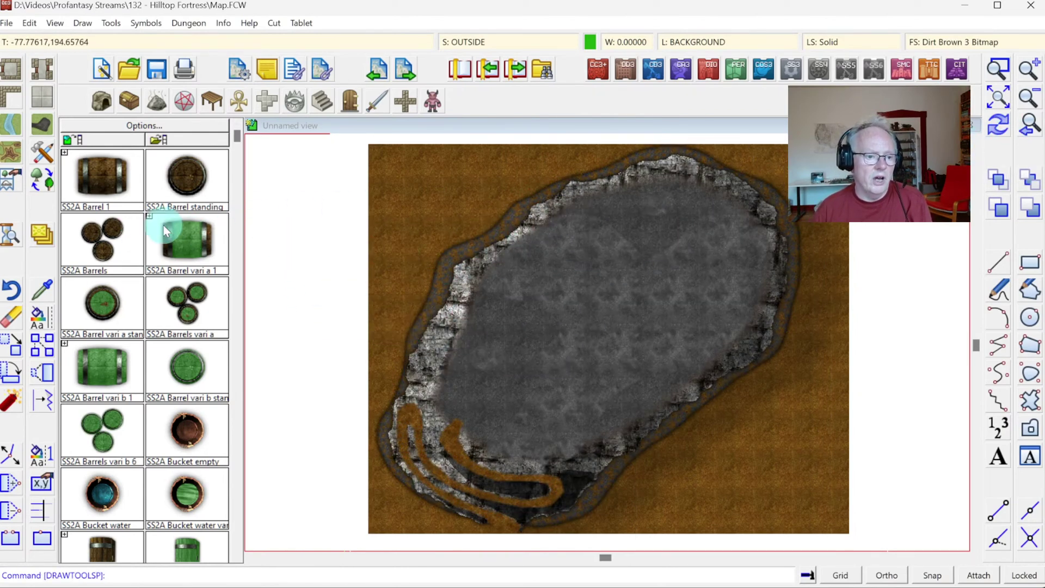
Step: Adopt the properties of the grey dirt border around the cliff and set the Dirt Grey 3 T Bitmap fill's scaled width and height to 25
click(44, 293)
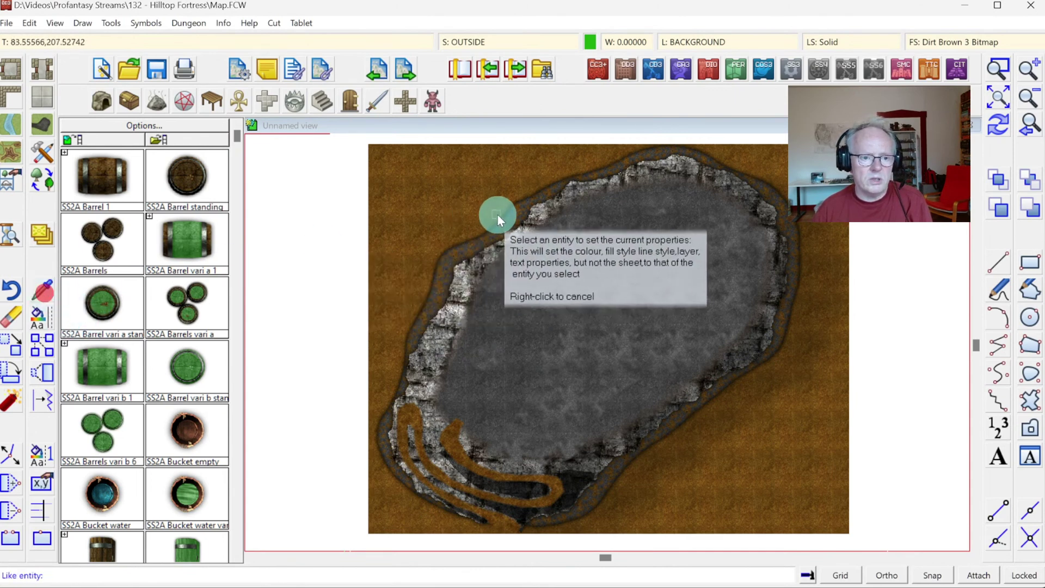
click(505, 213)
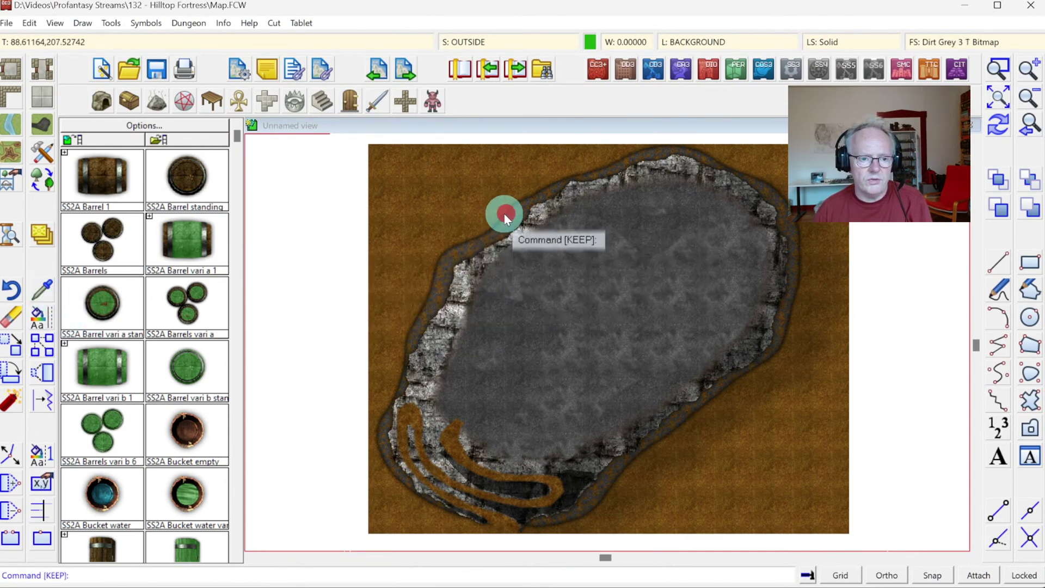
click(946, 52)
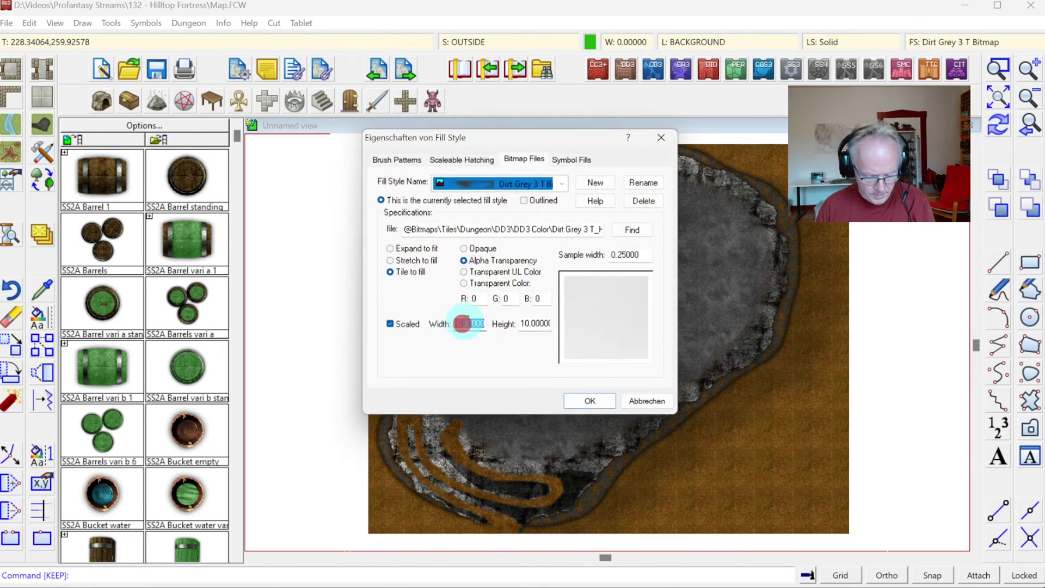
text(25)
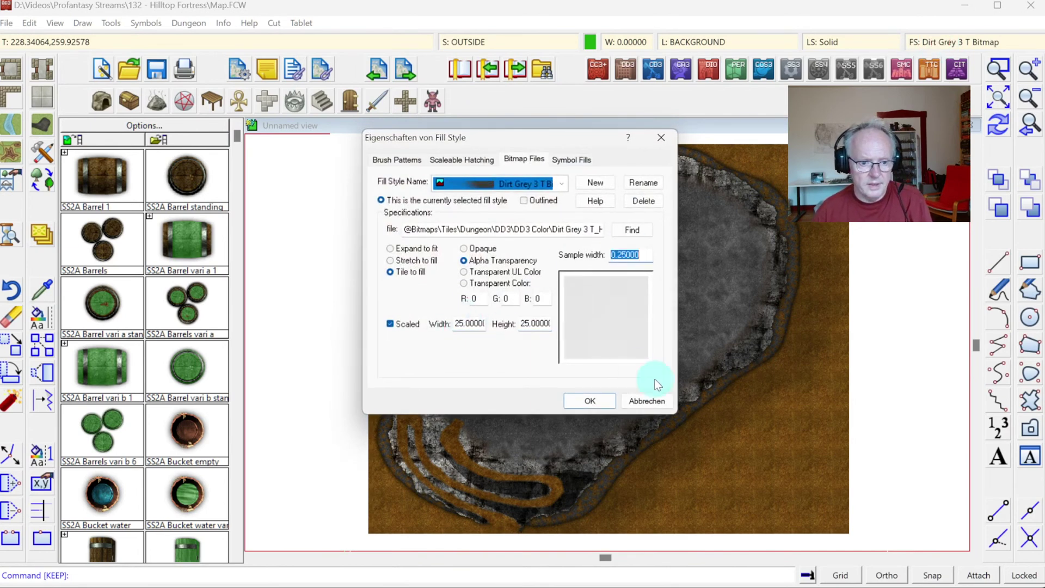
click(591, 401)
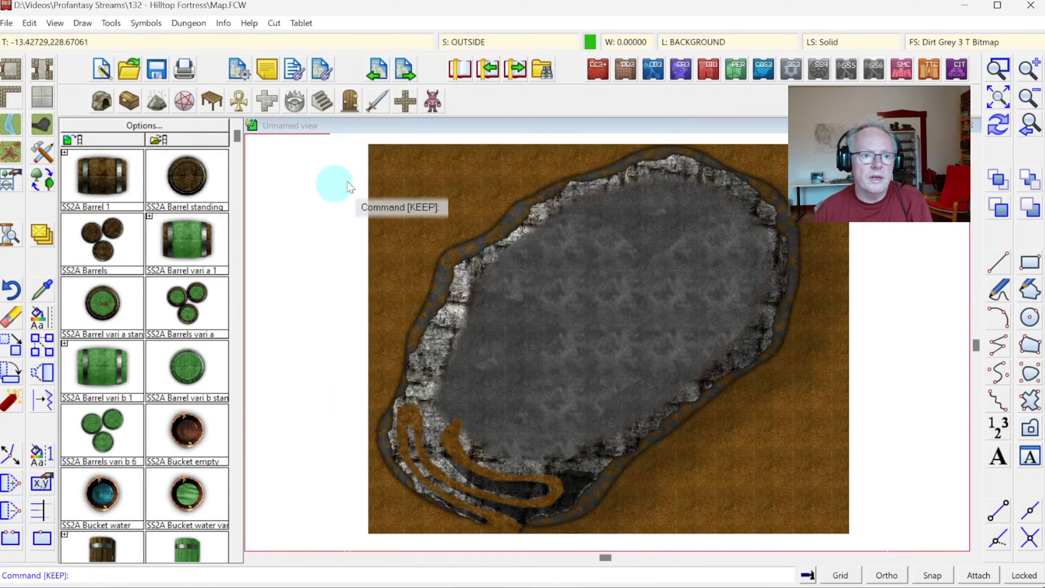
Step: Disable both Glow effects on the OUTSIDE sheet
click(463, 42)
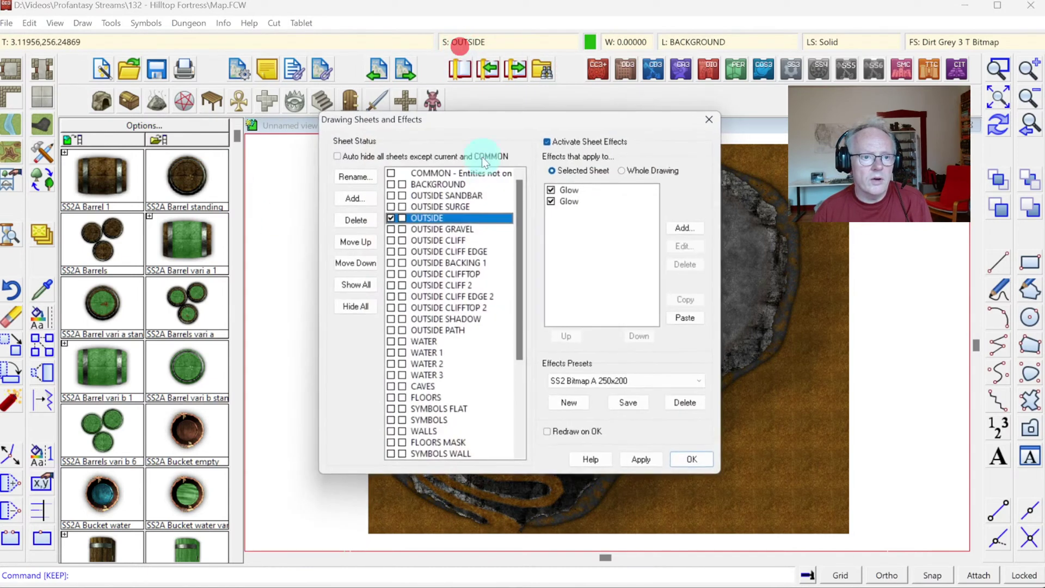
click(552, 201)
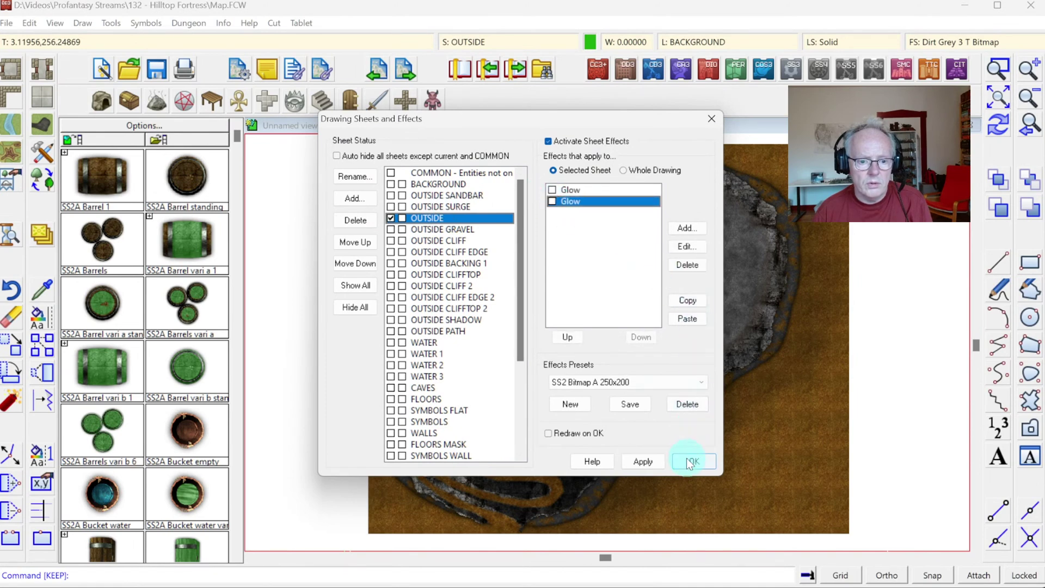
click(690, 462)
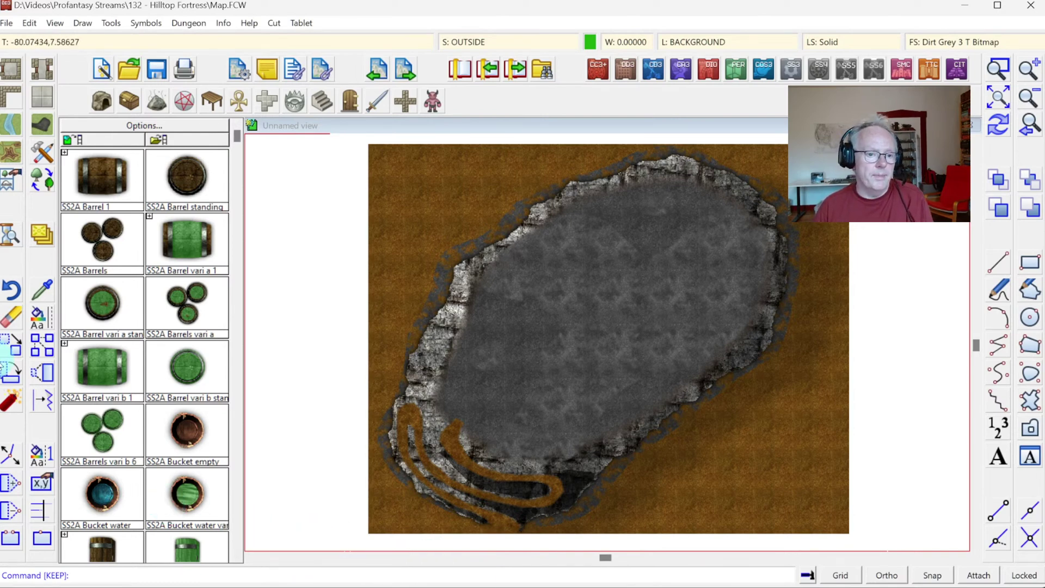
Step: Add an Edge Fade, Inner effect to the OUTSIDE sheet in map units, with inner opacity 100% and outer opacity 0%
click(473, 42)
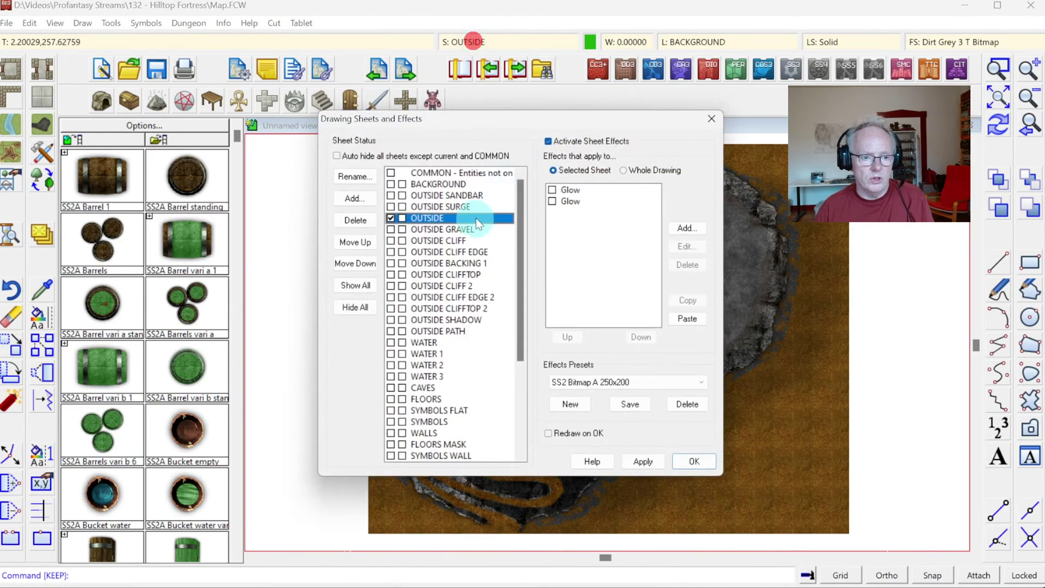
click(680, 229)
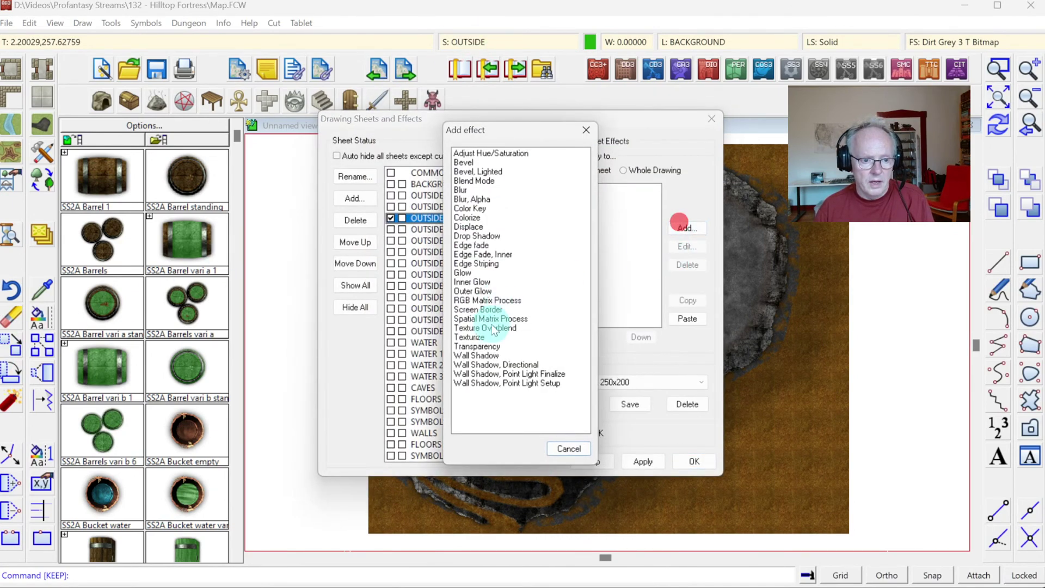
double_click(484, 254)
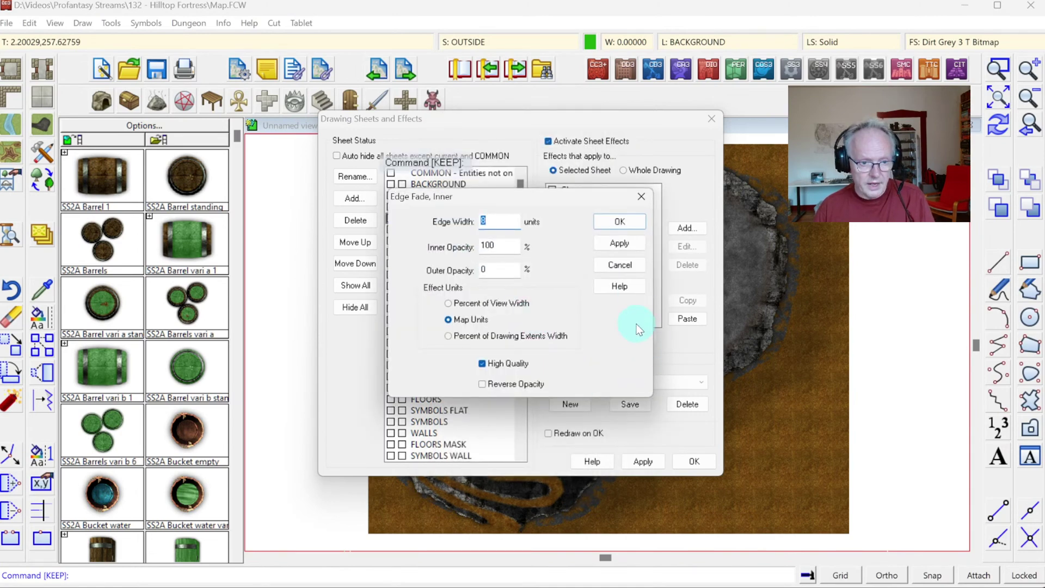
click(624, 228)
click(694, 460)
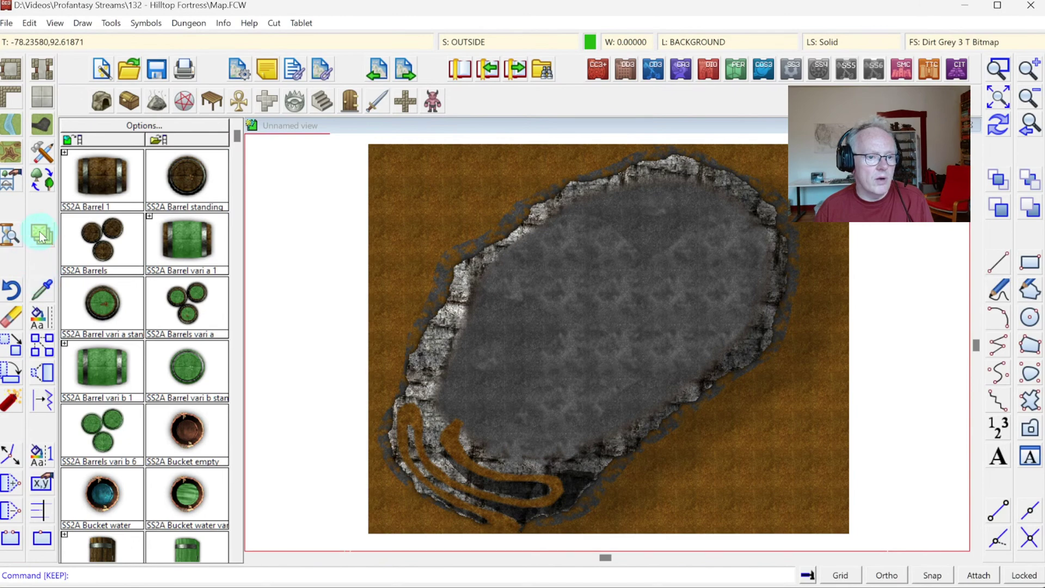
Step: Draw a small smooth sample polygon with the Terrain, Default tool on the brown ground in the map's upper-left corner
click(10, 139)
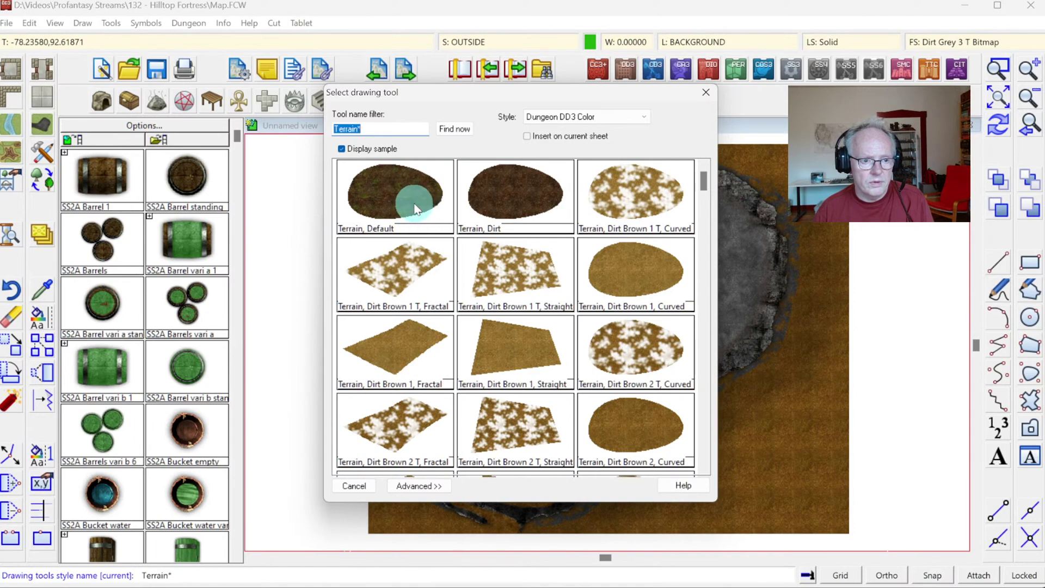
click(400, 197)
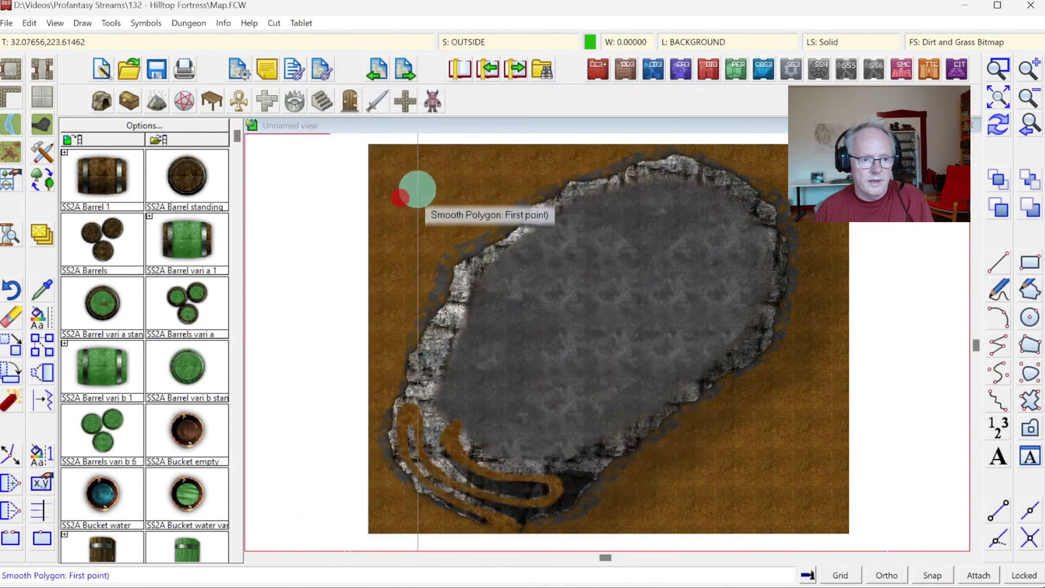
click(408, 189)
click(450, 210)
click(451, 169)
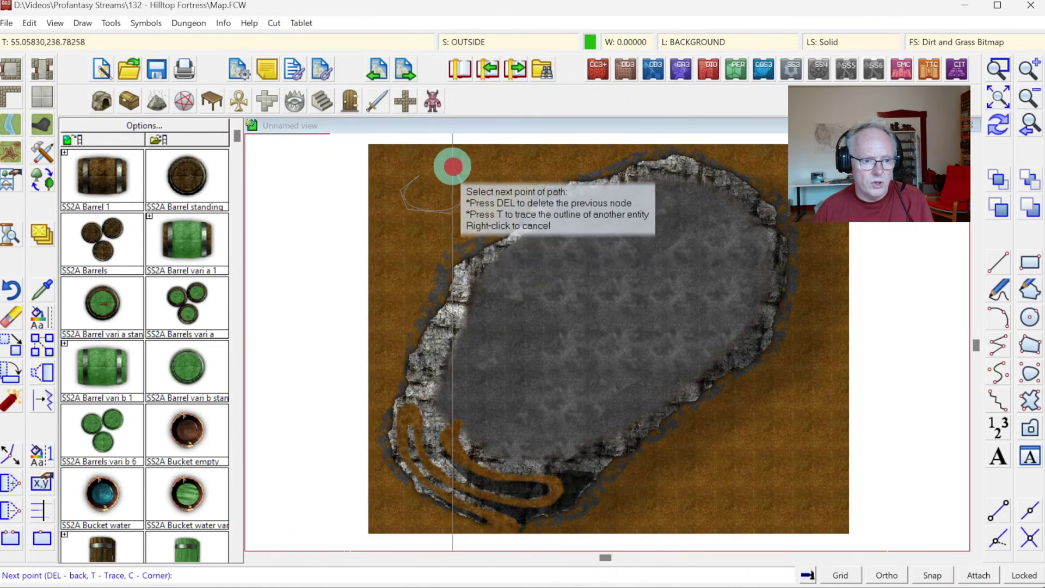
click(434, 161)
right_click(434, 161)
right_click(594, 310)
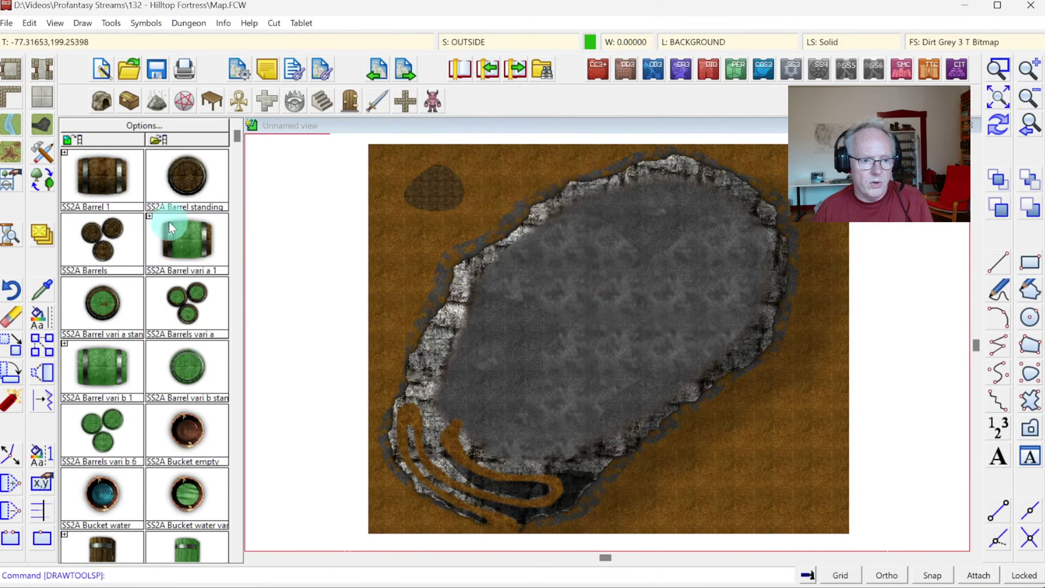
Step: Adopt the sample polygon's properties and set the Dirt and Grass Bitmap fill's scaled width and height to 25
click(49, 296)
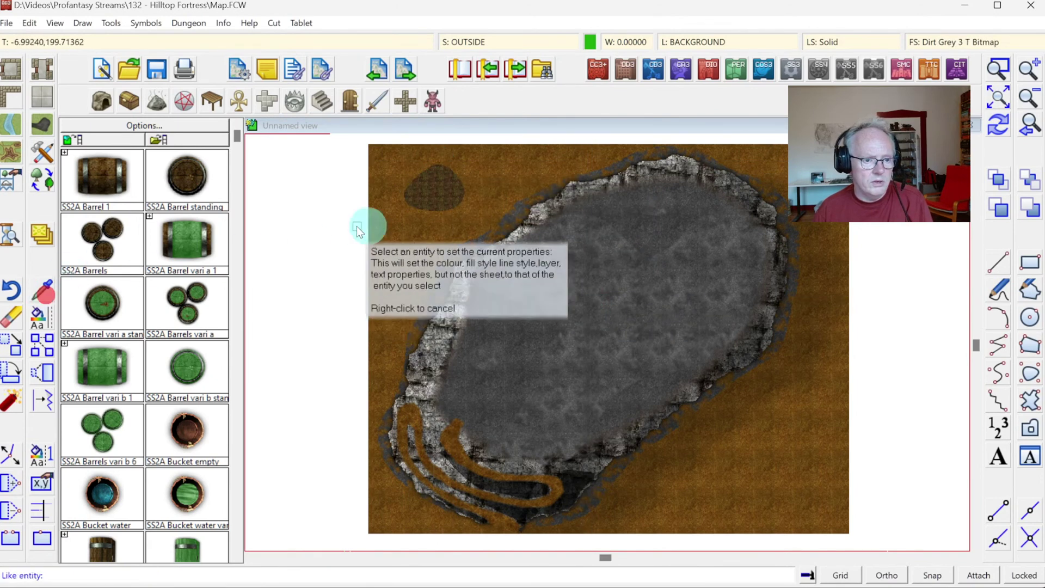
click(425, 170)
click(928, 42)
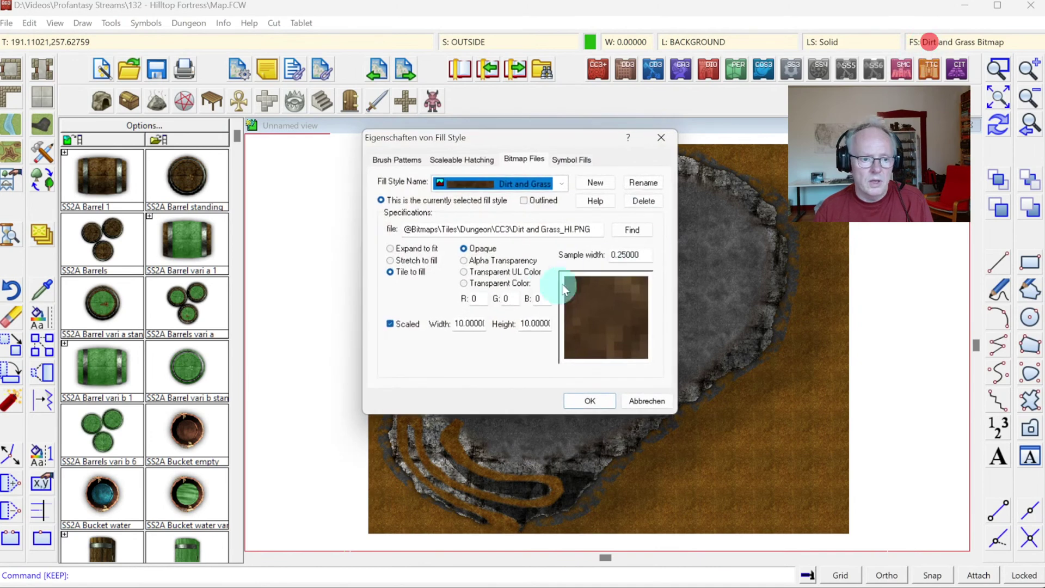
text(2)
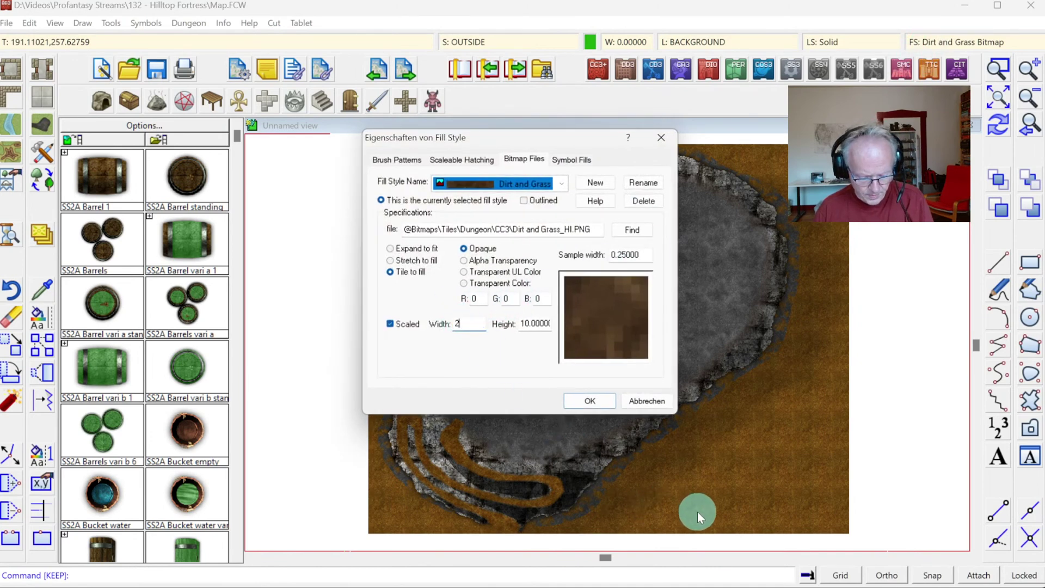
text(5)
key(Tab)
text(2)
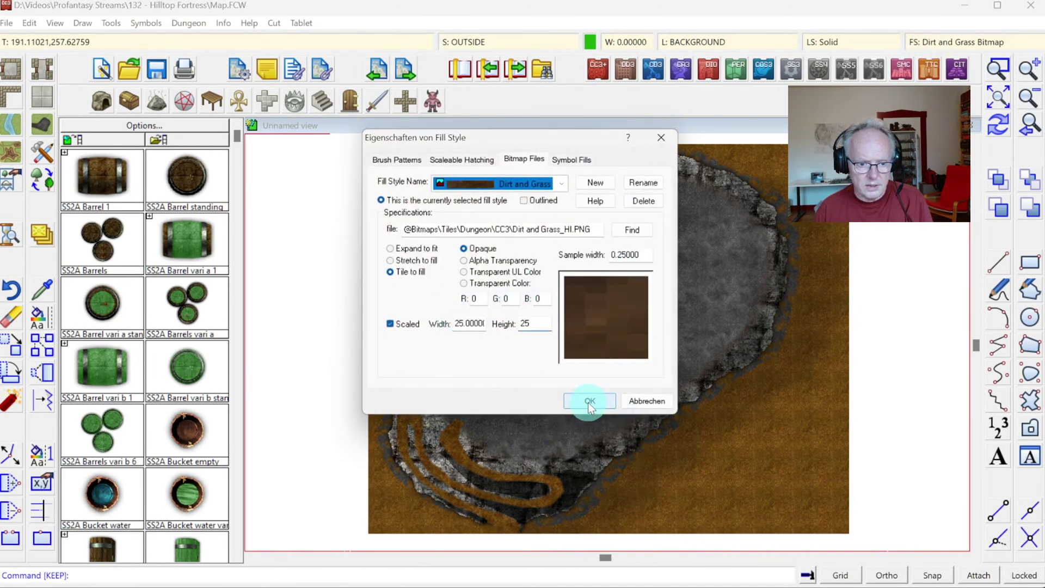
click(593, 399)
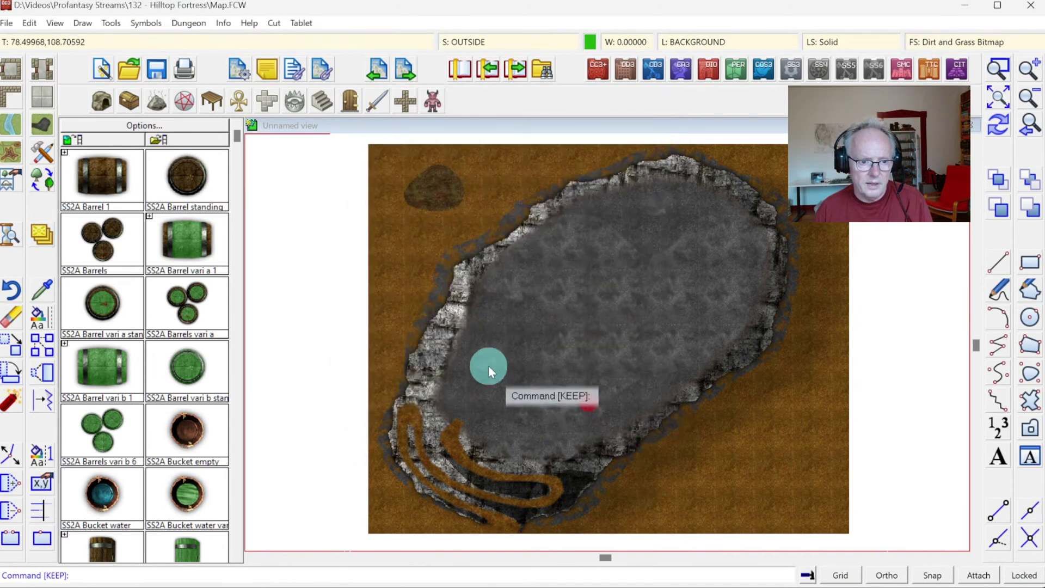
Step: Change the fill style of the map background to Dirt and Grass Bitmap, selecting by the BACKGROUND layer and excluding the other entities with a window
right_click(41, 319)
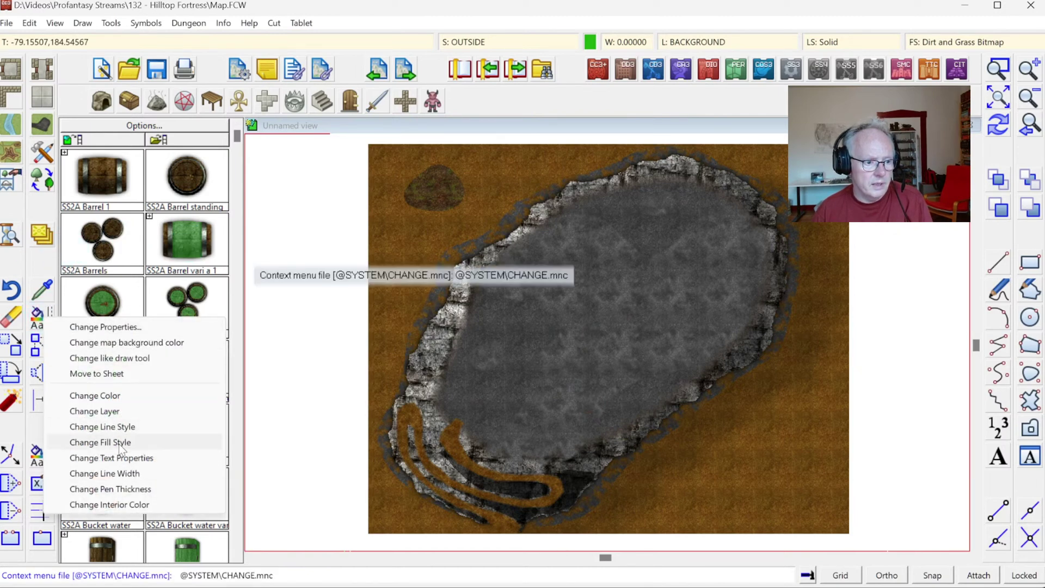
click(119, 443)
right_click(423, 305)
click(453, 416)
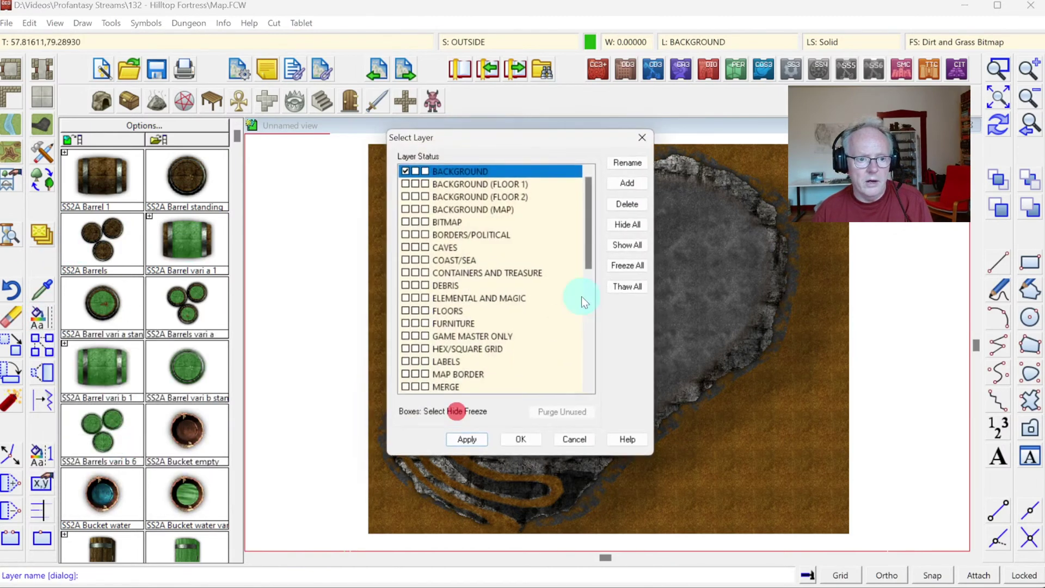
click(540, 442)
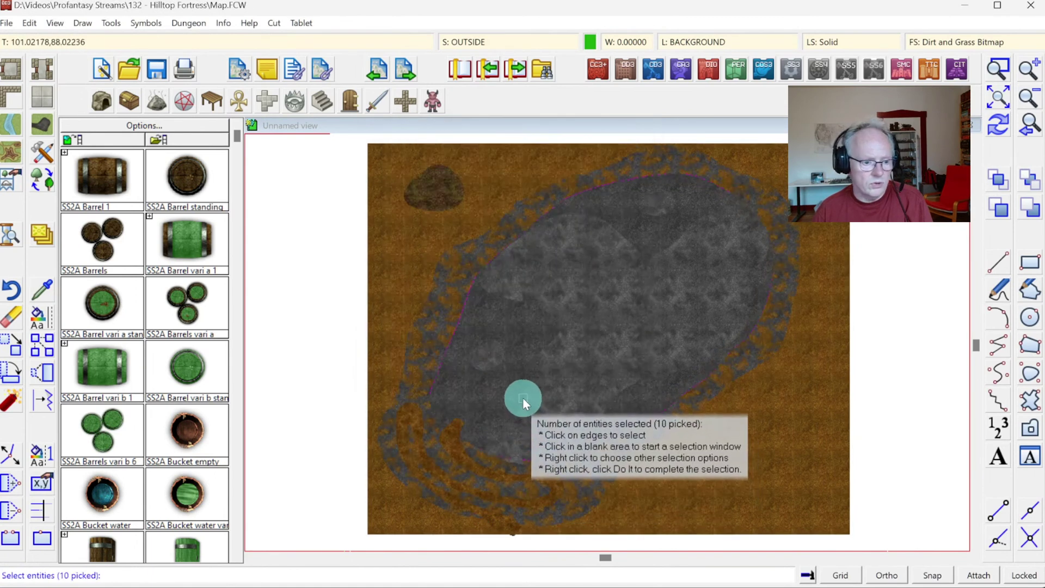
click(525, 280)
right_click(473, 278)
click(539, 315)
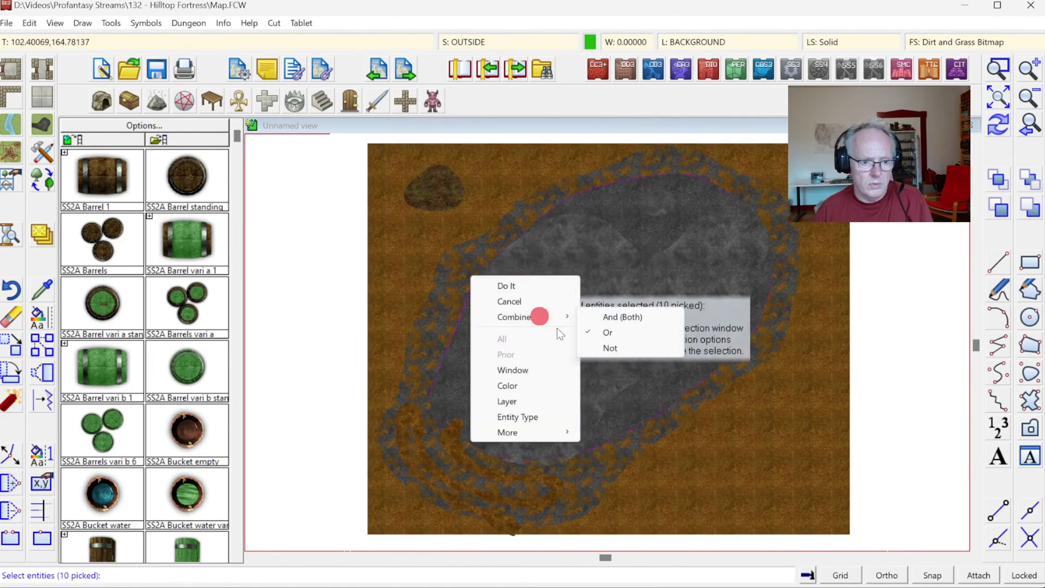
click(613, 349)
click(393, 161)
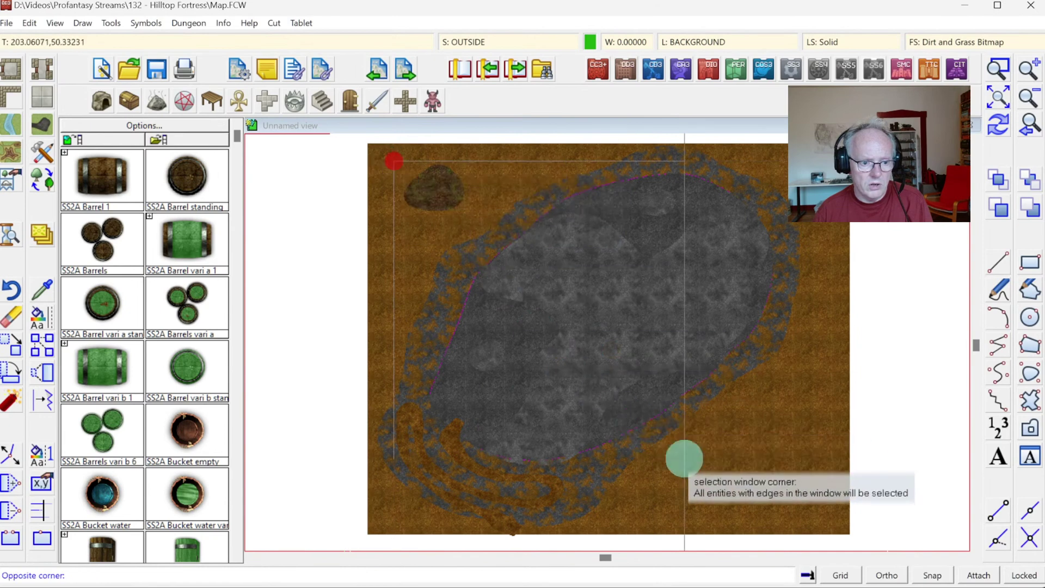
click(816, 509)
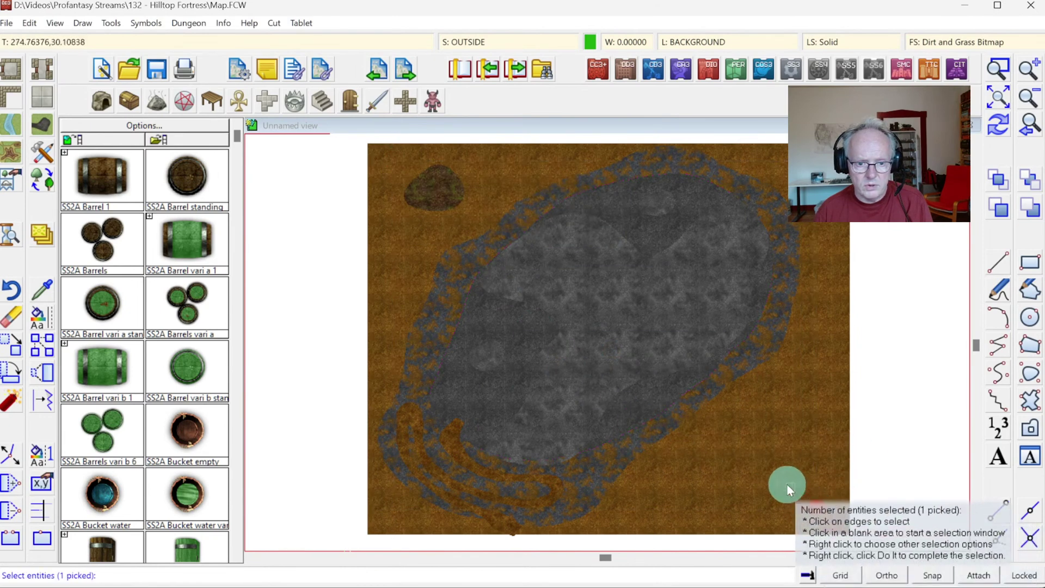
right_click(583, 282)
right_click(582, 282)
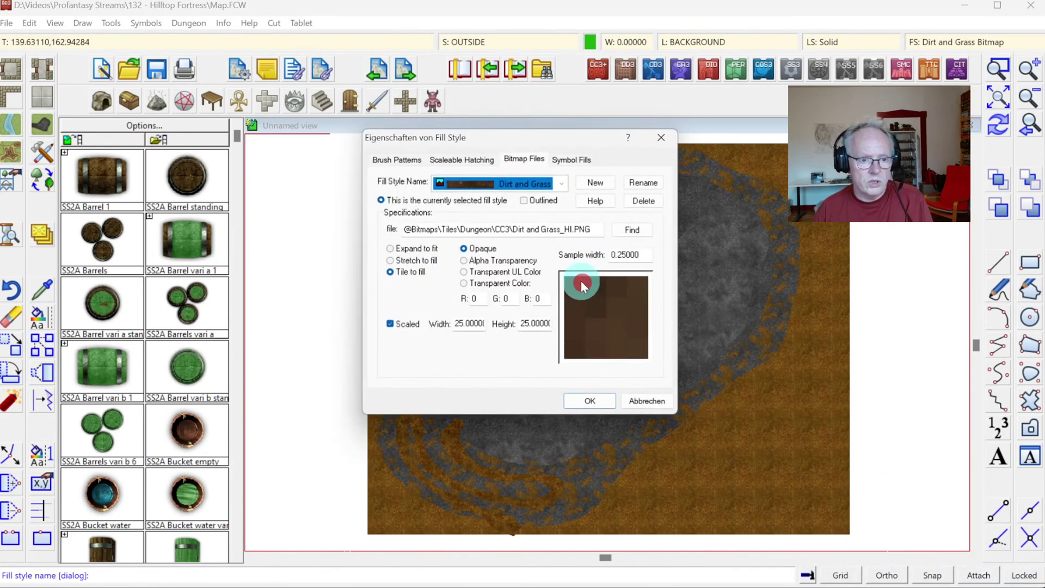
click(504, 173)
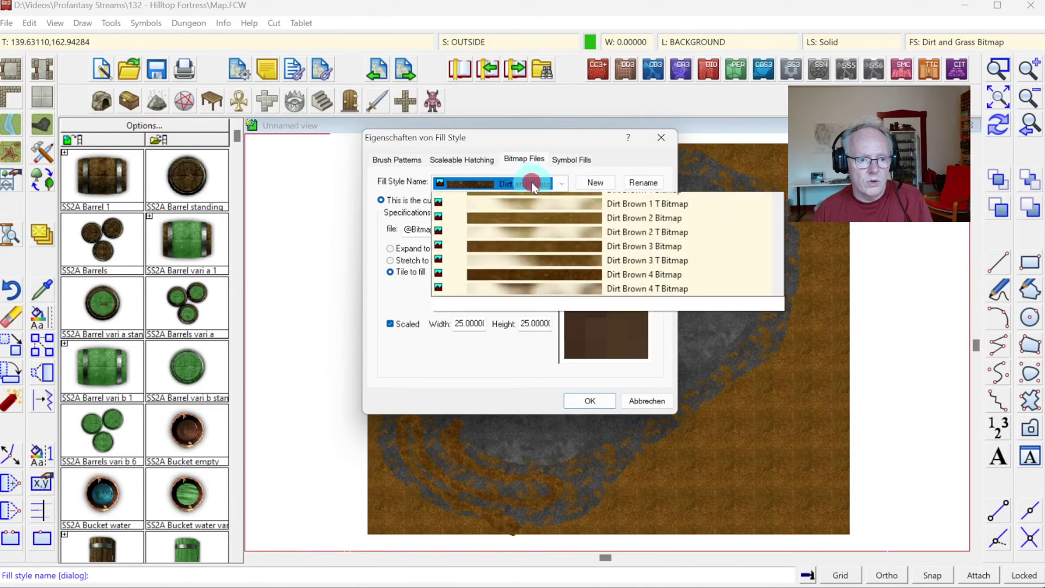
click(531, 182)
click(590, 402)
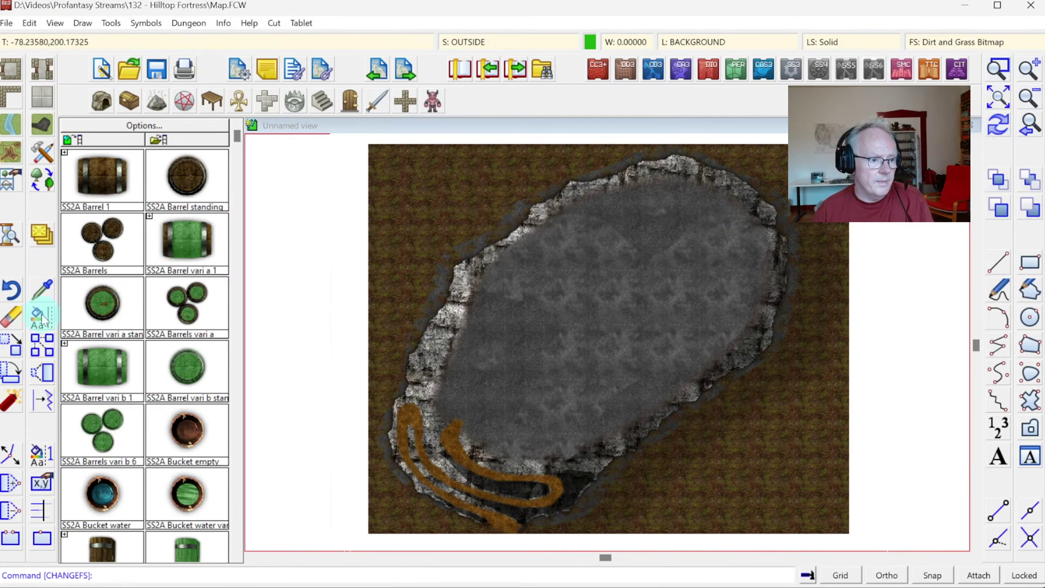
Step: Erase the small sample polygon in the map's upper-left corner
click(397, 174)
click(443, 205)
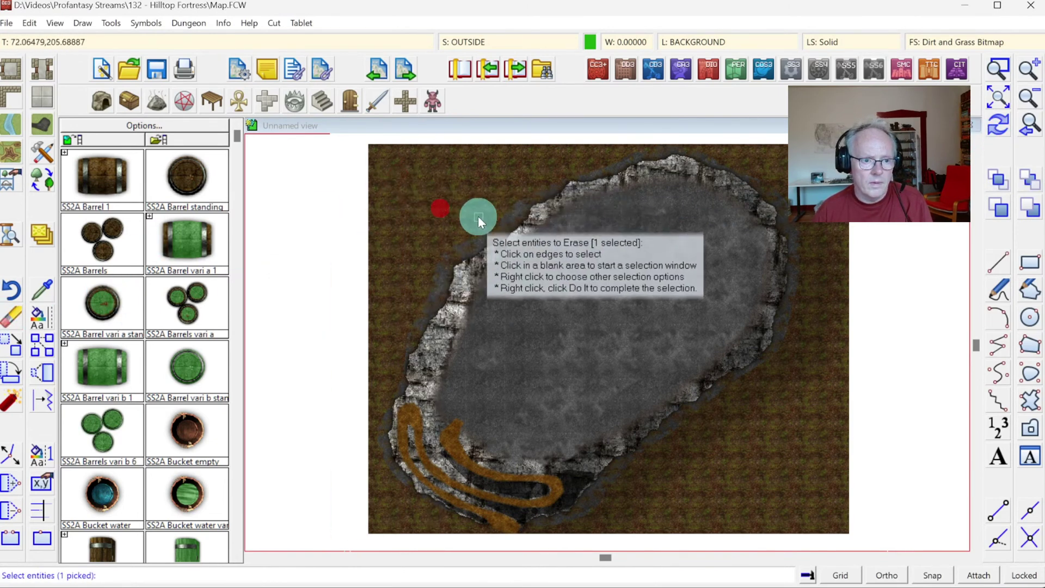
right_click(465, 216)
click(430, 219)
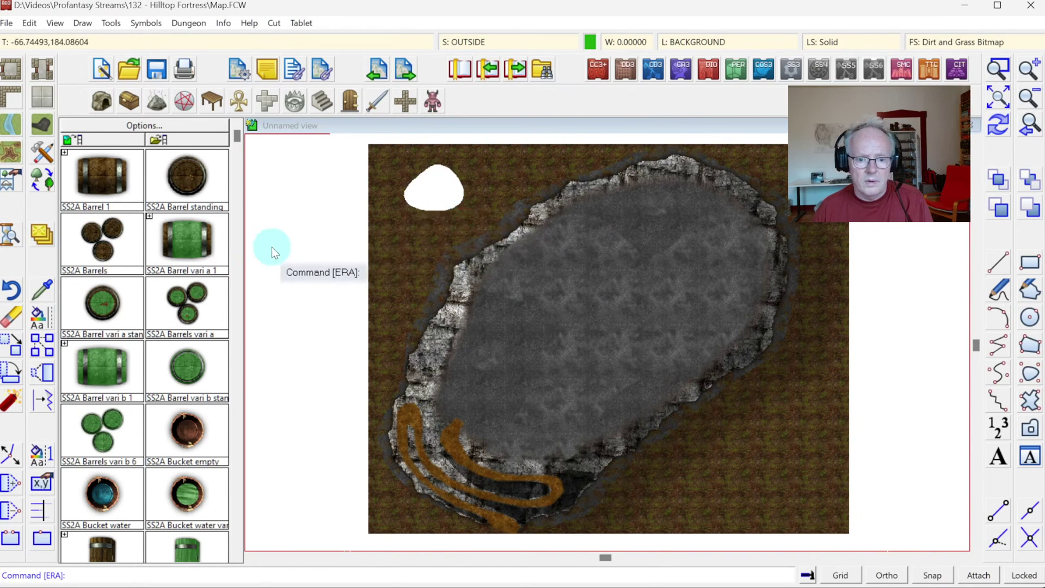
Step: Set the scaled width and height of the Dirt and Grass Bitmap fill style to 35
click(943, 40)
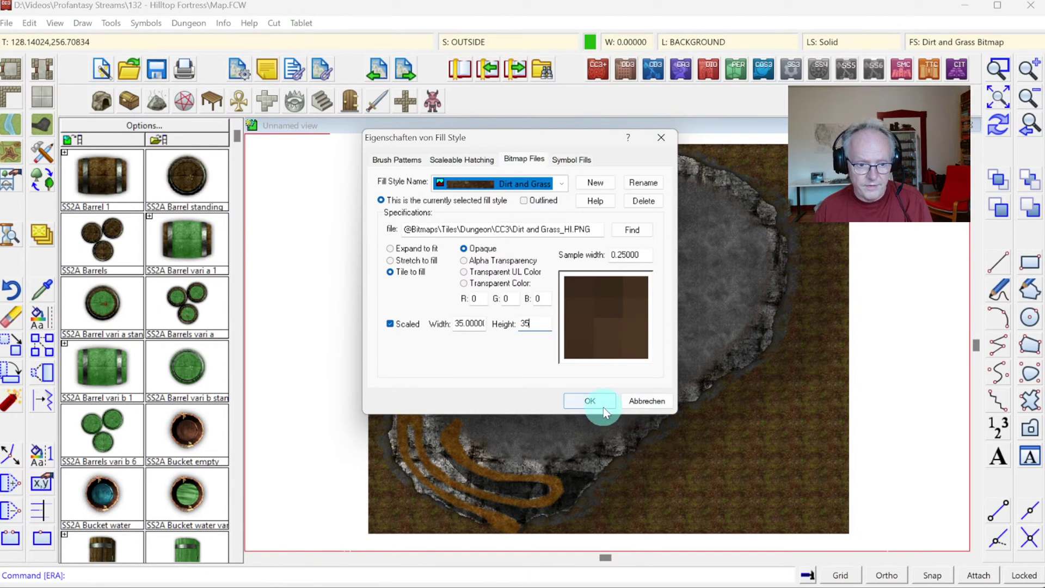
click(590, 397)
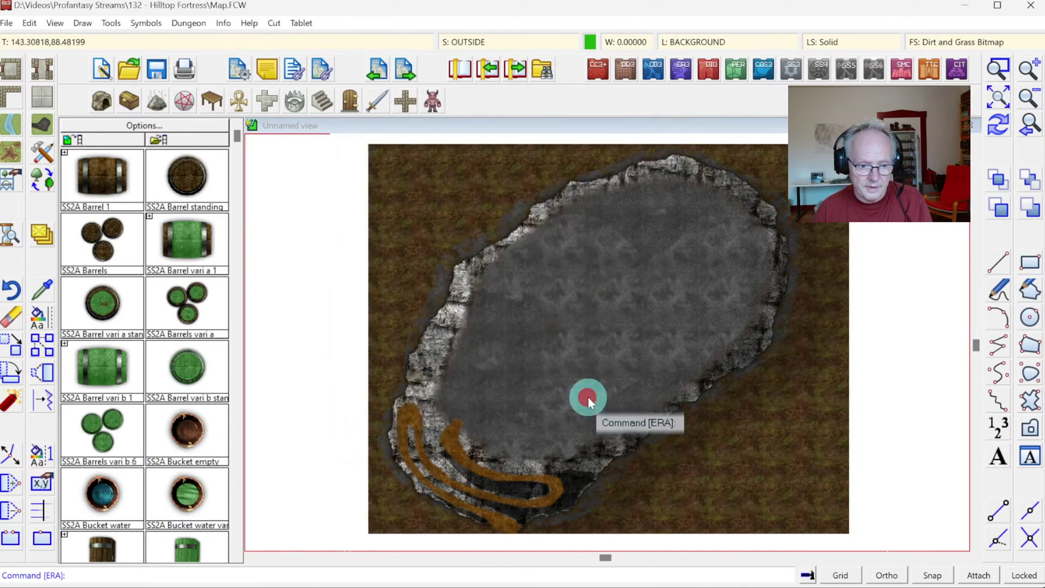
Step: Make OUTSIDE GRAVEL the current drawing sheet
click(482, 43)
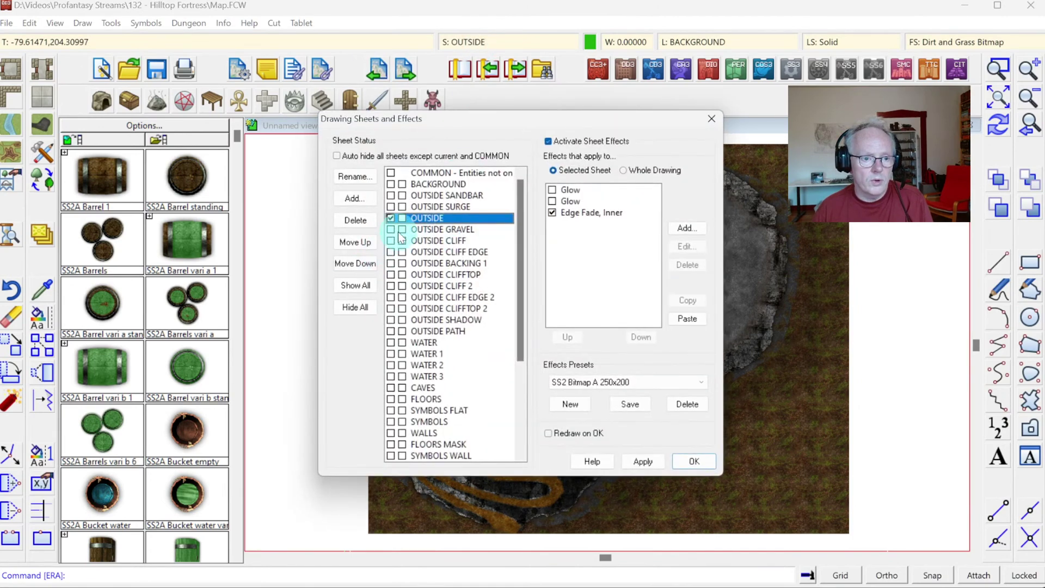
click(439, 231)
click(391, 230)
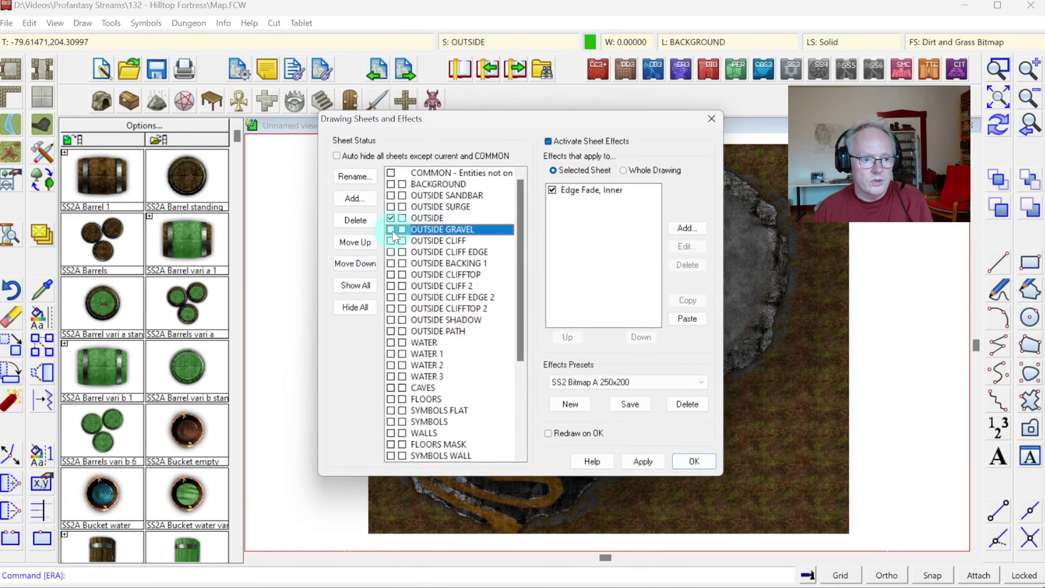
click(692, 462)
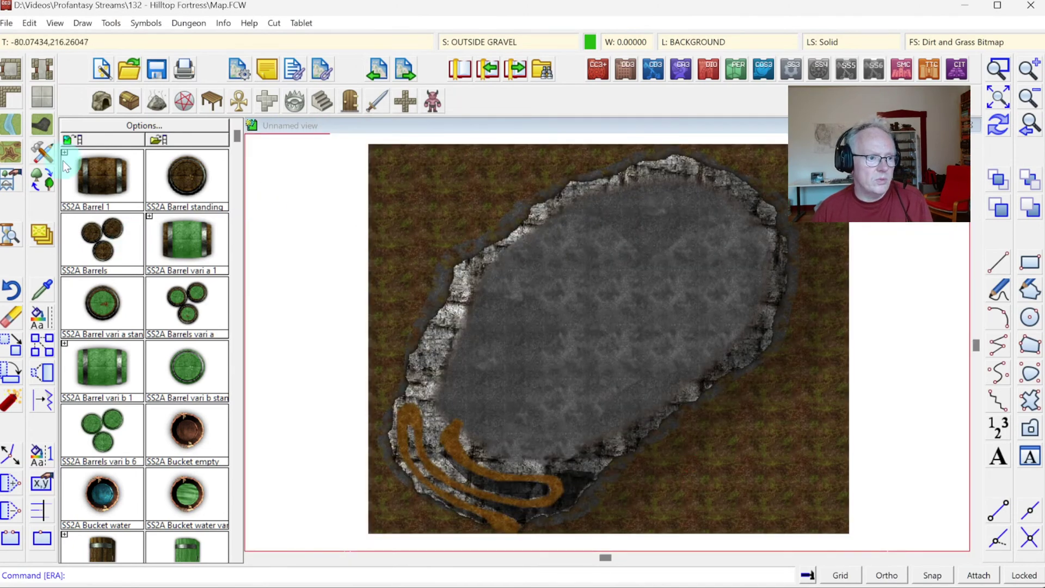
Step: Choose the Terrain, Grass Green 4, Curved drawing tool from the Dungeon DD3 Color style
click(9, 153)
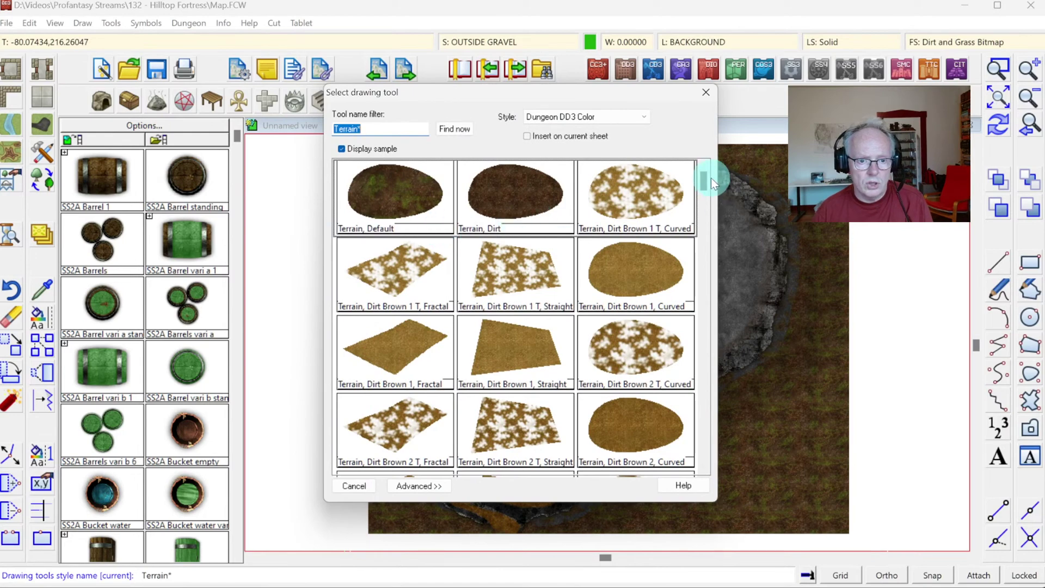
drag(704, 180, 701, 314)
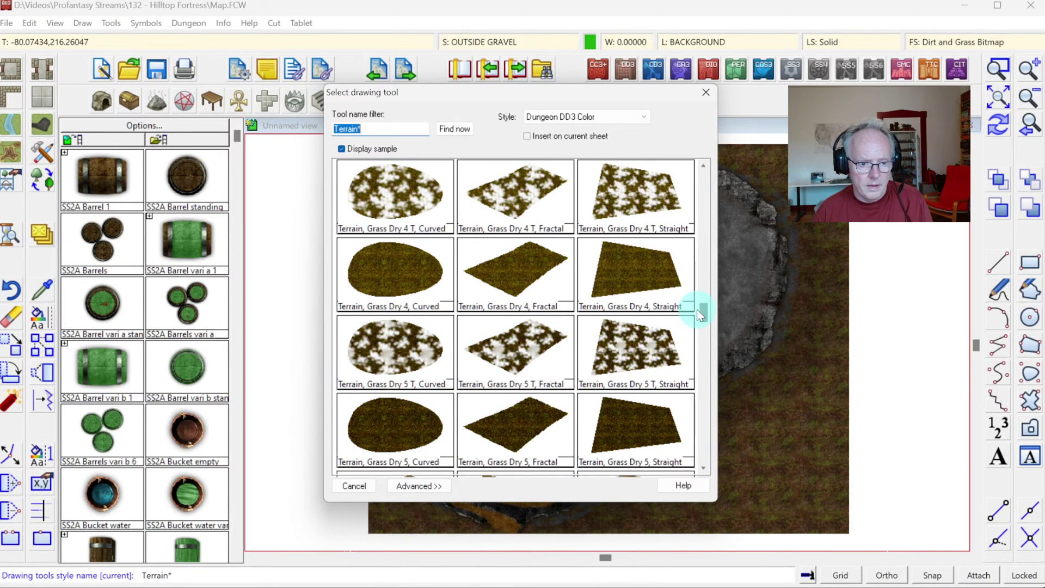
click(416, 279)
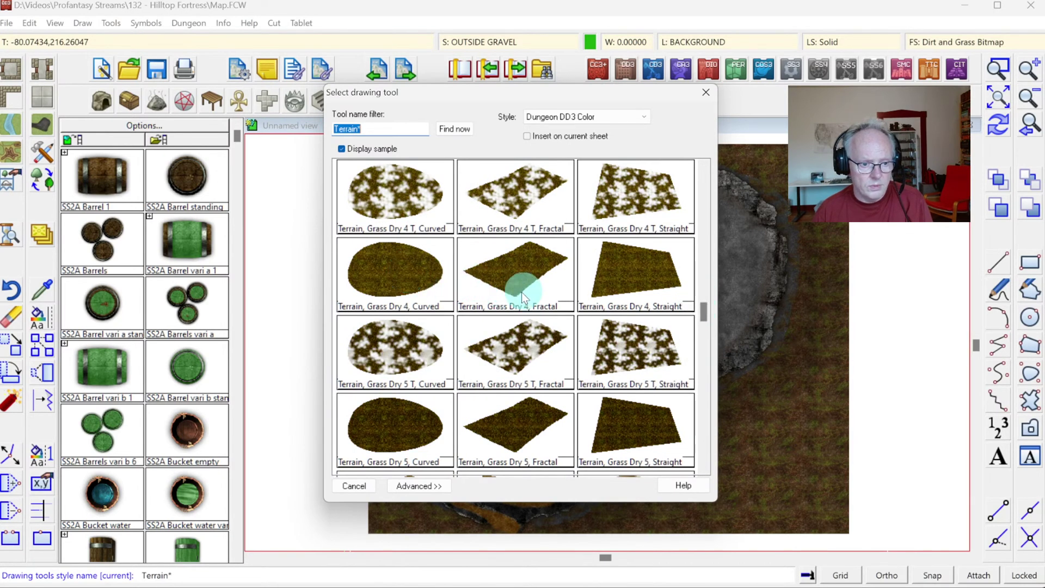
drag(710, 308, 717, 365)
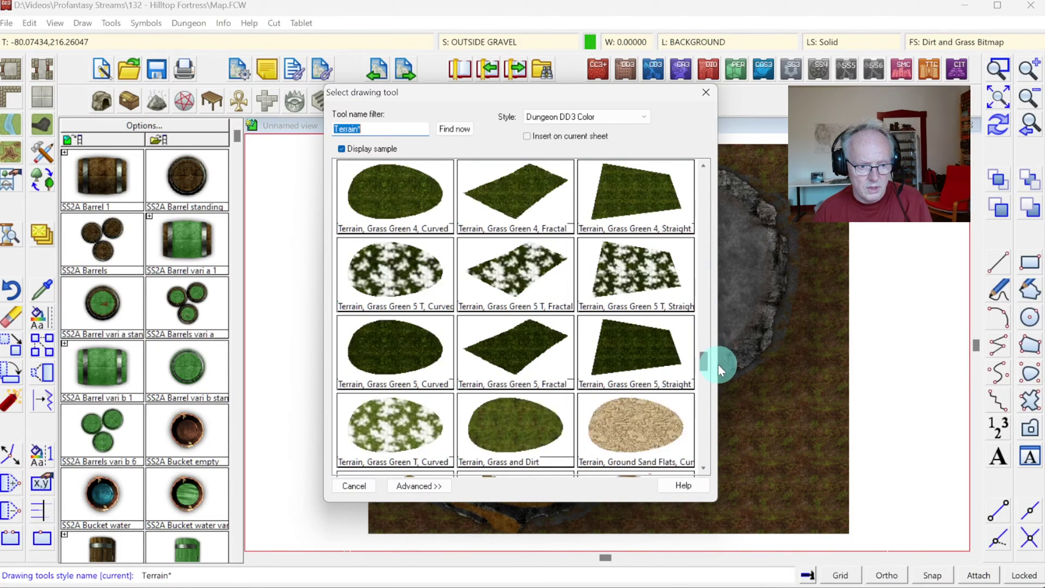
click(524, 236)
click(430, 188)
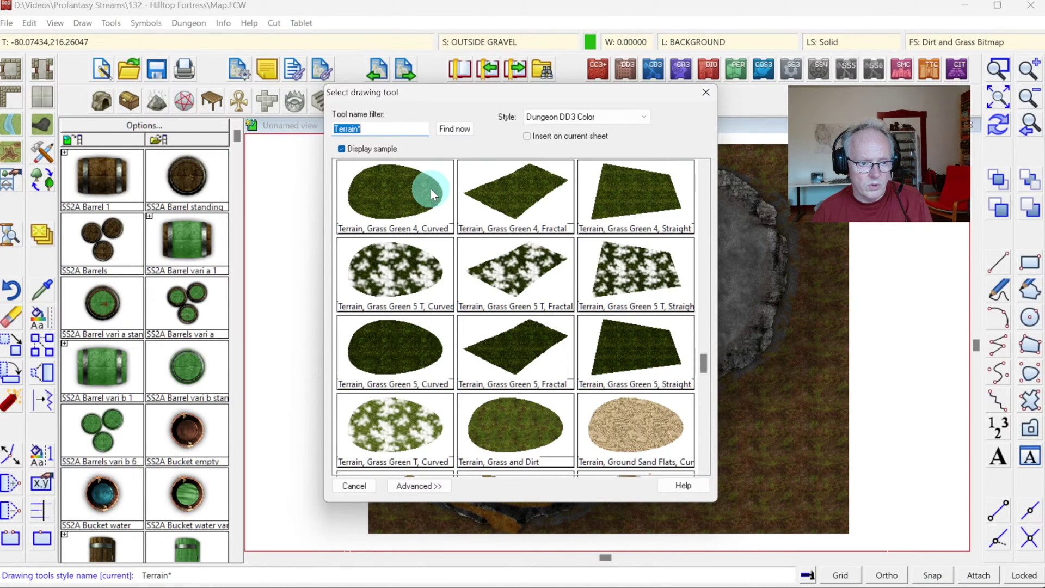
double_click(398, 183)
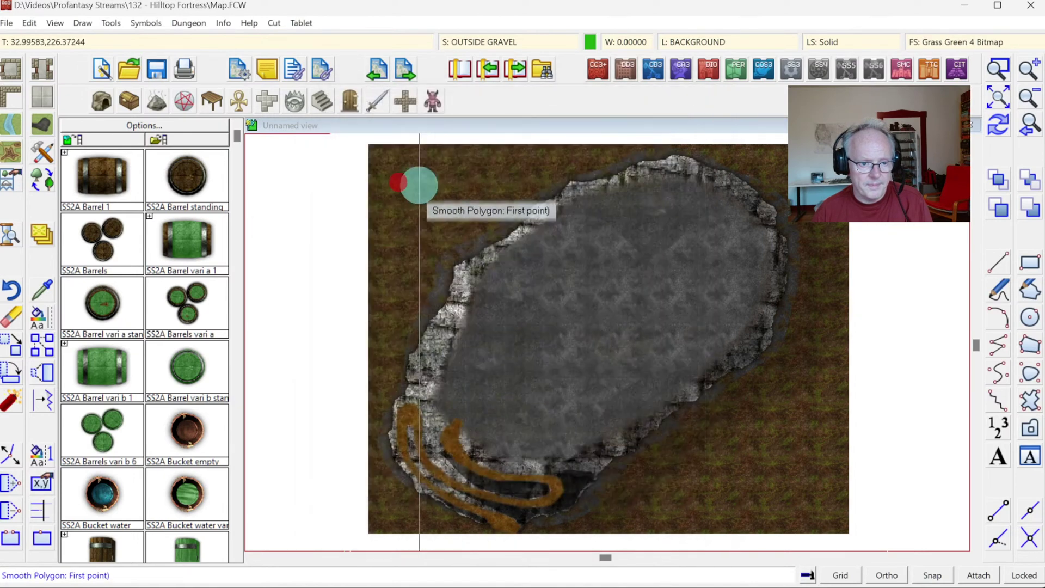
Step: Turn off the Restrict to map border option of the Terrain, Grass Green 4, Curved tool and save its settings
click(44, 149)
click(418, 486)
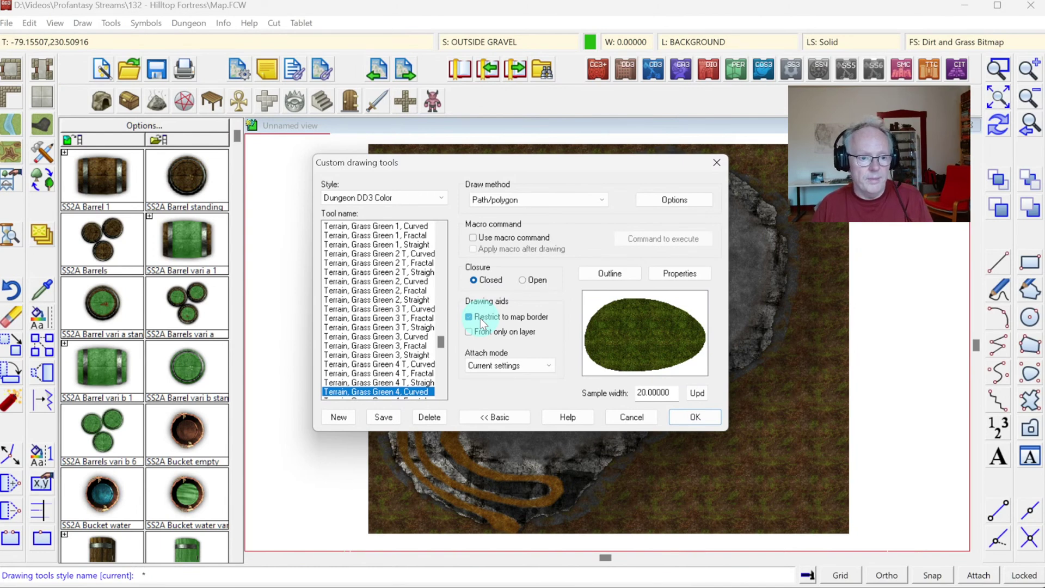
click(610, 357)
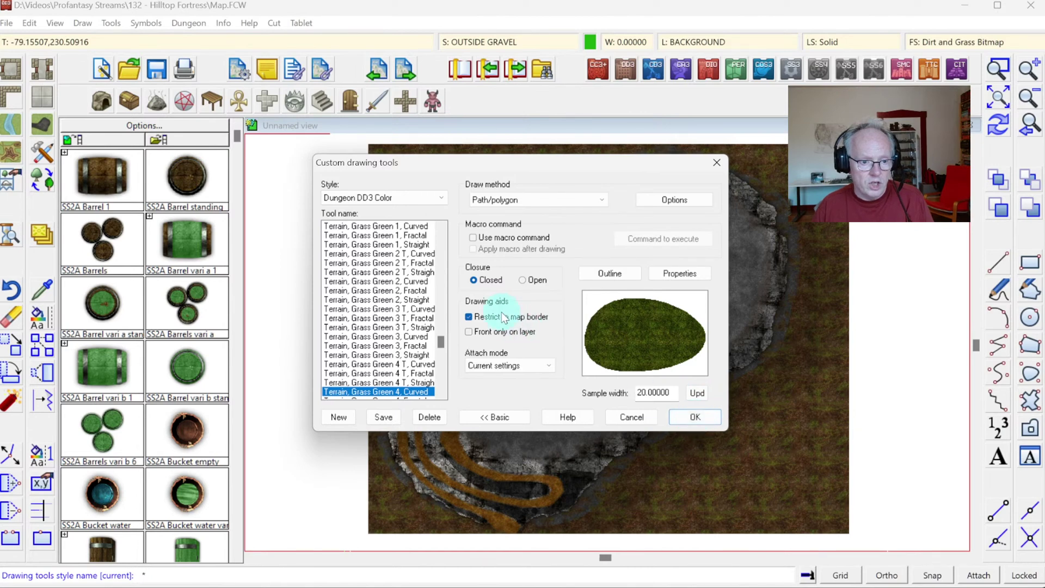
click(691, 417)
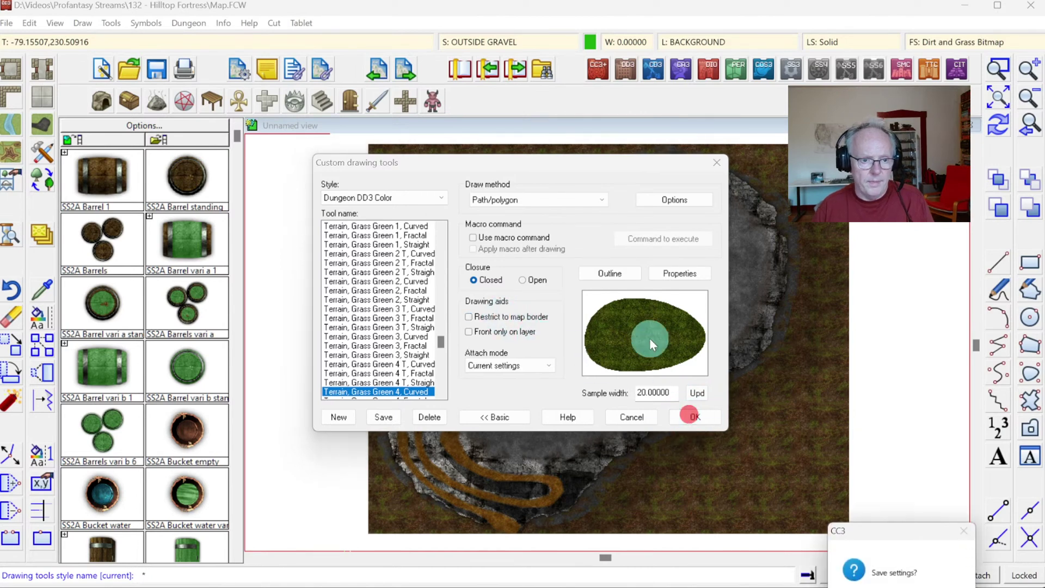
key(Return)
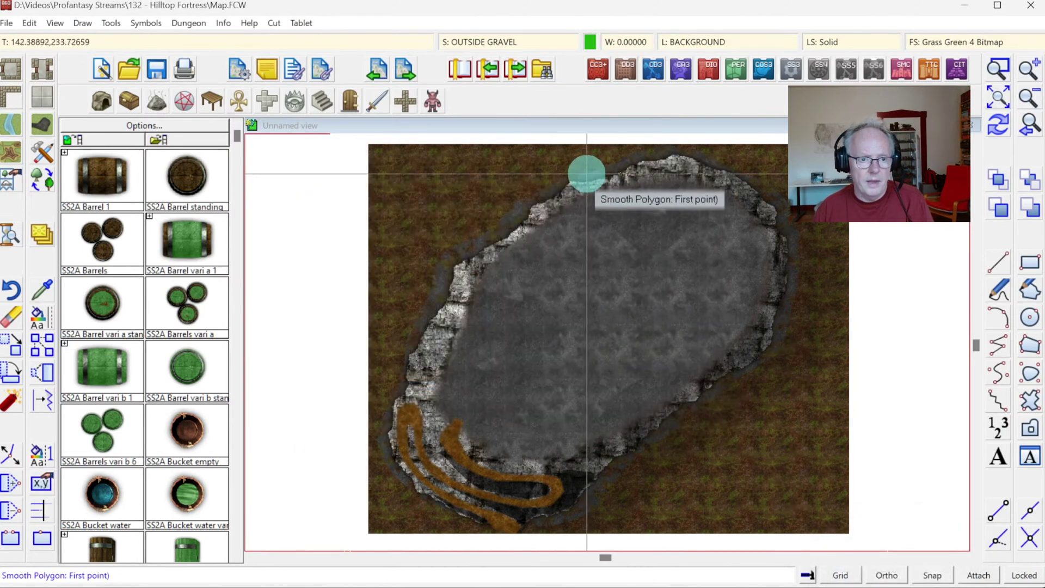
Step: Draw a smooth grass polygon over the map's upper-left corner, following the cliff's dirt border and extending past the map edges
click(591, 147)
mouse_move(591, 147)
mouse_down()
mouse_move(502, 181)
mouse_move(483, 218)
mouse_move(421, 253)
mouse_move(417, 289)
mouse_move(366, 398)
mouse_move(333, 288)
mouse_move(344, 205)
mouse_move(336, 154)
mouse_up()
click(1029, 98)
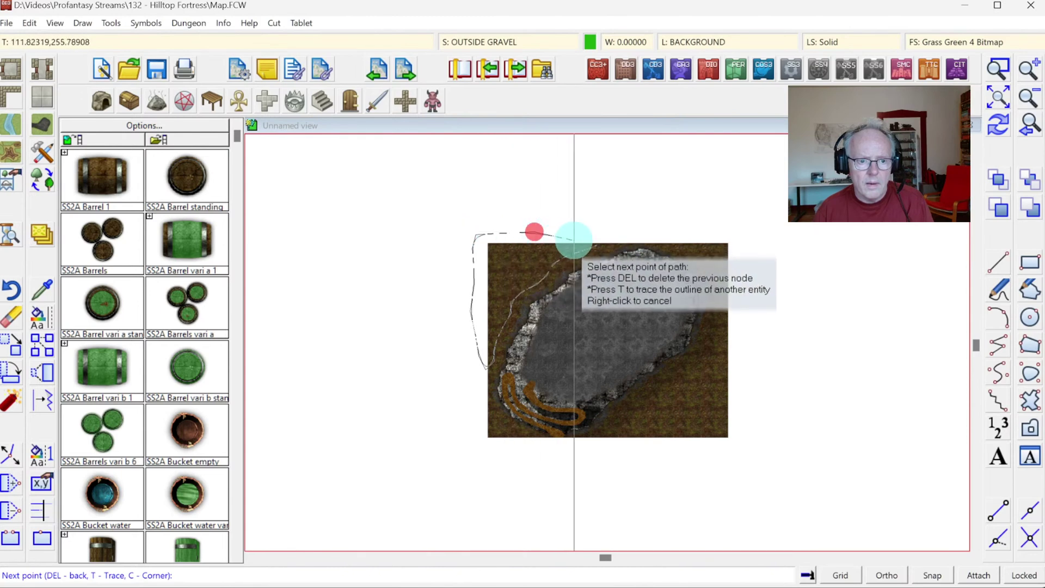
right_click(606, 235)
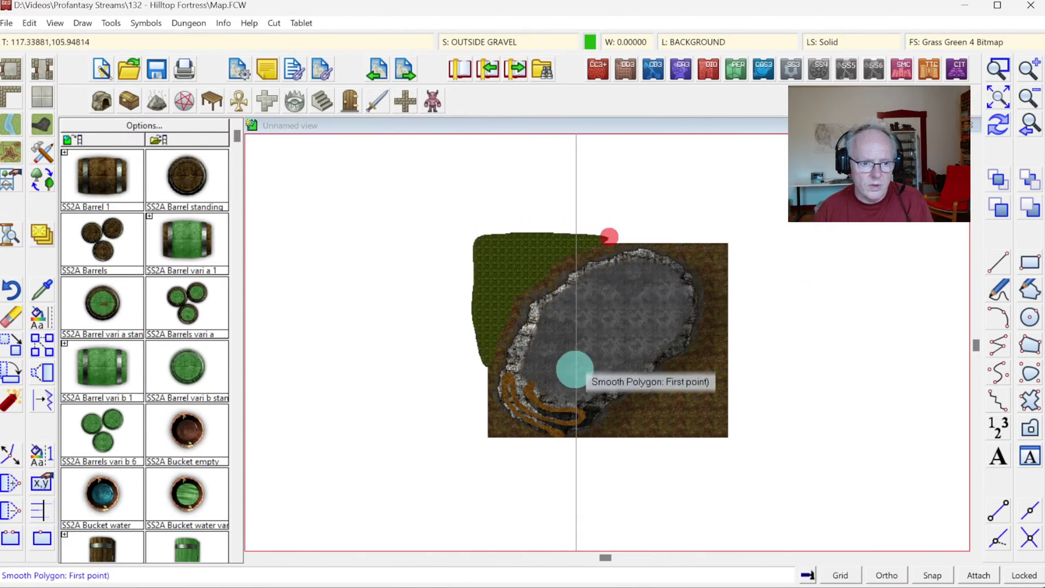
Step: Draw grass polygons over the lower-left corner and the whole right side, leaving the dirt around the cliff uncovered and overlapping the map edges
mouse_move(479, 397)
mouse_down()
mouse_move(535, 446)
mouse_move(485, 448)
mouse_move(481, 409)
mouse_up()
right_click(481, 409)
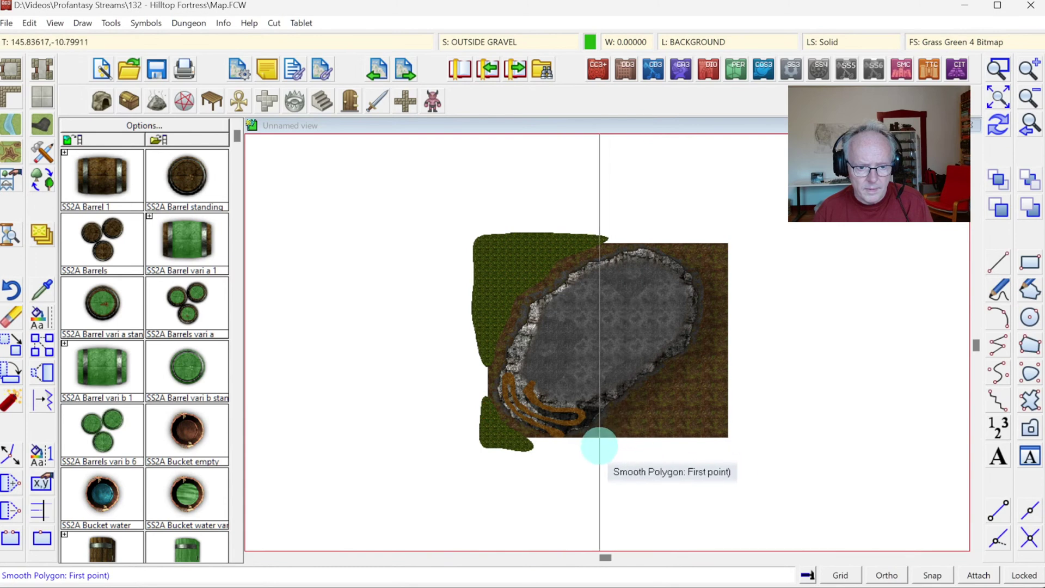
click(592, 442)
mouse_move(608, 434)
mouse_down()
mouse_move(649, 406)
mouse_move(698, 350)
mouse_move(710, 282)
mouse_move(662, 235)
mouse_move(721, 234)
mouse_up()
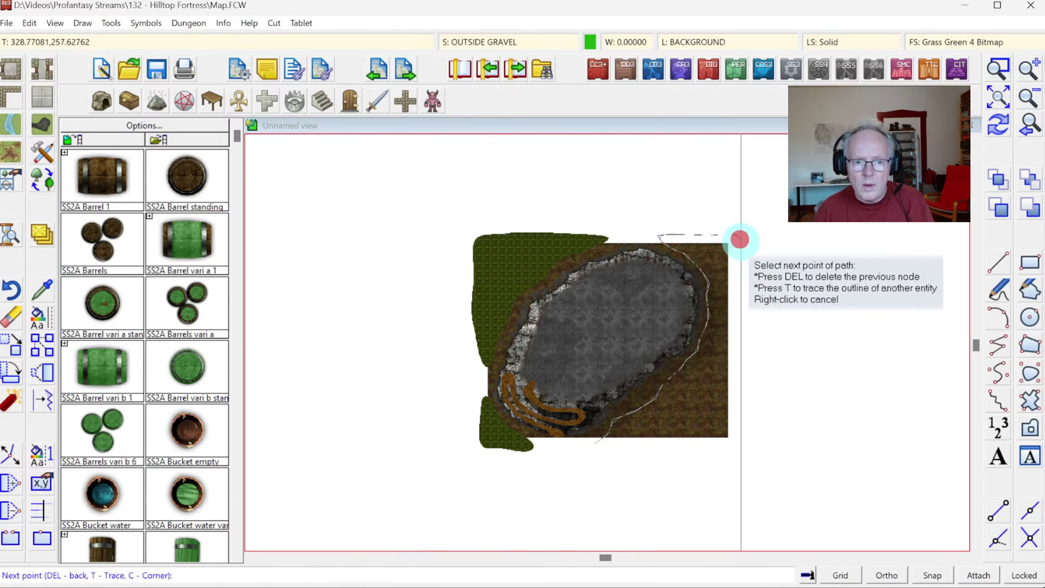
mouse_move(747, 298)
mouse_down()
mouse_move(731, 455)
mouse_move(585, 452)
mouse_up()
right_click(731, 433)
right_click(731, 433)
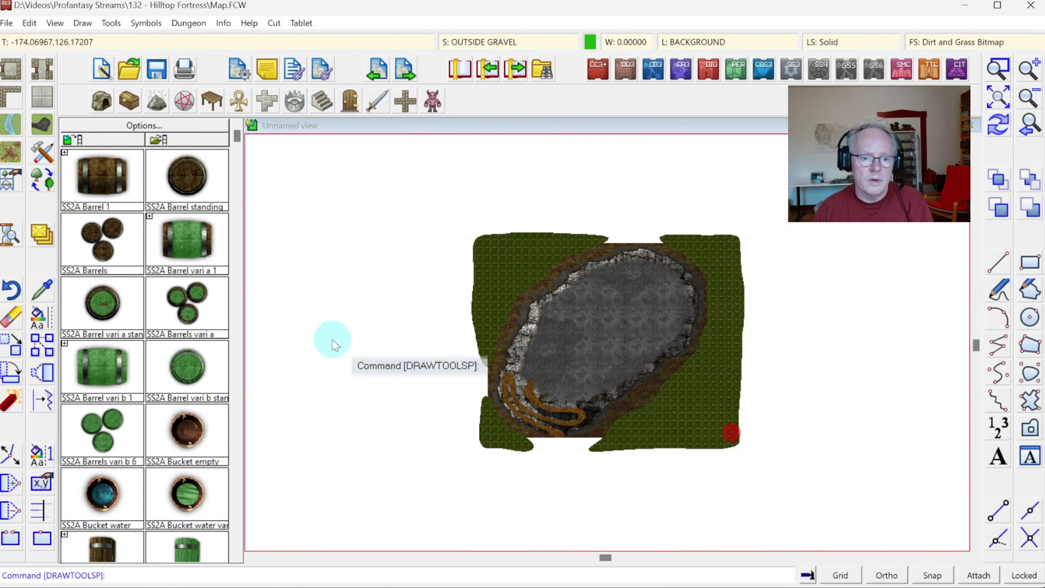
Step: Adopt the grass polygon's properties and set the Grass Green 4 Bitmap fill's scaled width and height to 35
click(34, 304)
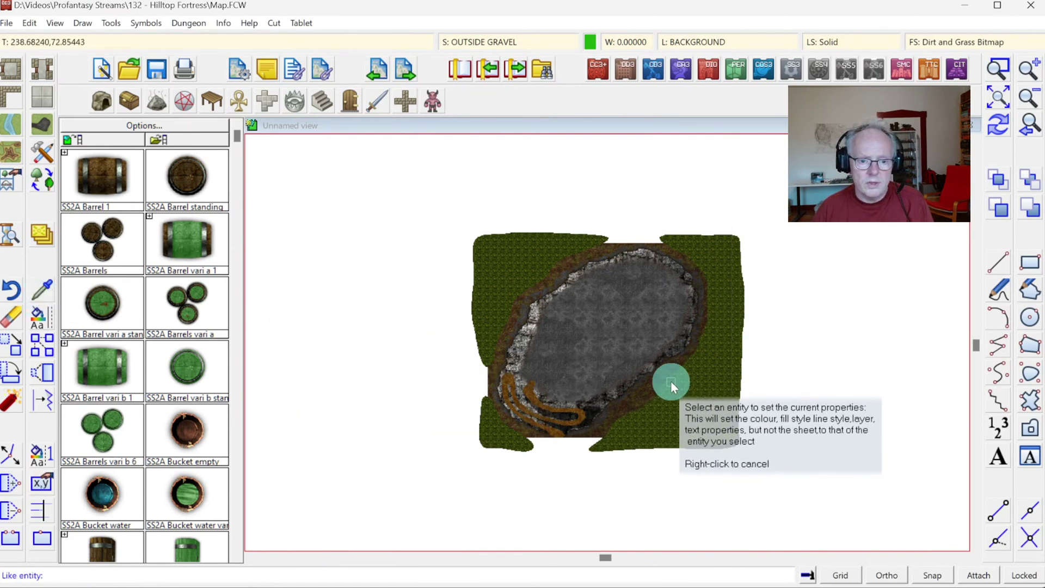
click(671, 381)
click(942, 42)
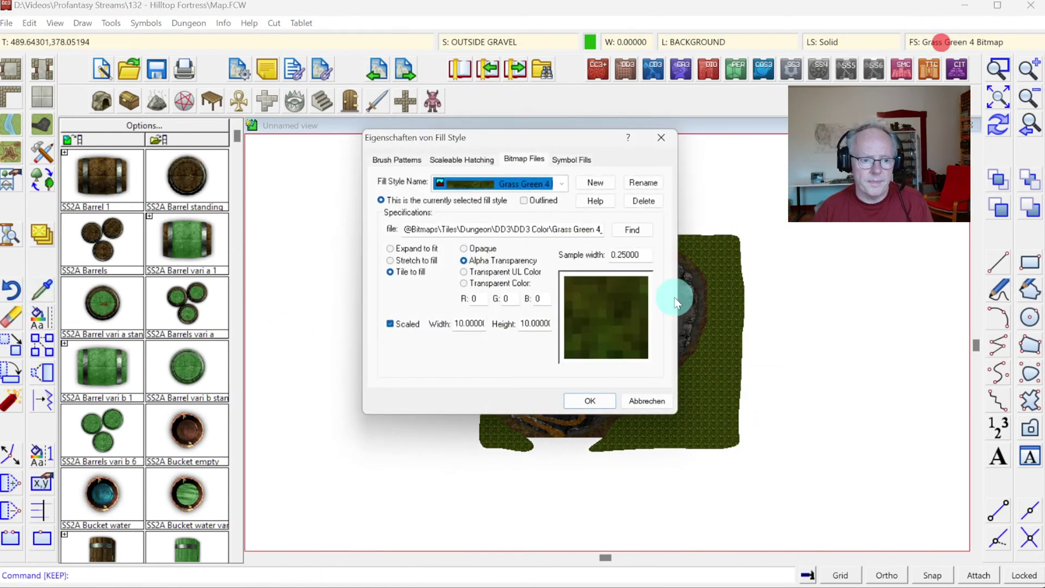
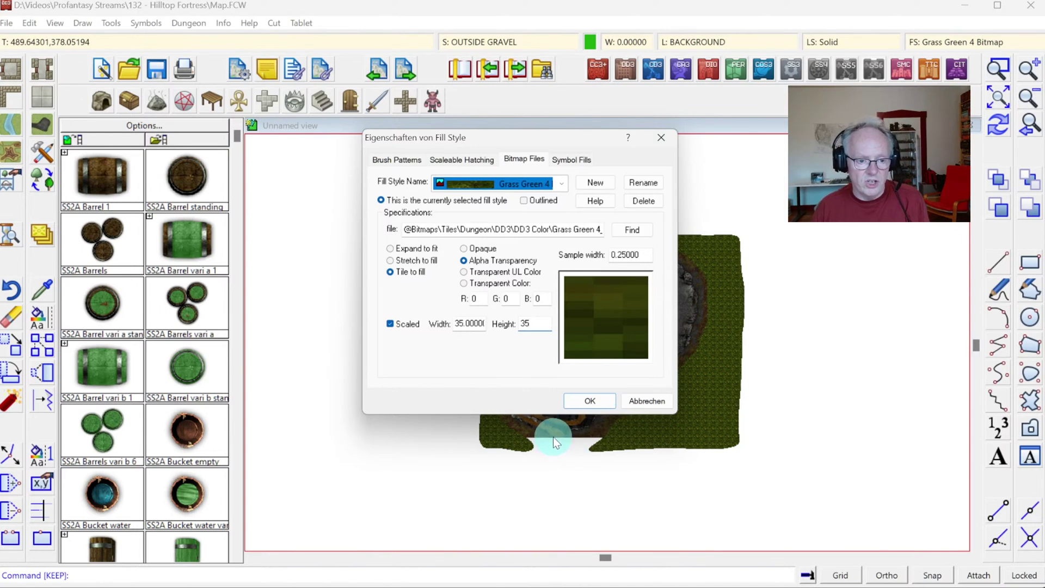
click(573, 404)
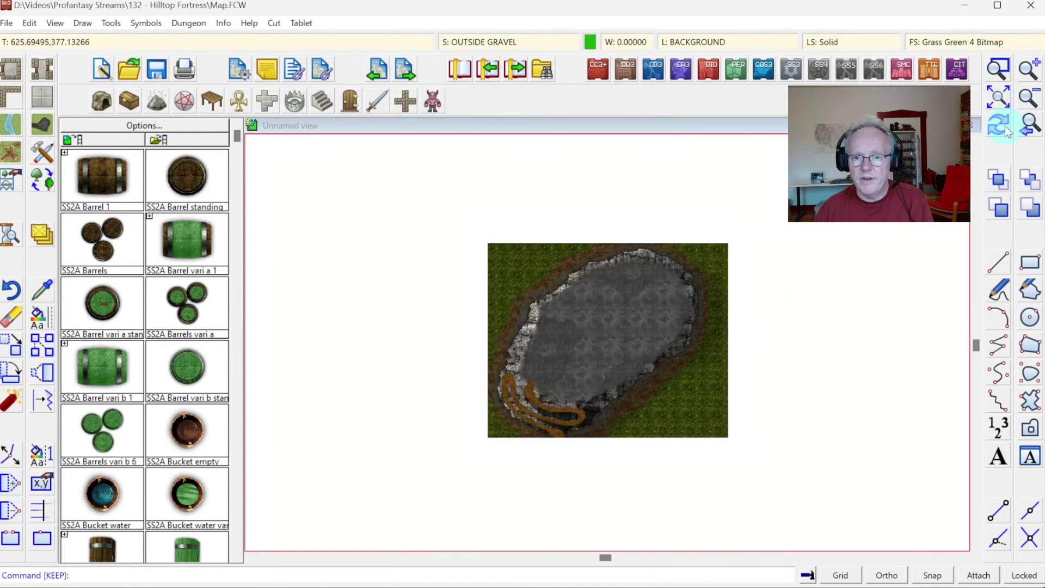
Step: Load the cave symbol catalog and select the Rocks G Large 2 symbol for placement
click(1000, 68)
click(468, 232)
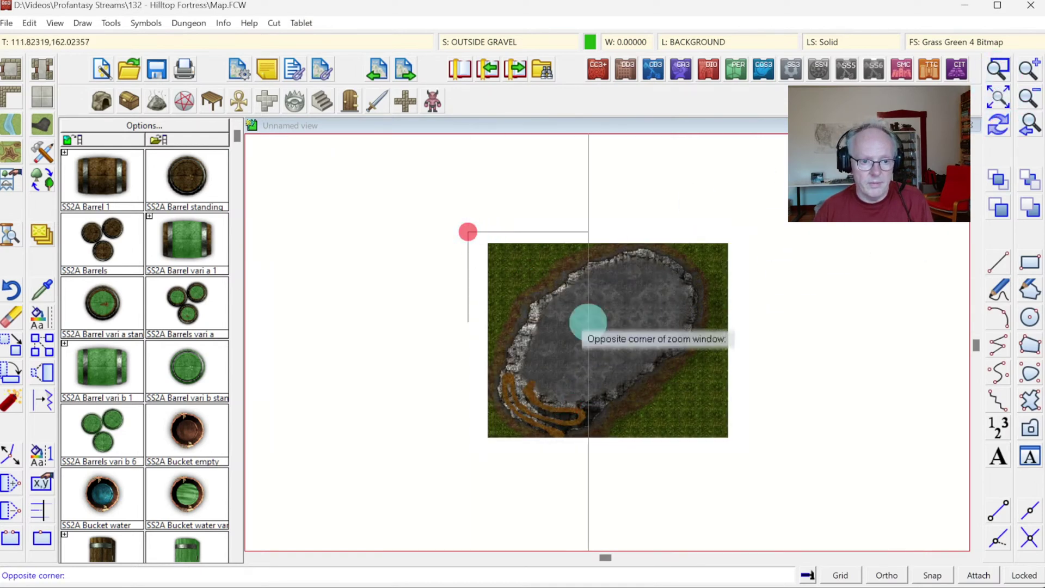
click(743, 446)
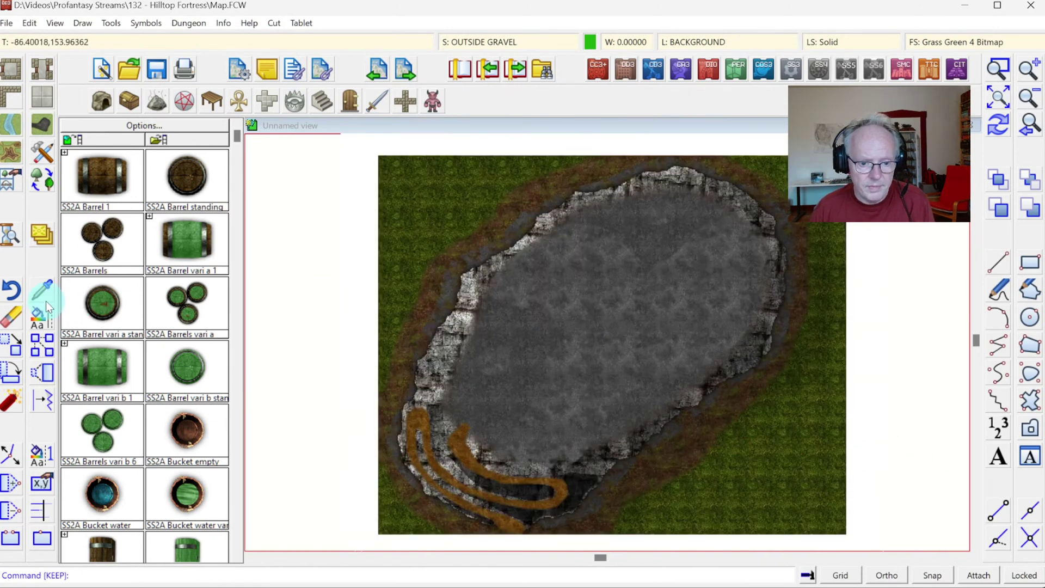
click(788, 443)
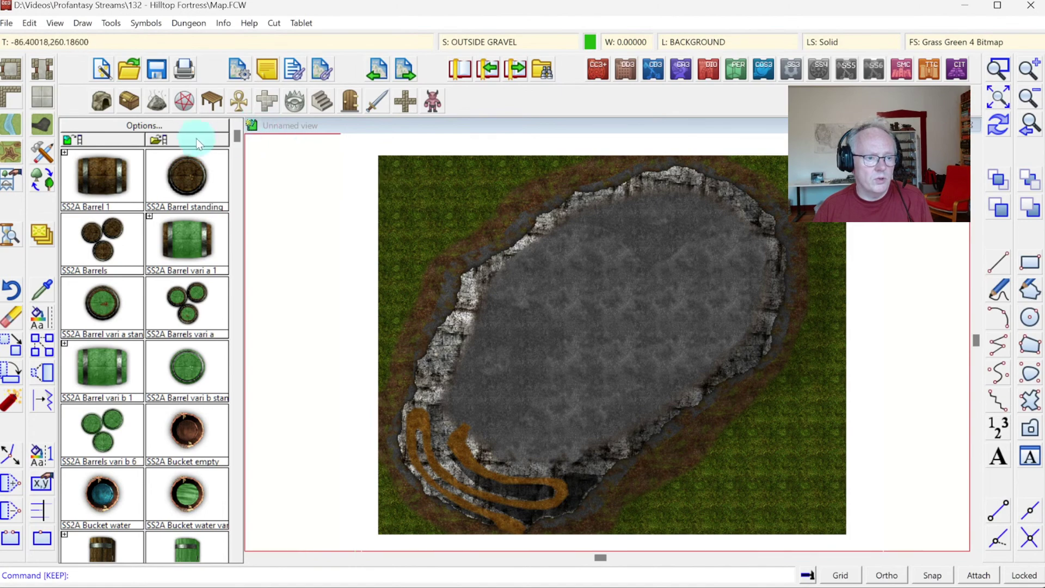
click(102, 102)
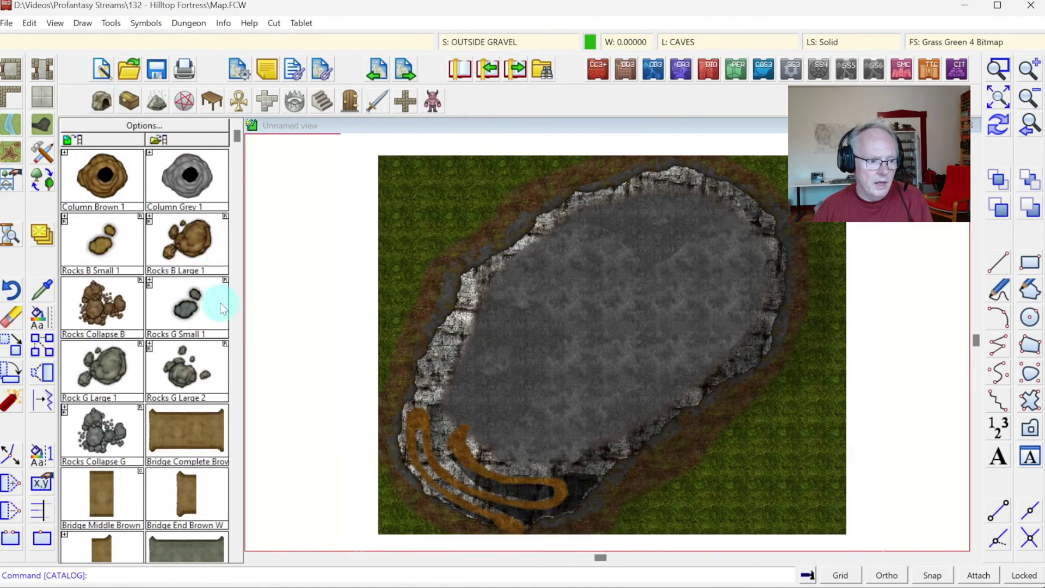
click(172, 381)
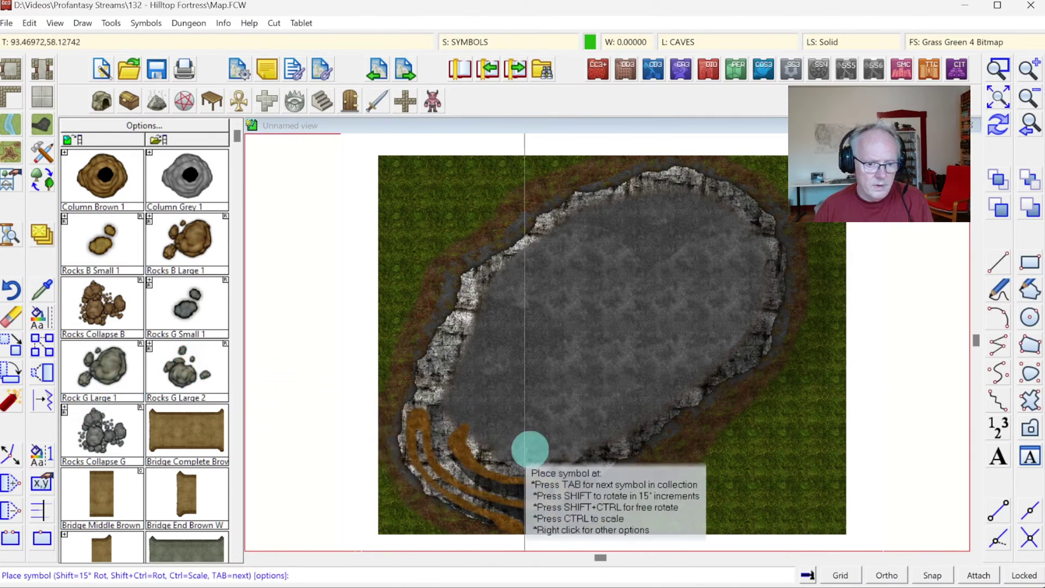
Step: Set the scale of the Rocks G Large 2 symbol to 2 for placement at the southern cliff base
click(1000, 71)
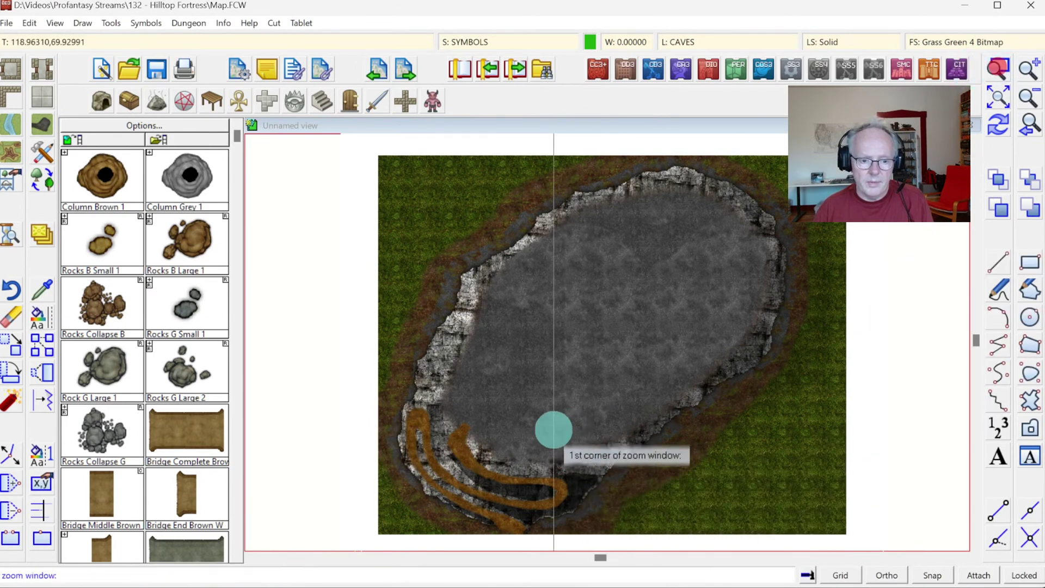
click(517, 427)
click(691, 550)
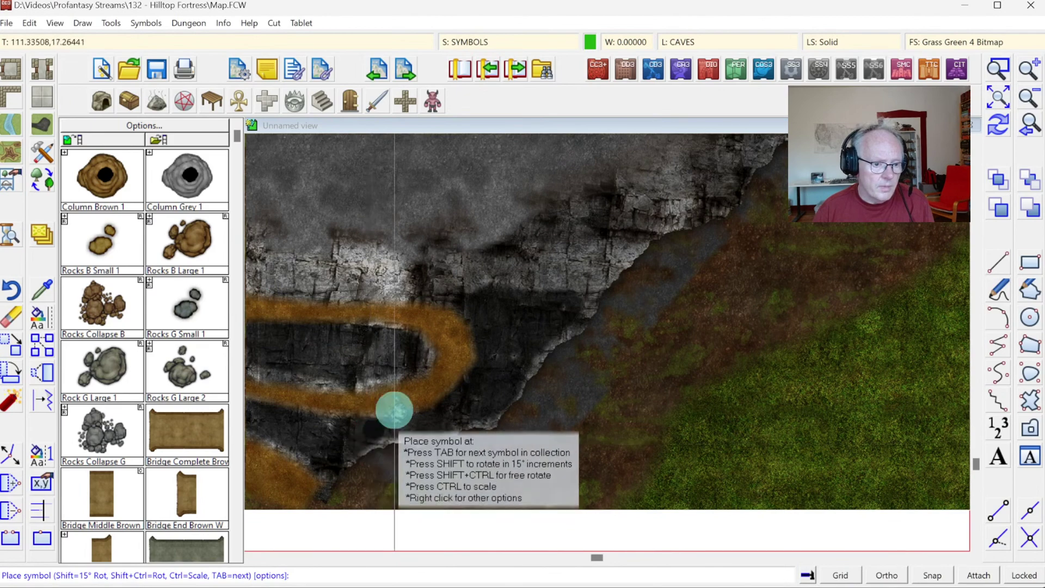
click(455, 43)
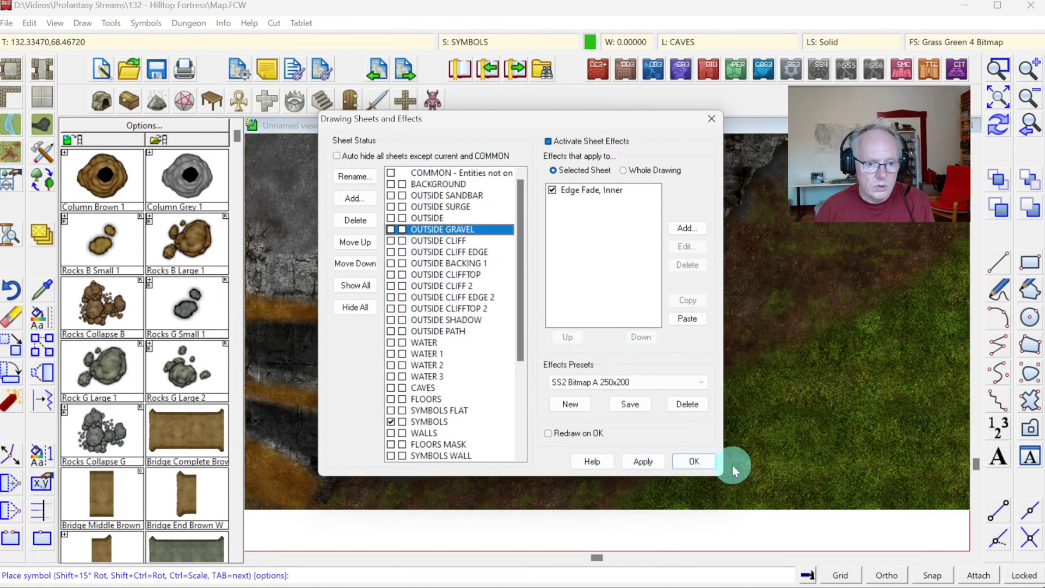
click(697, 460)
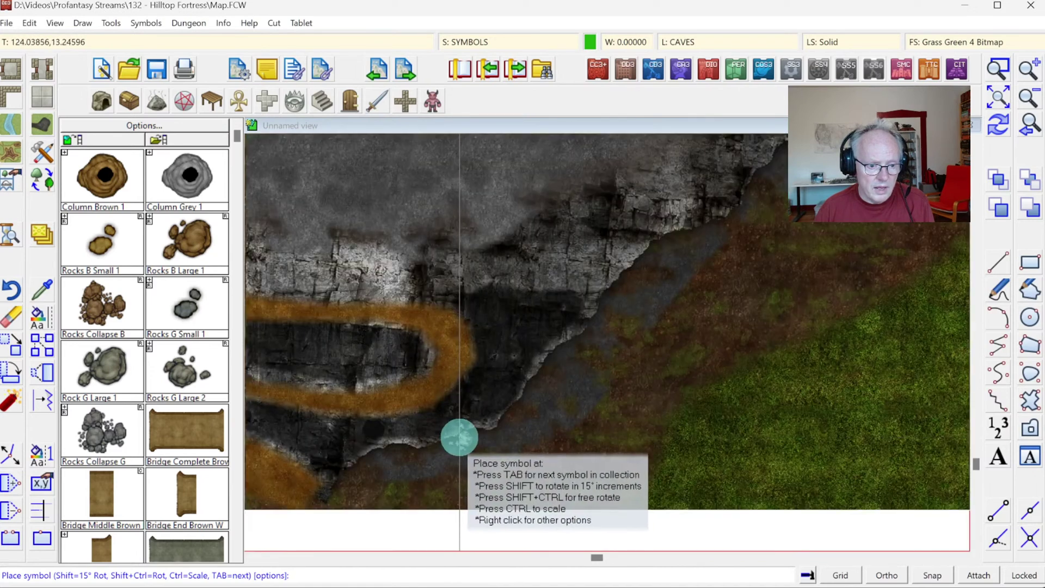
right_click(430, 414)
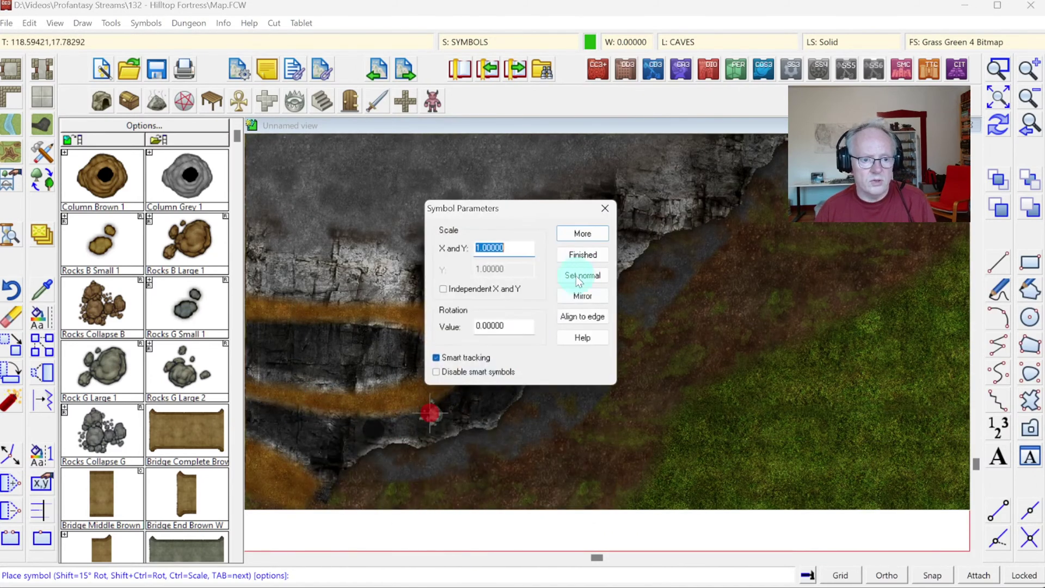
text(2)
click(586, 255)
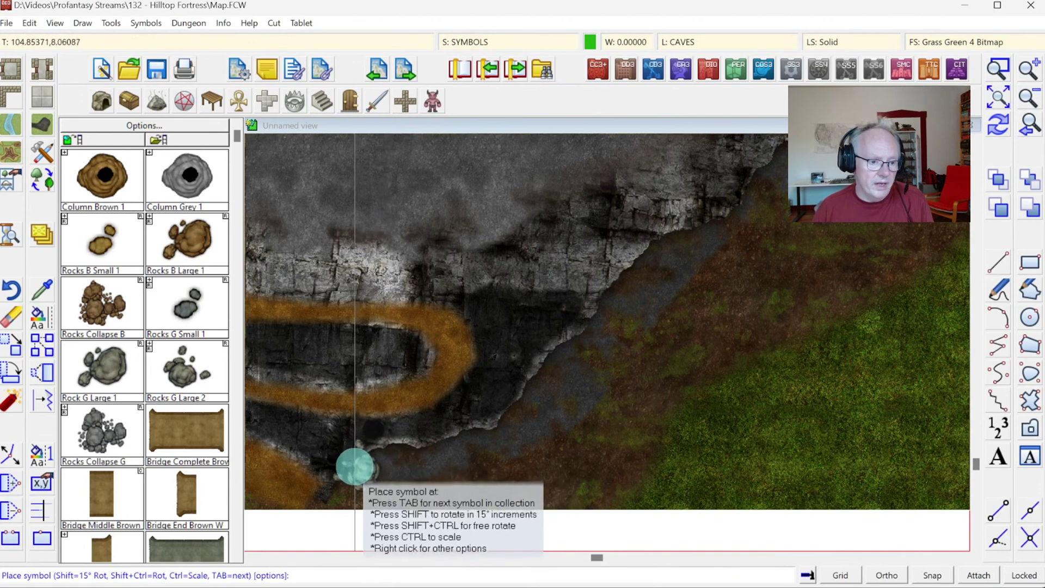
Step: Place six large grey rocks and two Rocks Collapse G piles along the southern cliff base, east of the path's lower end
click(346, 465)
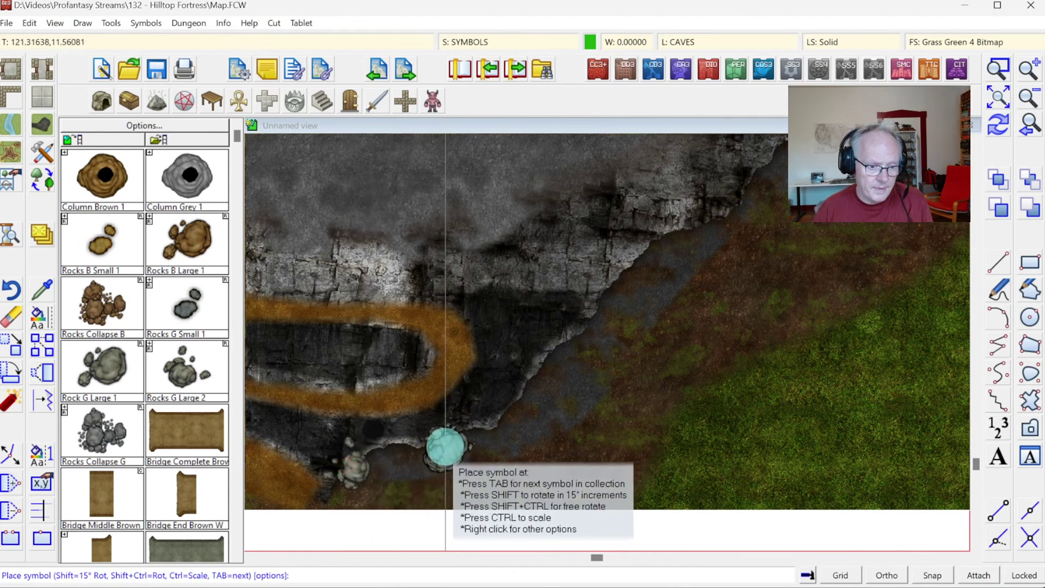
click(459, 427)
click(422, 448)
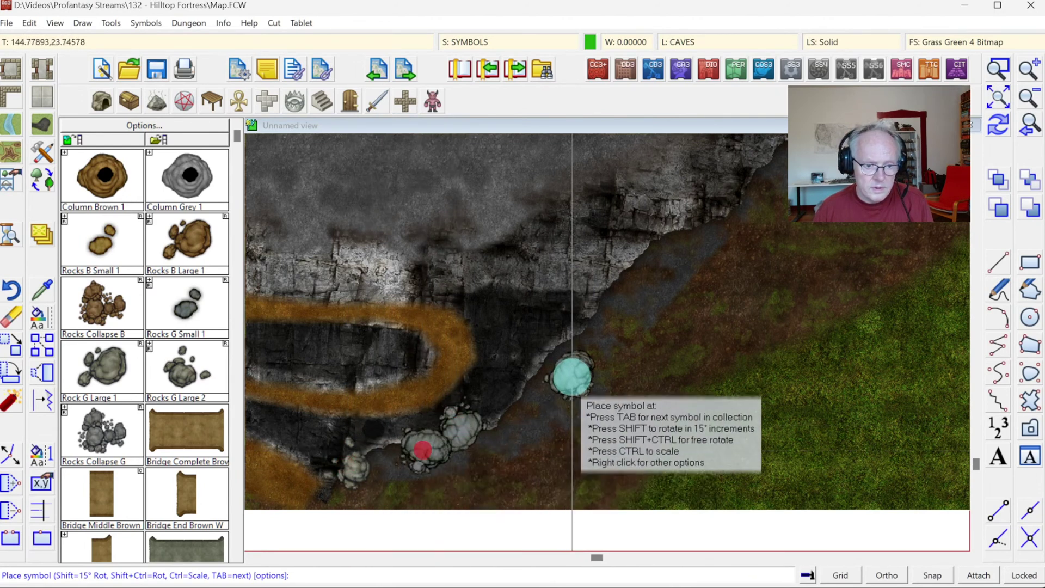
click(549, 355)
click(597, 308)
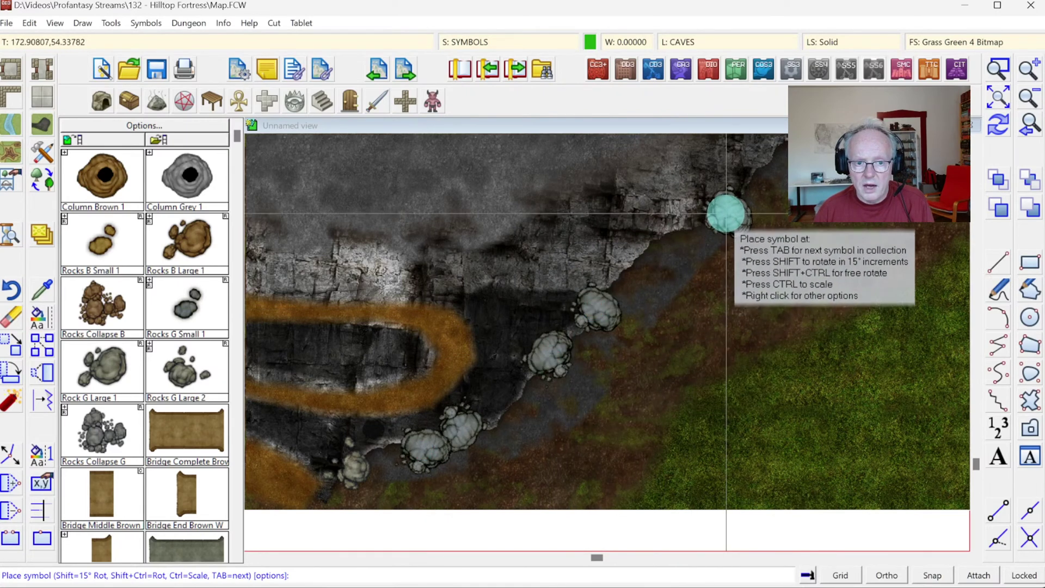
click(722, 210)
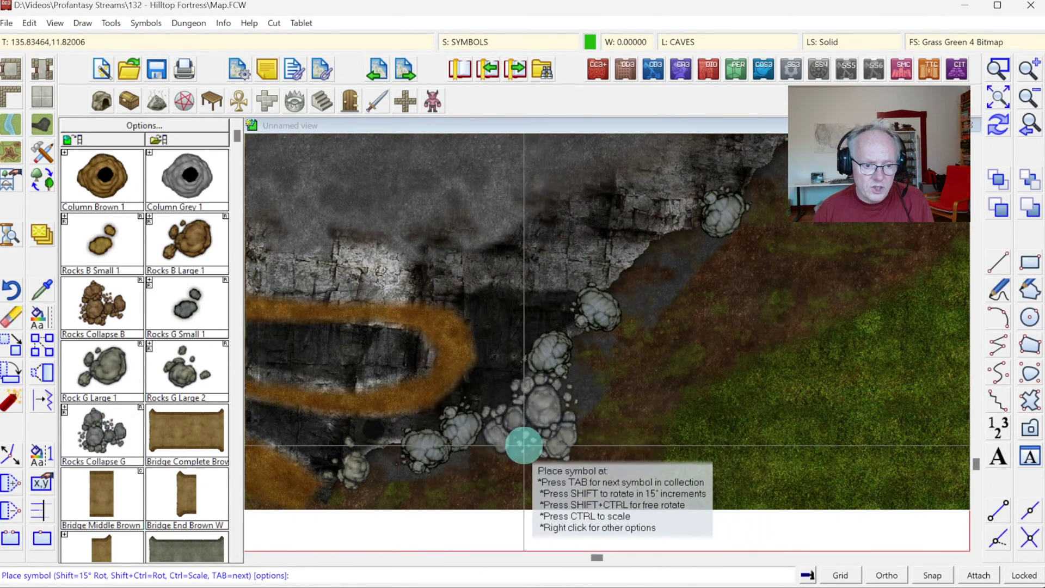
click(524, 419)
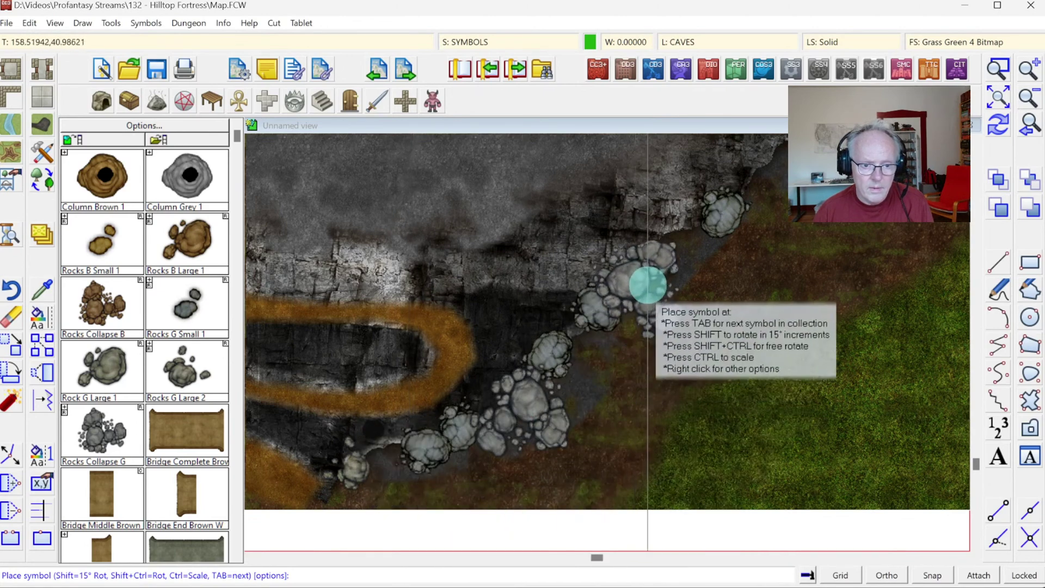
click(677, 262)
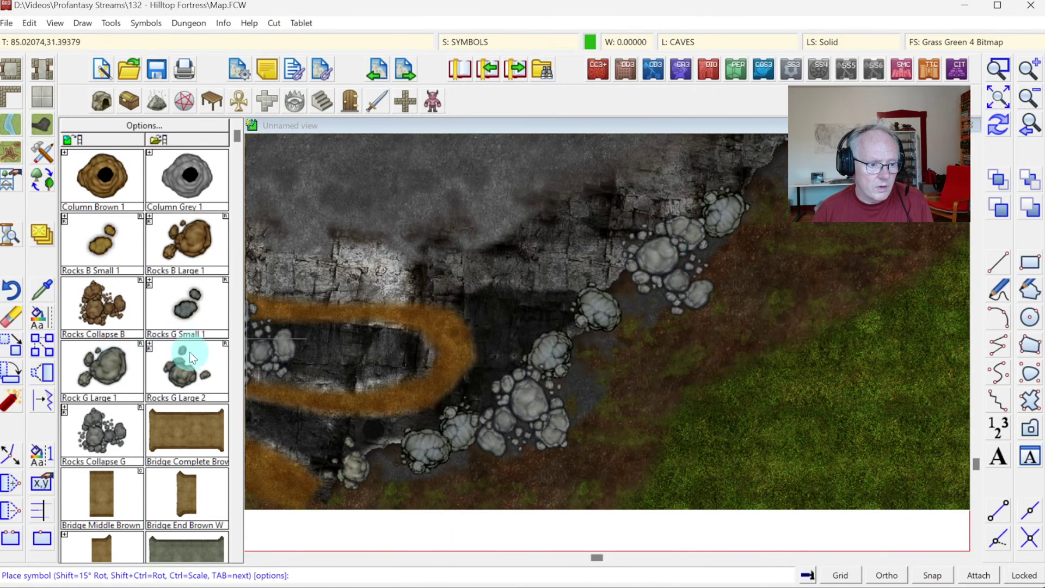
Step: Fill gaps between the large rocks along the southern cliff base with Rocks G Small 1 symbols
click(202, 308)
click(387, 446)
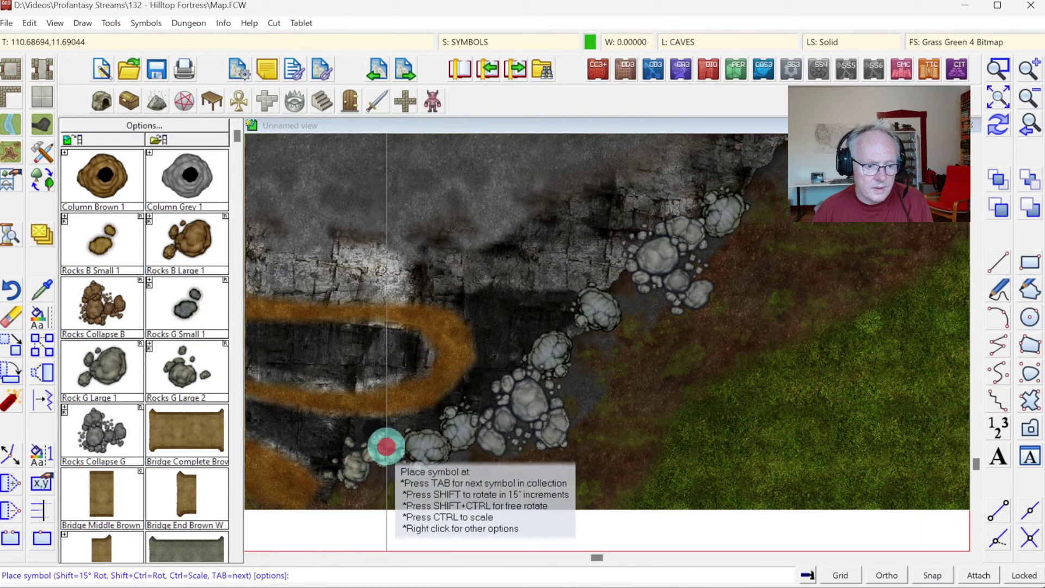
click(612, 286)
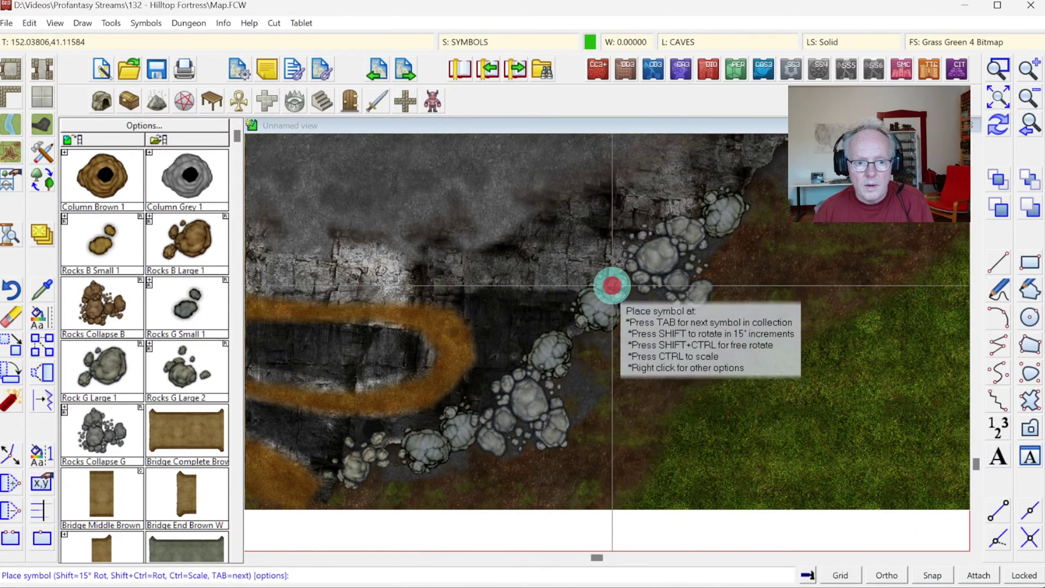
click(744, 195)
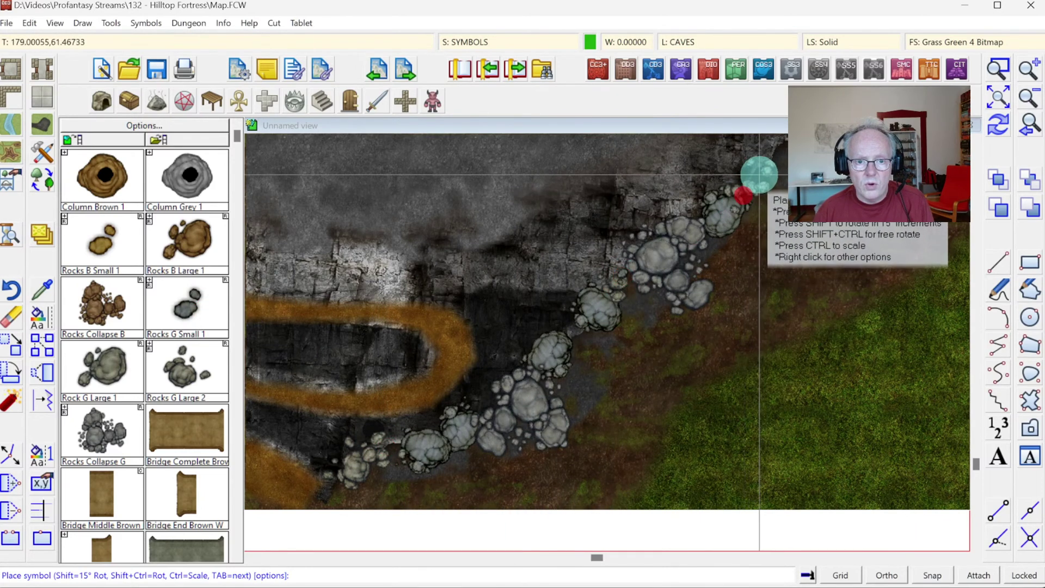
click(775, 156)
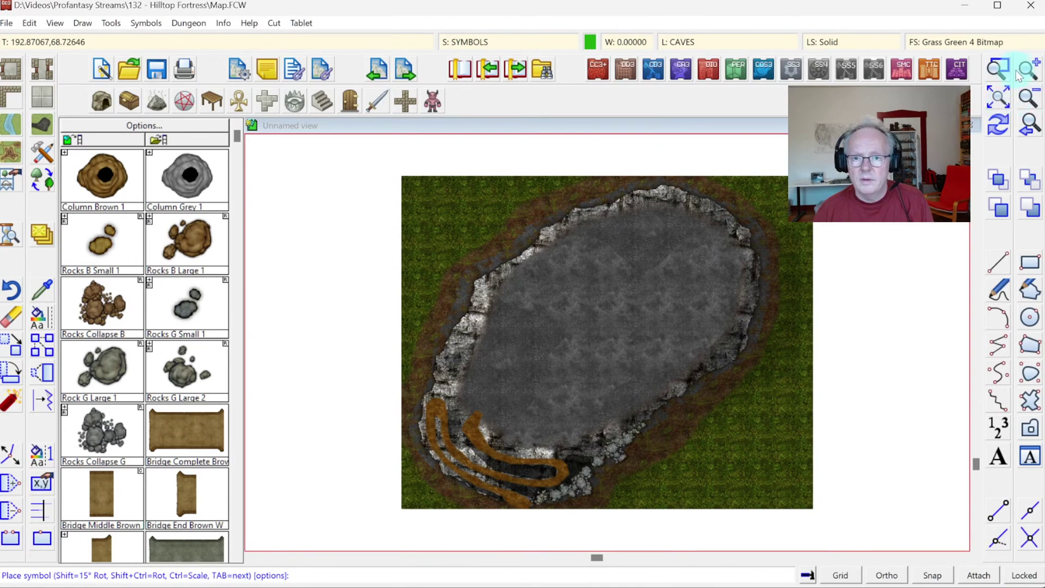
Step: Continue the rocks along the southeastern cliff base with two small rocks, one larger grey rock and a Rocks Collapse G pile
click(588, 333)
click(752, 477)
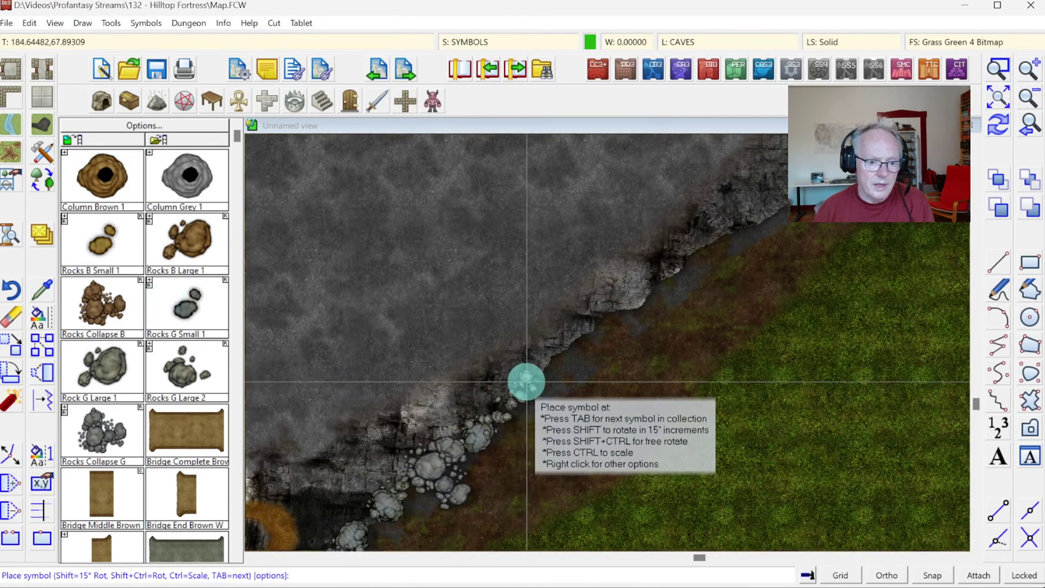
click(529, 389)
click(586, 339)
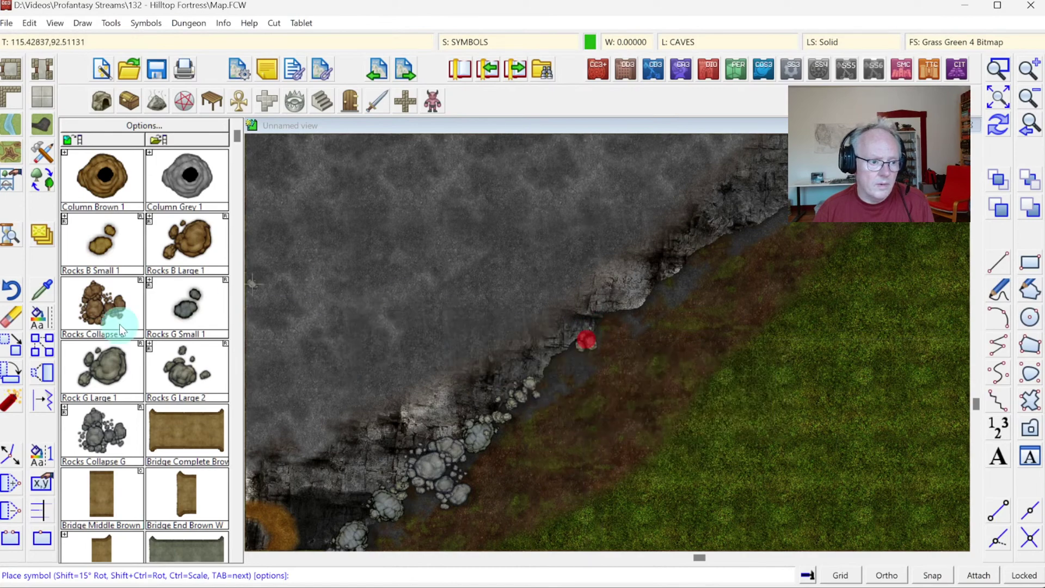
click(607, 315)
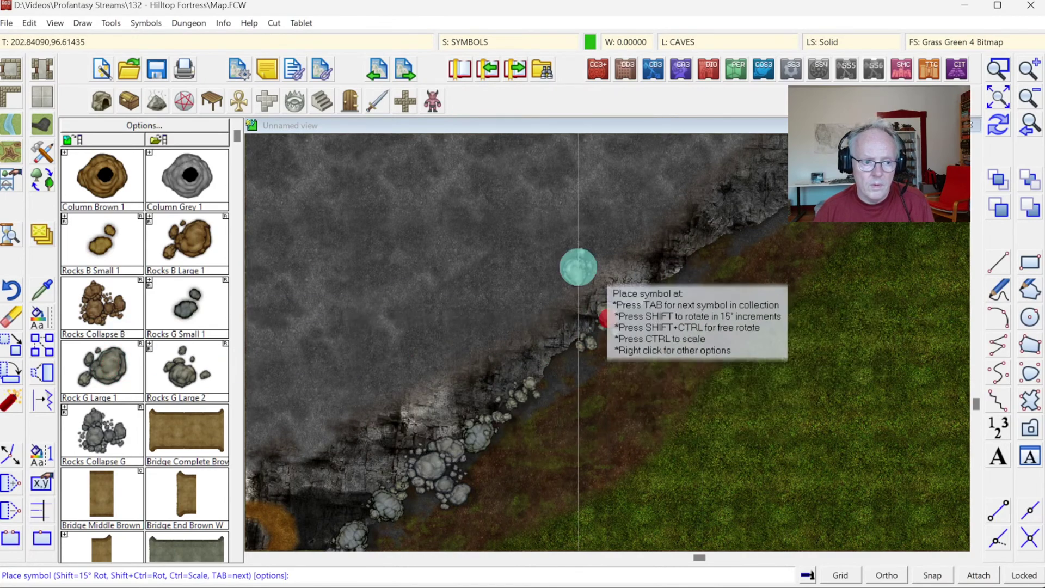
click(114, 412)
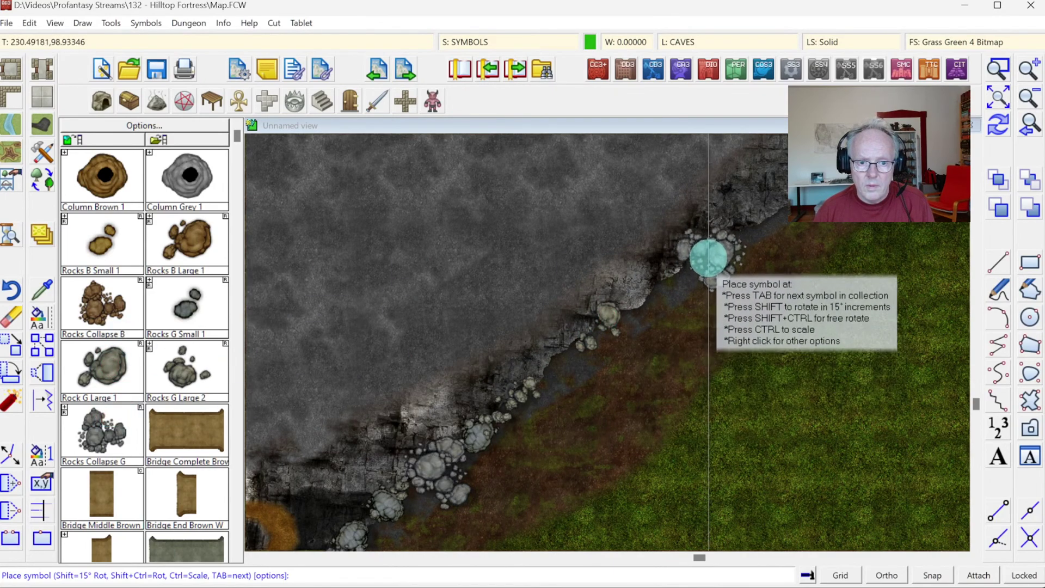
click(727, 240)
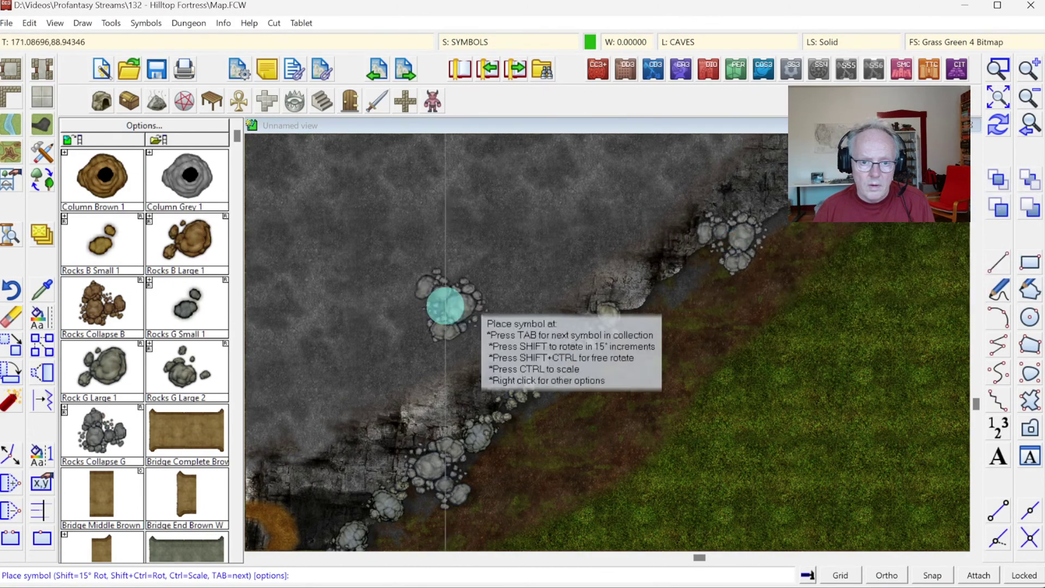
Step: Scatter Rocks G Small 1 symbols along the southeastern cliff base and out onto the dirt beyond it
click(199, 327)
click(548, 363)
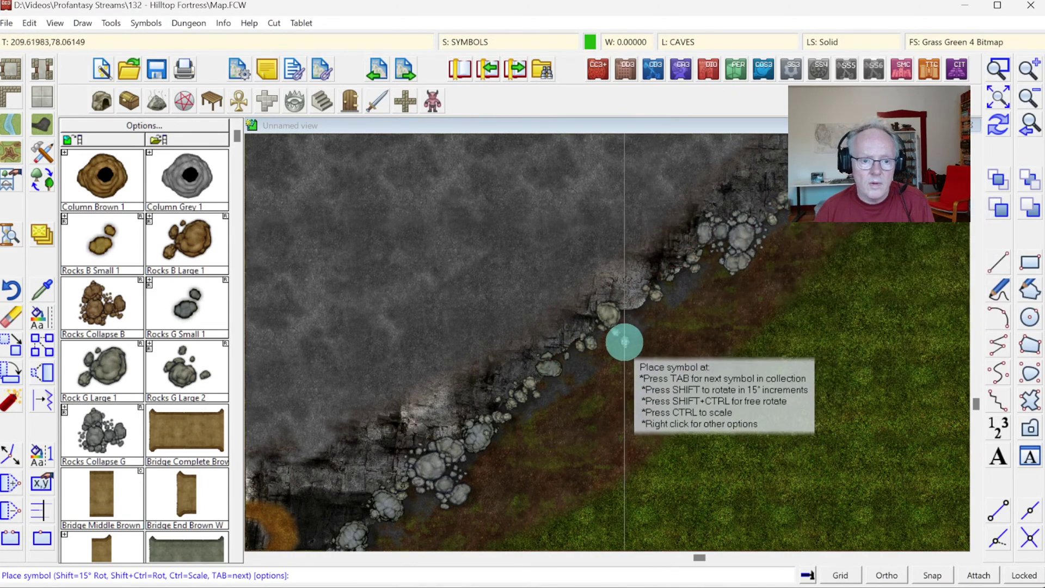
click(649, 330)
click(587, 362)
click(523, 446)
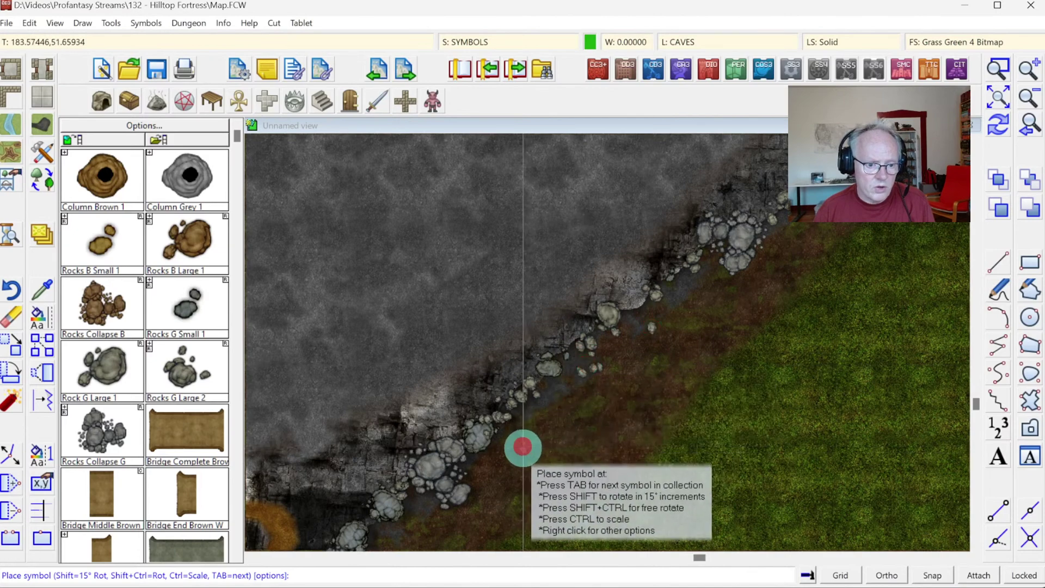
click(729, 300)
click(447, 522)
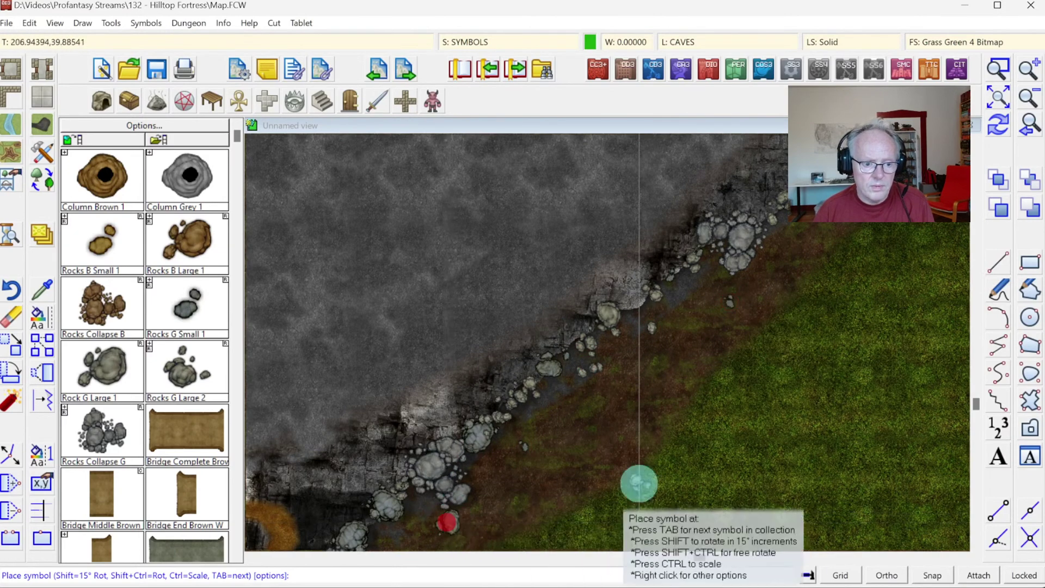
Step: Place Rocks G Large 2 symbols at intervals along the eastern cliff base up to the cliff's northeastern bend
click(1009, 94)
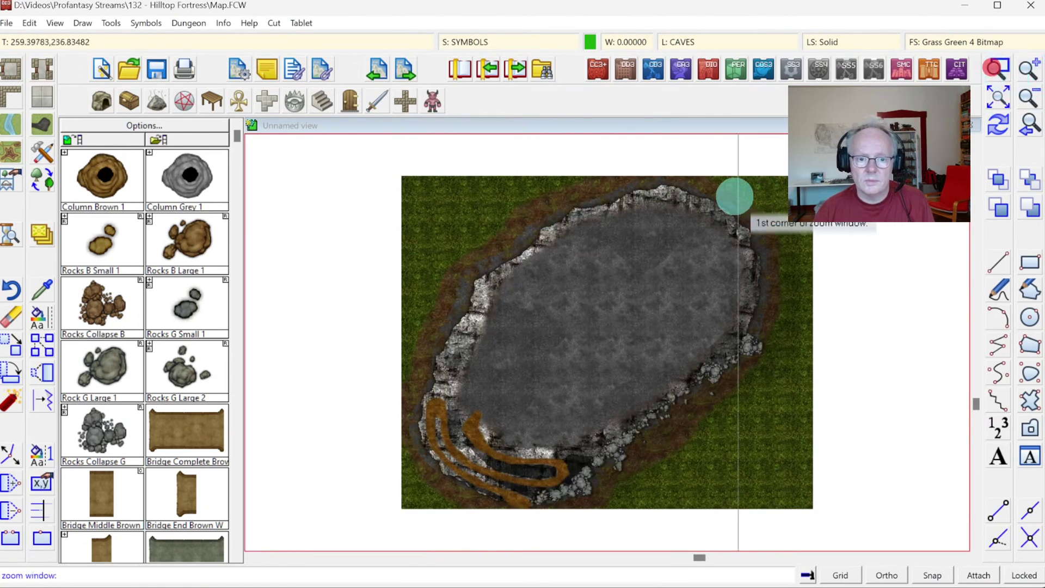
click(677, 205)
click(826, 374)
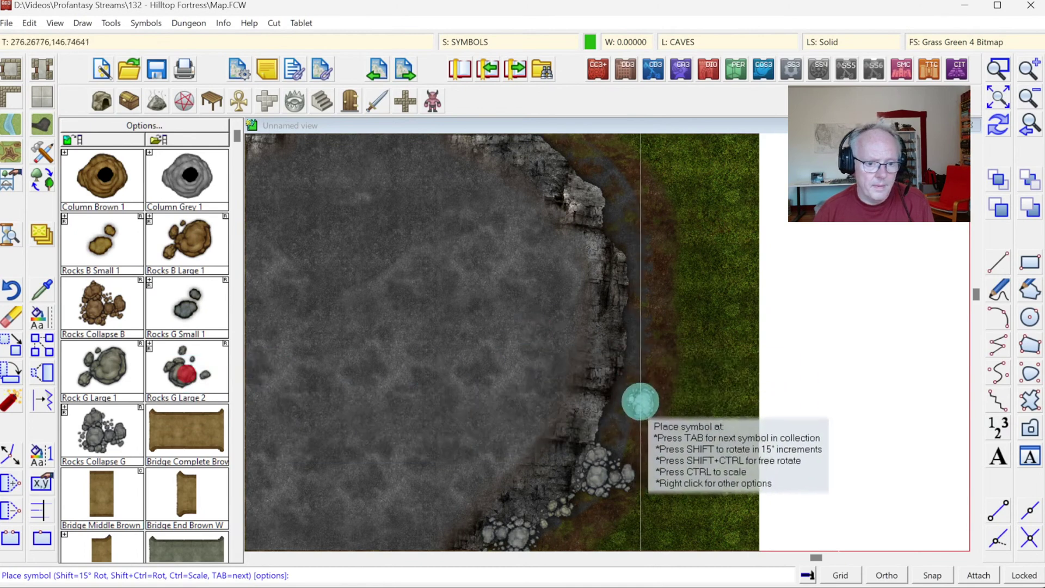
click(611, 403)
click(634, 315)
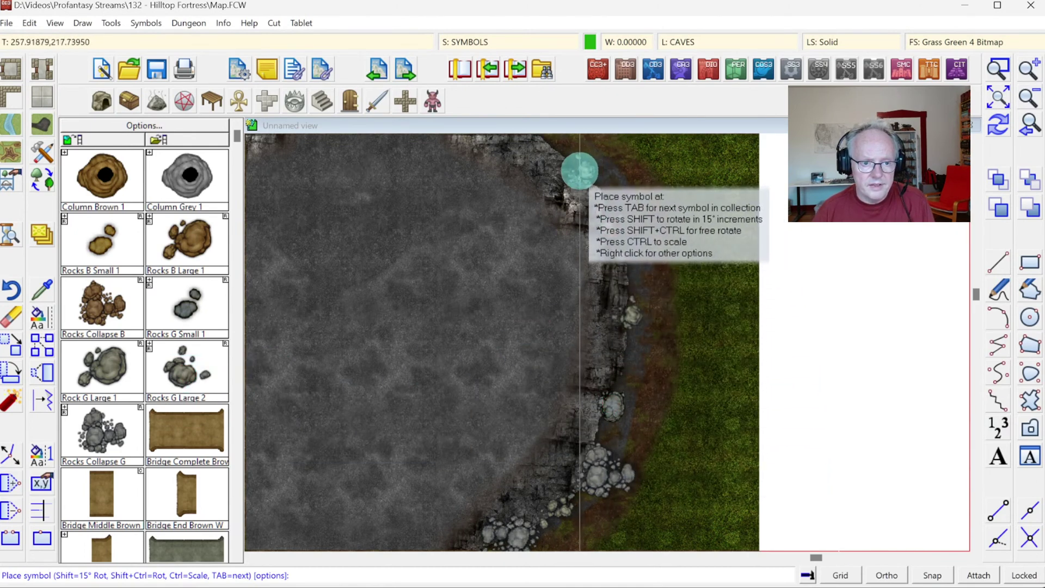
click(579, 169)
Step: Add two Rocks Collapse G piles beside the large rocks along the eastern cliff base
click(121, 432)
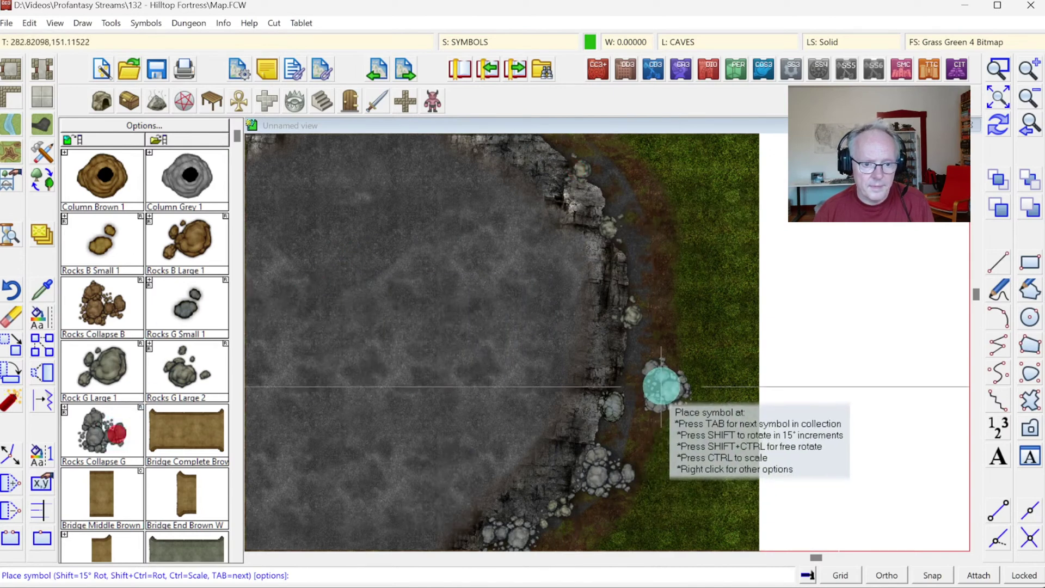
click(635, 348)
click(635, 251)
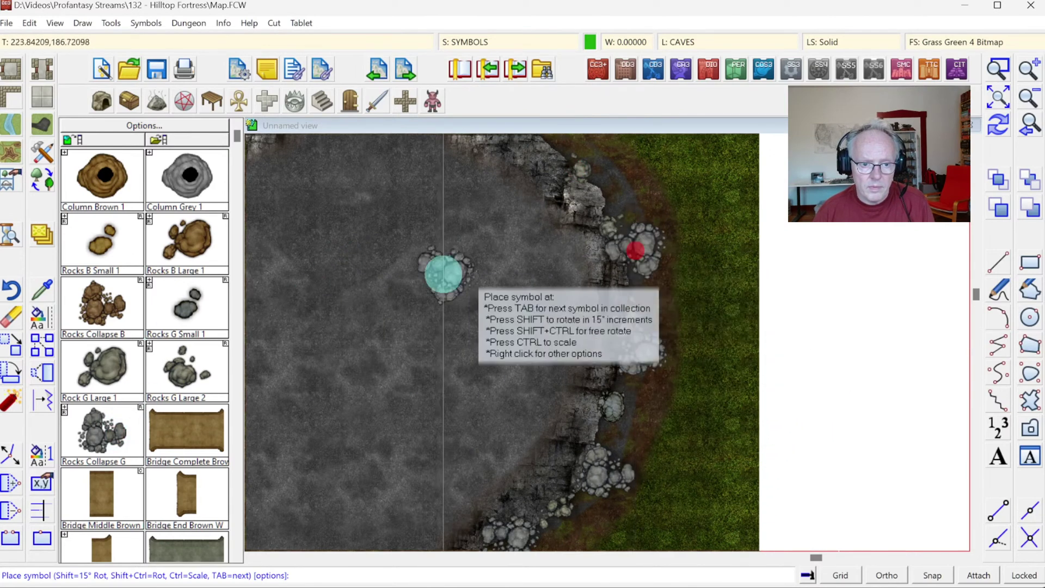
Step: Scatter Rocks G Small 1 symbols around the eastern cliff's rock piles and over the adjoining dirt and grass, and finish placing symbols
click(205, 329)
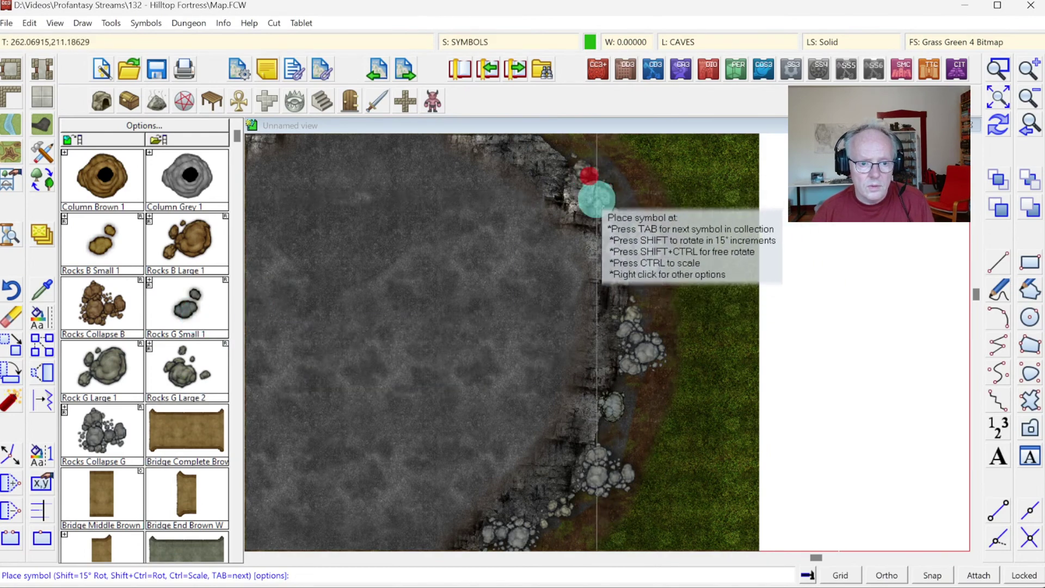
click(661, 301)
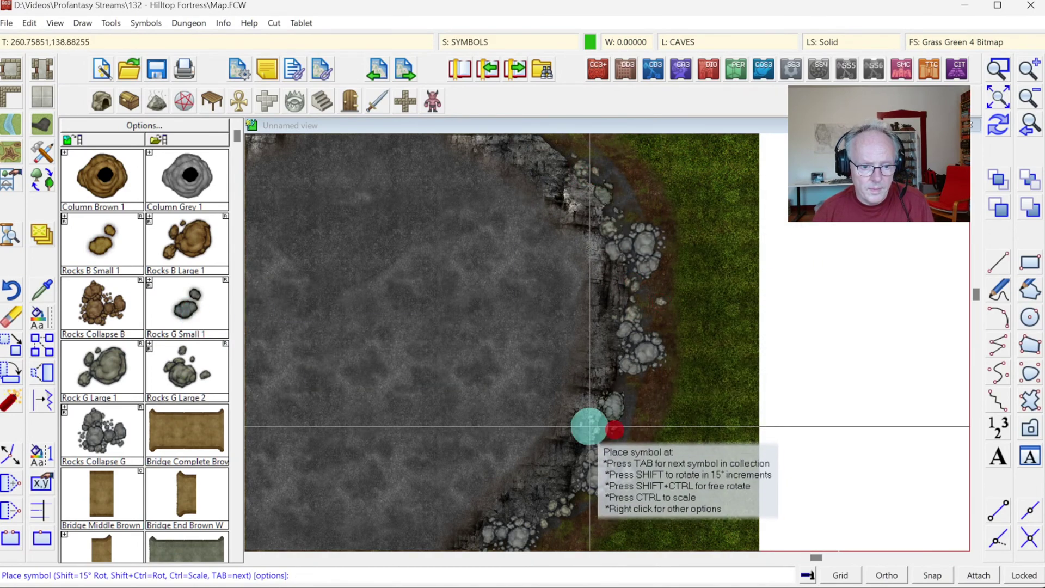
click(636, 393)
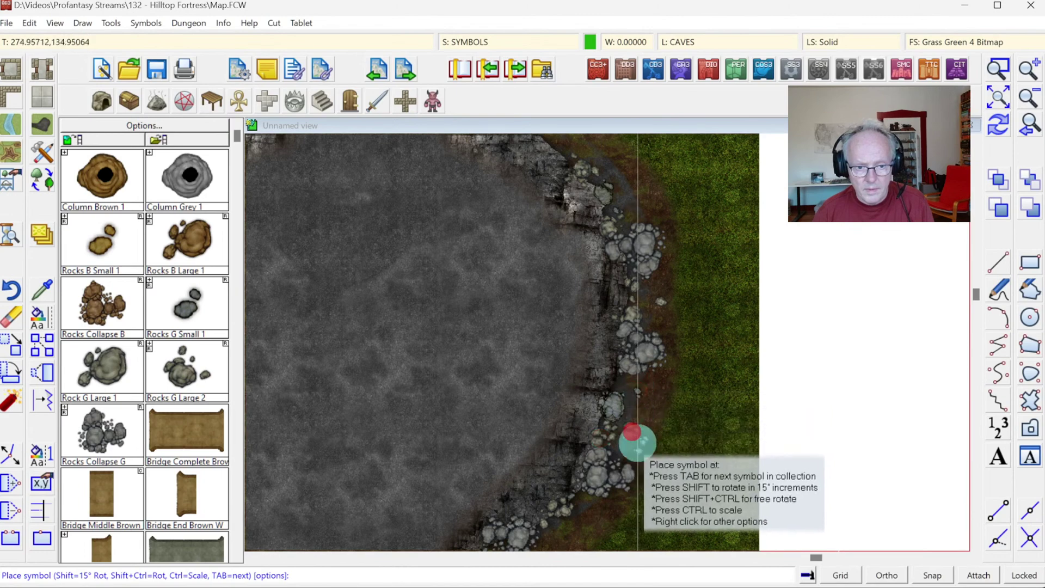
click(679, 372)
click(641, 205)
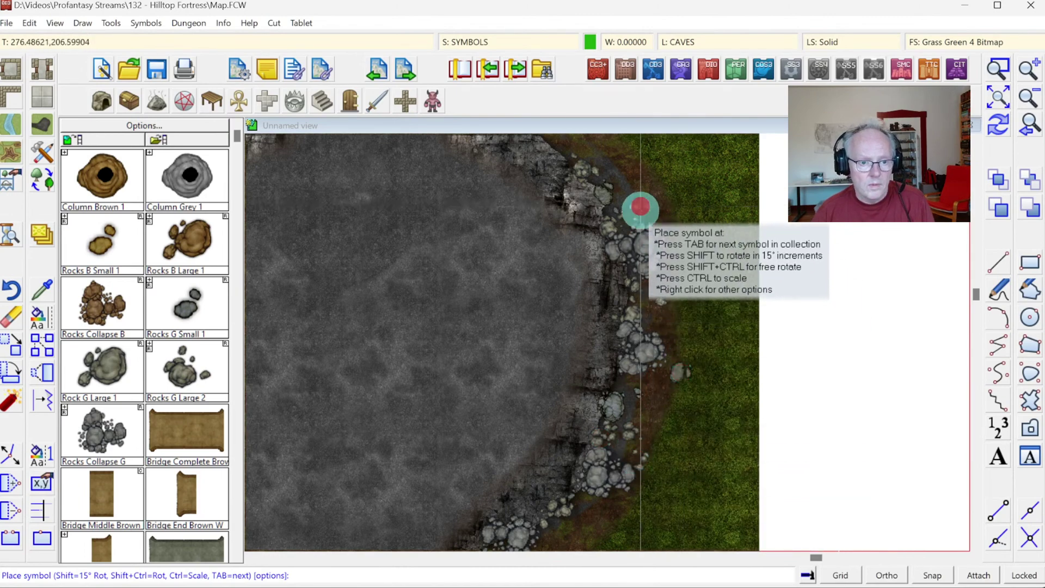
click(595, 518)
click(996, 103)
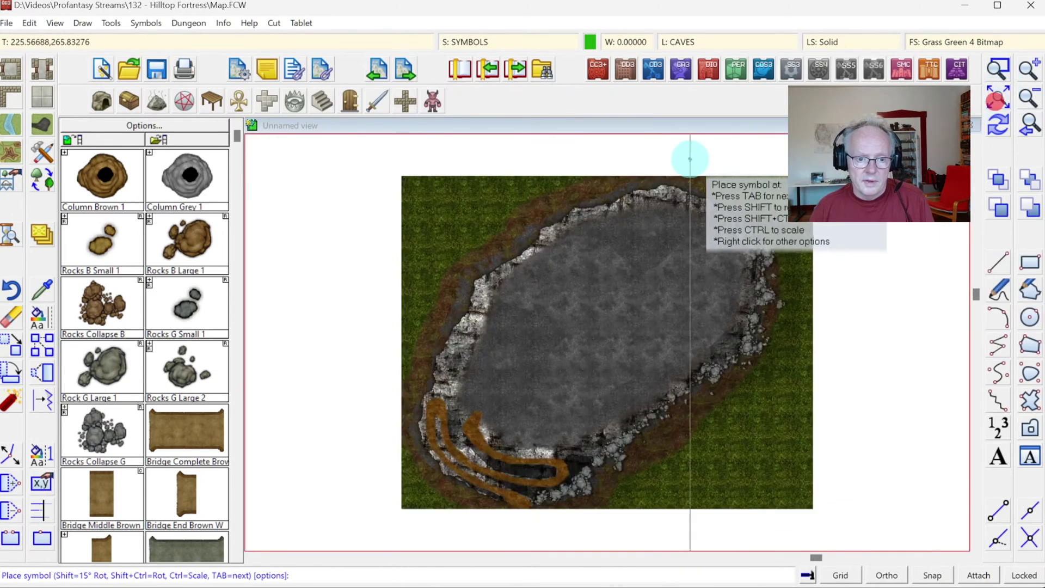
right_click(289, 483)
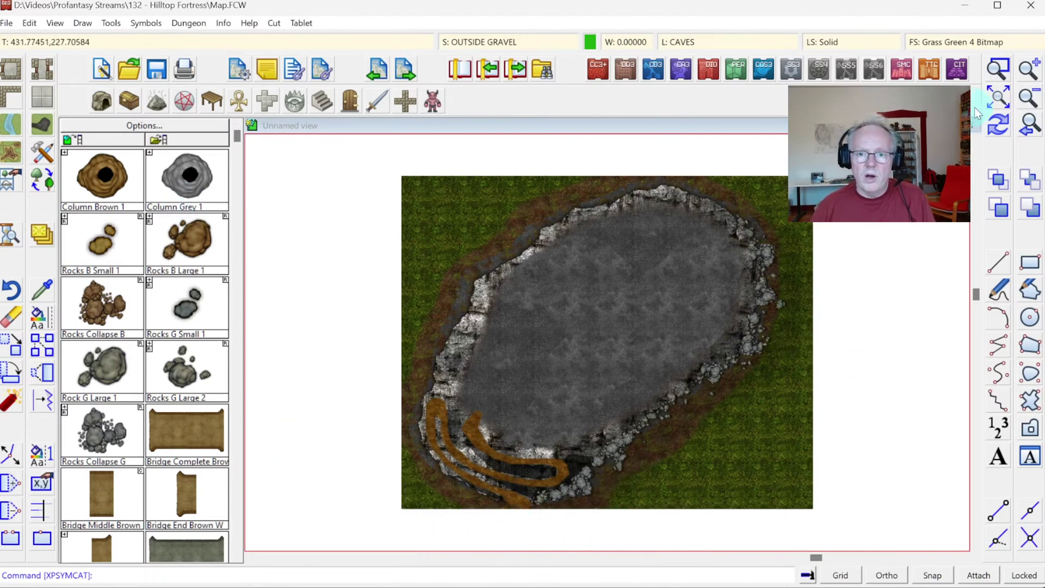
Step: Add a drawing sheet named SYMBOLS LOW and move it between the SYMBOLS FLAT and SYMBOLS sheets
click(992, 65)
click(414, 332)
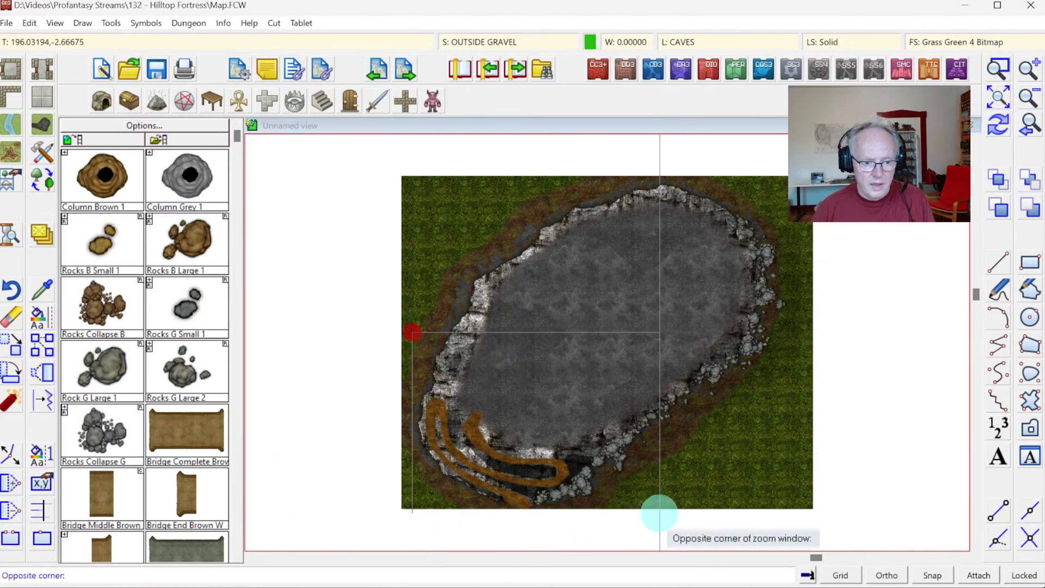
click(661, 509)
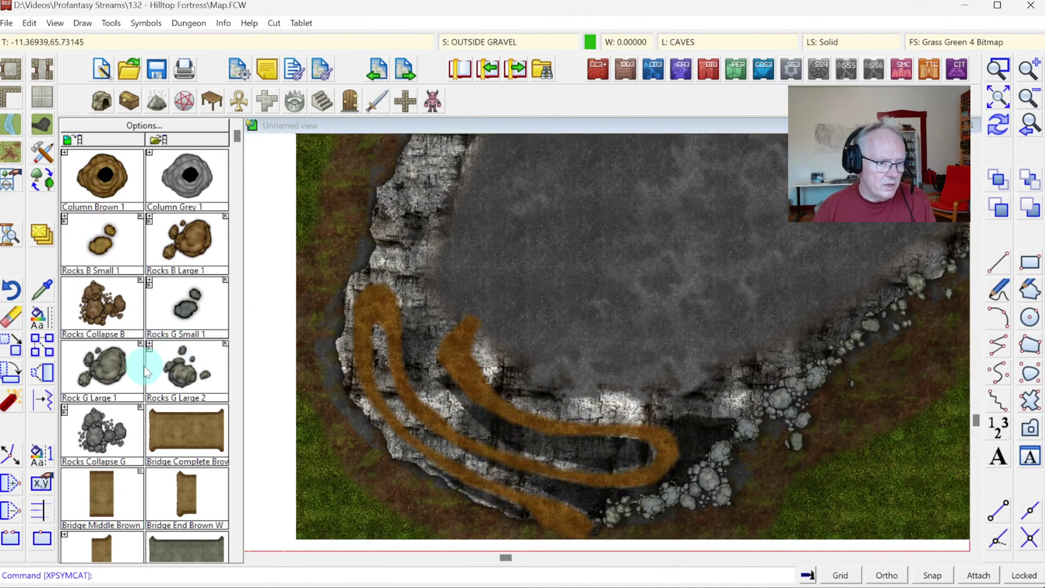
click(504, 36)
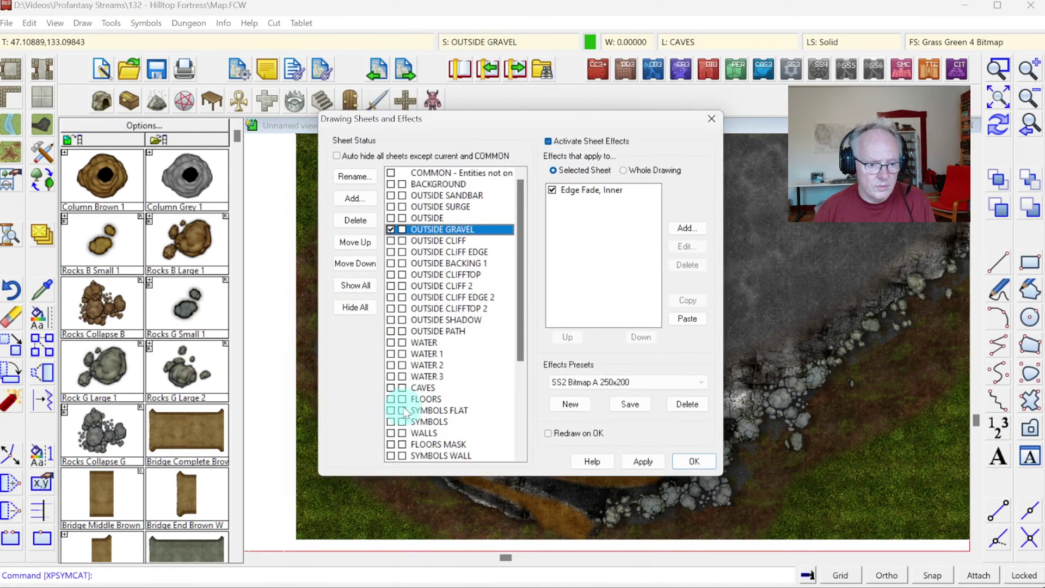
click(430, 411)
click(445, 434)
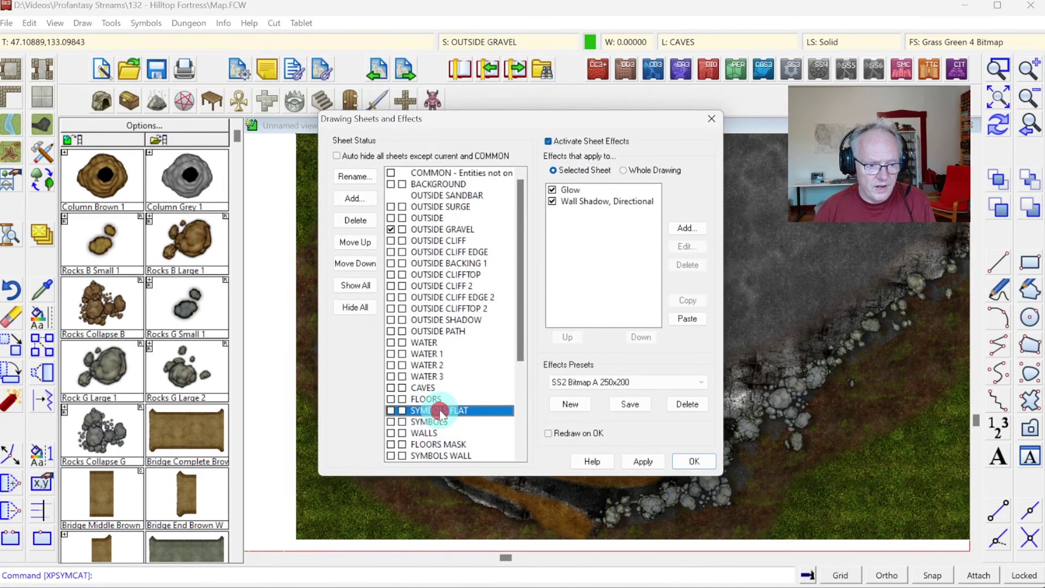
click(440, 422)
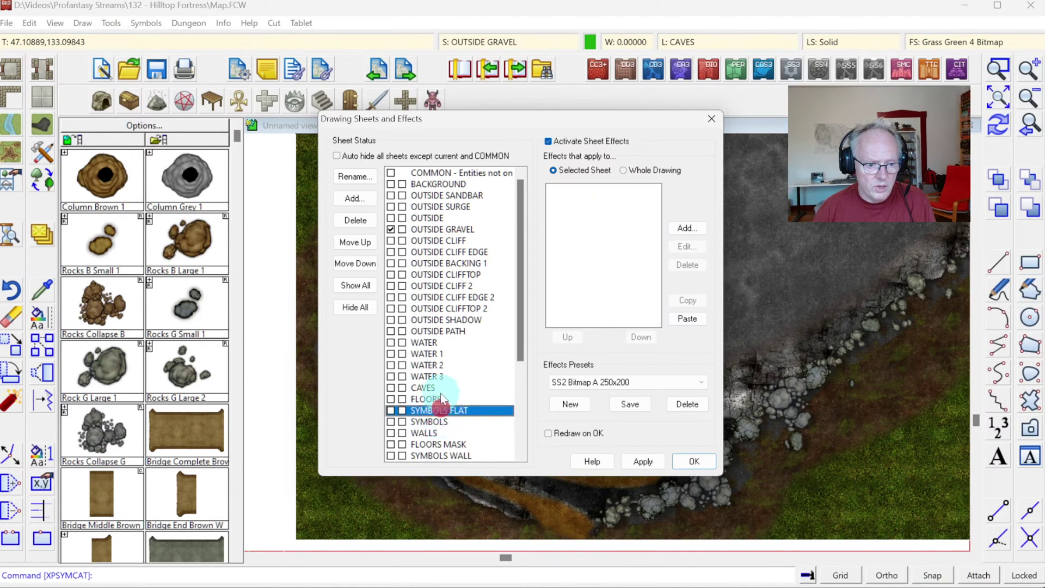
click(435, 422)
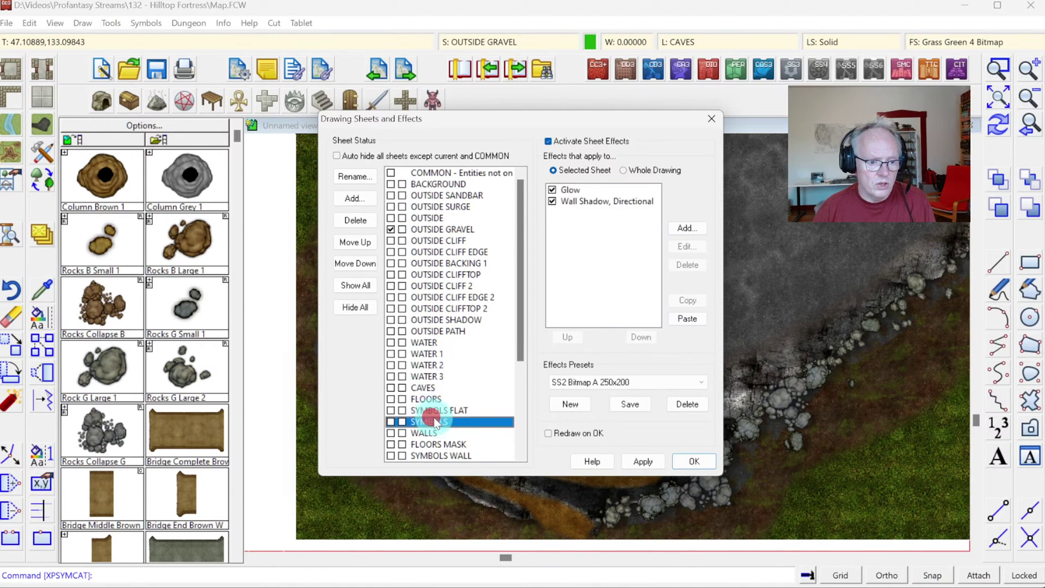
click(354, 198)
text(SYMBO)
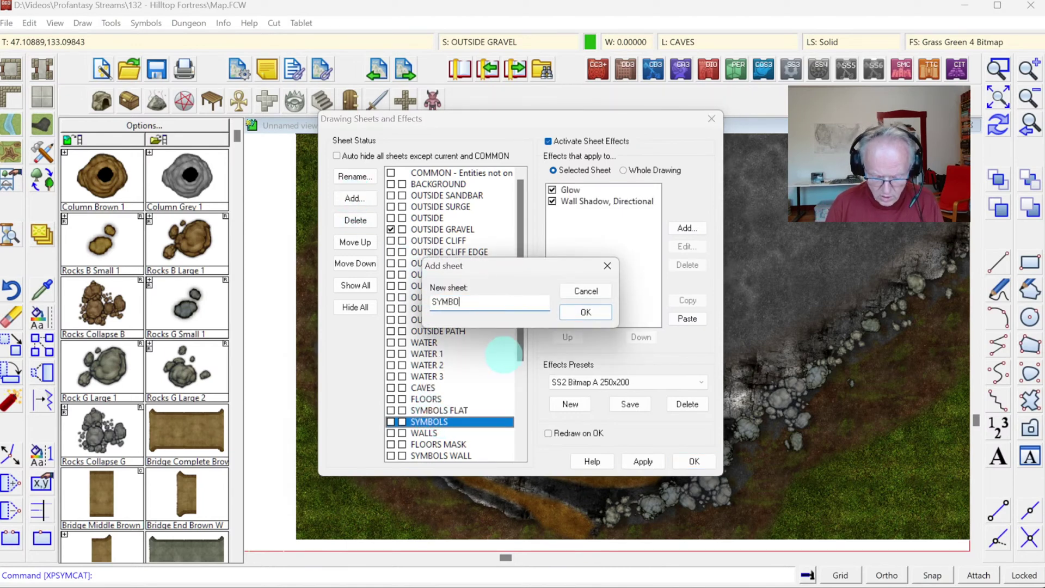
text(LS LOWE)
key(BackSpace)
key(Return)
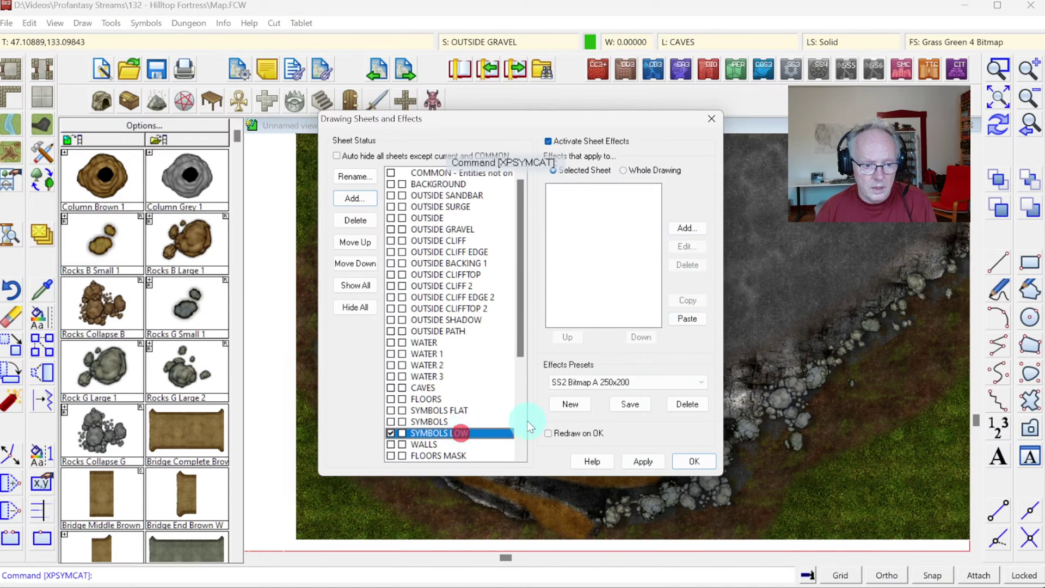
click(363, 243)
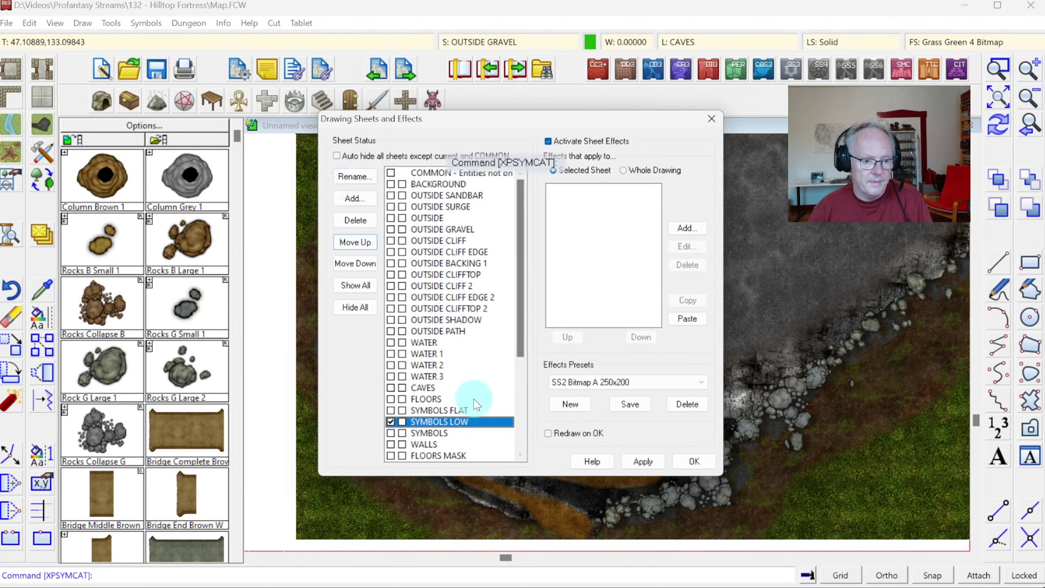
Step: Copy the Glow and Wall Shadow, Directional effects from the SYMBOLS sheet to the SYMBOLS LOW sheet
click(440, 433)
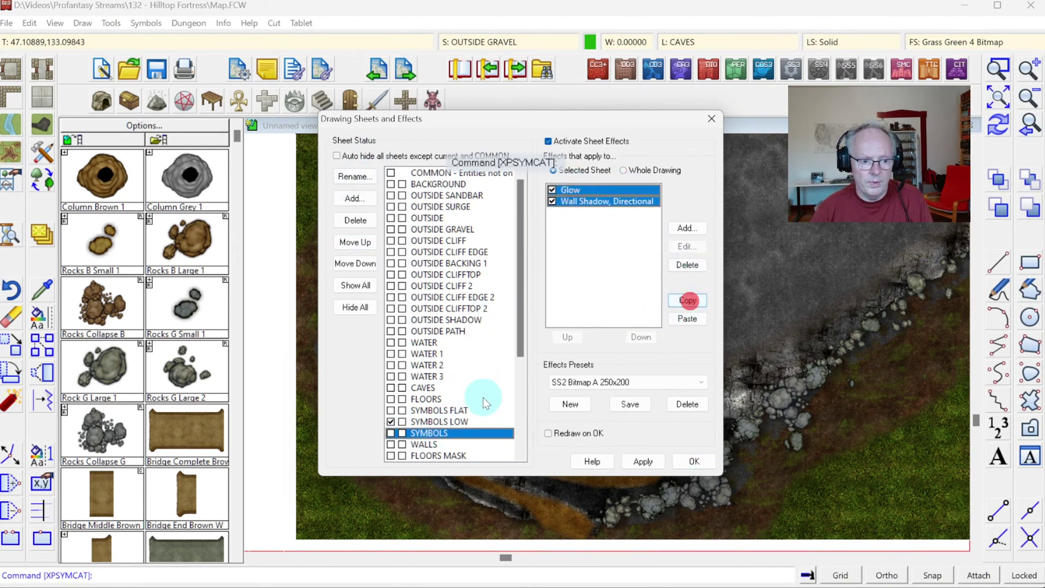
click(467, 423)
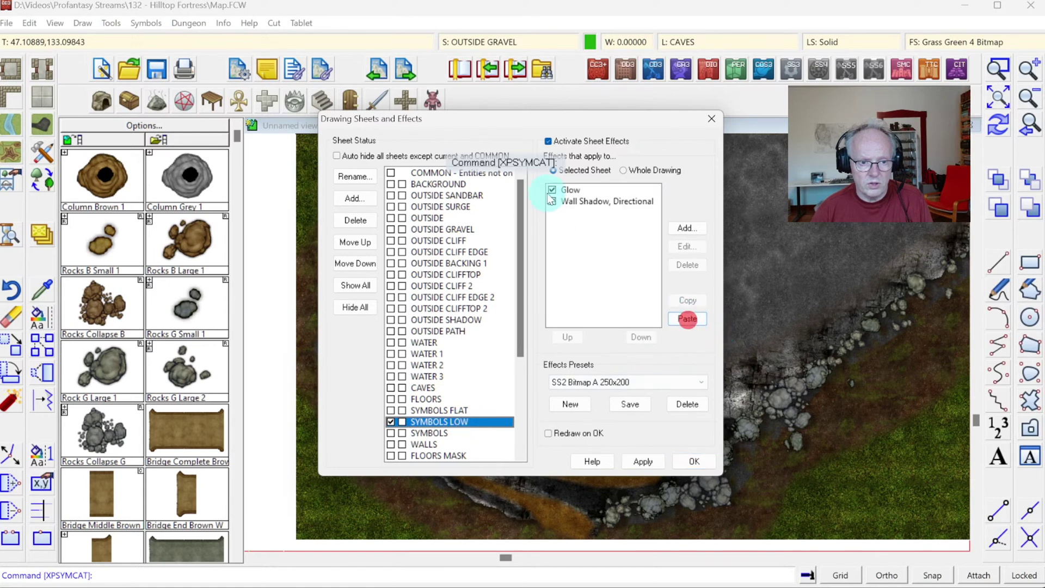
Step: Disable Glow on the SYMBOLS LOW sheet and set its directional wall shadow length to 1 unit
click(581, 203)
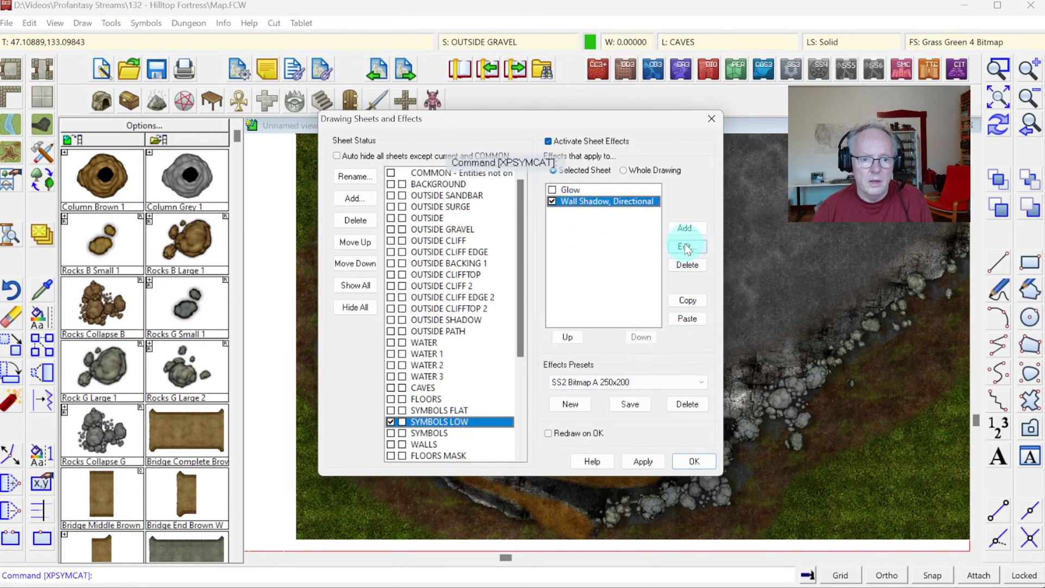
click(685, 247)
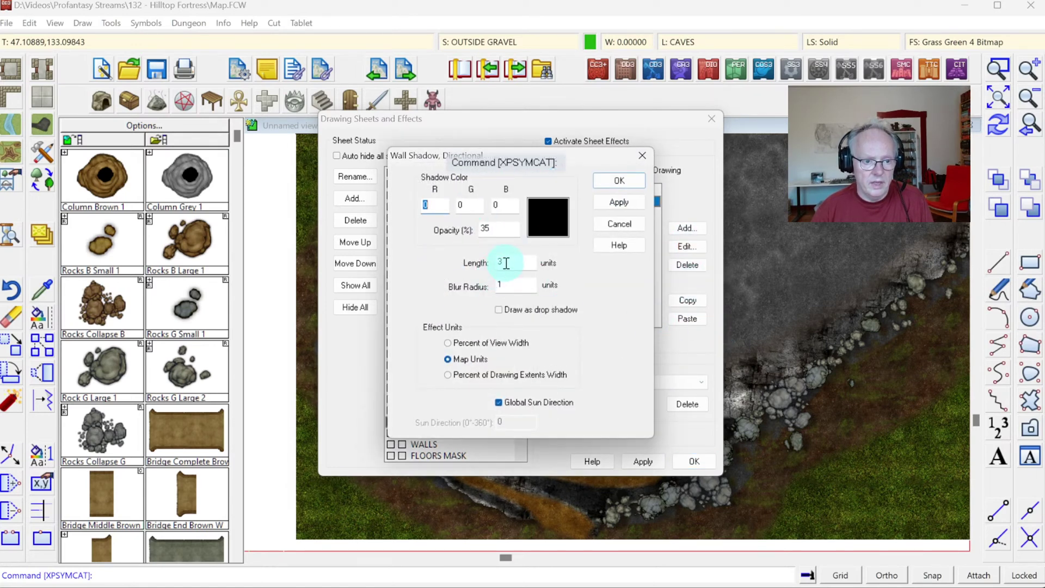
text(1)
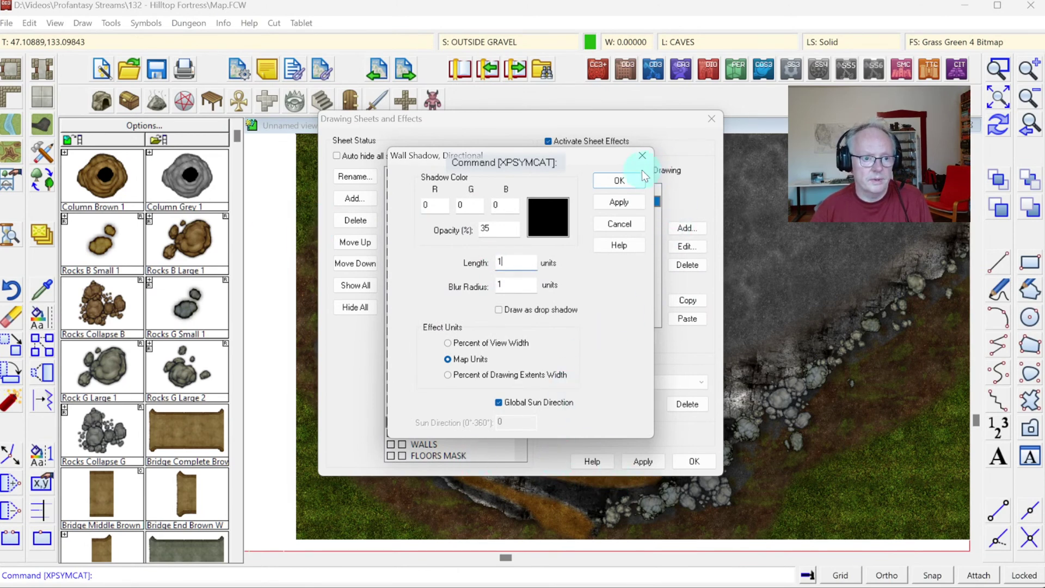
click(618, 184)
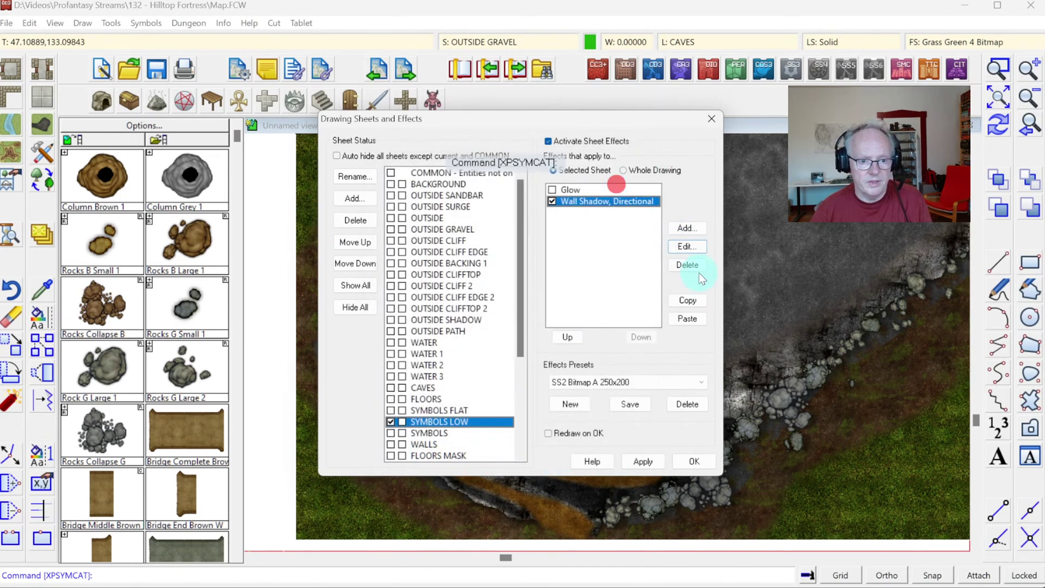
click(694, 461)
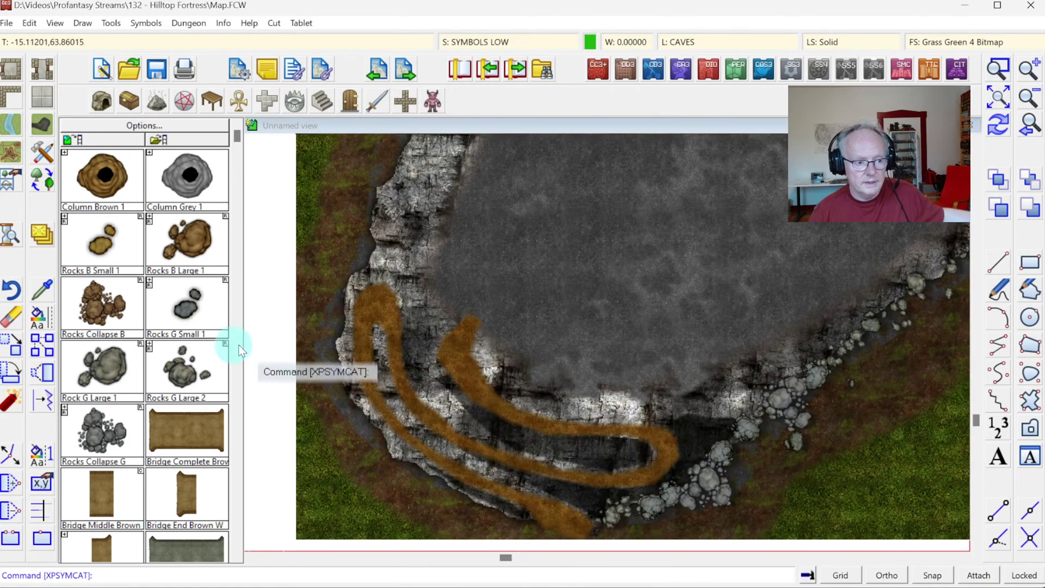
Step: Place Rocks G Small 1 symbols along the inner edge of the path's eastern hairpin bend, undoing the last oversized rock
click(186, 309)
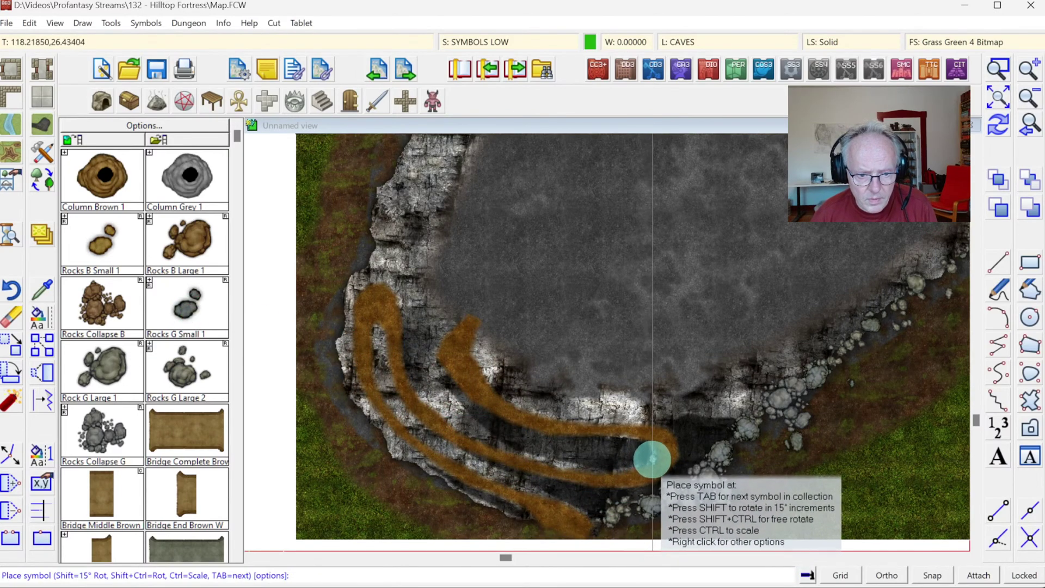
click(640, 466)
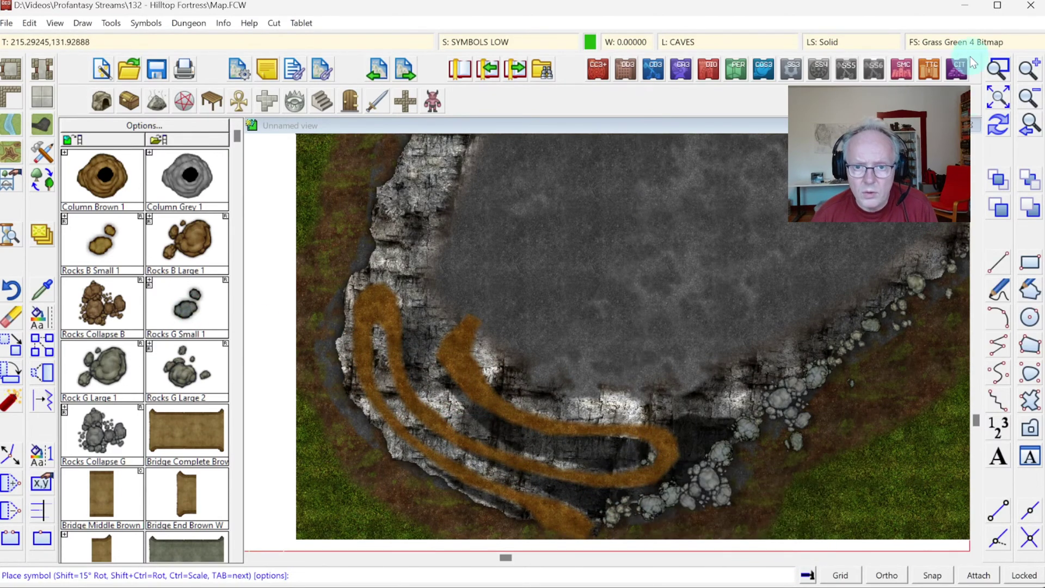
click(997, 69)
click(401, 334)
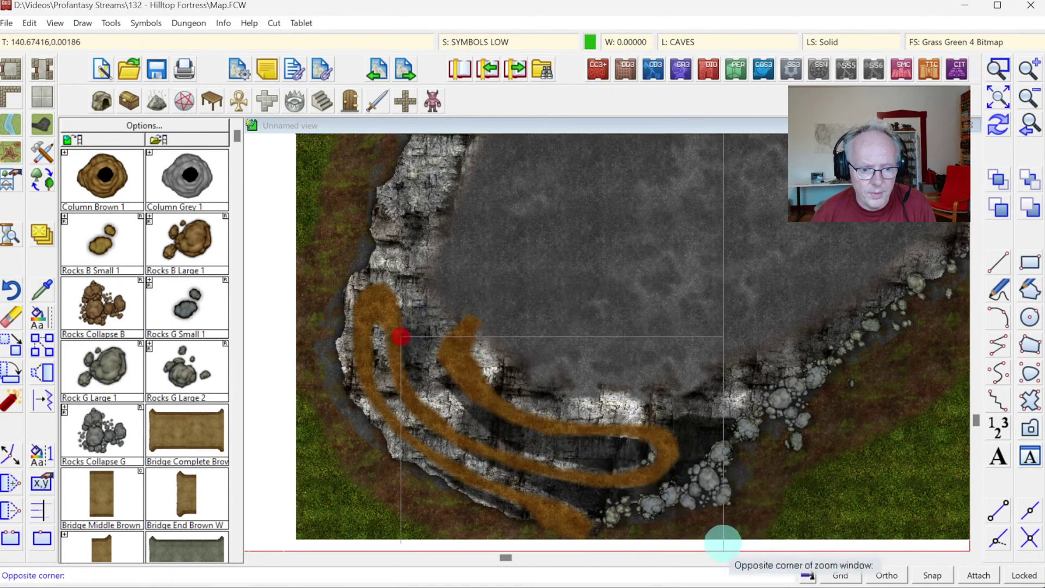
click(729, 552)
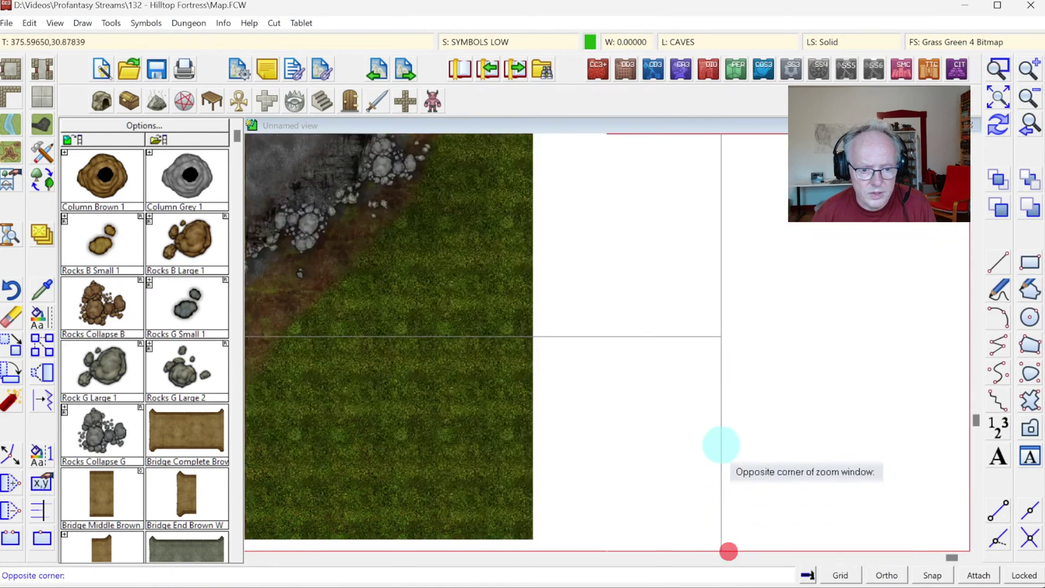
click(998, 100)
click(463, 424)
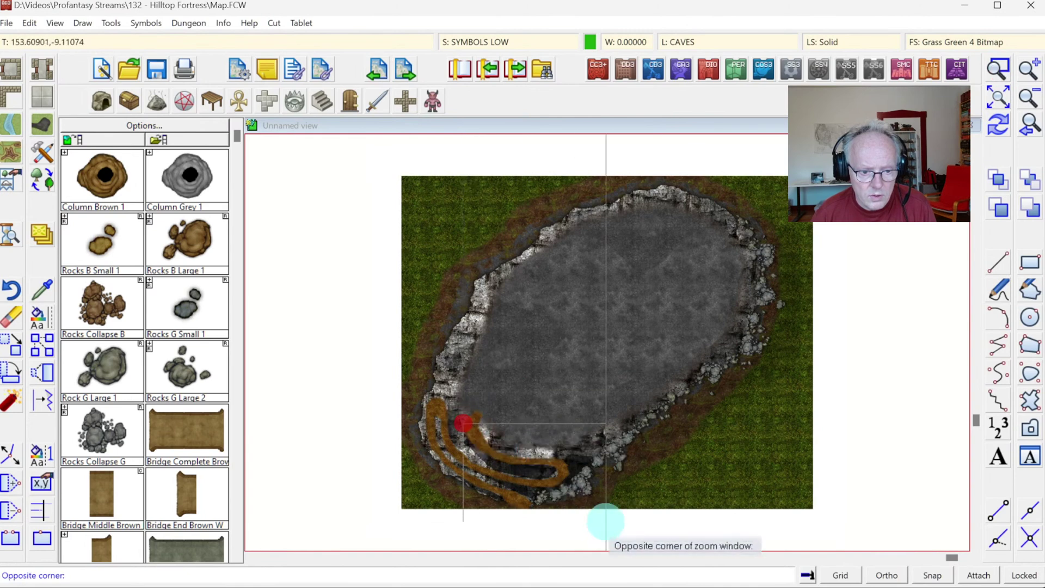
click(619, 527)
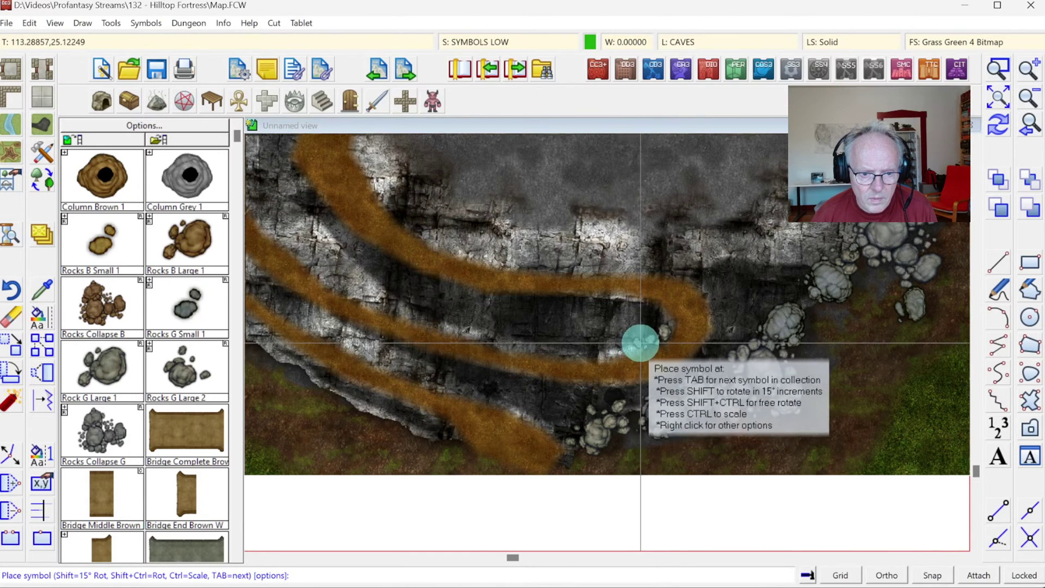
click(626, 339)
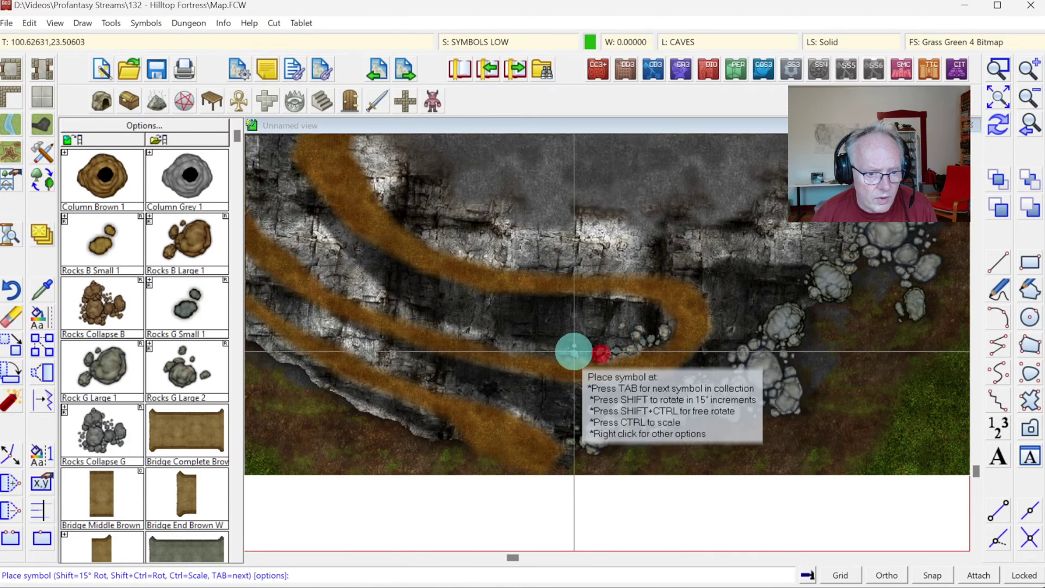
click(548, 349)
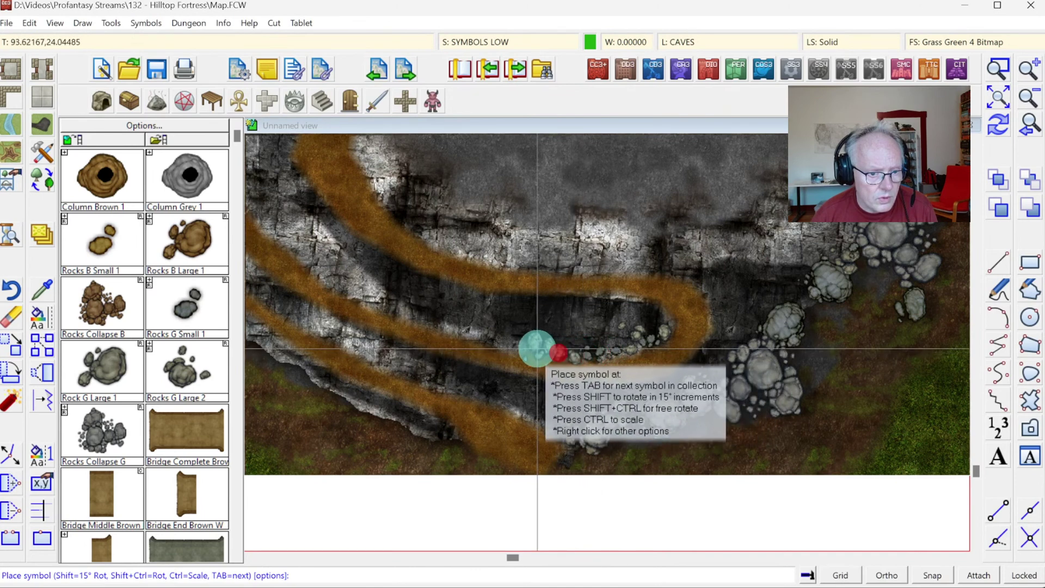
click(528, 349)
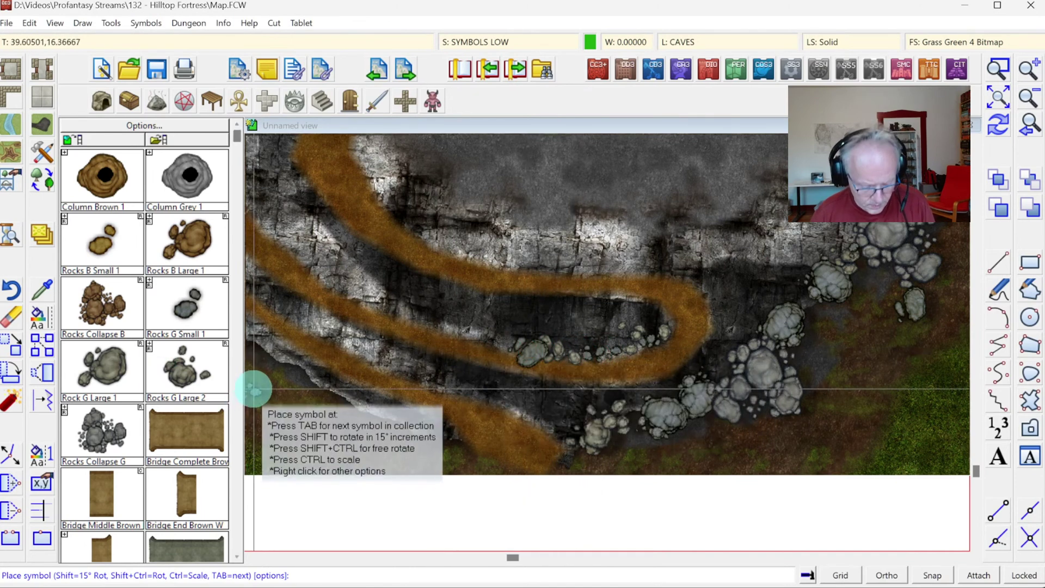
key(ctrl+z)
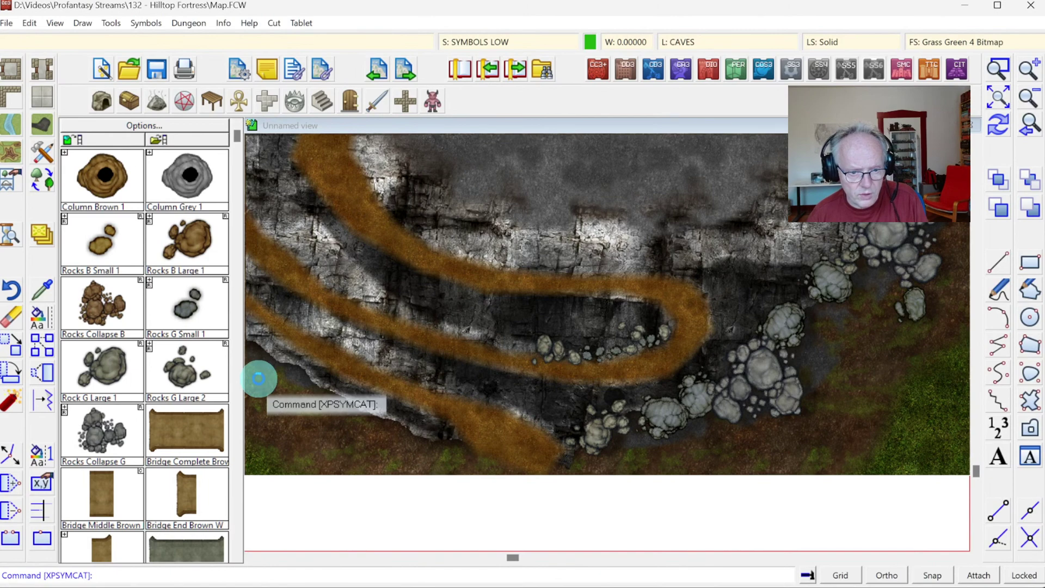
Step: Continue the small grey rocks at scale 1 westward along the upper edge of the middle path stretch
click(199, 310)
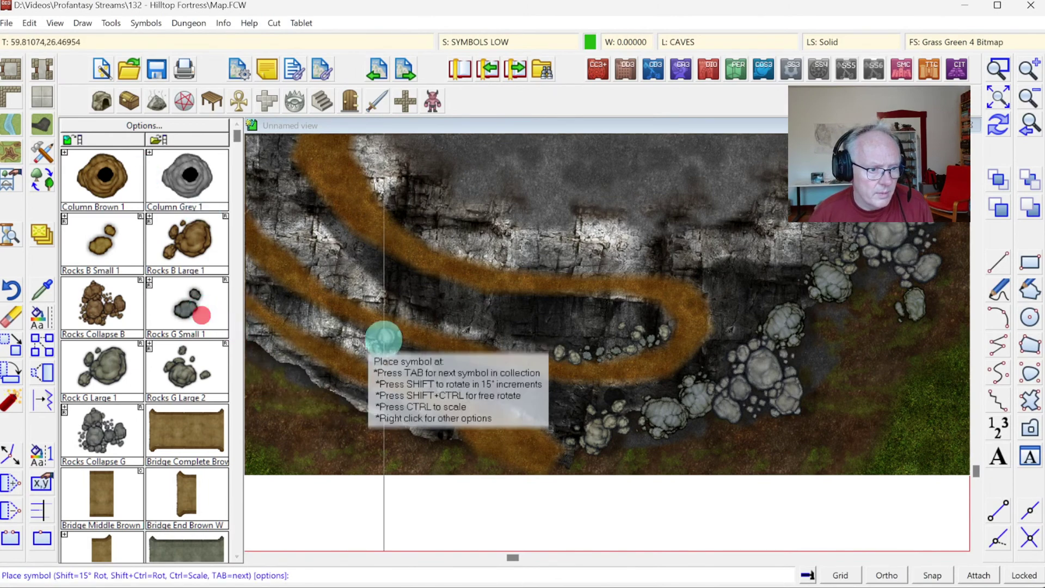
right_click(433, 335)
click(583, 255)
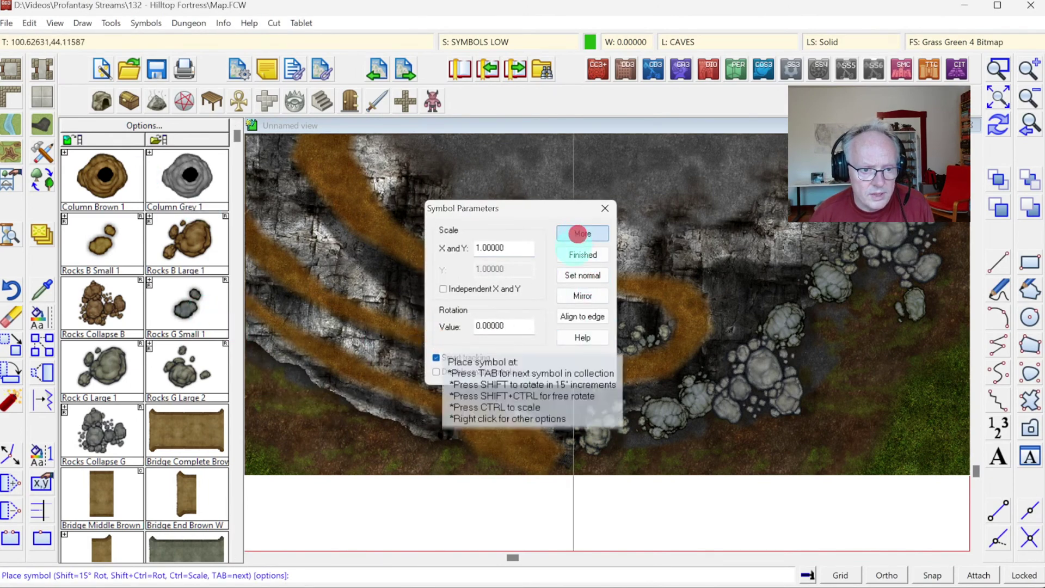
click(551, 353)
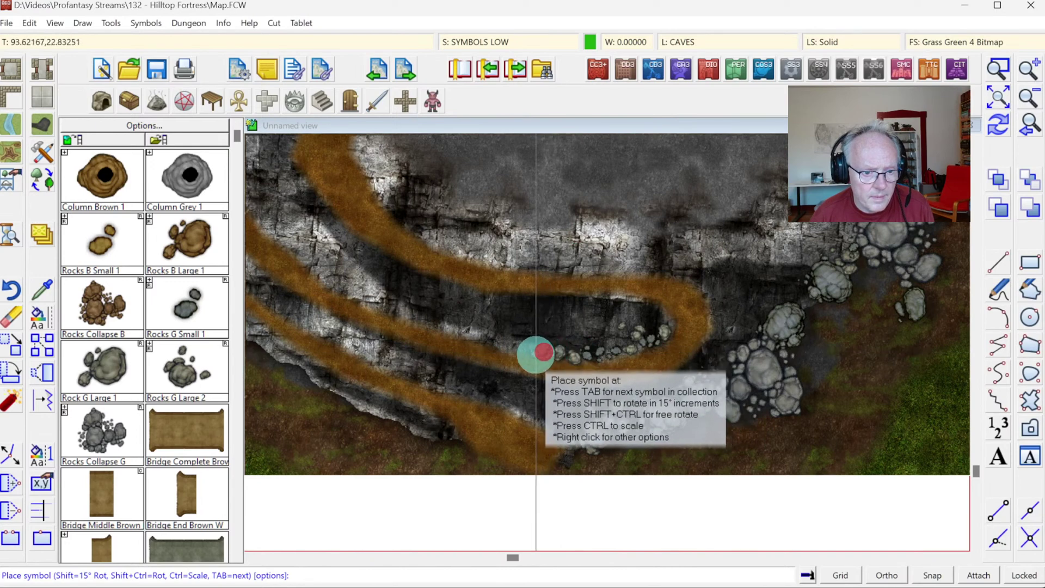
click(522, 349)
click(490, 338)
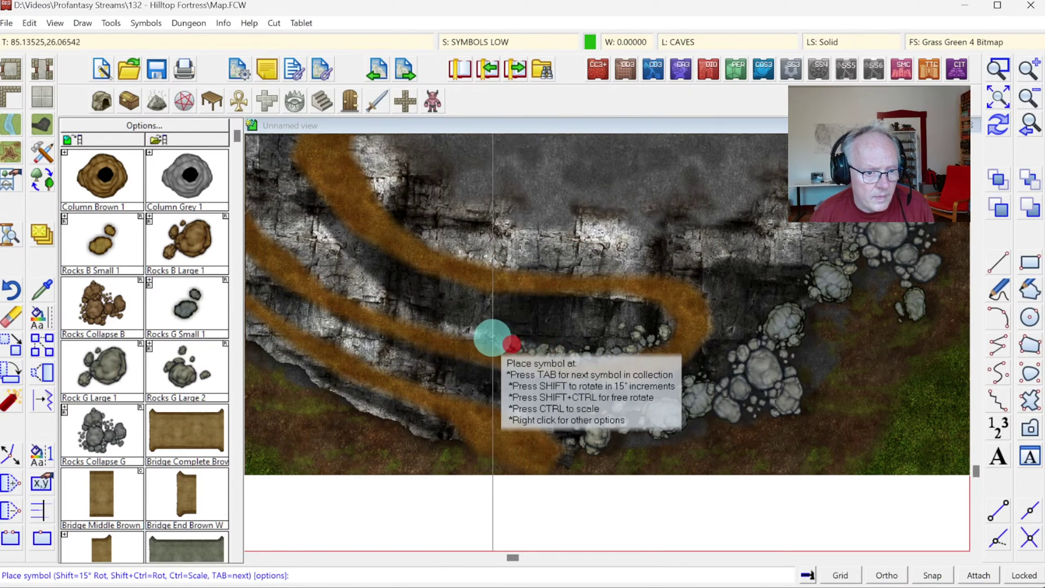
click(492, 338)
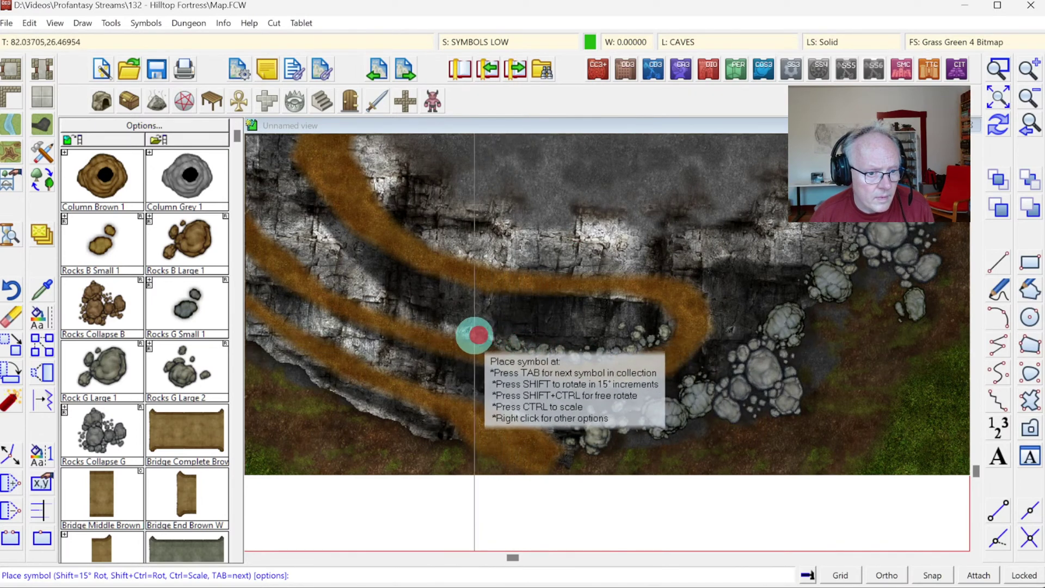
click(444, 327)
click(424, 321)
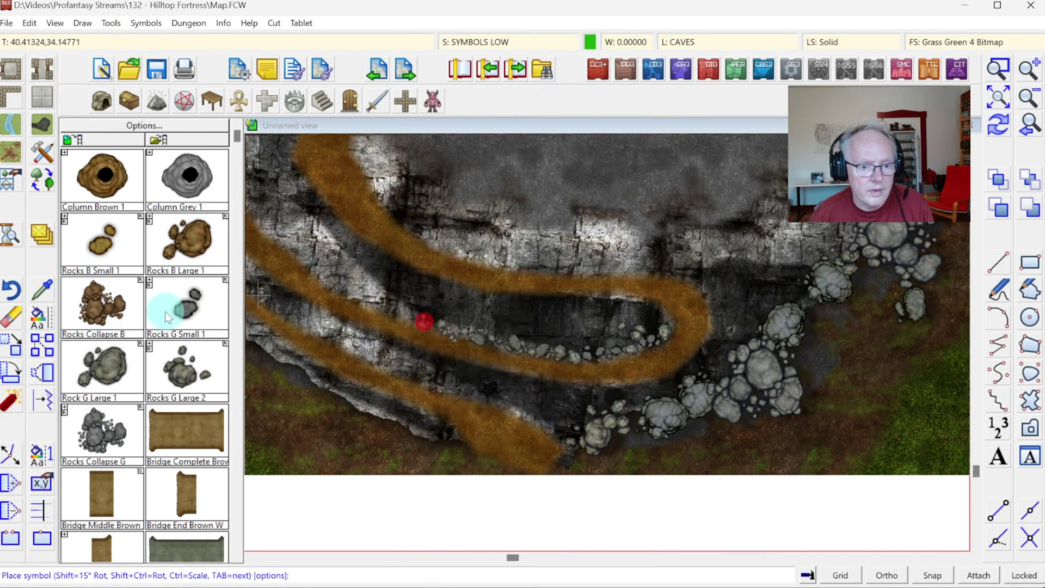
click(667, 325)
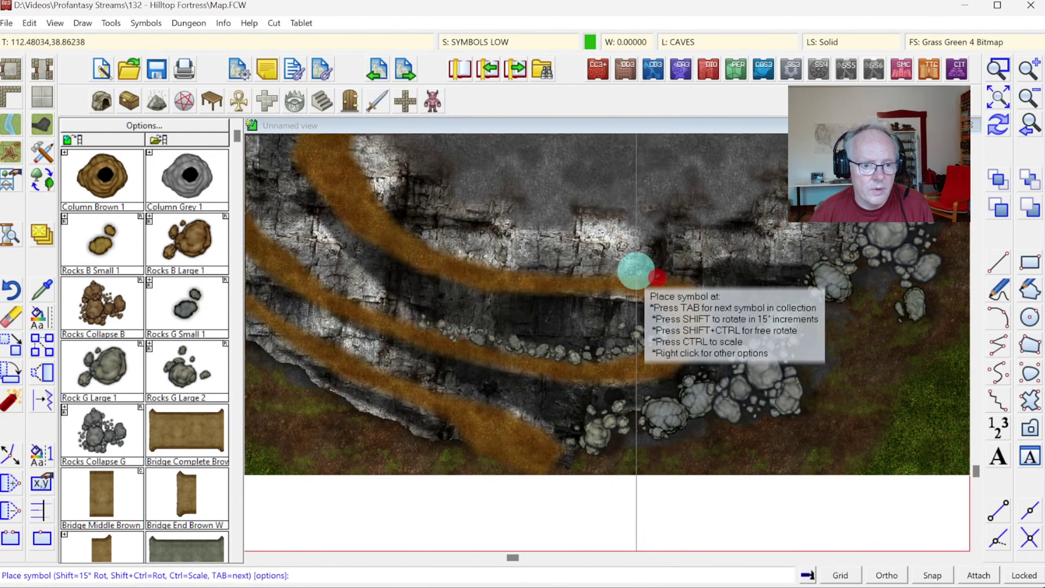
Step: Line the upper edge of the uppermost path stretch with small grey rocks, from the eastern hairpin bend westward
click(648, 276)
drag(647, 276, 457, 252)
click(725, 343)
click(994, 132)
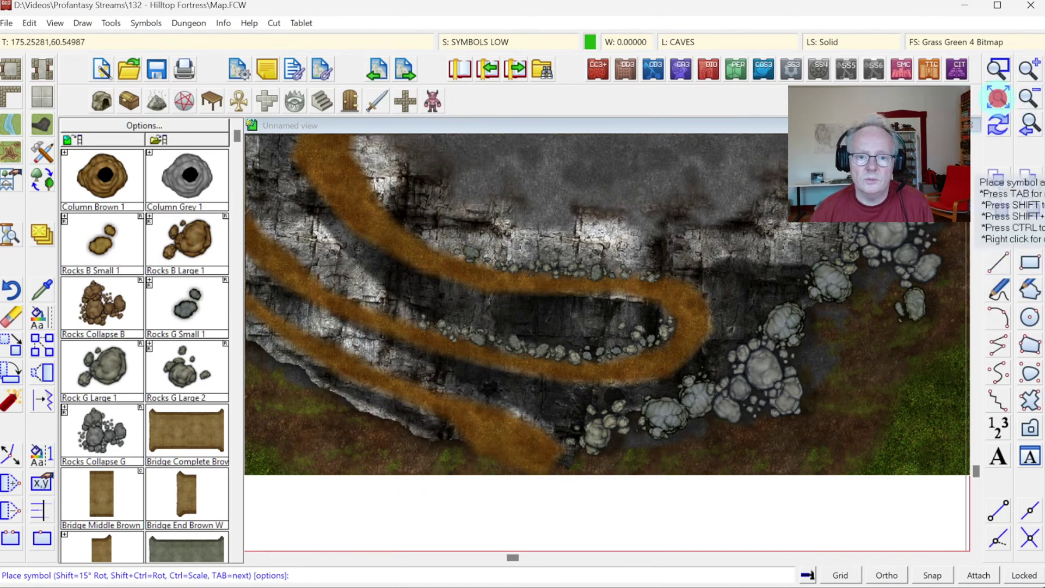
click(997, 98)
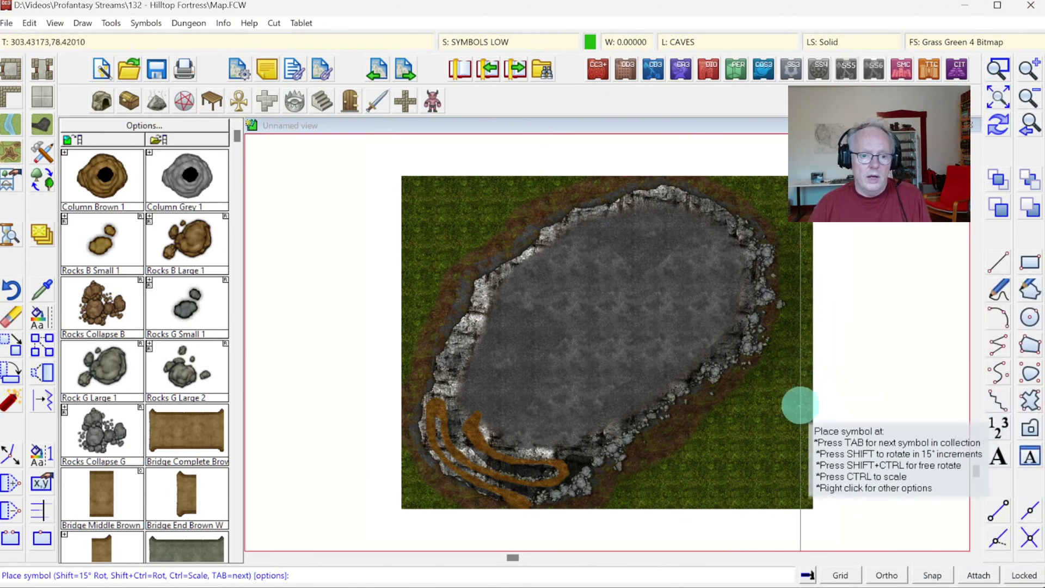
Step: Finish placing rocks and show the BITMAP sheet as the current sheet, overlaying the reference sketch on the plateau
right_click(799, 404)
click(586, 255)
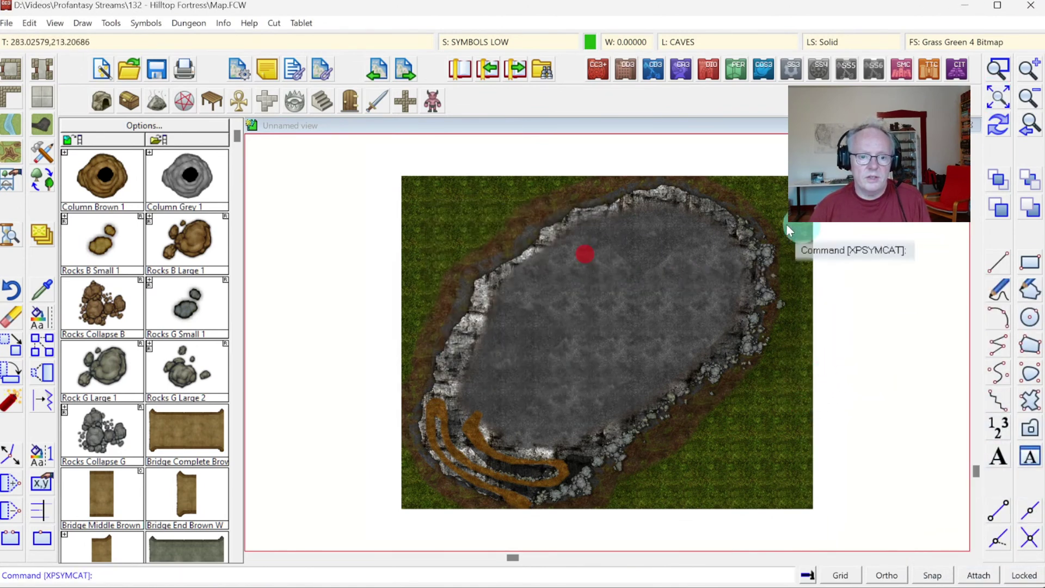
click(1001, 68)
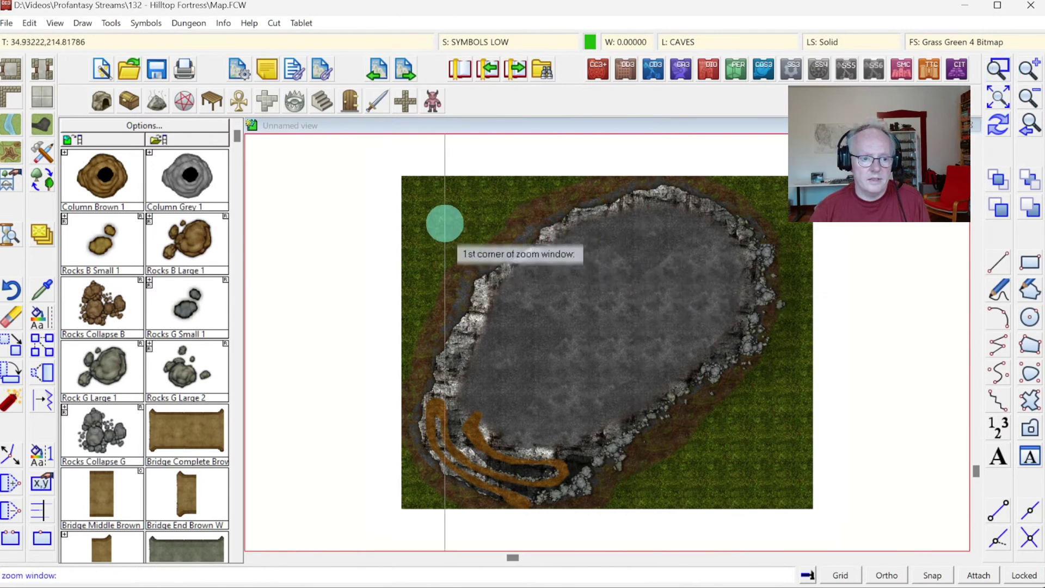
click(434, 188)
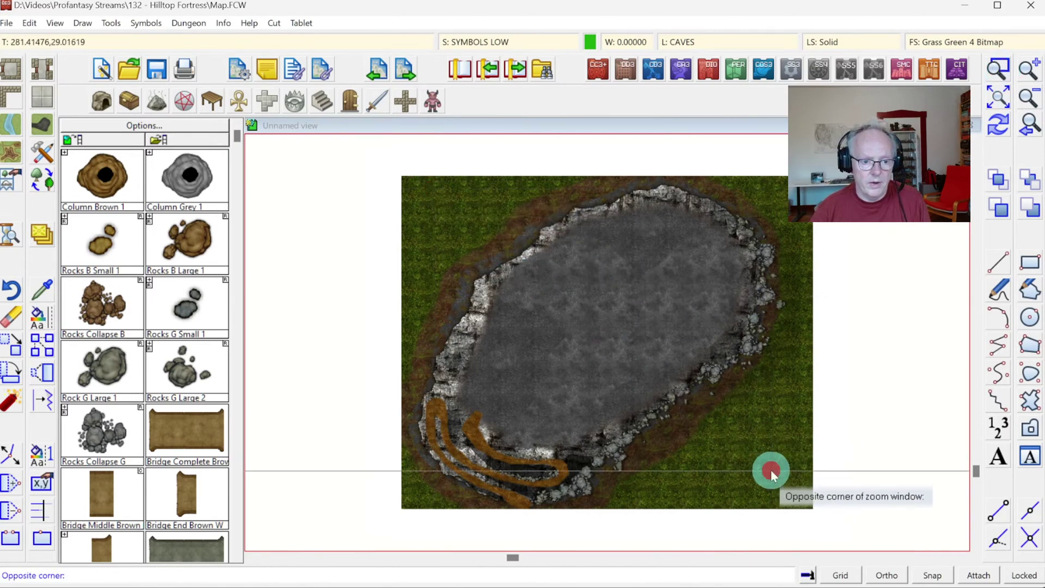
click(771, 470)
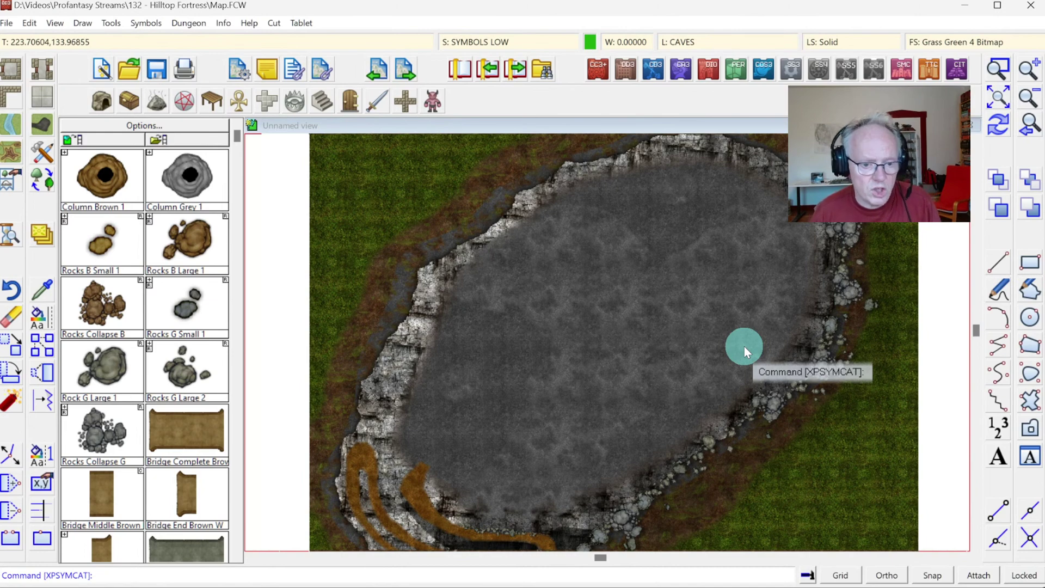
click(482, 42)
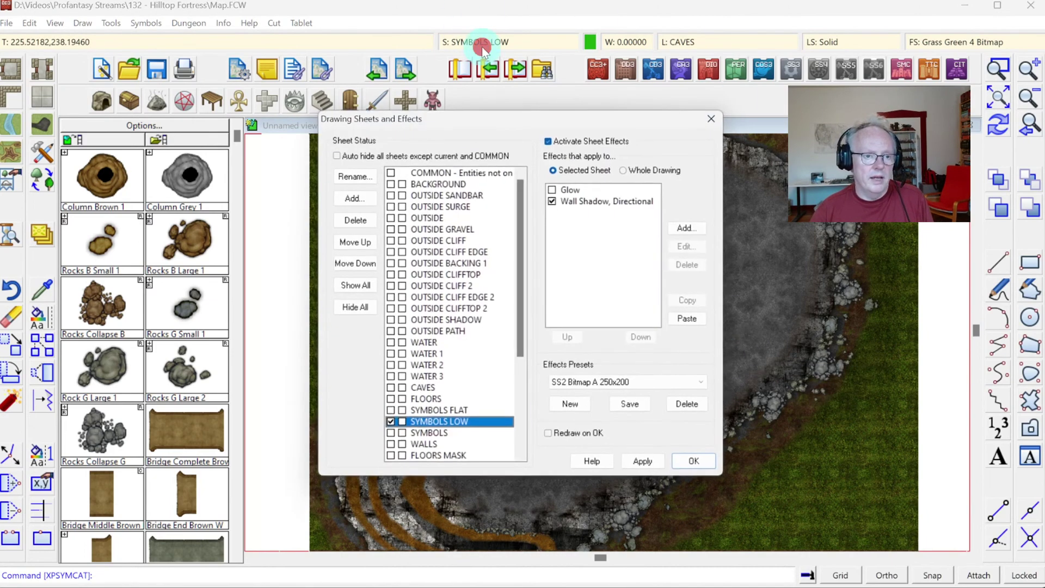
scroll(466, 373, down, 5)
click(402, 412)
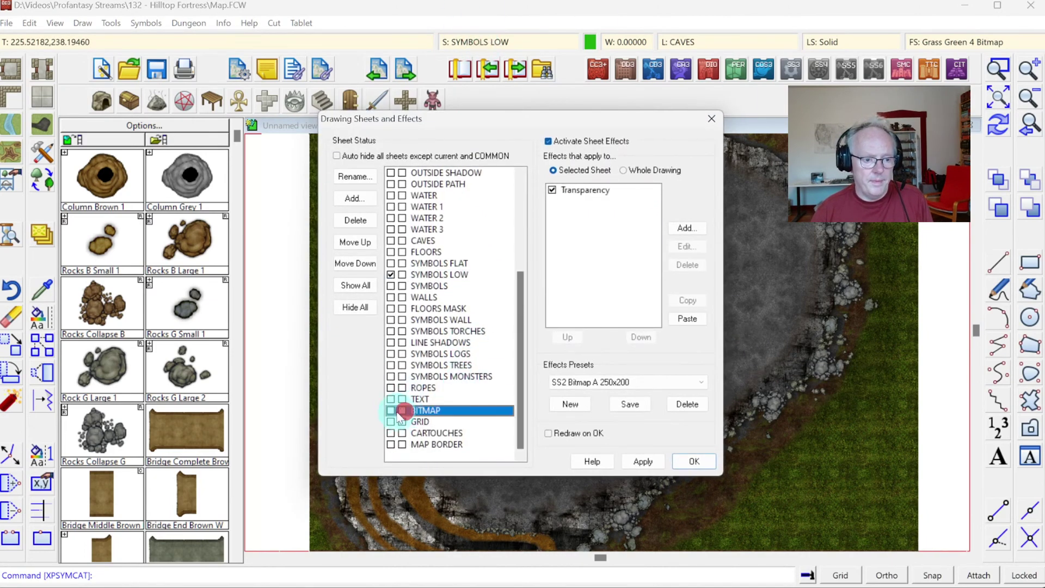
click(685, 466)
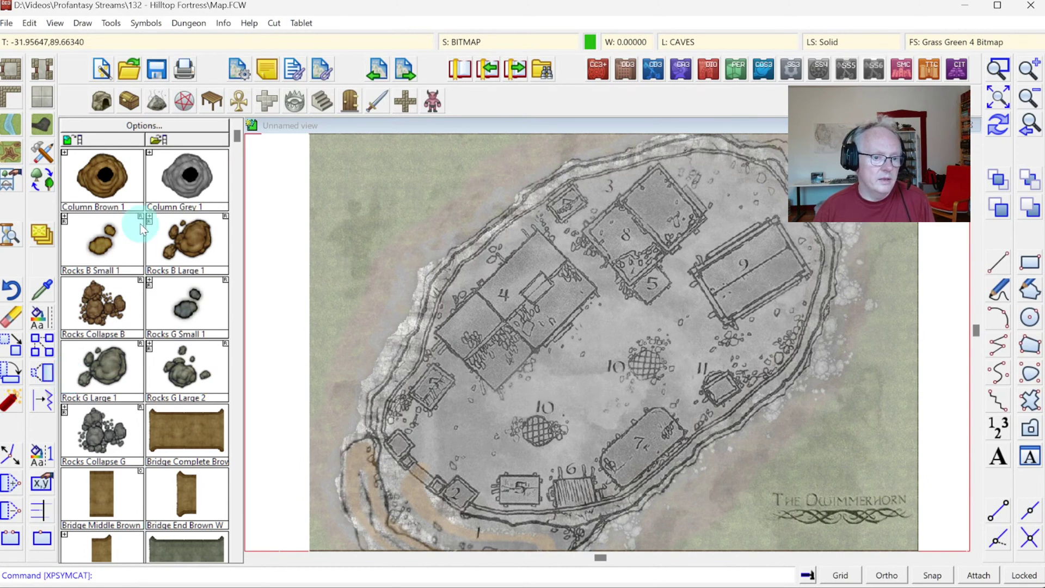
Step: Start a Wall, Stone path at the western gate tower and trace the sketched inner wall north-east past building 4
right_click(12, 104)
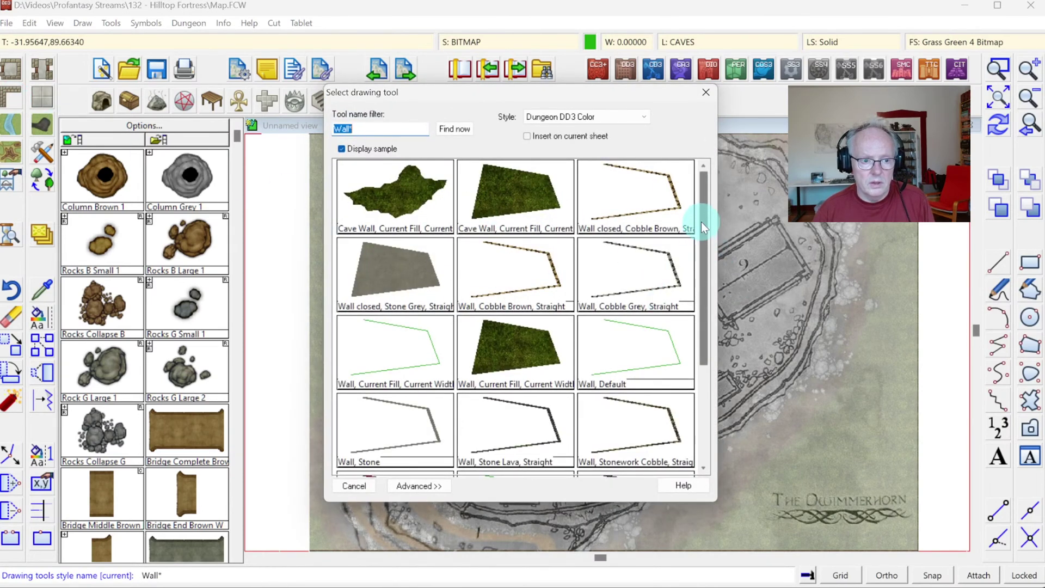
drag(701, 221, 716, 319)
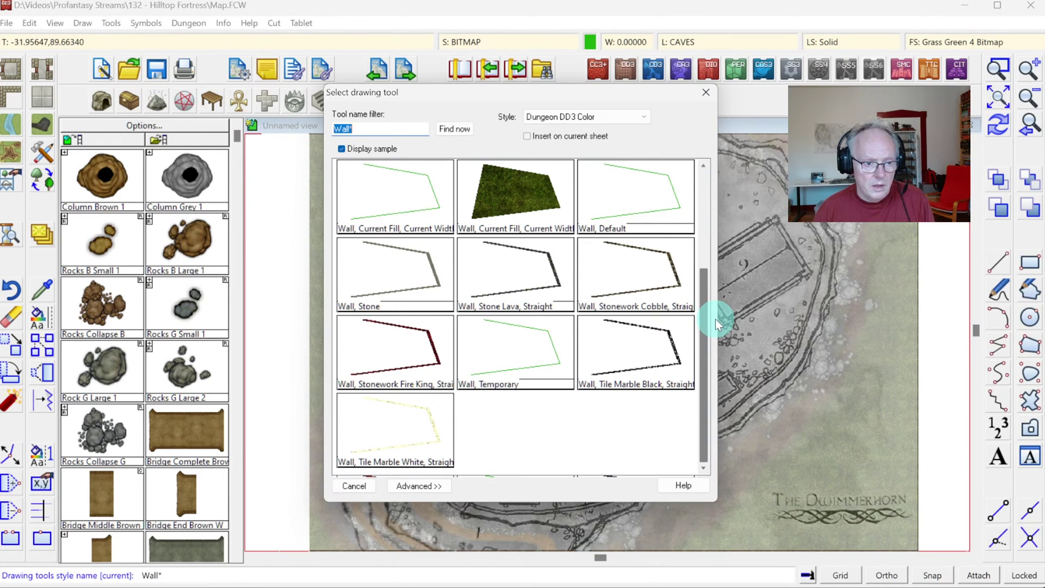
drag(715, 319, 715, 262)
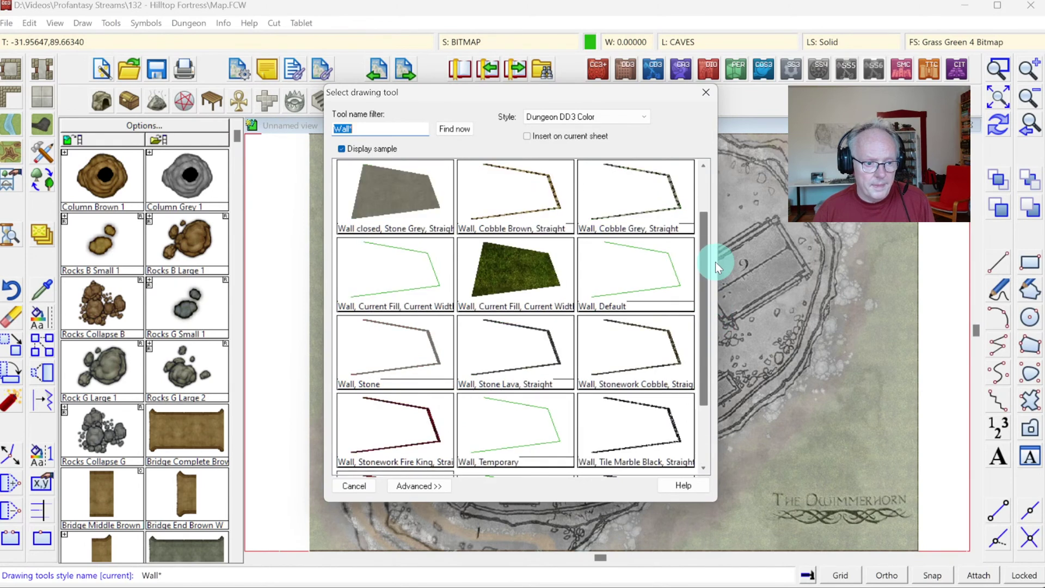
double_click(398, 348)
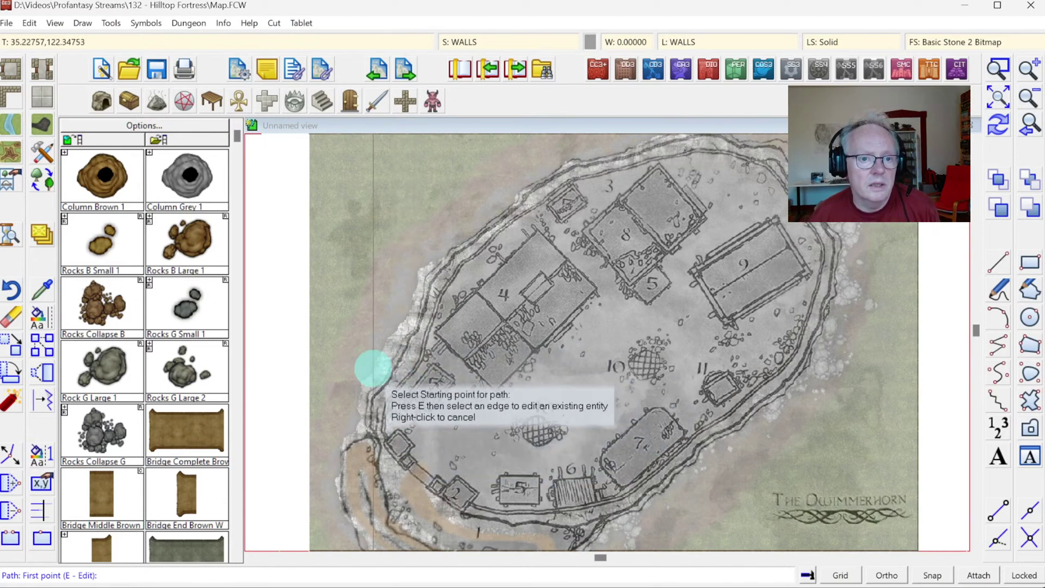
click(378, 432)
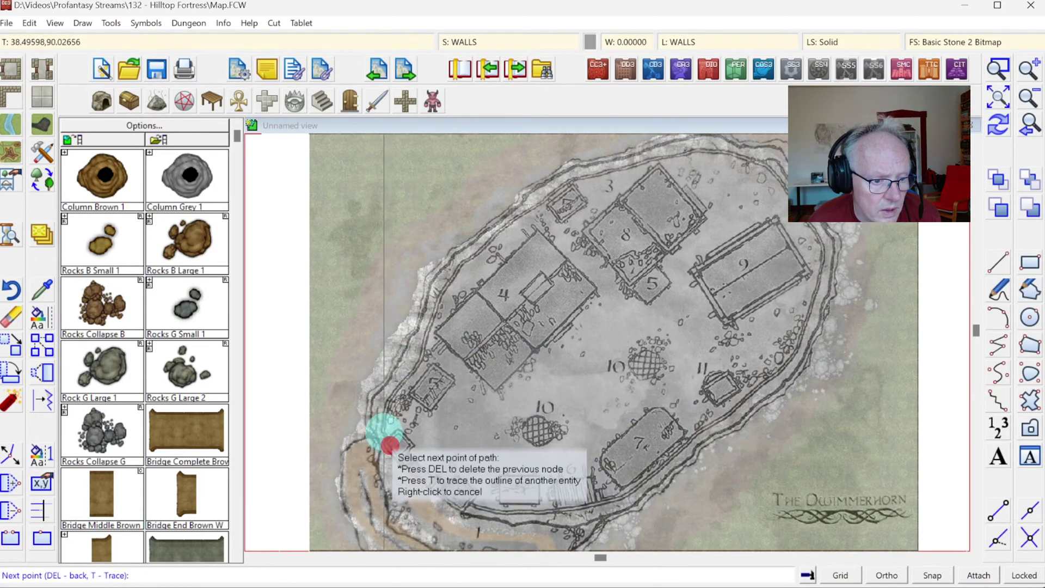
click(384, 402)
click(420, 349)
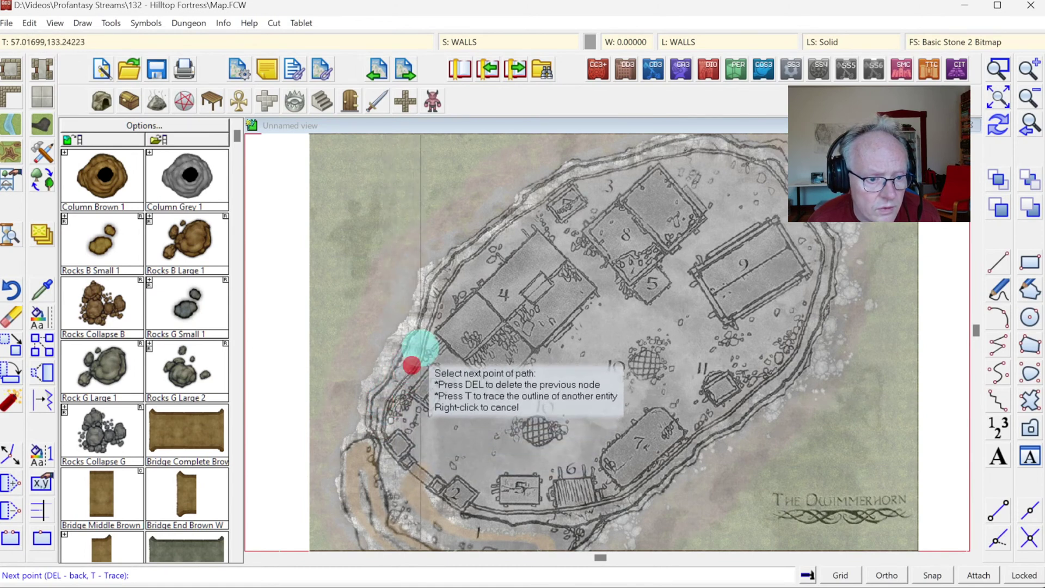
click(440, 291)
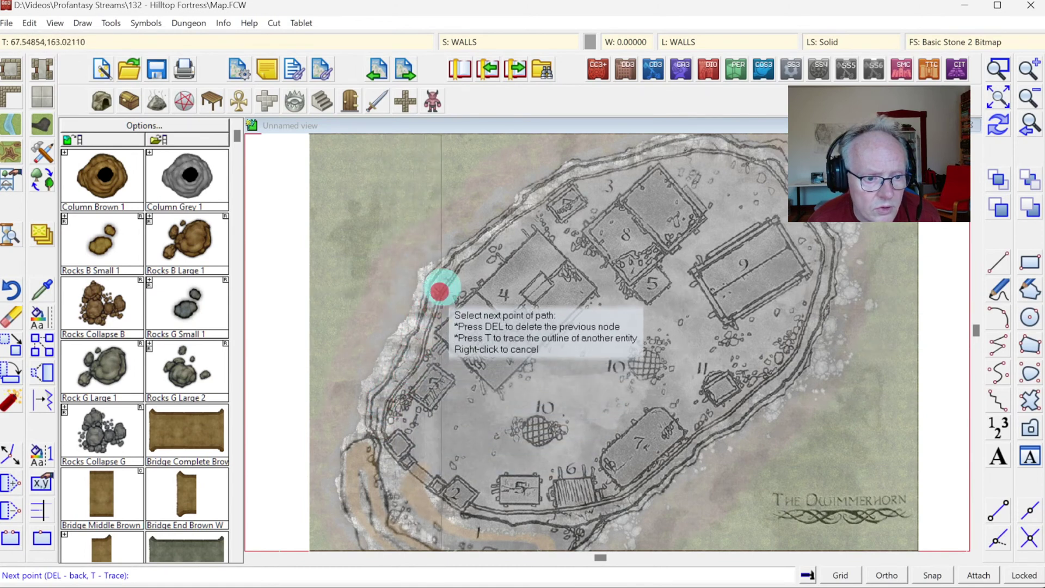
click(465, 261)
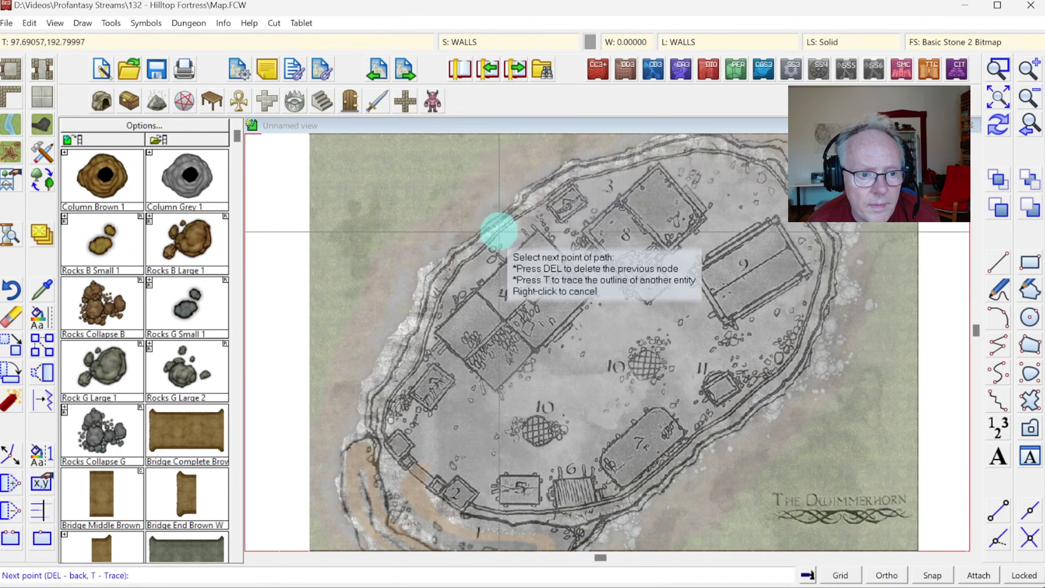
click(496, 235)
click(519, 216)
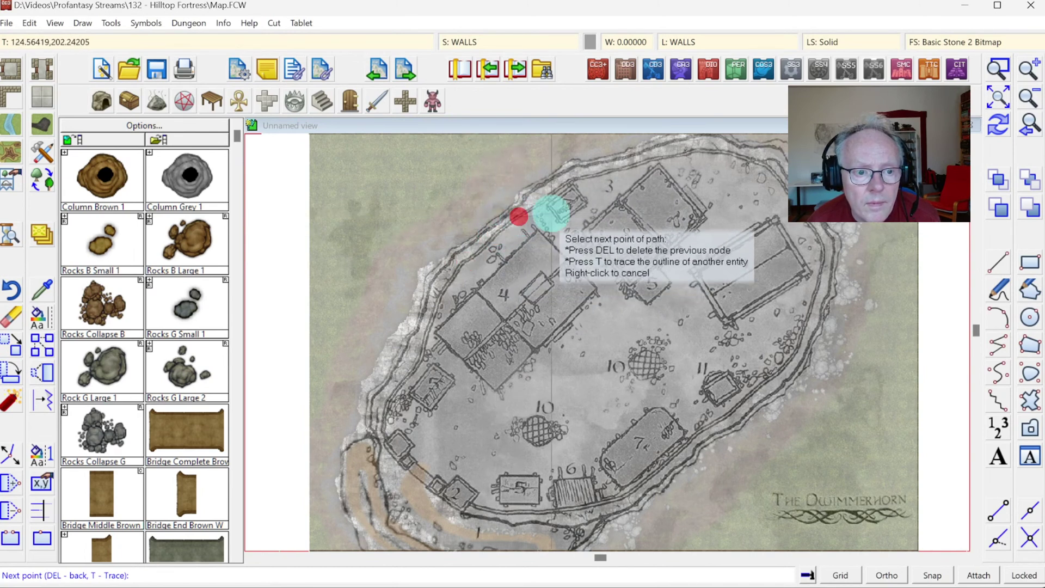
Step: Continue the stone wall path along the sketched northern rim, from the small north-western building to the north-eastern bend
click(571, 177)
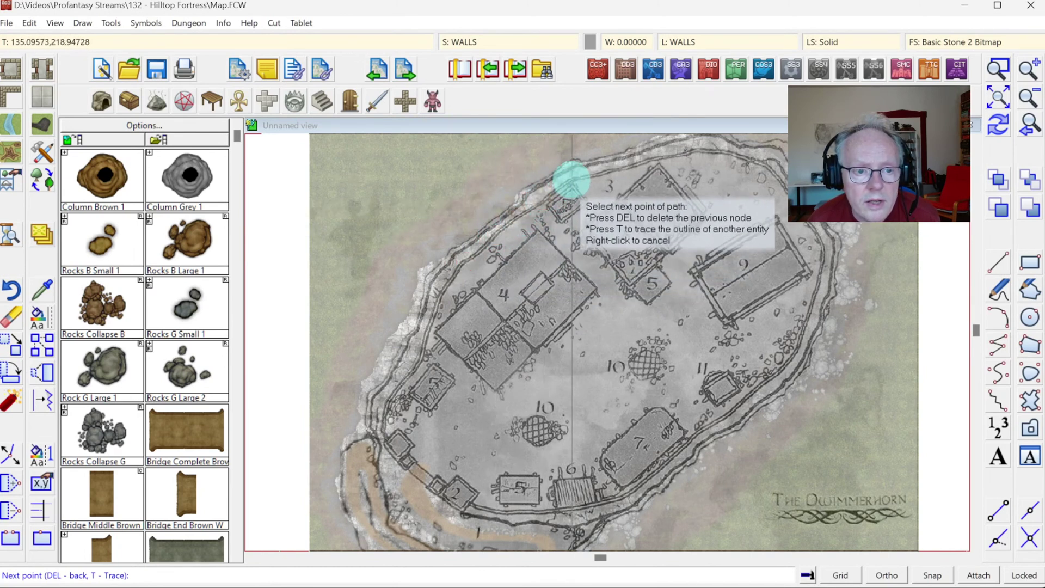
click(603, 172)
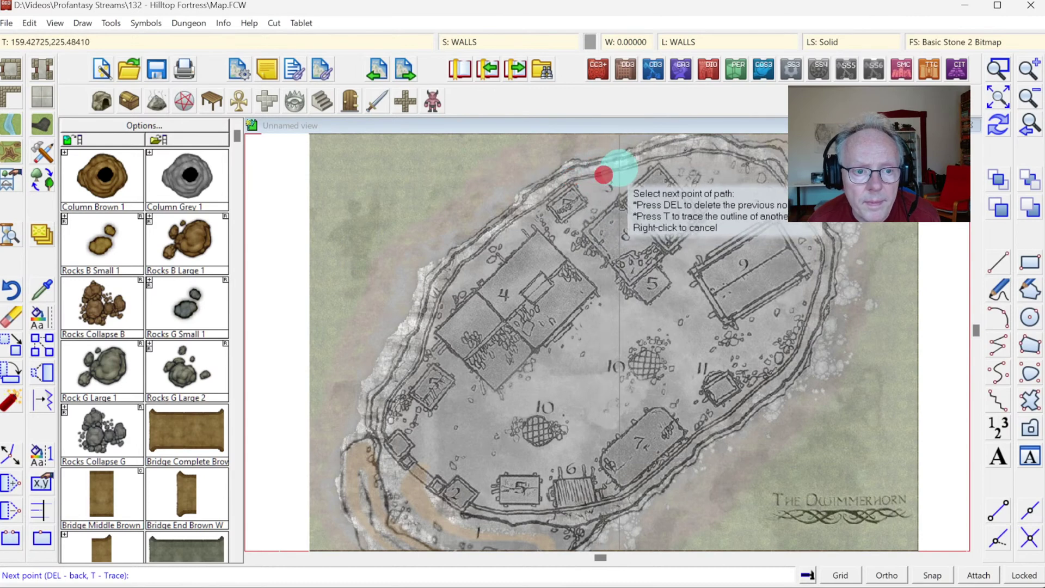
click(625, 167)
click(663, 158)
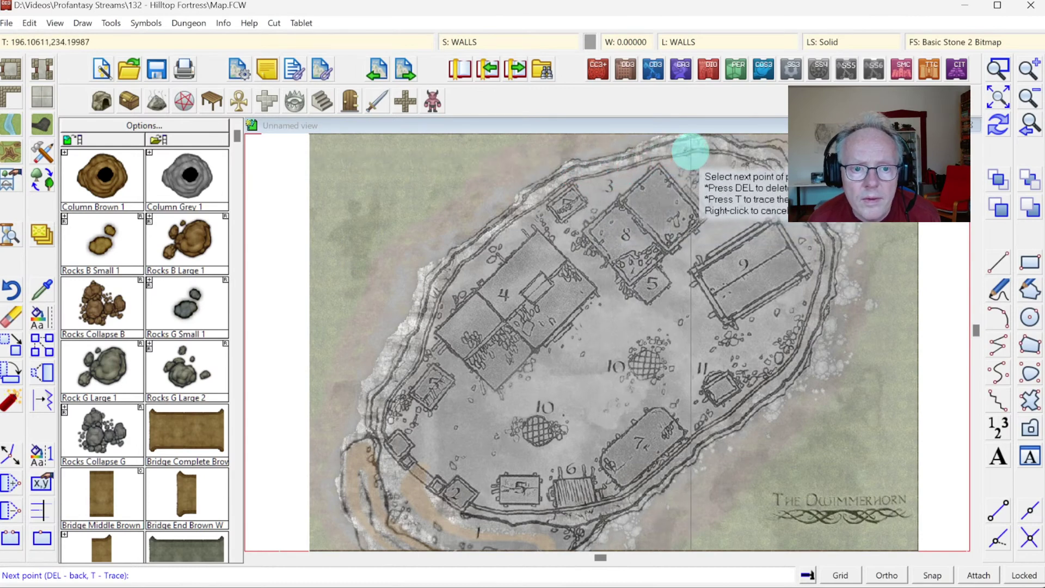
click(693, 151)
click(722, 154)
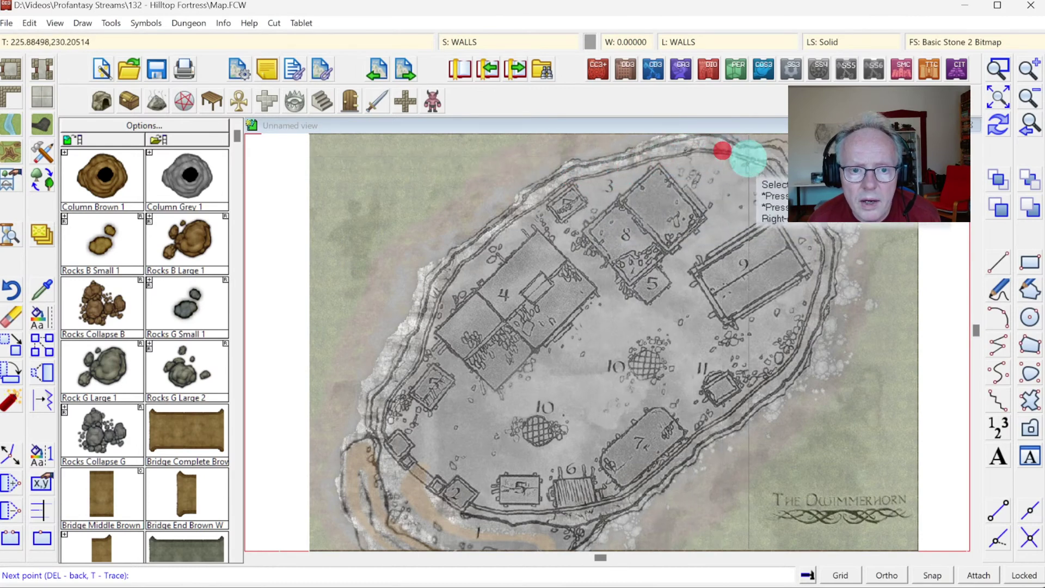
click(748, 159)
click(769, 166)
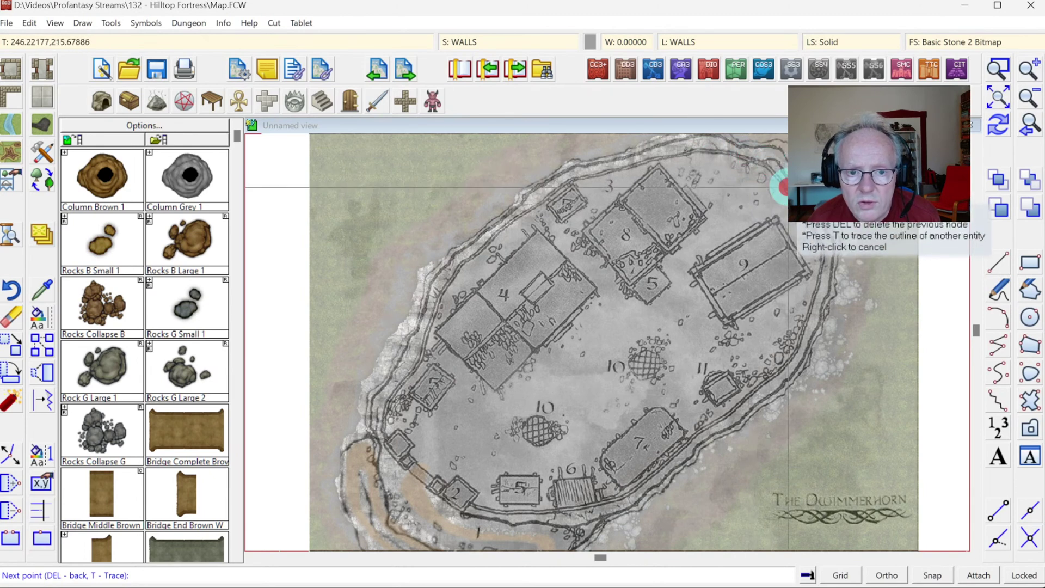
Step: Trace the stone wall path down the eastern rim and south-westward past building 11 to beside building 7
click(814, 229)
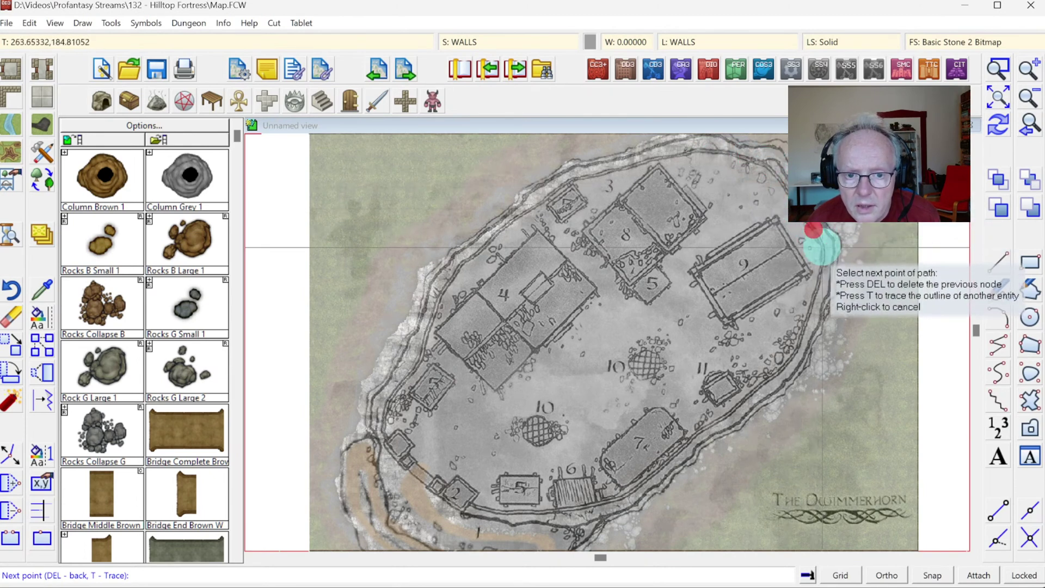
click(817, 284)
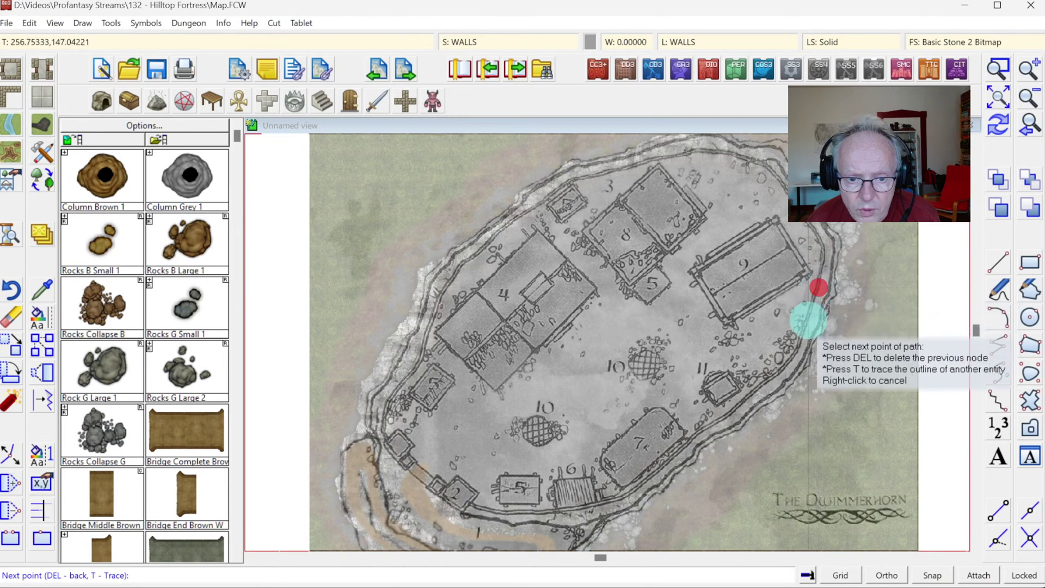
click(809, 321)
click(790, 355)
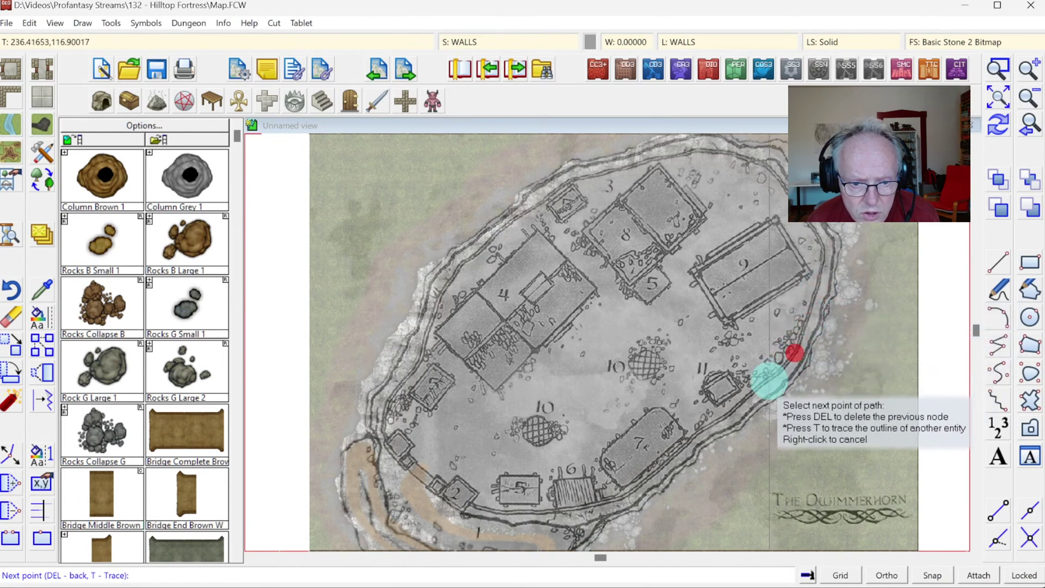
click(769, 381)
click(733, 412)
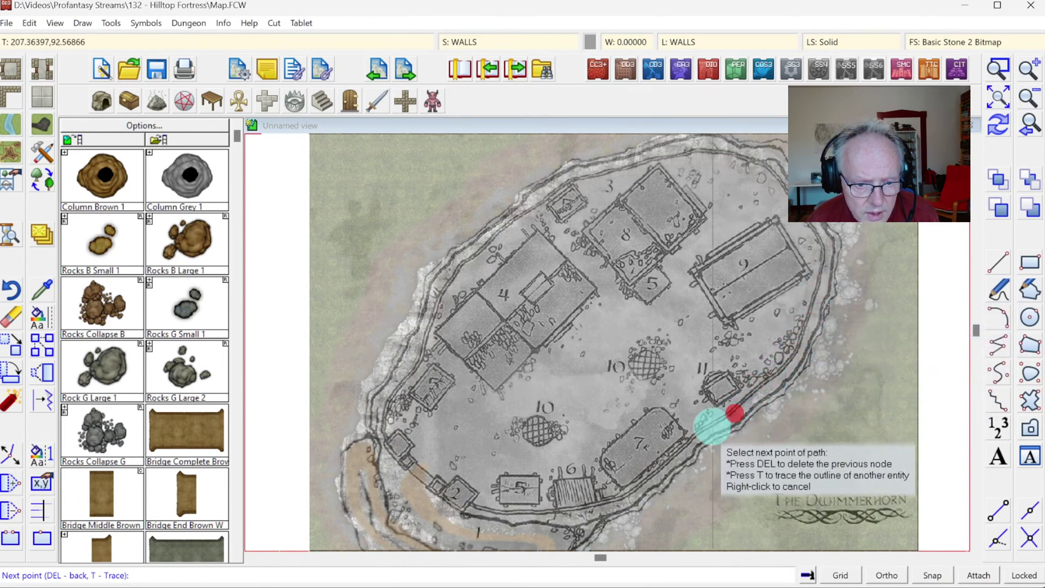
click(698, 434)
click(661, 471)
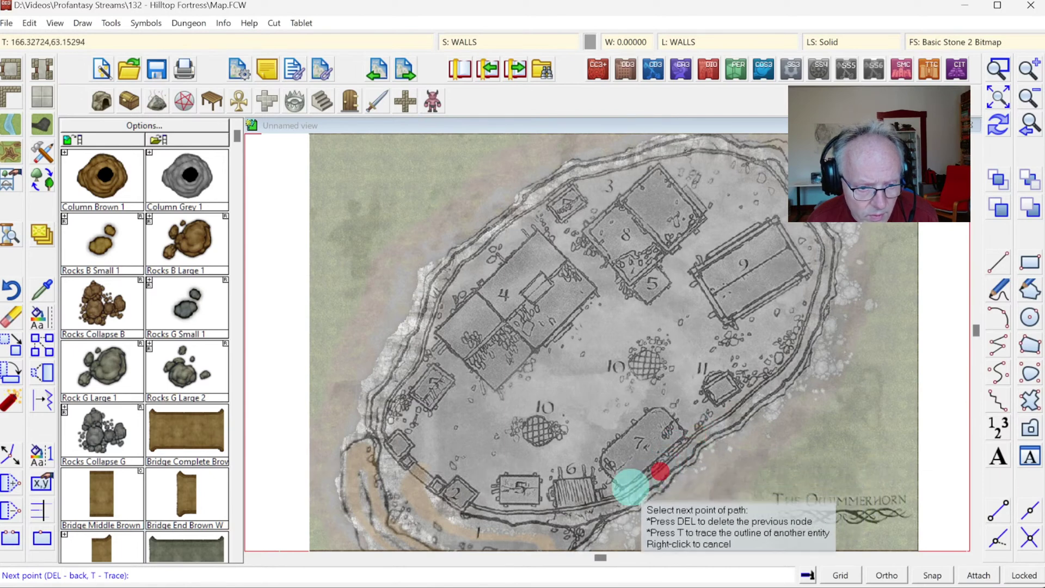
Step: Extend the stone wall path westward along the southern rim to gate building 2 and finish it there
click(622, 497)
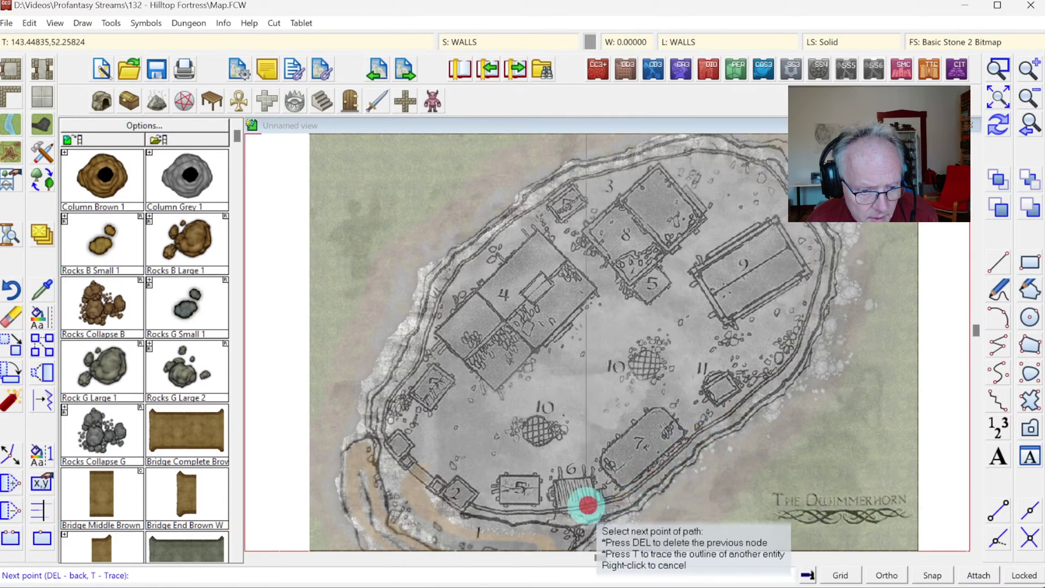
click(532, 507)
click(508, 512)
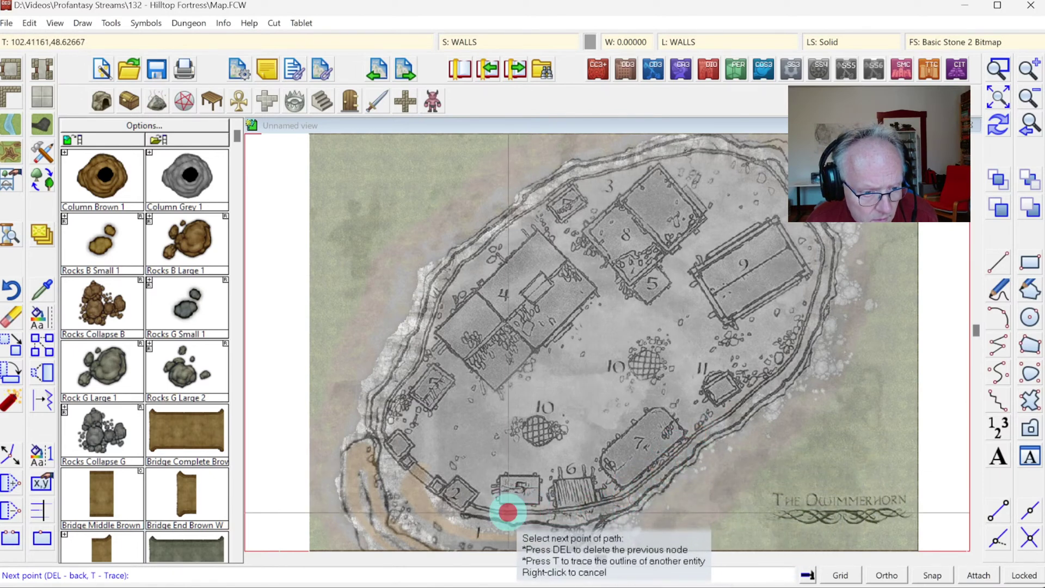
click(481, 509)
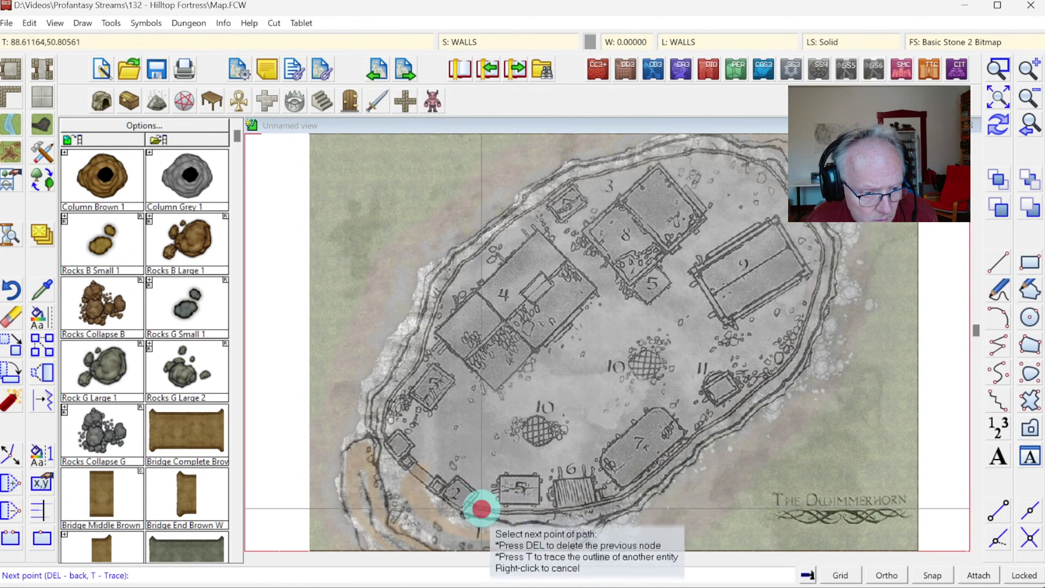
right_click(467, 497)
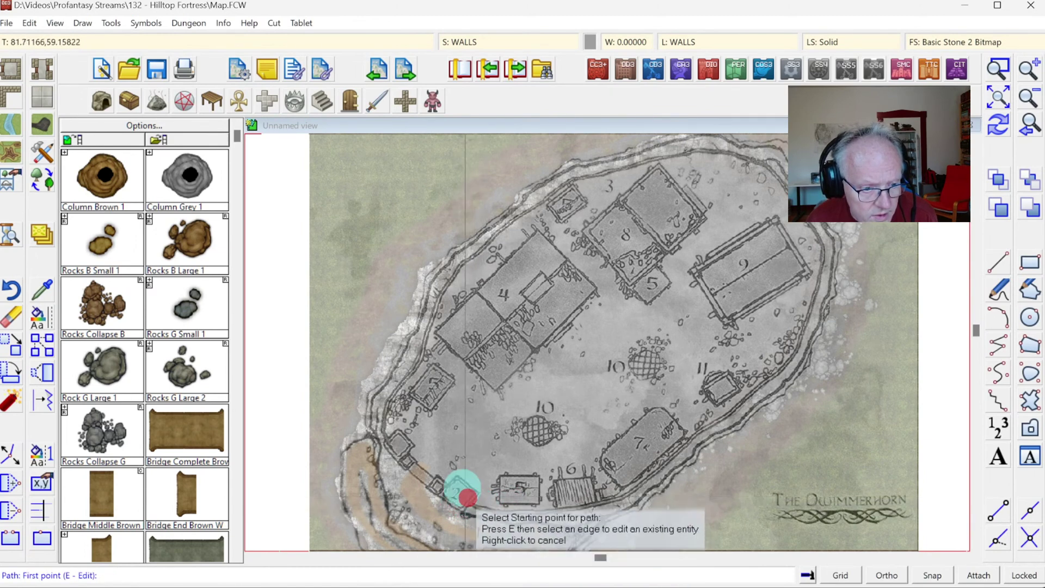
right_click(490, 457)
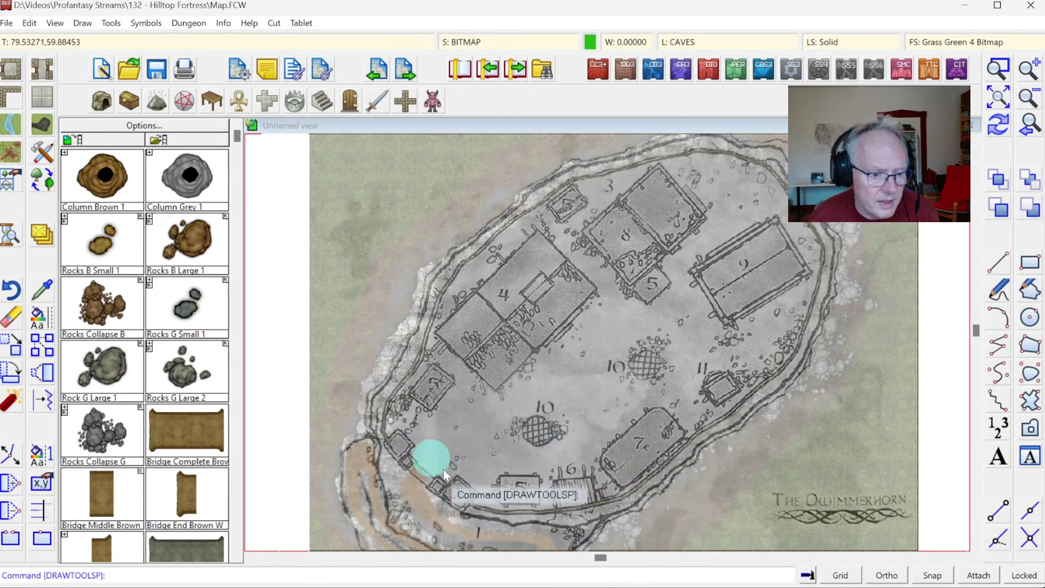
Step: Try to take the drawing properties from the wall at the southern rim, and hide the BITMAP sheet holding the reference sketch
click(42, 289)
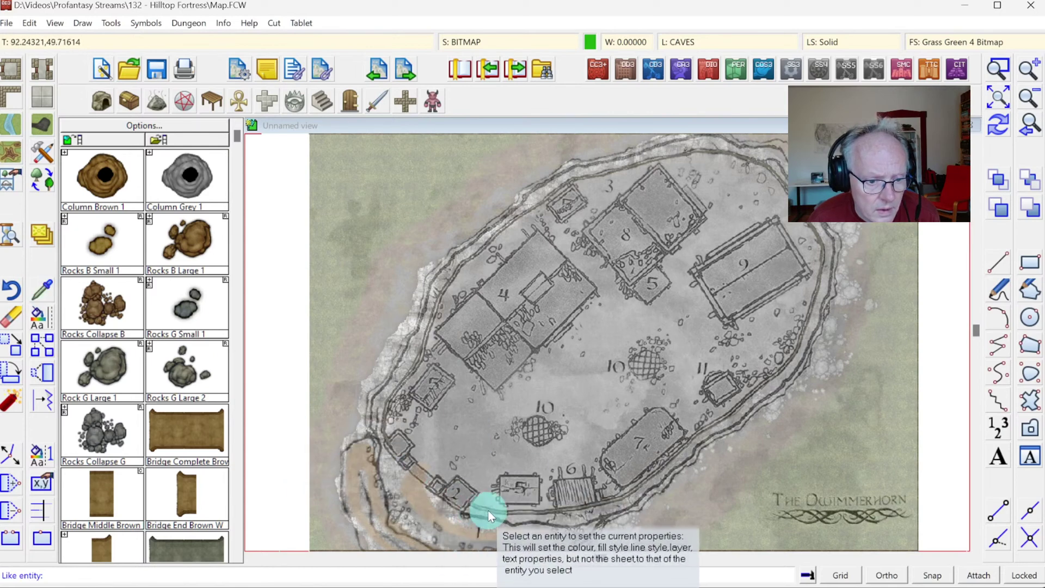
click(488, 510)
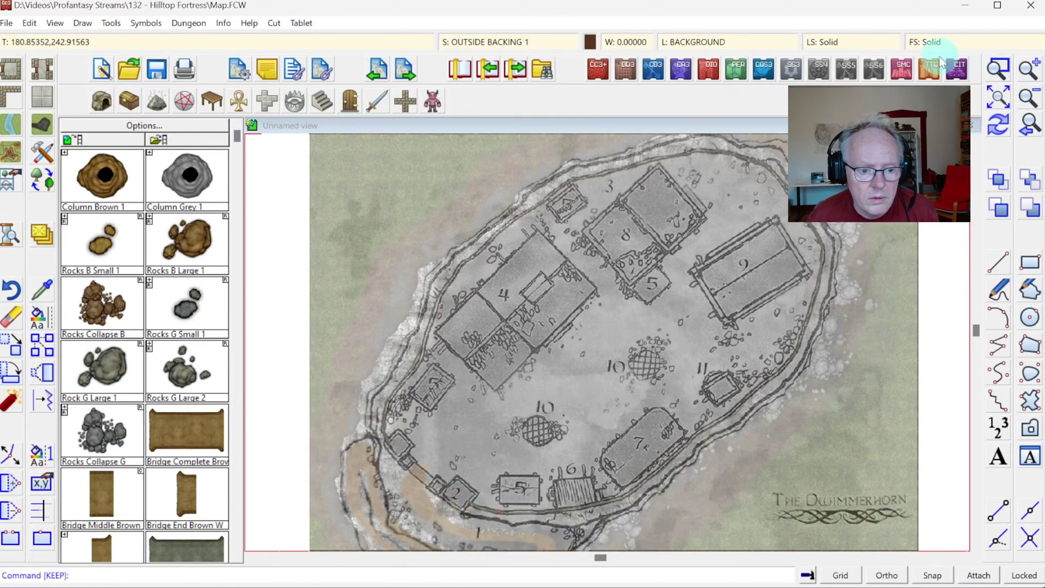
click(1002, 71)
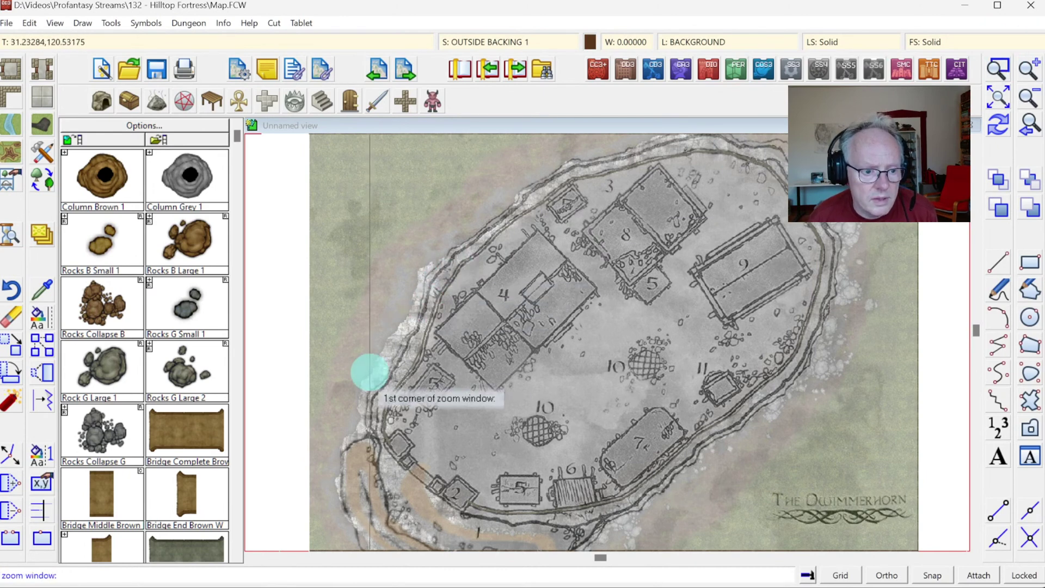
click(367, 369)
click(469, 467)
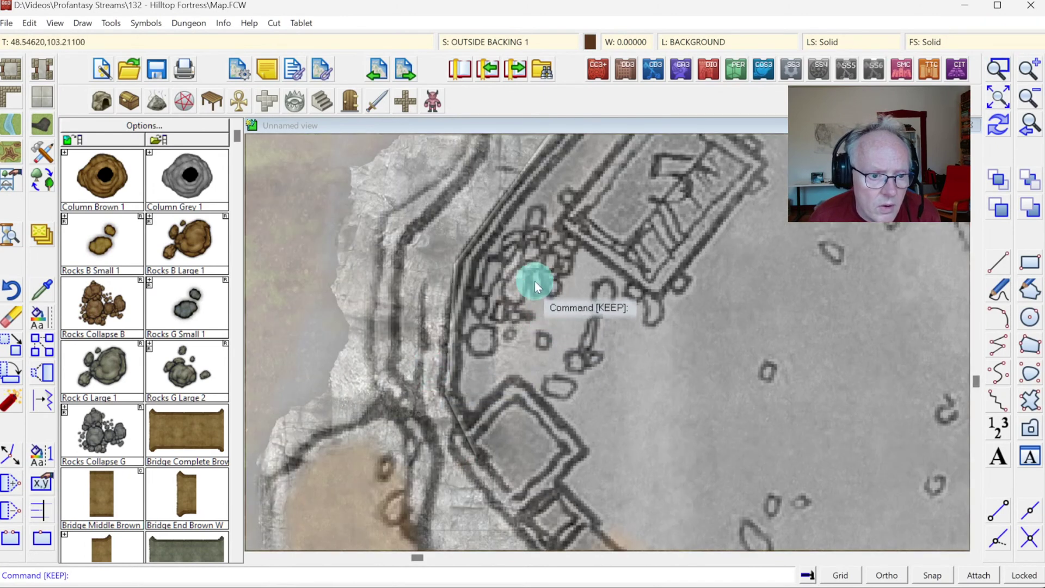
click(486, 38)
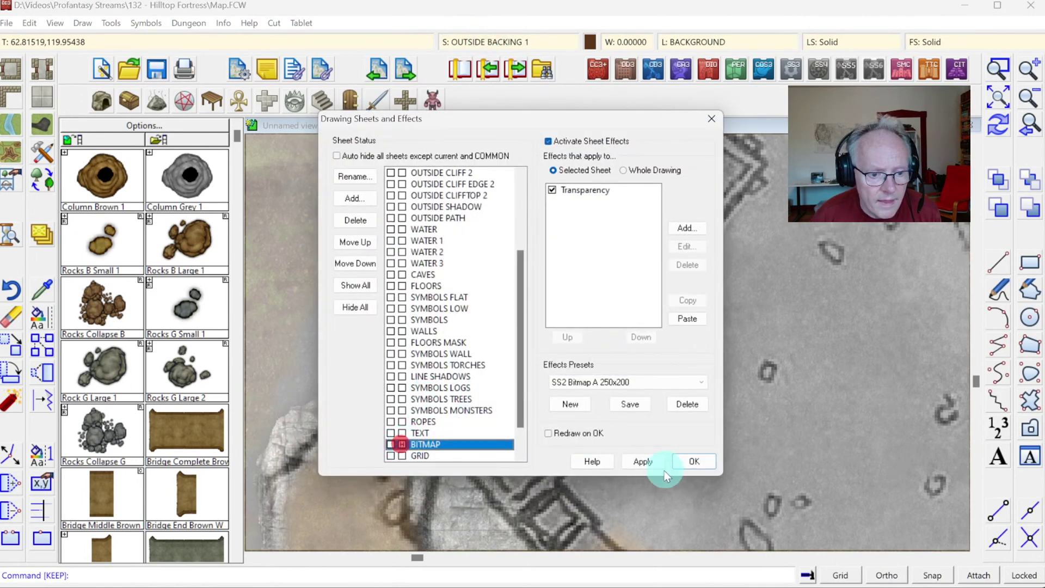
click(690, 459)
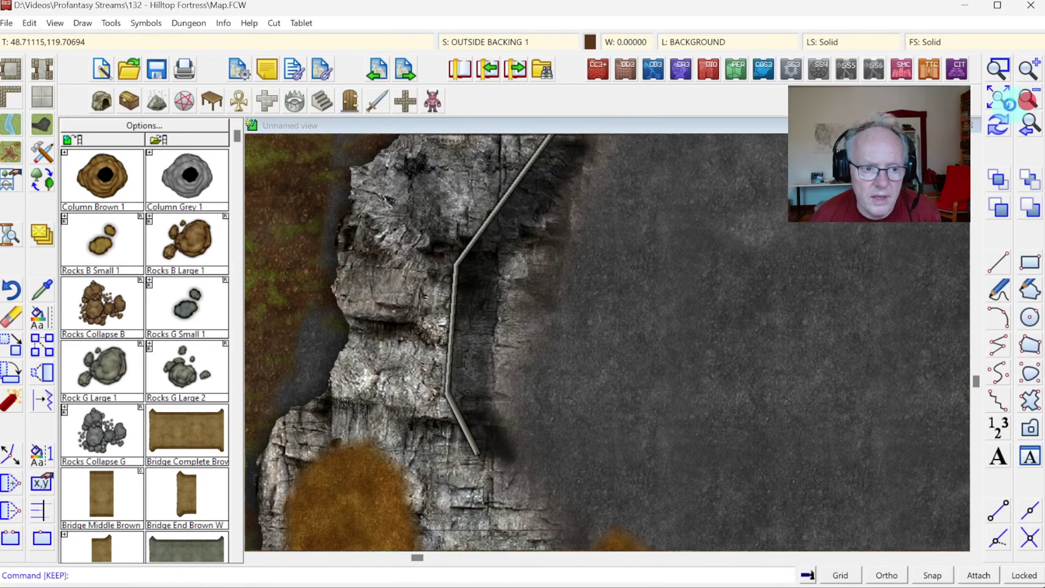
Step: Adopt the stone wall's properties as the current drawing settings, picking the wall at the western rim
click(1029, 103)
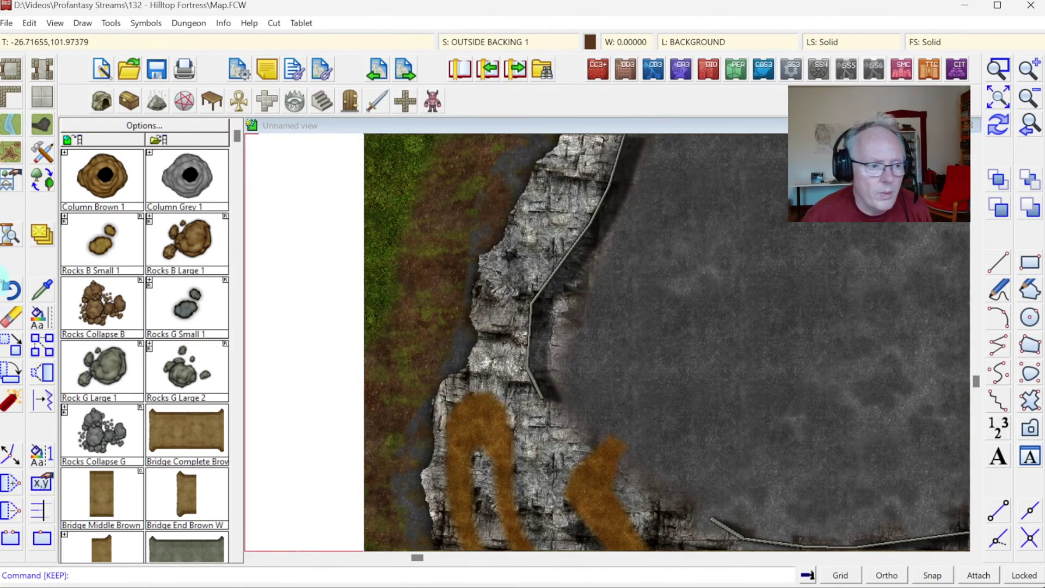
click(52, 292)
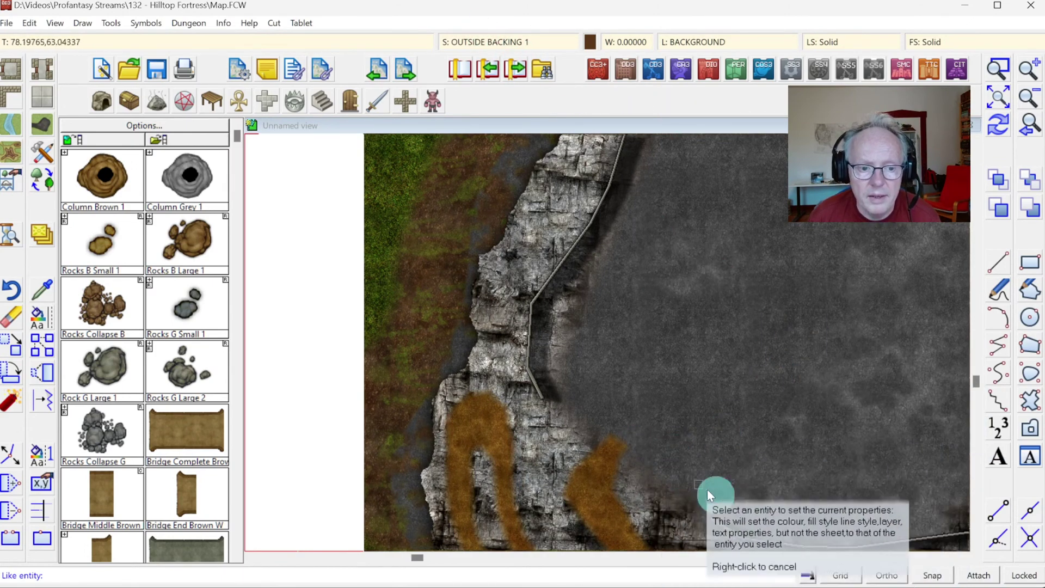
click(529, 342)
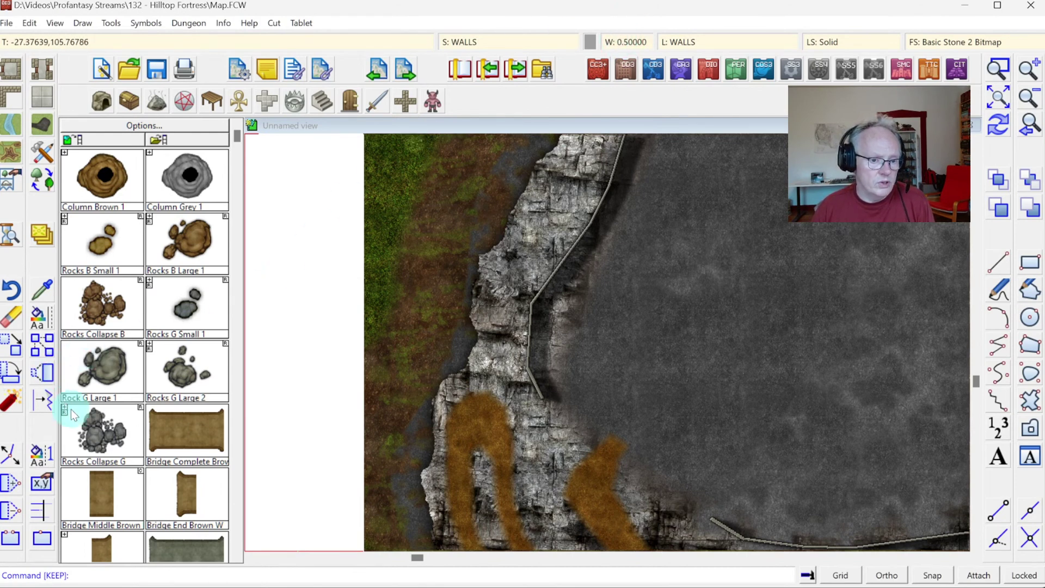
Step: Change the line width of the fortress's stone perimeter wall to 2
right_click(41, 320)
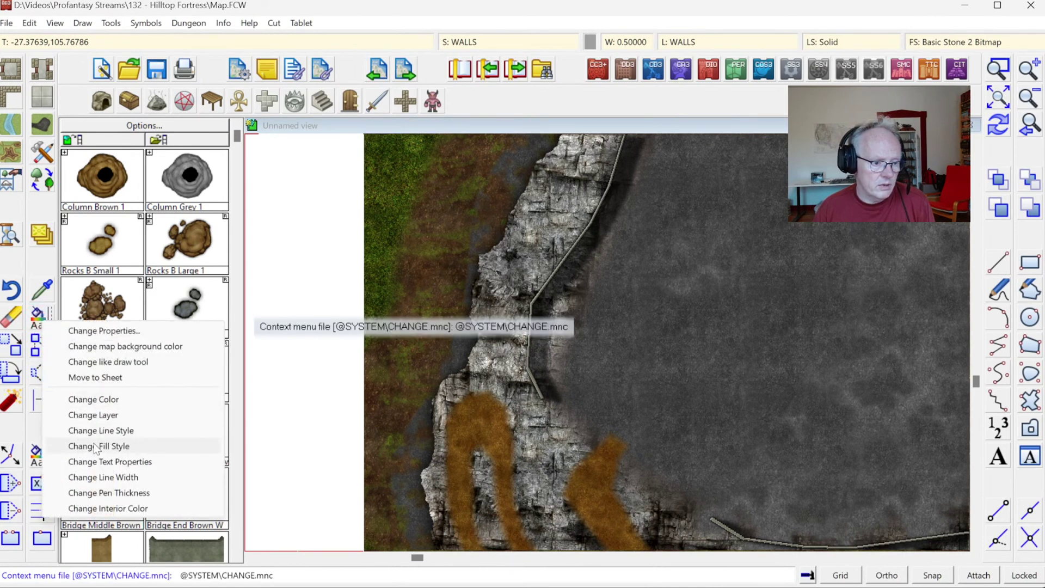
click(96, 478)
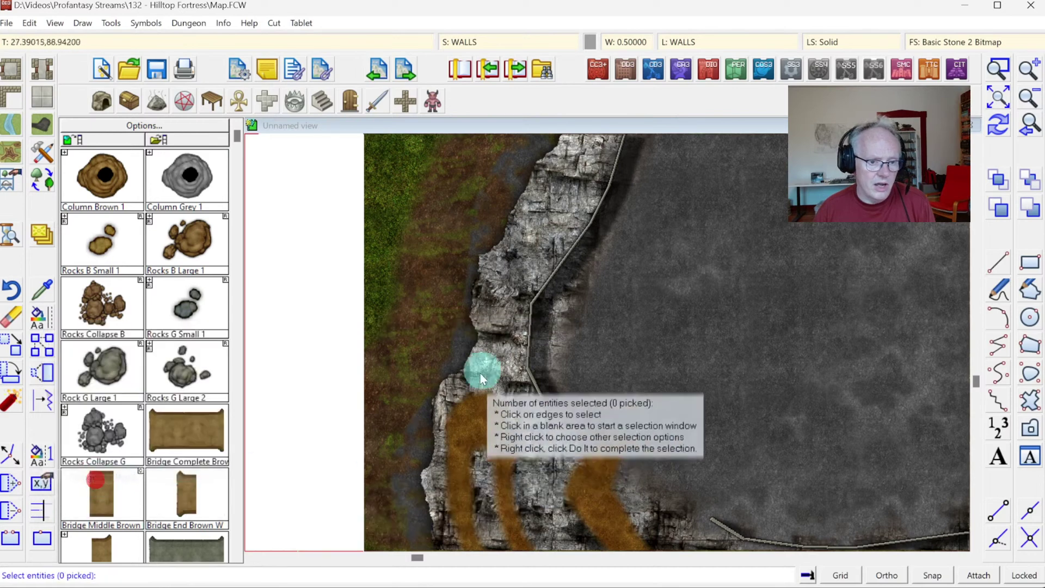
click(547, 283)
right_click(640, 334)
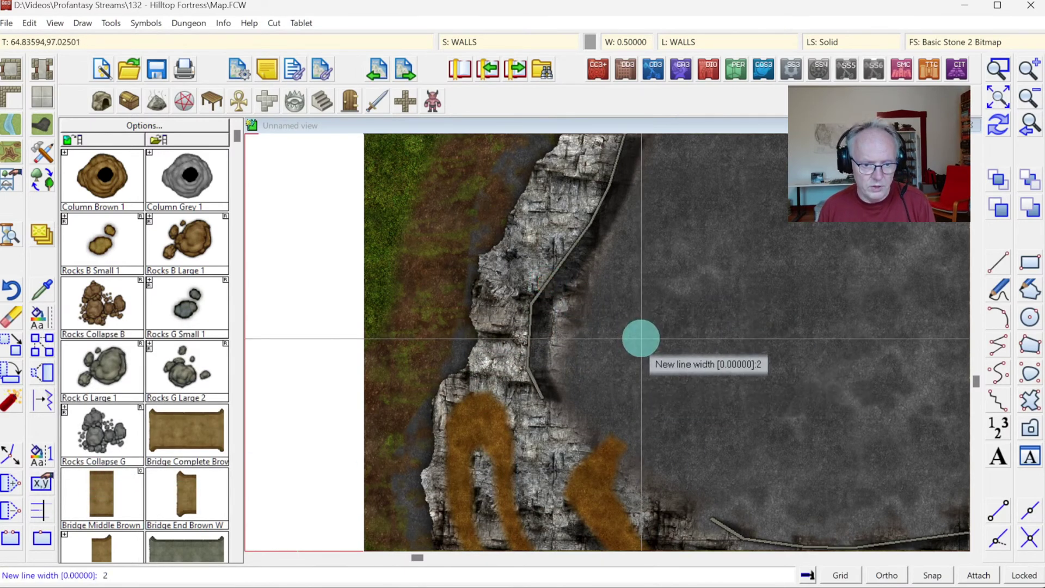
key(Return)
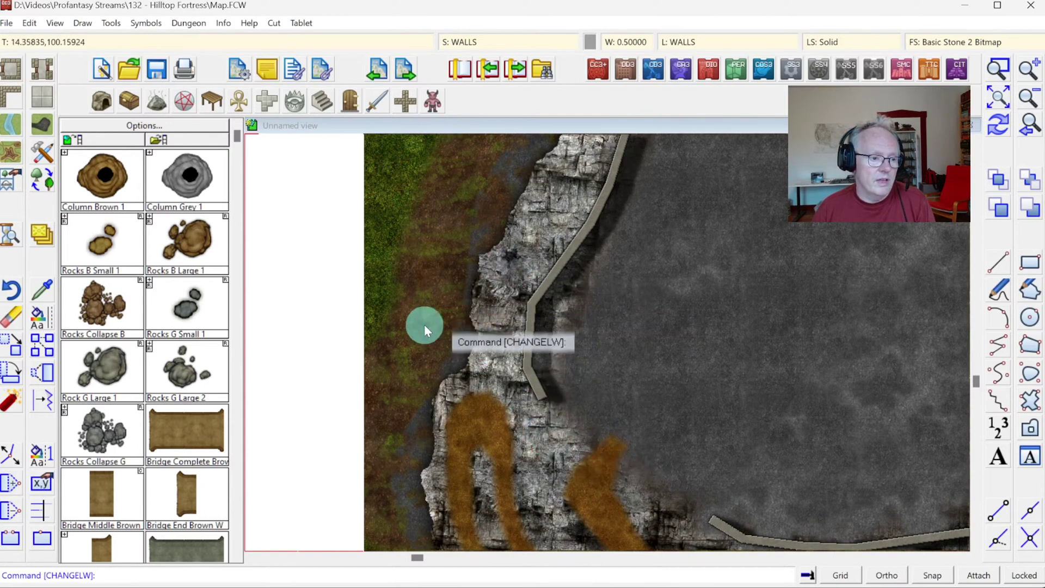
Step: Look through the bitmap fill styles for a stone texture that suits the perimeter wall
click(936, 40)
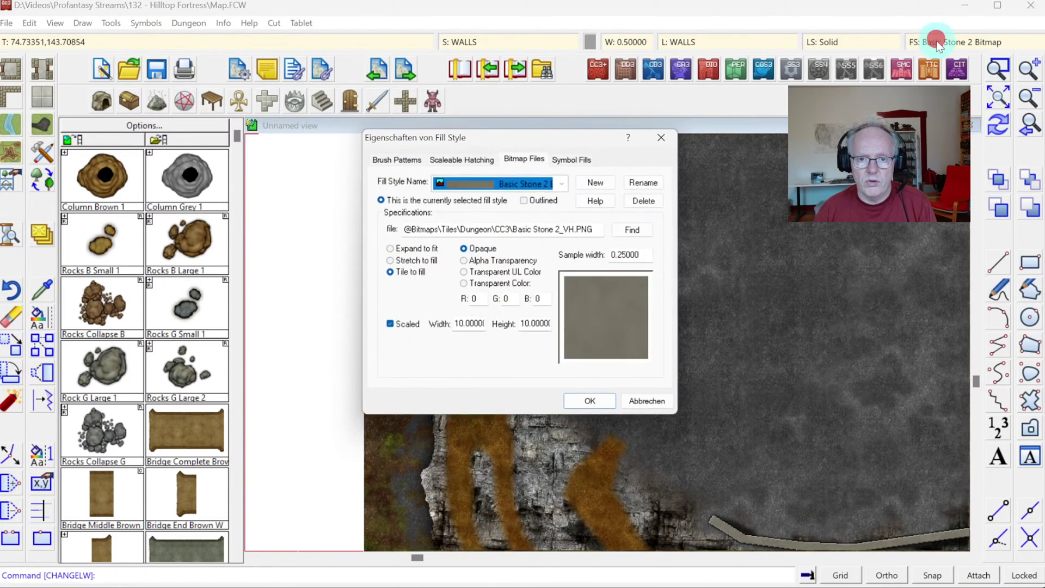
click(568, 184)
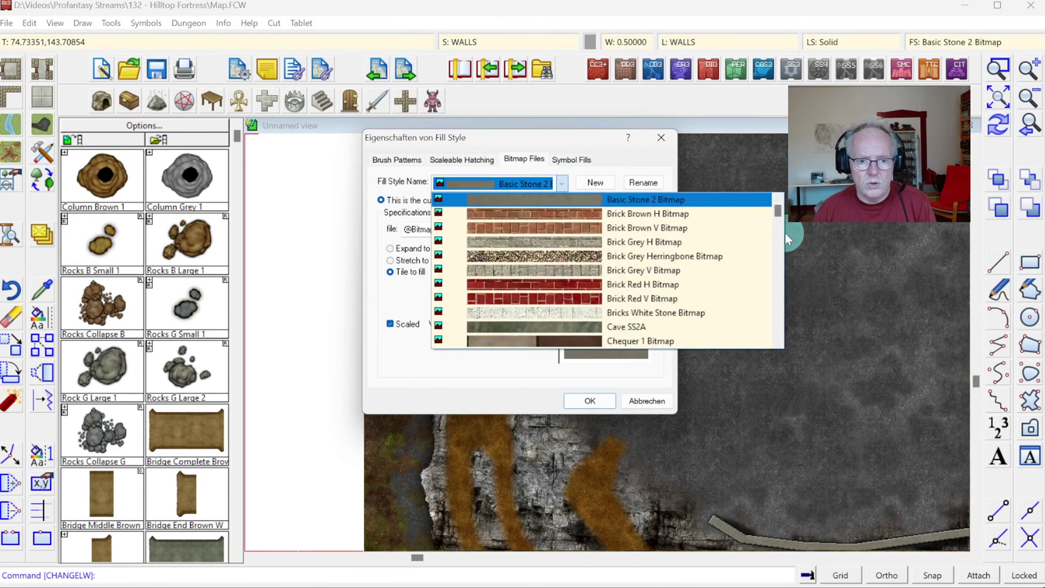
drag(777, 207, 781, 240)
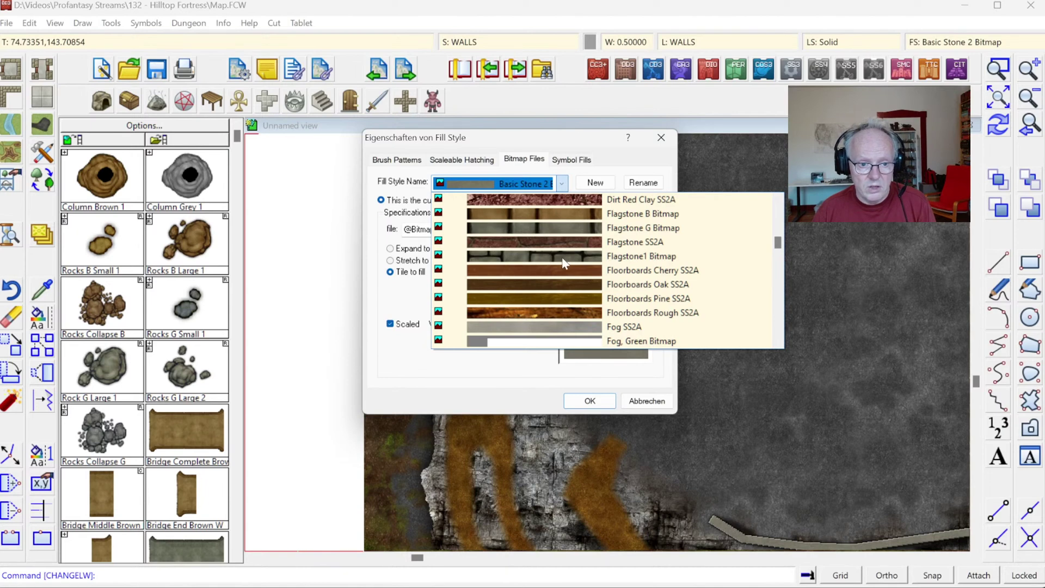
drag(777, 243, 786, 271)
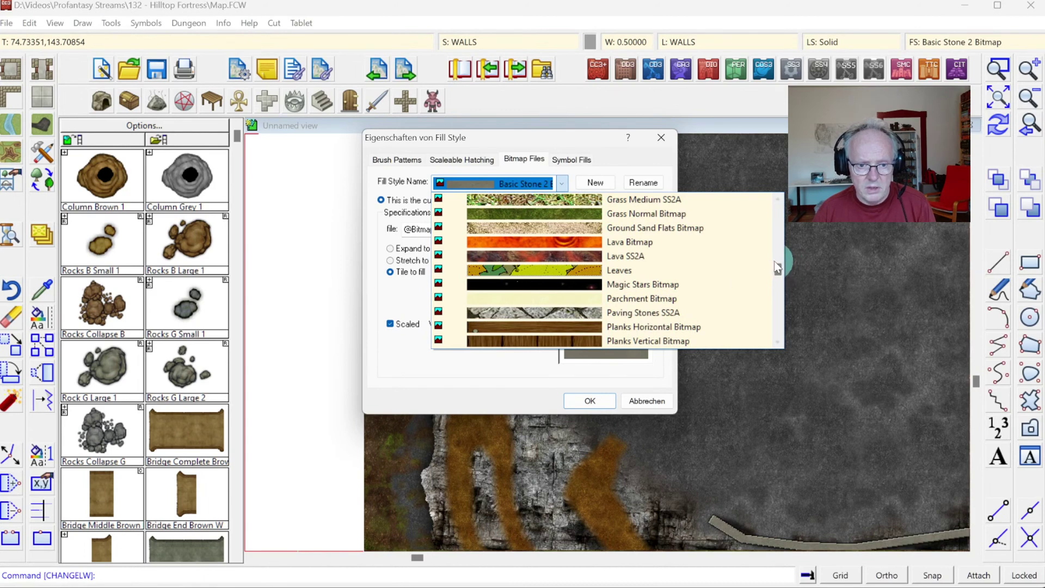
drag(781, 275, 790, 306)
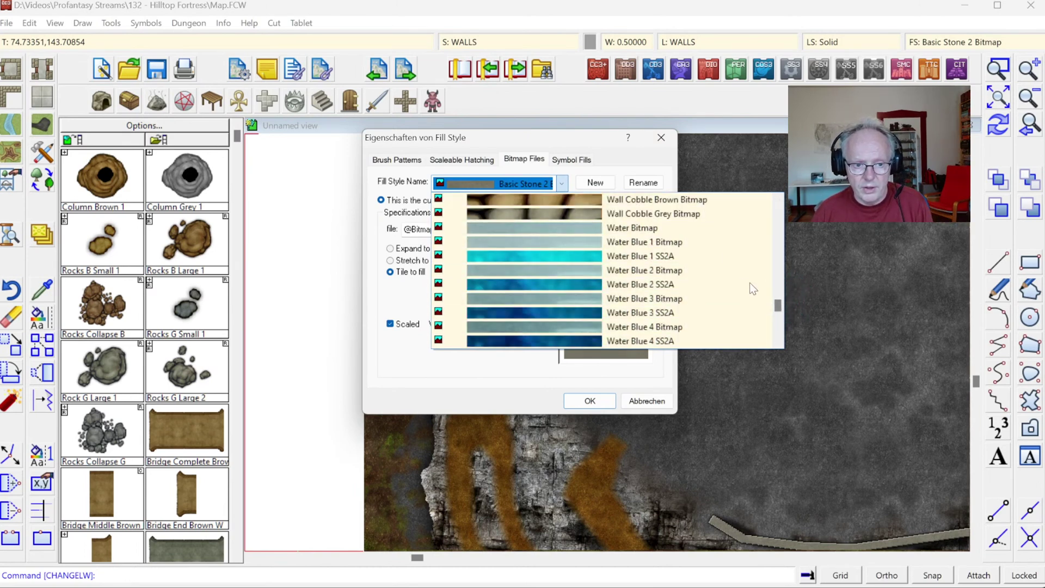
drag(782, 302, 780, 277)
click(536, 229)
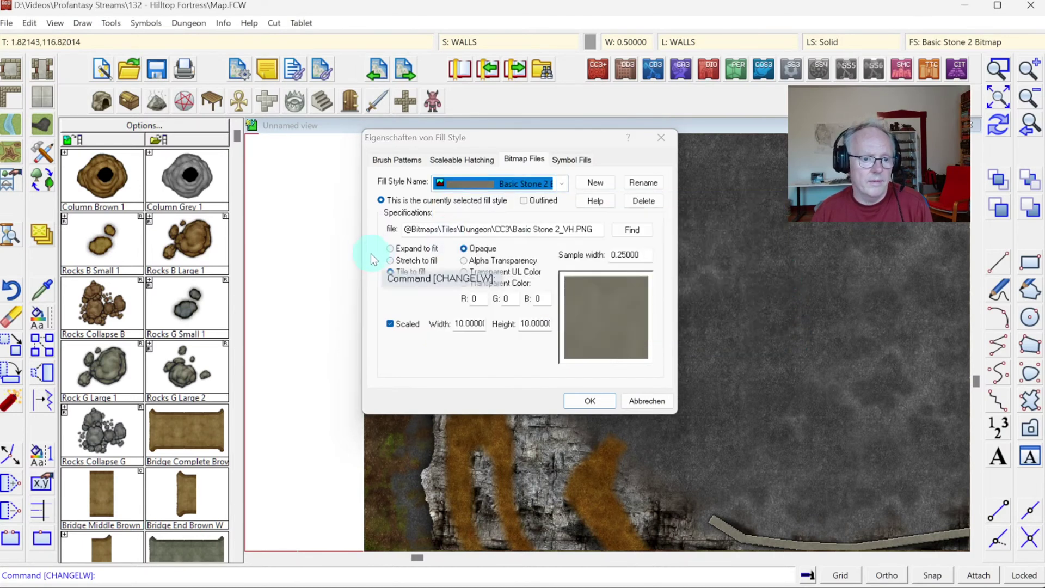
key(Escape)
click(176, 246)
Step: Change the perimeter wall's fill style to Paving Stones SS2A
right_click(48, 322)
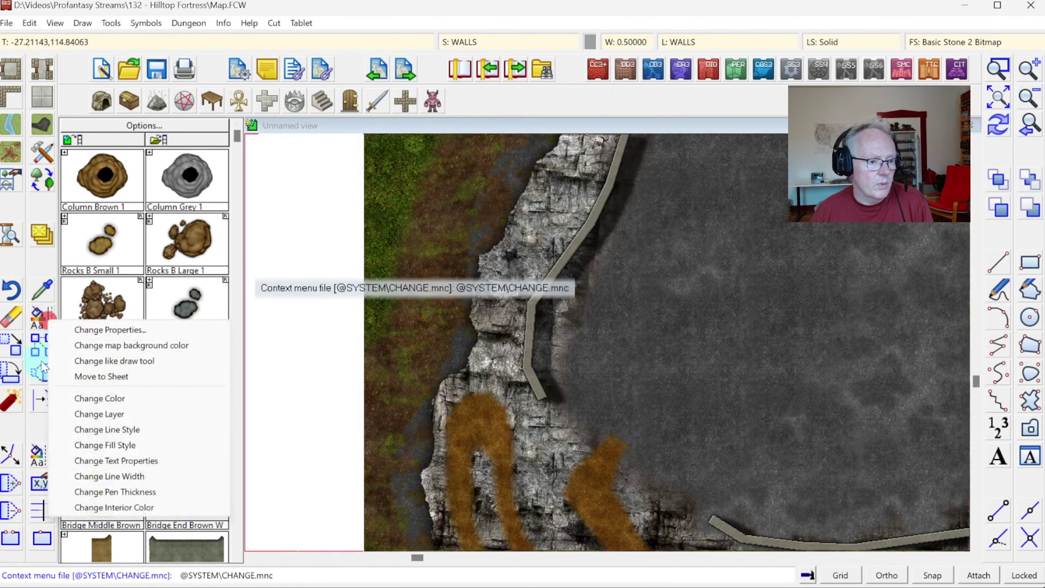
click(118, 444)
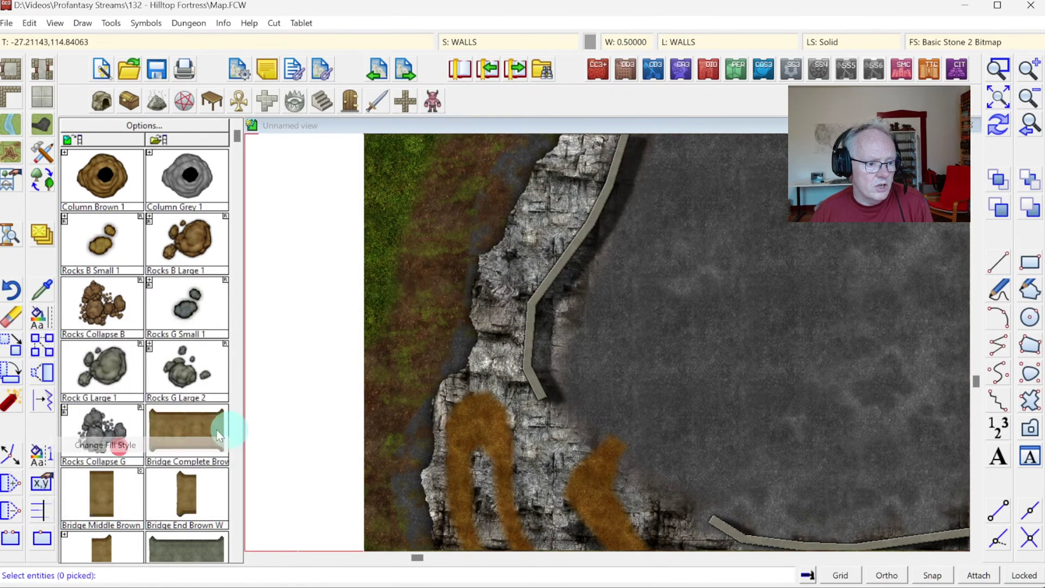
click(533, 351)
key(Return)
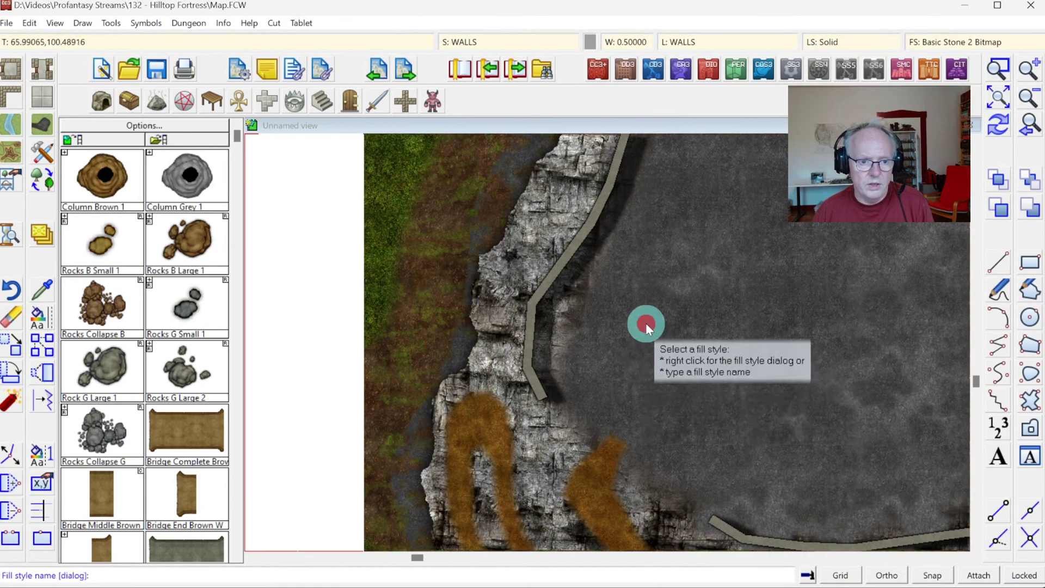
right_click(645, 323)
click(557, 187)
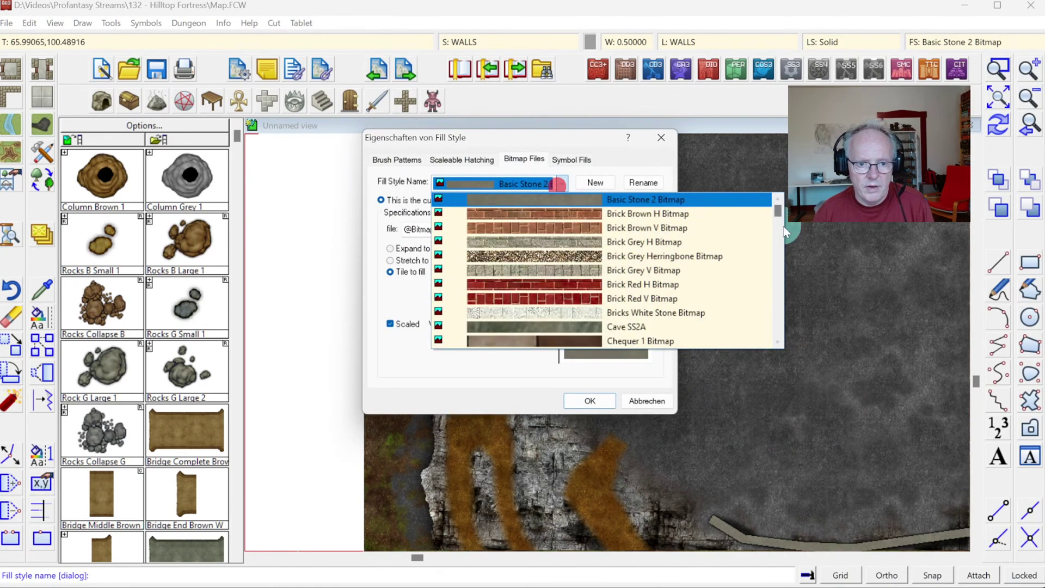
drag(777, 210, 790, 275)
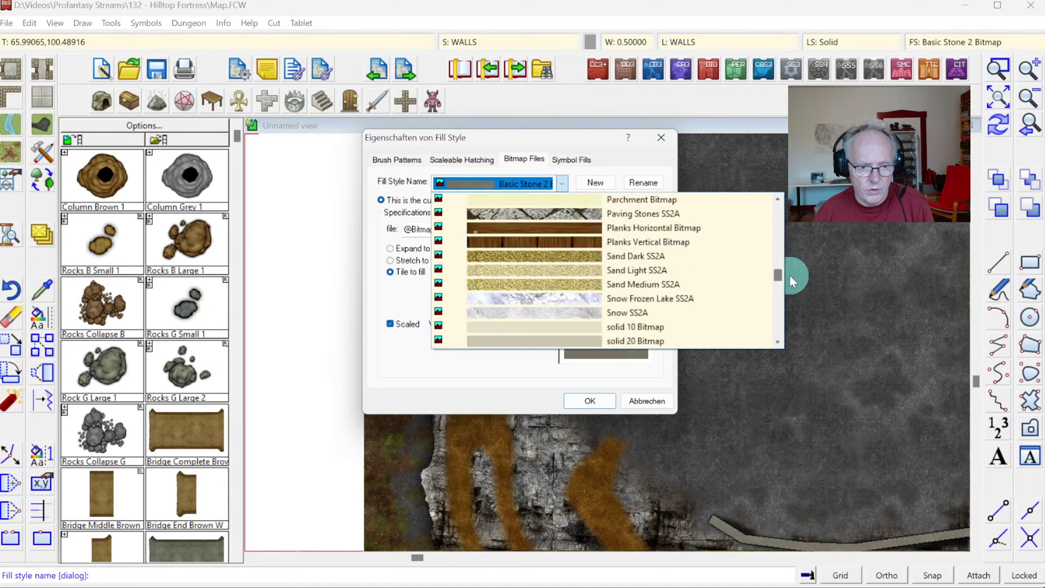
click(648, 213)
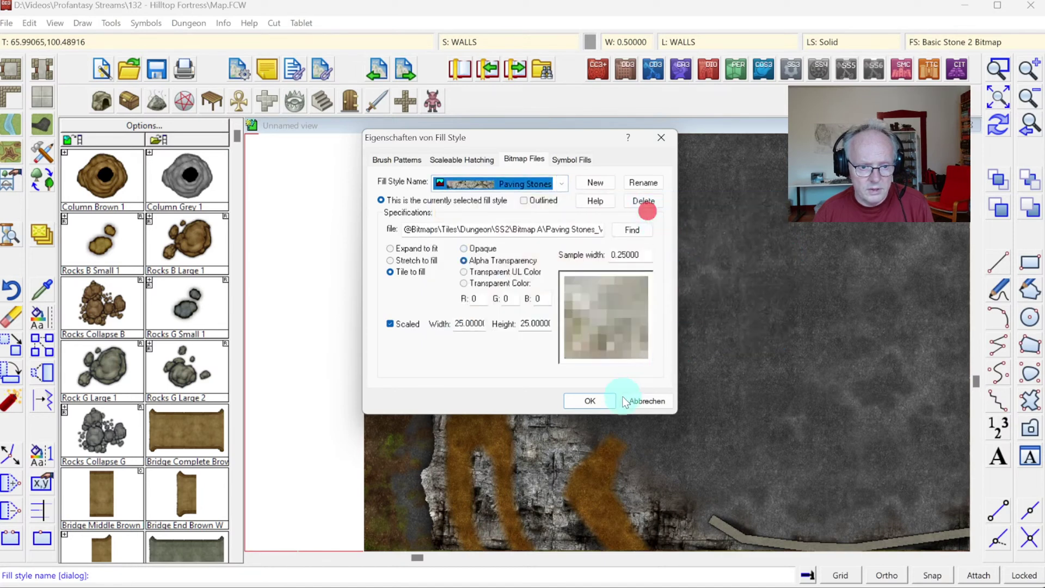
click(599, 402)
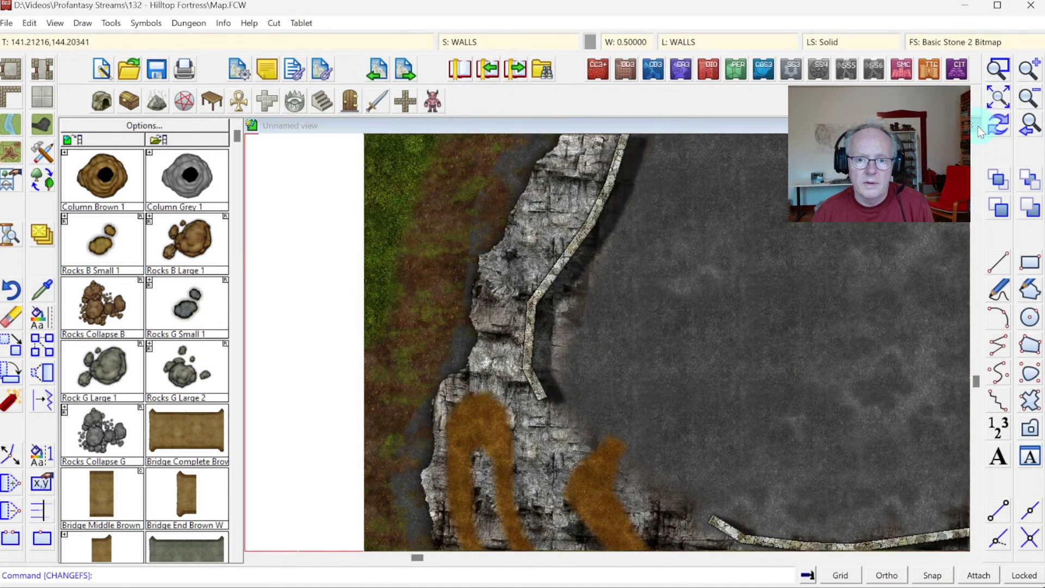
Step: Examine the wall's paving stone texture up close at its western end, across the whole map and around the open gate gap
click(1000, 71)
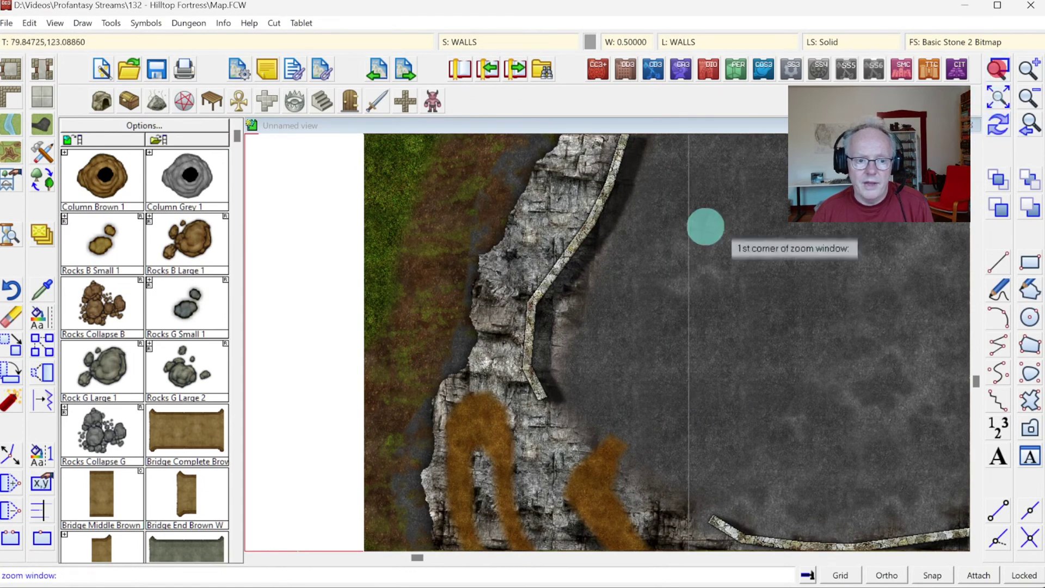
click(492, 281)
click(624, 402)
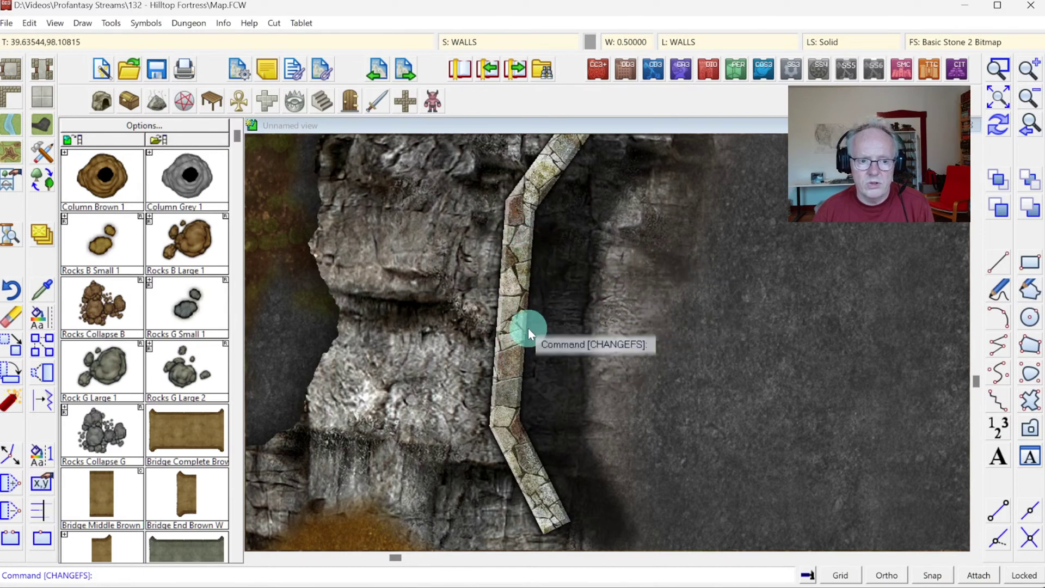
click(1004, 105)
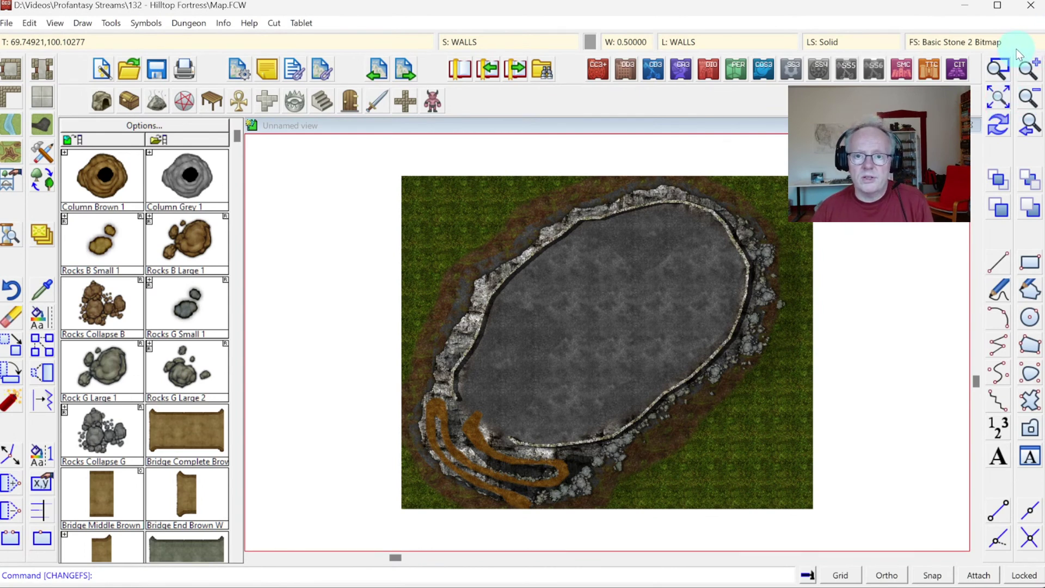
click(996, 70)
click(440, 348)
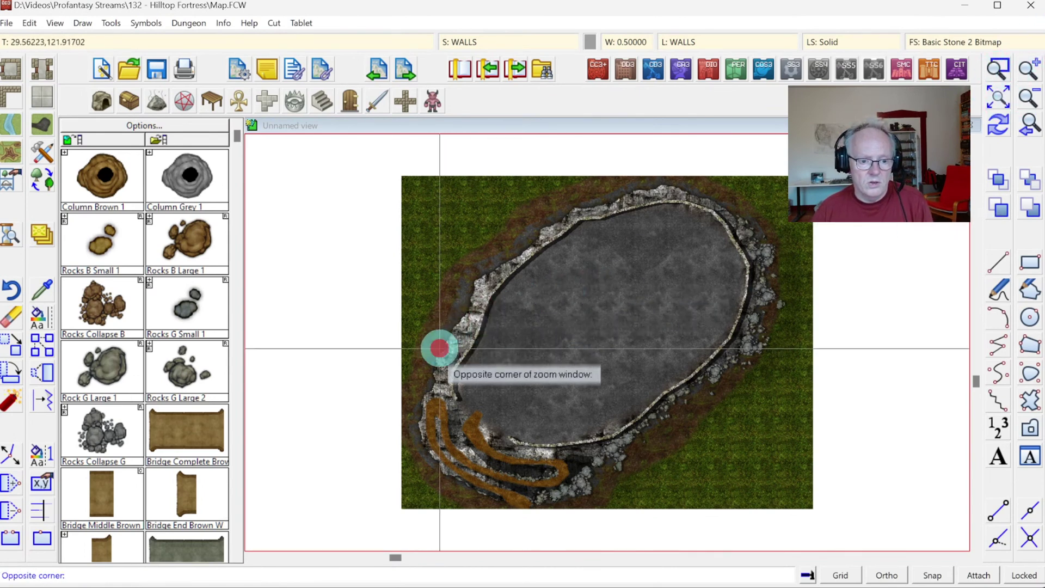
click(581, 467)
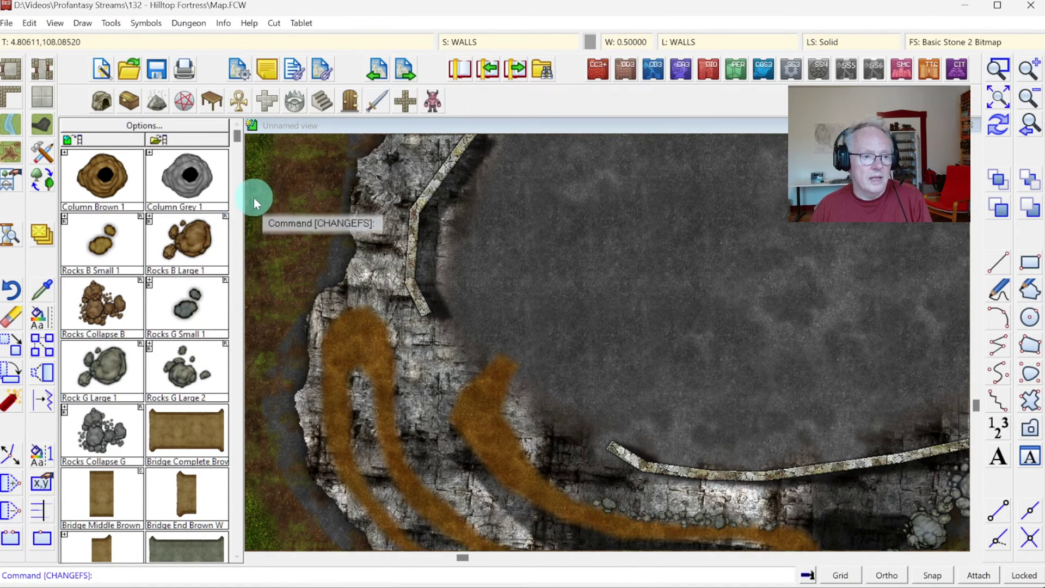
Step: Load the CA138_Default symbol catalog from the CA138 City Ruins folder of the Cities symbols
click(187, 139)
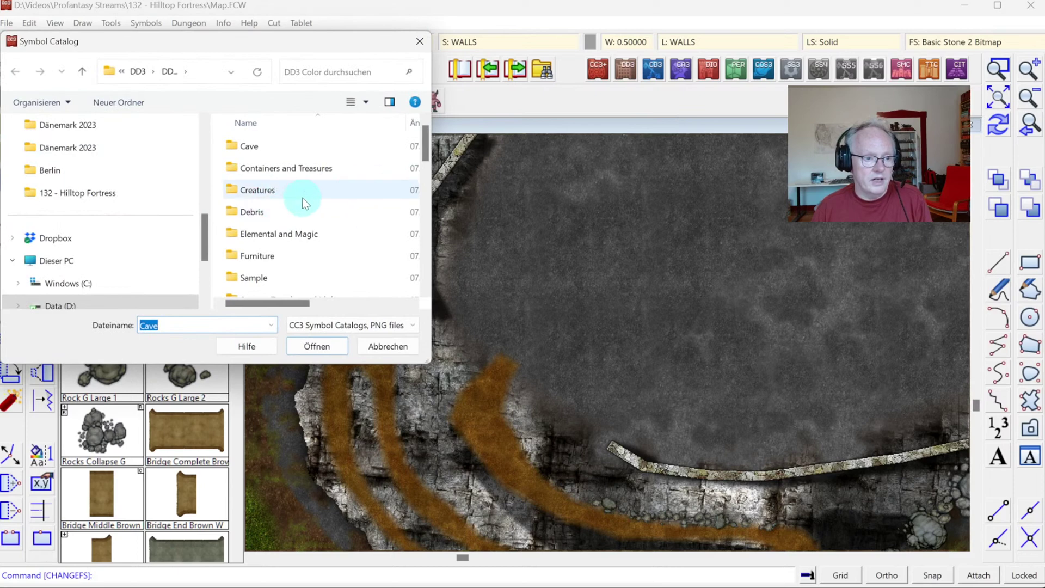
click(82, 71)
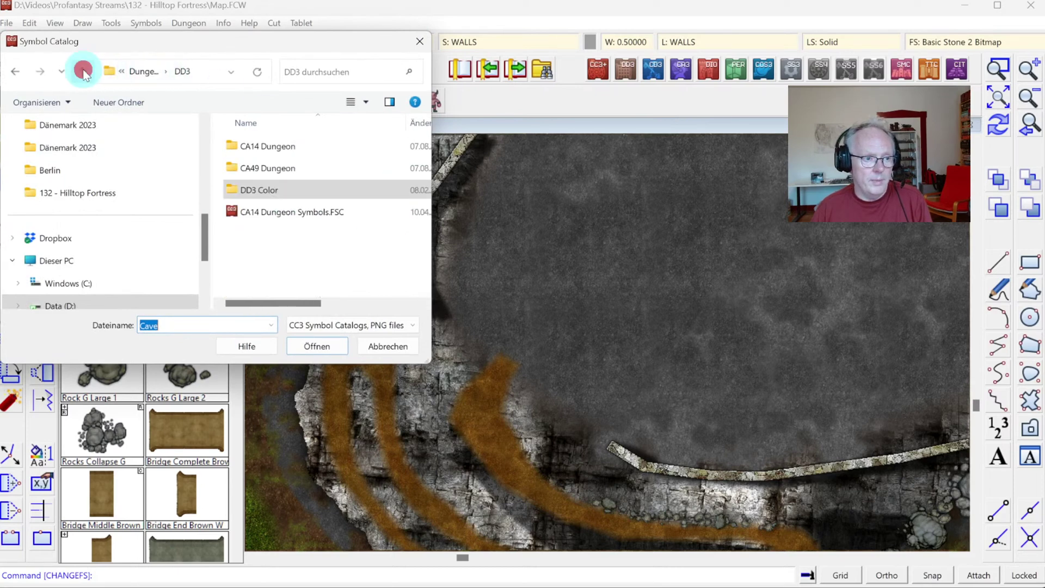
click(83, 70)
click(82, 70)
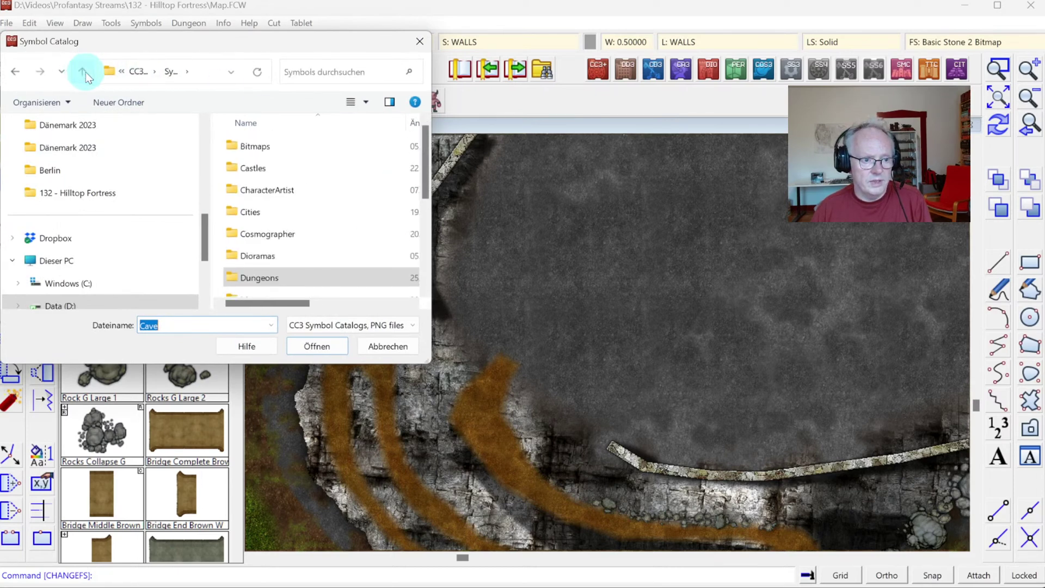
double_click(255, 212)
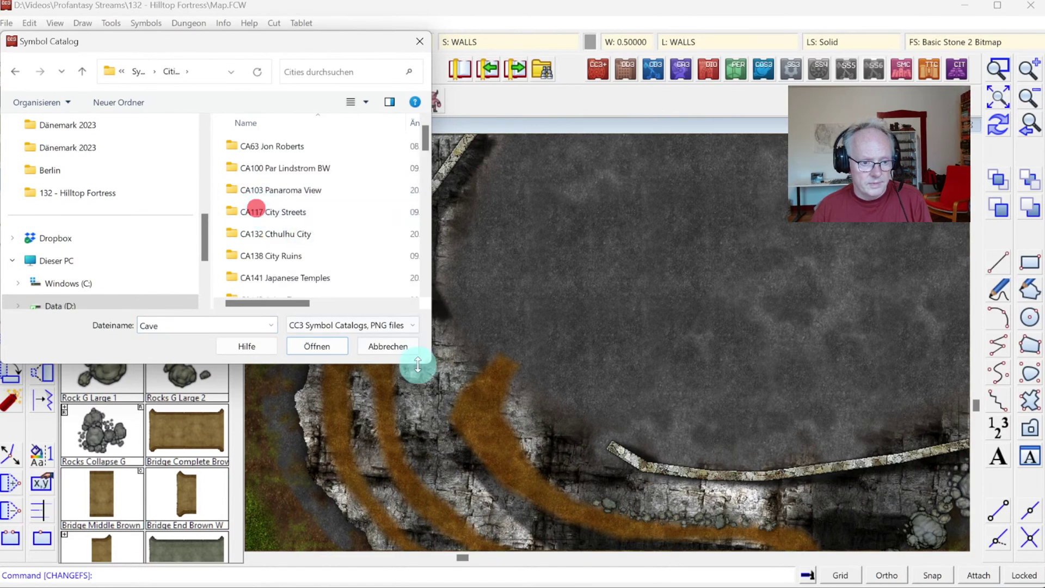
drag(428, 360, 893, 522)
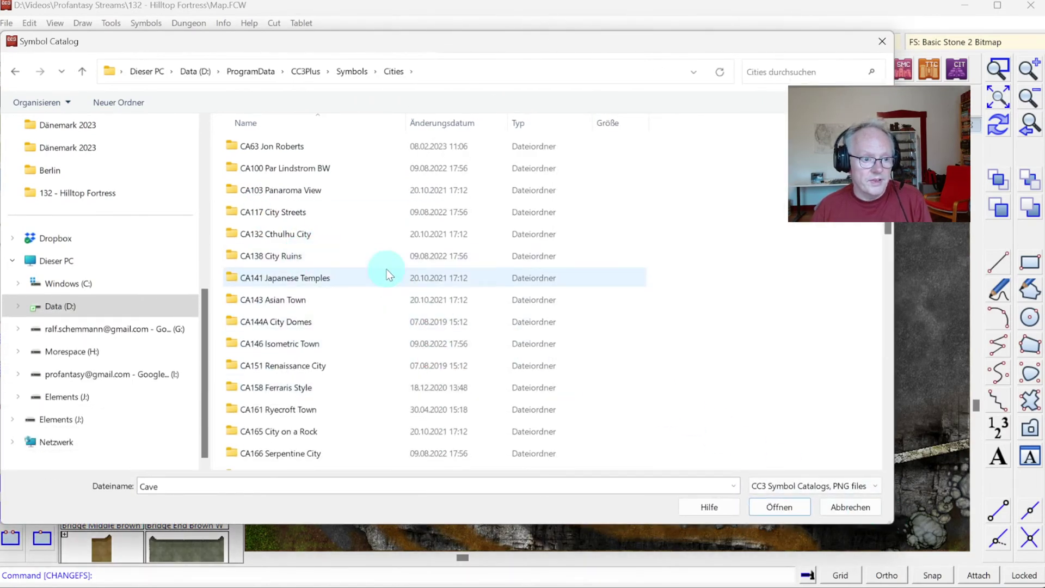
double_click(327, 255)
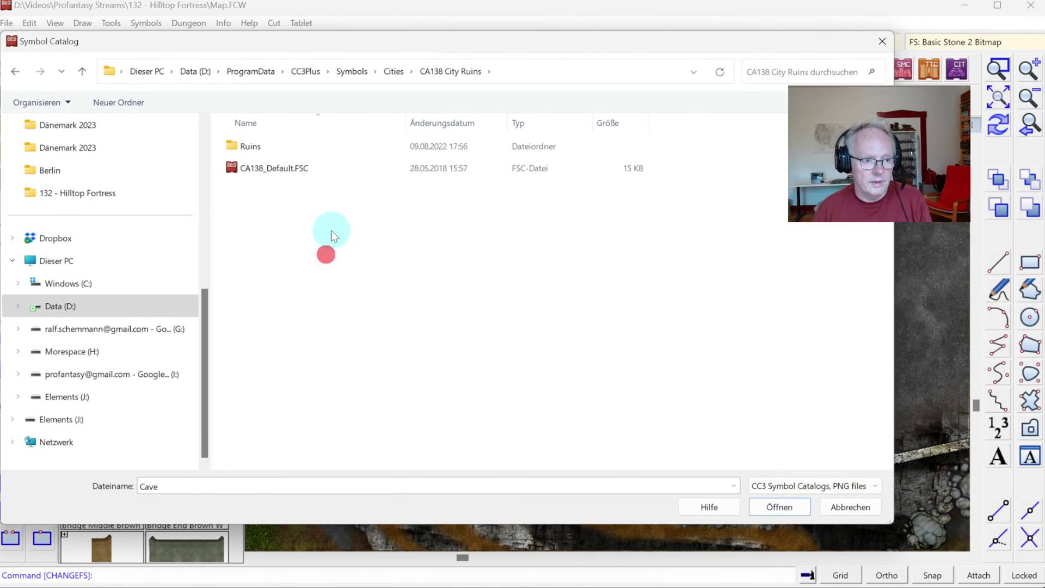
click(278, 168)
double_click(278, 169)
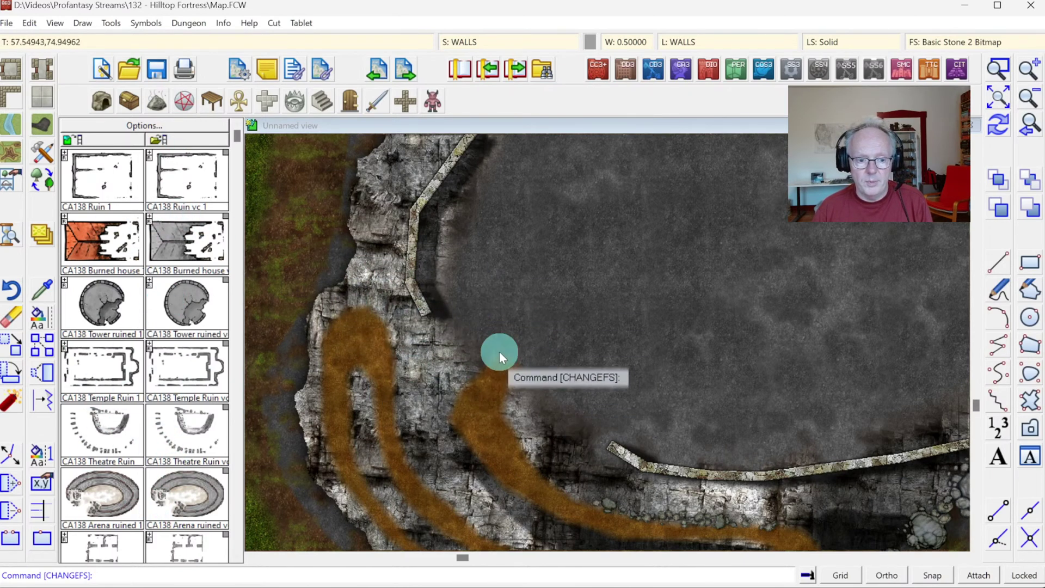
Step: Look through the folders and catalogs of the Cities symbols for ones that suit the fortress
click(173, 140)
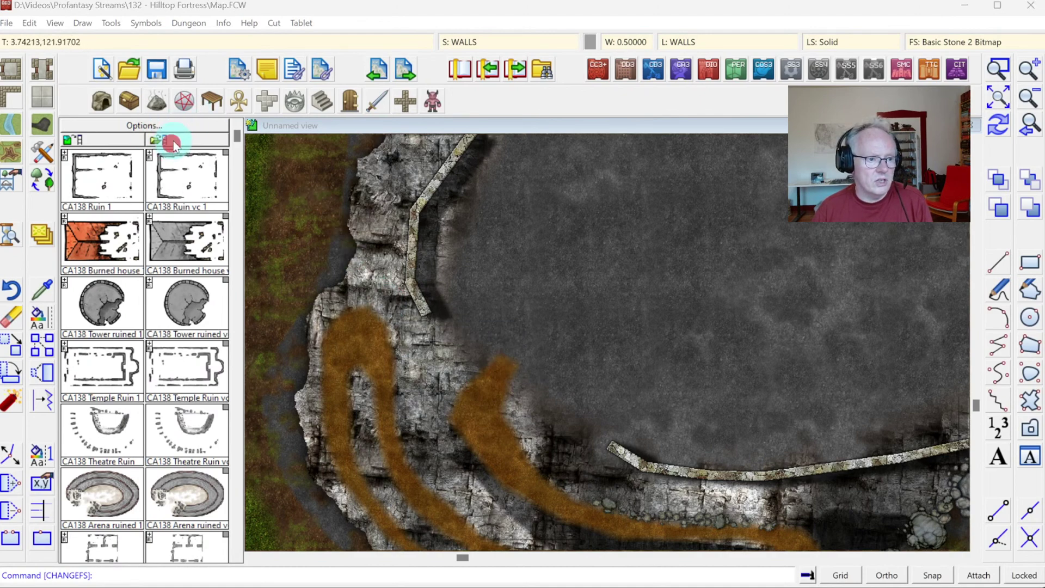
click(395, 72)
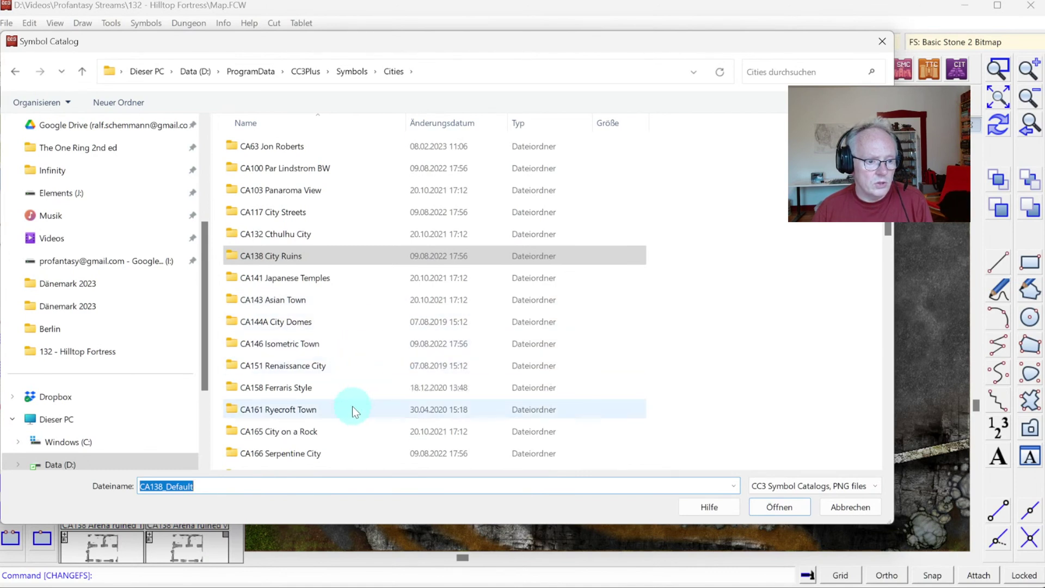
scroll(350, 411, down, 4)
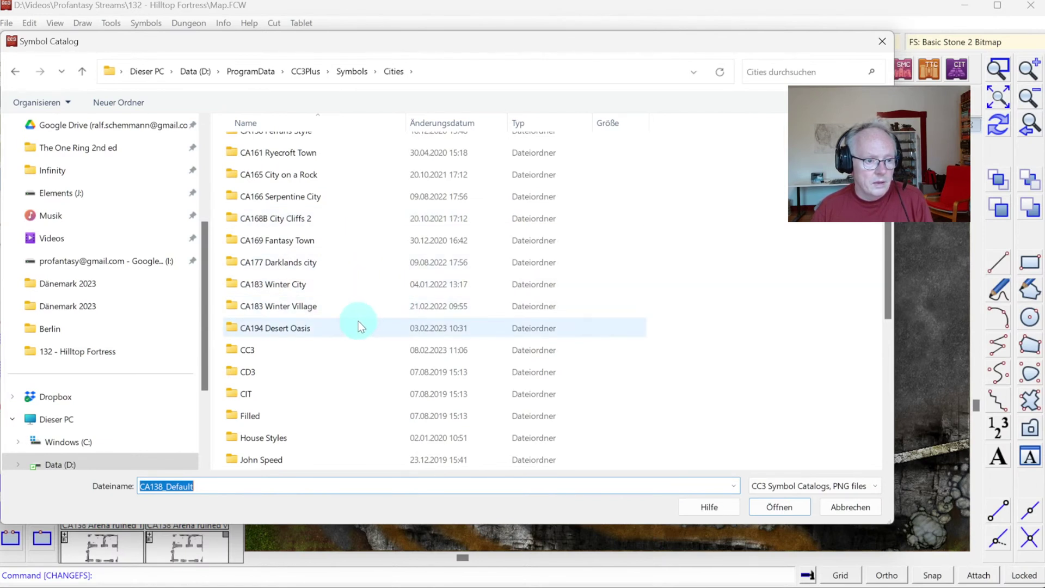
scroll(370, 302, up, 5)
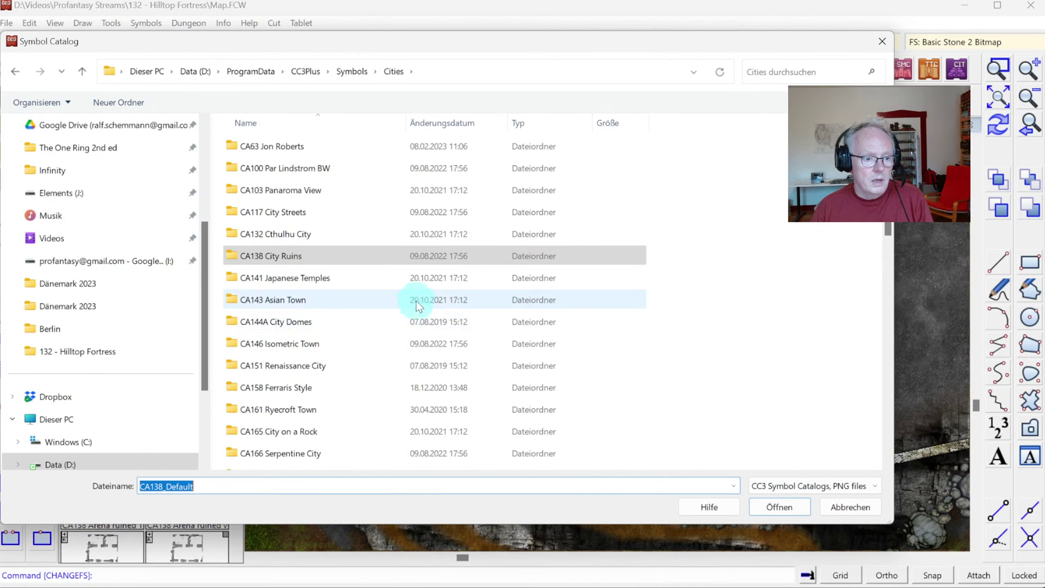
scroll(416, 301, down, 4)
scroll(401, 338, down, 4)
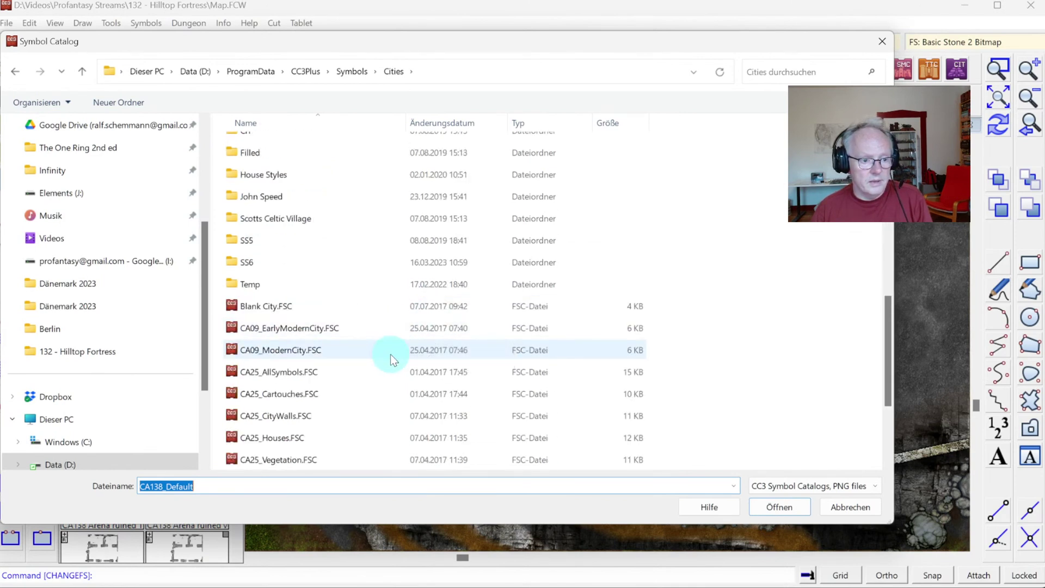
scroll(358, 346, down, 2)
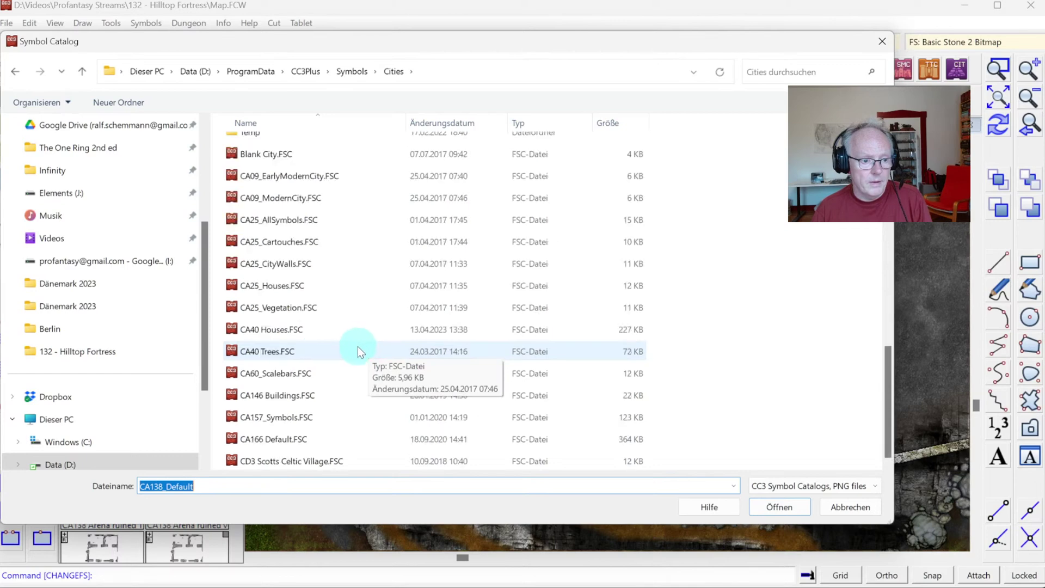
scroll(350, 335, up, 10)
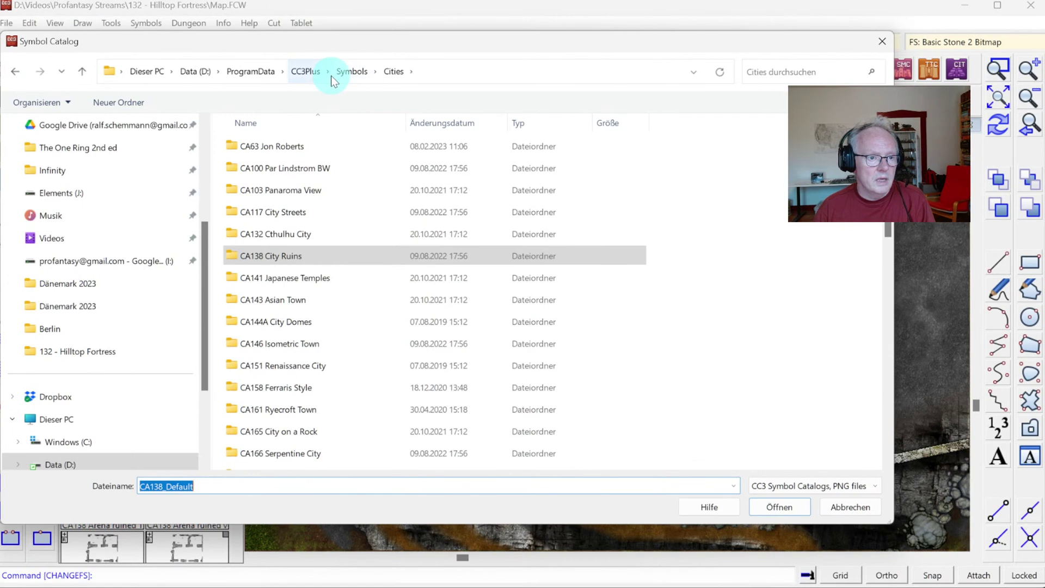
Step: Look through the 2022 Forest Trail catalogs among the Dungeons symbols for fortress structures
click(350, 72)
click(267, 258)
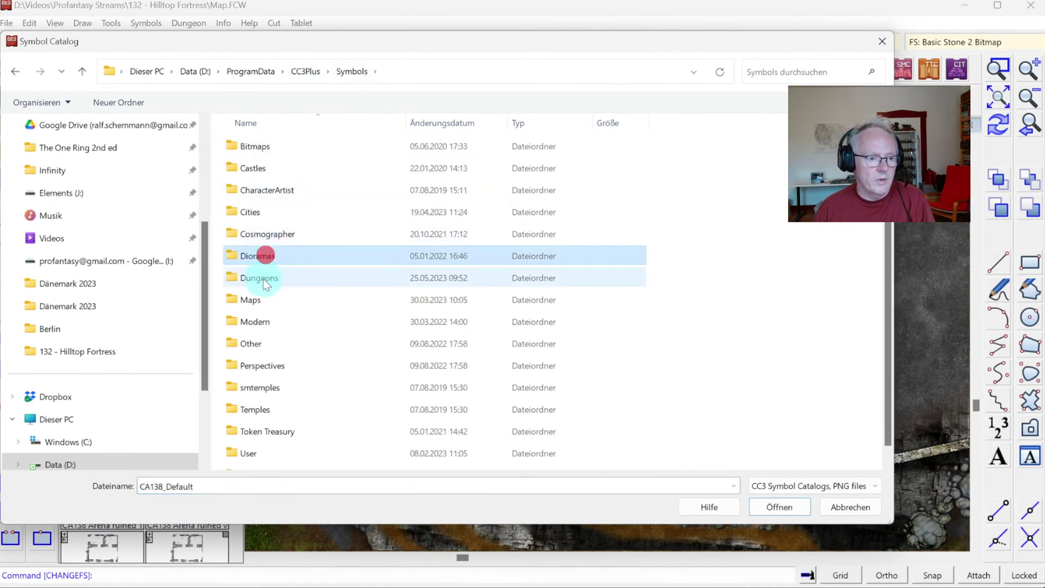
double_click(262, 278)
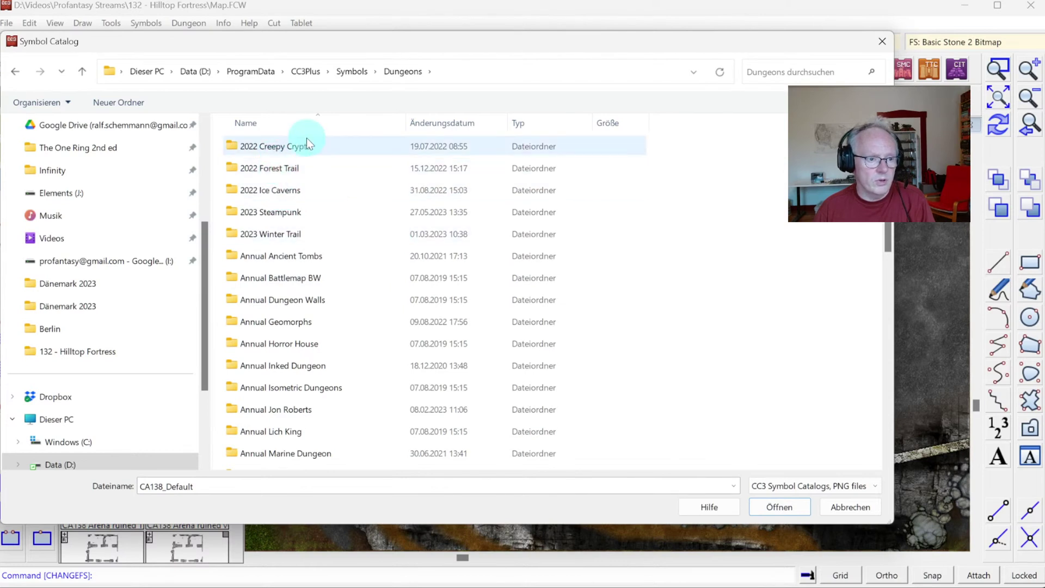
double_click(296, 170)
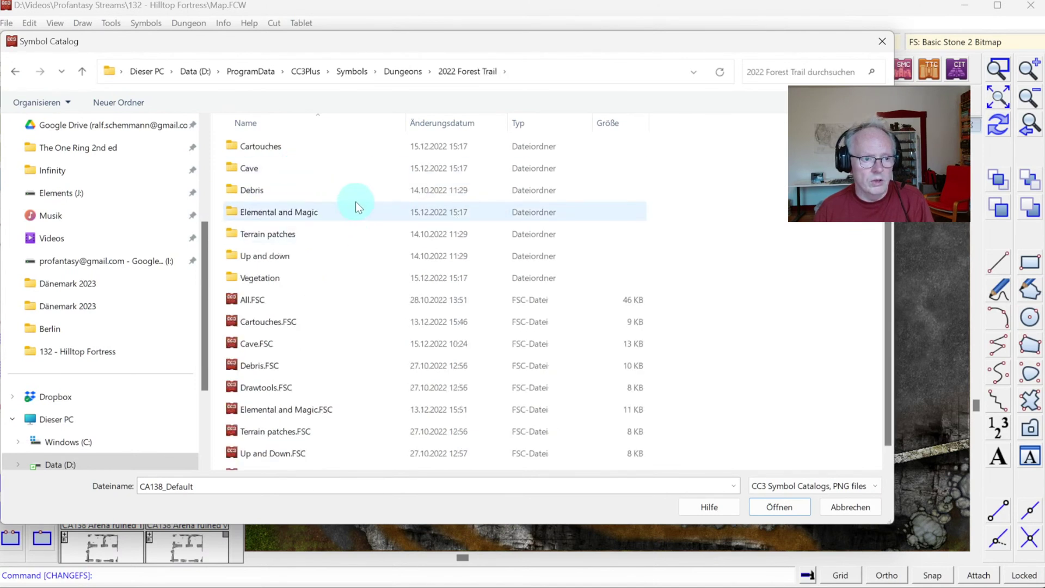
scroll(351, 253, down, 1)
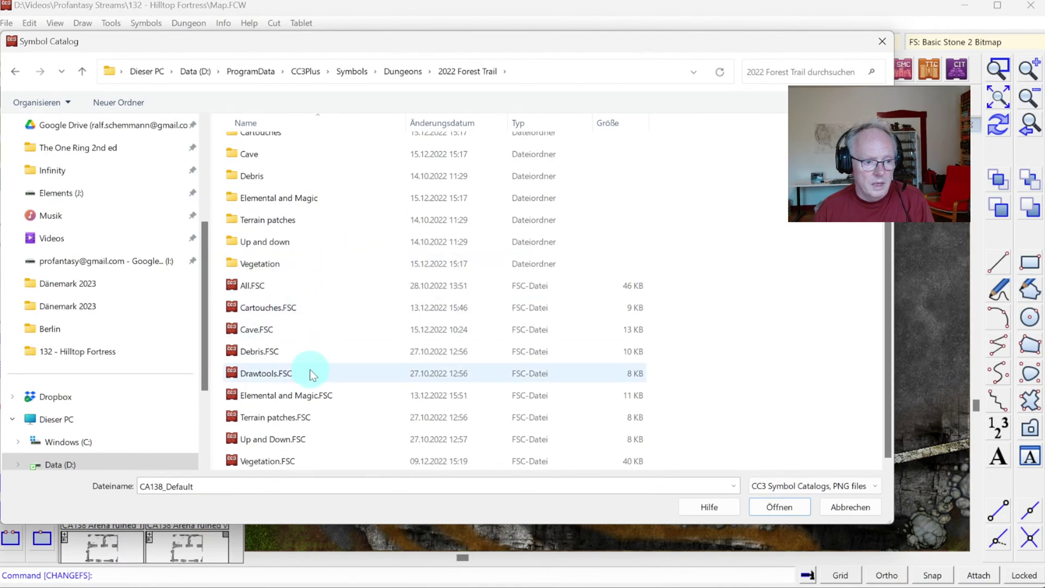
Step: Load the Structures mapped symbol catalog from the 2022 Creepy Crypts folder of the Dungeons symbols
click(403, 71)
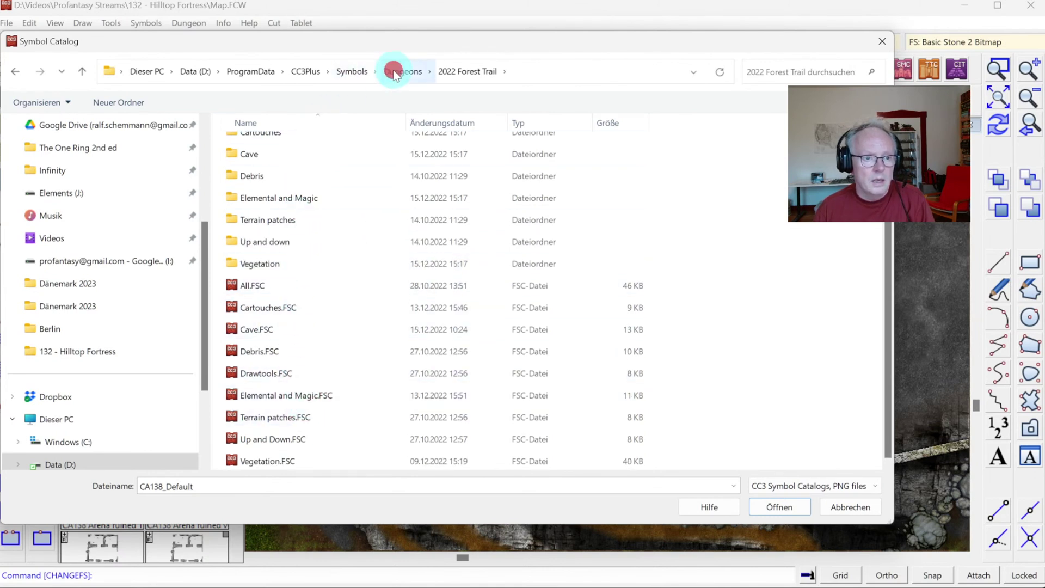
click(285, 146)
double_click(285, 146)
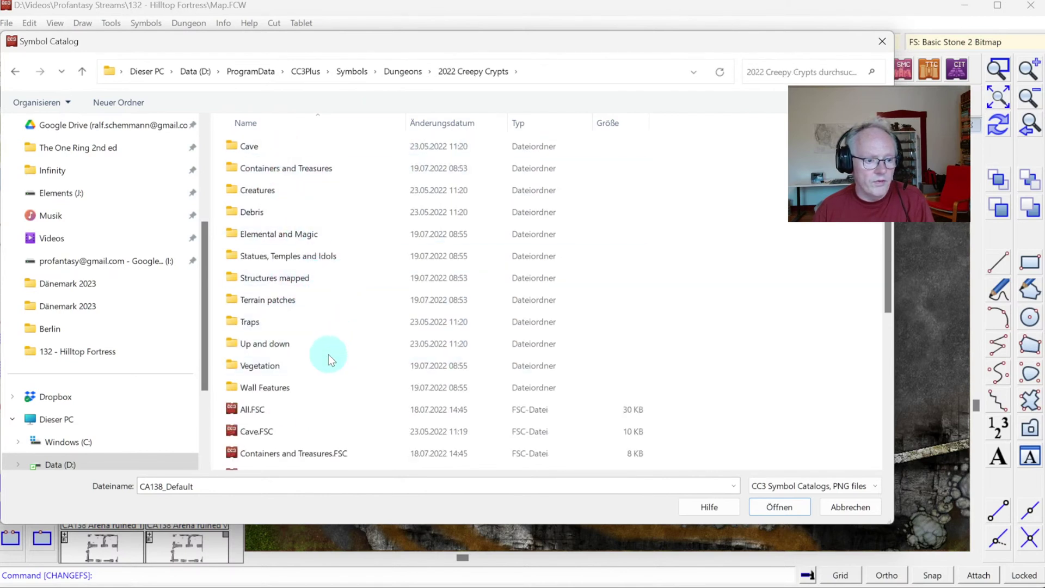
scroll(327, 378, down, 4)
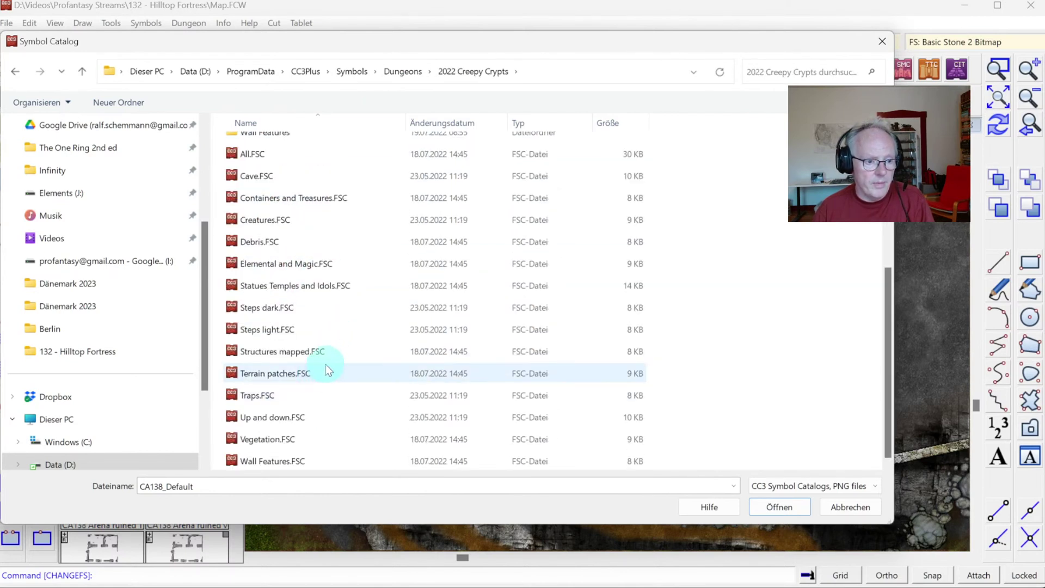
click(303, 349)
double_click(292, 350)
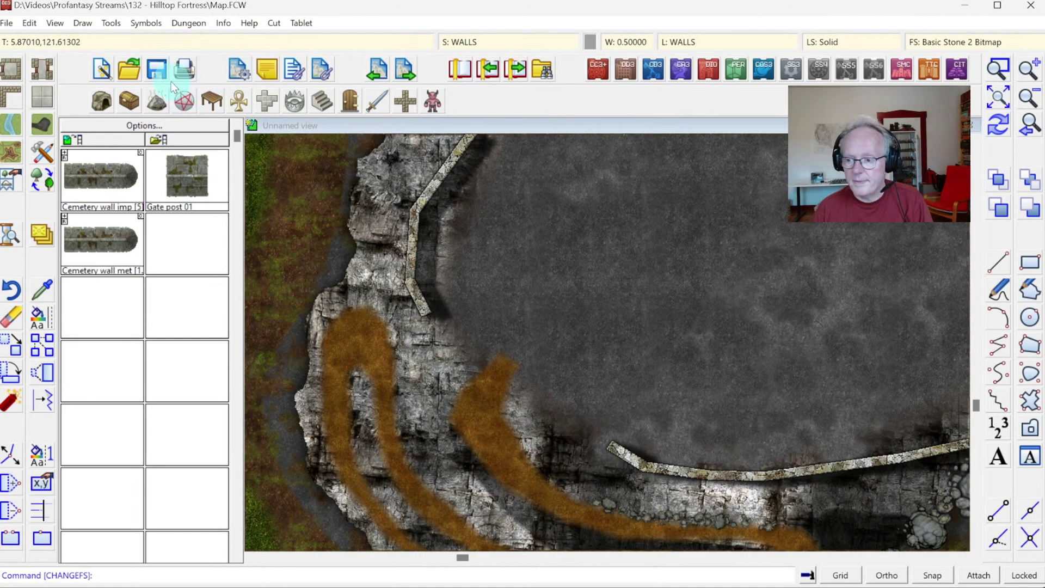
click(105, 68)
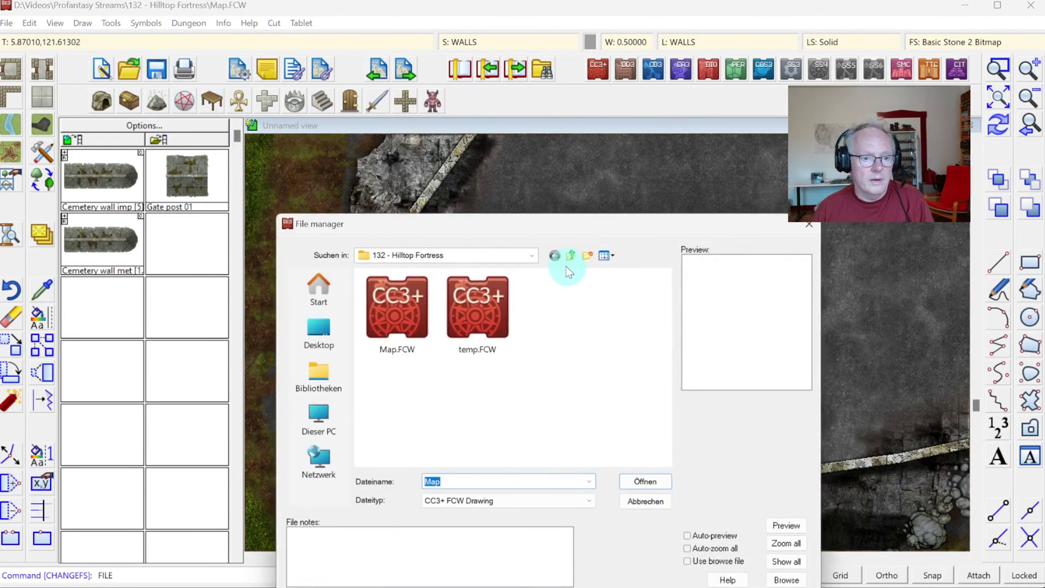
click(570, 256)
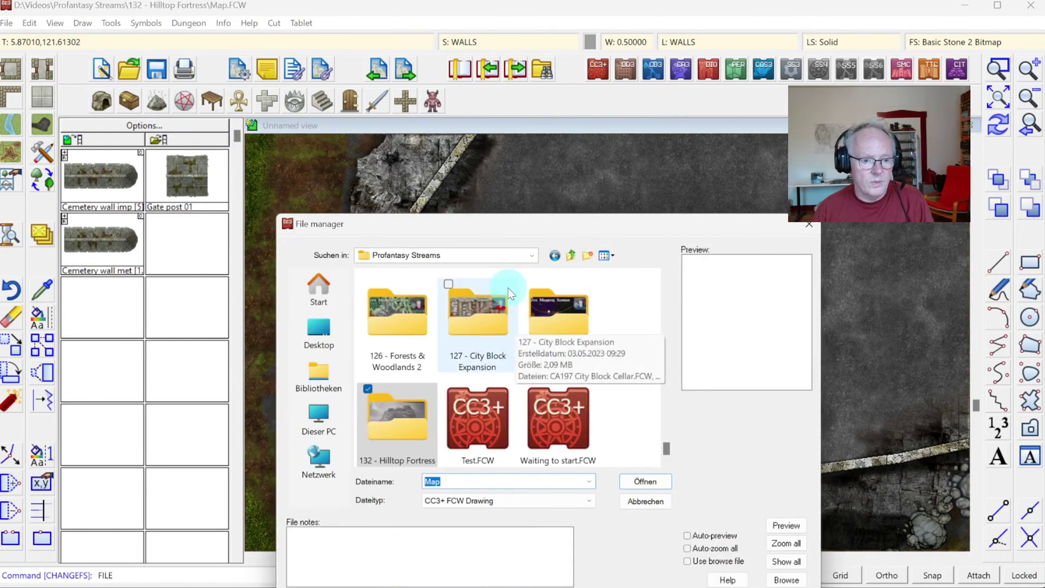
key(Escape)
Step: Check the 2022 Creepy Crypts and 2023 Winter Trail folders of the Dungeons symbols for further structure catalogs
click(164, 140)
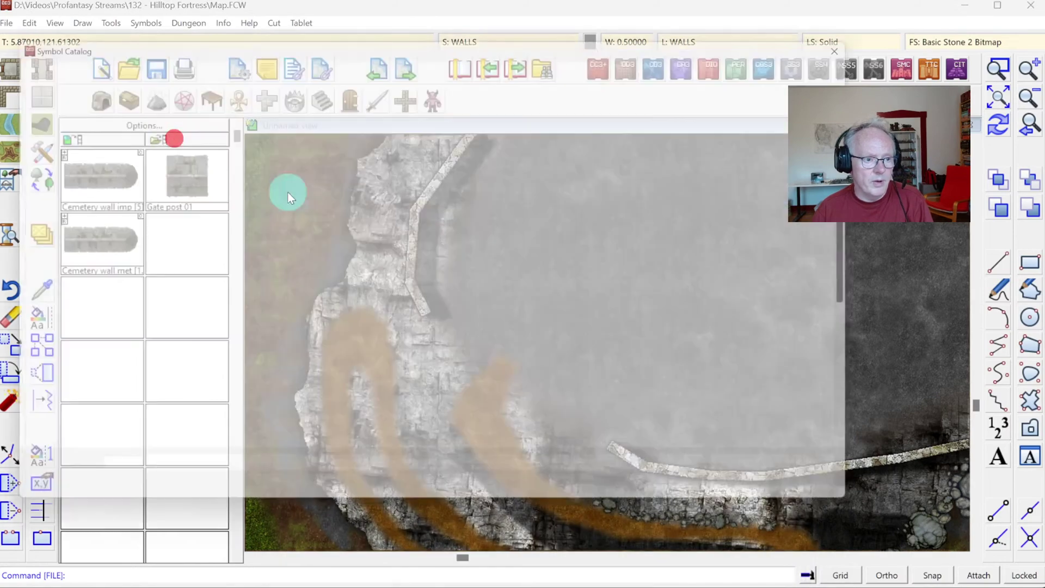
scroll(414, 305, down, 5)
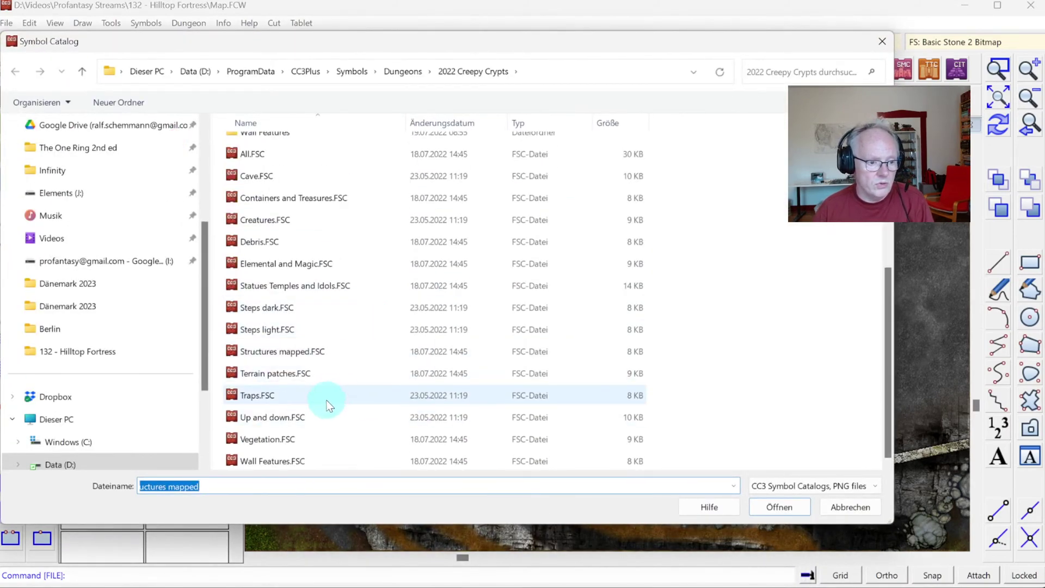
scroll(324, 403, up, 5)
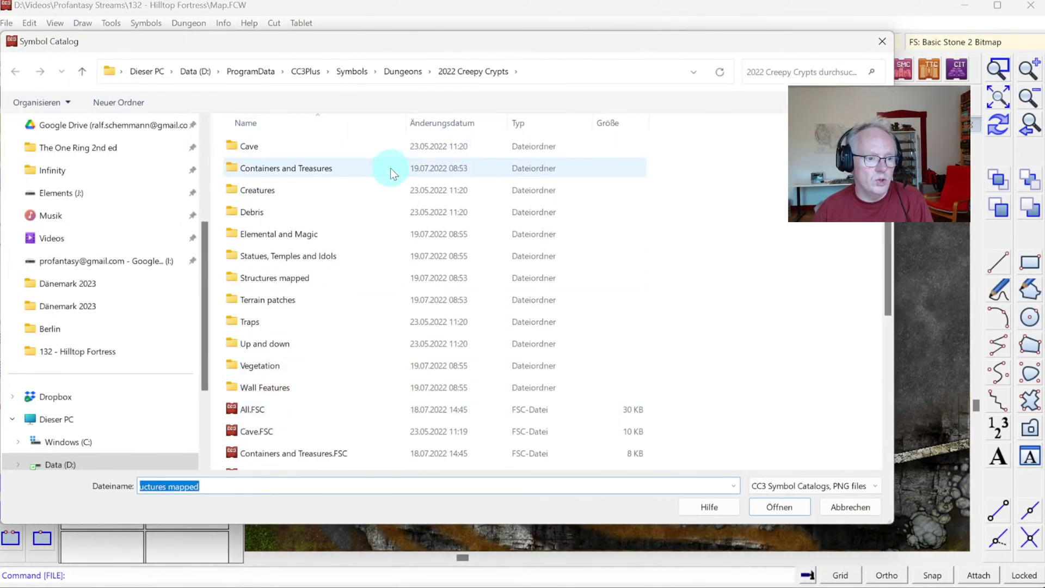
click(399, 72)
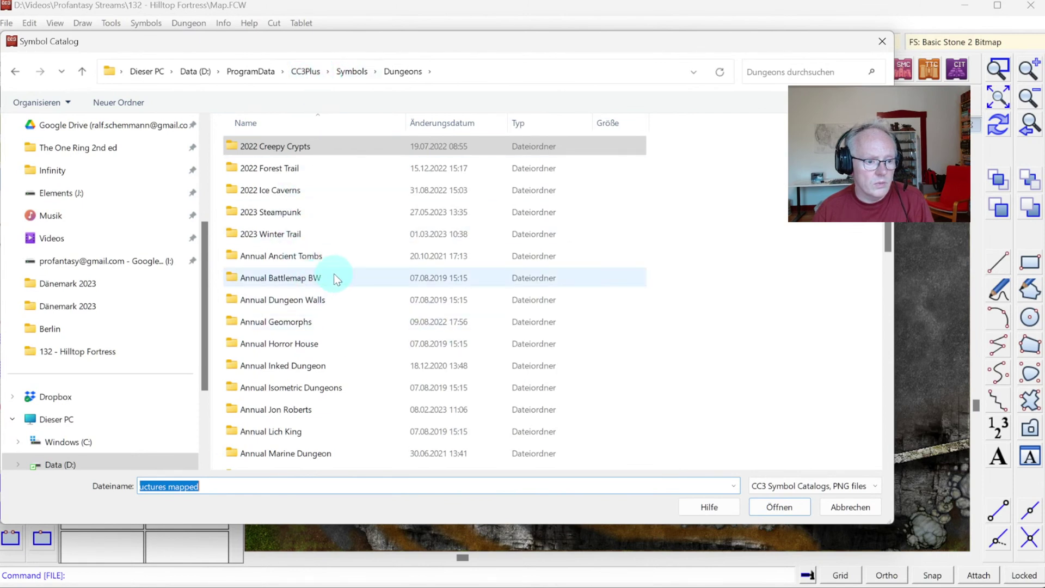
double_click(333, 234)
click(402, 72)
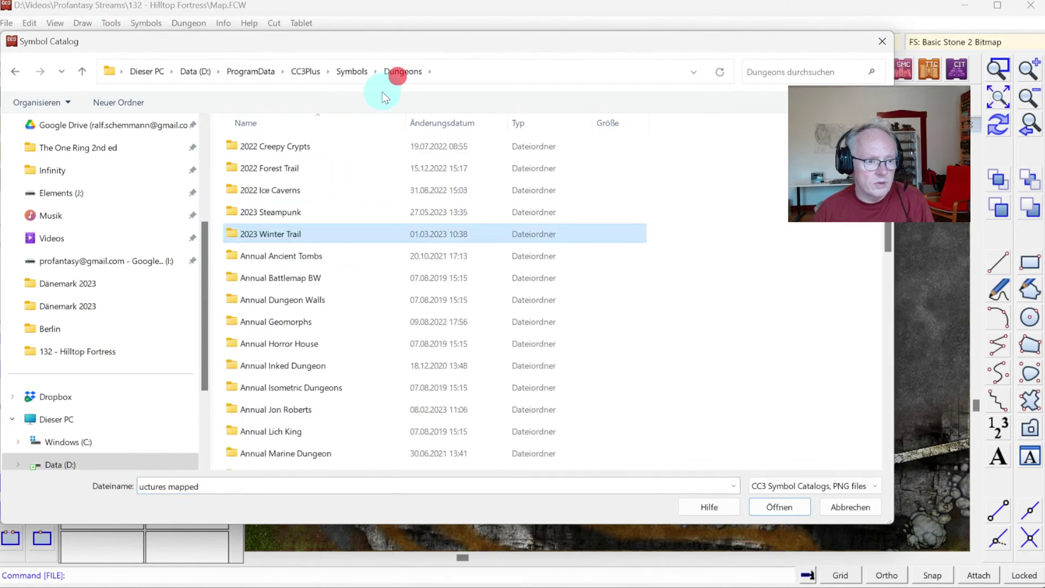
Step: Load the CA117_Symbols catalog from the CA117 City Streets folder of the Cities symbols and look through its symbols
click(358, 76)
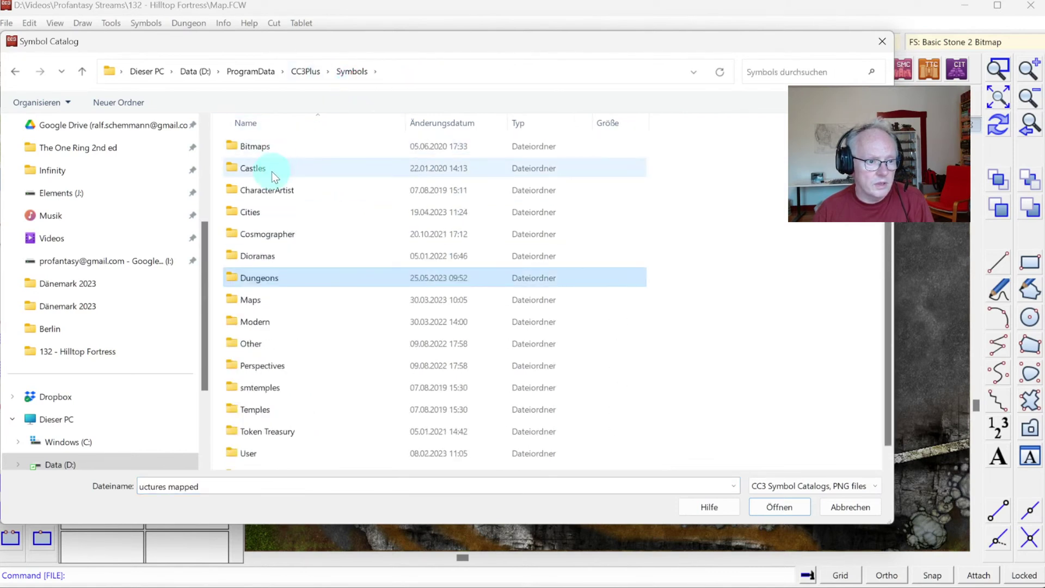
double_click(267, 213)
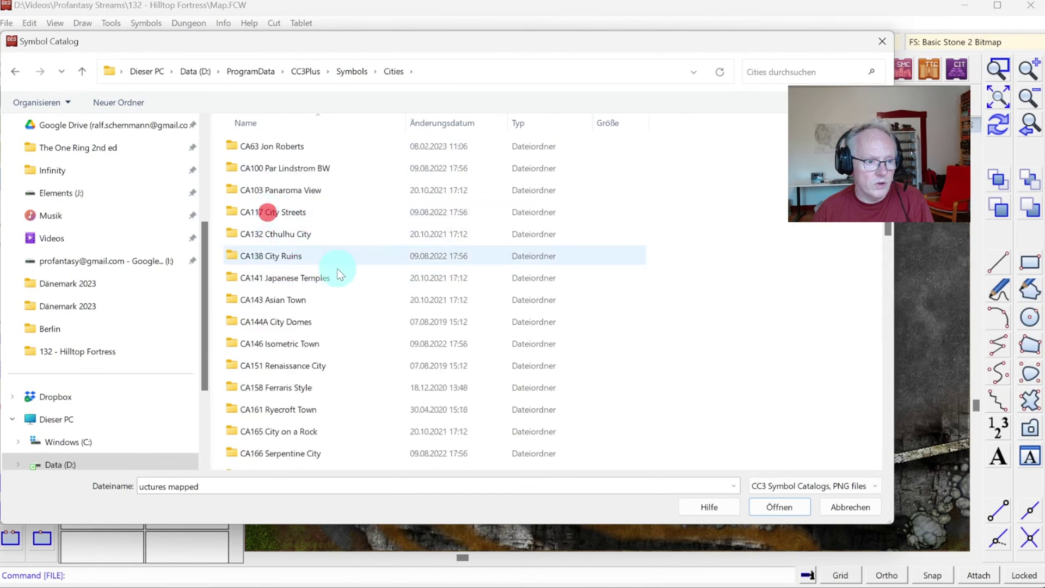
double_click(312, 212)
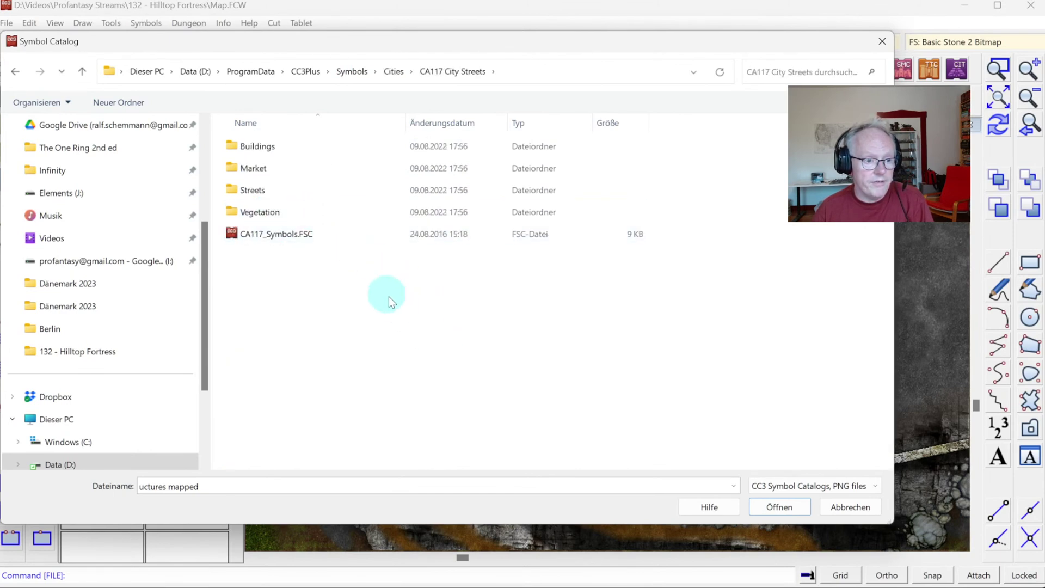
double_click(280, 234)
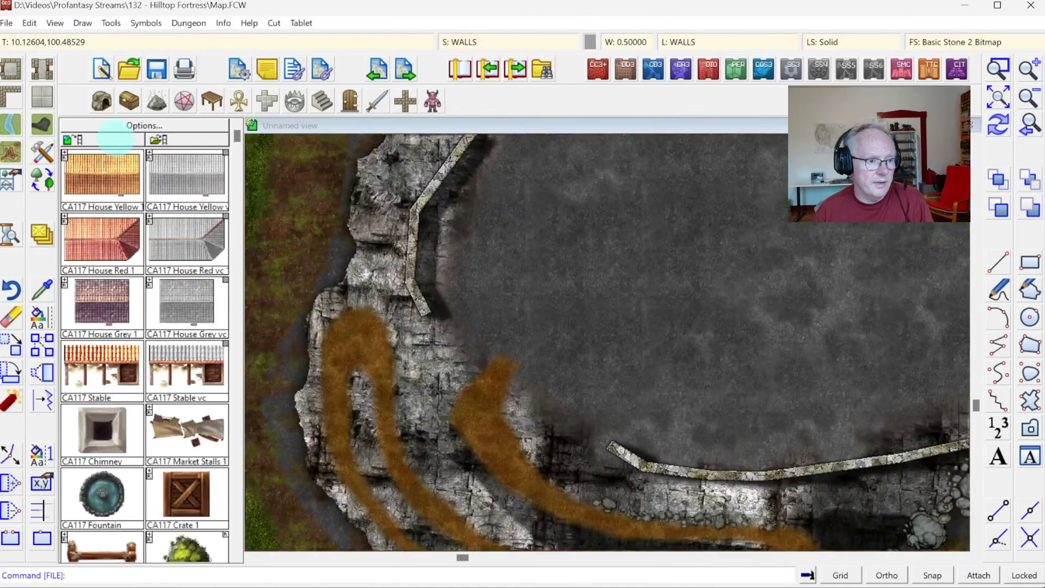
click(238, 417)
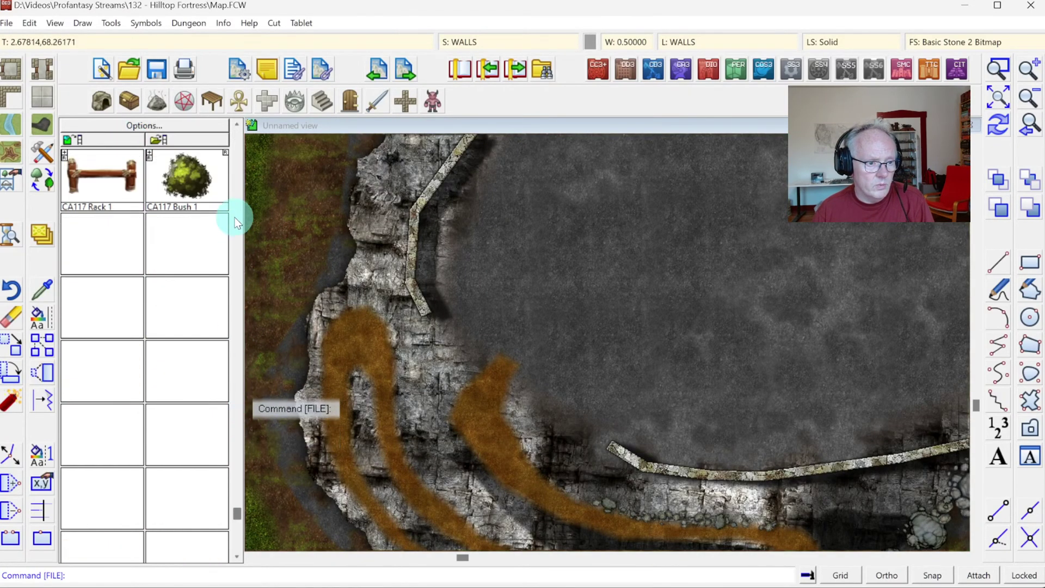
click(235, 154)
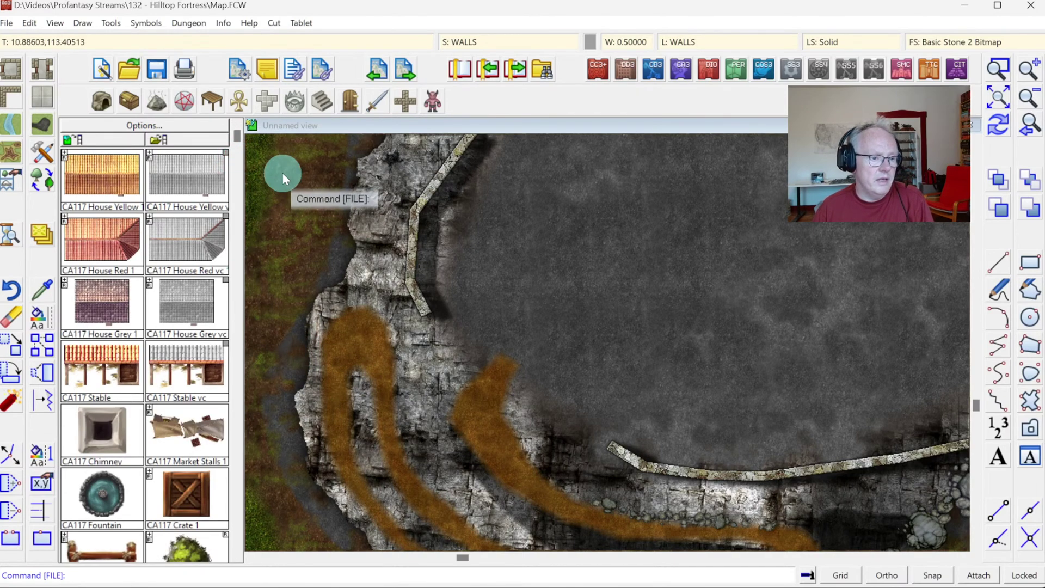
Step: Load the CA165 Cliffs catalog from the CA165 City on a Rock folder of the Cities symbols and look through its symbols
click(163, 140)
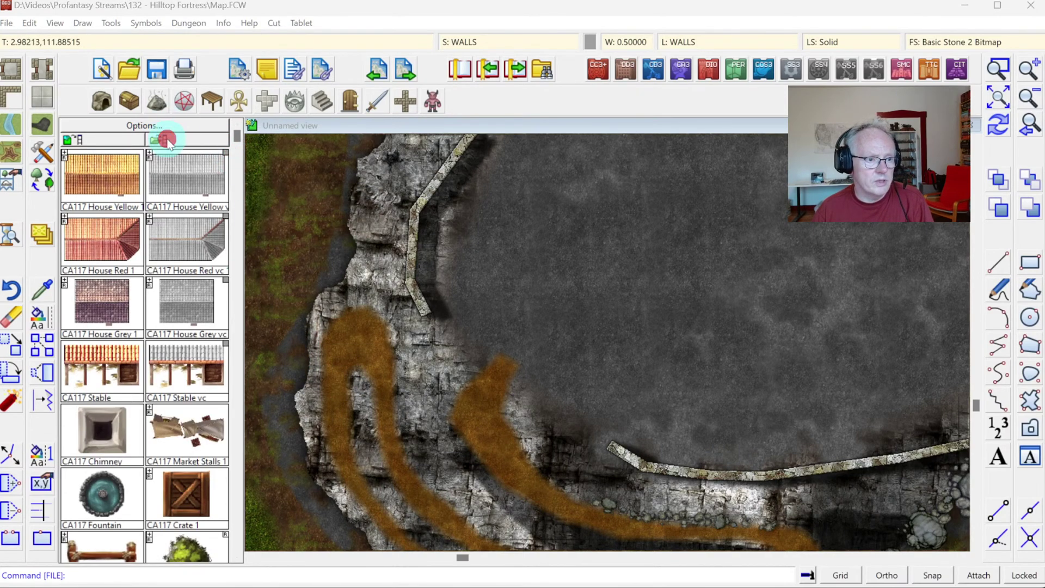
click(390, 71)
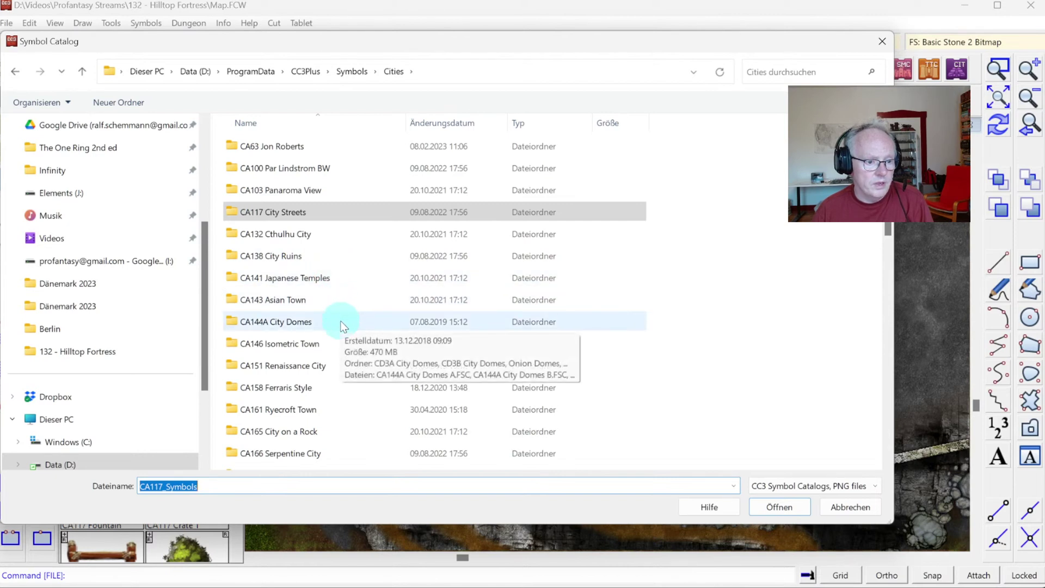
double_click(337, 436)
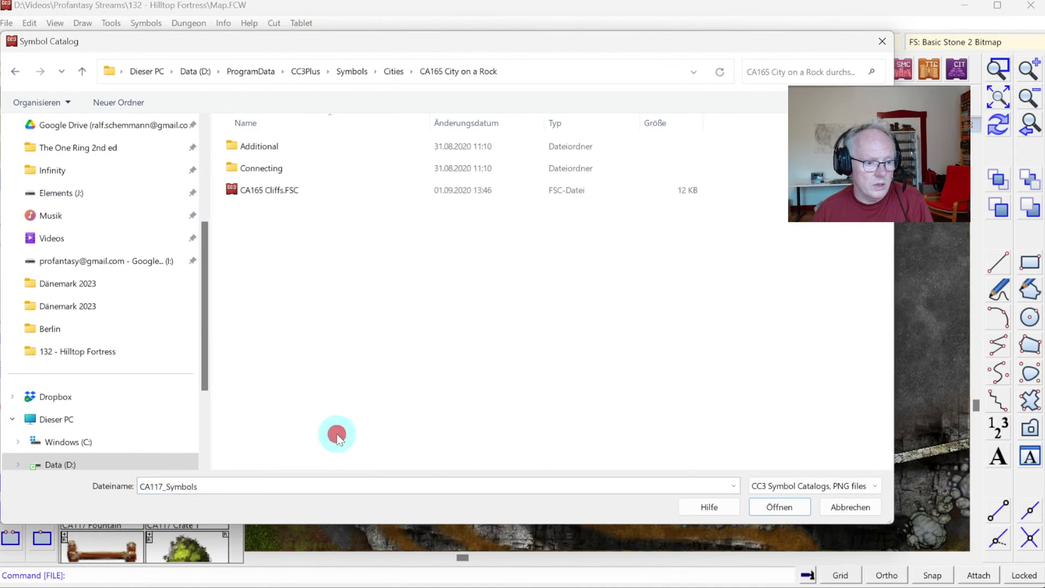
double_click(260, 147)
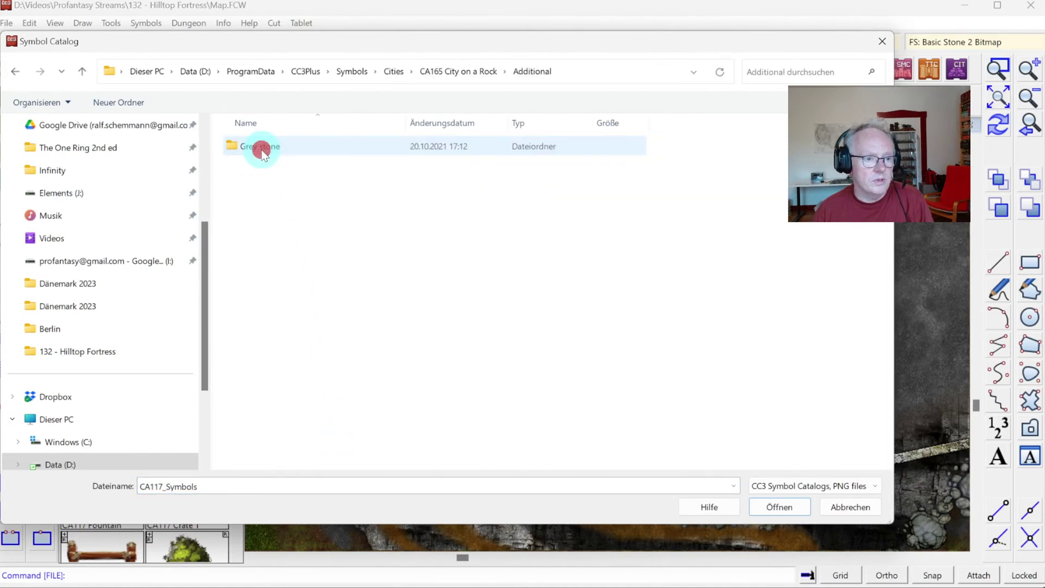
click(481, 76)
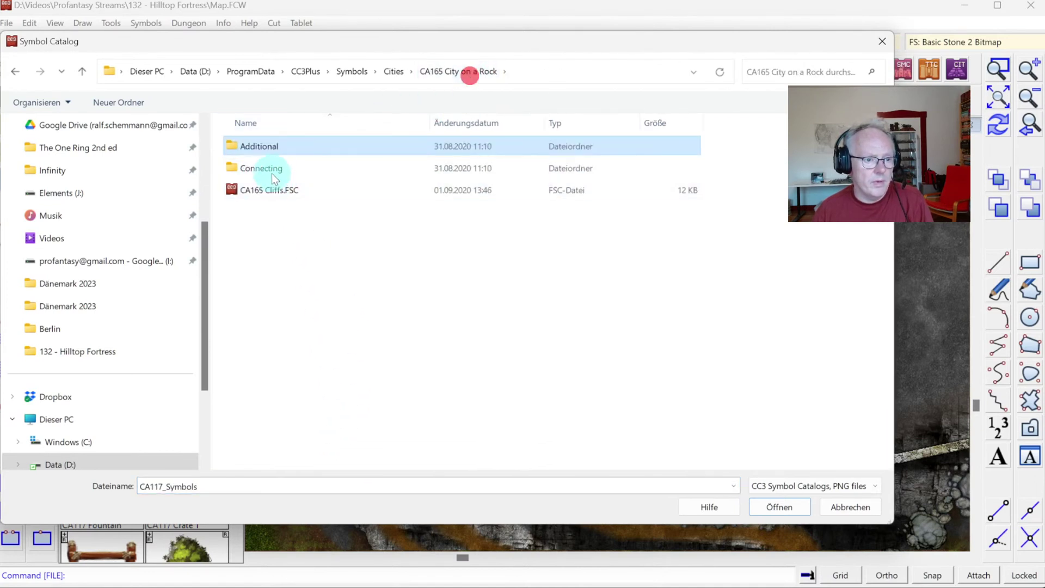
double_click(261, 189)
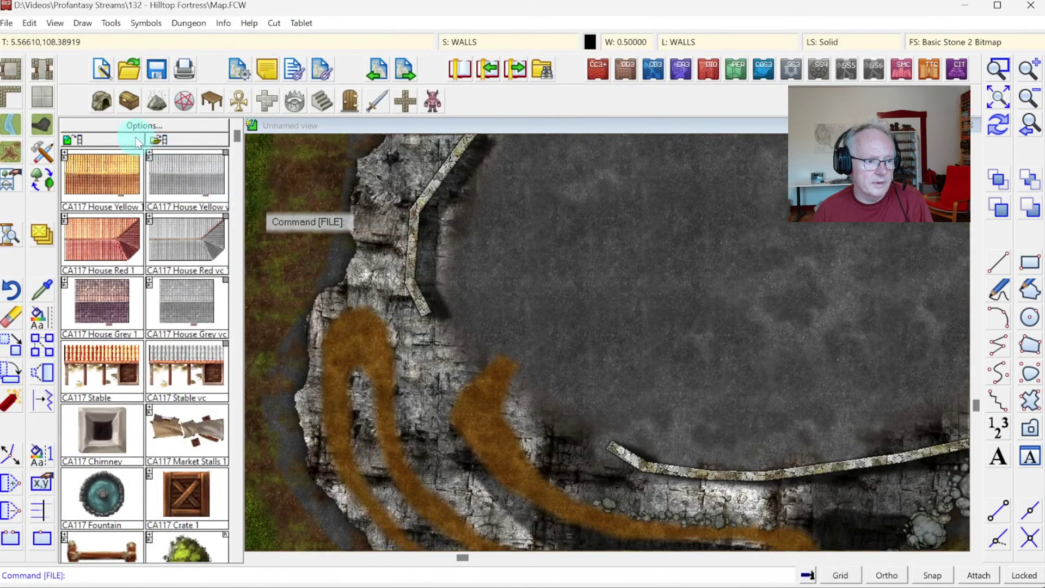
click(235, 296)
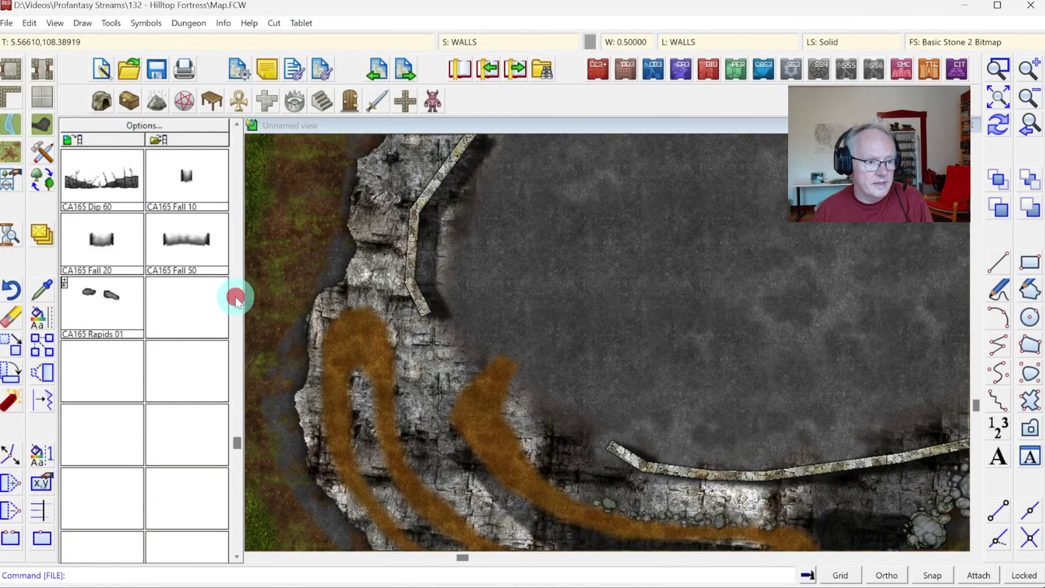
Step: Load the CD3A_Default catalog from the Bitmap A folder of the CD3 Cities symbols and look through its building symbols
click(166, 138)
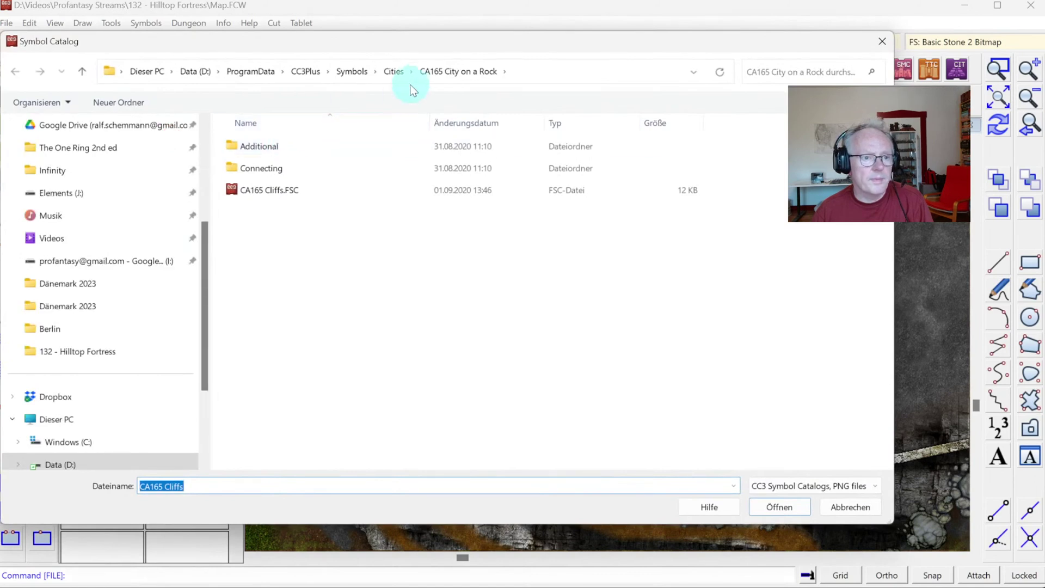
click(392, 71)
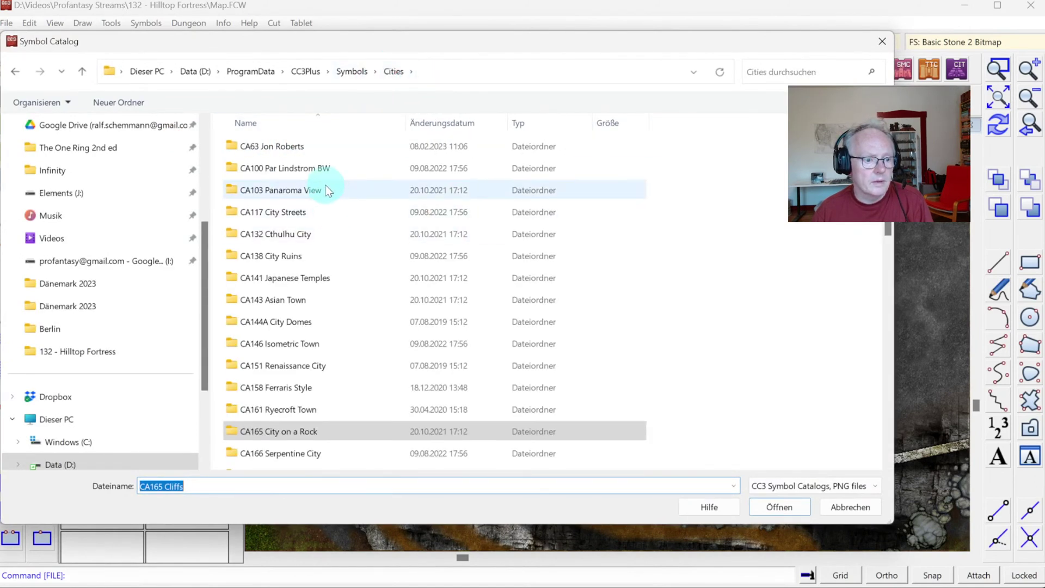
scroll(330, 239, down, 4)
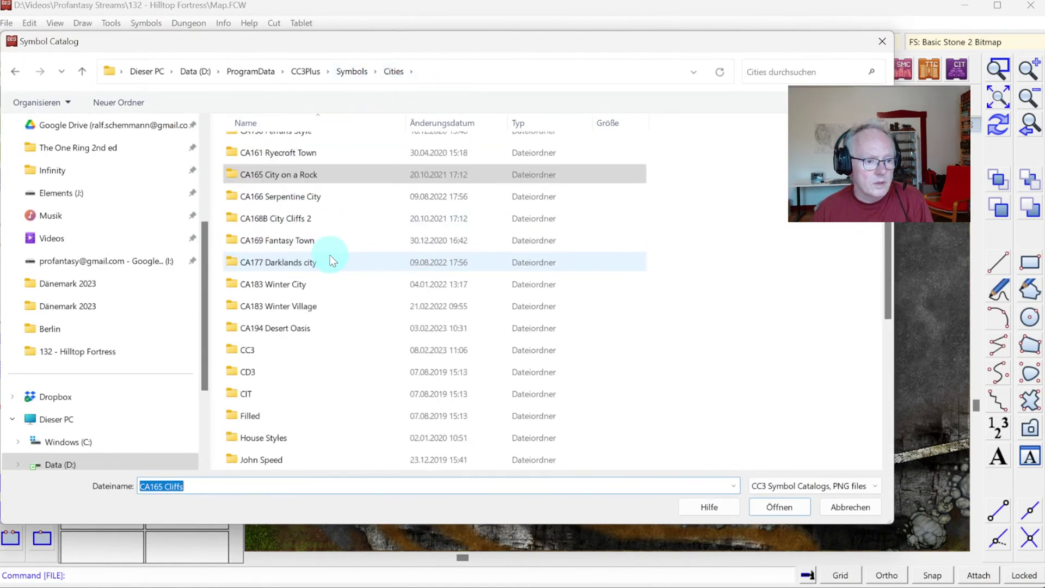
double_click(286, 372)
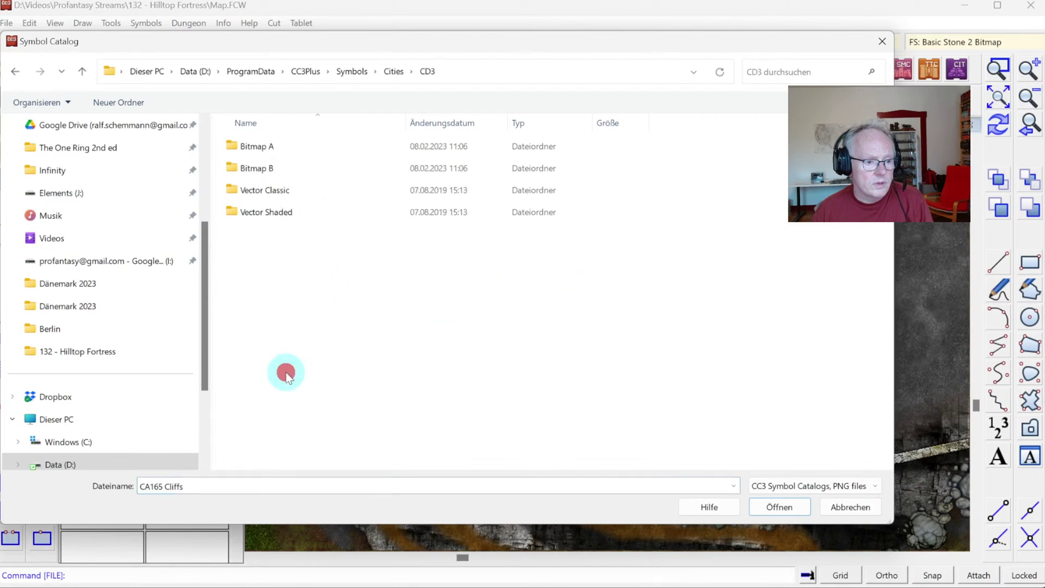
double_click(278, 146)
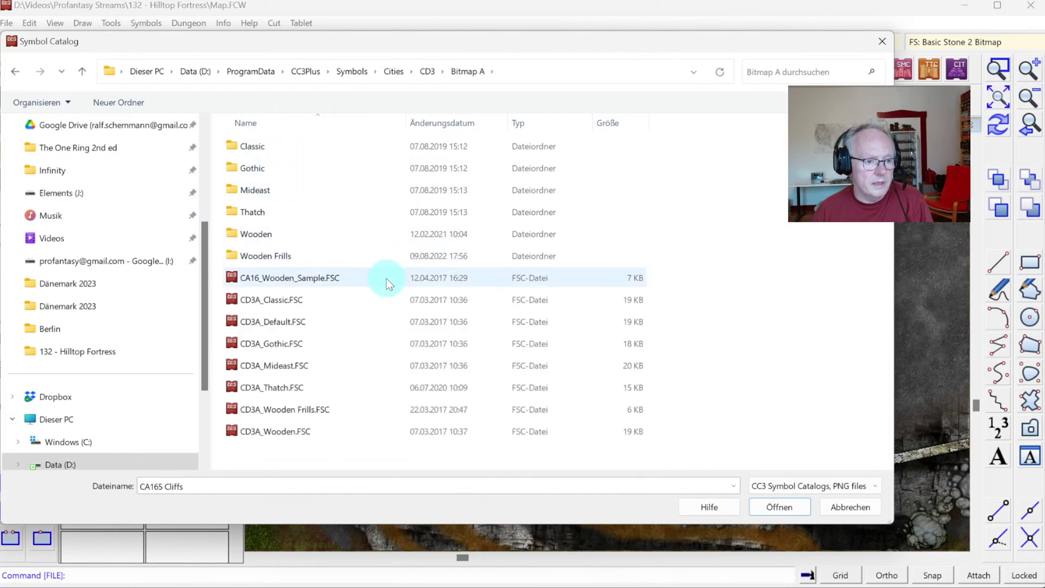
double_click(293, 325)
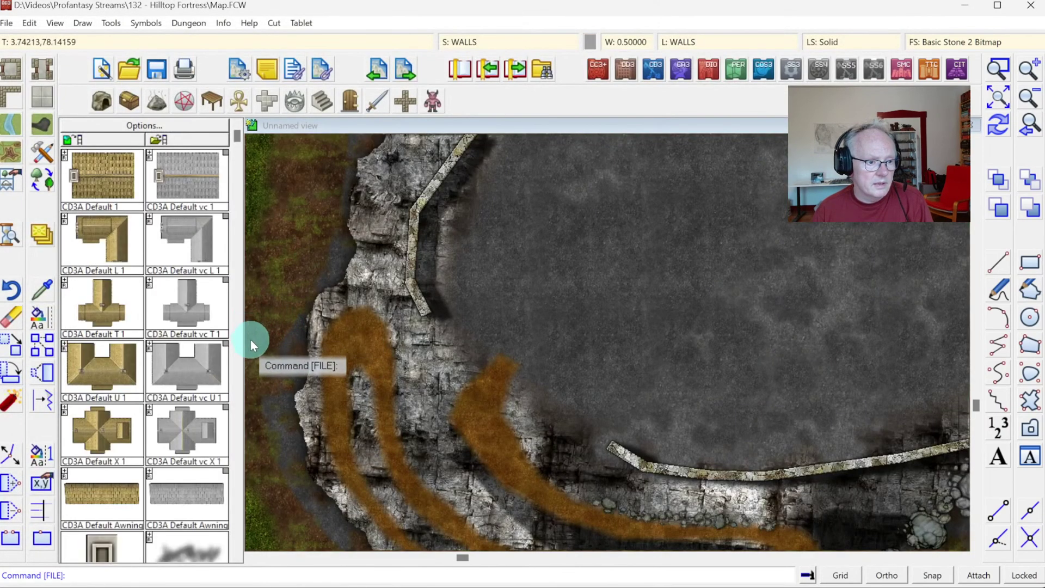
click(236, 408)
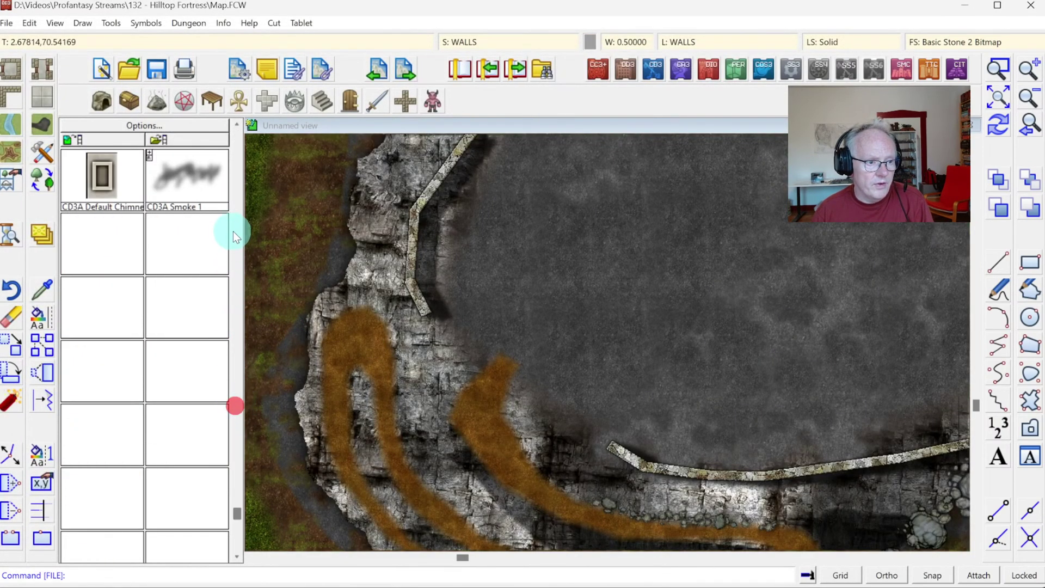
click(236, 125)
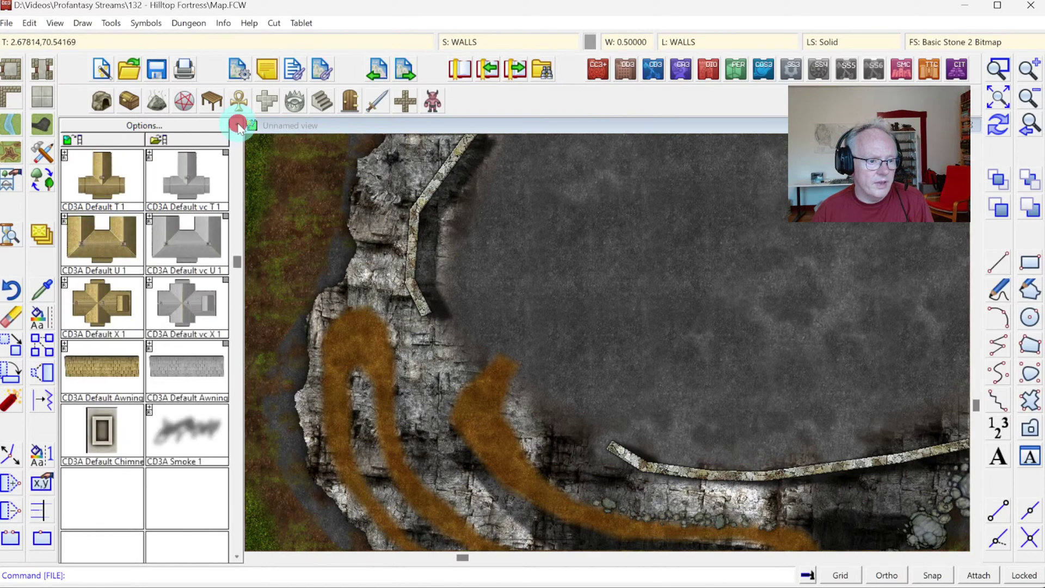
click(237, 125)
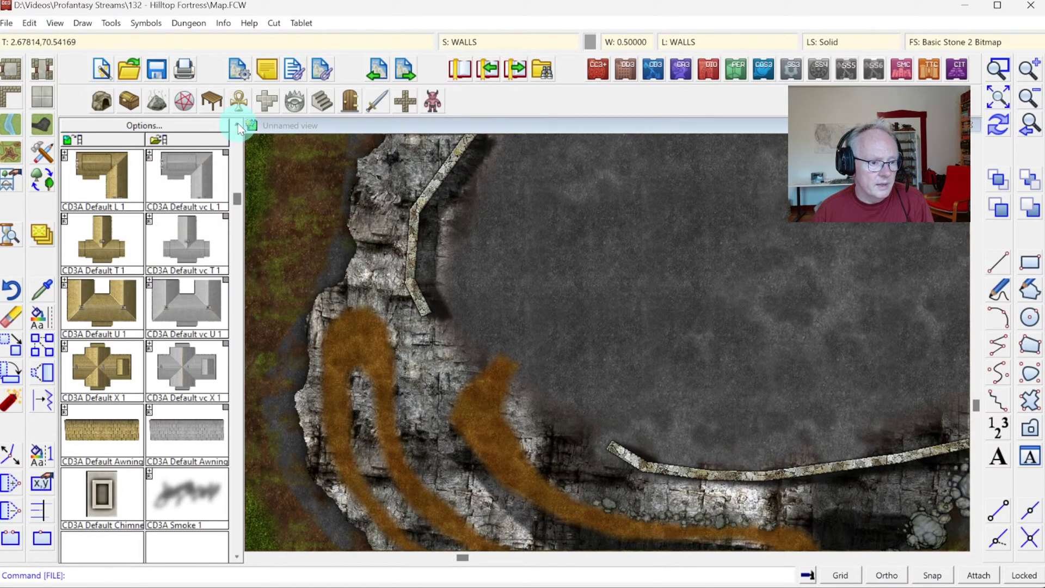
click(238, 126)
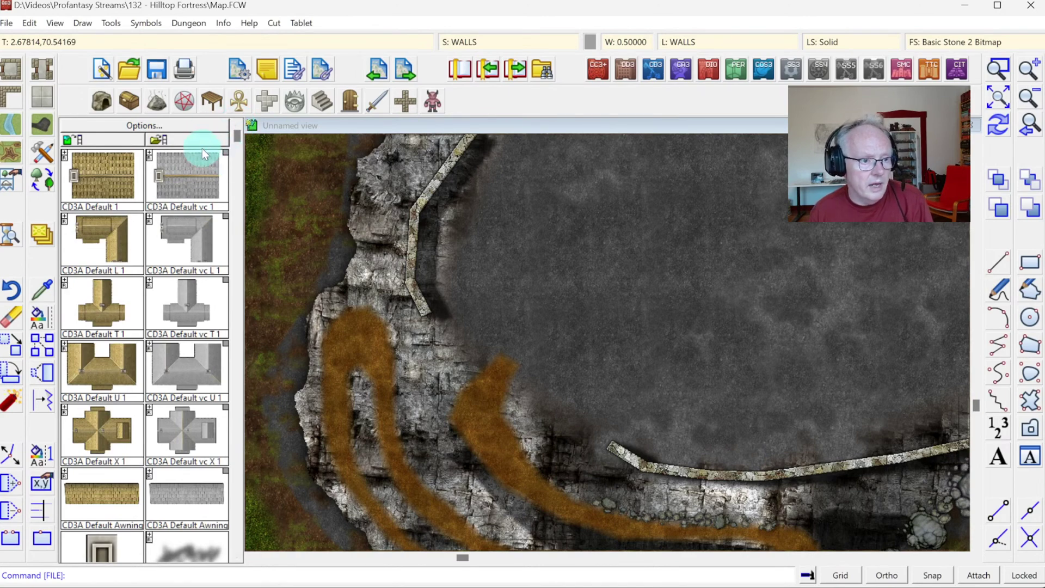
Step: Load the CA177_Buildings symbol catalog from the CA177 Darklands city folder of the Cities symbols
click(187, 140)
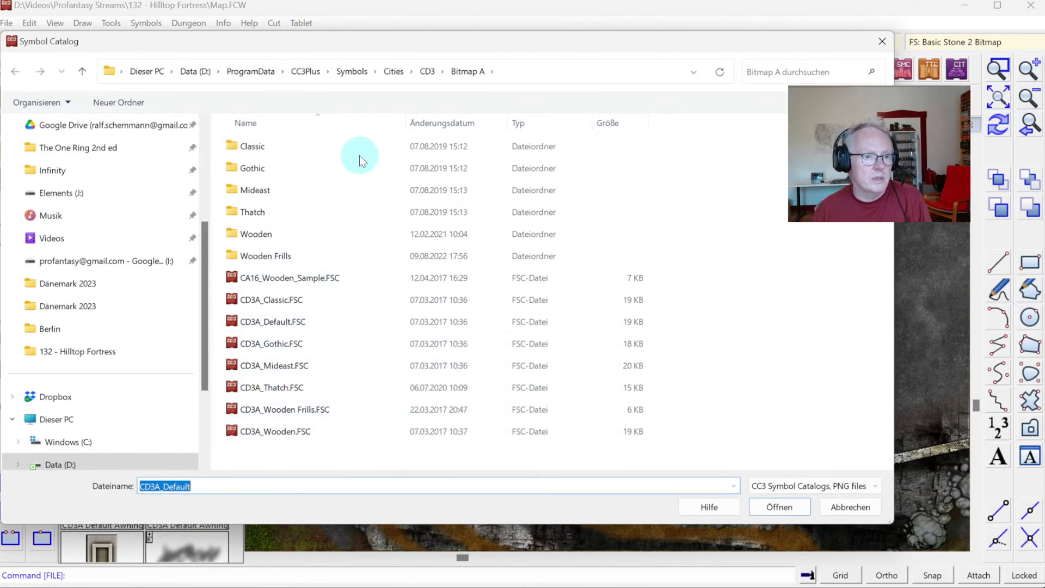
click(425, 73)
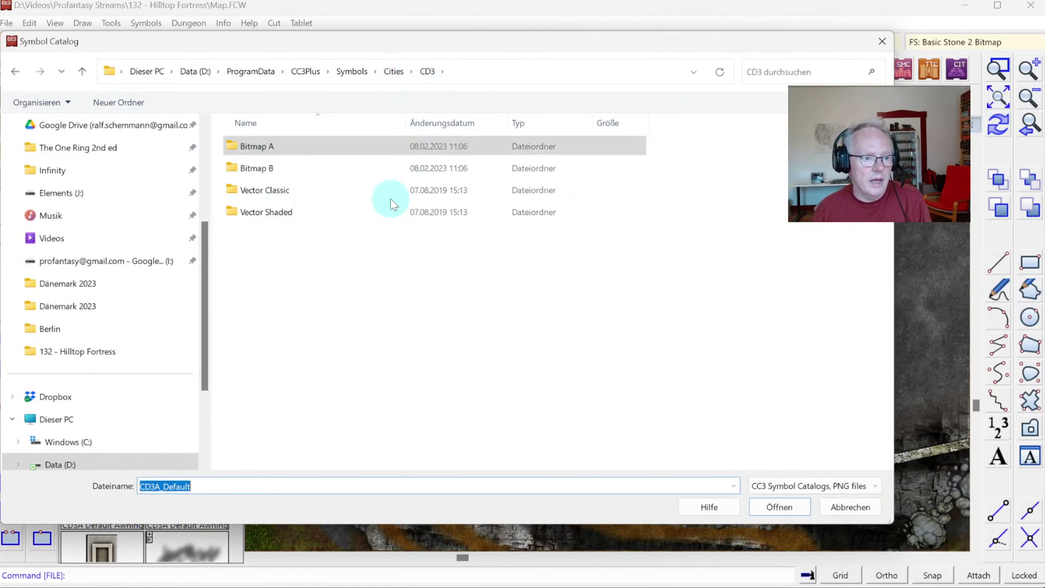
click(389, 71)
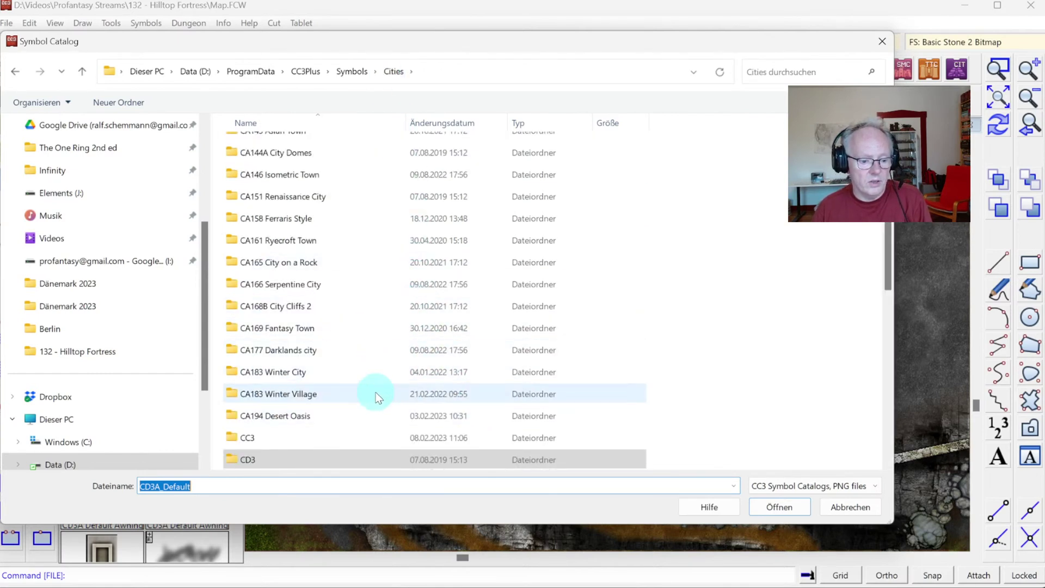
click(316, 352)
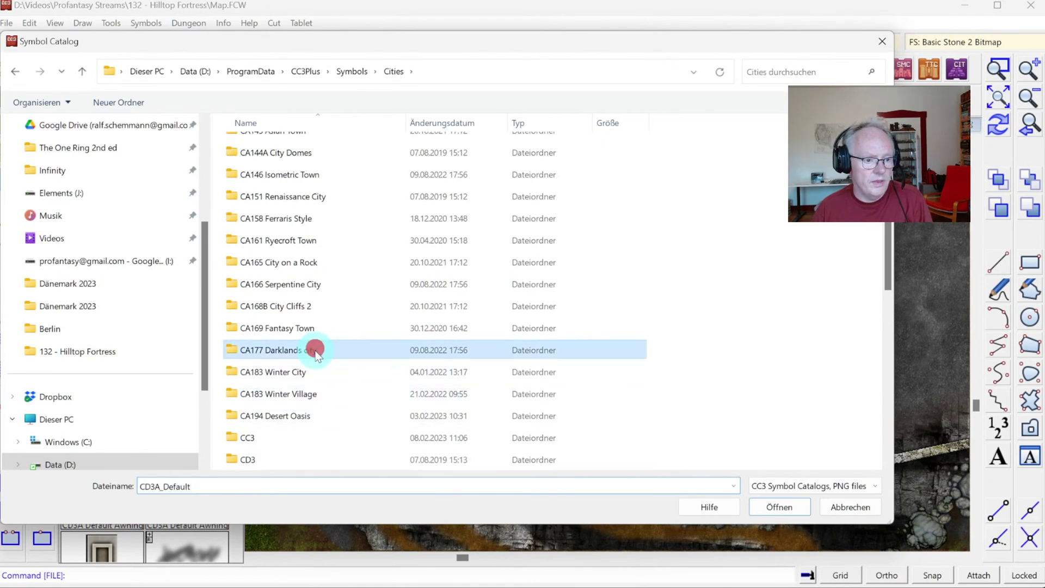
double_click(316, 351)
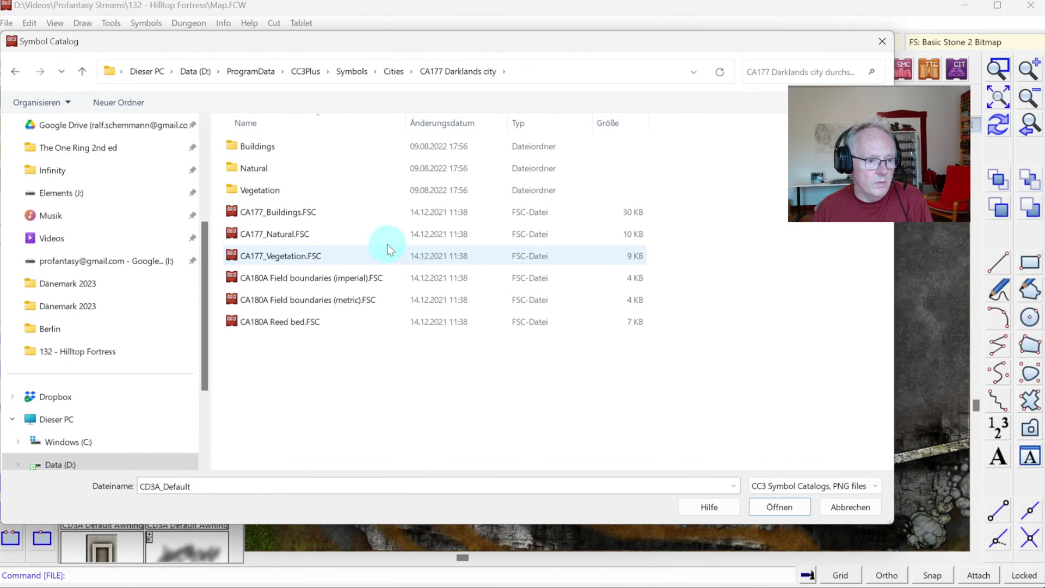
double_click(324, 210)
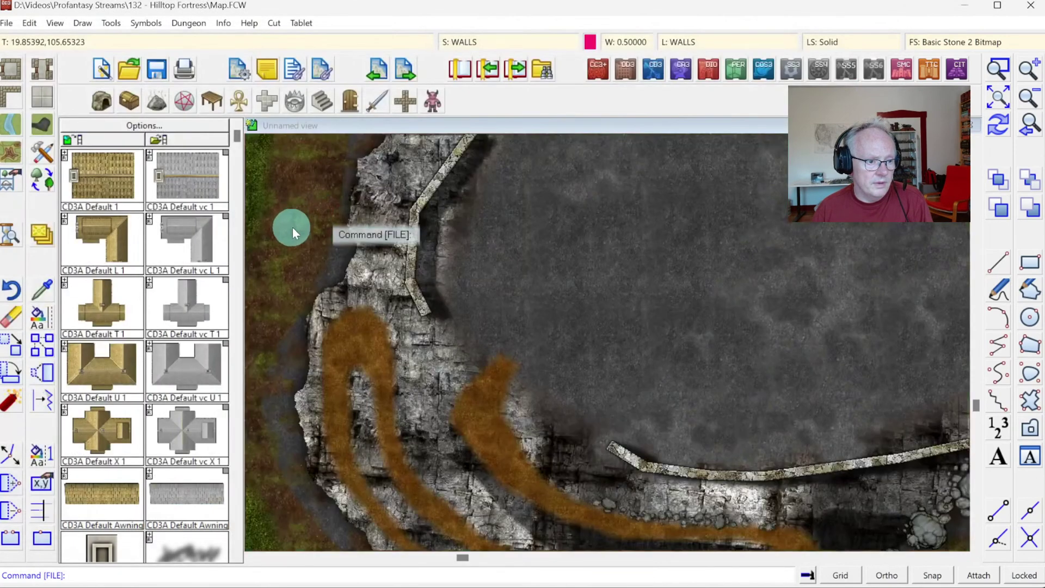
Step: Look through the CA177 building symbols for keeps, towers and walls suited to the fortress
click(241, 432)
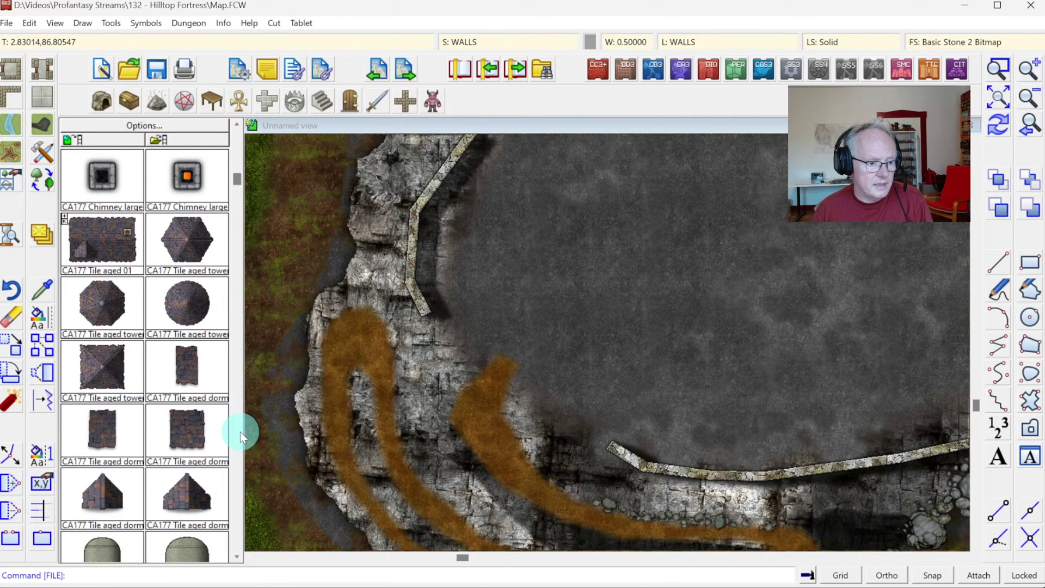
click(240, 432)
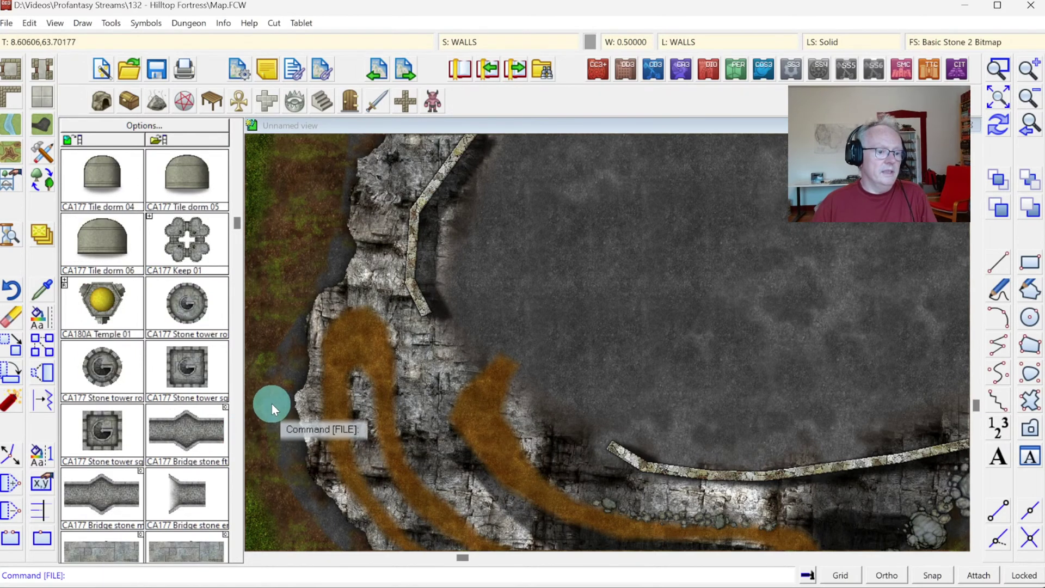
click(238, 464)
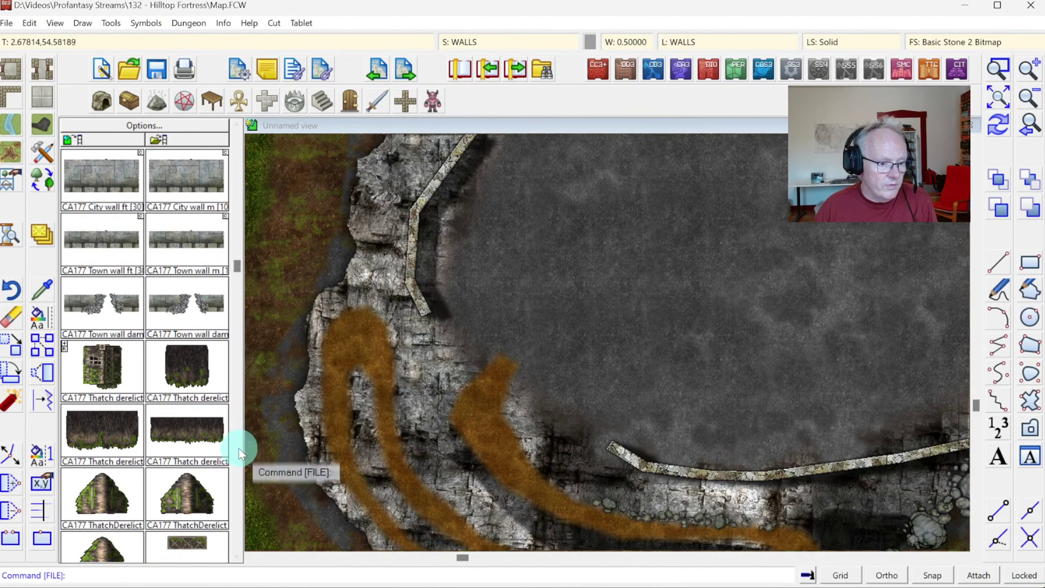
click(238, 447)
click(238, 448)
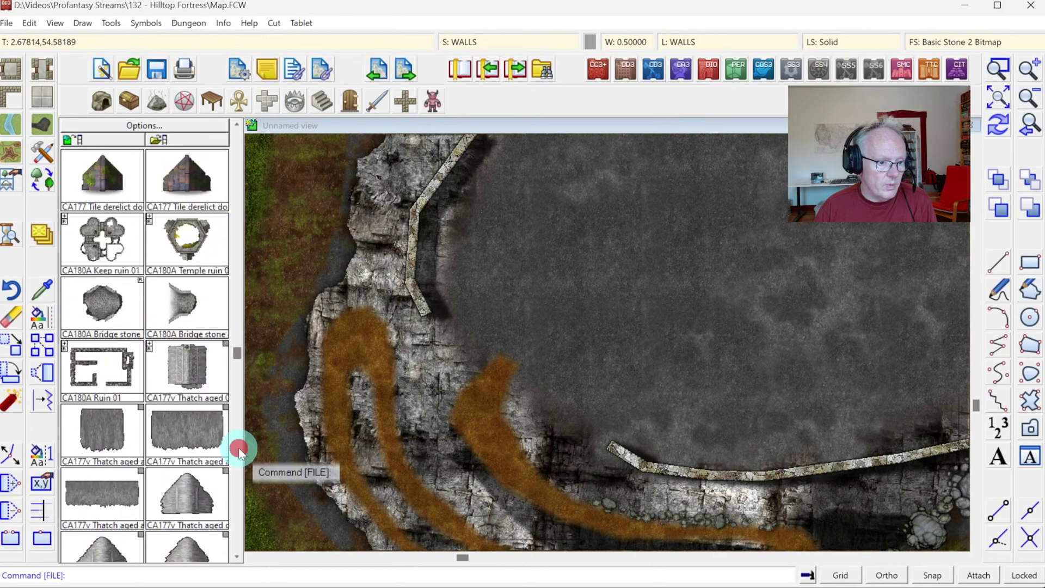
click(239, 448)
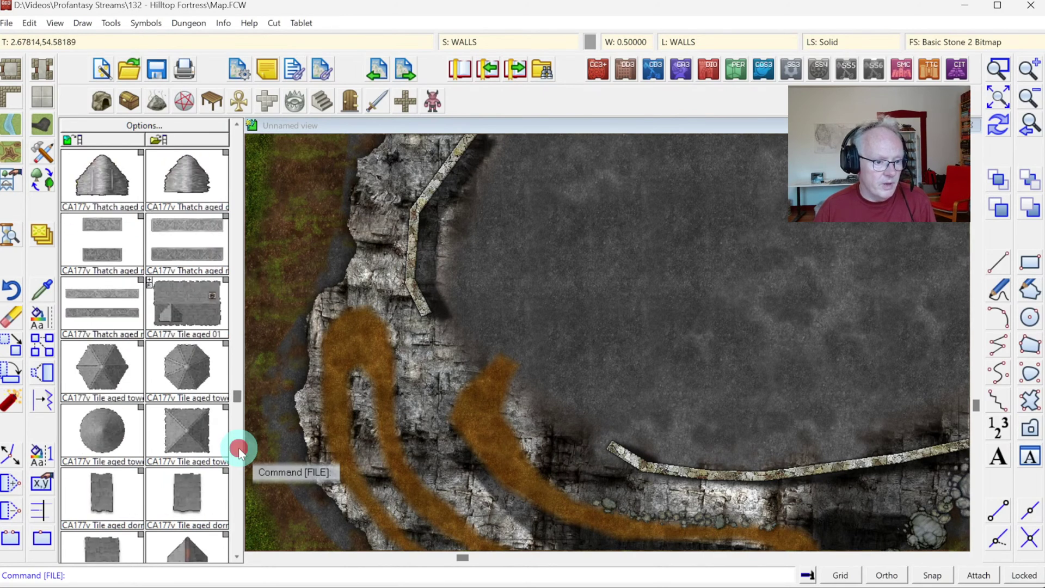
click(238, 484)
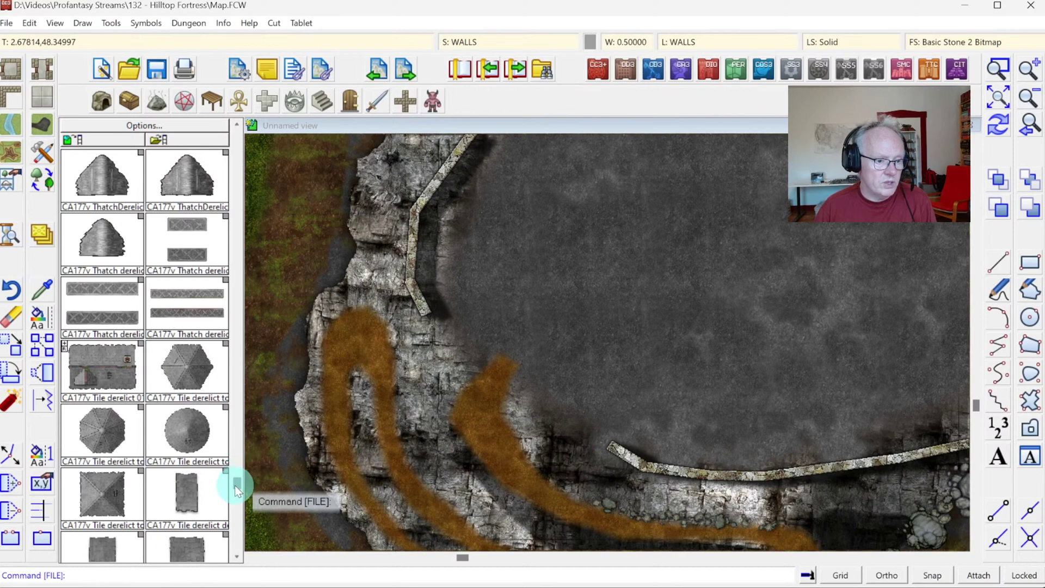
click(234, 489)
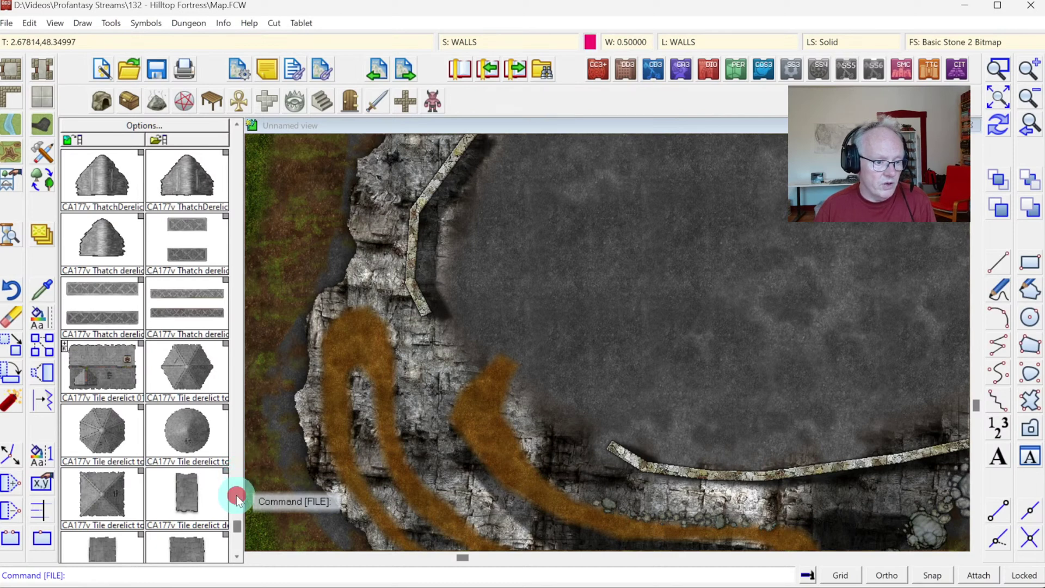
Step: Go back through the CA177 building symbols to the keep and stone tower symbols
click(240, 144)
click(240, 144)
click(240, 144)
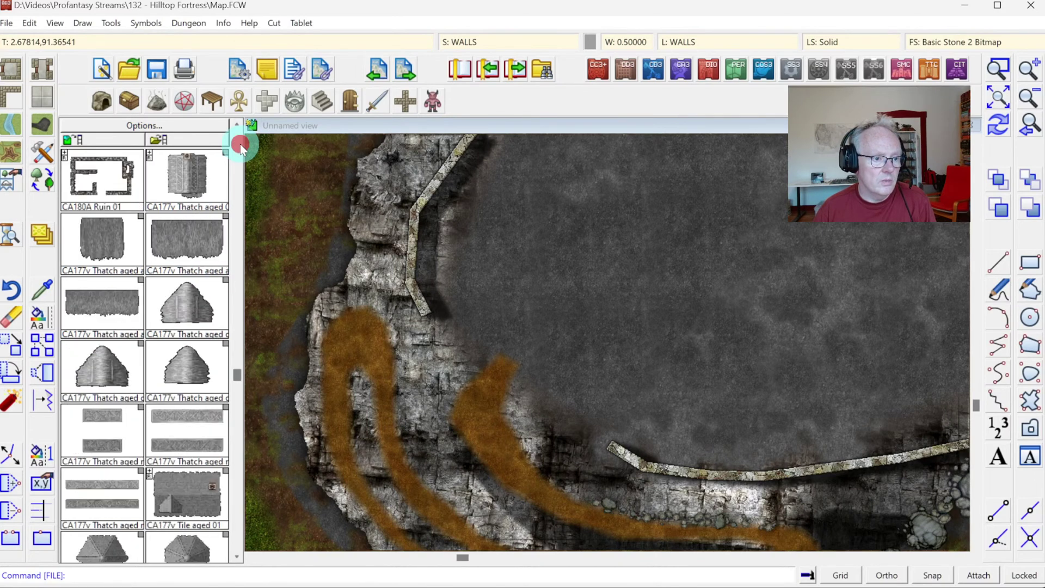
click(241, 144)
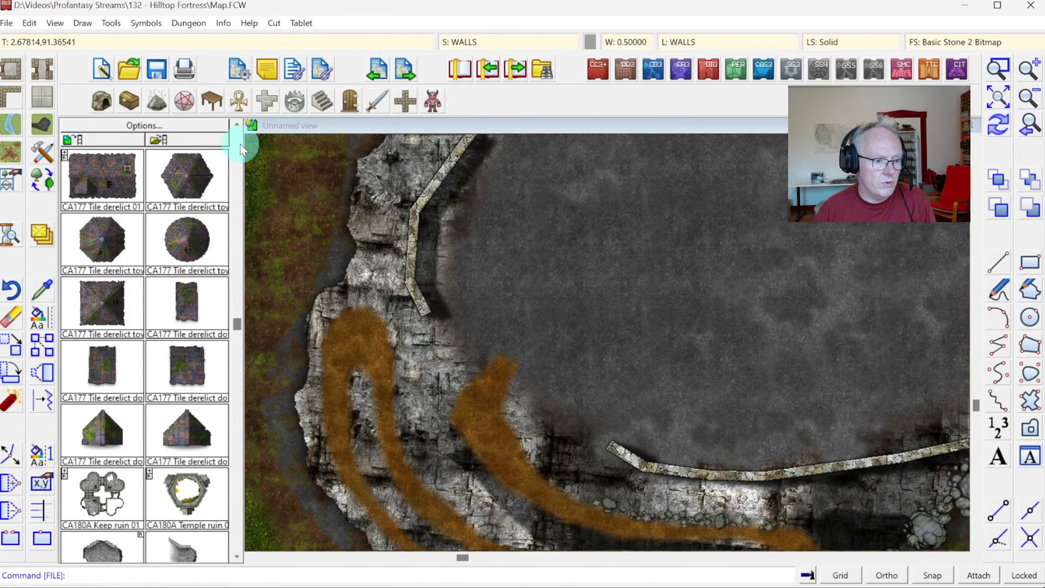
click(186, 242)
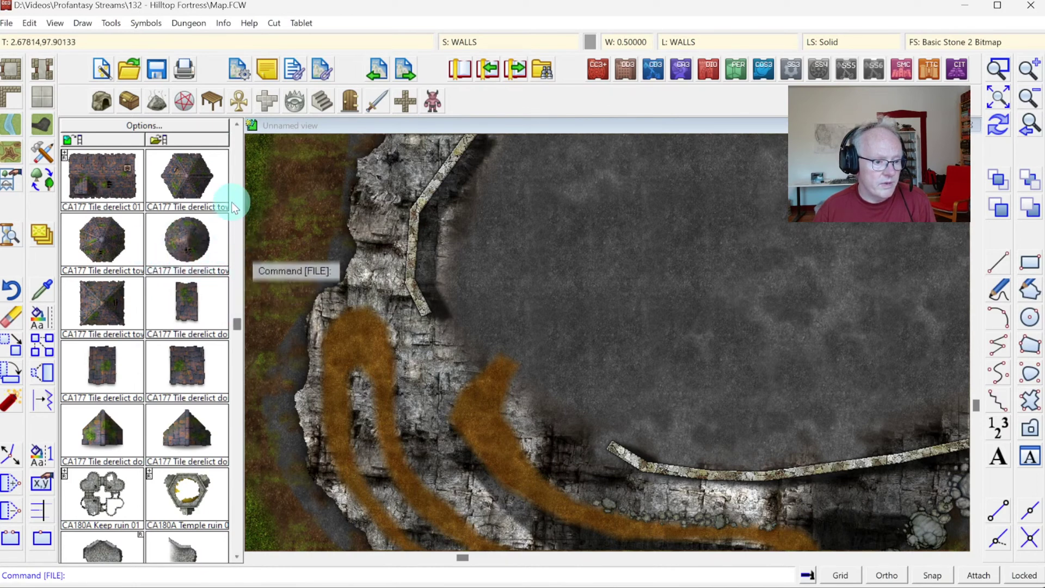
click(234, 159)
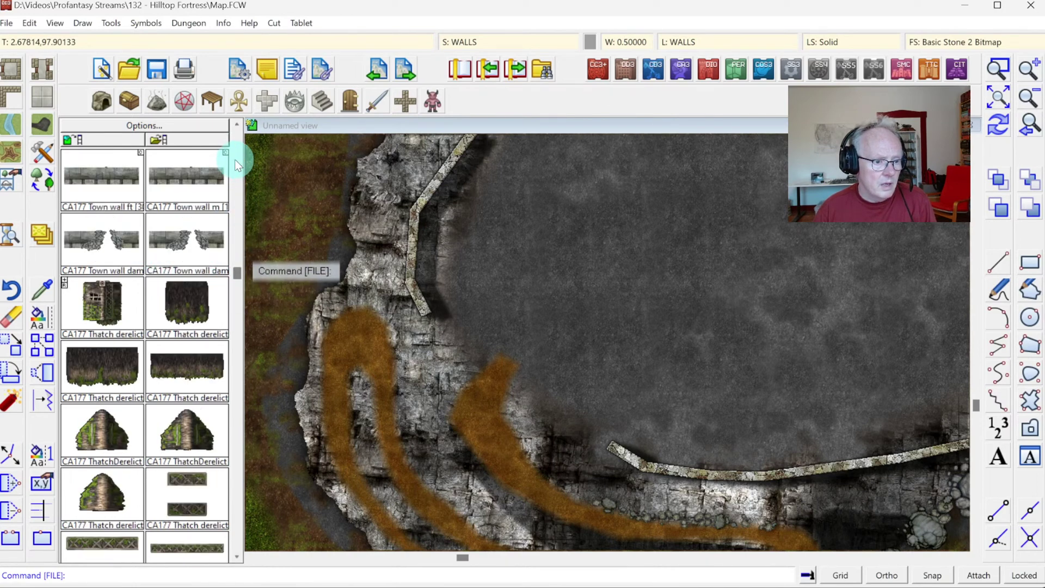
click(234, 159)
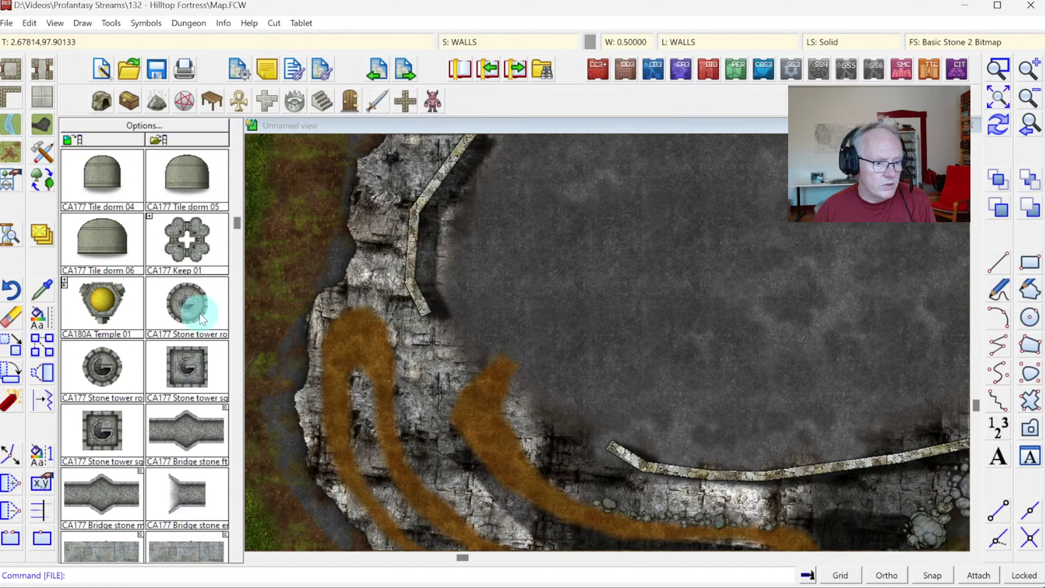
Step: Try the square stone tower symbol at the gap in the western wall, rotating it to fit the wall's end
click(116, 424)
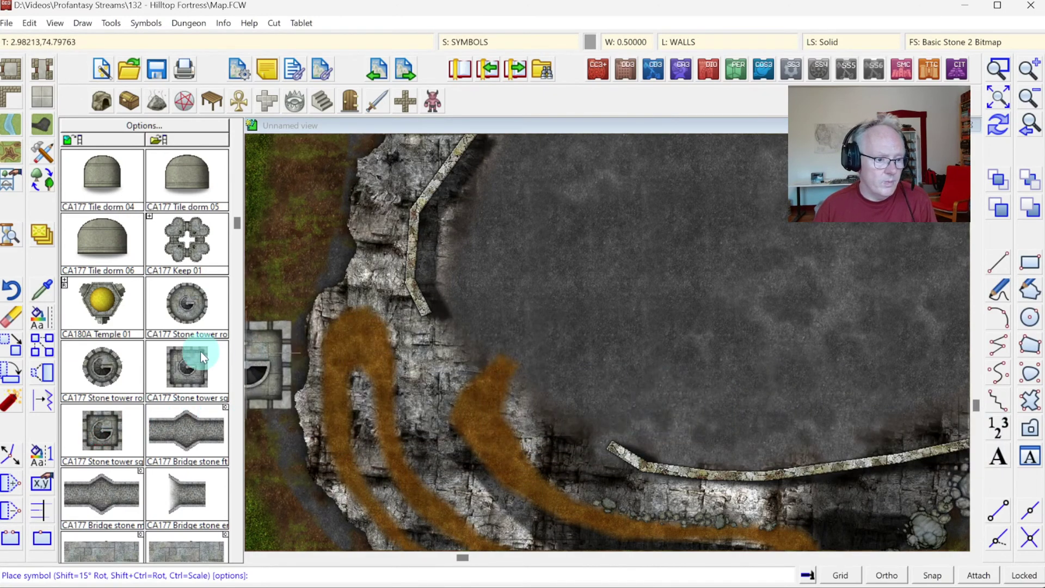
key(shift)
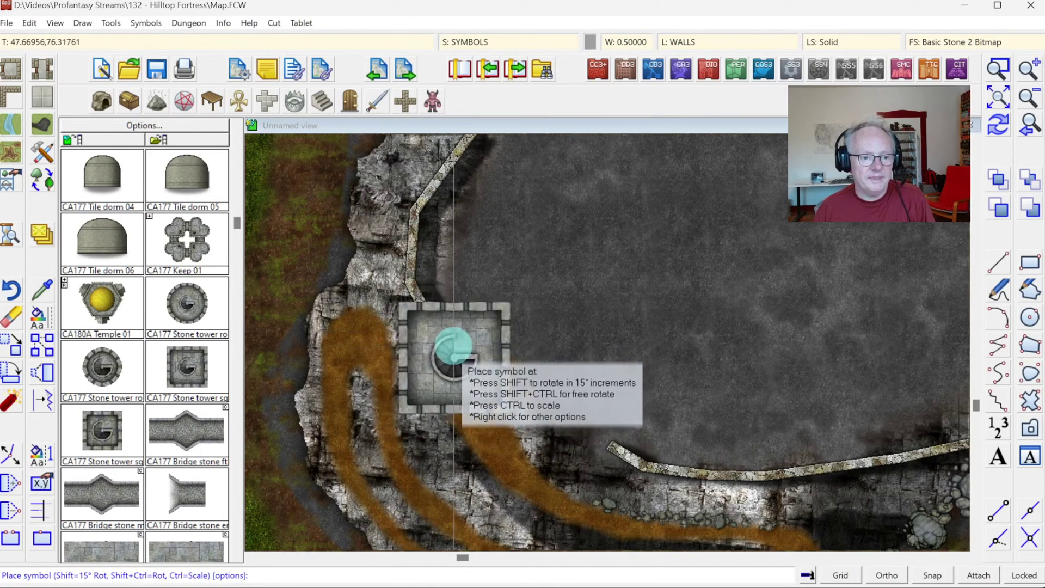
key(shift)
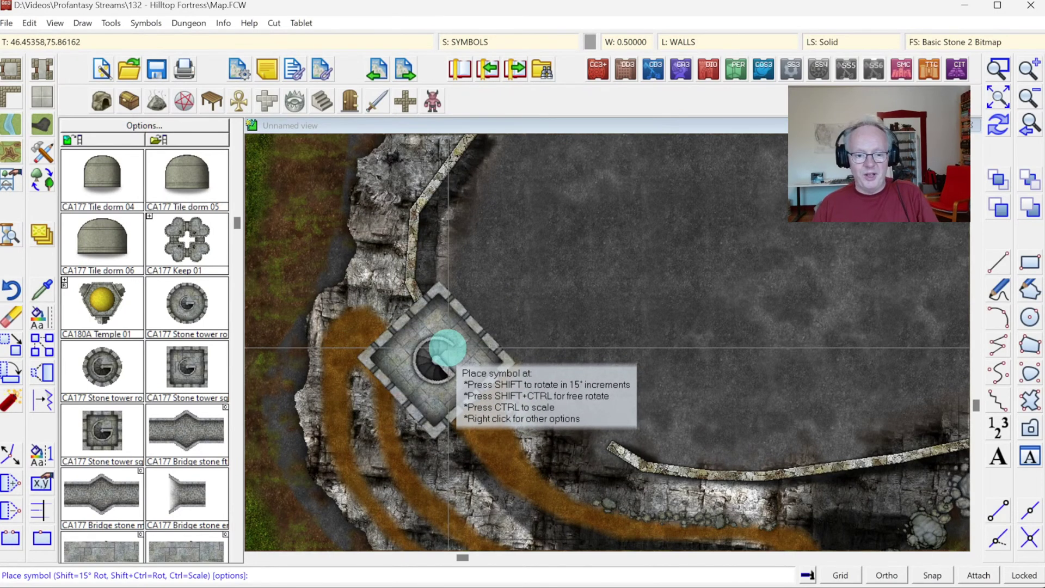
key(shift)
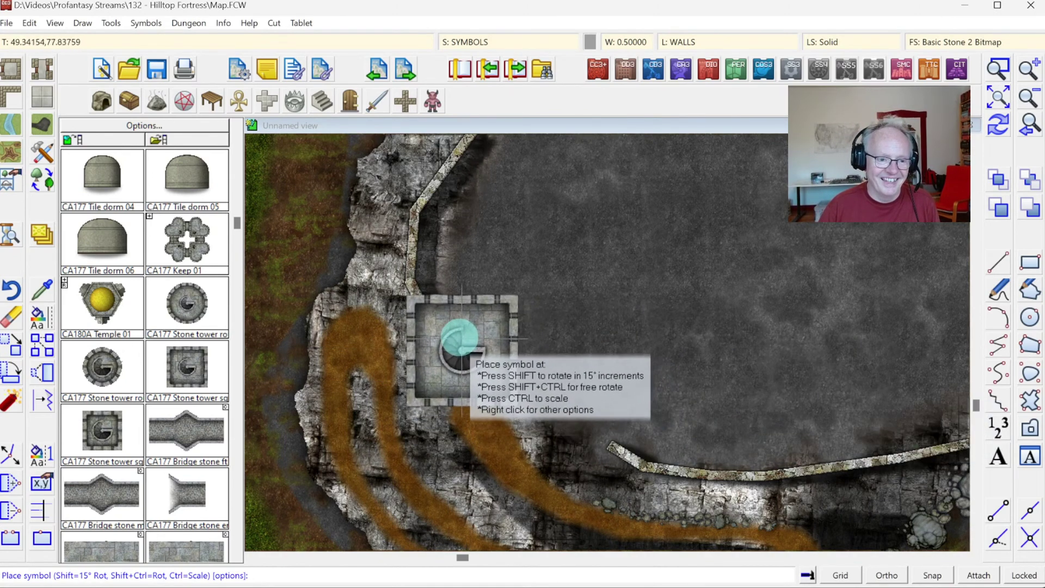
key(shift)
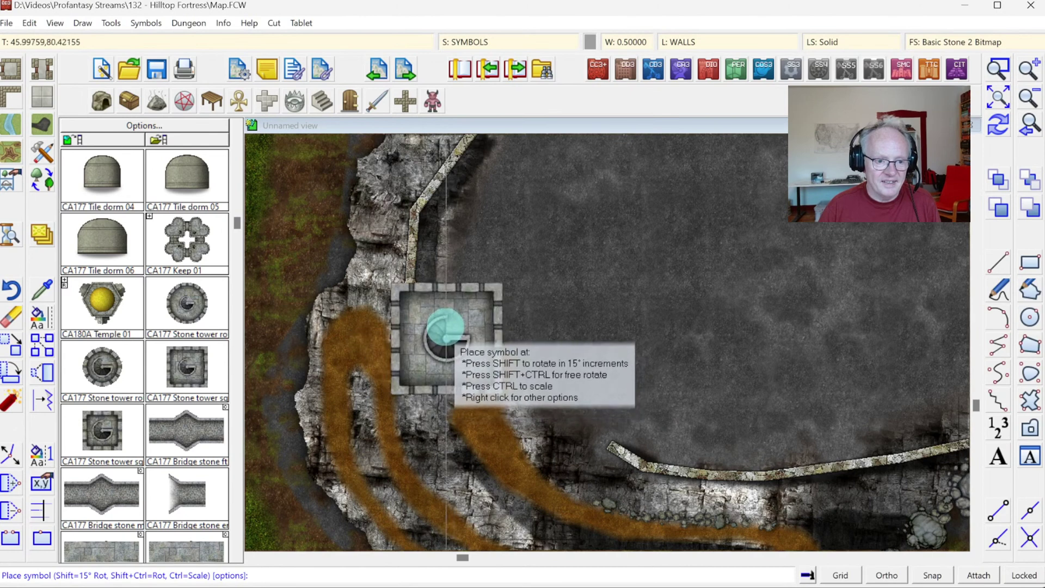
key(shift)
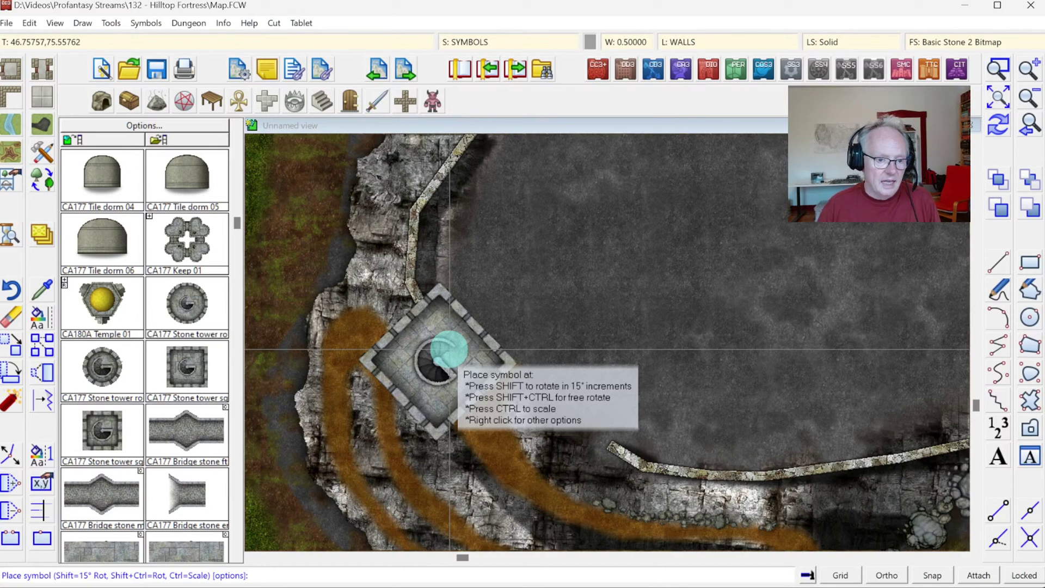
key(shift)
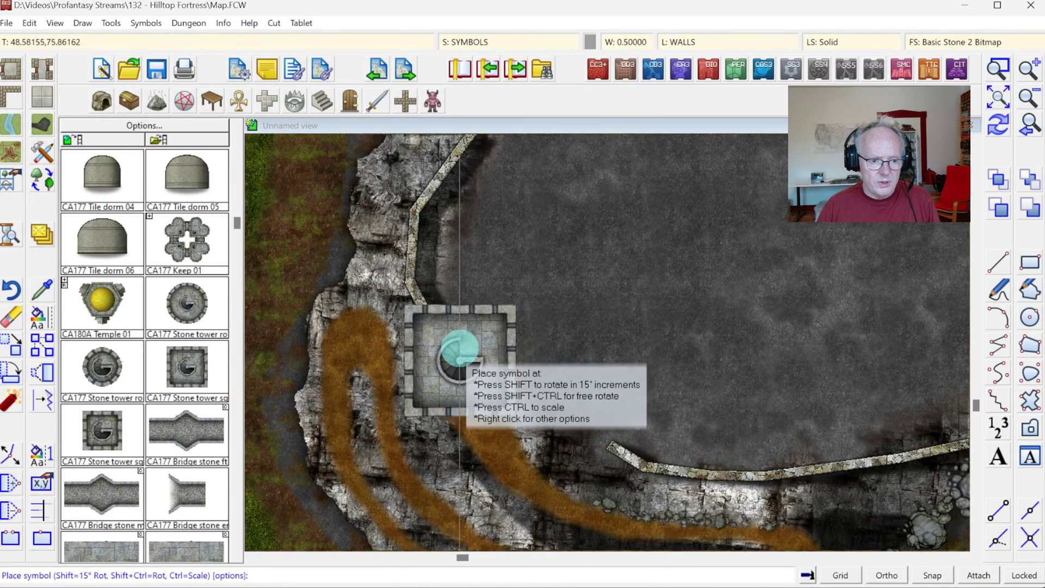
key(shift)
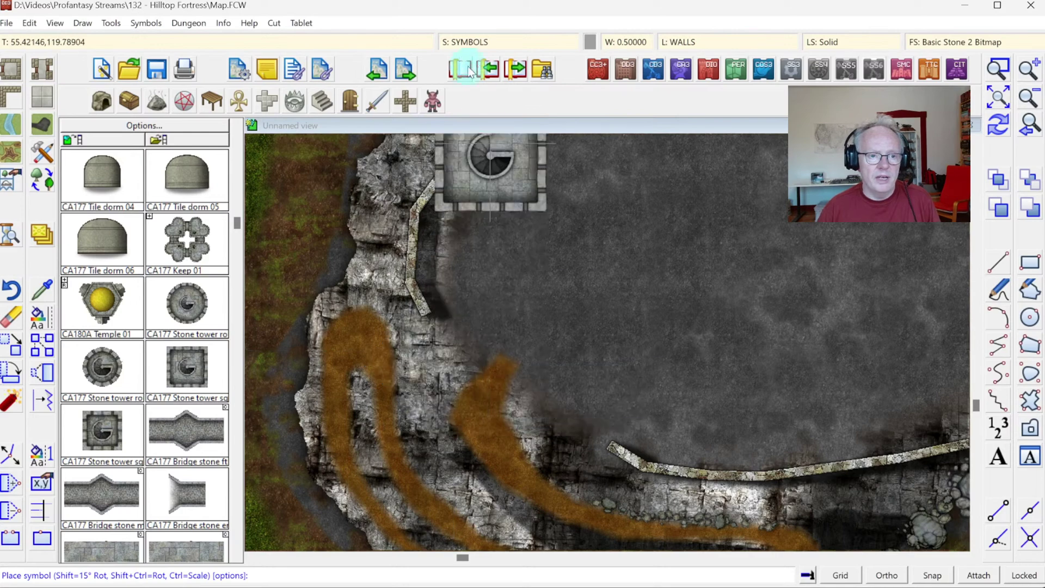
Step: Add a new sheet named SYMBOLS BUILDINGS directly after the SYMBOLS sheet and make it the current sheet
click(466, 47)
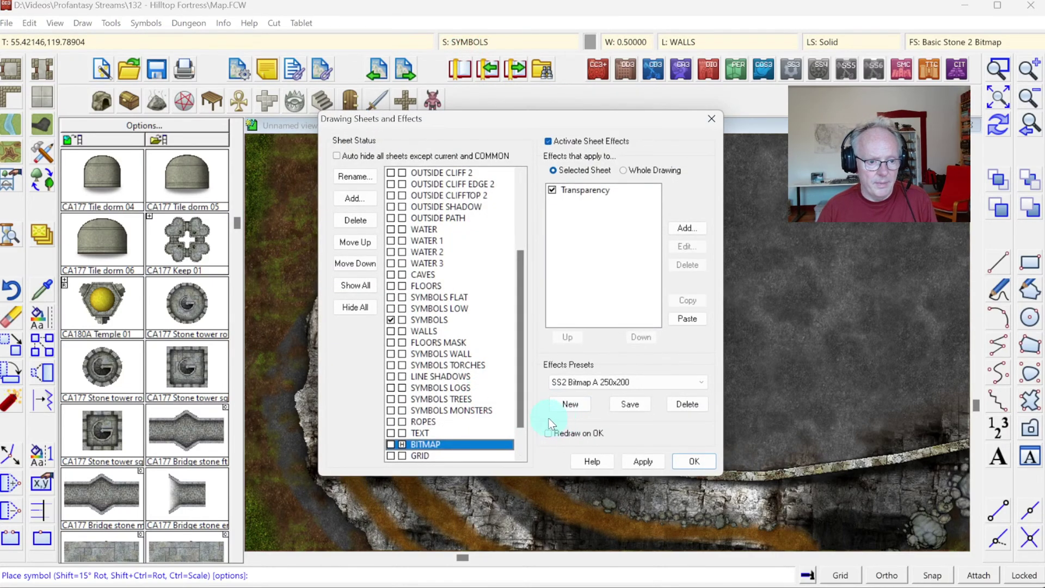
click(426, 320)
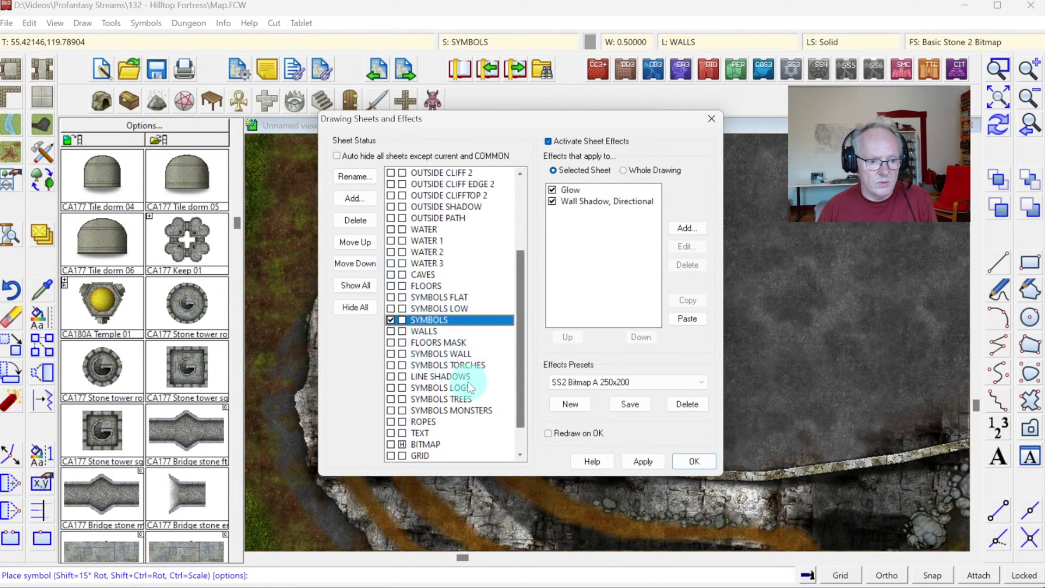
click(435, 400)
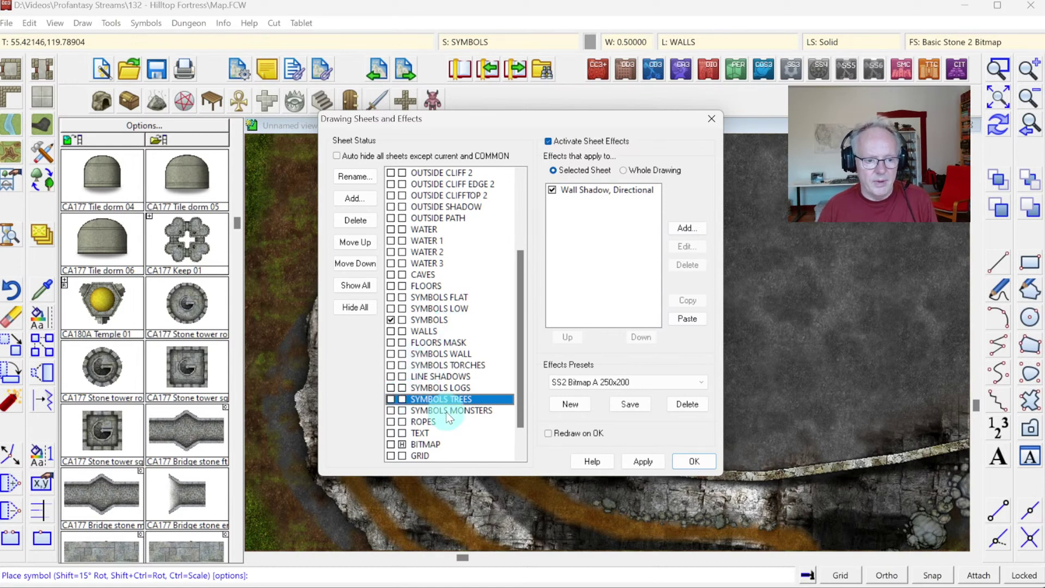
click(426, 321)
click(355, 198)
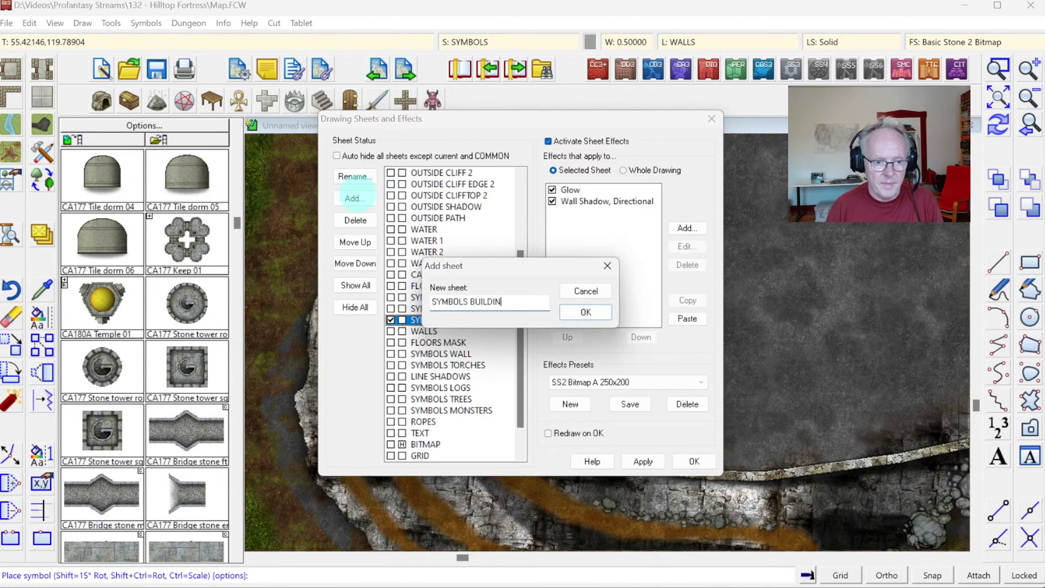
key(Return)
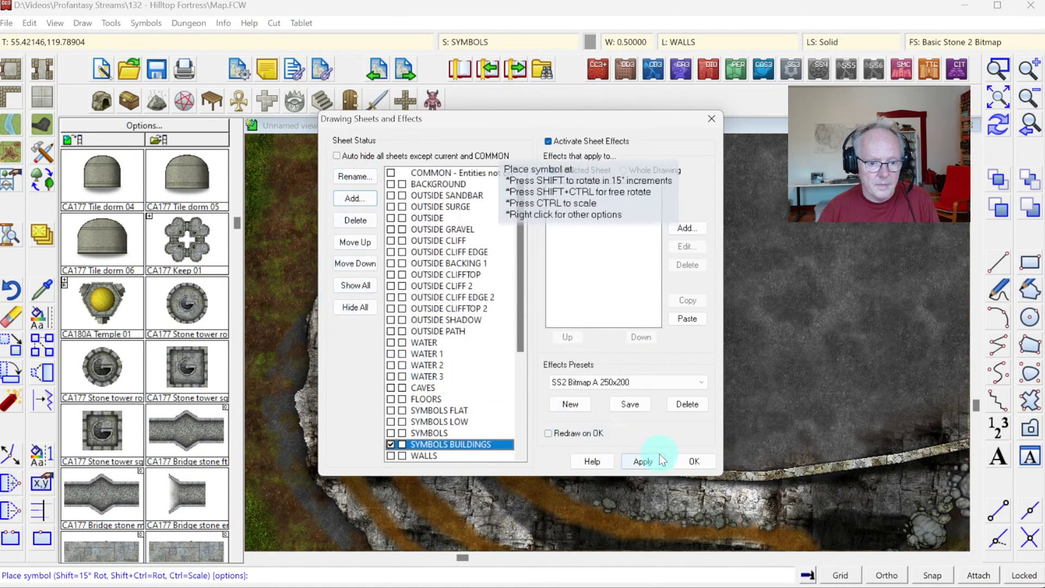
click(433, 432)
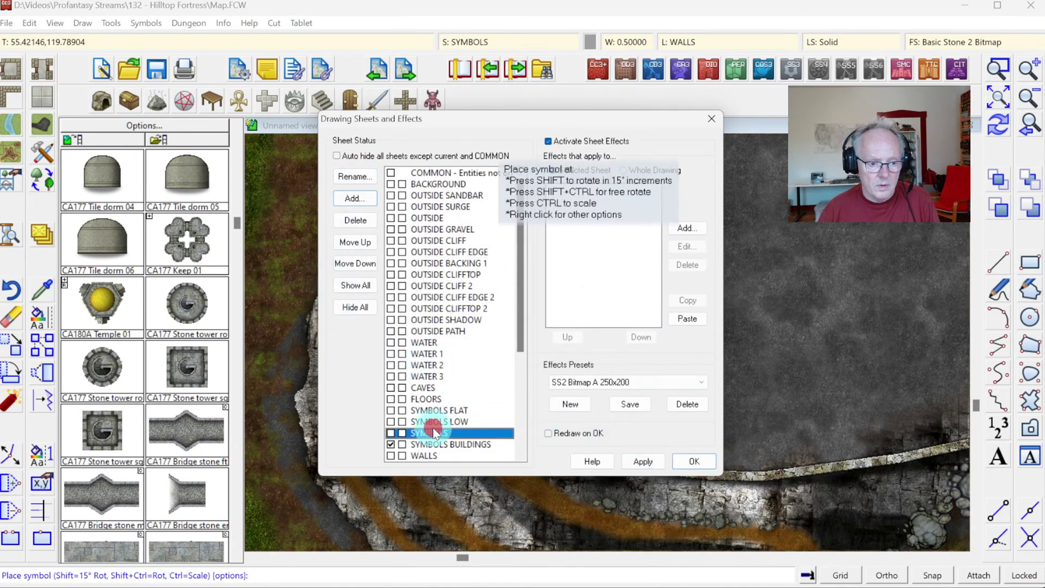
click(462, 445)
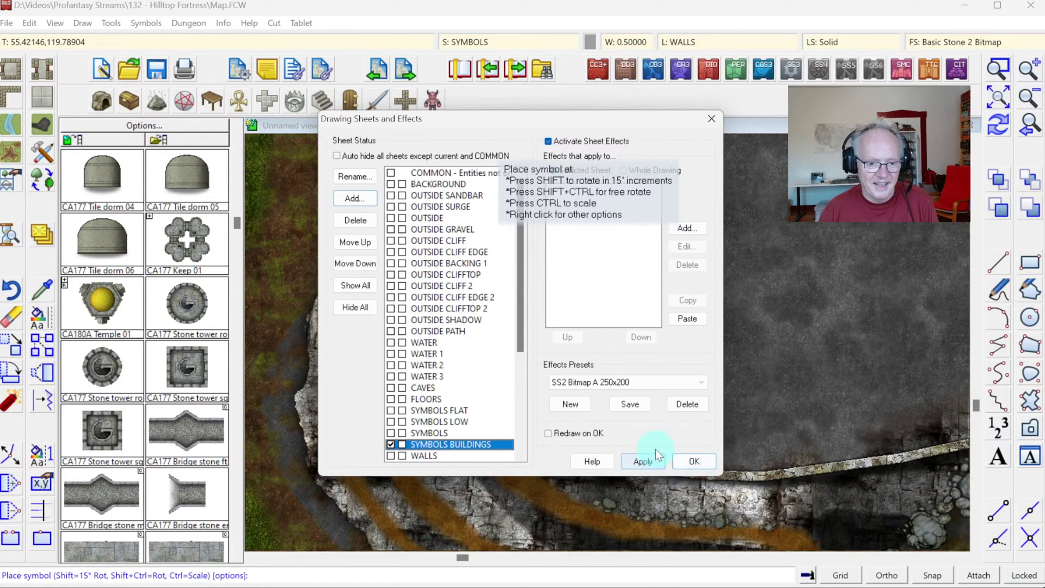
click(688, 459)
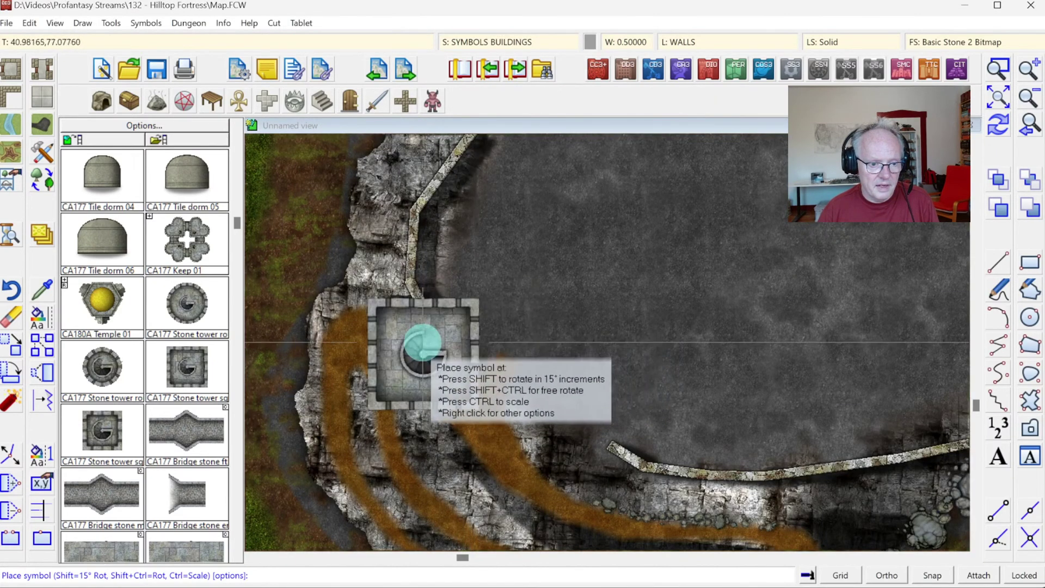
Step: Place a square stone tower symbol, turned diagonally, at the lower end of the western wall beside the path
key(shift)
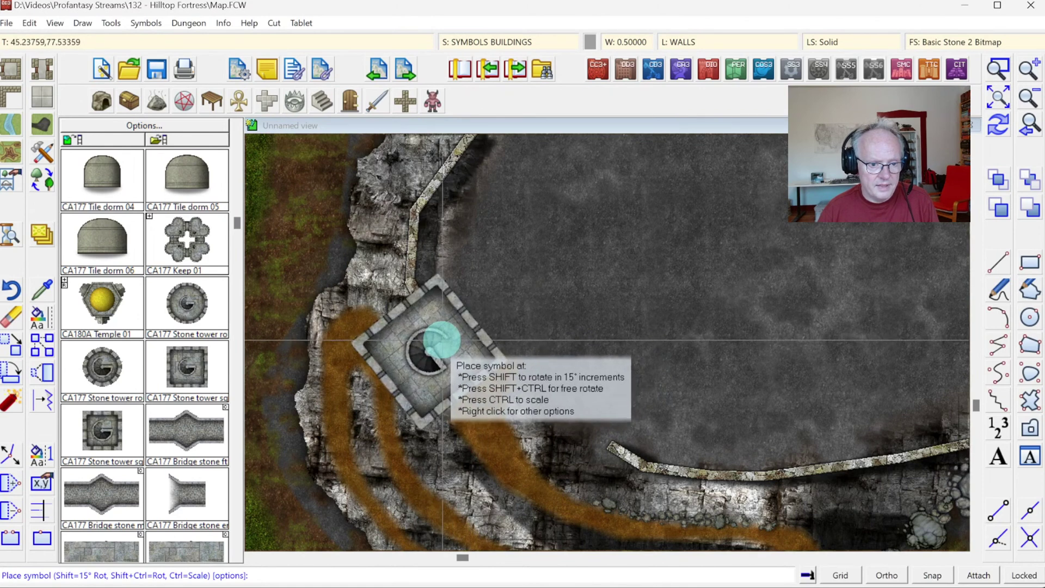
click(435, 341)
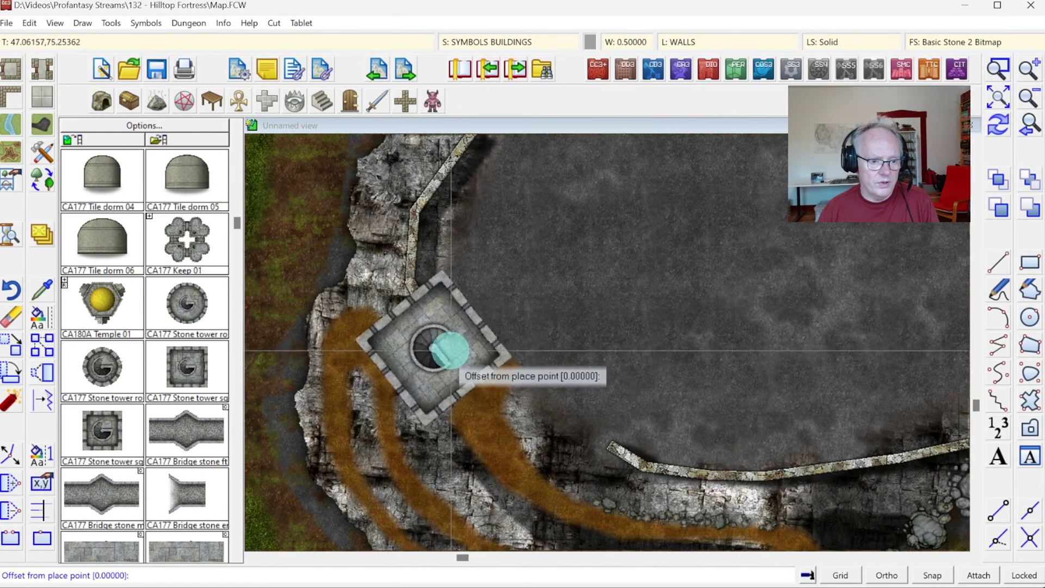
key(Escape)
click(198, 354)
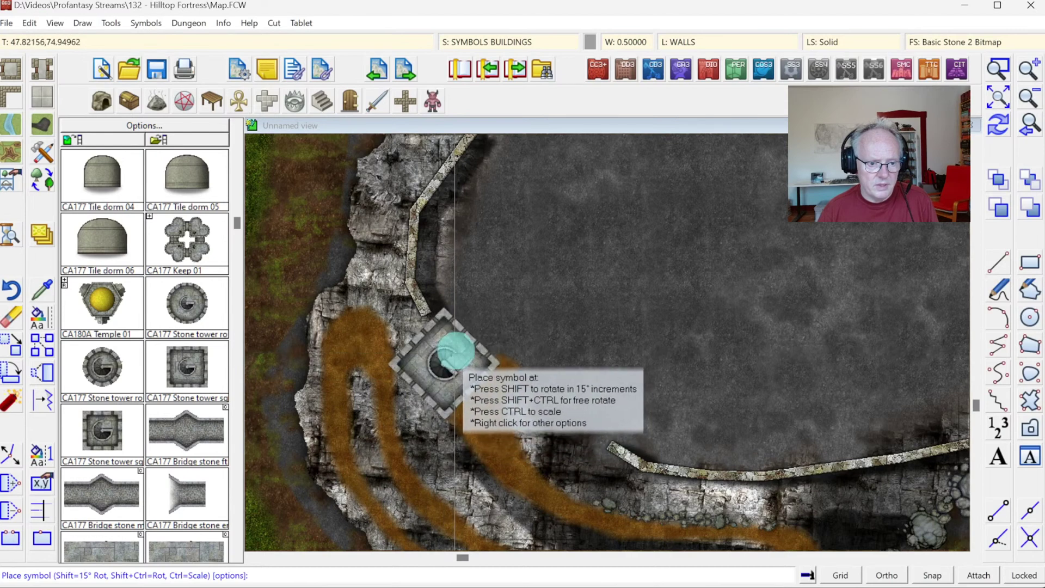
key(shift)
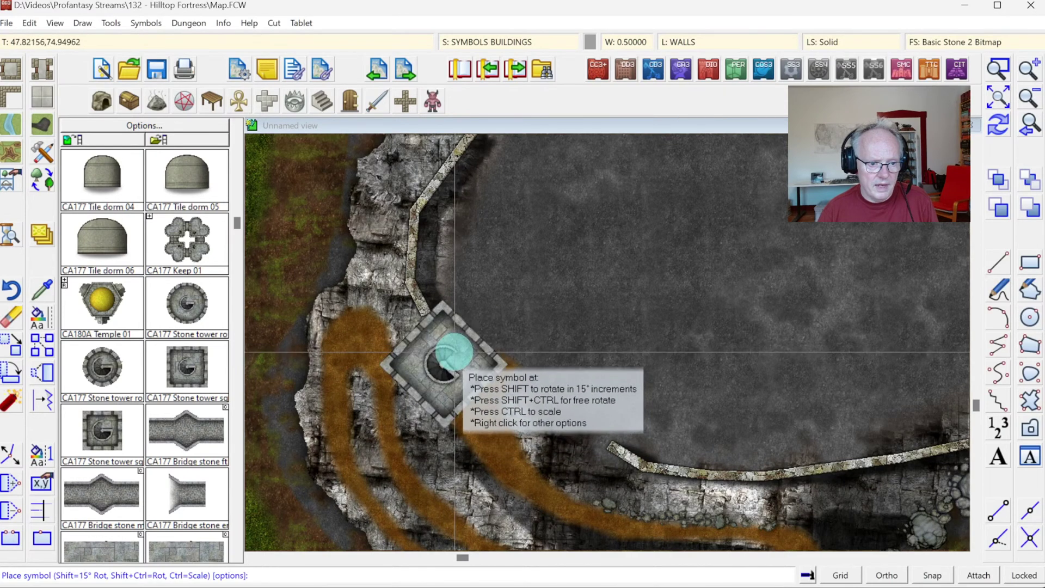
click(448, 353)
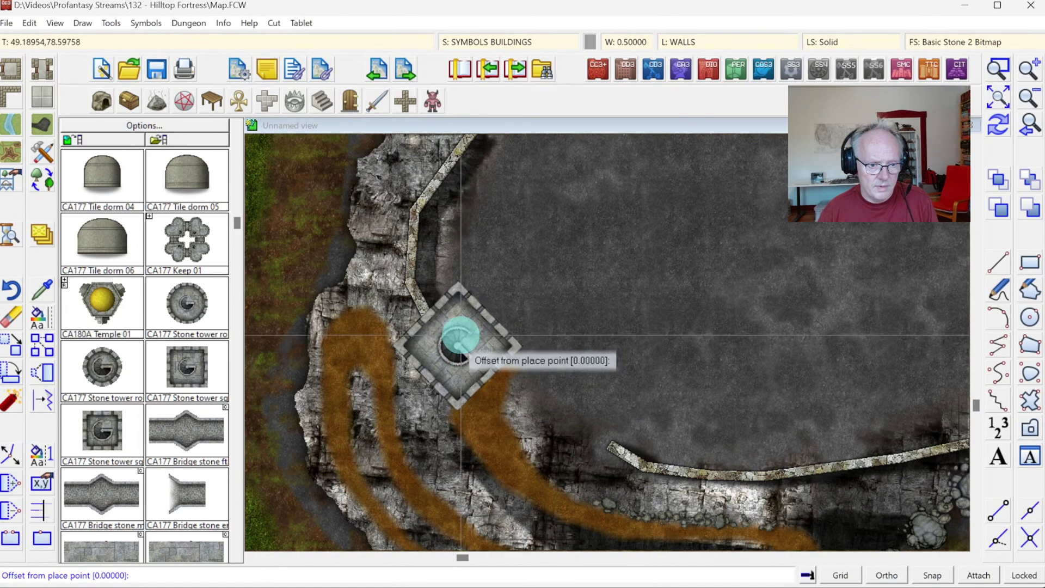
click(460, 334)
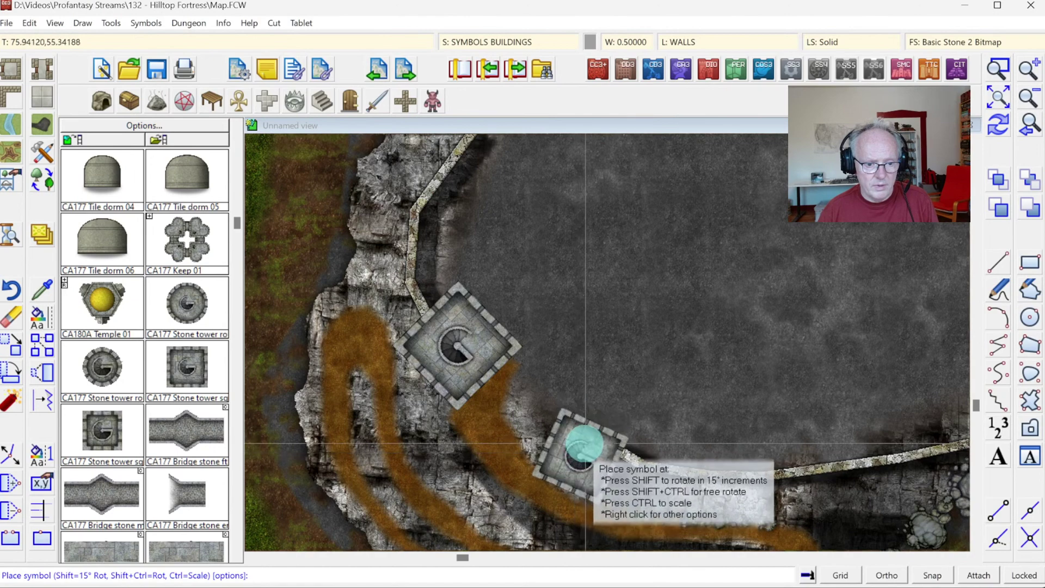
Step: Disable smart symbols for the next square tower and turn it diagonally to line up with the first tower
key(shift)
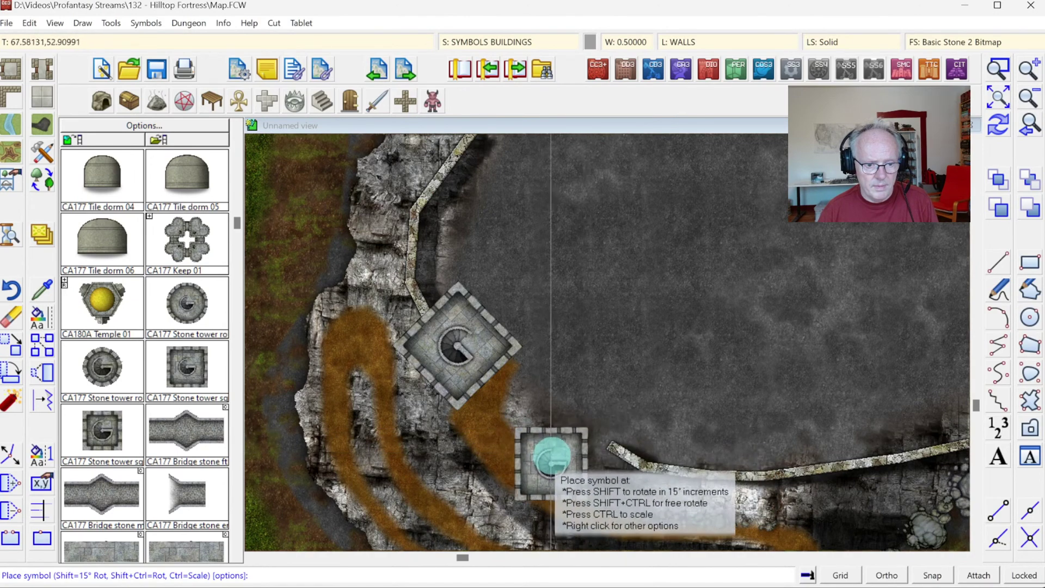
right_click(581, 362)
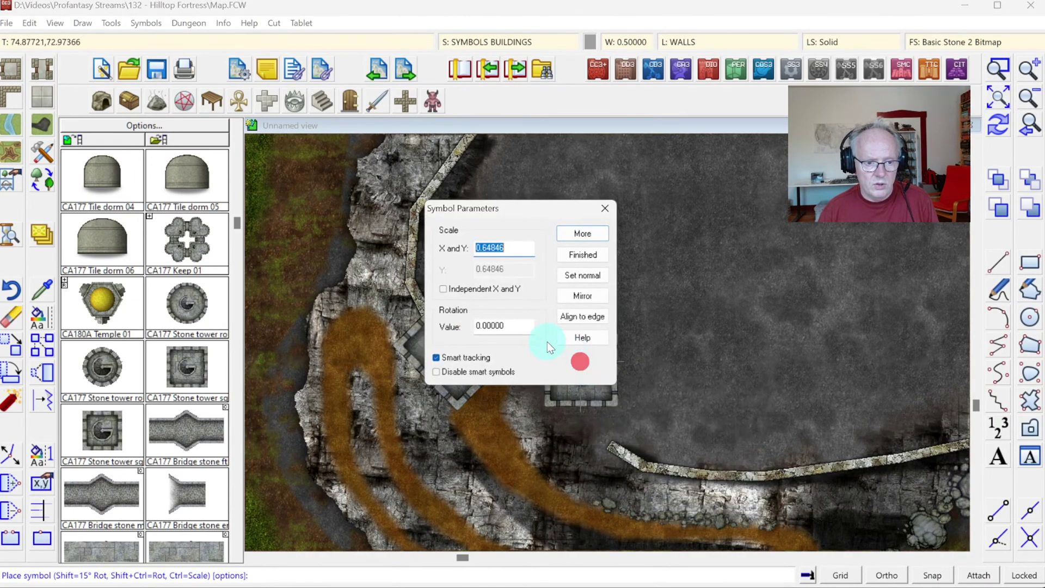
click(492, 373)
click(583, 233)
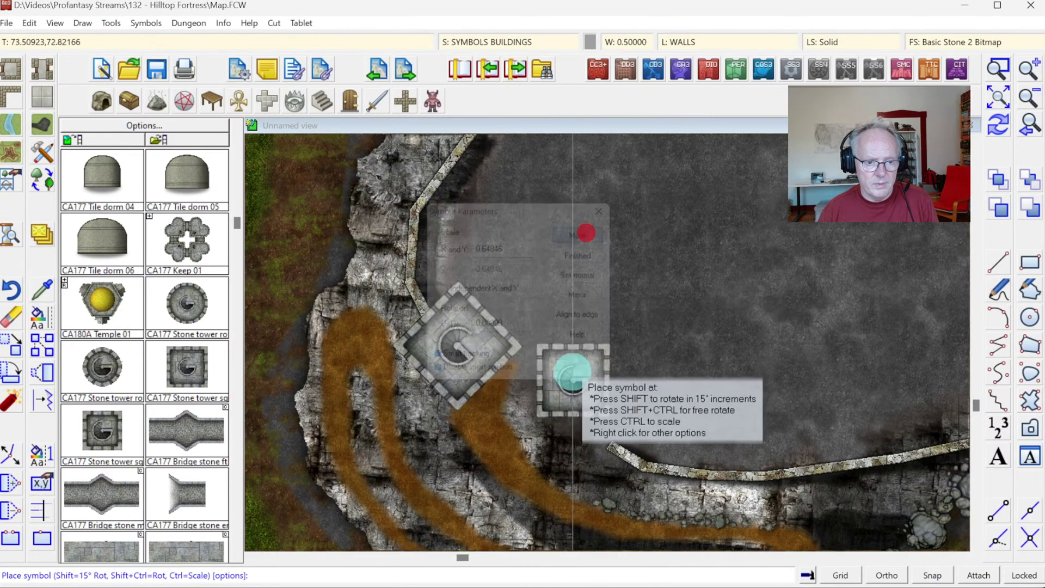
key(shift)
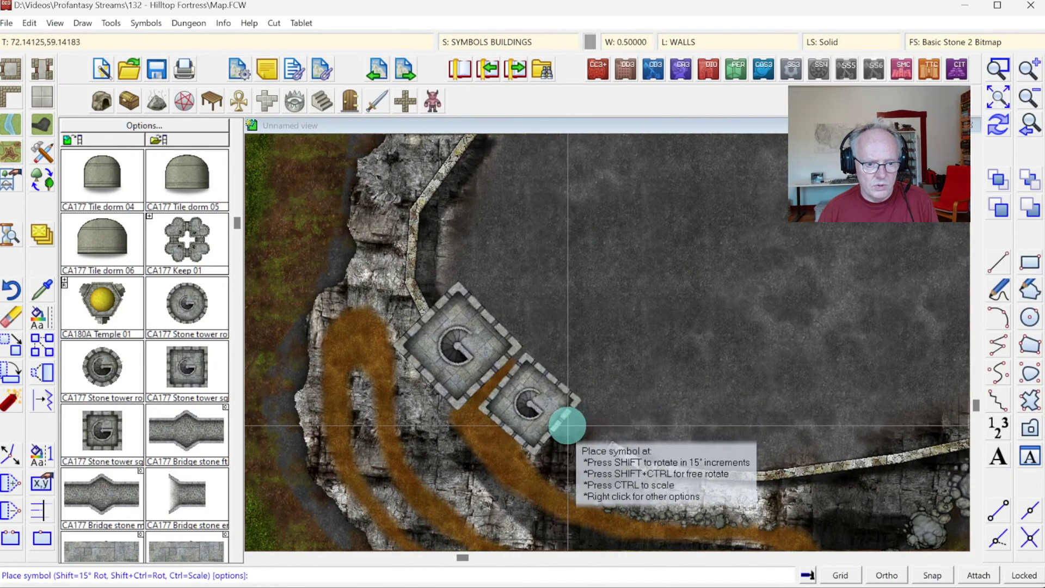
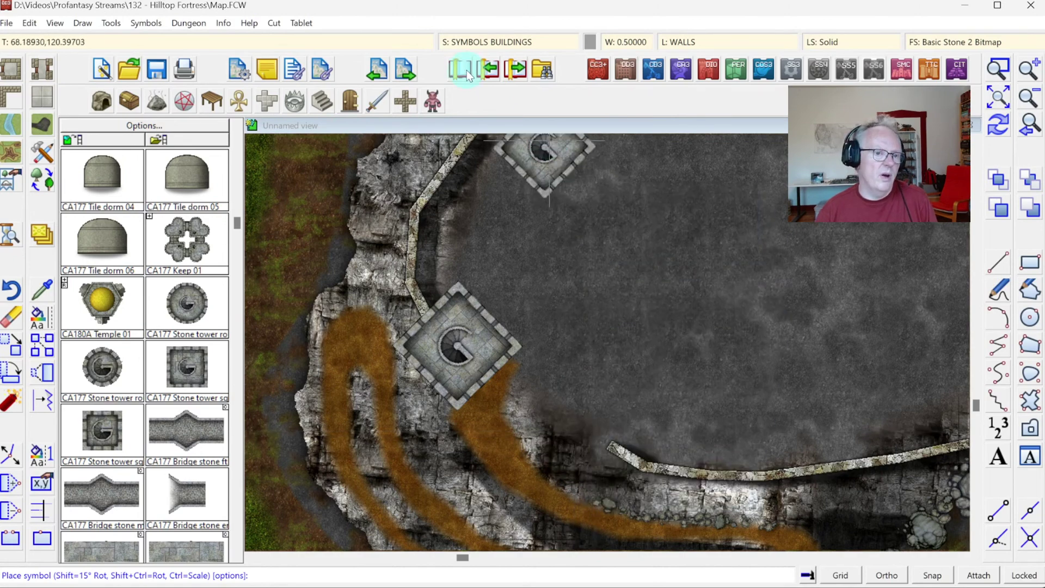
Step: Make the hidden BITMAP sheet current so the reference sketch shows over the map
click(473, 48)
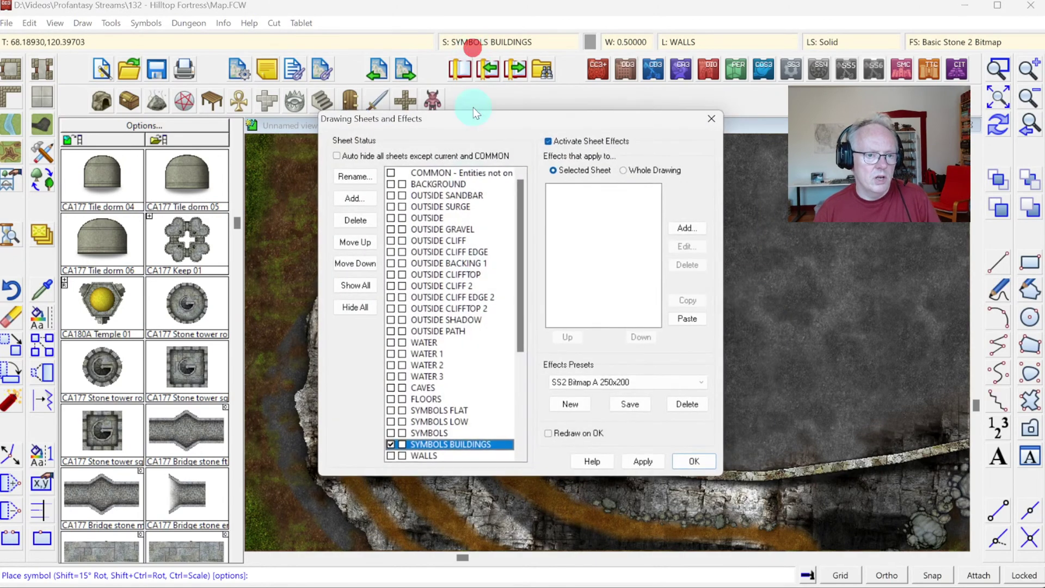
click(521, 381)
click(391, 411)
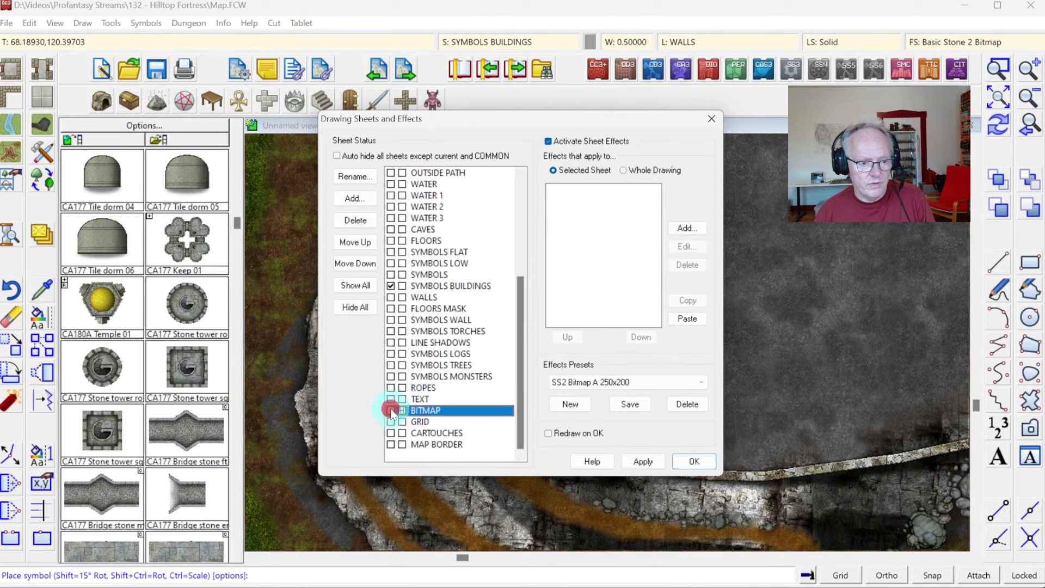
click(695, 462)
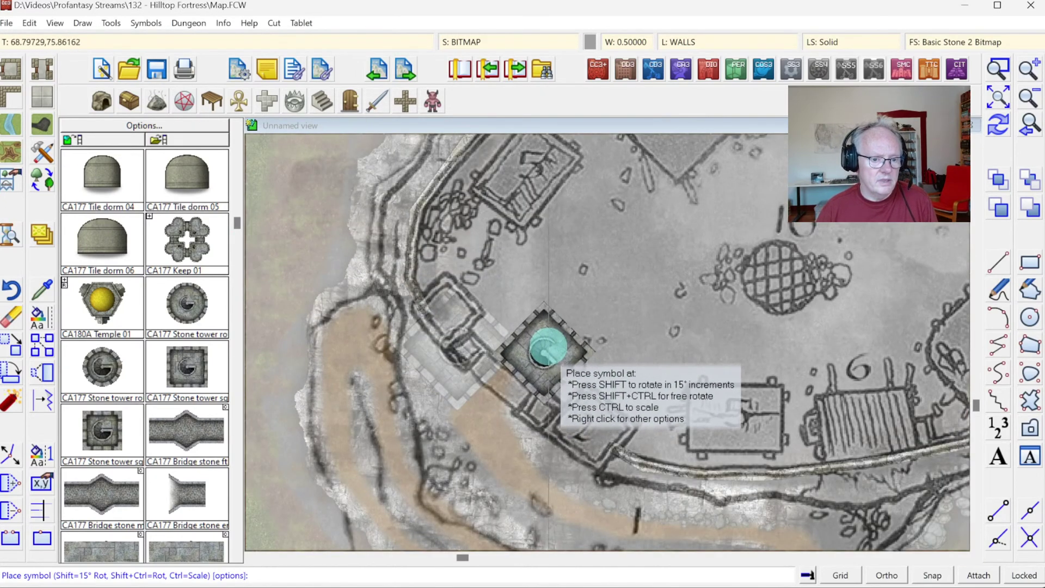
Step: Erase the square tower placed at the end of the western wall and redraw the map
click(15, 321)
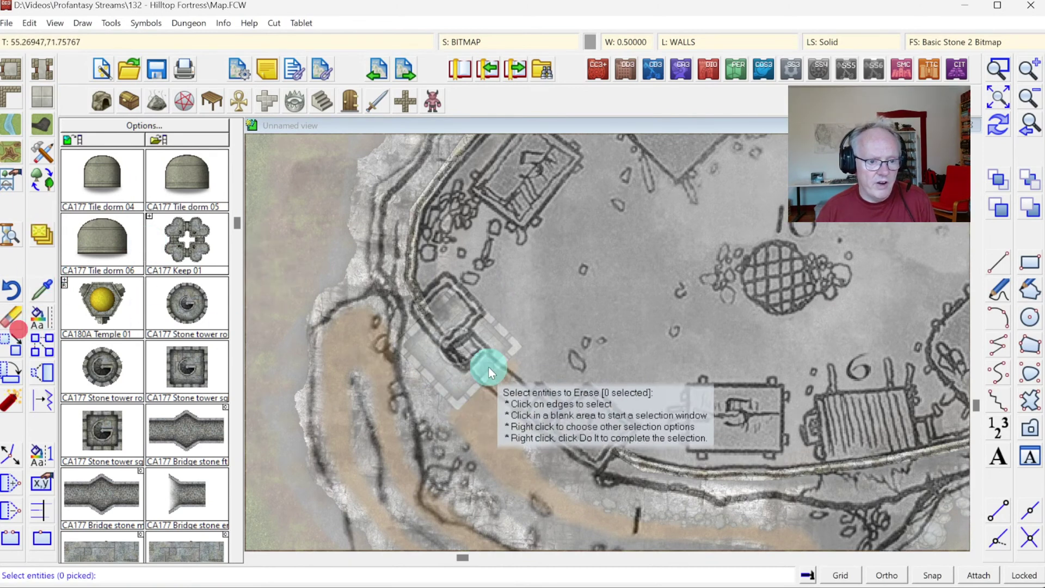
click(508, 333)
right_click(566, 314)
click(583, 321)
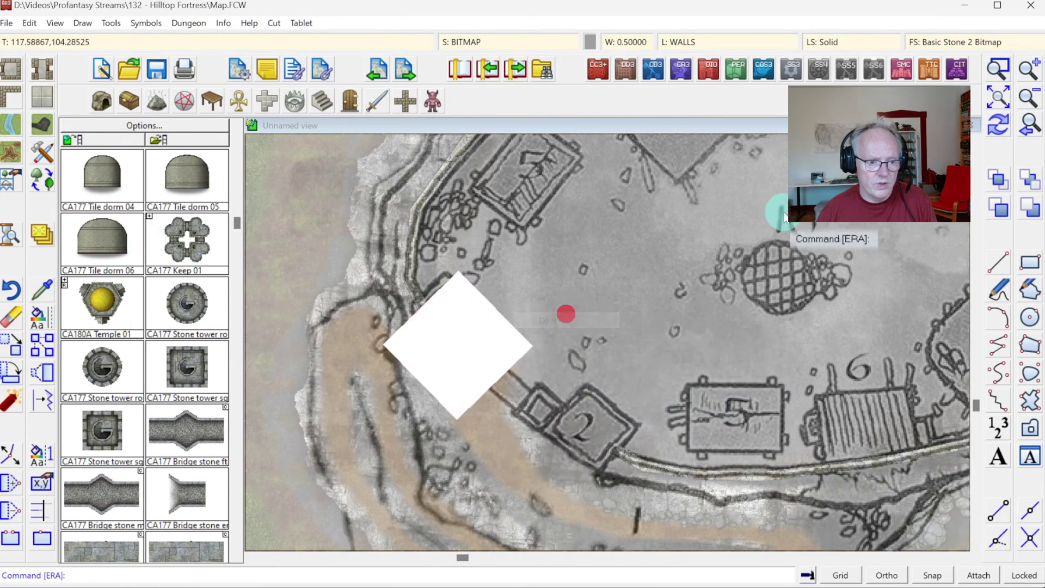
click(996, 127)
Step: Place two diagonal square stone towers on the SYMBOLS BUILDINGS sheet, over the sketched gate towers at each side of the path
click(198, 257)
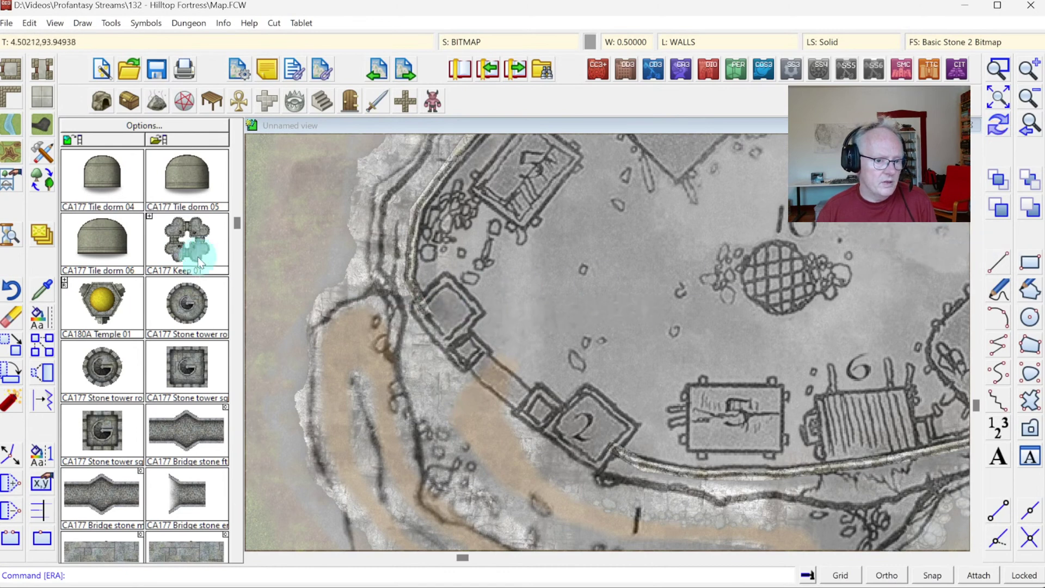
click(197, 373)
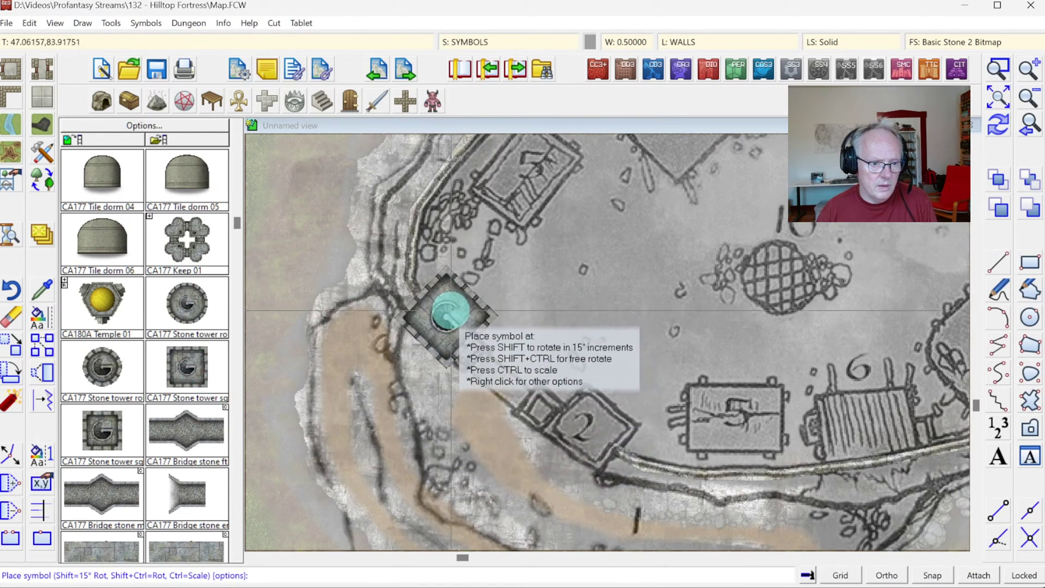
click(458, 43)
scroll(405, 427, down, 1)
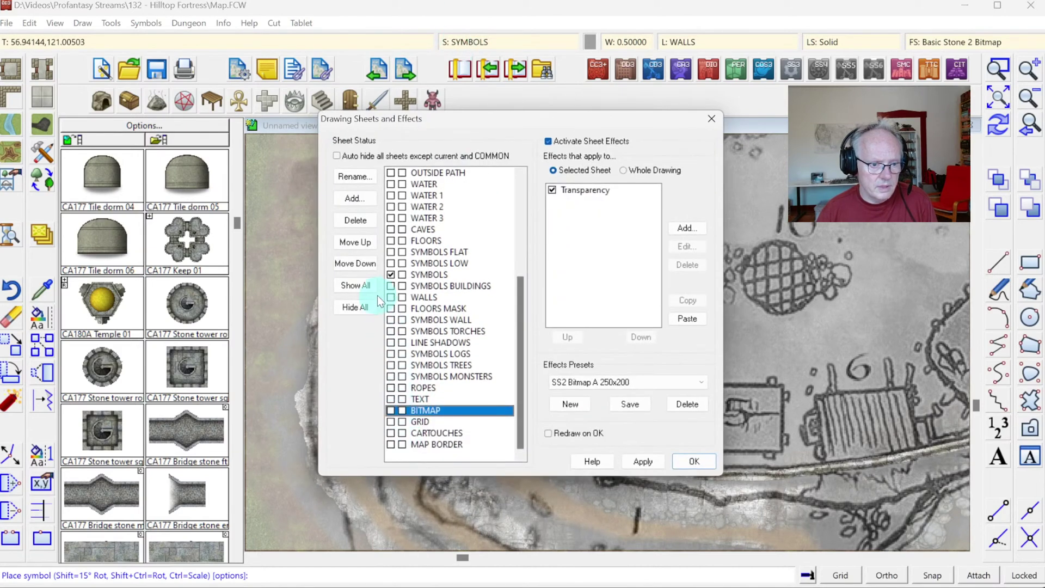
click(391, 285)
click(688, 464)
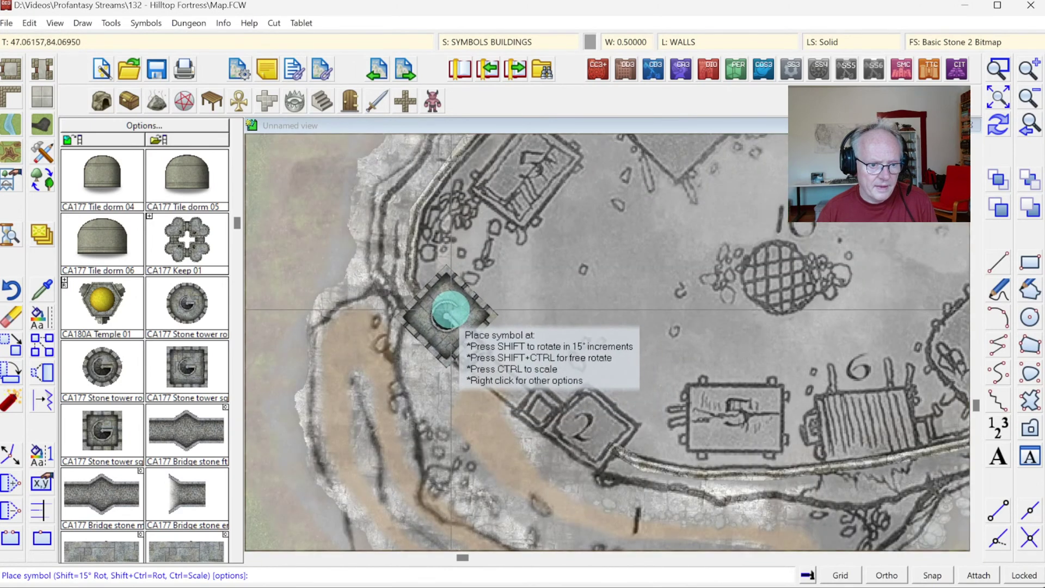
click(447, 313)
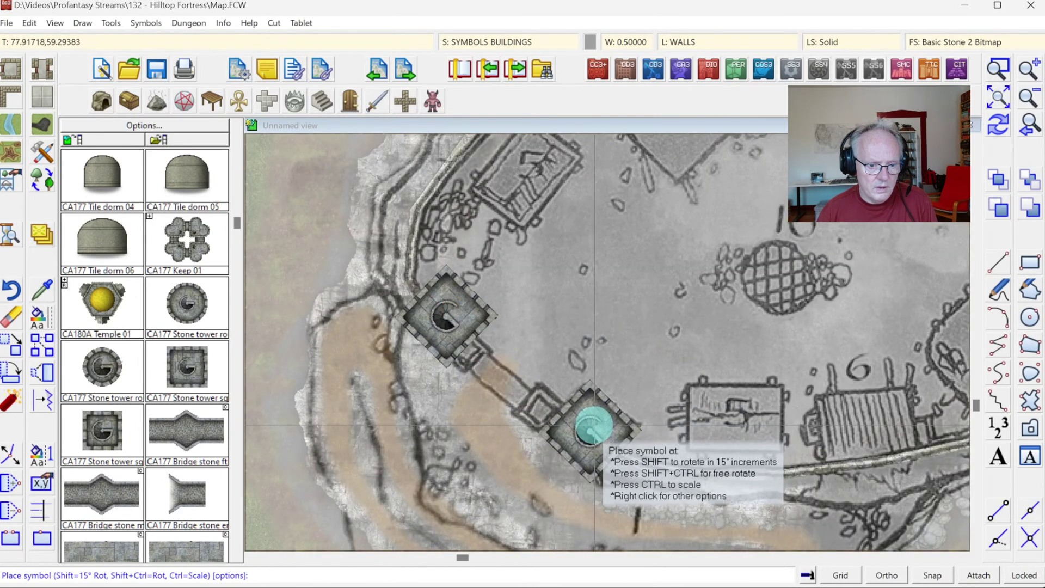
click(593, 431)
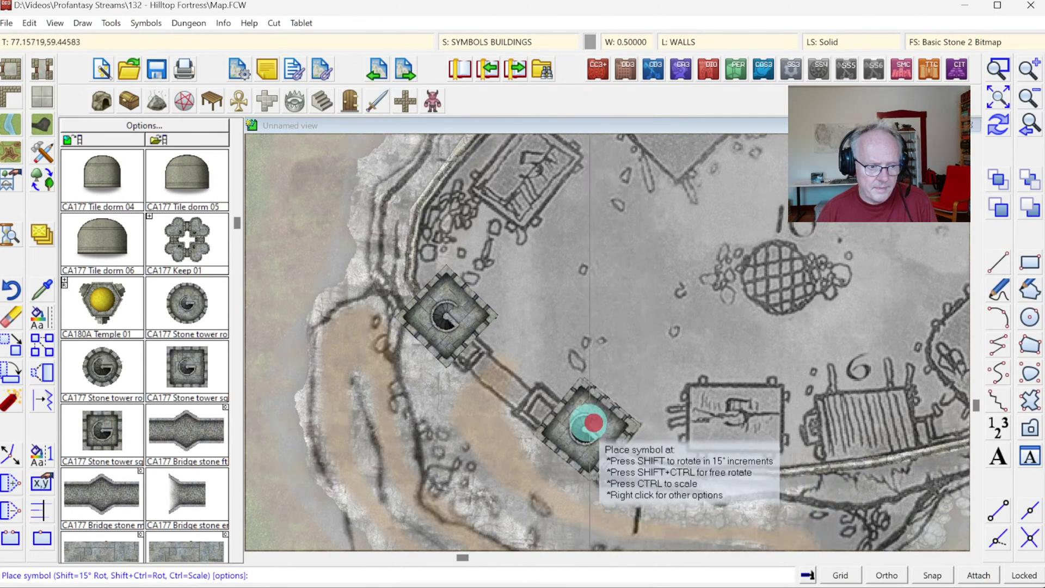
Step: Place a CA177 City wall segment diagonally from the upper gate tower toward the lower one
click(250, 389)
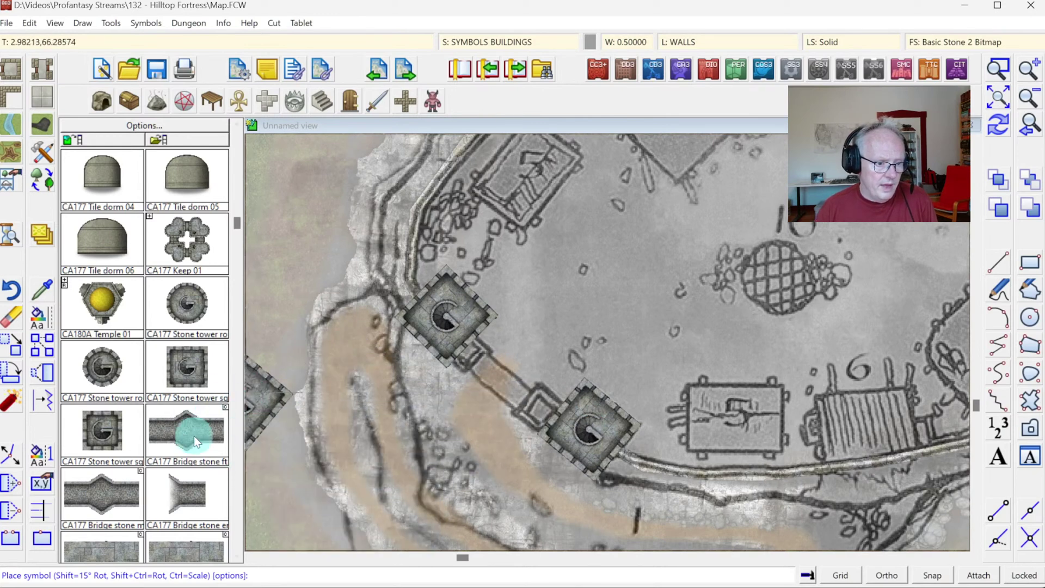
click(236, 557)
click(159, 464)
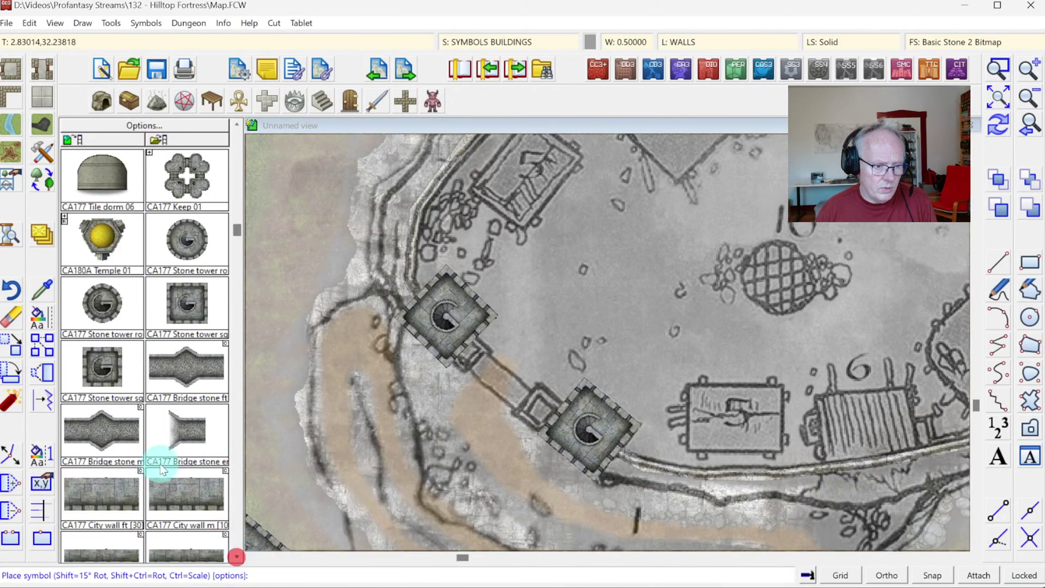
click(204, 489)
click(174, 477)
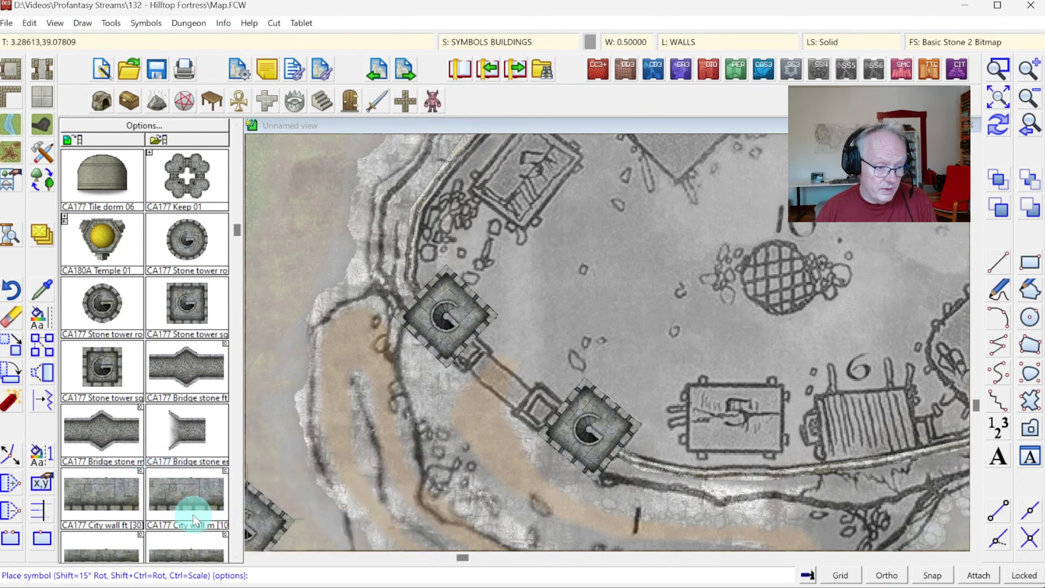
click(180, 478)
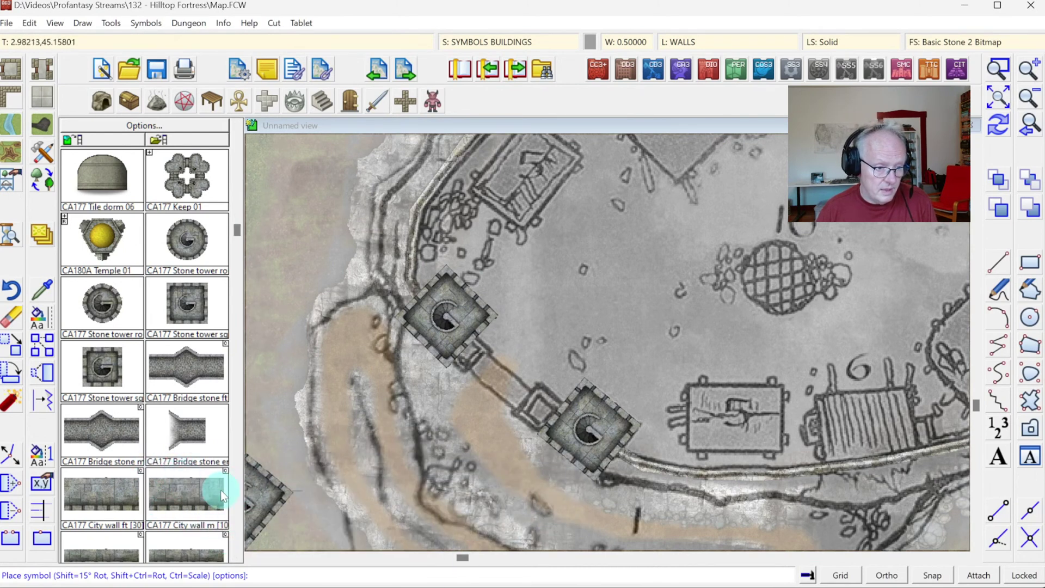
click(237, 560)
click(166, 432)
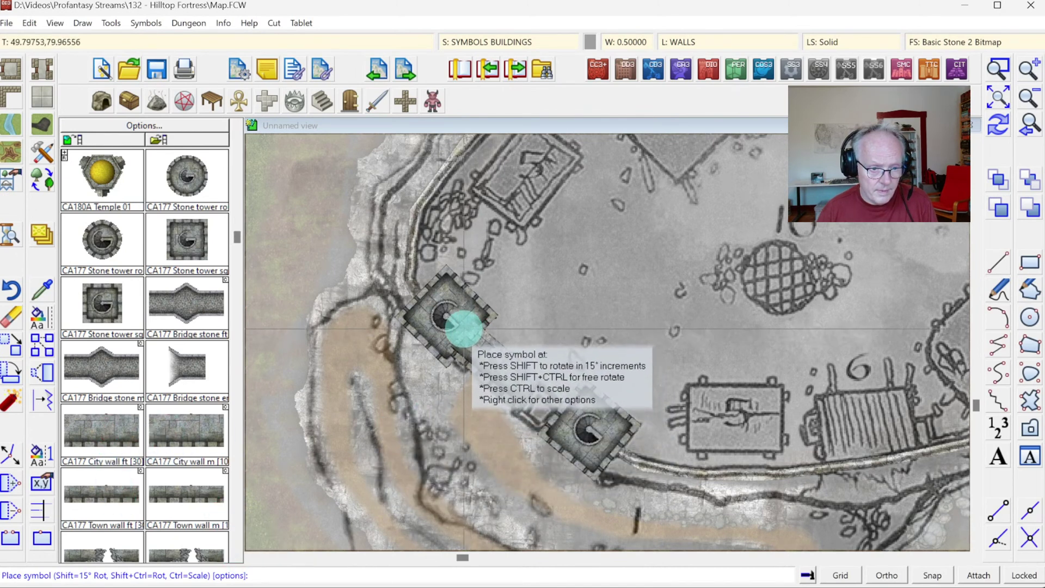
click(464, 329)
click(586, 434)
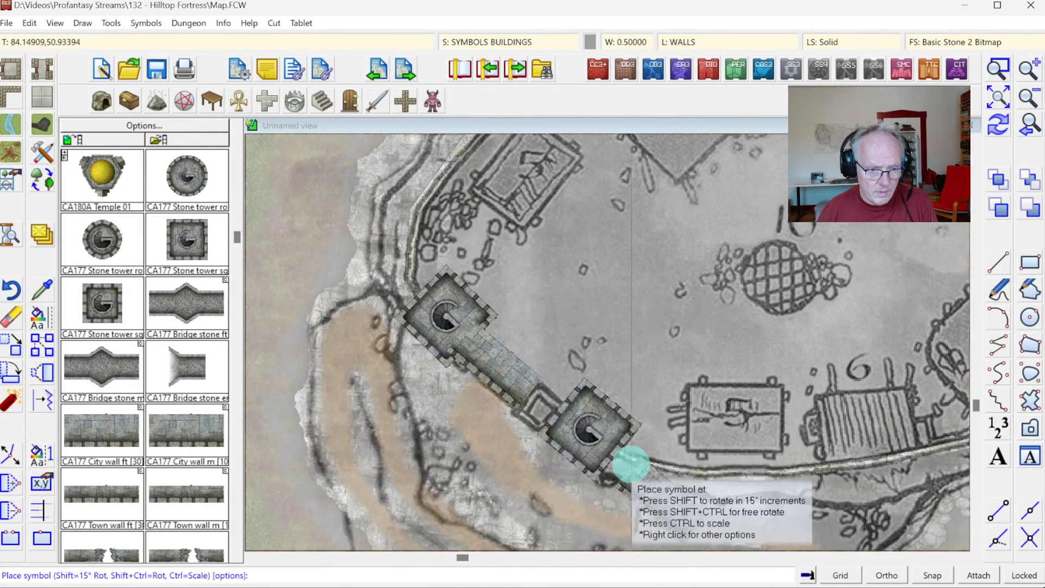
Step: Hide the BITMAP sheet so the gate towers can be judged without the reference sketch
click(998, 69)
click(380, 230)
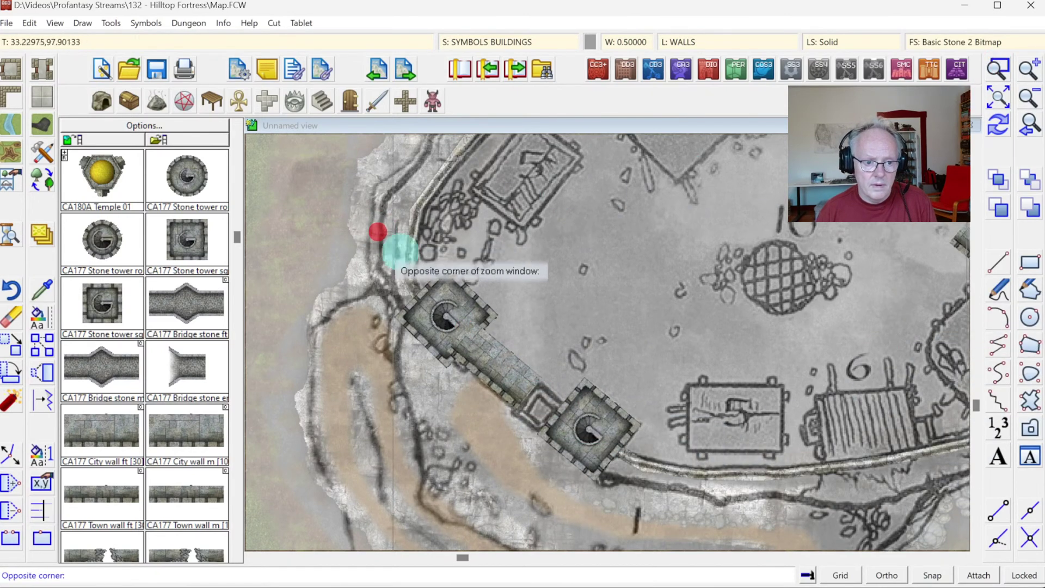
click(678, 484)
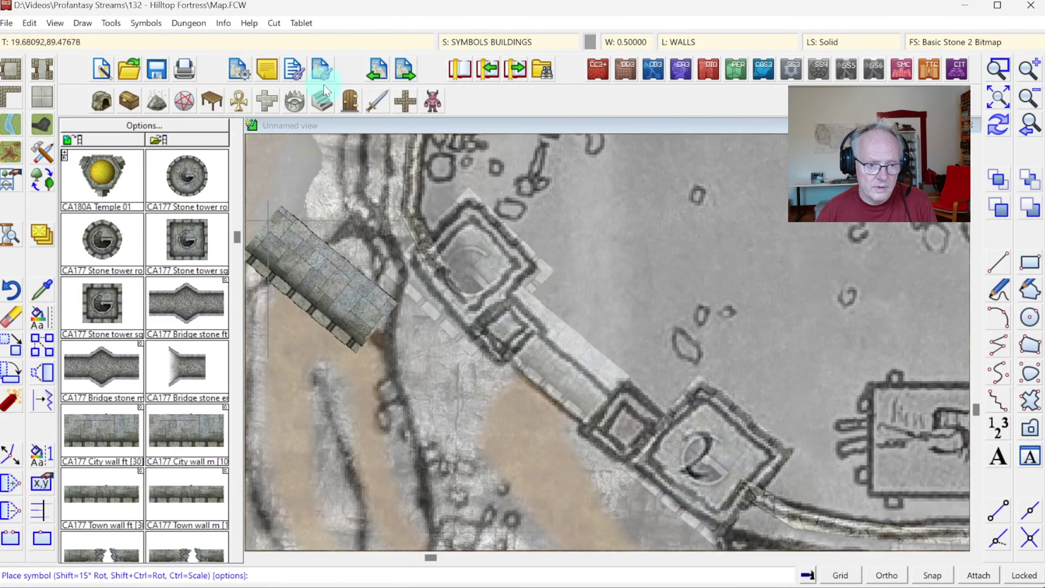
click(493, 44)
scroll(445, 355, down, 5)
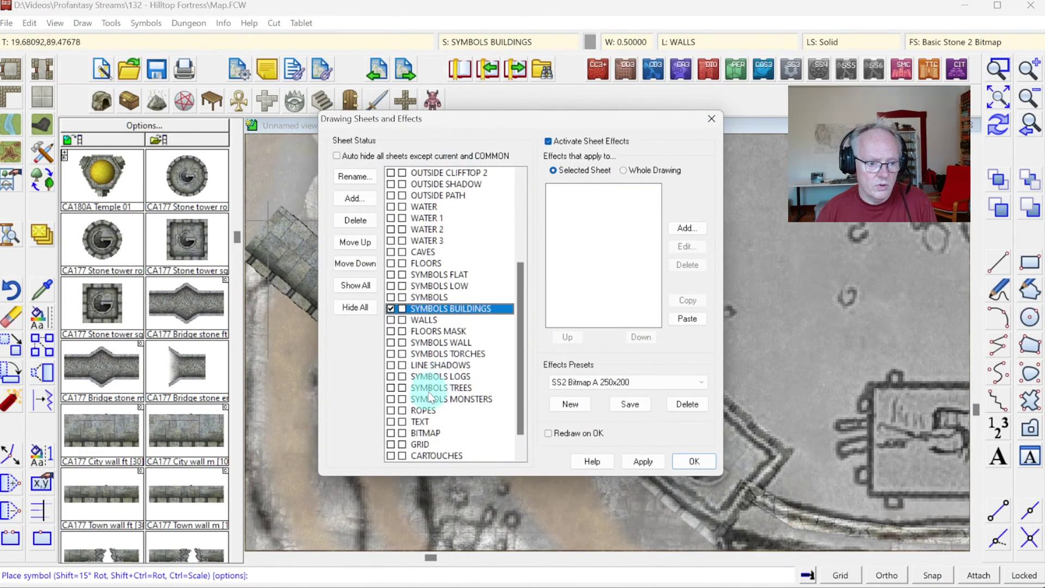
click(404, 410)
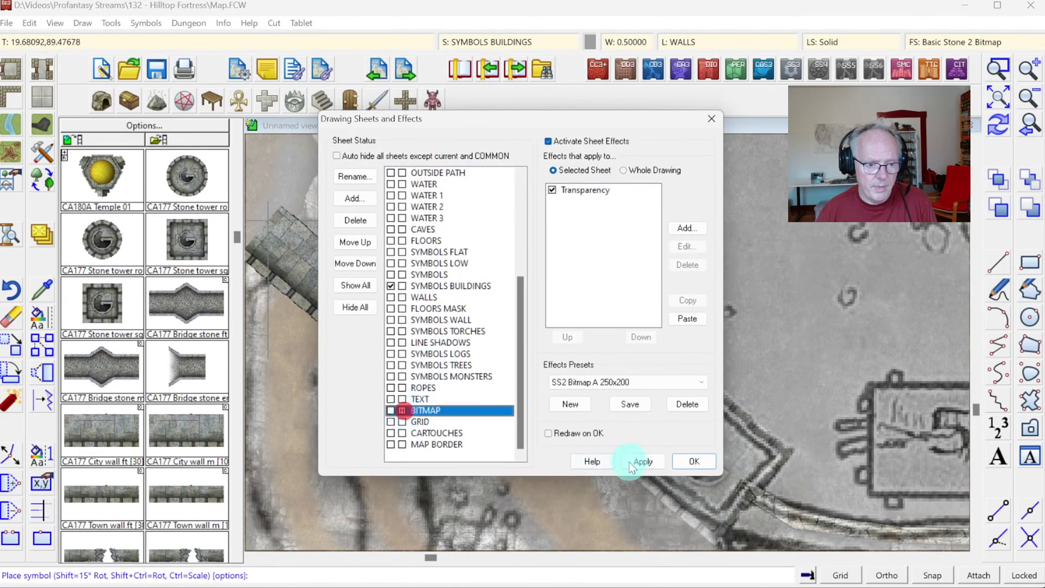
click(697, 463)
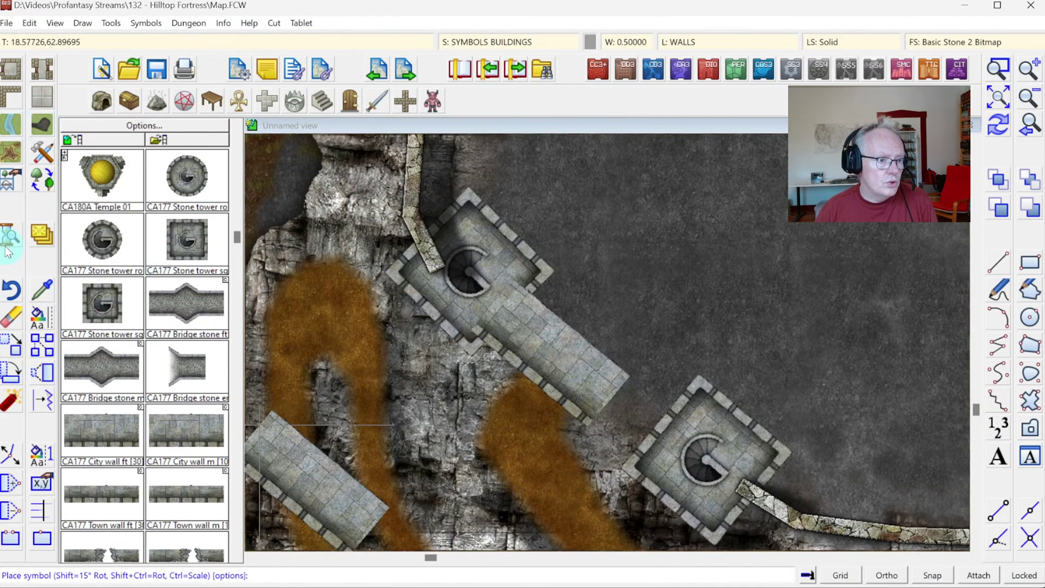
Step: Erase the city wall segment between the gate towers, excluding the other picked entities from the selection
click(15, 322)
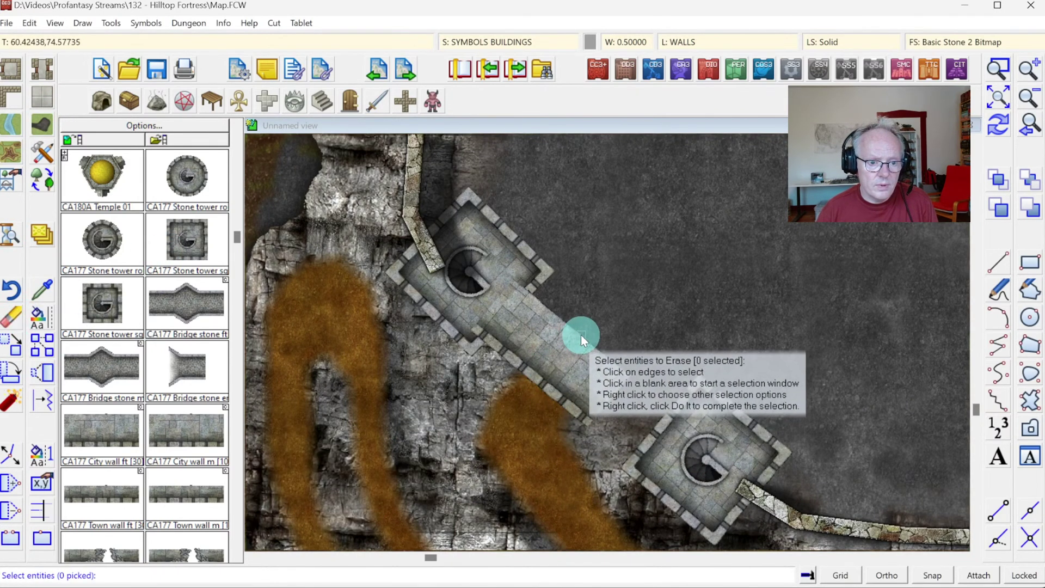
click(580, 334)
right_click(685, 342)
click(681, 381)
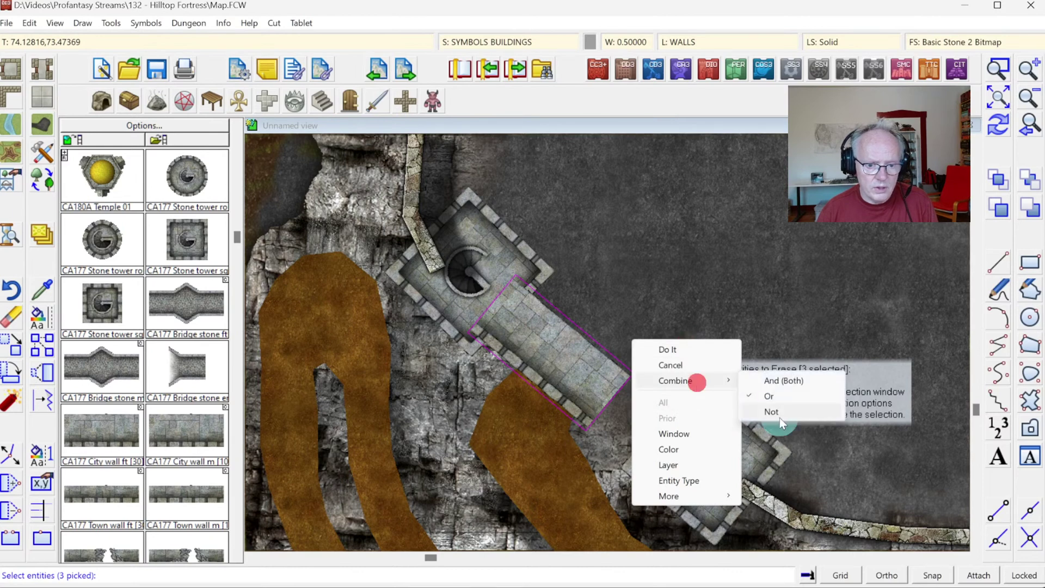
click(780, 418)
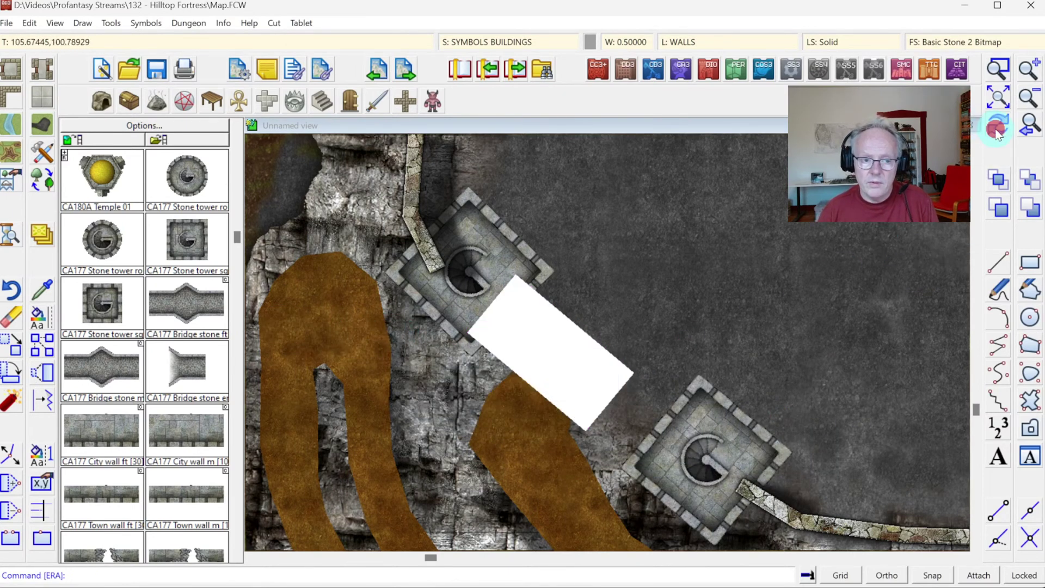
Step: Place a CA177 Town wall ft segment diagonally to join the two square gate towers
click(109, 483)
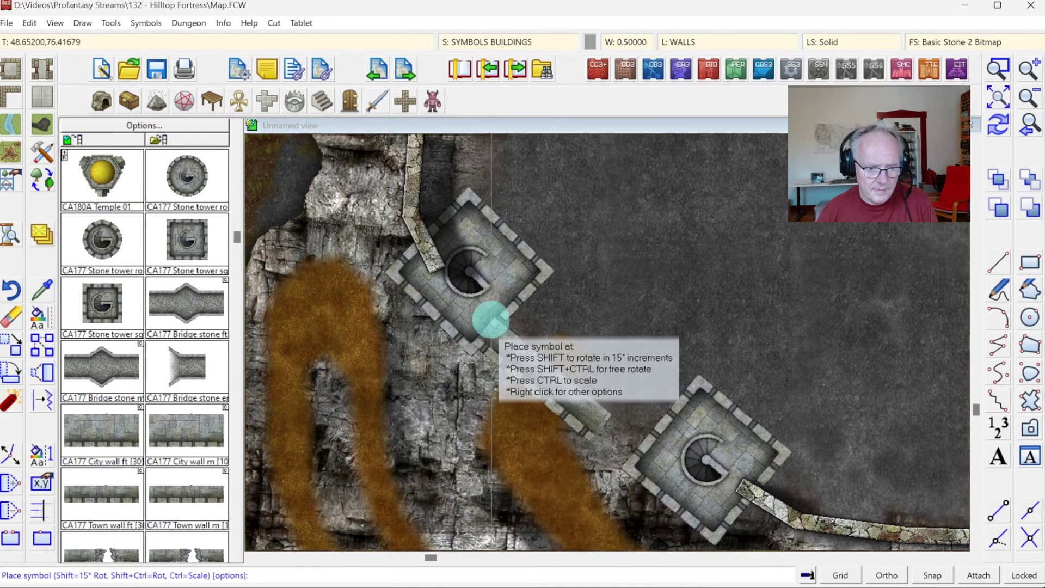
click(188, 489)
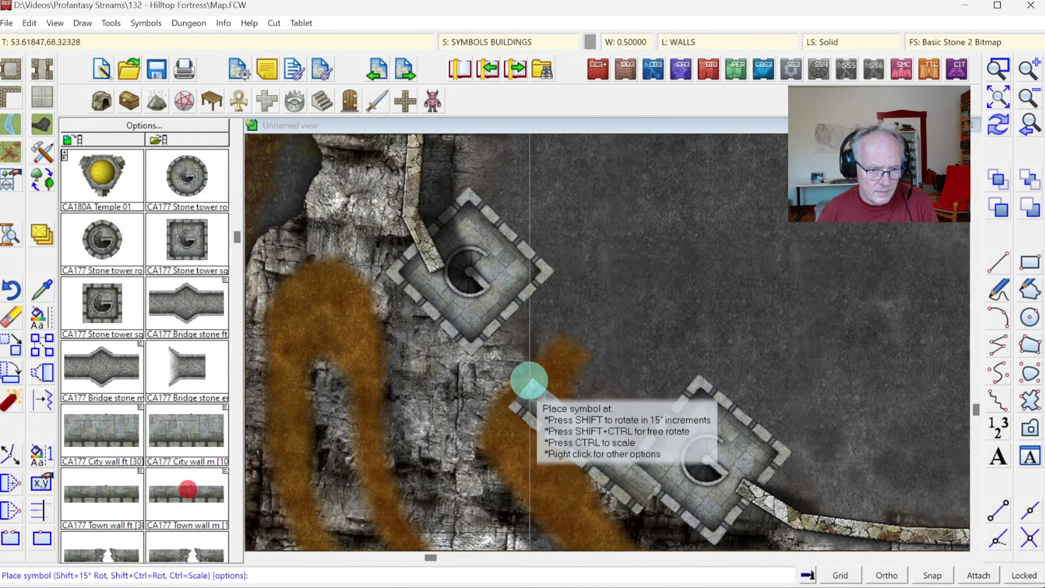
click(95, 481)
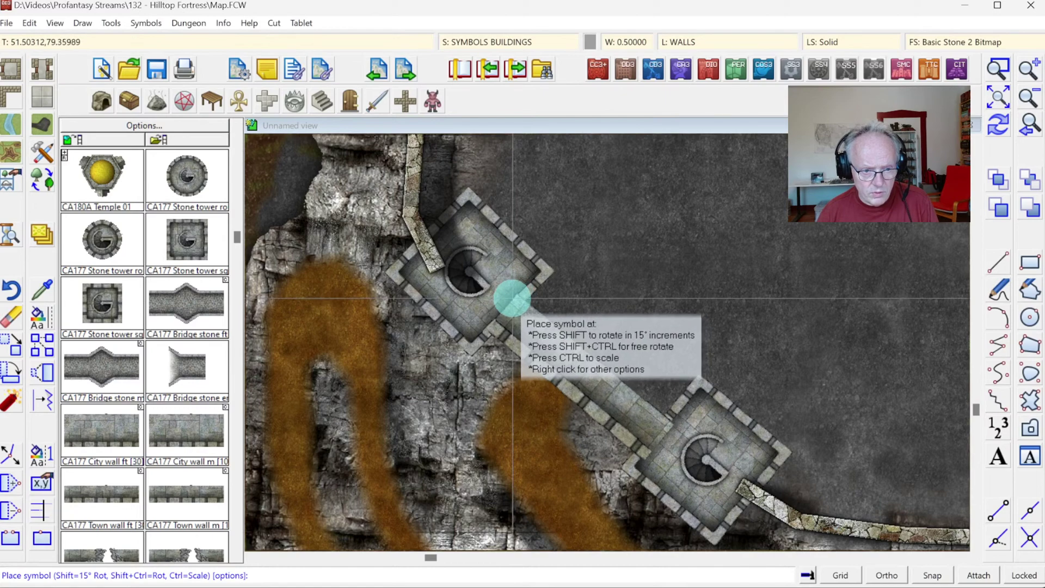
click(512, 299)
Step: Send the town wall segment to the back so its ends lie beneath both towers
click(1031, 181)
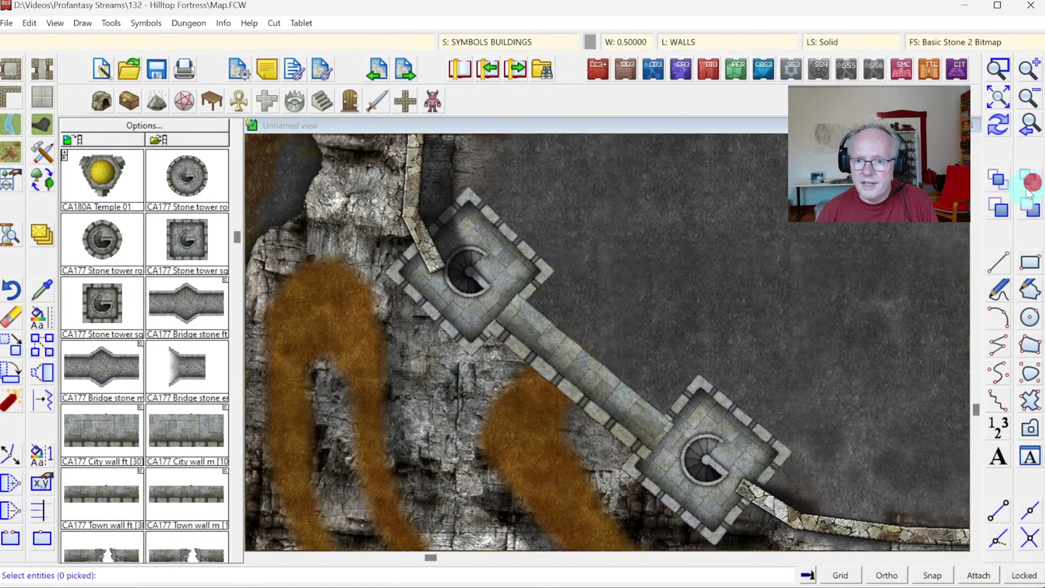
click(603, 365)
right_click(721, 252)
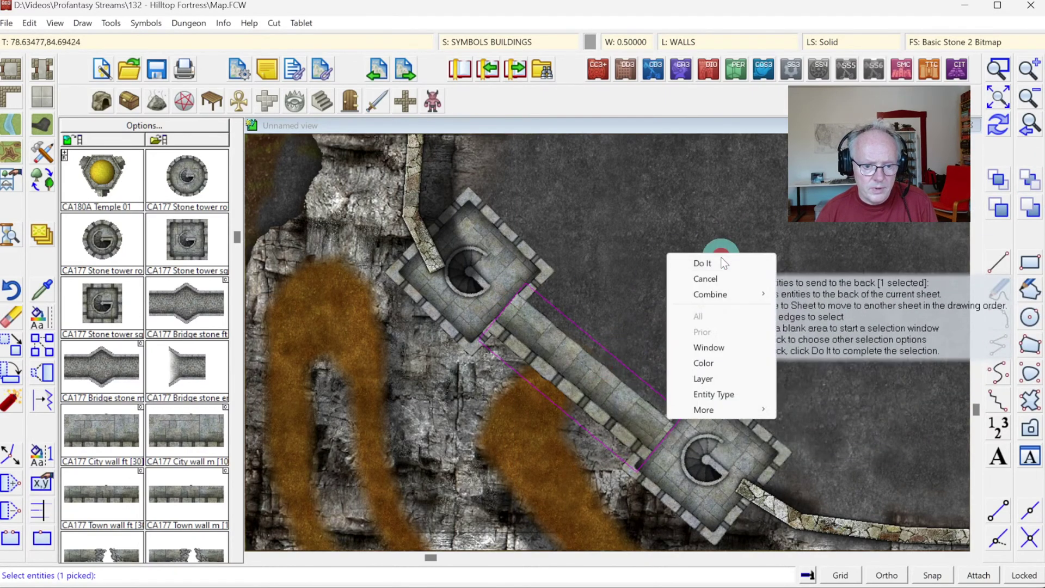
click(704, 263)
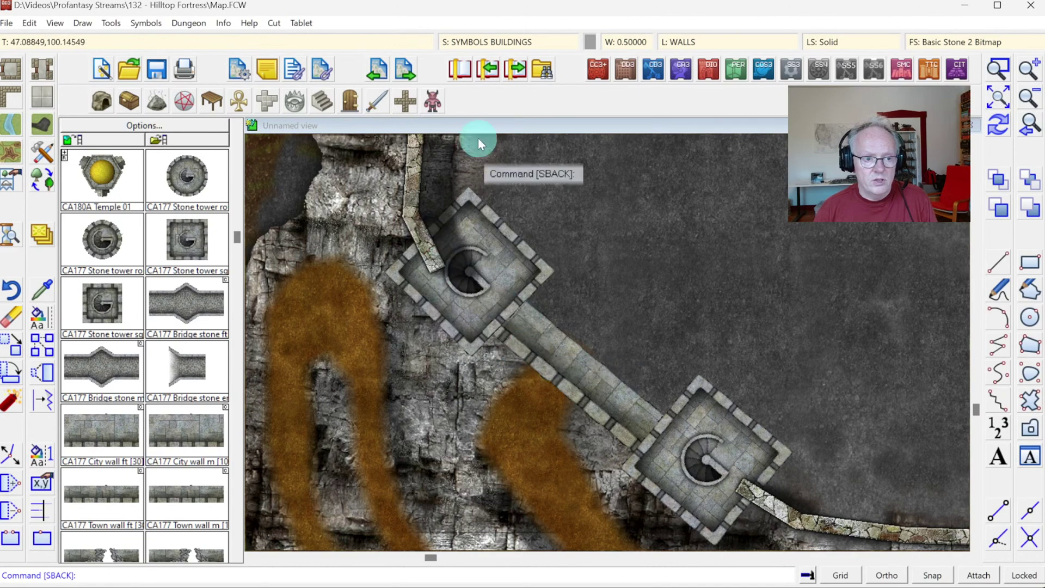
Step: Move the SYMBOLS BUILDINGS sheet below WALLS in the sheet order so the towers draw over the walls
click(508, 42)
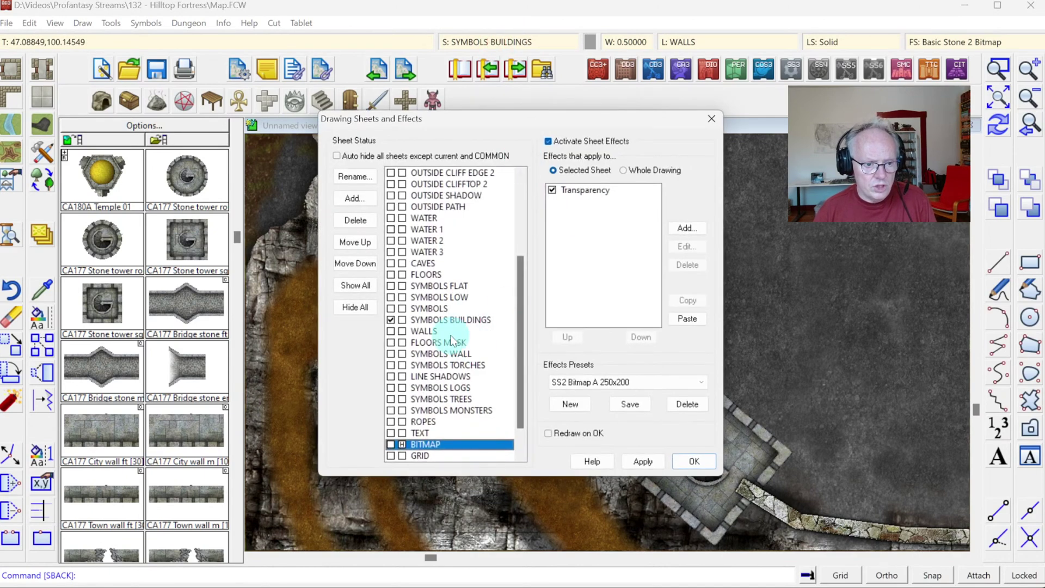
click(448, 321)
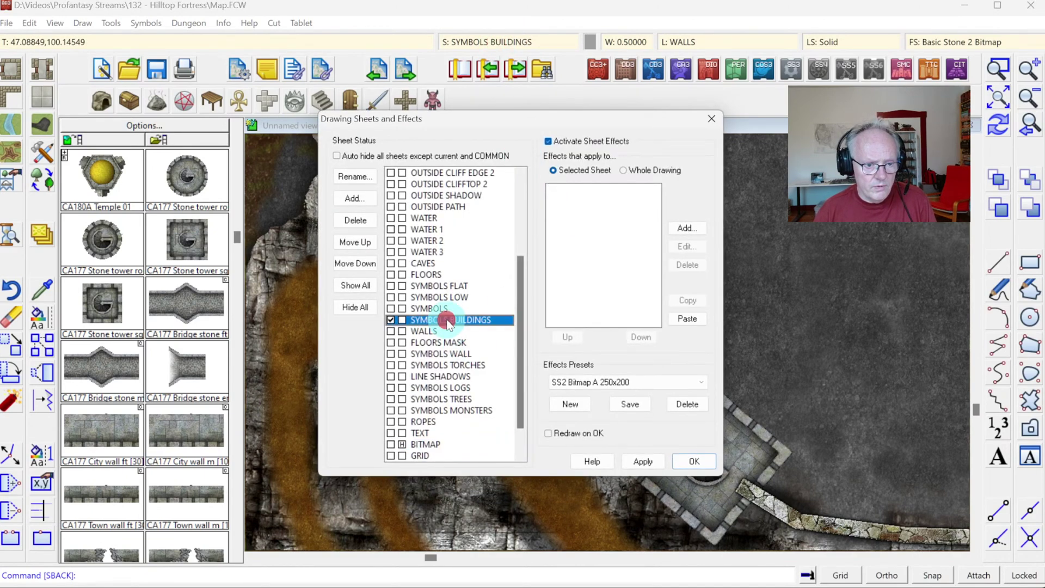
click(353, 265)
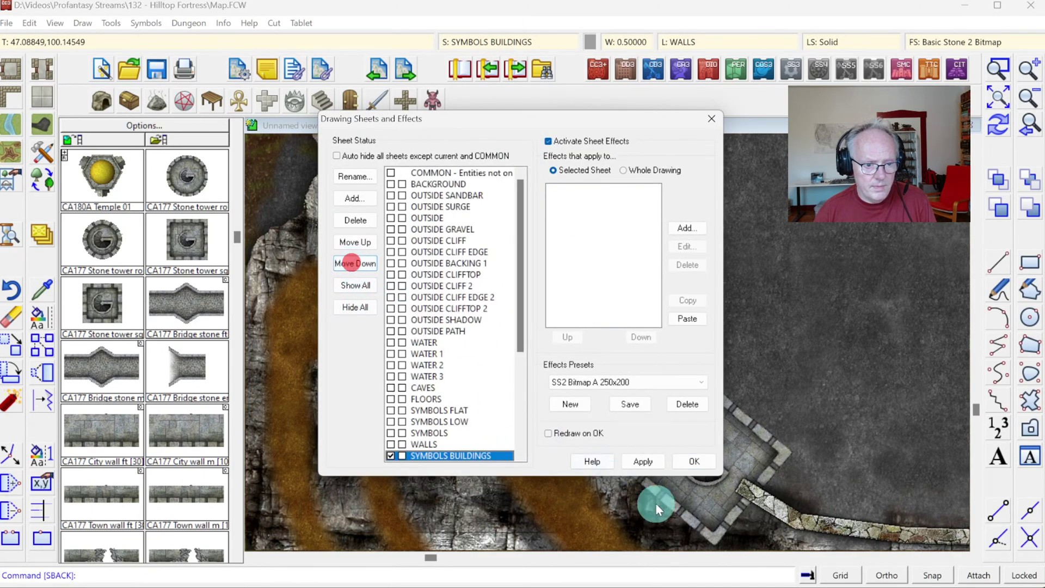
click(425, 445)
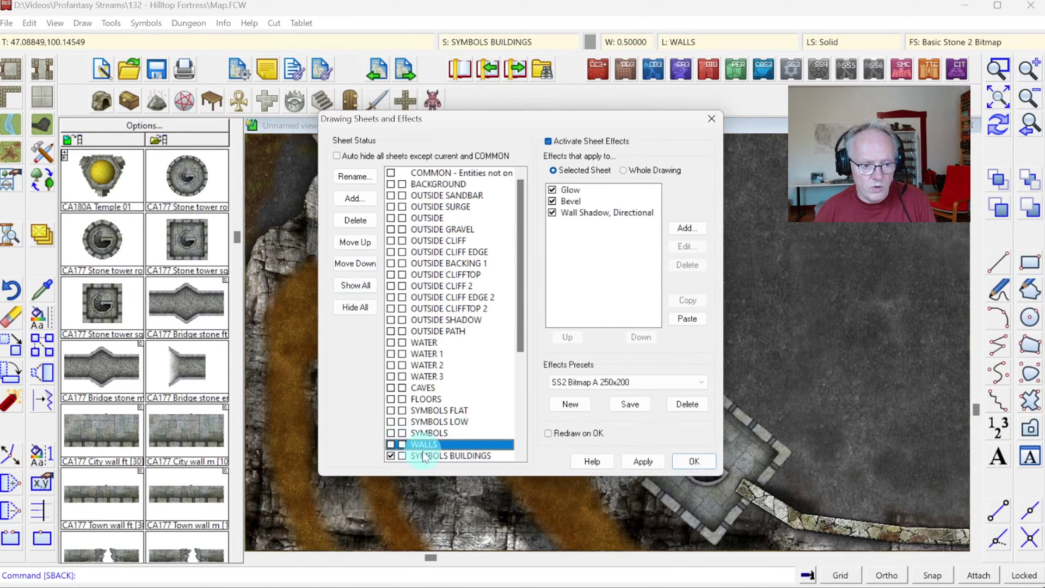
click(425, 457)
click(482, 430)
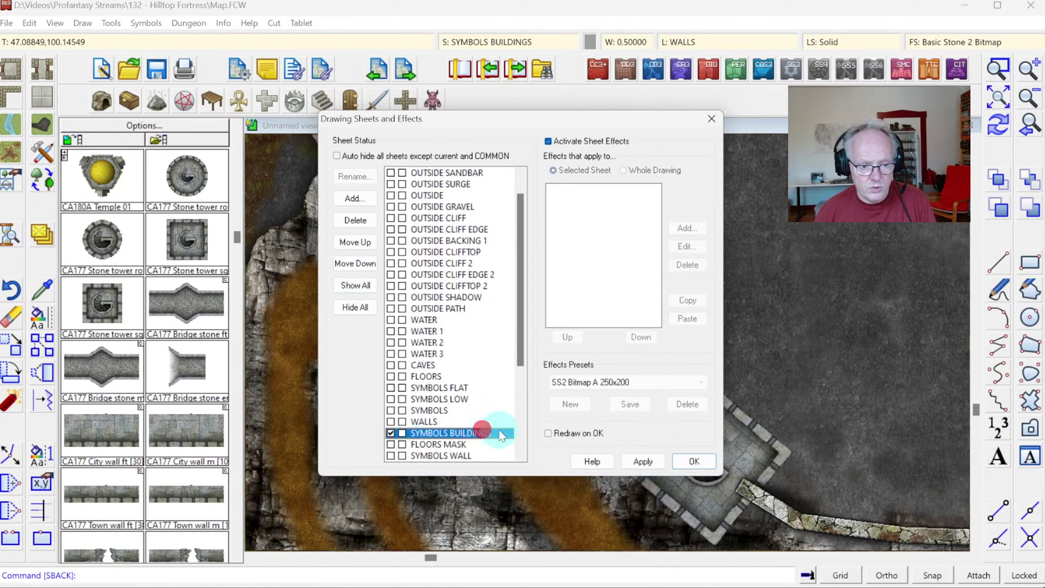
click(695, 462)
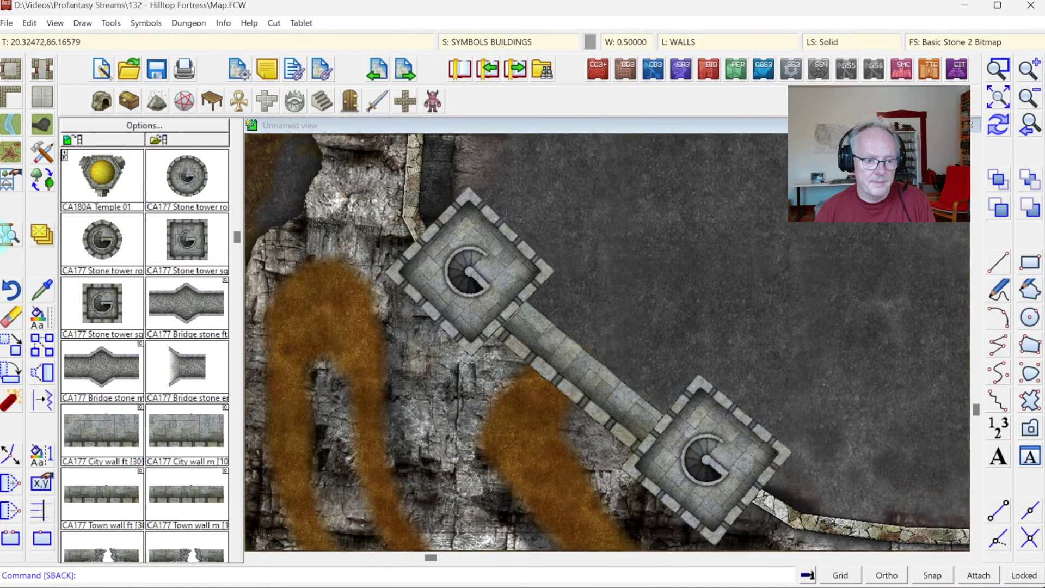
Step: Copy the Glow and Wall Shadow, Directional effects from the SYMBOLS sheet to the SYMBOLS BUILDINGS sheet
click(462, 43)
drag(438, 422, 444, 431)
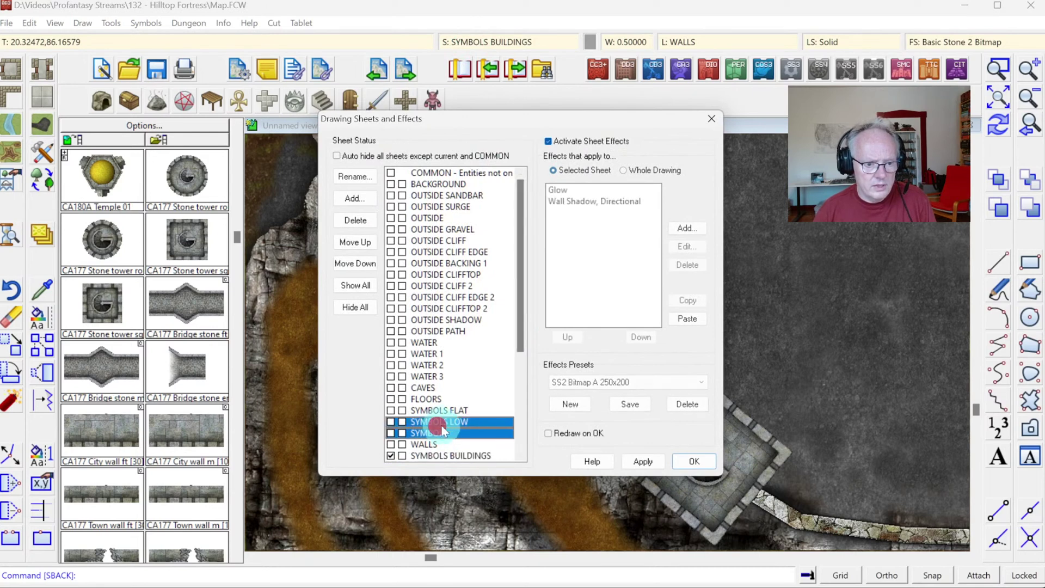
click(442, 433)
drag(569, 190, 579, 201)
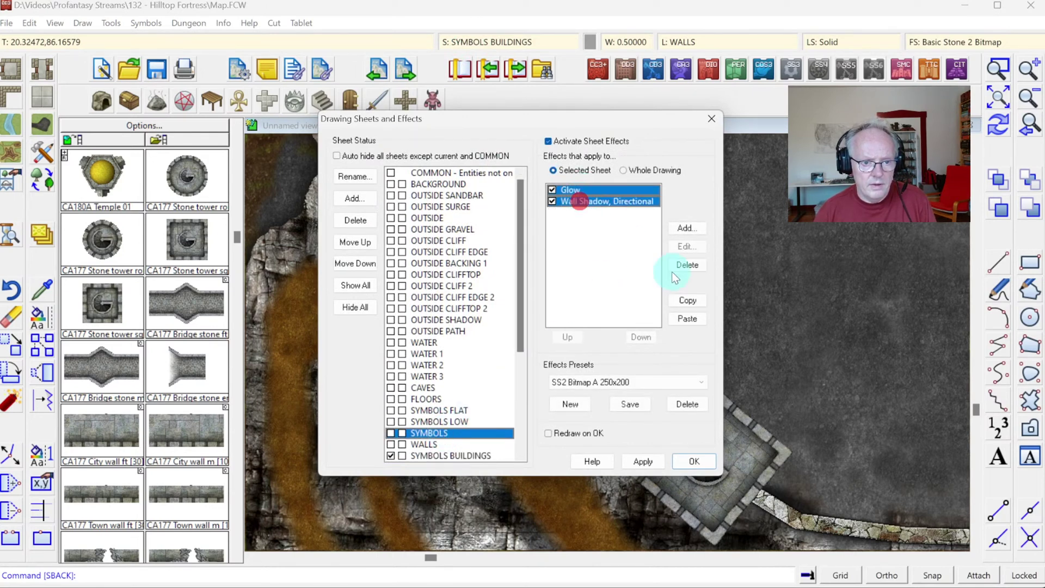
click(479, 455)
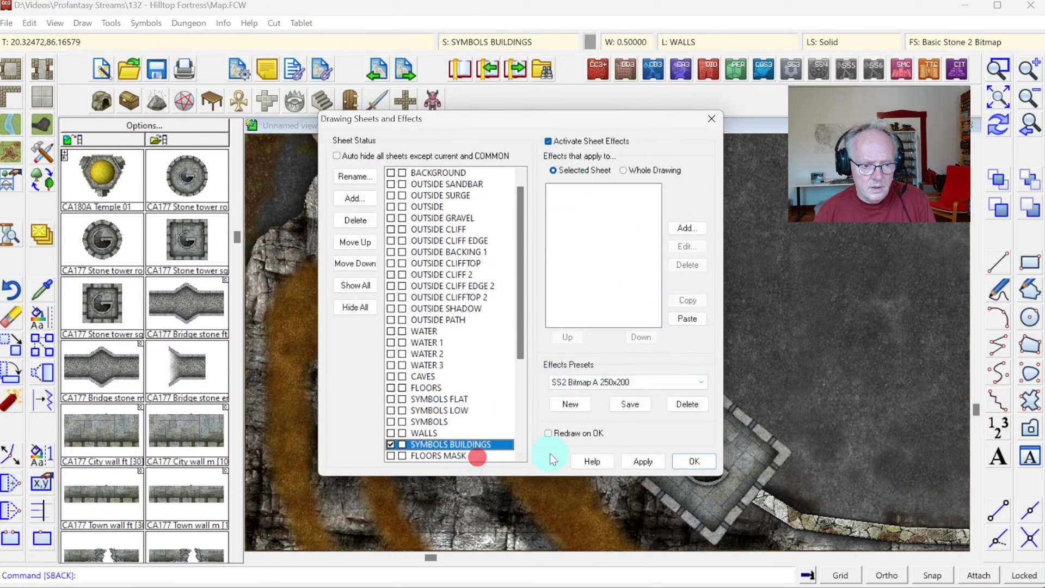
Step: Set the length of the SYMBOLS BUILDINGS sheet's Wall Shadow, Directional effect to 10 map units and apply it
click(619, 201)
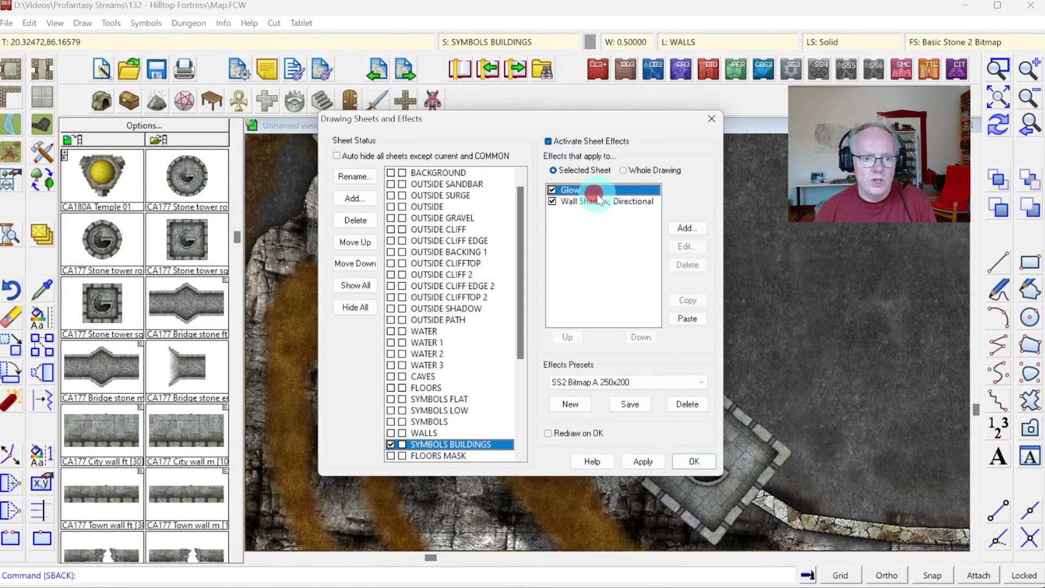
click(687, 247)
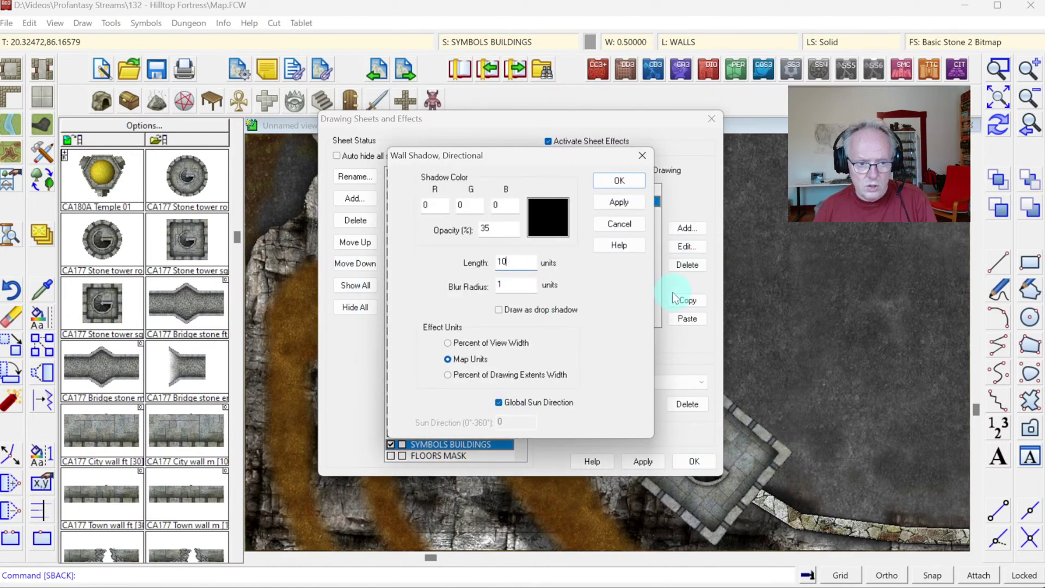
click(609, 181)
click(708, 459)
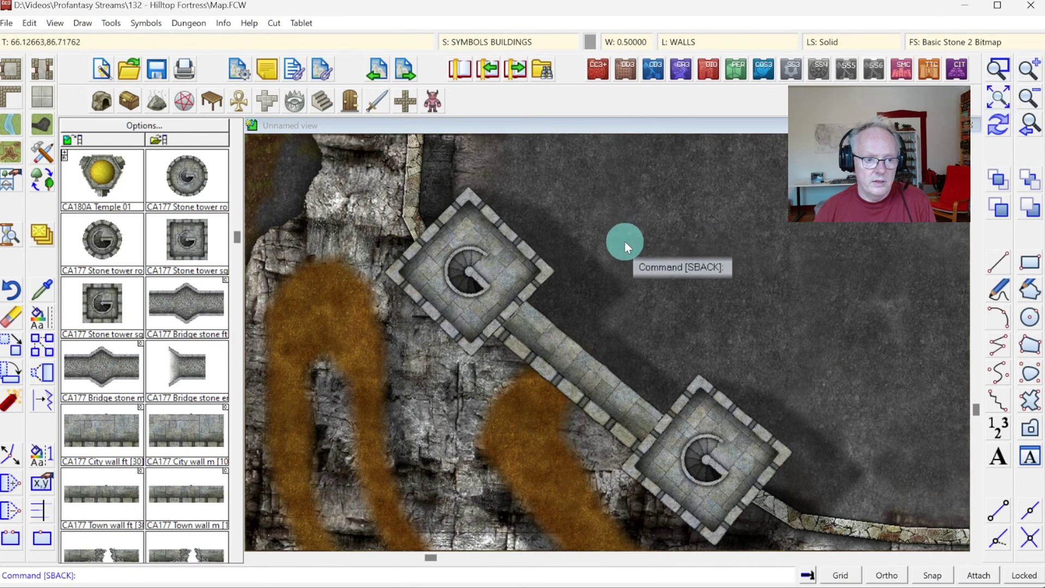
click(999, 101)
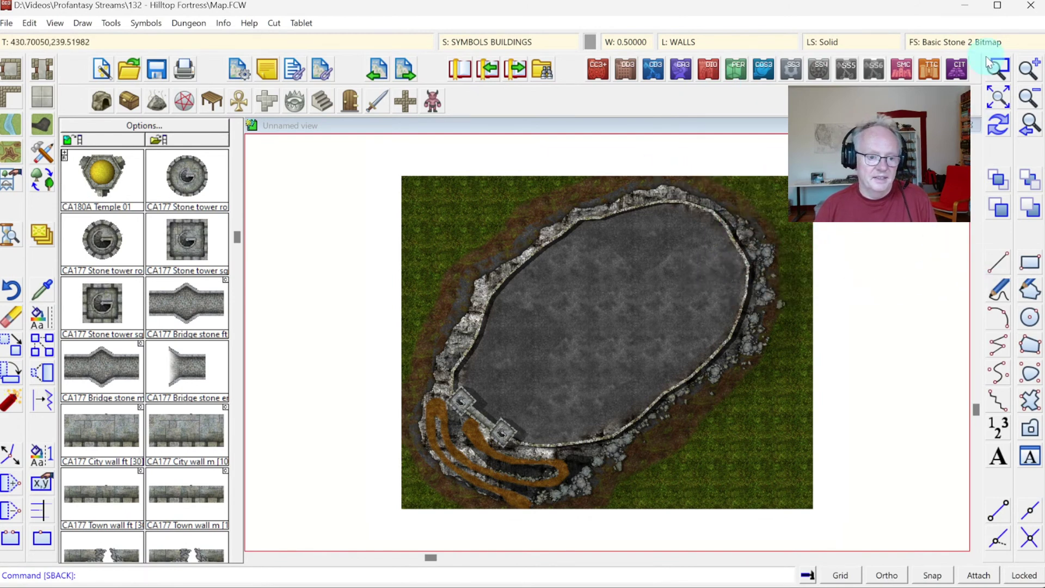
click(999, 69)
click(432, 280)
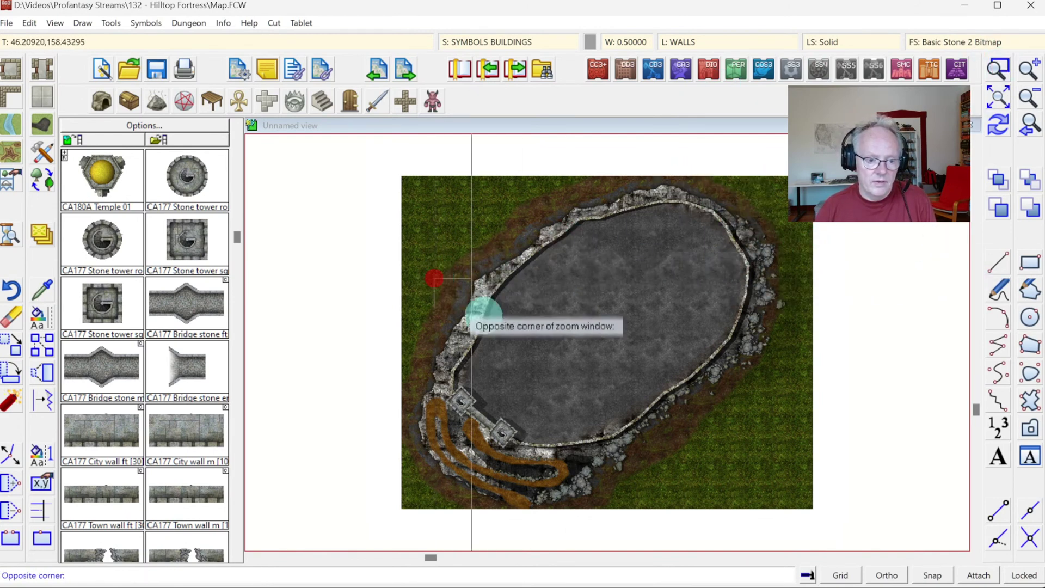
click(670, 460)
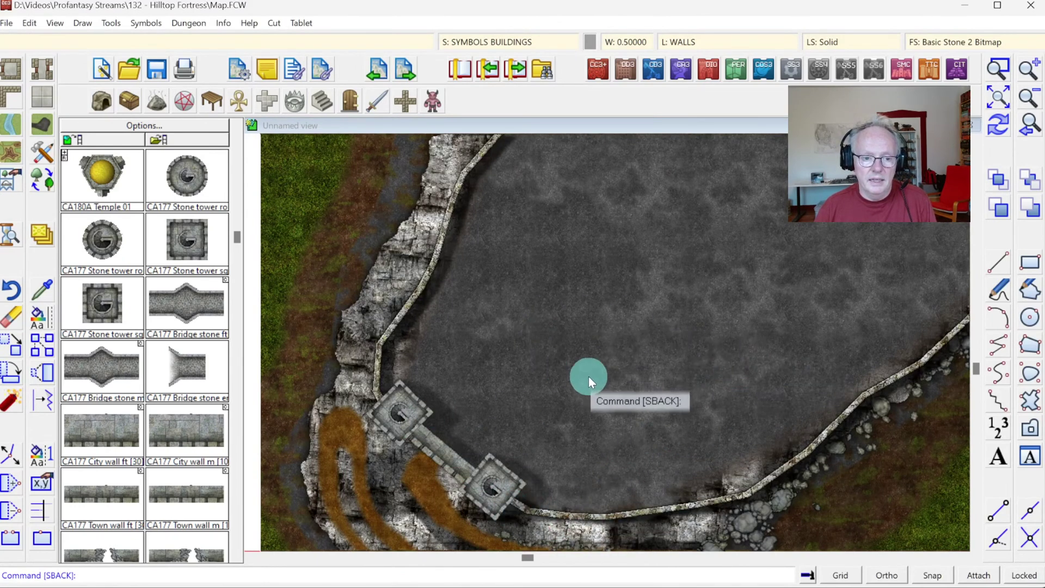
click(1000, 100)
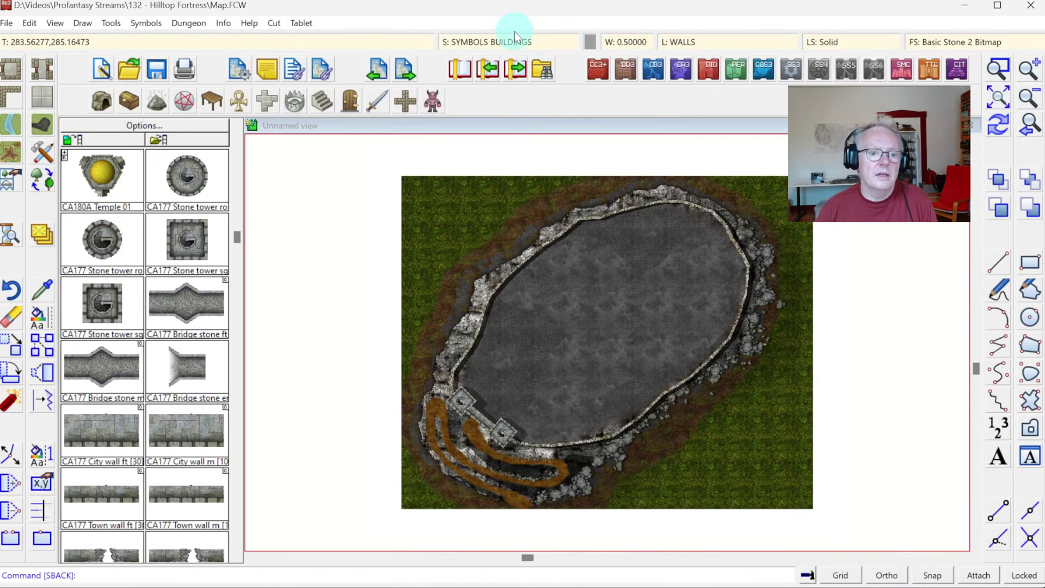
Step: Make the BITMAP sheet current to overlay the reference drawing on the fortress
click(491, 41)
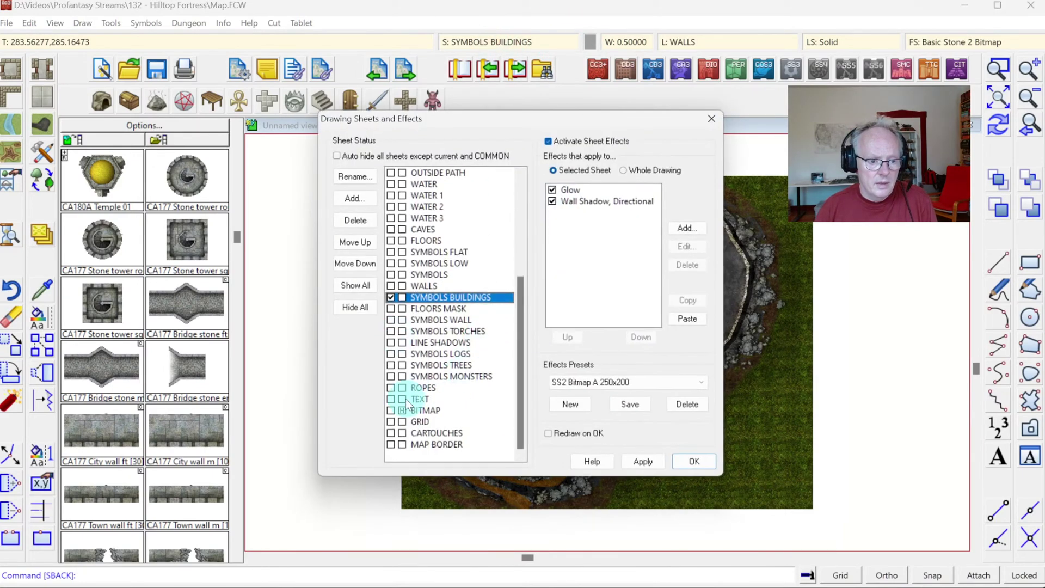
click(391, 411)
click(708, 467)
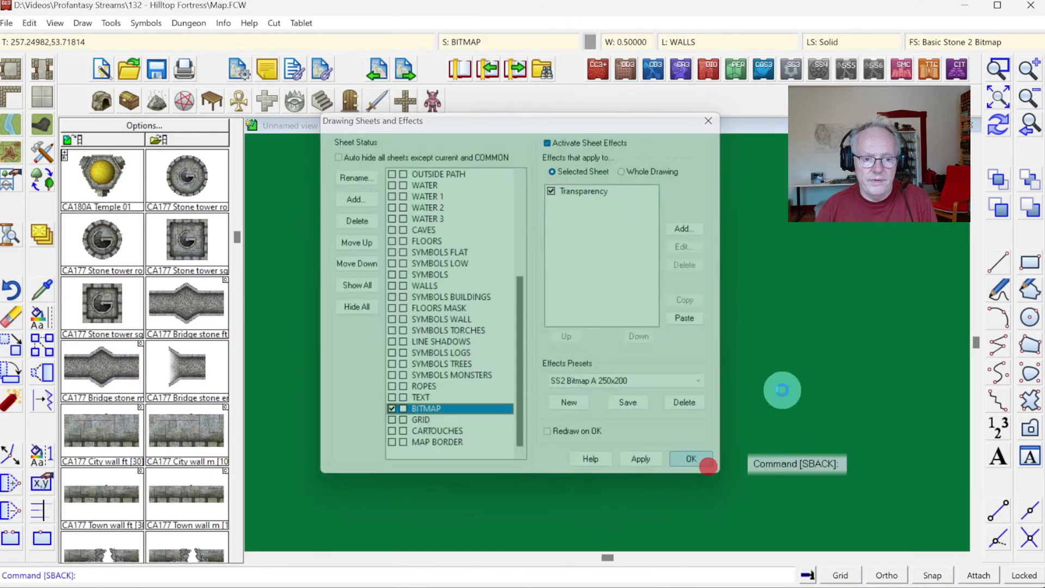
click(1007, 75)
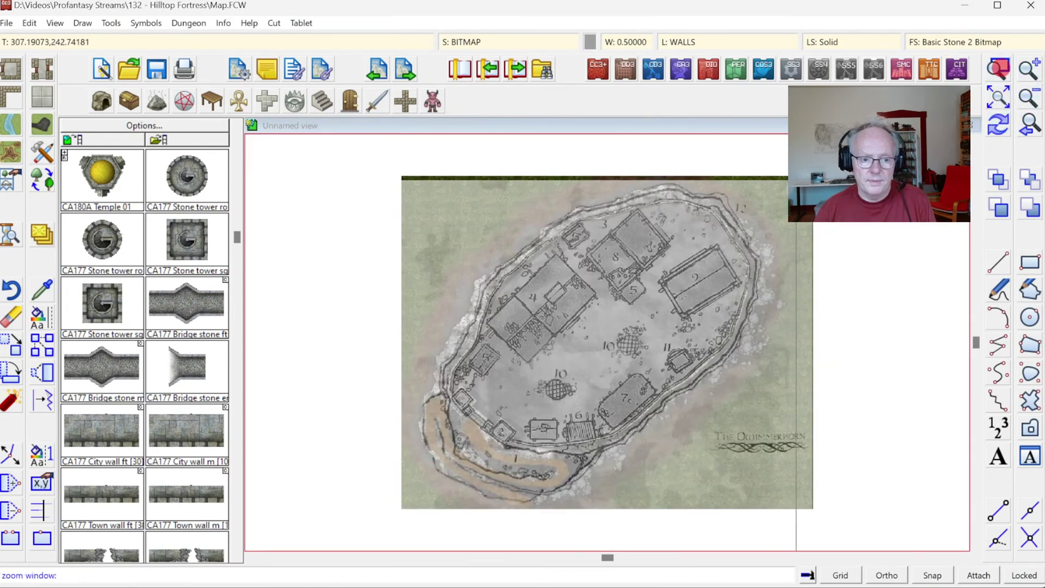
click(434, 313)
click(654, 467)
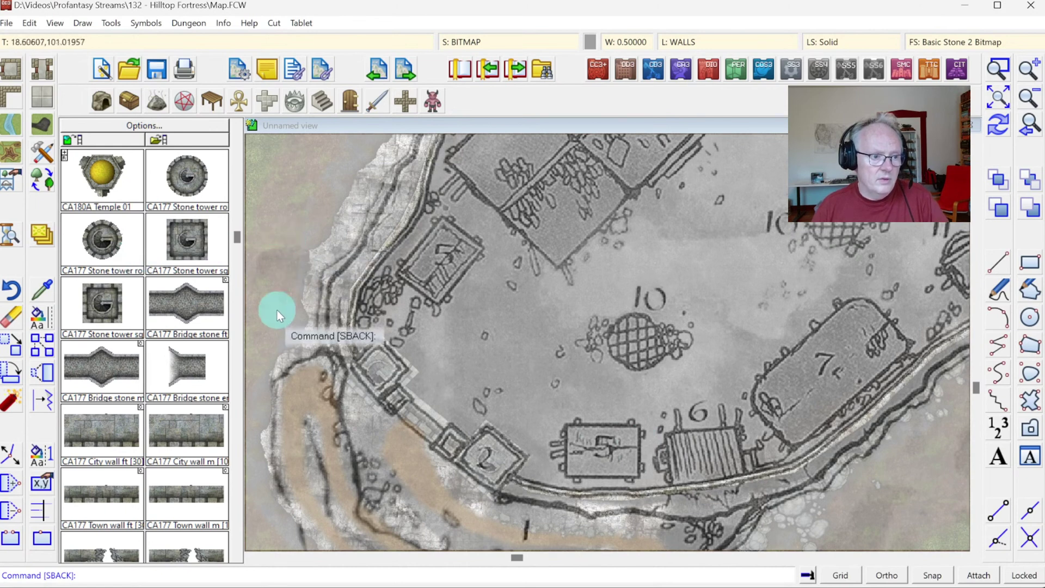
Step: Pick the CA177 Tile derelict 08 building from its expanded symbol collection and rotate it to match the outline of building 4
click(235, 430)
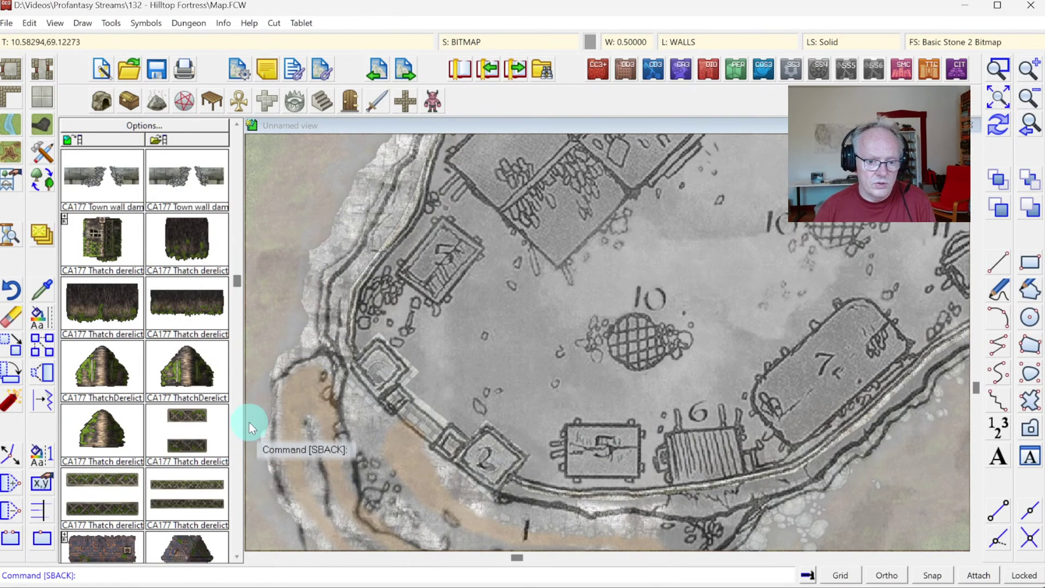
click(236, 460)
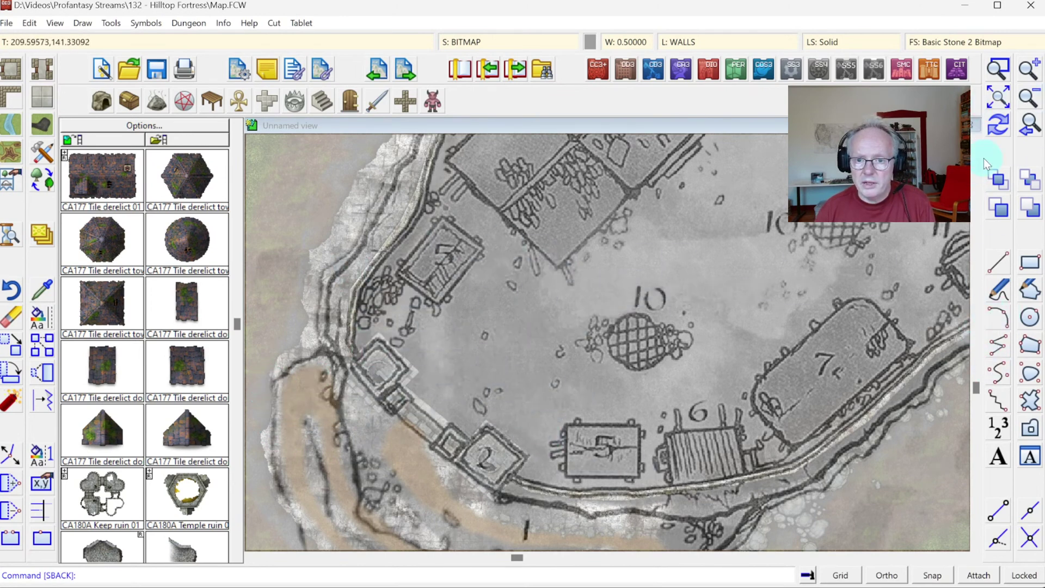
click(978, 303)
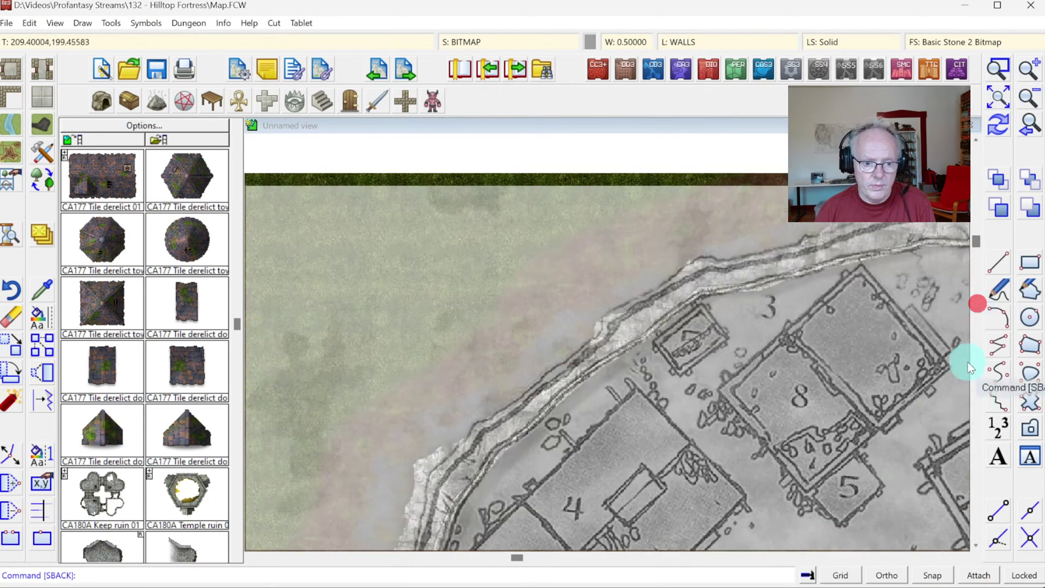
click(1030, 102)
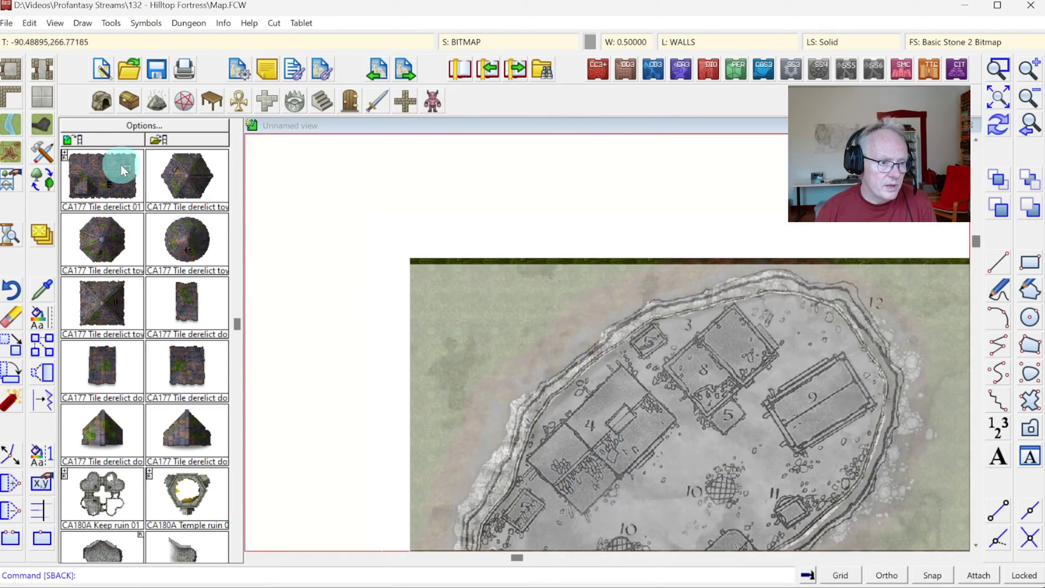
click(65, 154)
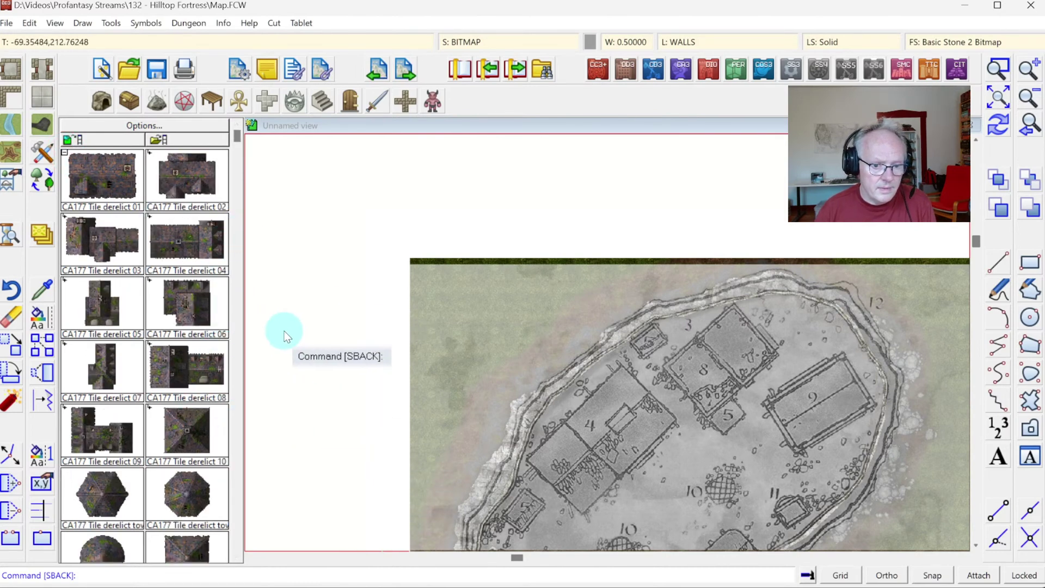
click(196, 359)
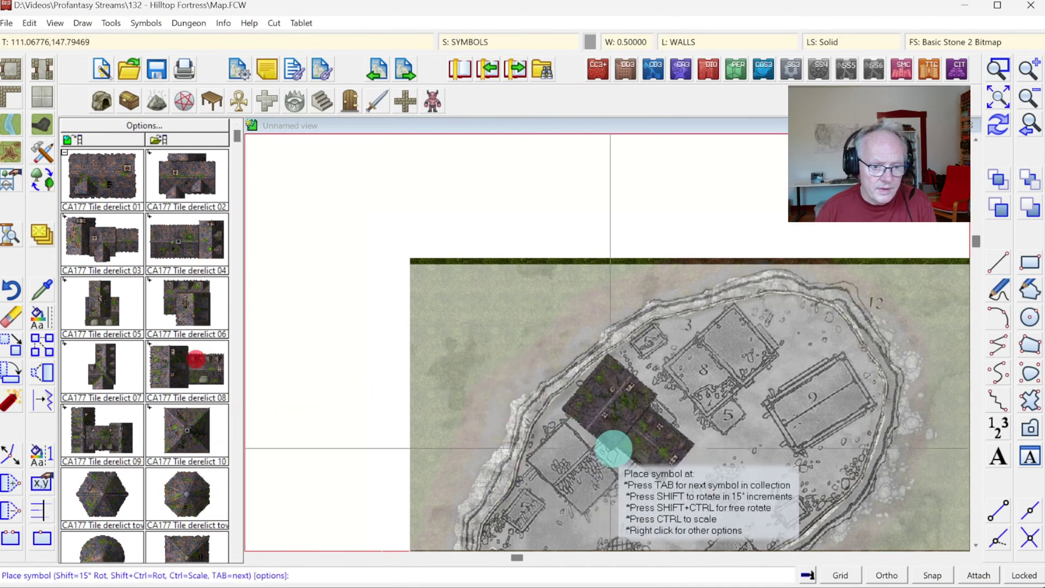
key(shift)
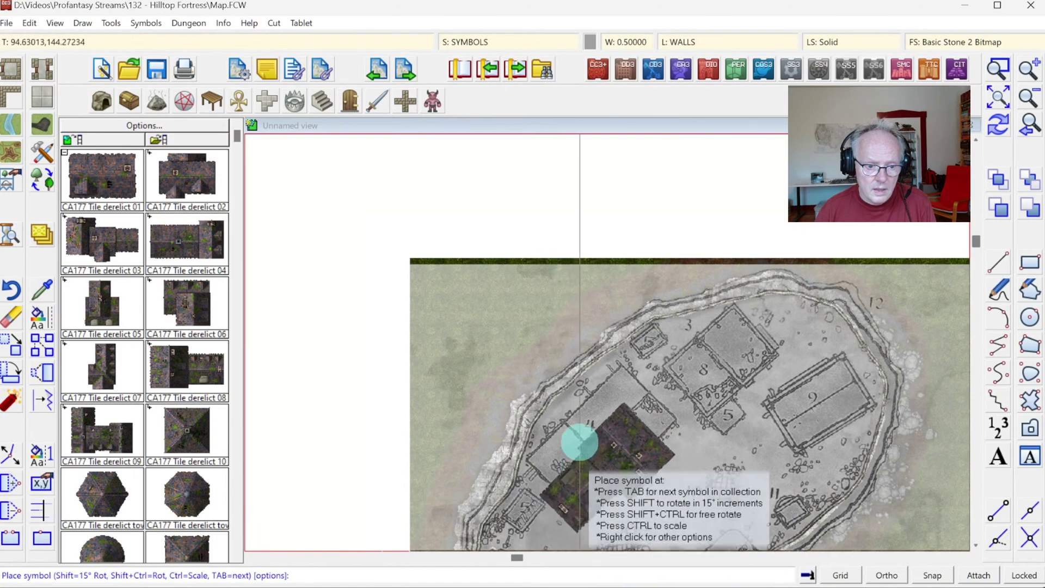
Step: Make SYMBOLS BUILDINGS the current sheet while keeping the BITMAP reference sheet shown
click(475, 42)
click(403, 411)
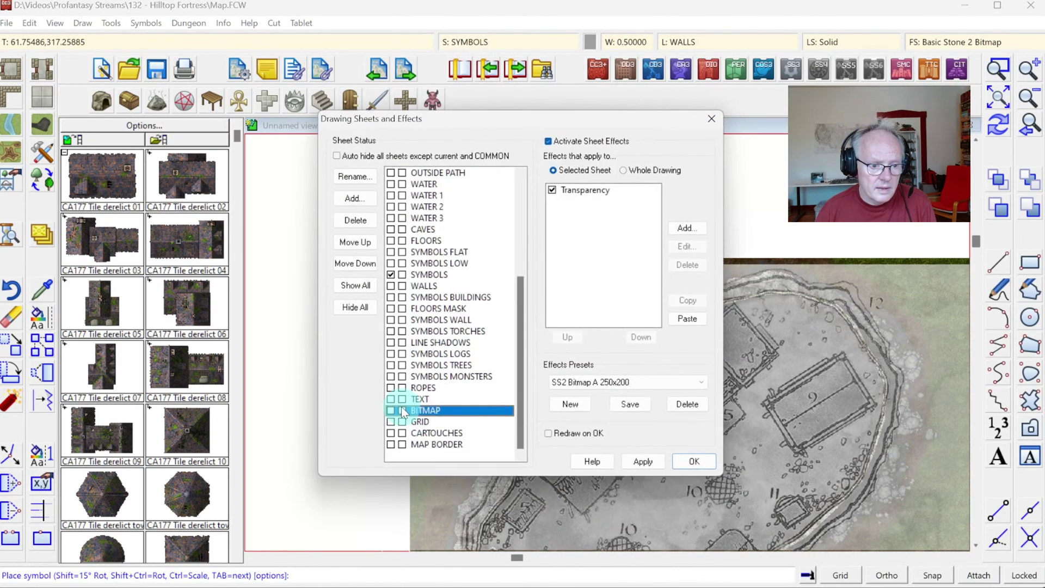
click(391, 298)
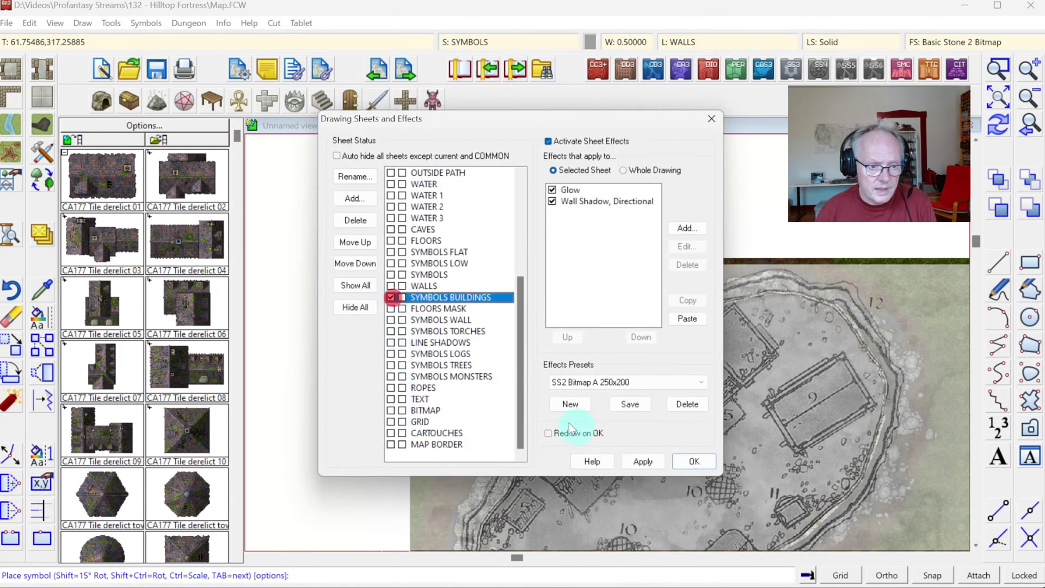
click(687, 467)
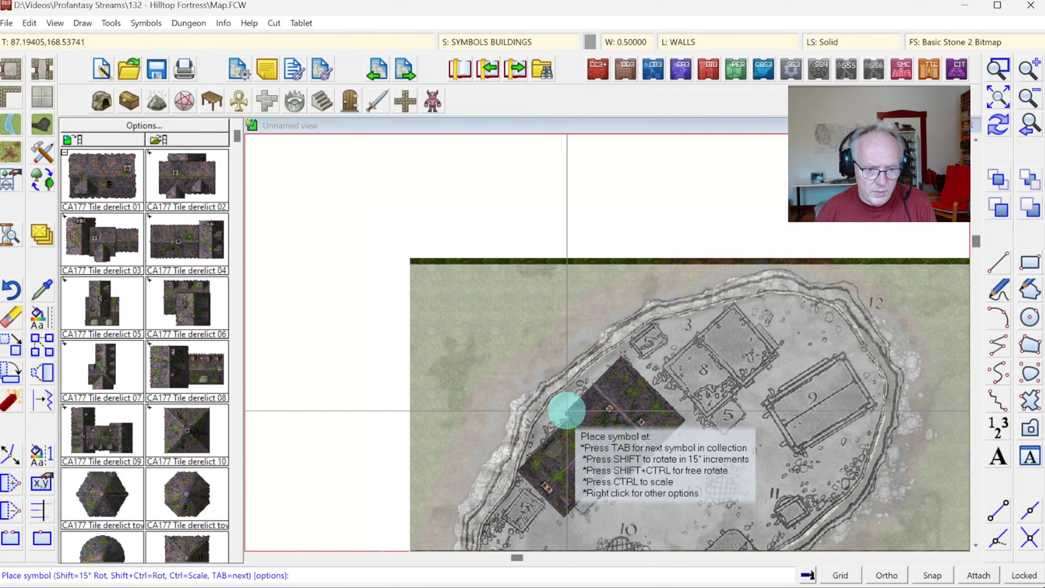
Step: Add a new layer named BUILDINGS and use it as the current layer
click(676, 43)
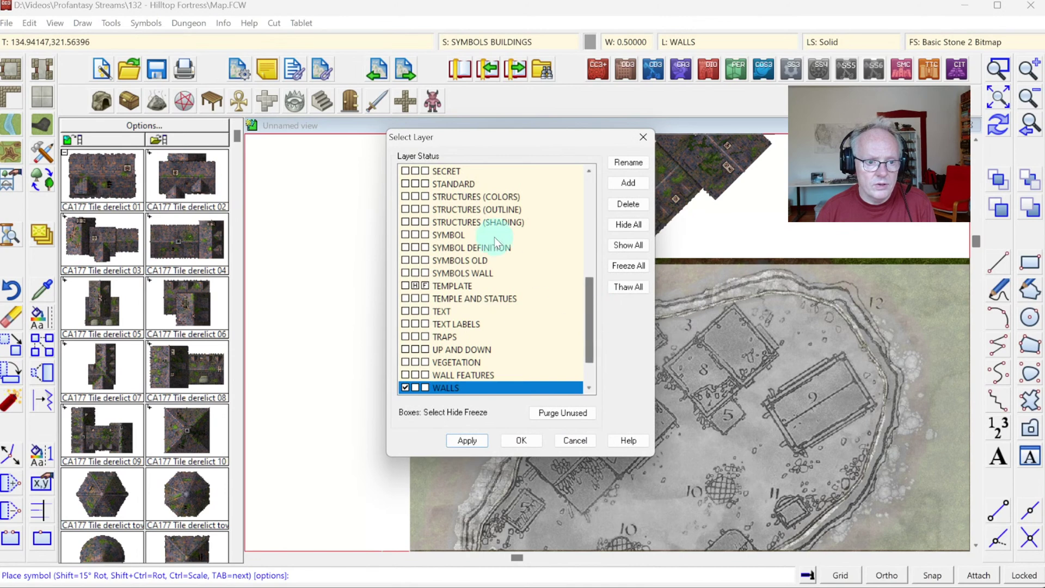
drag(588, 286, 609, 216)
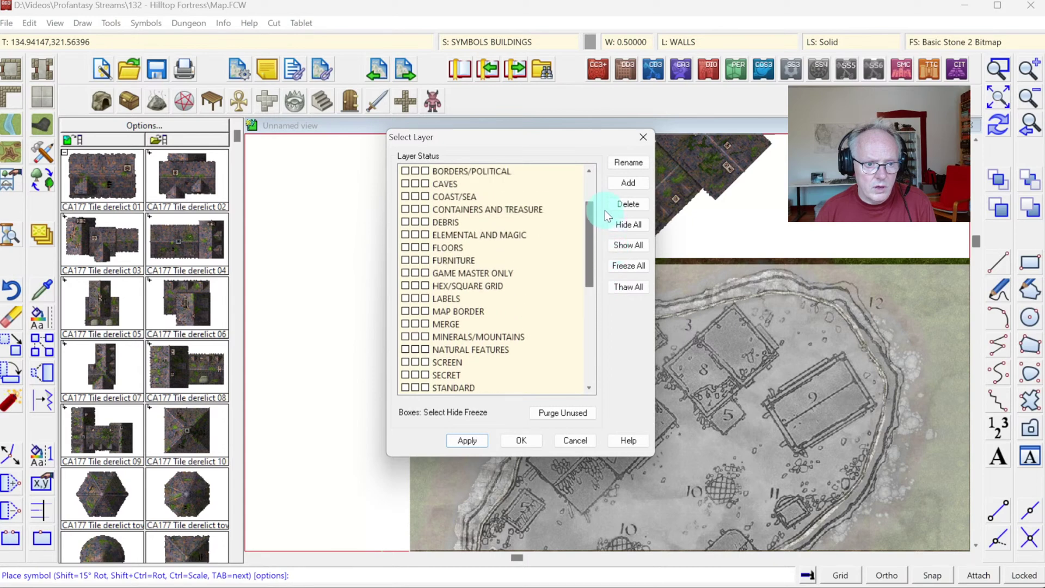
click(623, 183)
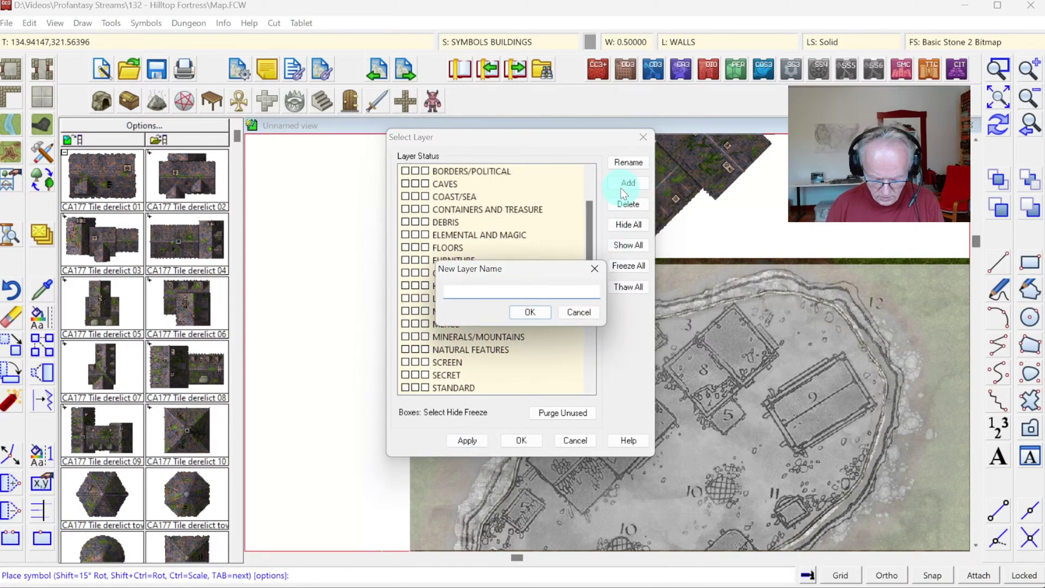
text(BUILDINGS)
key(Return)
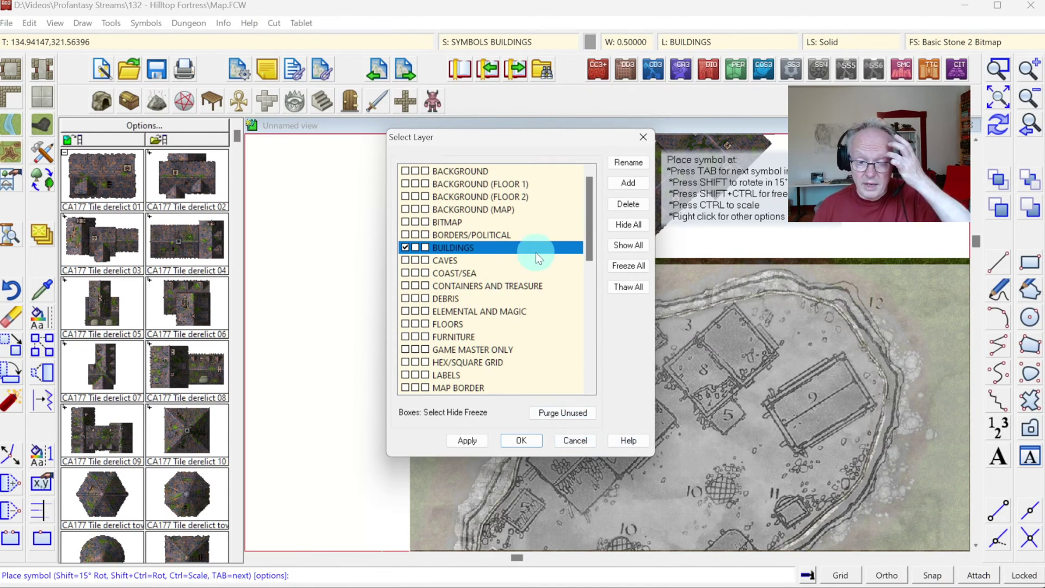
click(521, 440)
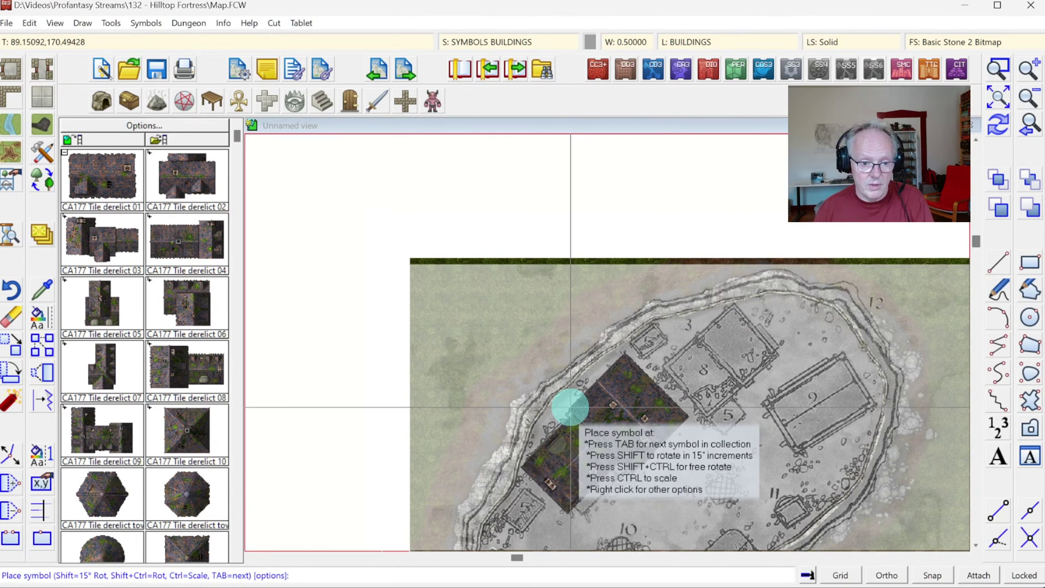
Step: Place the rotated derelict tile building over building 4 of the reference drawing, and hide the BITMAP sheet
click(571, 407)
key(Escape)
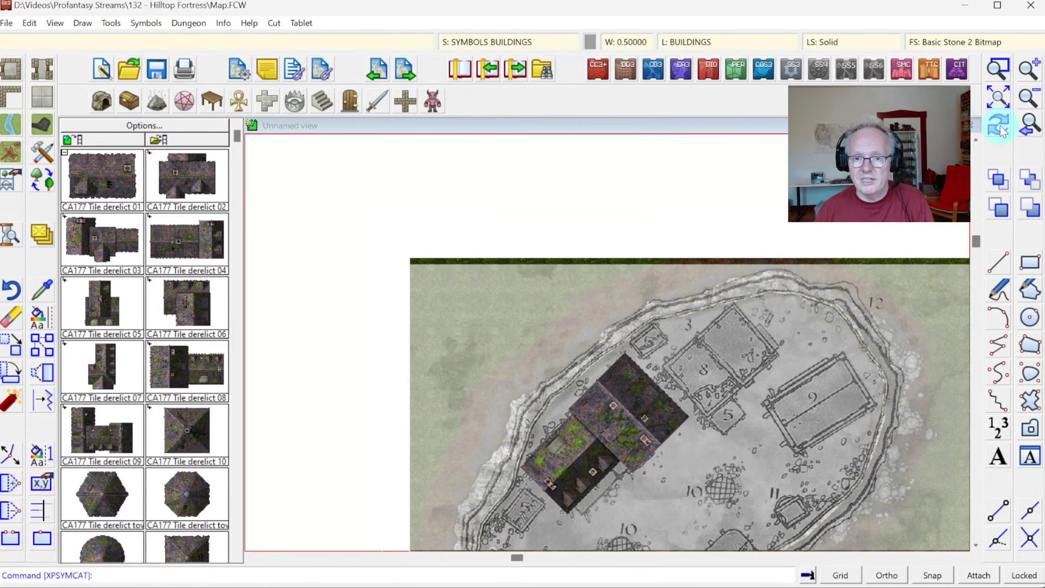
click(475, 38)
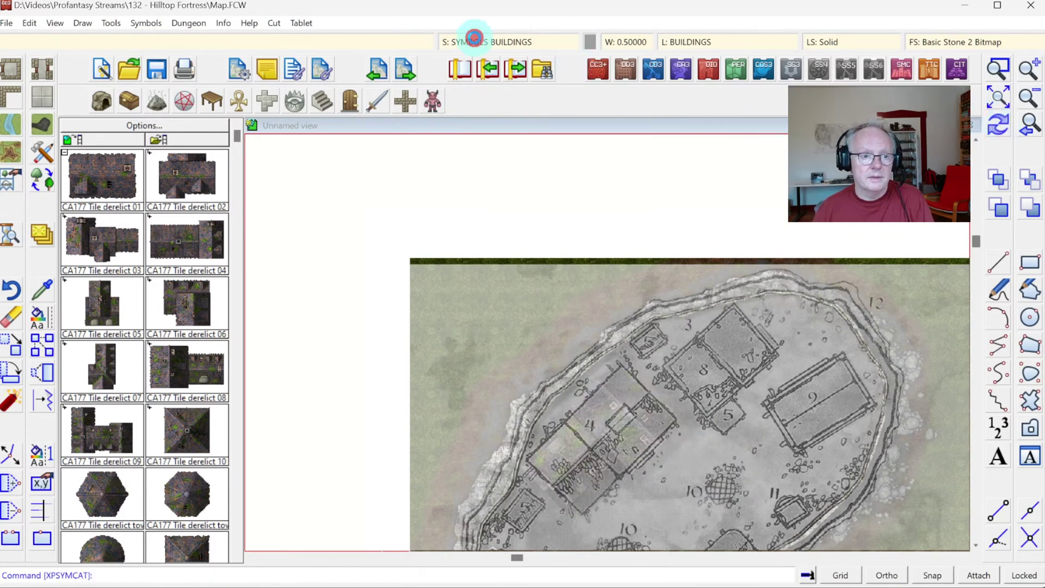
scroll(495, 397, down, 5)
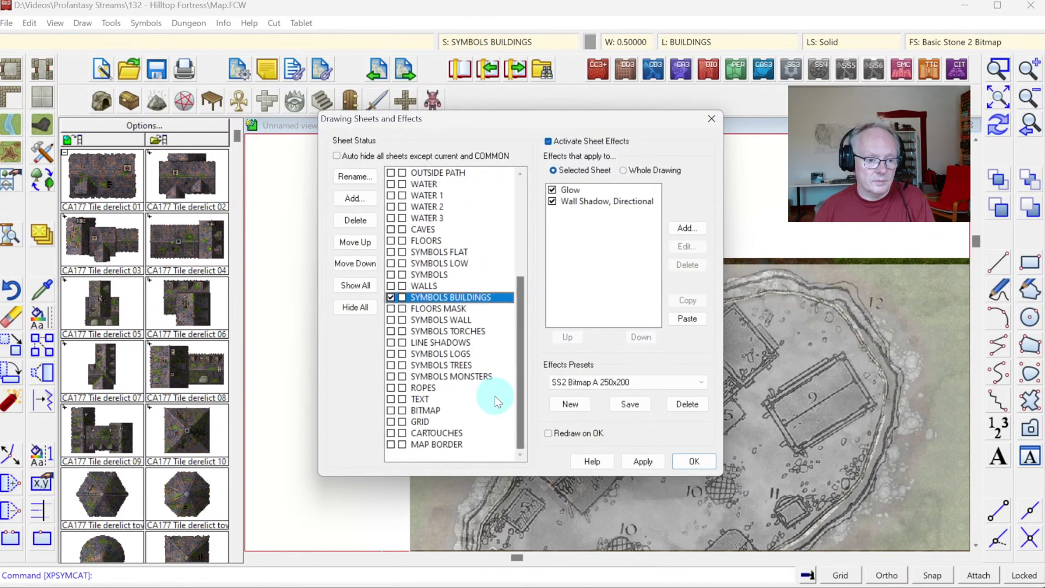
click(402, 411)
click(696, 462)
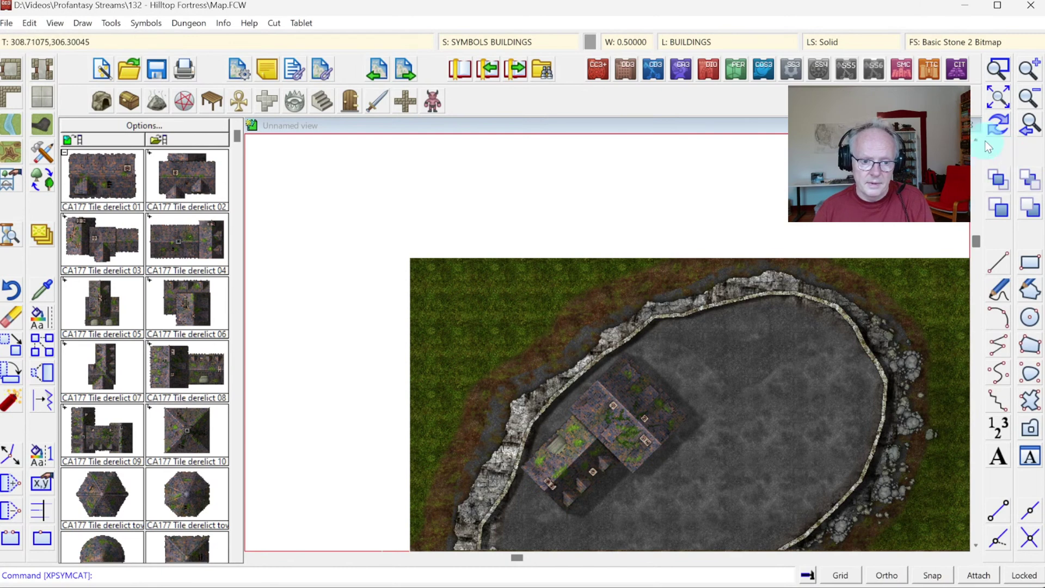
click(1000, 104)
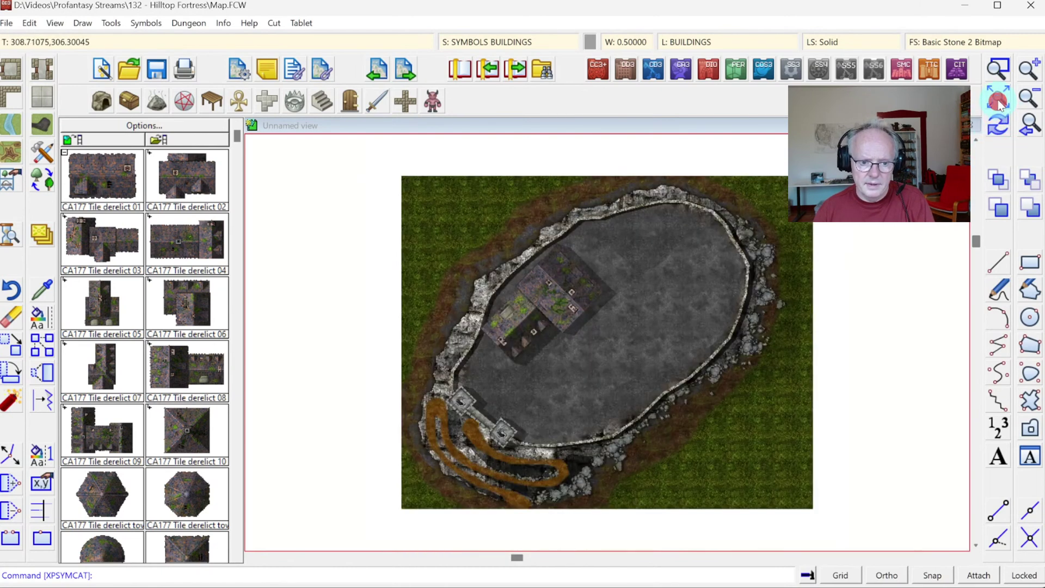
click(998, 69)
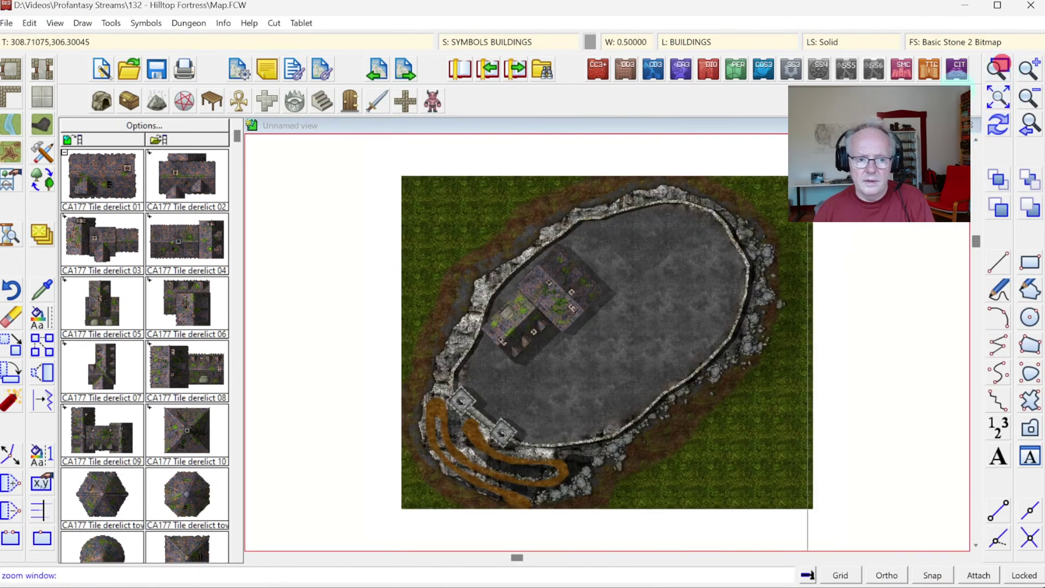
click(430, 221)
click(731, 434)
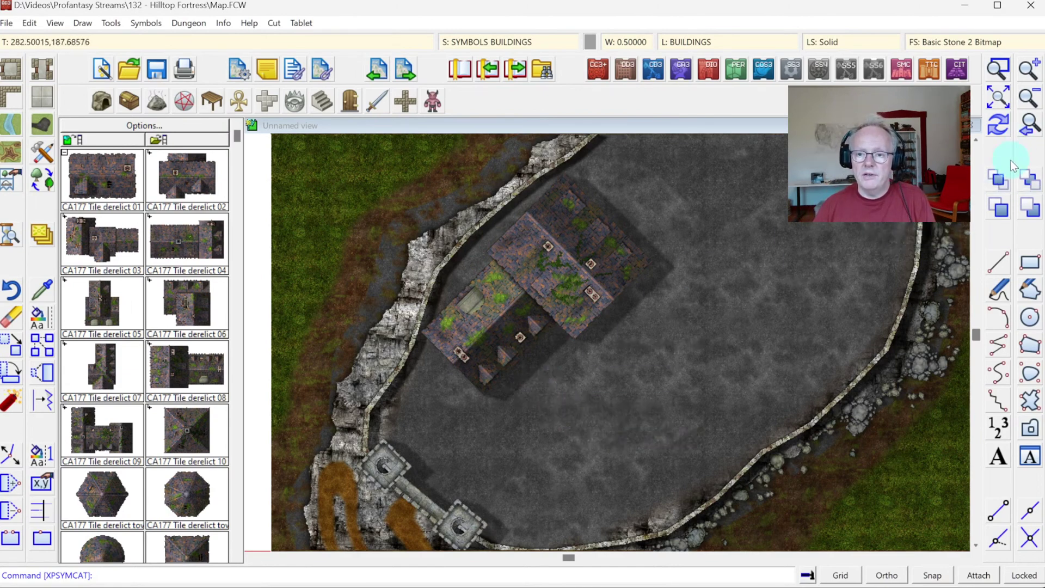
click(996, 97)
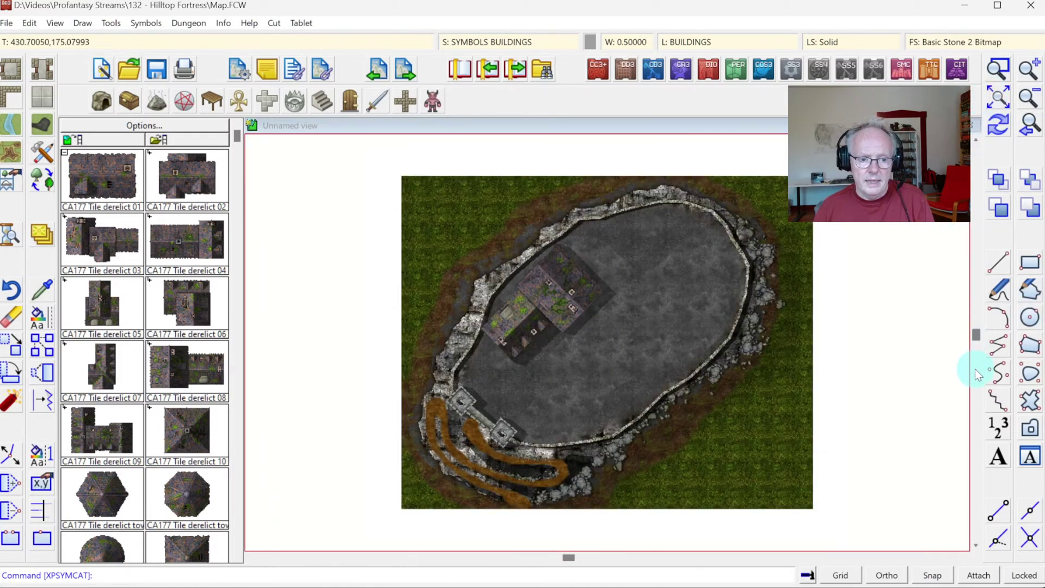